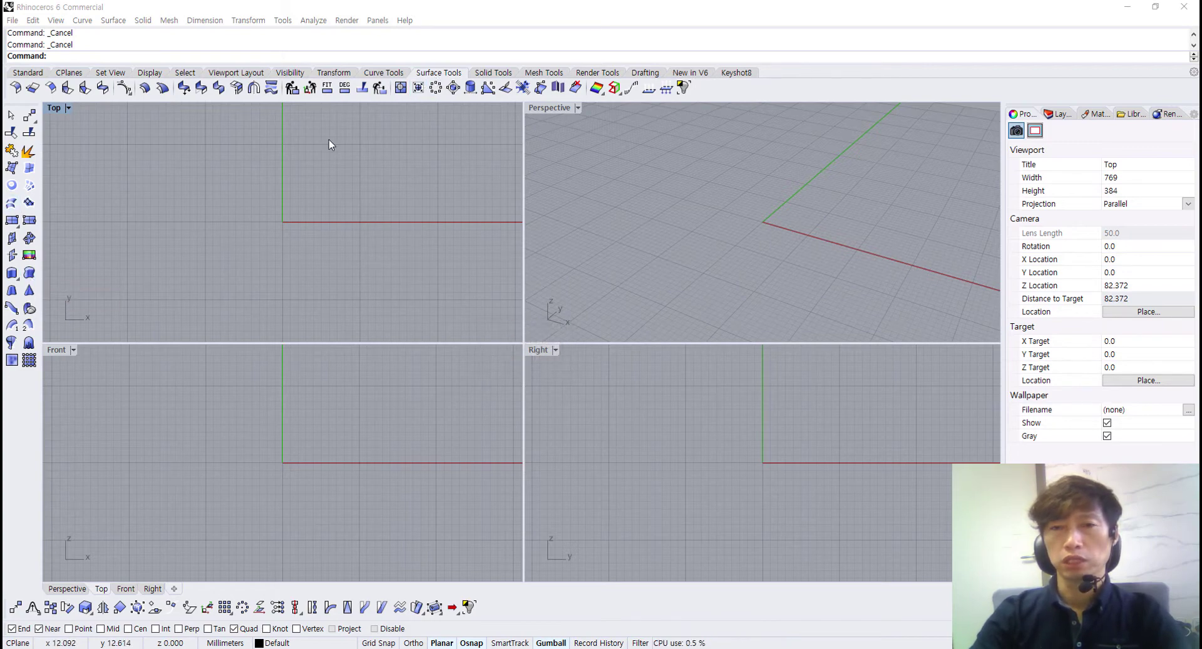
Step: Draw a circle centred on the origin with a radius of about 7.6 mm in the Top view
click(11, 208)
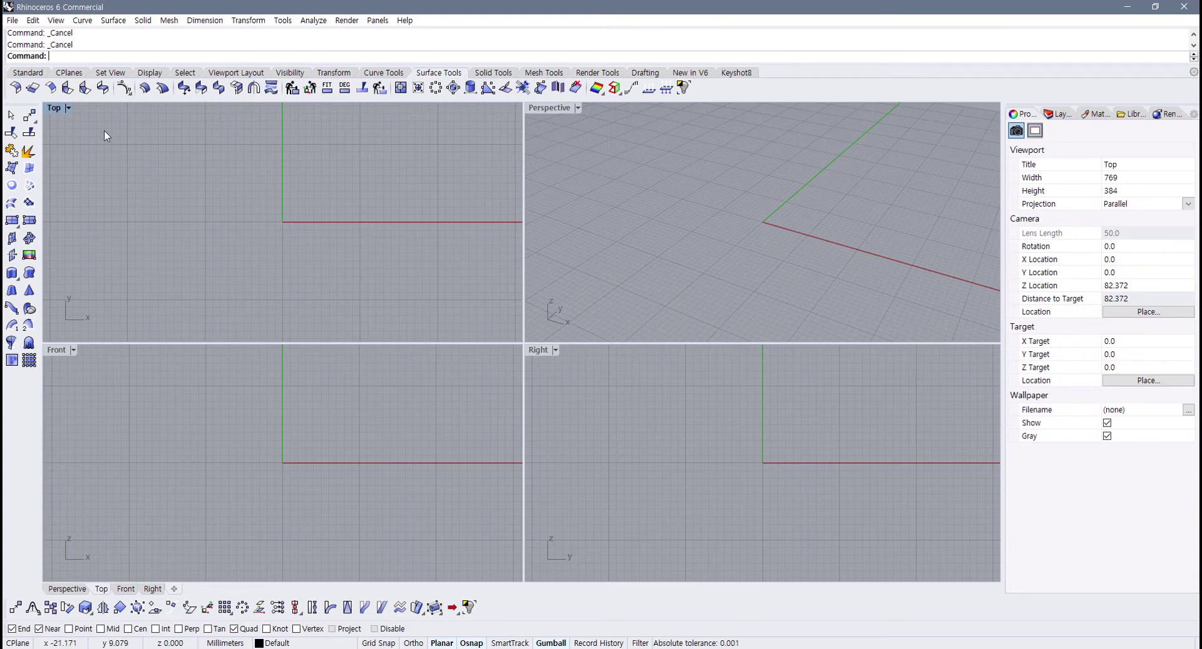
click(27, 73)
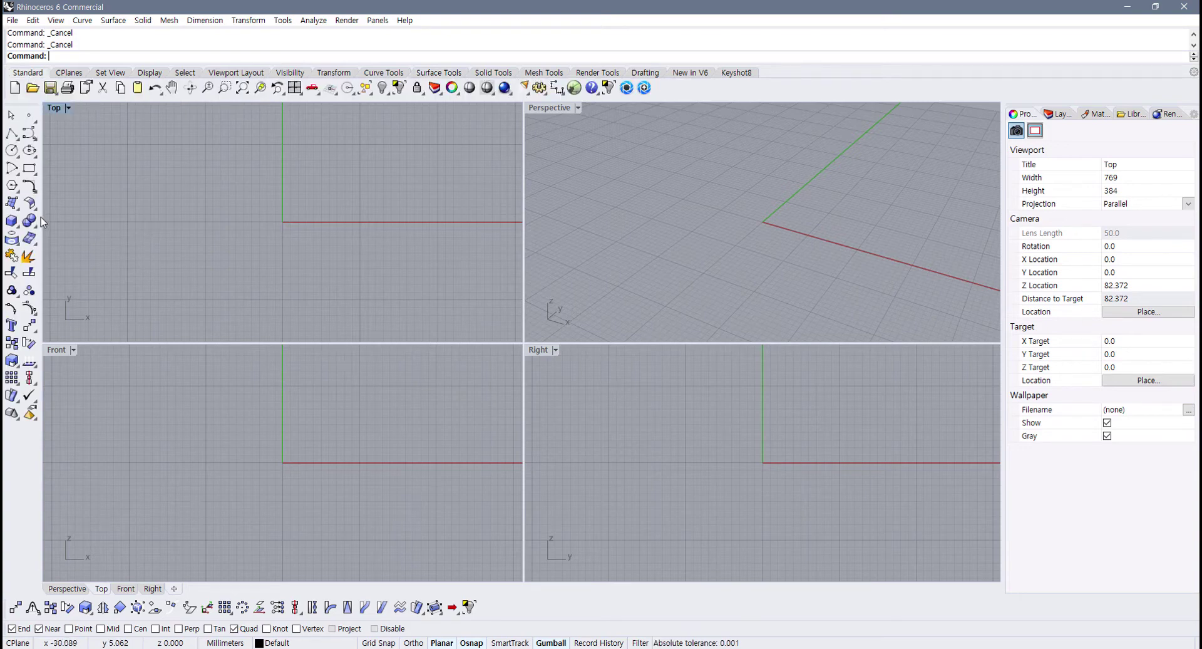
click(12, 151)
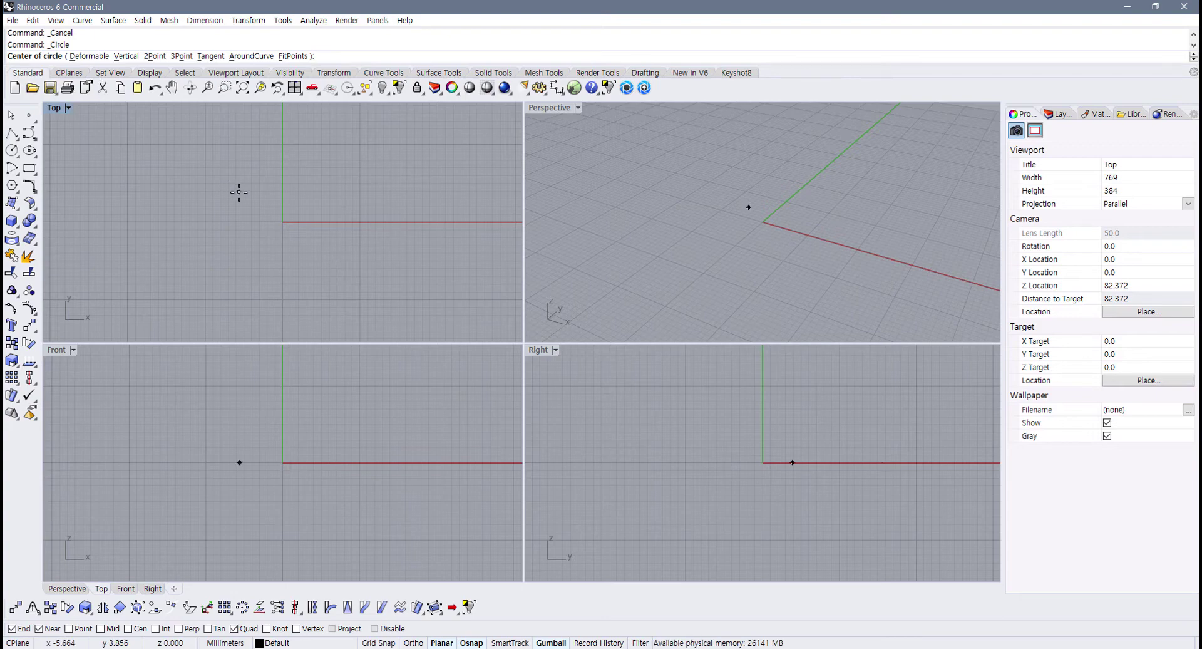
text(0)
key(Return)
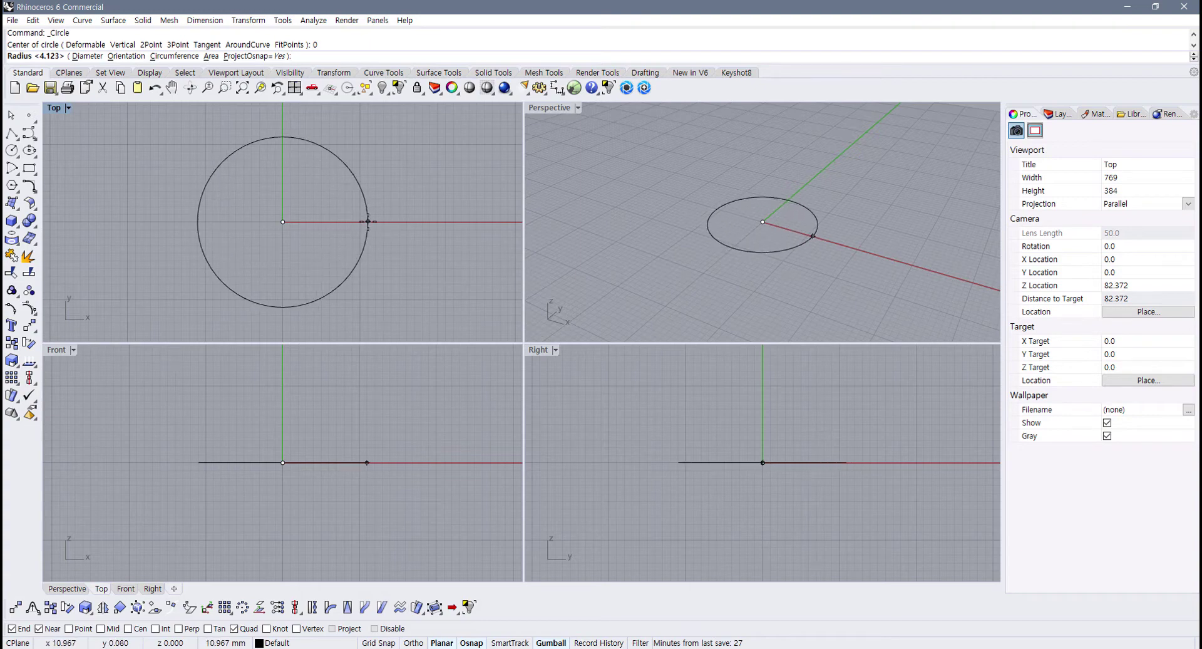
key(shift)
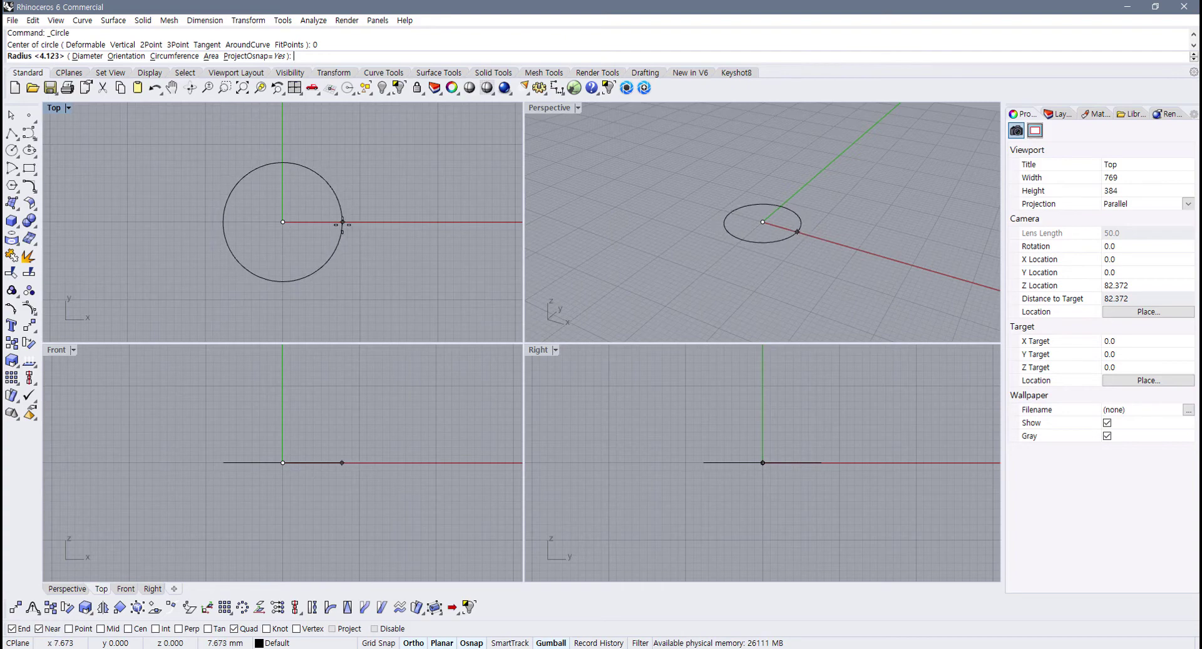
click(341, 222)
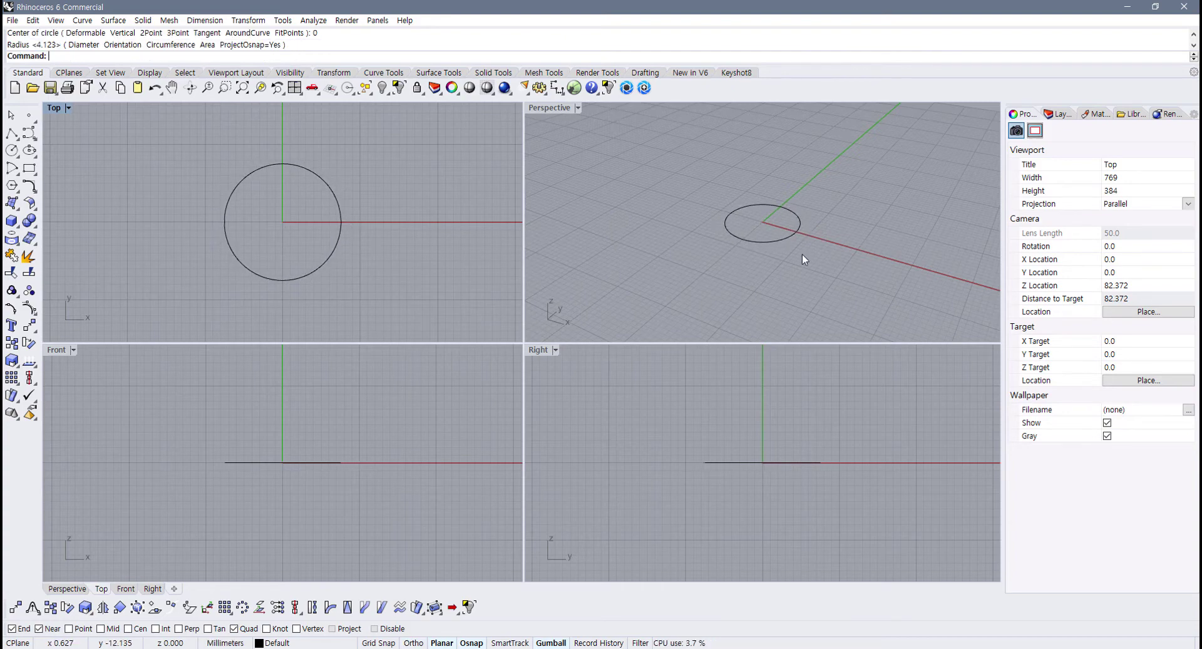
Step: Make two copies of the circle straight above the original in the Front view, spaced at different heights
click(763, 205)
right_drag(278, 479, 284, 523)
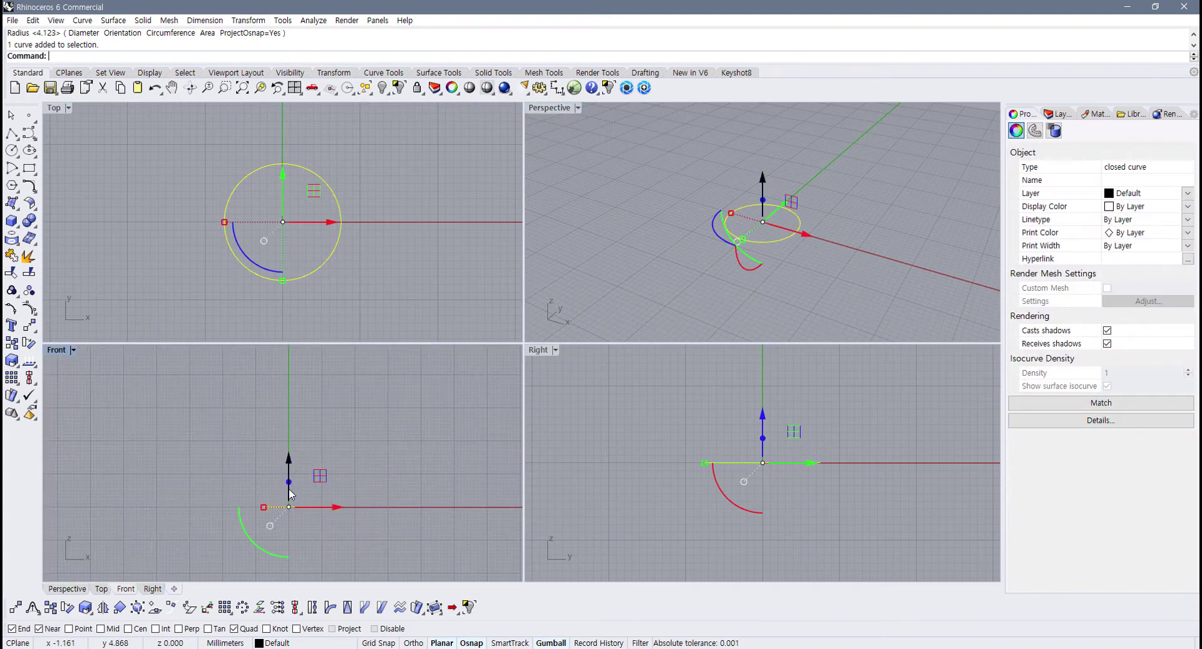
drag(288, 468, 290, 375)
key(alt)
click(814, 227)
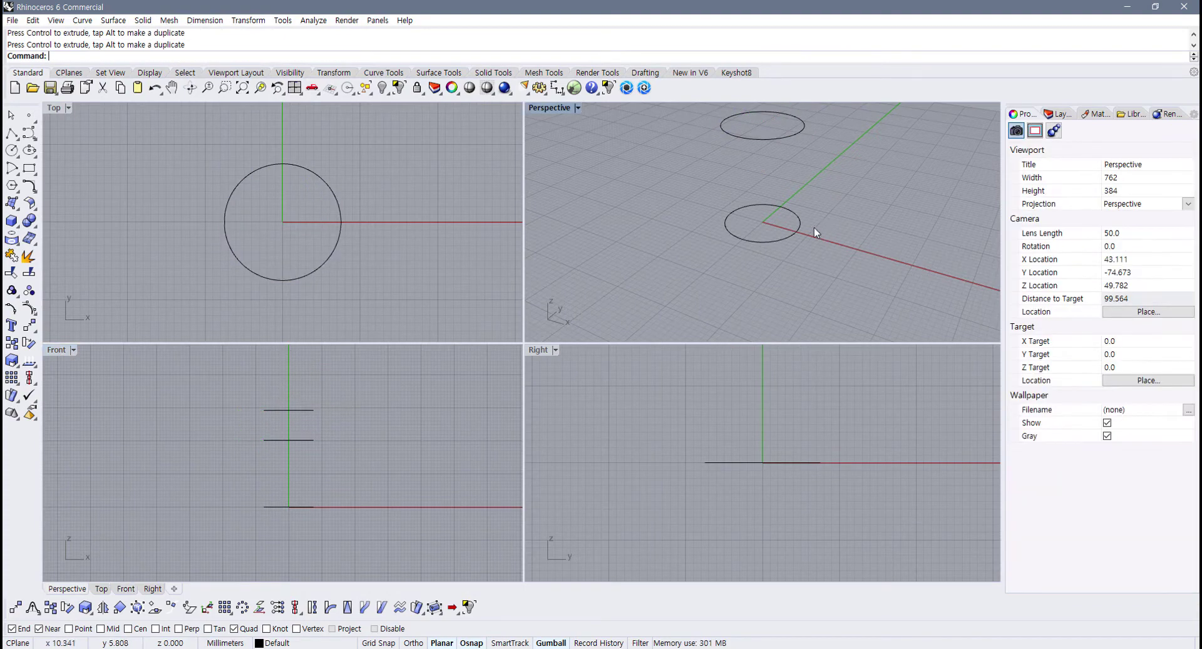
Step: Maximize the Perspective view and scale the middle circle up uniformly so it is the widest of the three
right_drag(813, 227, 553, 359)
double_click(550, 108)
drag(480, 361, 478, 363)
right_drag(523, 360, 442, 350)
scroll(492, 341, up, 4)
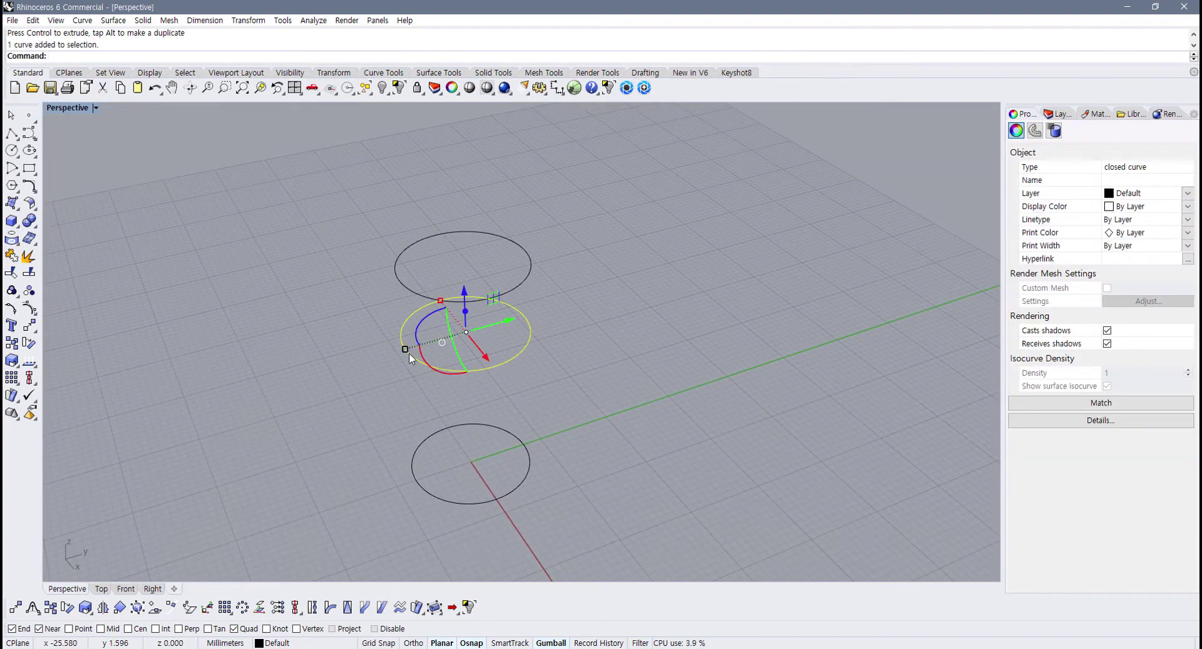
drag(405, 349, 385, 351)
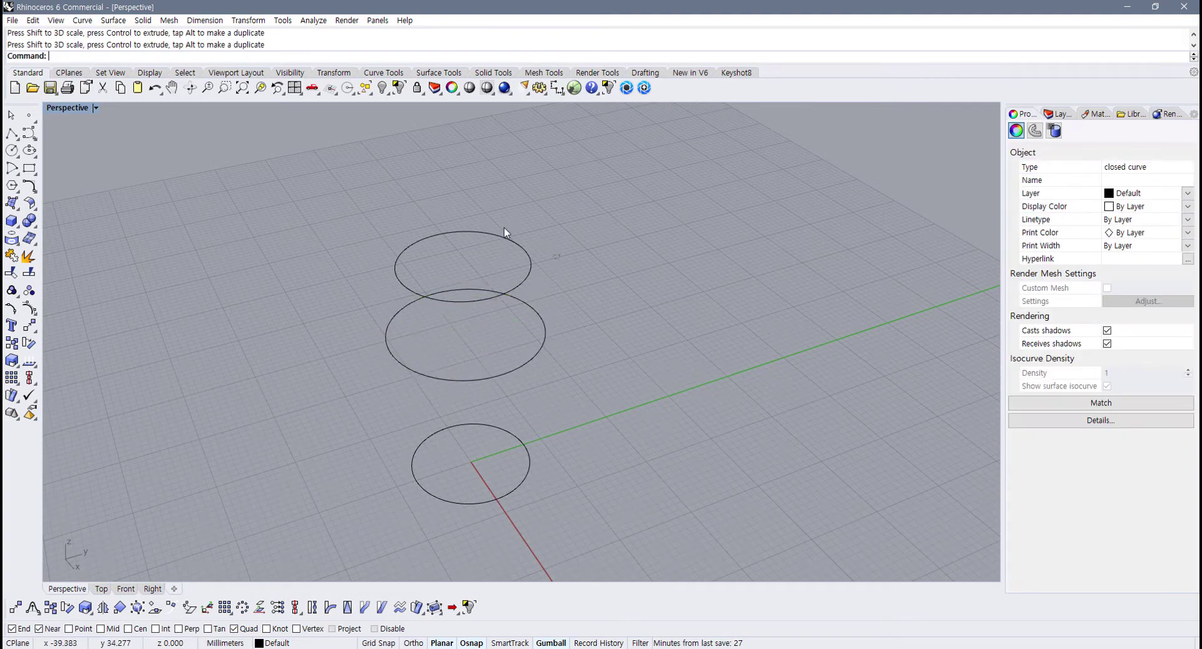
Step: Scale the top circle down uniformly to well below the middle circle's size
click(502, 234)
shift+drag(399, 281, 427, 272)
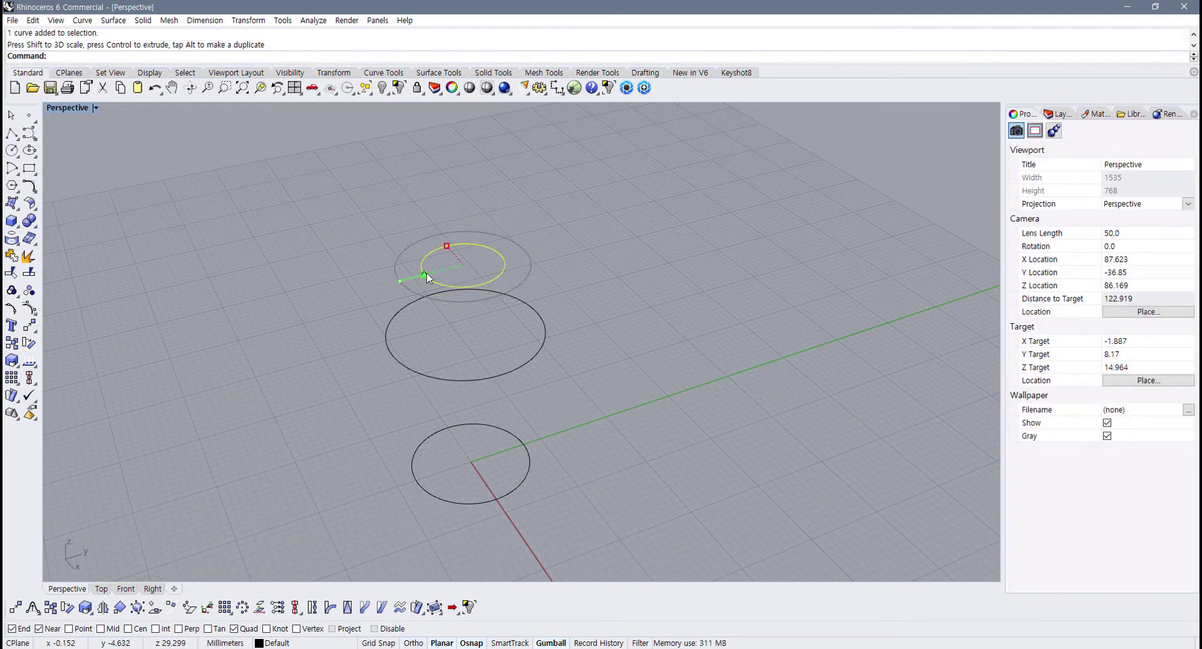
click(556, 358)
Step: Scale the base circle at the origin down uniformly to roughly two thirds of its size
scroll(556, 358, down, 4)
right_drag(556, 358, 472, 332)
scroll(547, 336, up, 2)
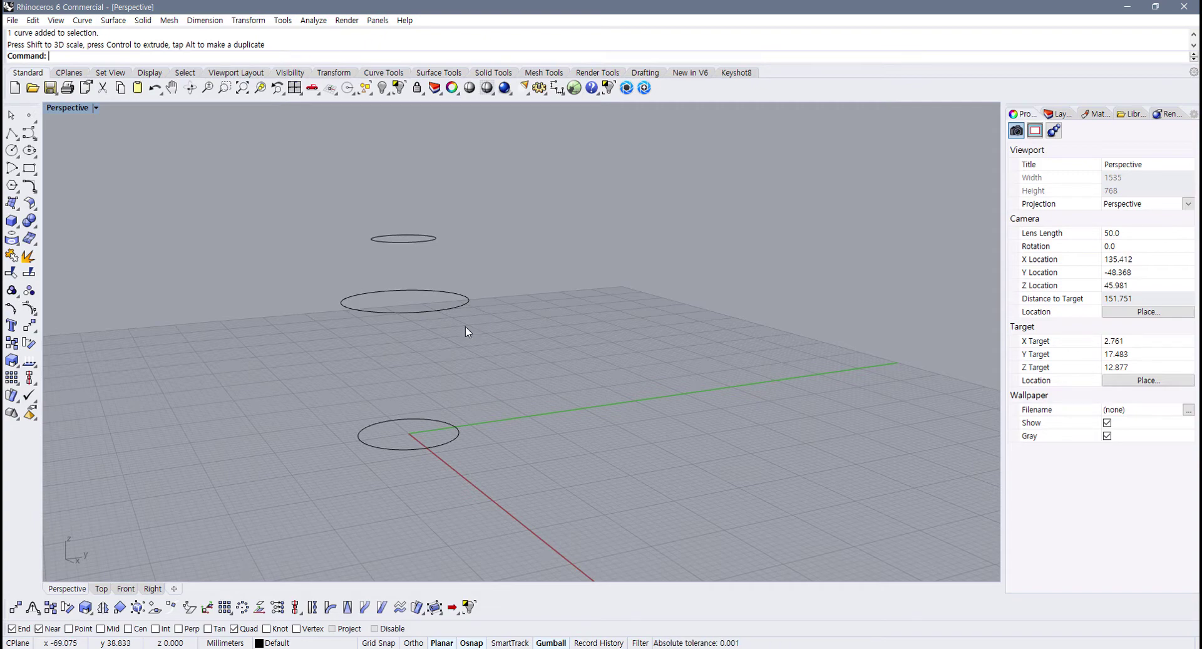
right_drag(467, 324, 484, 381)
click(404, 450)
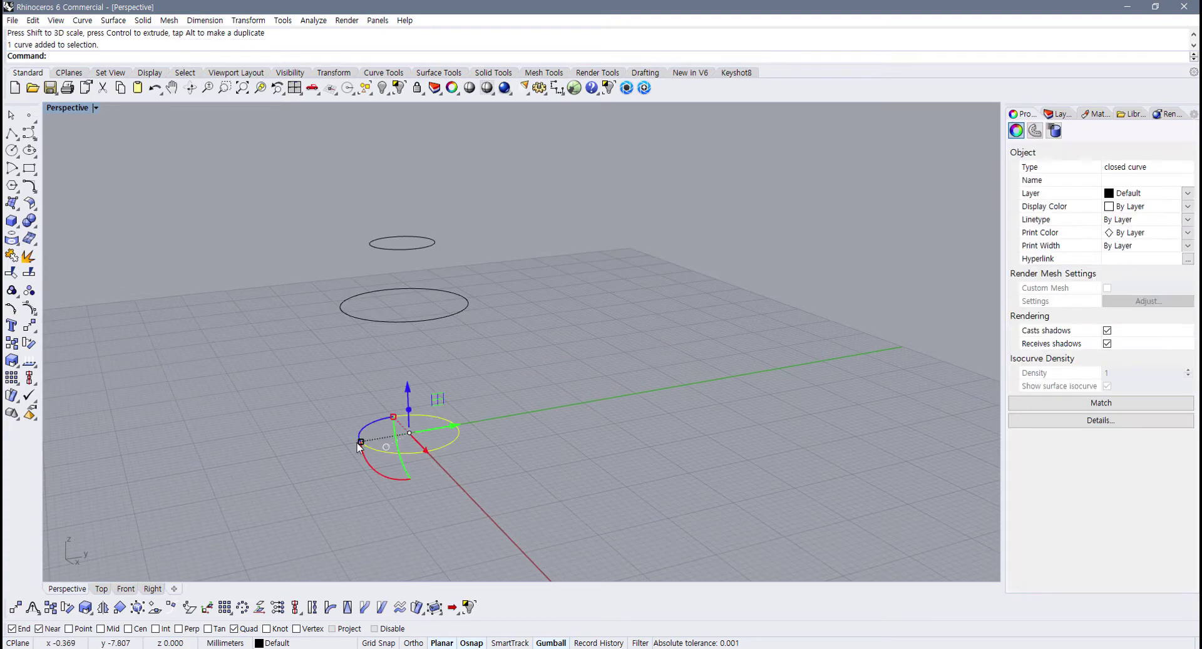
shift+drag(360, 442, 378, 438)
click(543, 423)
right_drag(491, 495, 482, 451)
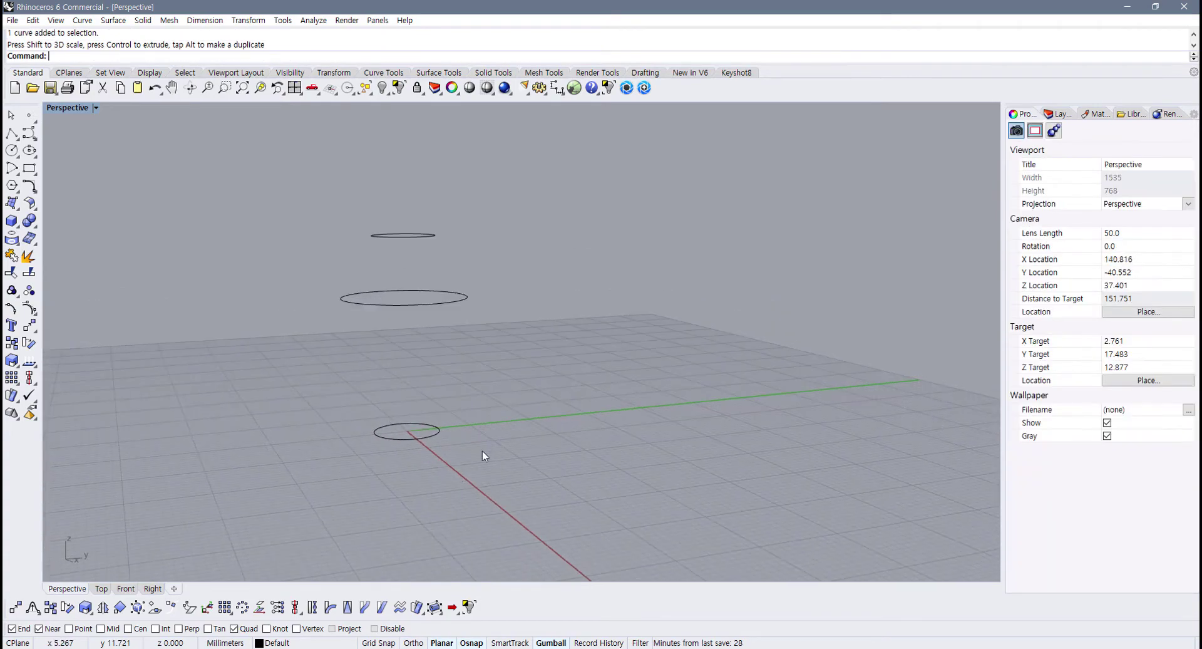
Step: Loft all three circles, accepting seam points lined up along the same side
drag(508, 442, 288, 182)
right_drag(294, 206, 328, 293)
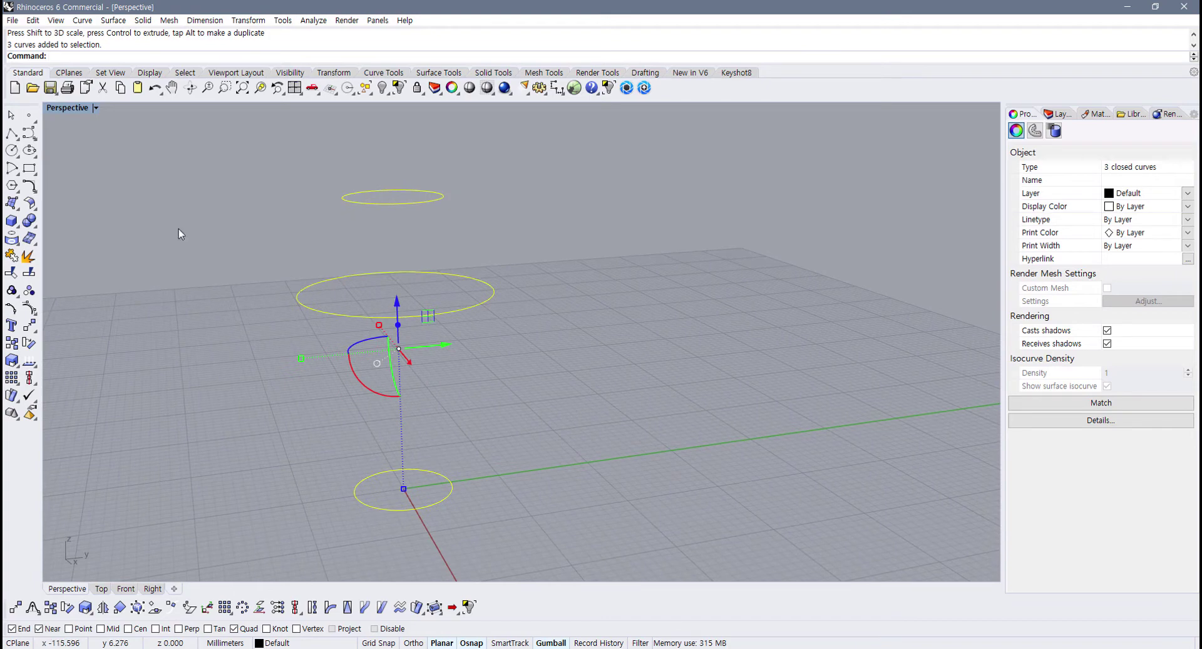
click(439, 73)
click(12, 203)
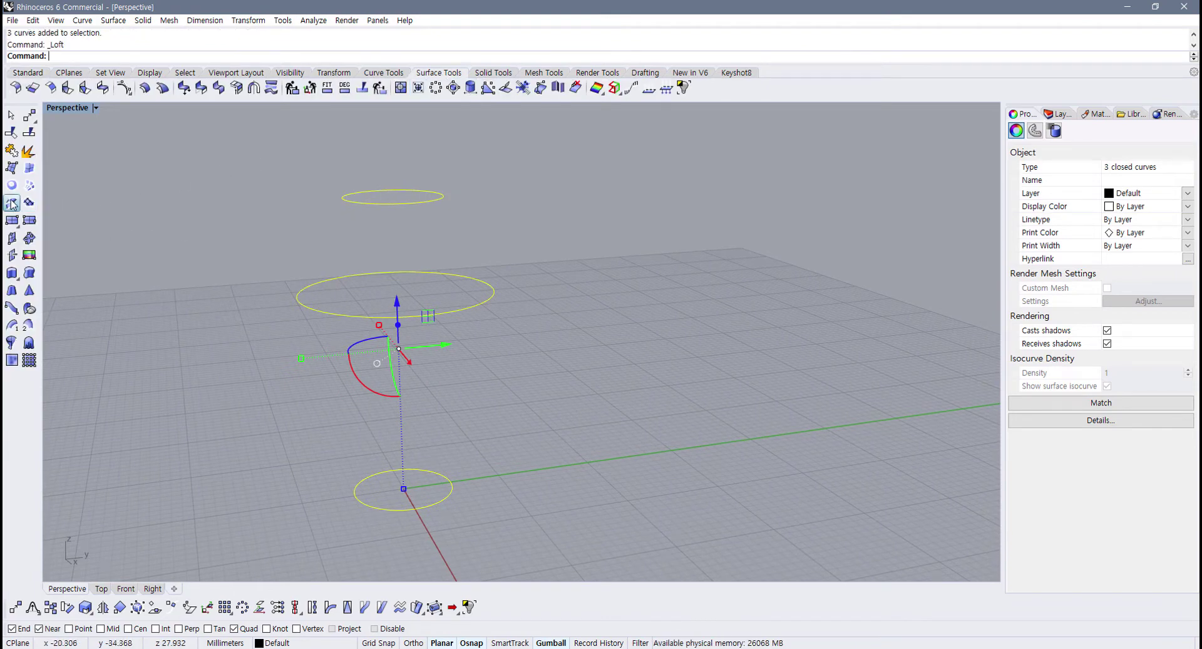
right_drag(433, 318, 570, 313)
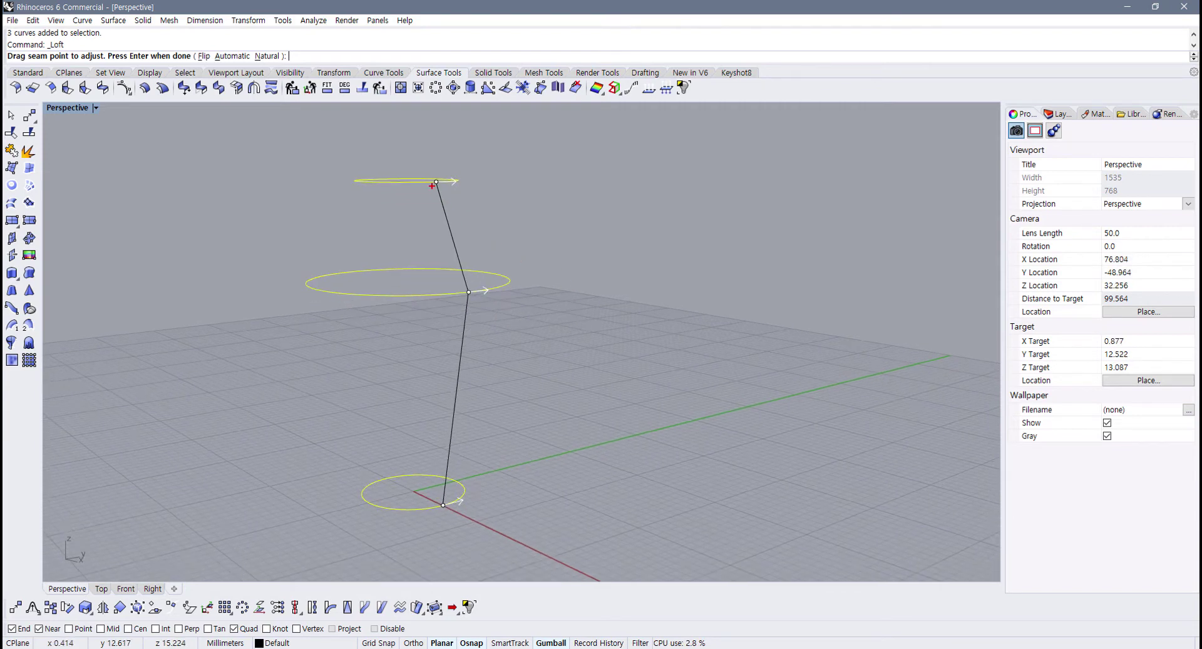
mouse_move(442, 509)
mouse_down()
mouse_move(441, 166)
mouse_move(485, 307)
mouse_move(455, 479)
mouse_move(434, 513)
mouse_up()
key(Escape)
mouse_move(543, 263)
right_down()
mouse_move(460, 288)
mouse_move(490, 275)
right_up()
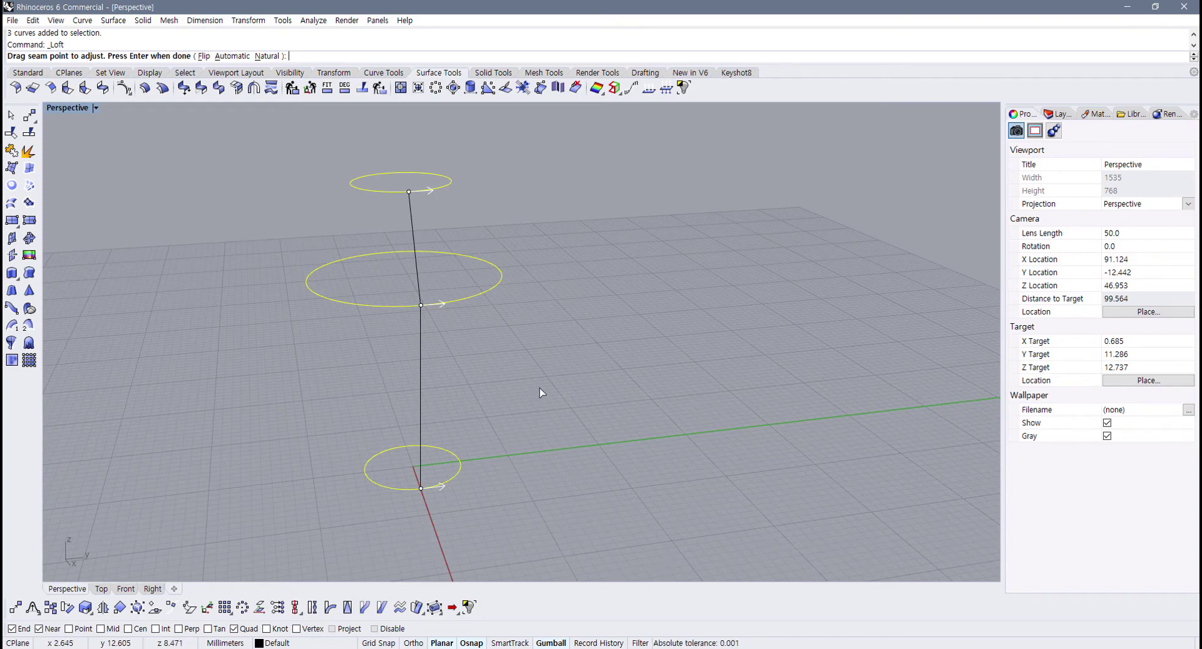
key(Return)
drag(211, 371, 206, 201)
Step: Set the Perspective view's display mode to Shaded and inspect the loft preview
right_drag(395, 269, 448, 288)
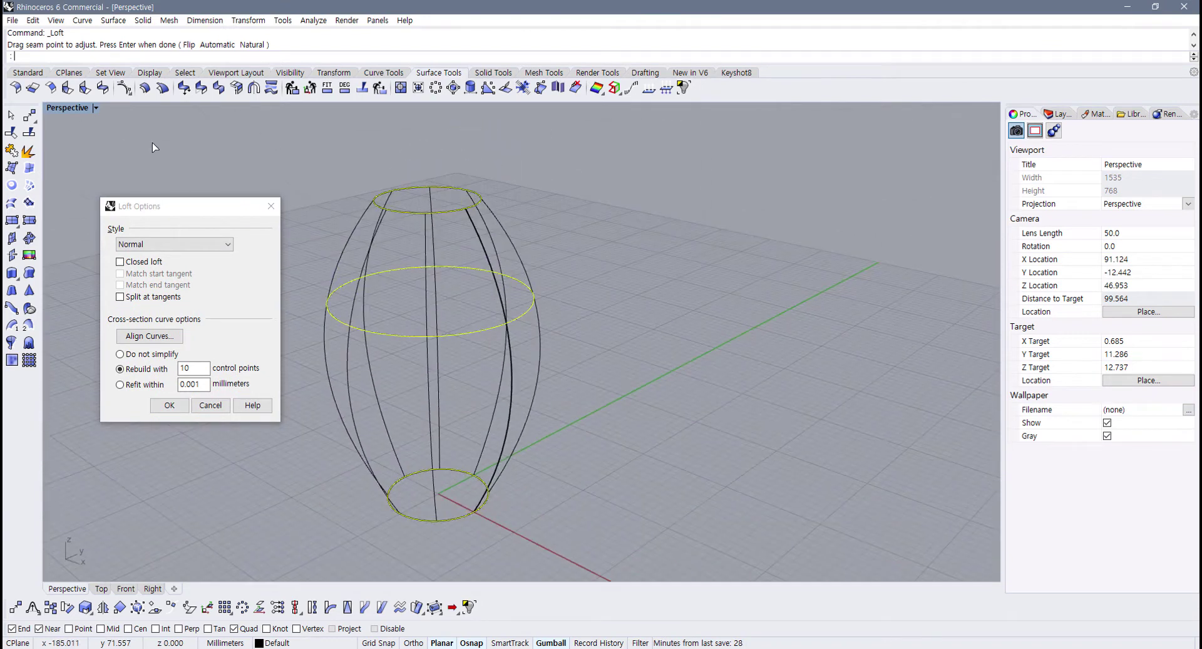
click(96, 109)
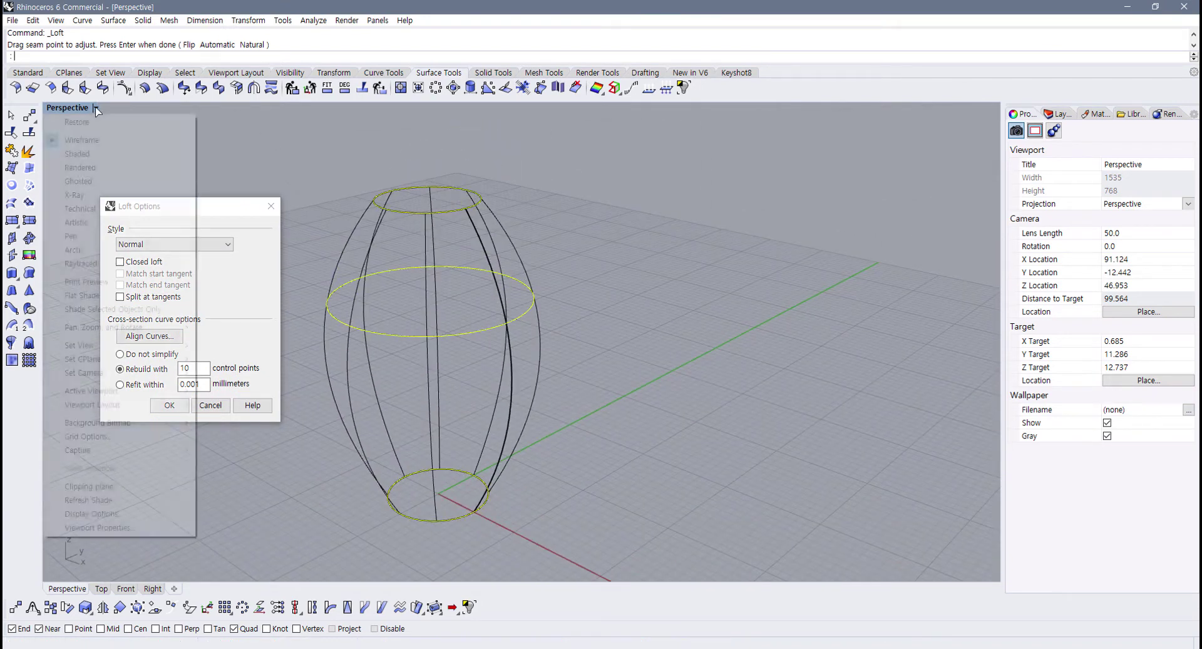
click(77, 153)
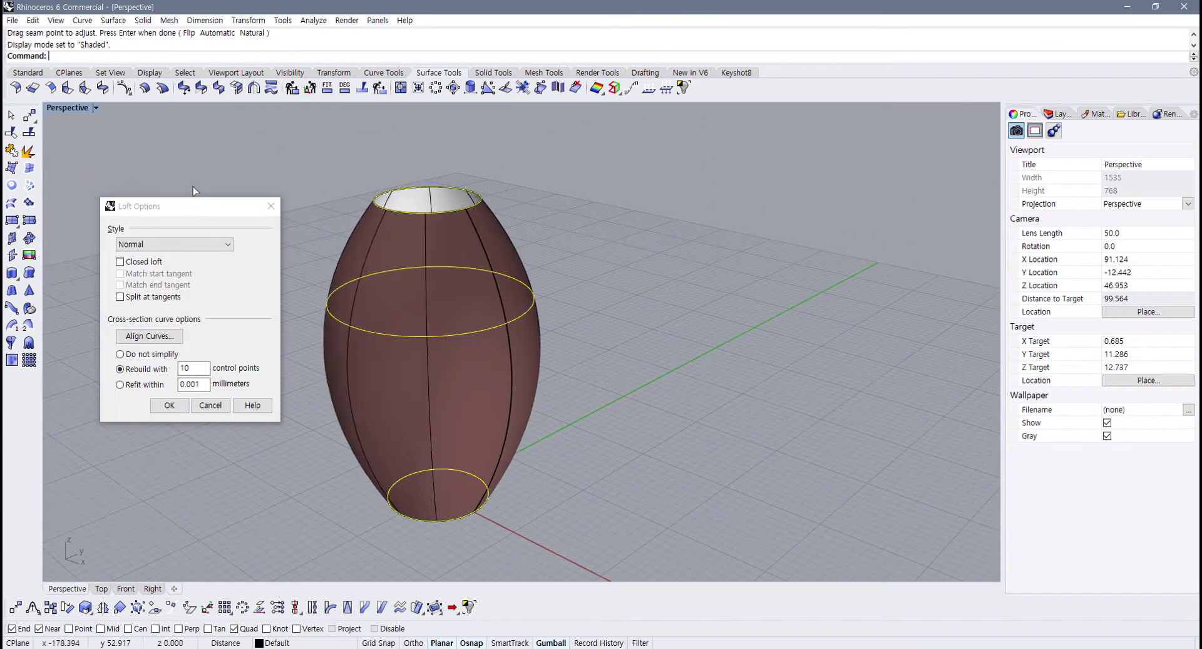
mouse_move(488, 282)
right_down()
mouse_move(644, 254)
mouse_move(580, 283)
mouse_move(545, 325)
mouse_move(491, 343)
mouse_move(538, 335)
right_up()
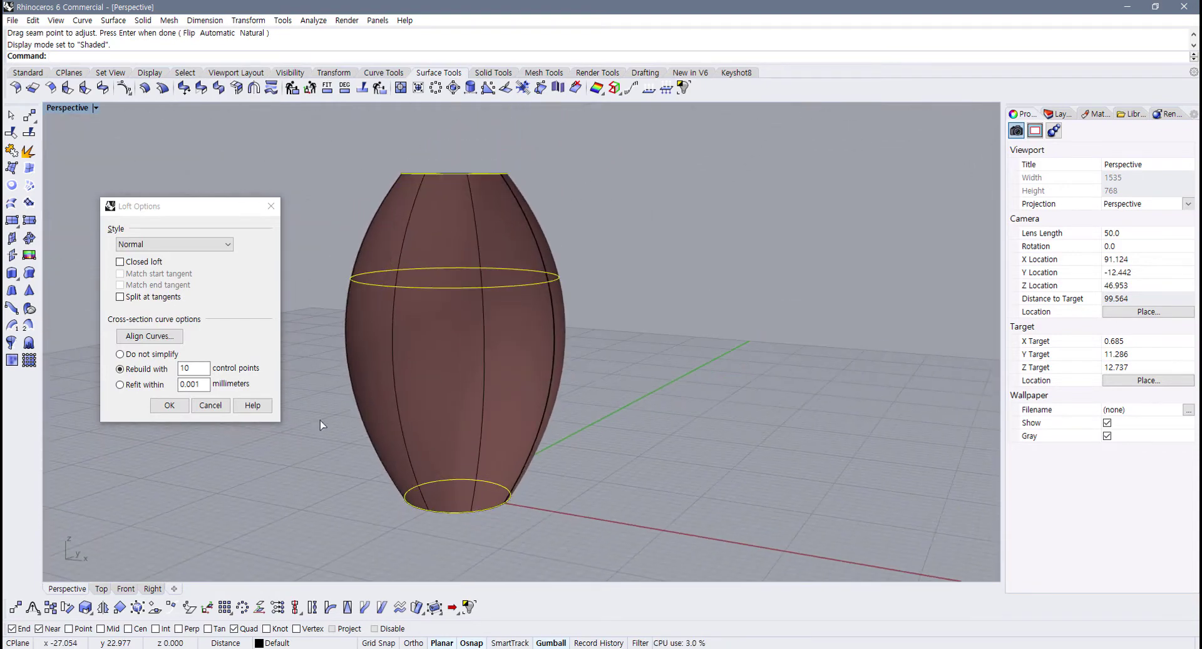
Step: Compare the loft's cross-section options: Do not simplify, Rebuild with 10 control points, and Refit within 0.001 mm
click(120, 355)
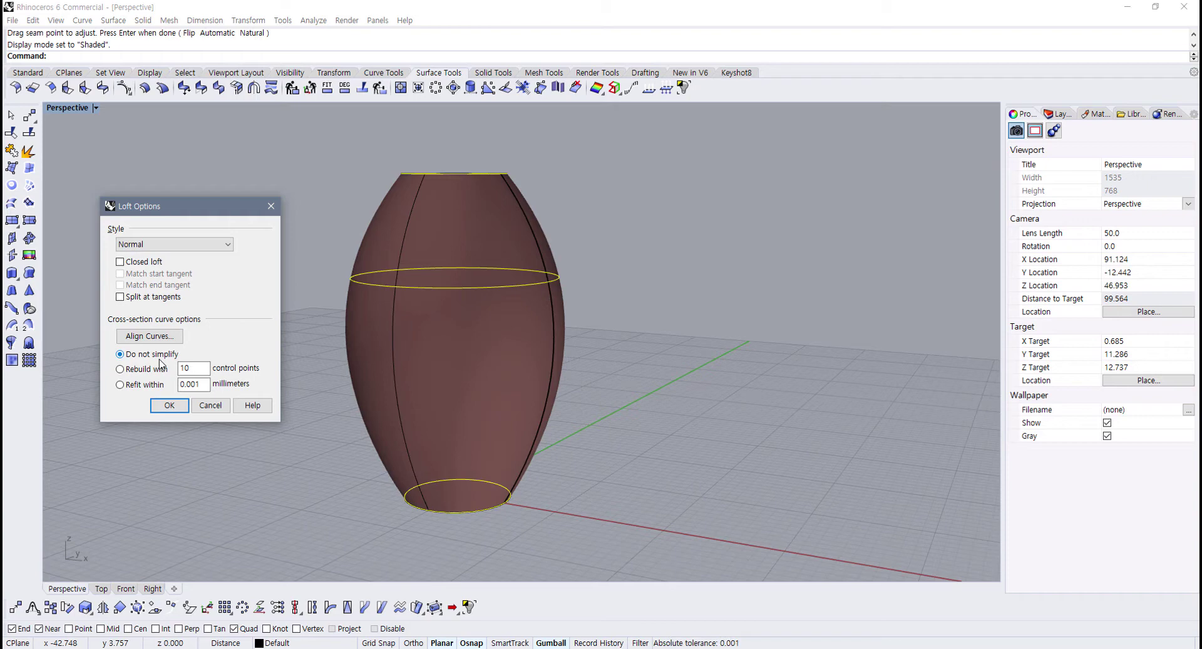
click(127, 369)
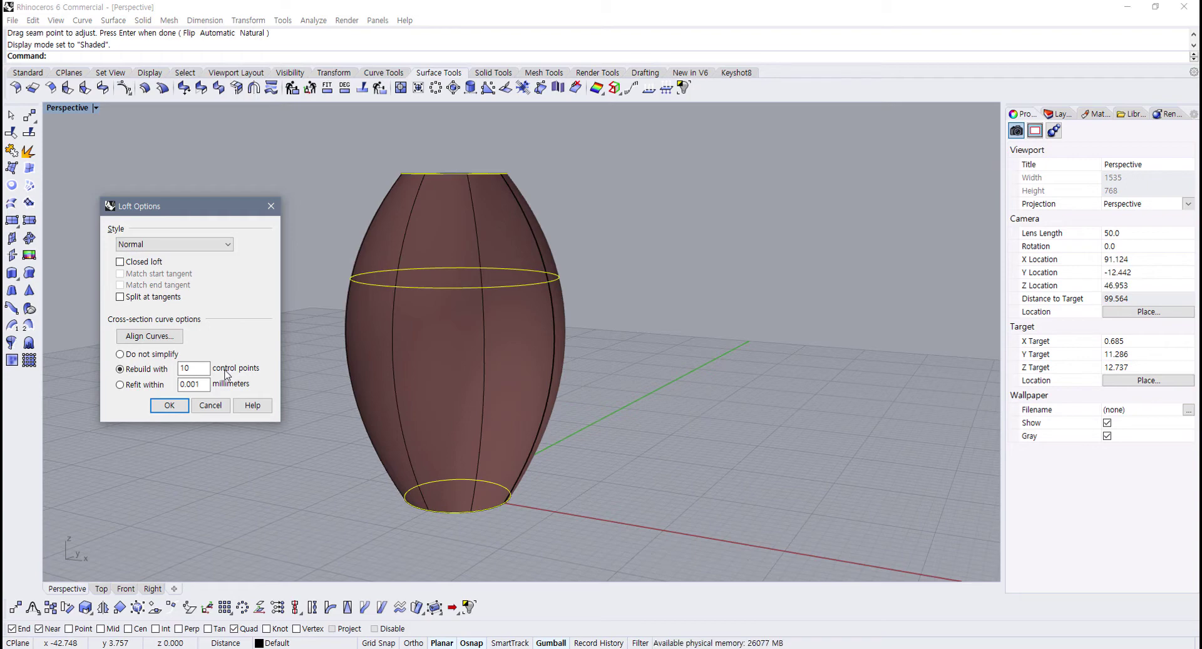
click(134, 387)
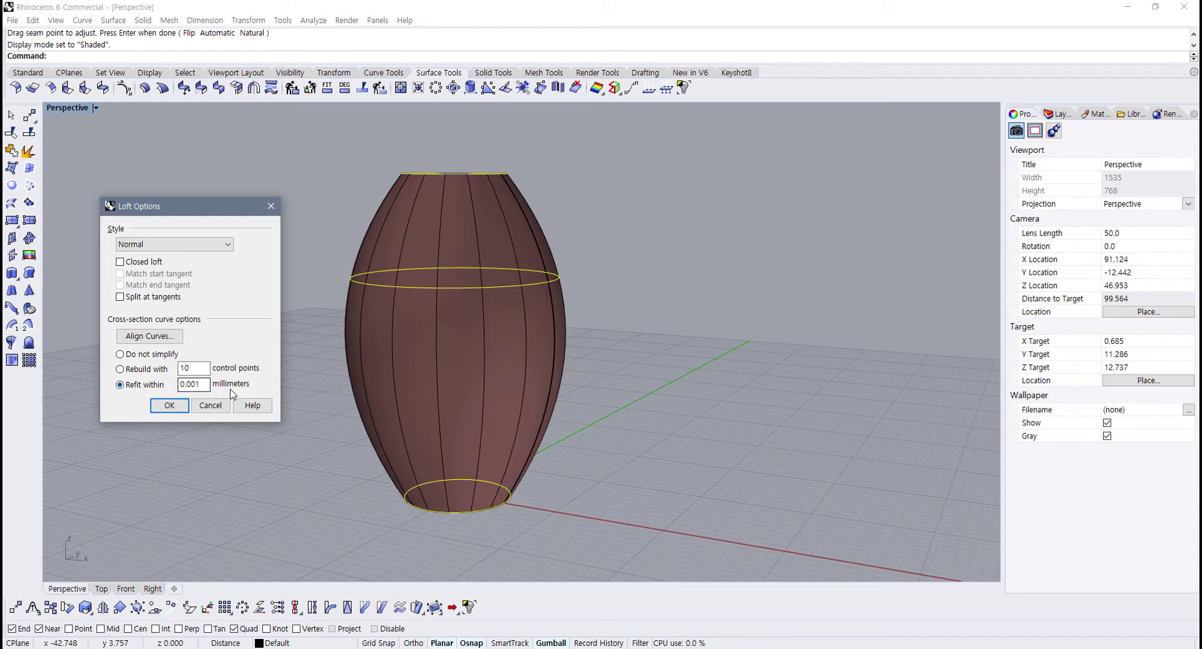
Step: Try a loft refit tolerance of 0.0001 mm and return it to 0.001 mm
click(196, 388)
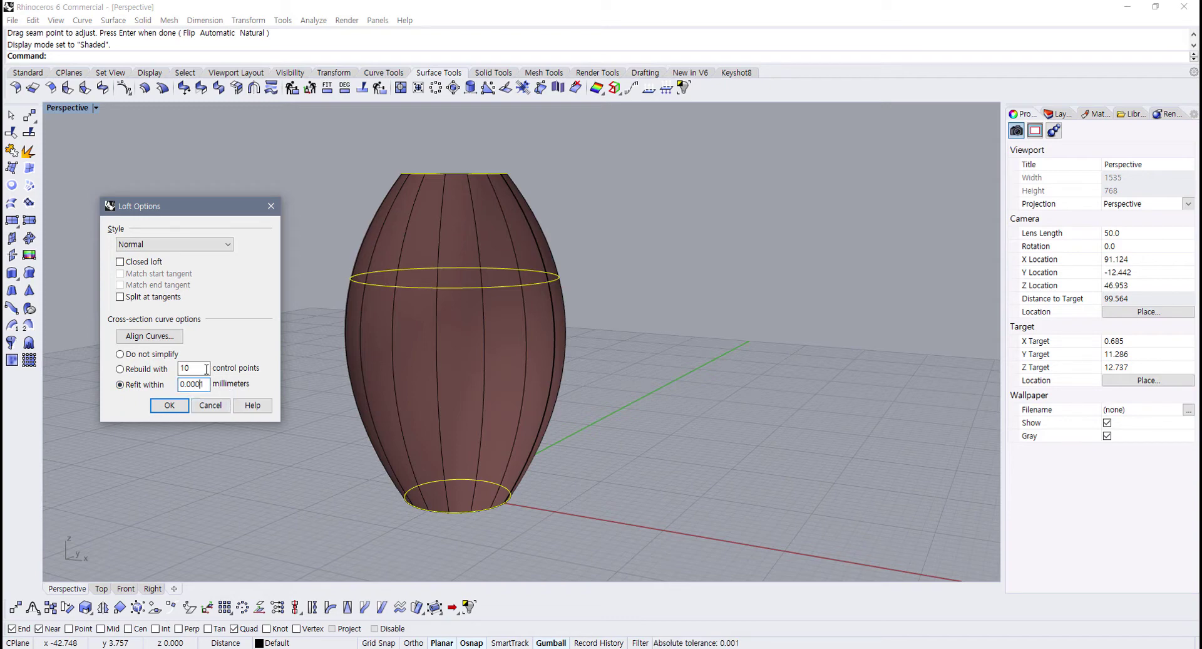
right_drag(445, 362, 554, 394)
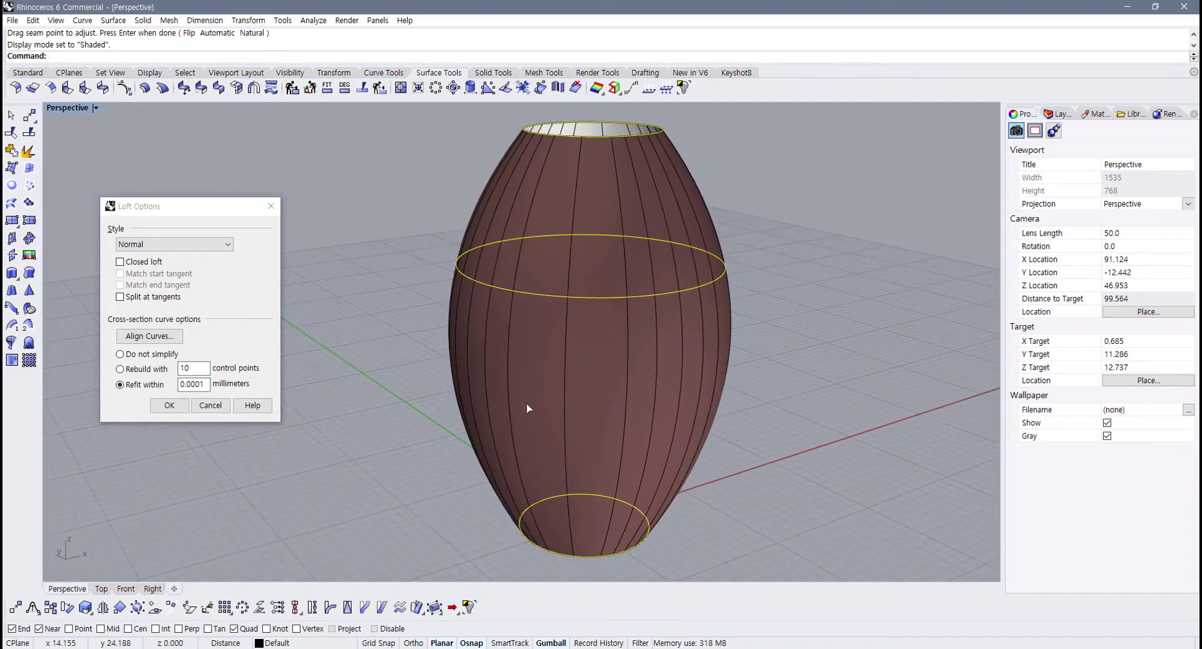
right_drag(380, 432, 423, 417)
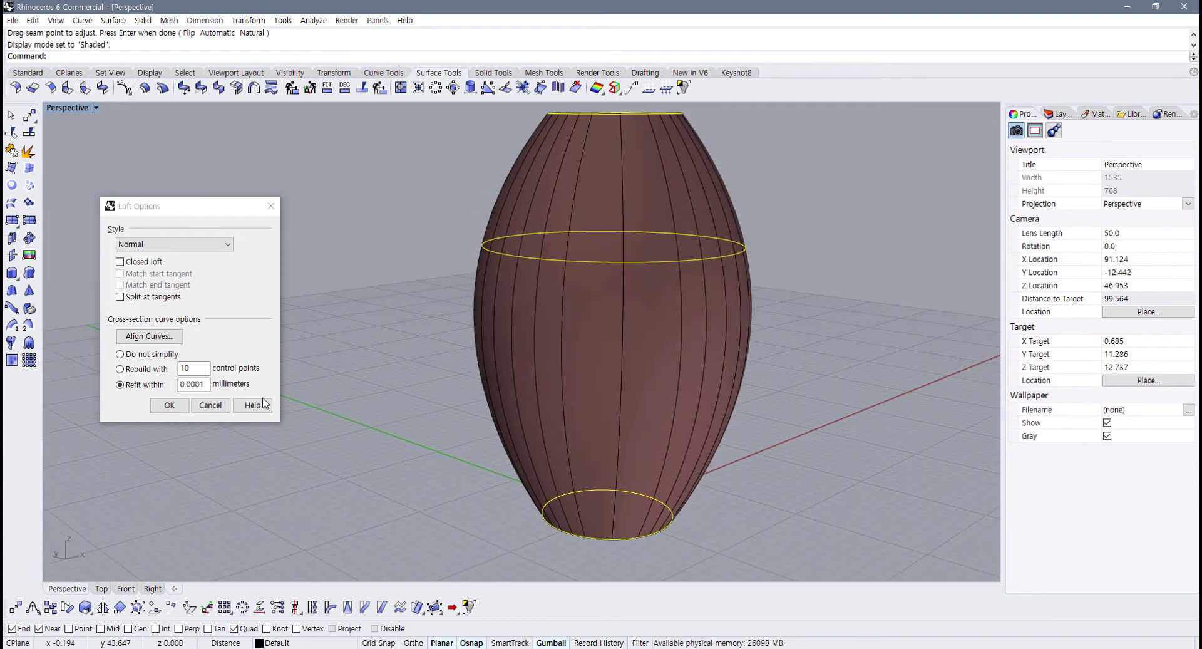
click(199, 384)
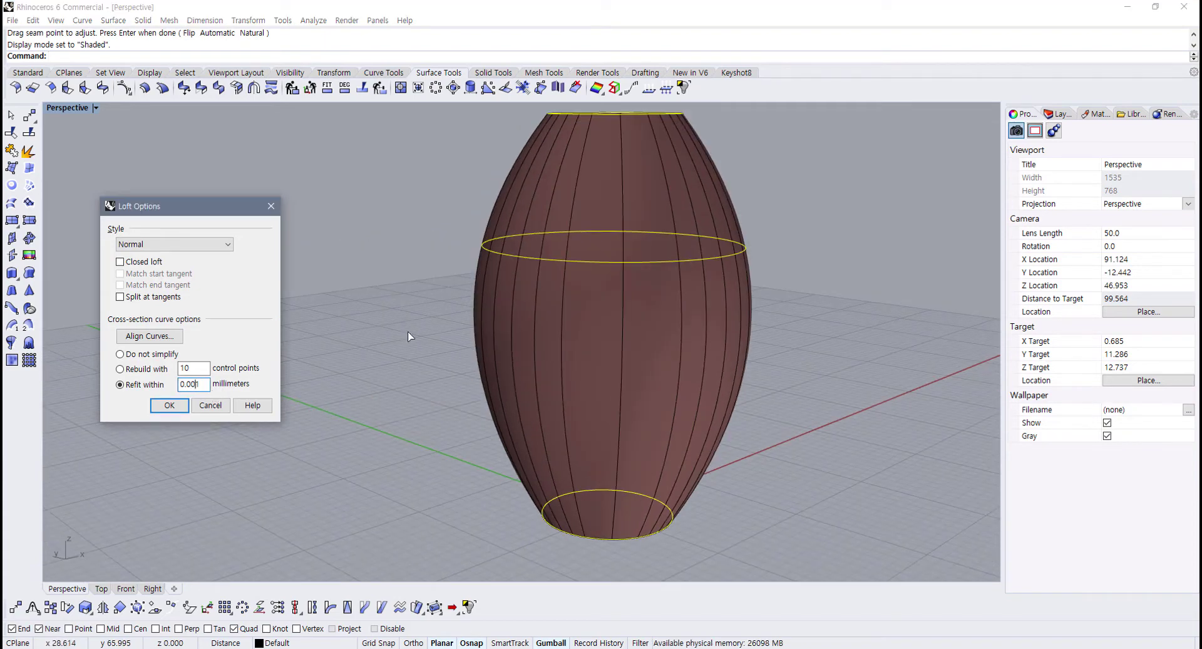
scroll(469, 385, up, 3)
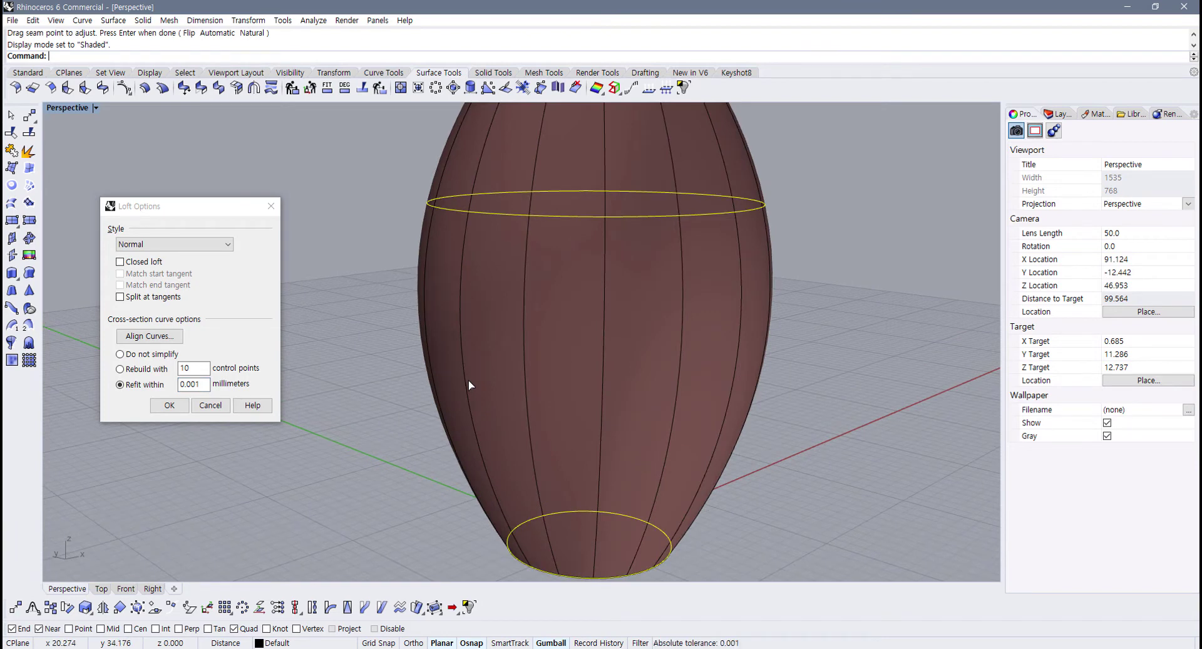
Step: Set the loft's cross-section curves to Do not simplify and create the surface with the Normal style
click(124, 360)
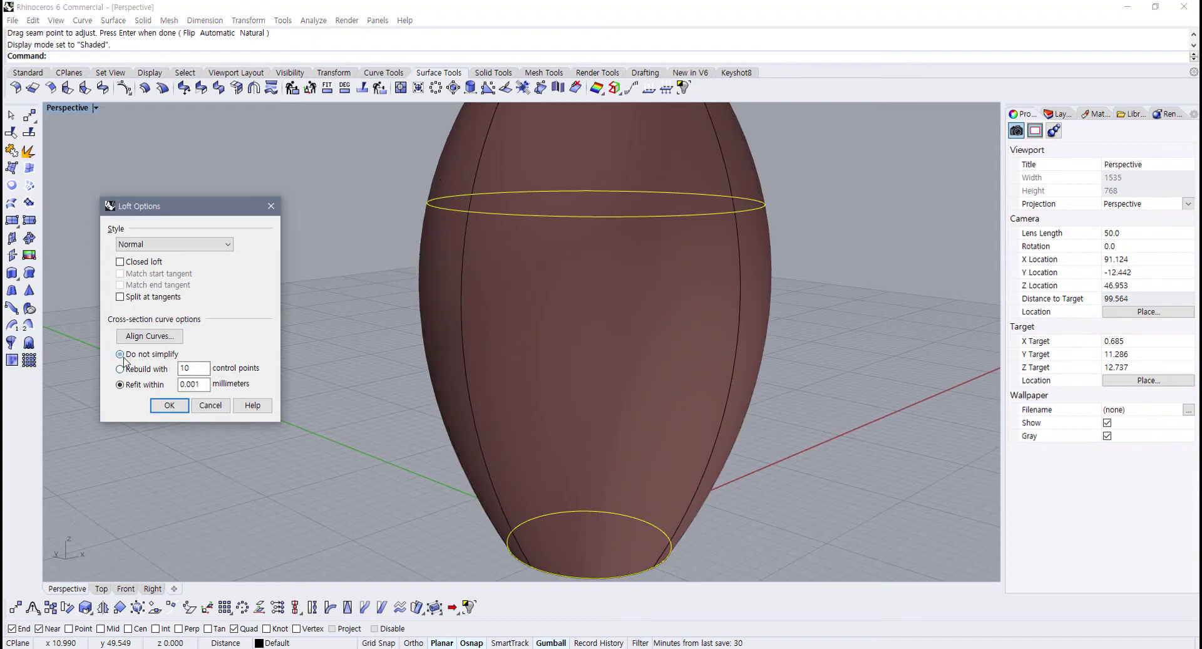
right_drag(439, 372, 416, 406)
scroll(473, 421, down, 5)
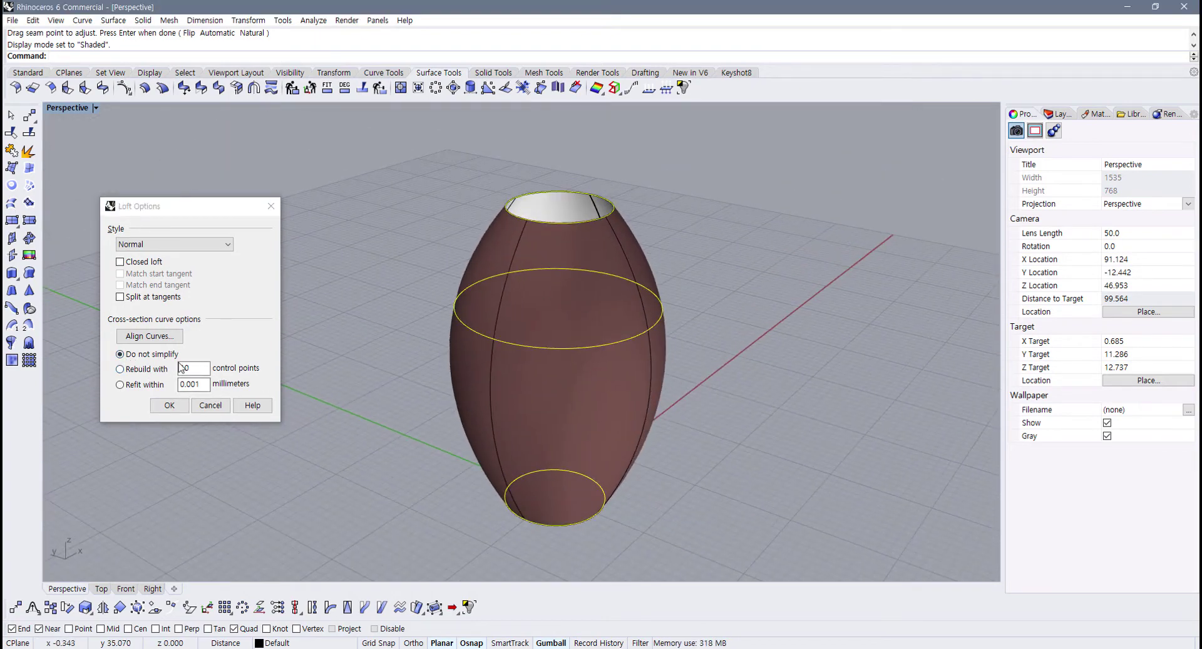
click(173, 407)
Step: Delete the lofted surface, keeping the three circles
right_drag(529, 429, 381, 400)
click(384, 390)
click(409, 432)
key(Delete)
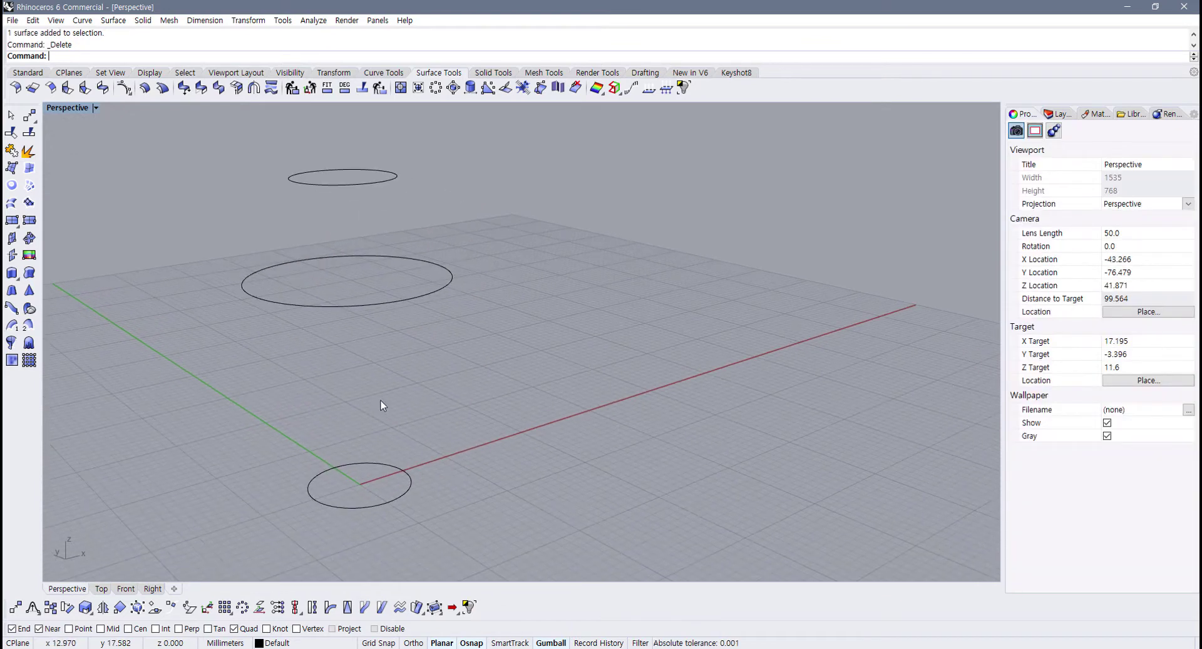
Step: Preview a Normal-style loft by picking the circles one by one from lowest to highest, and cancel it without creating the surface
click(11, 204)
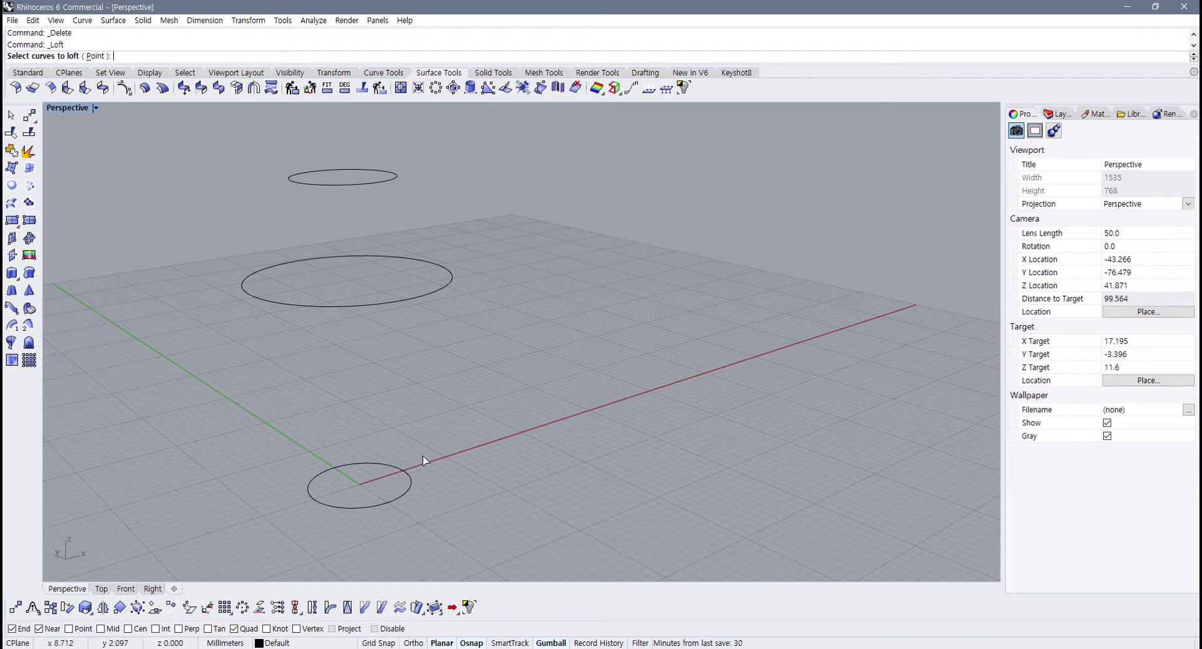
click(407, 473)
click(411, 259)
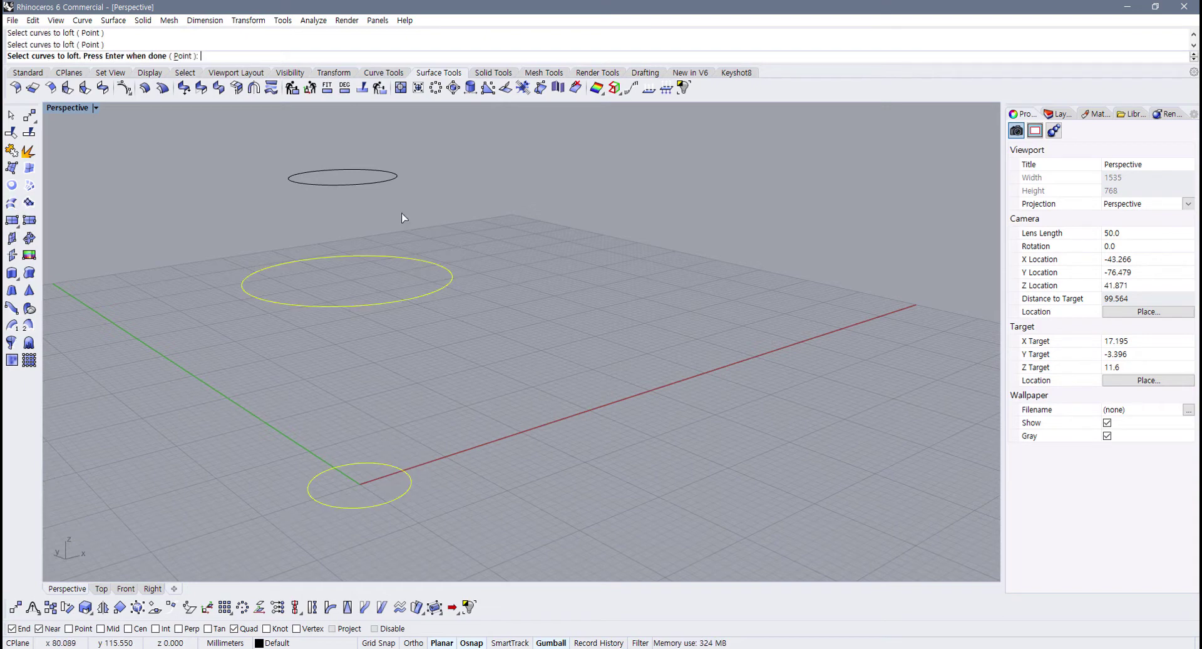
click(352, 185)
key(Return)
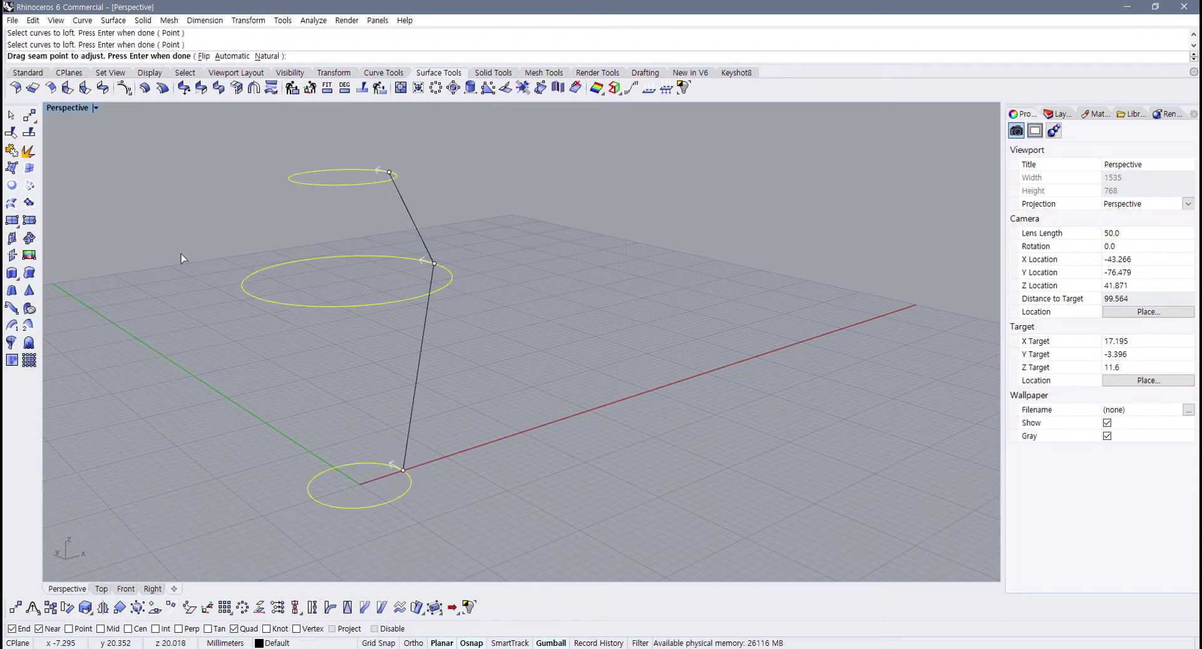
key(Return)
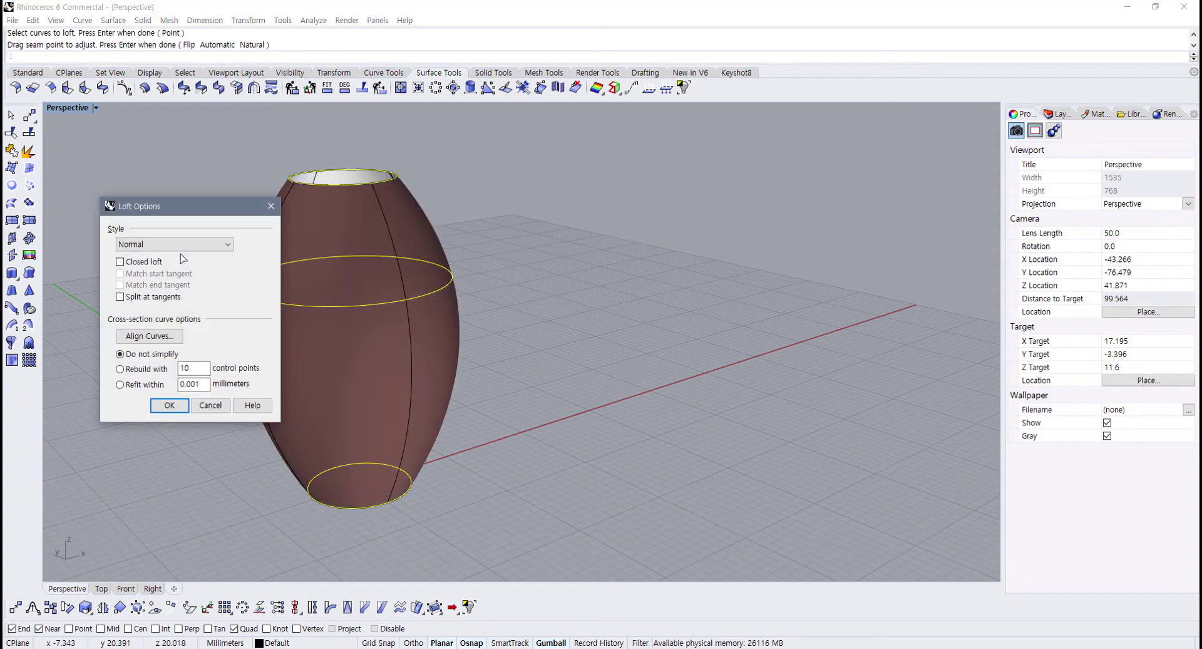
click(209, 404)
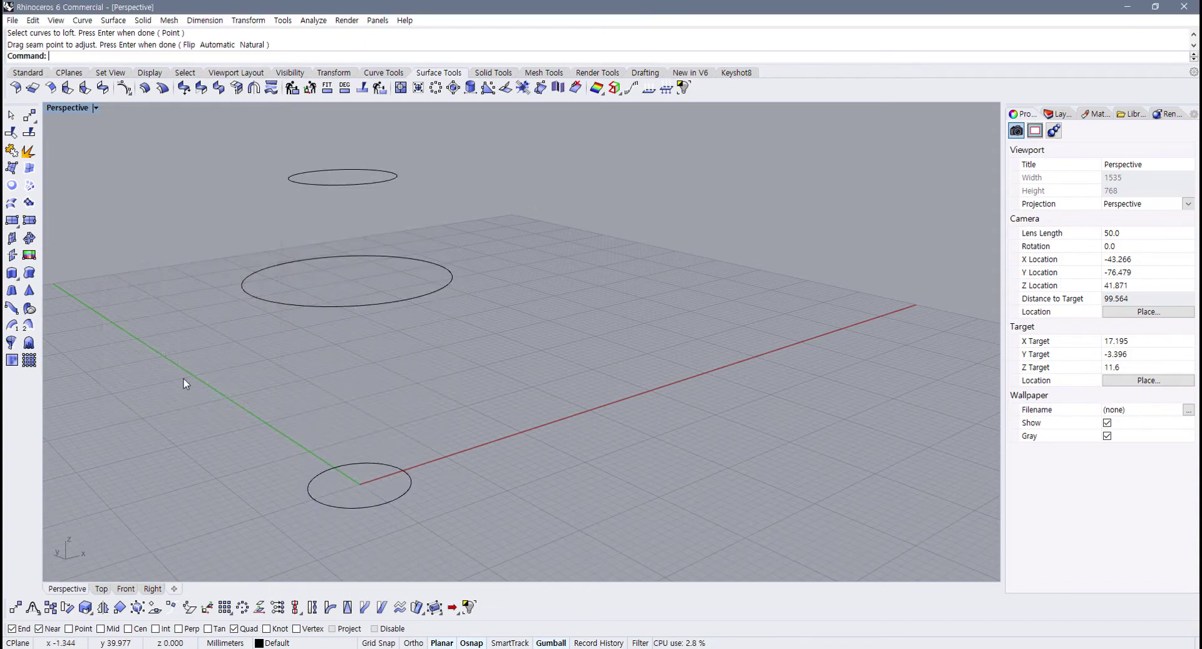
Step: Preview the loft with all three circles selected at once by a selection window, and cancel it
click(12, 203)
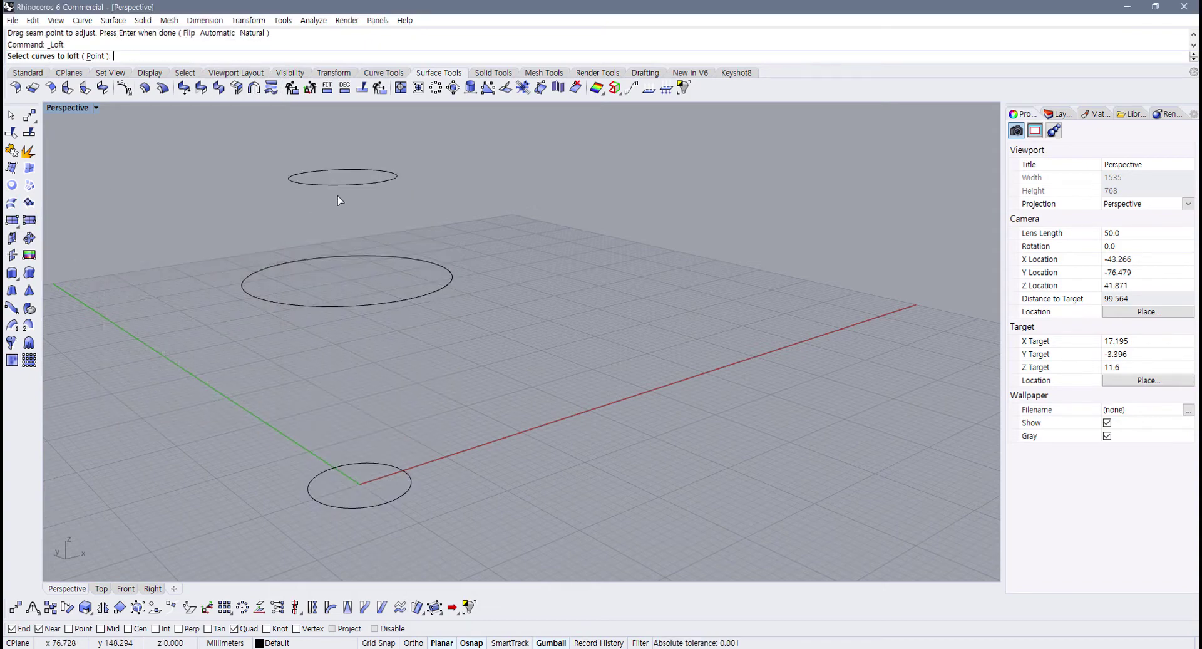
drag(447, 151, 365, 539)
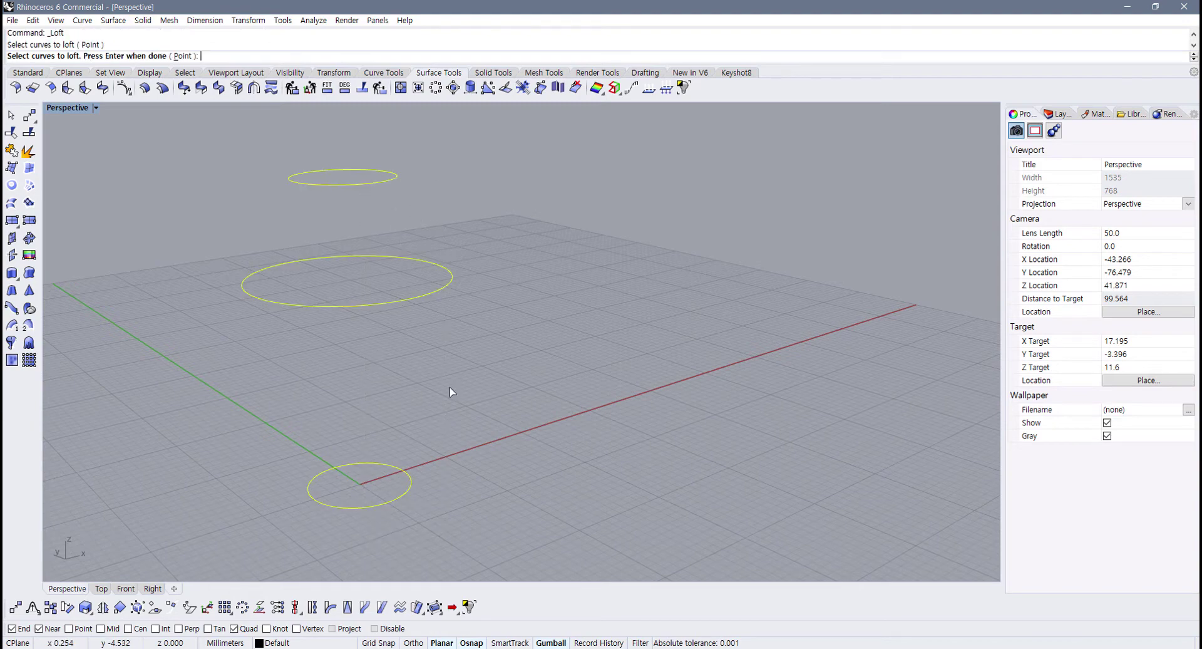
key(Return)
key(Return)
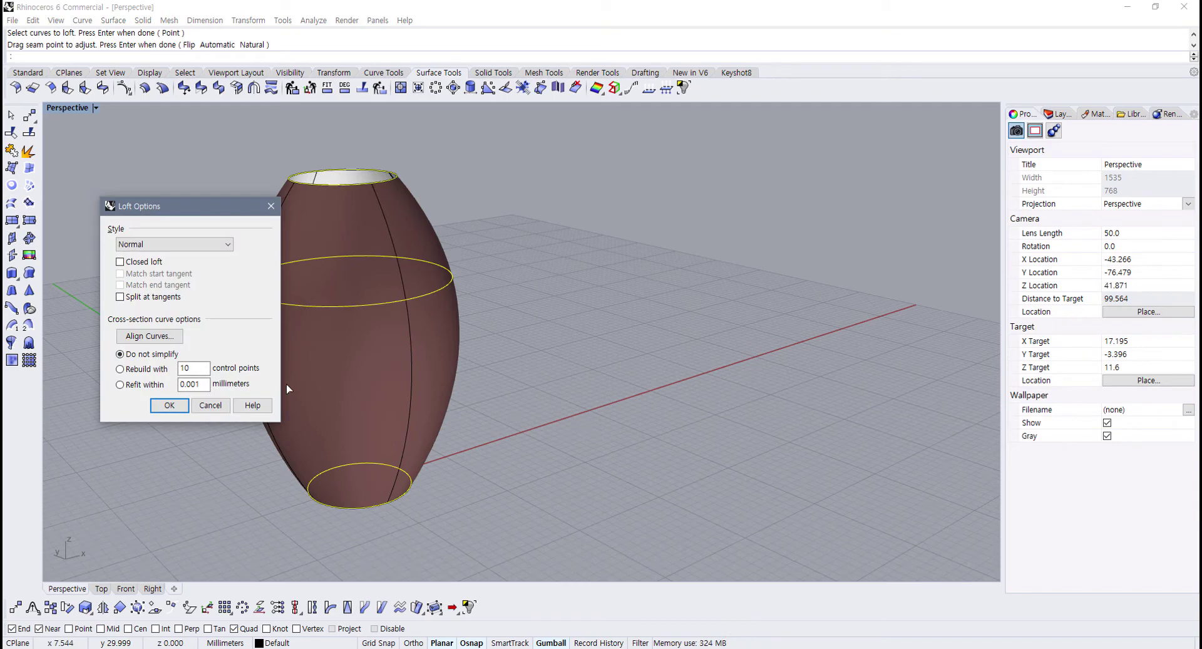
drag(201, 210, 149, 214)
shift+right_drag(348, 277, 385, 278)
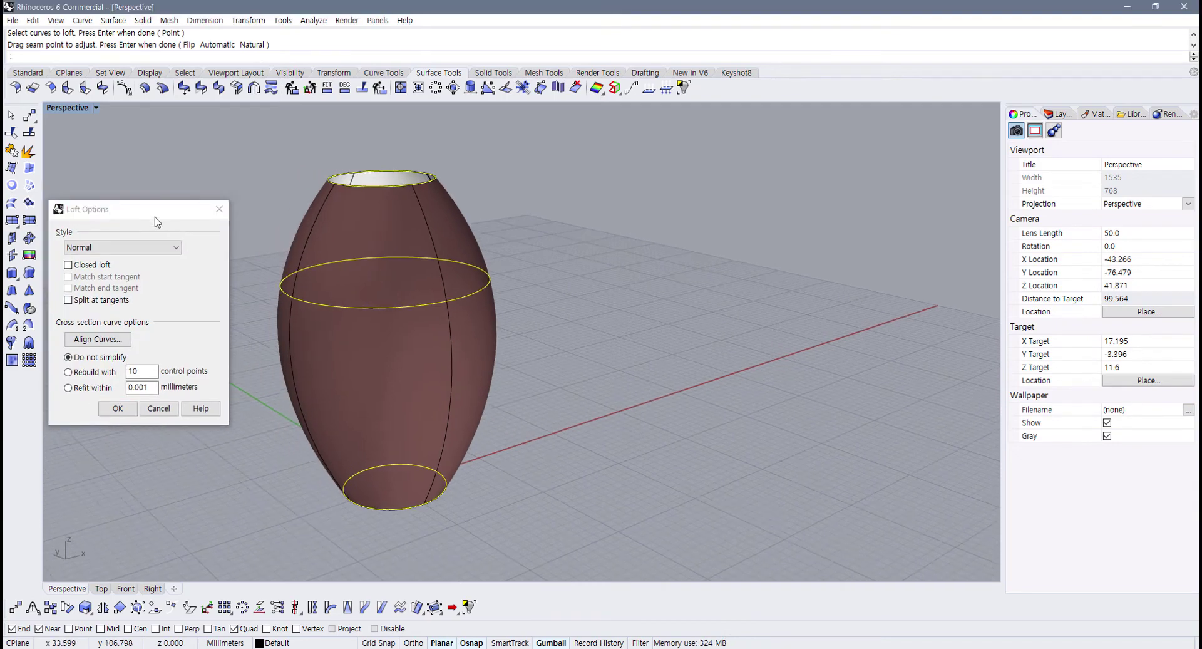
click(158, 408)
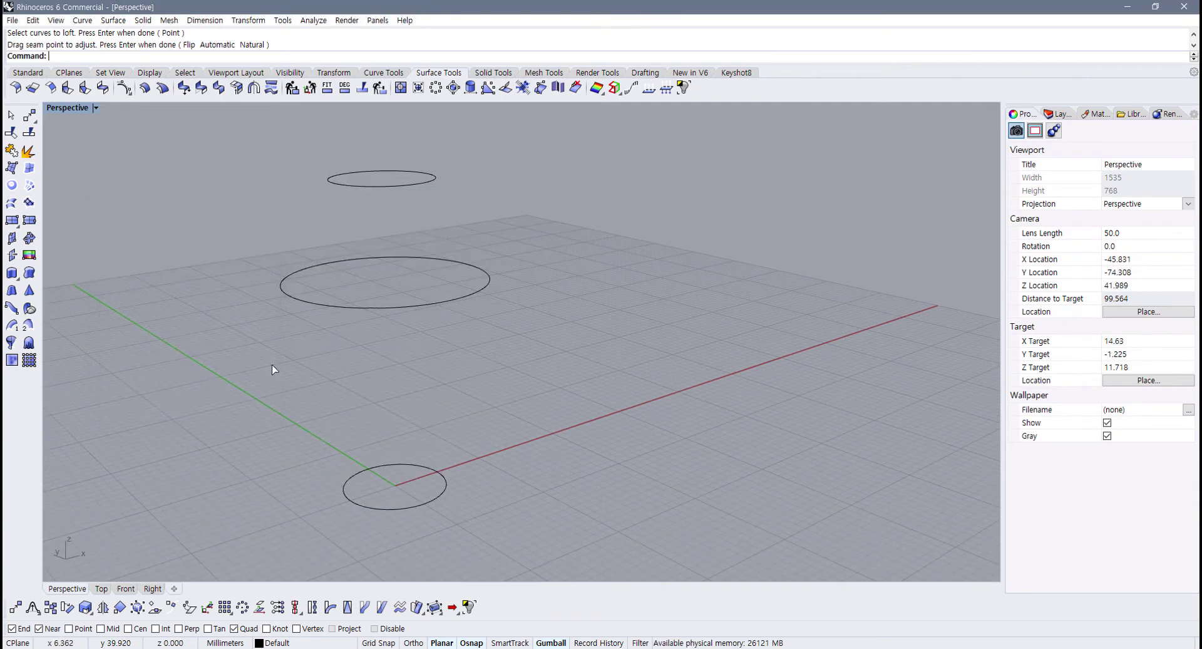
Step: Try lofting with the circles picked out of sequence: lowest, highest, and middle last, and cancel the preview
key(Return)
click(395, 464)
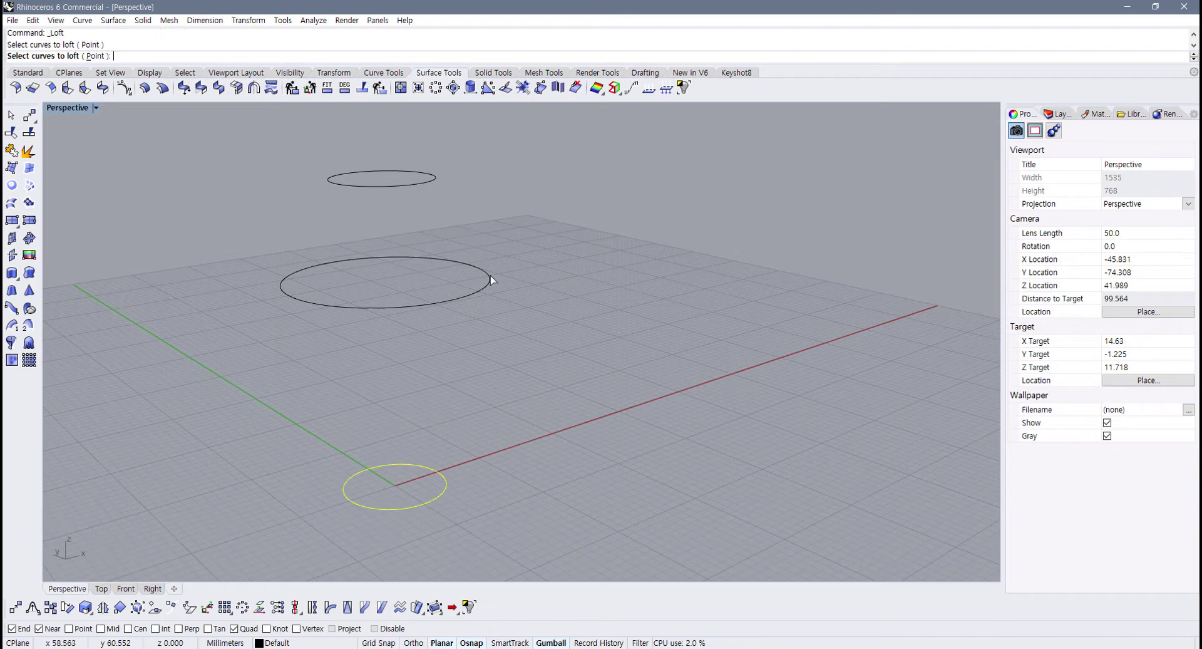
click(412, 171)
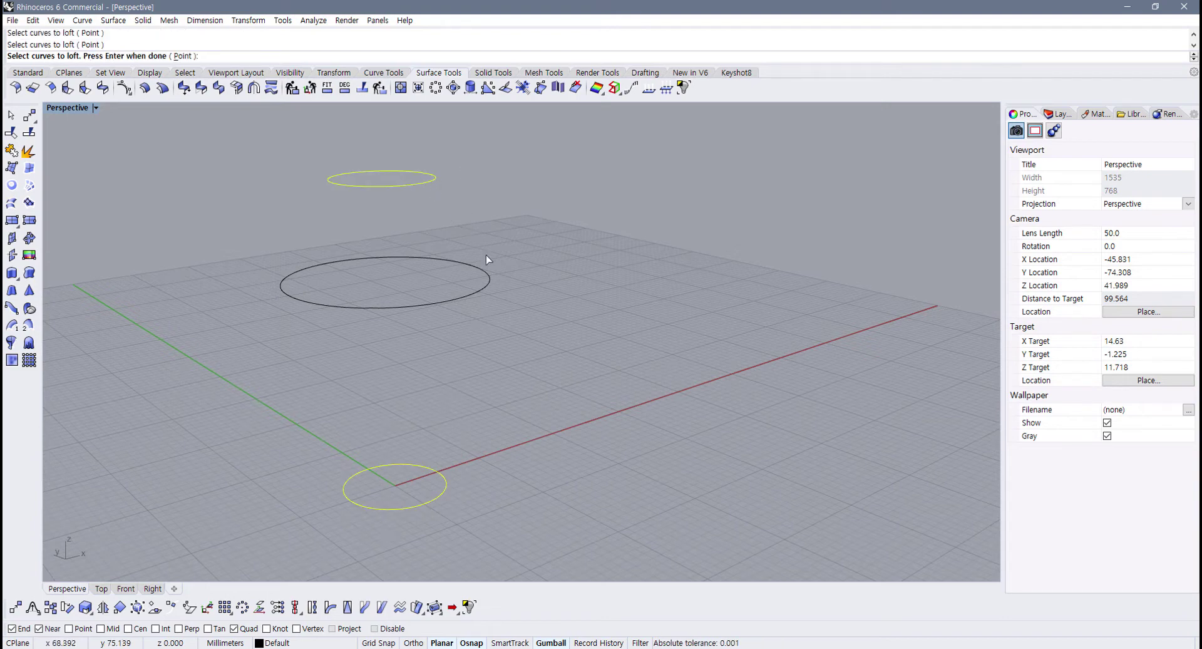
click(489, 275)
key(Return)
key(Return)
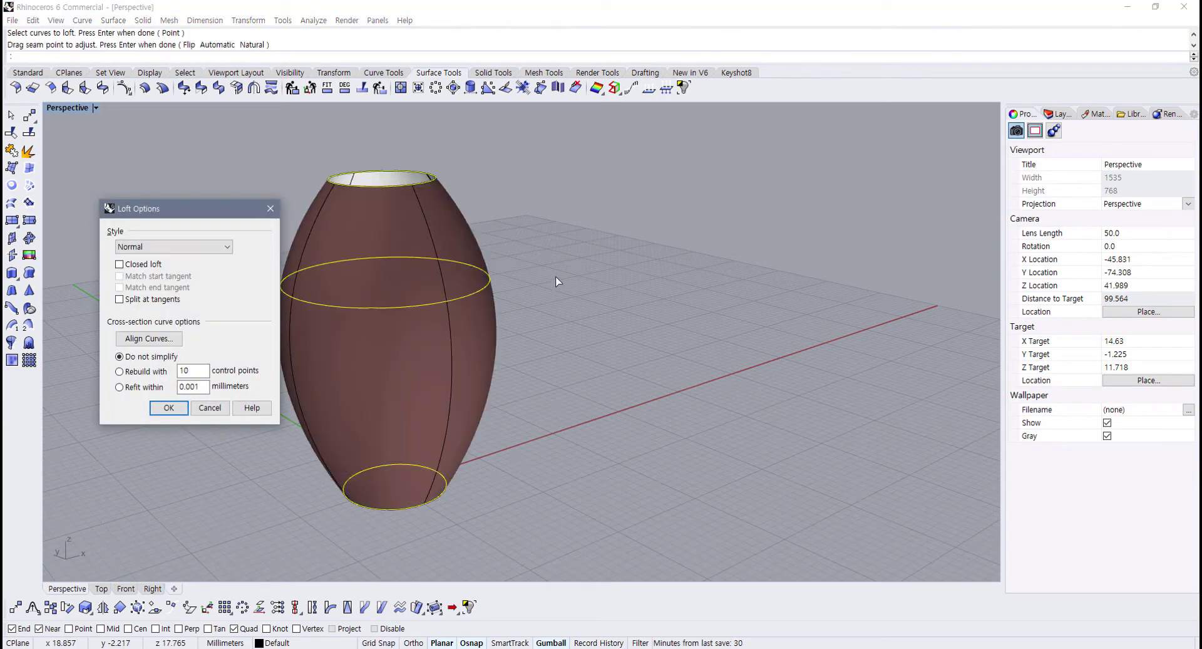
right_drag(558, 281, 413, 340)
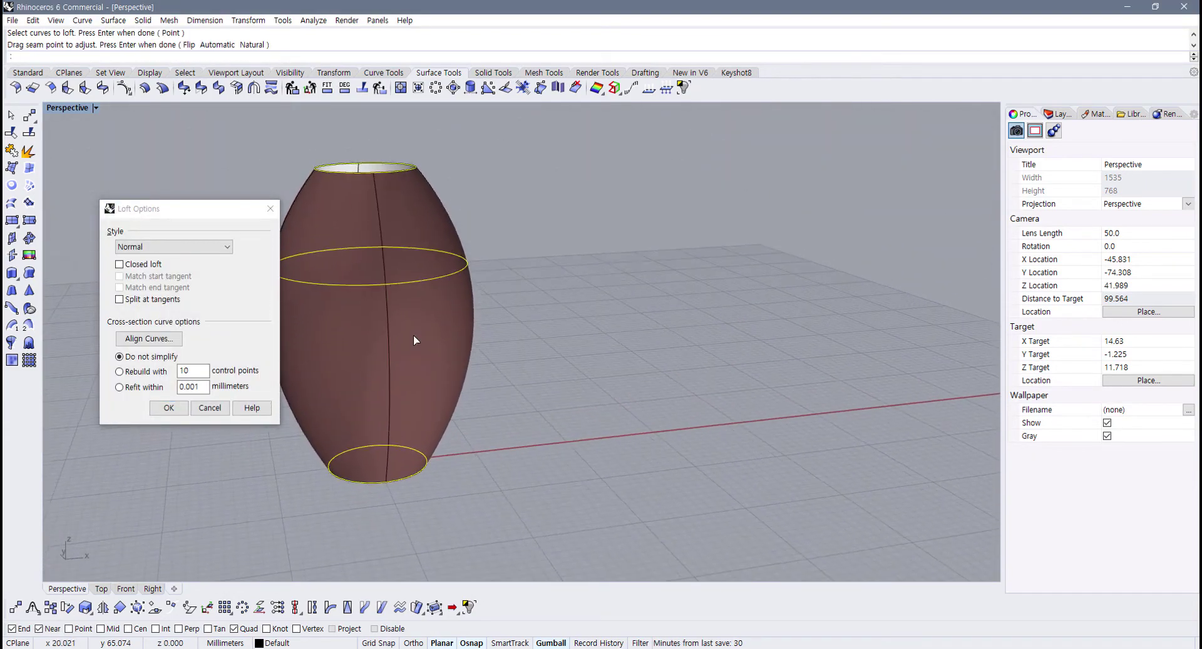
click(219, 407)
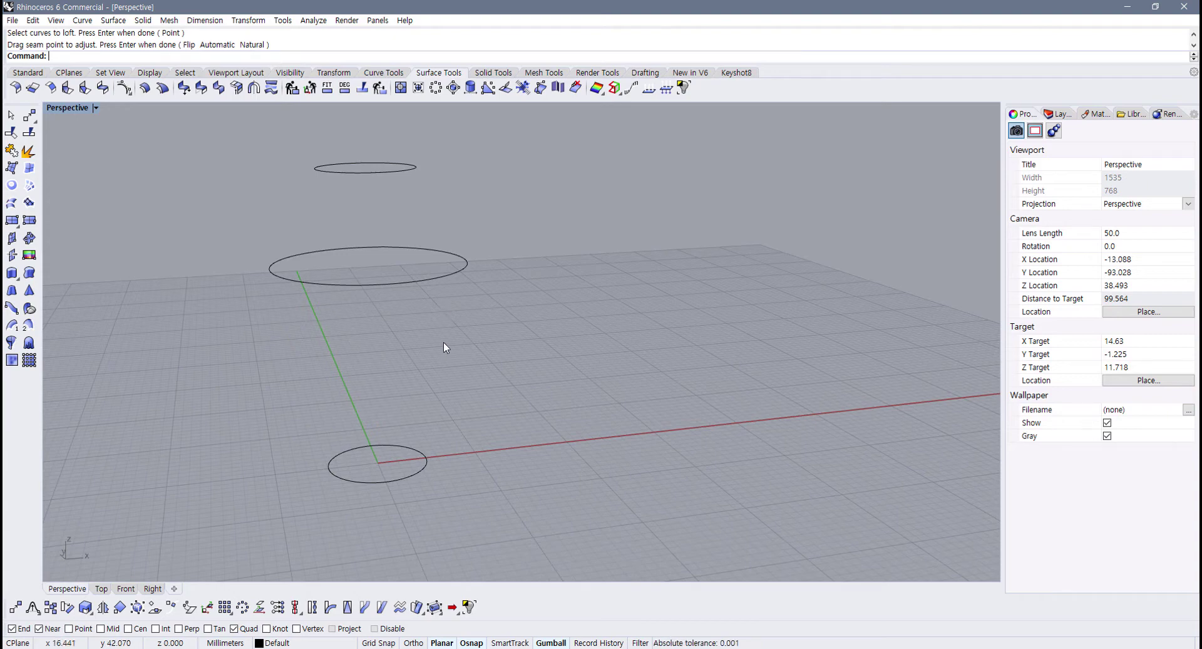
Step: Preselect the three circles and start a loft through them, accepting the default seam points to reach the loft options
shift+right_drag(443, 342, 421, 344)
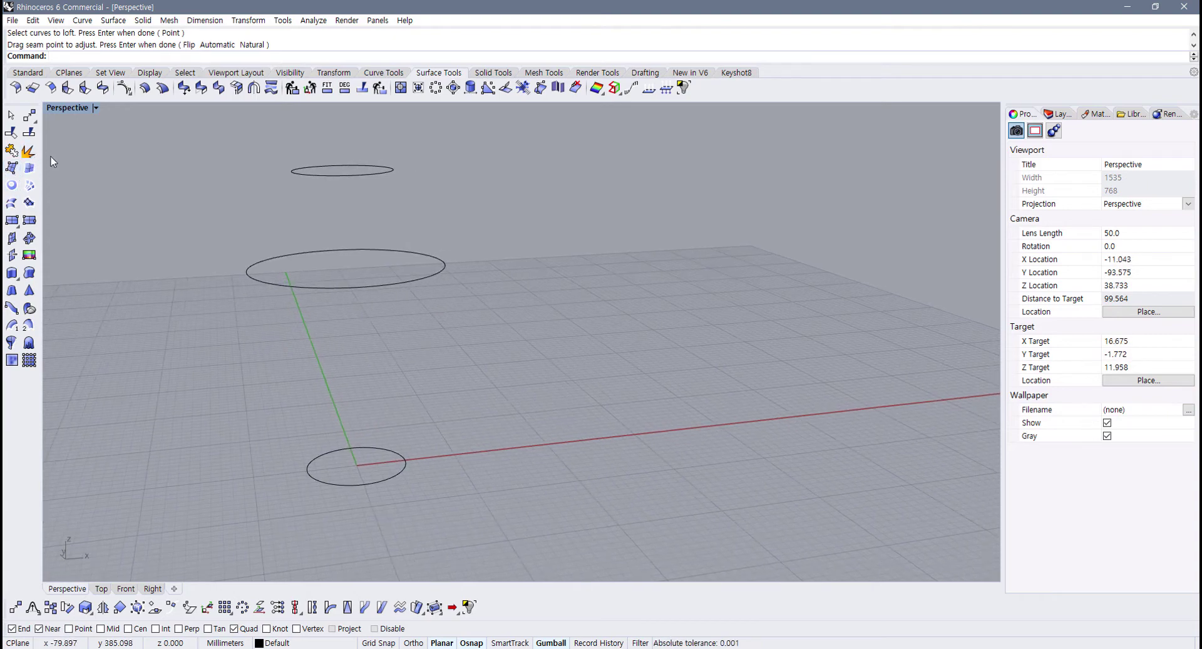
drag(504, 130, 292, 513)
right_click(148, 257)
right_click(148, 260)
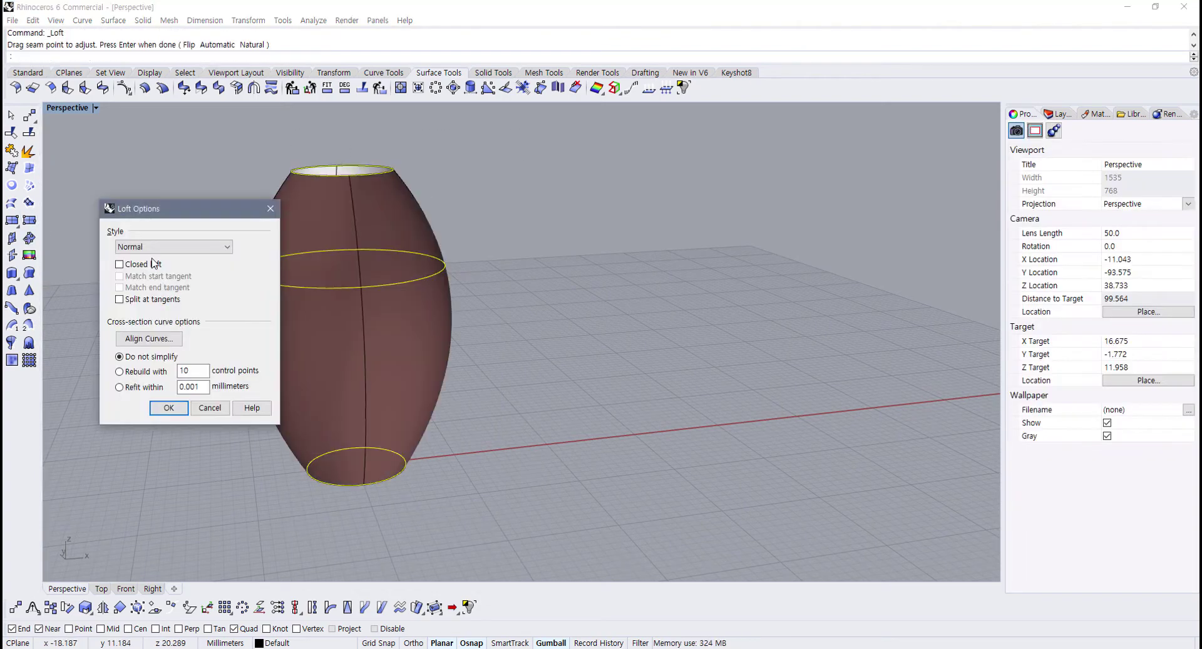
shift+right_drag(434, 340, 488, 356)
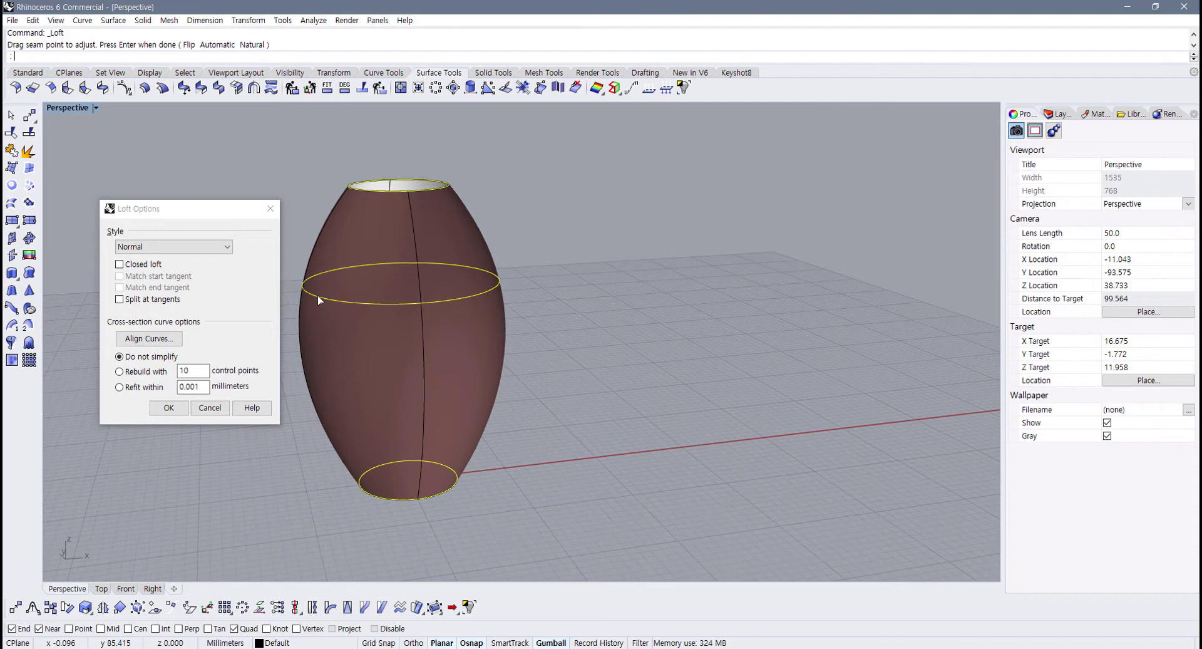
Step: Preview the loft in the Loose style and in the Tight style, comparing how each follows the middle circle
click(220, 248)
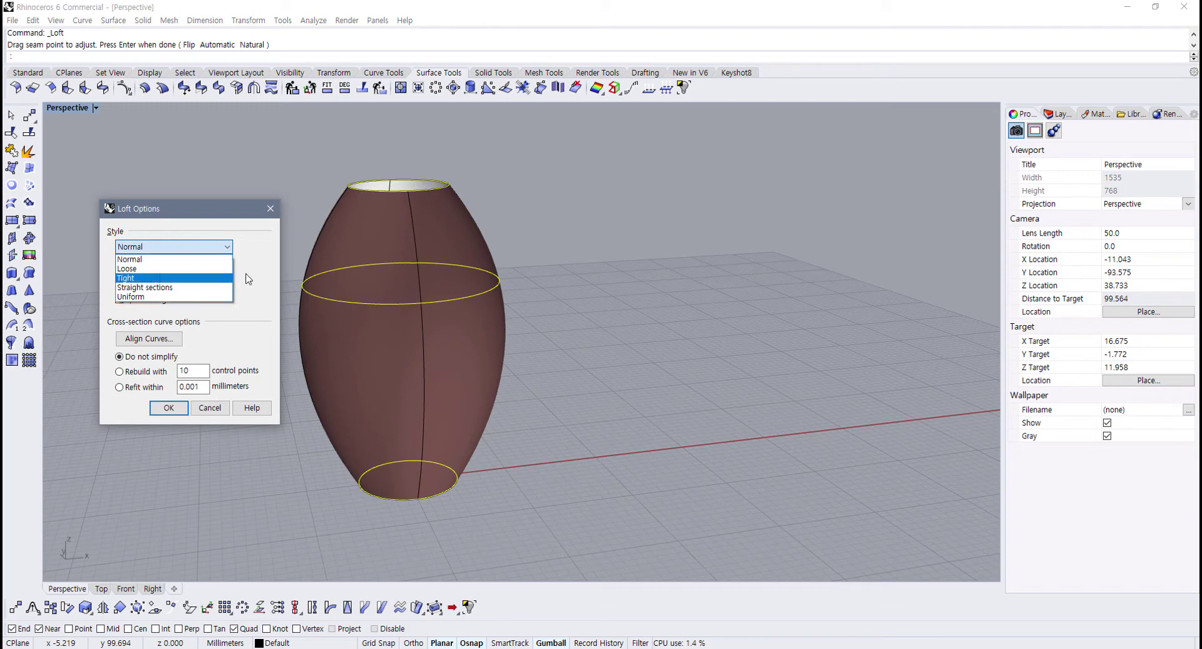
click(186, 268)
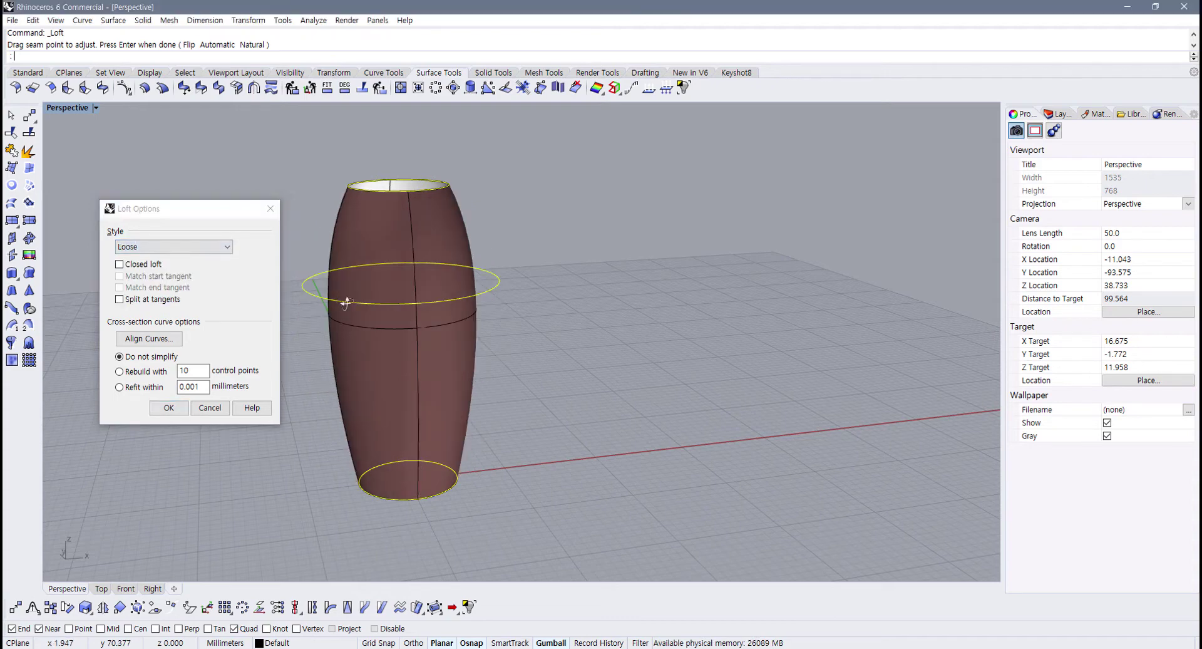
right_drag(344, 301, 338, 298)
click(169, 247)
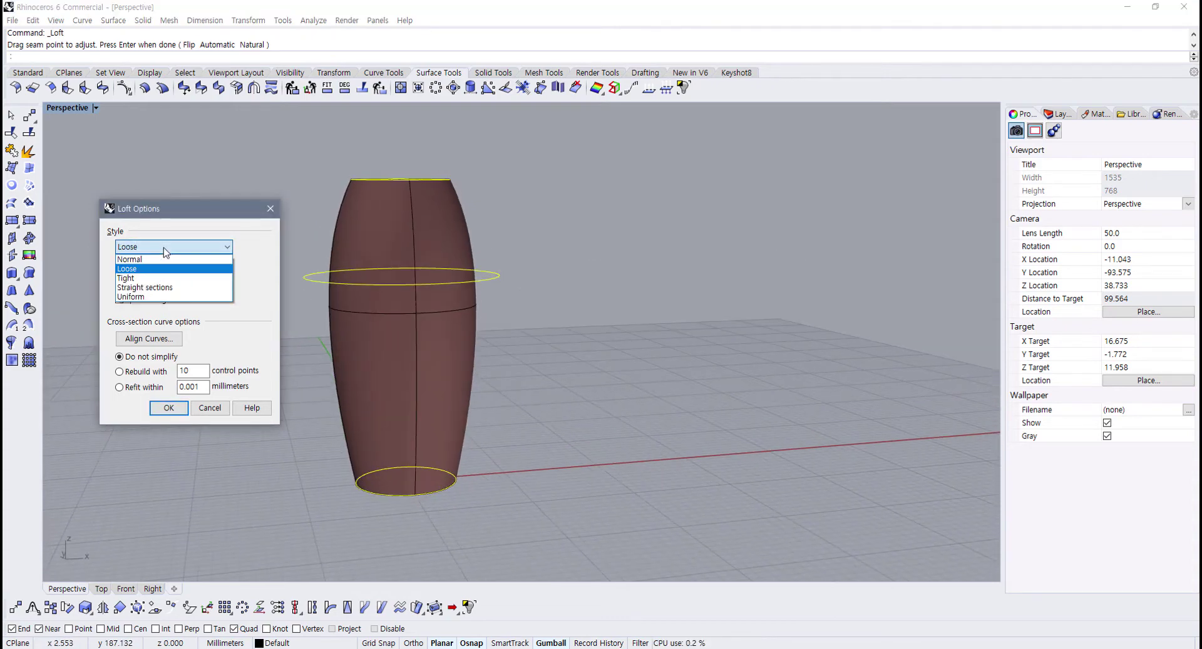
click(144, 278)
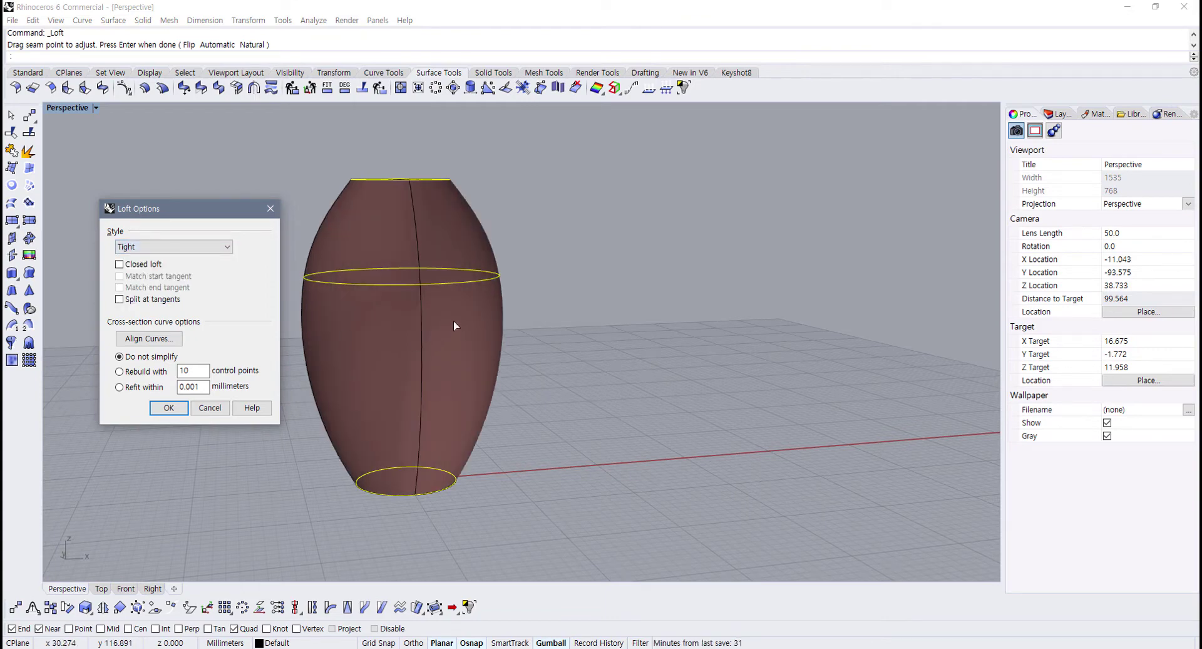
right_drag(443, 314, 340, 287)
scroll(308, 293, up, 3)
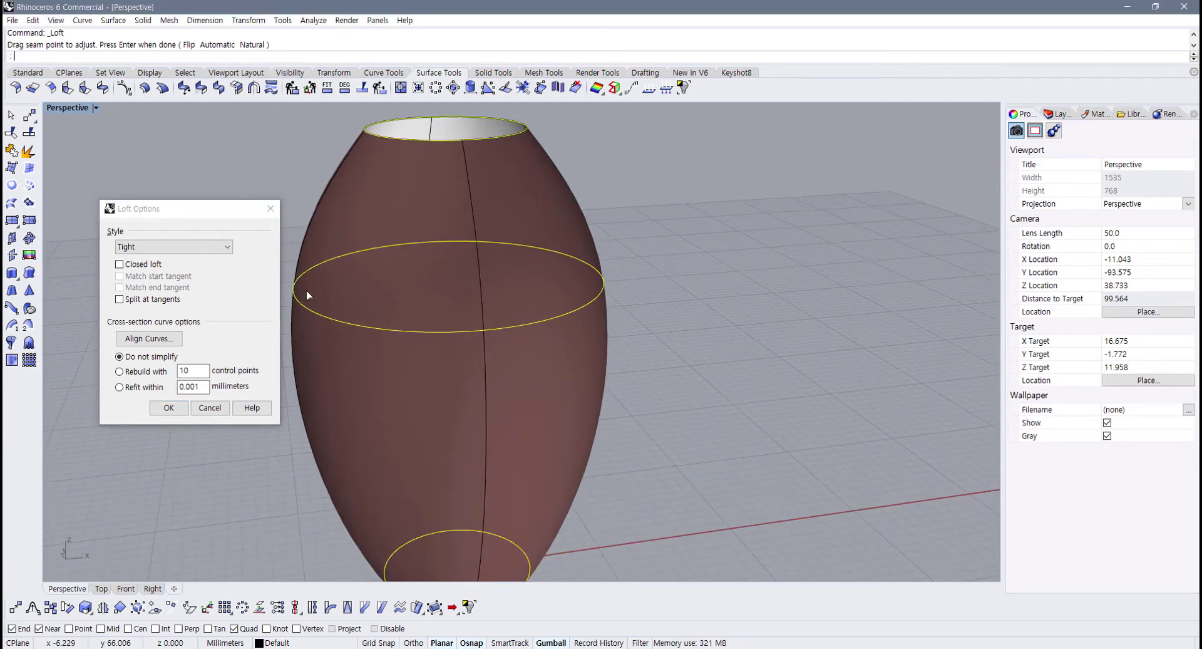
Step: Preview the loft in the Straight sections style and in the Uniform style, inspecting each shape around the circles
click(174, 246)
click(184, 286)
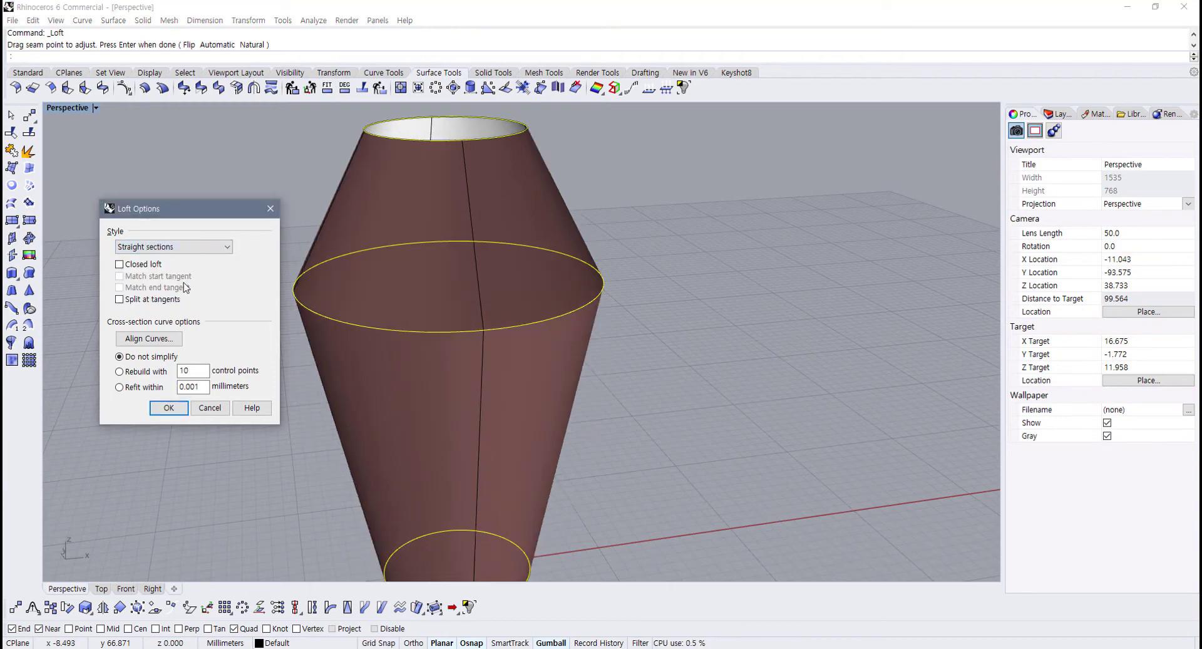
scroll(368, 309, down, 4)
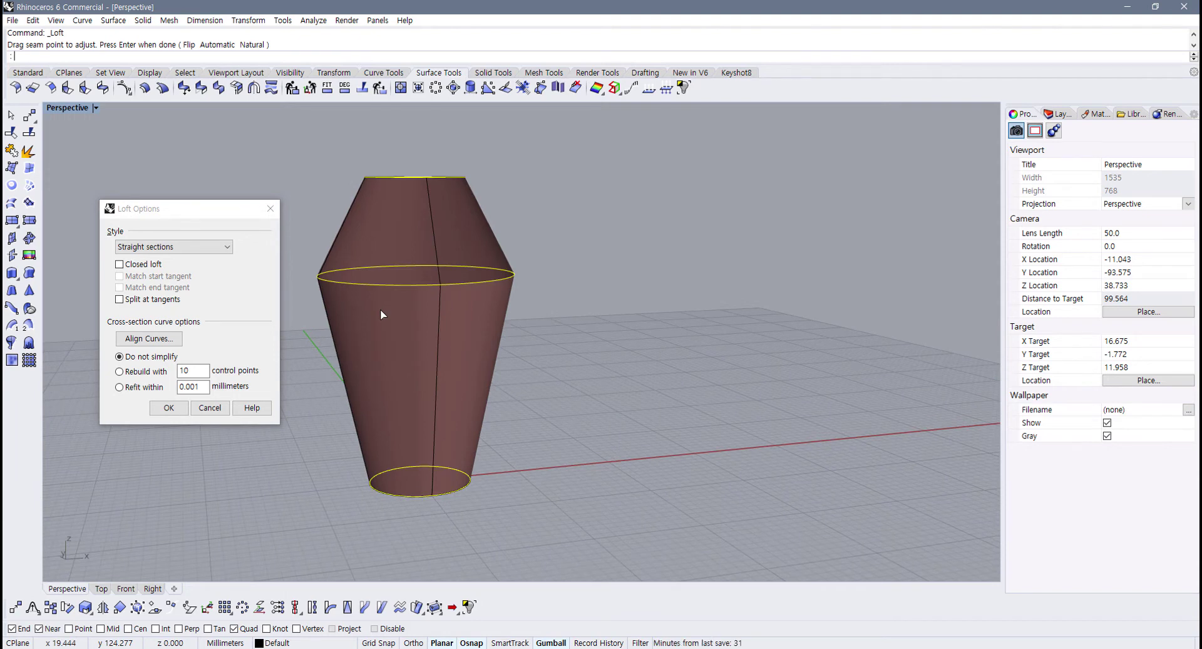
right_drag(405, 325, 408, 301)
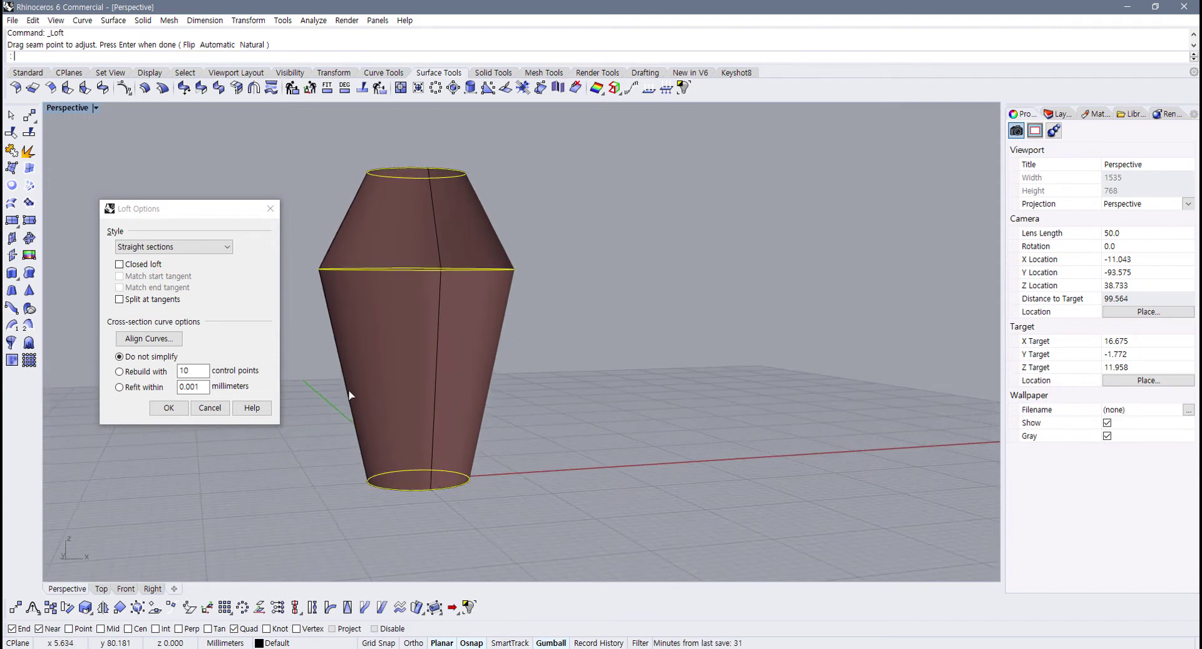
click(207, 248)
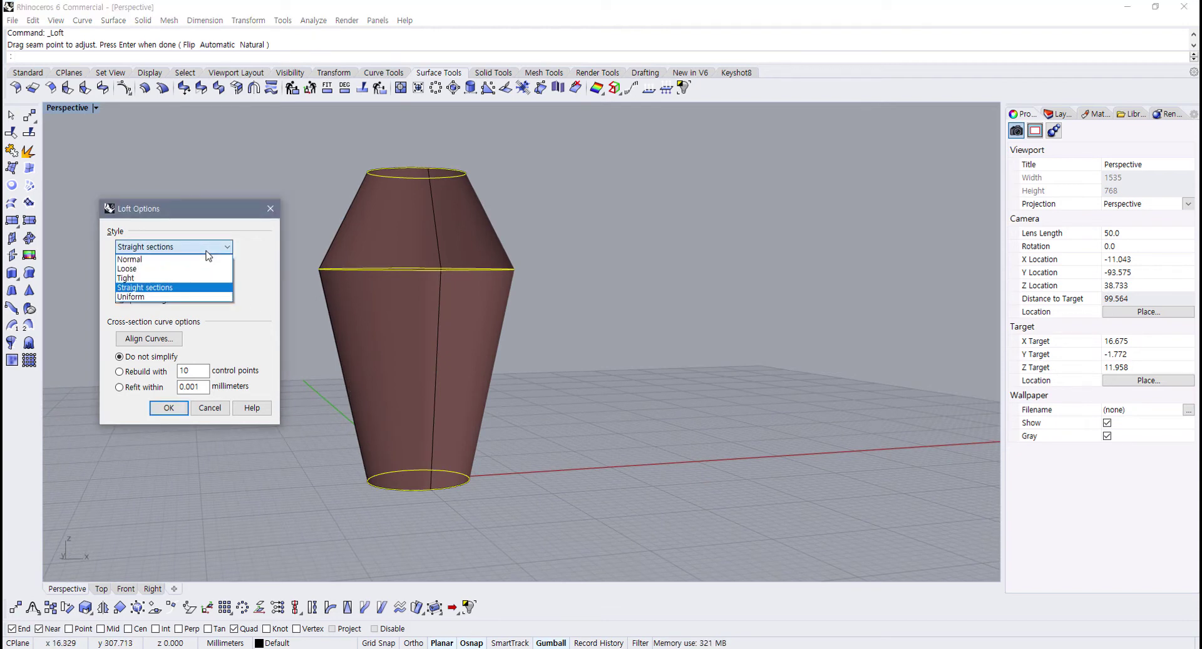
click(200, 296)
click(365, 373)
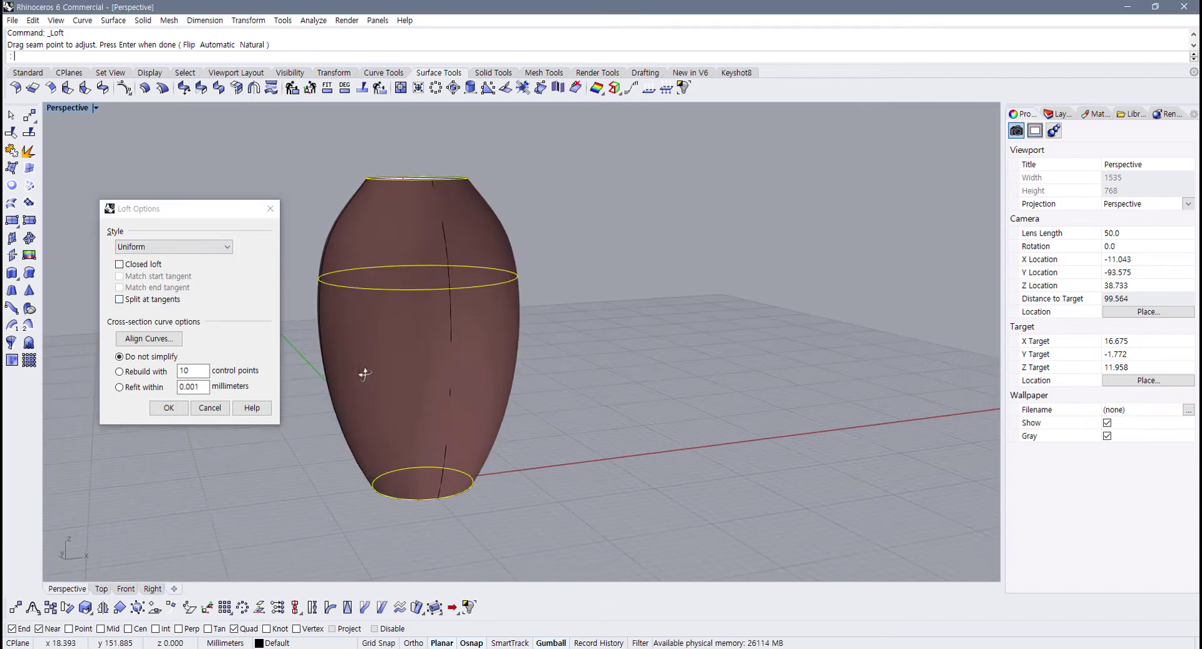
right_drag(365, 374, 361, 368)
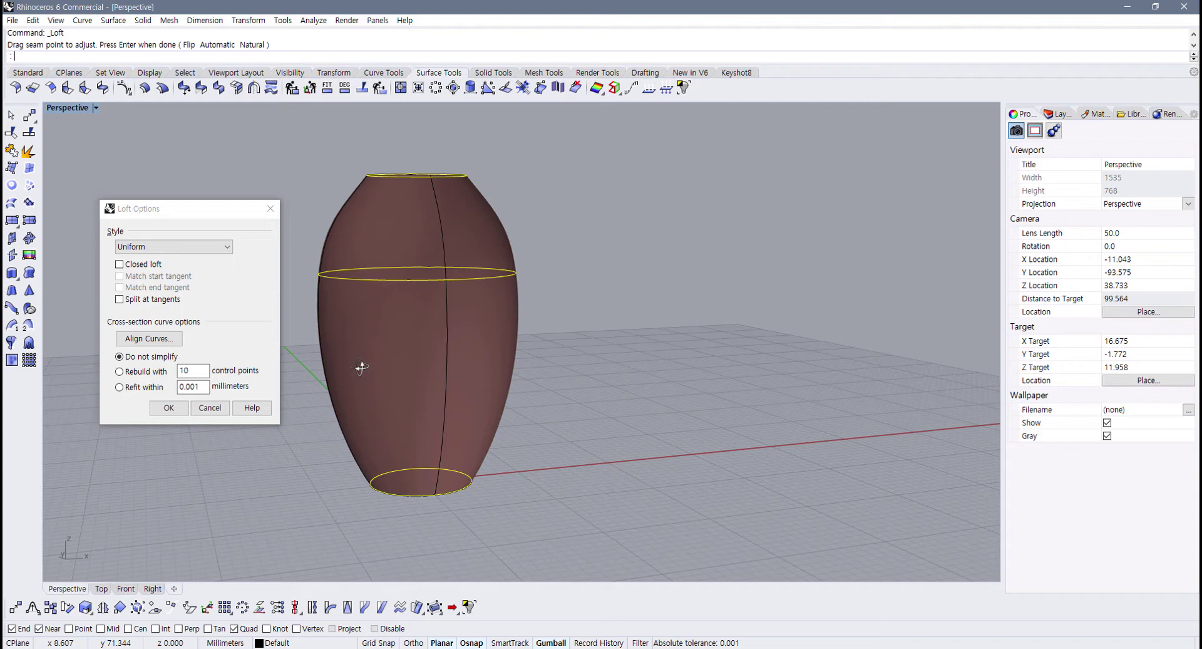
Step: Compare the Normal and Uniform loft styles against each other and leave the loft set to Normal
click(211, 246)
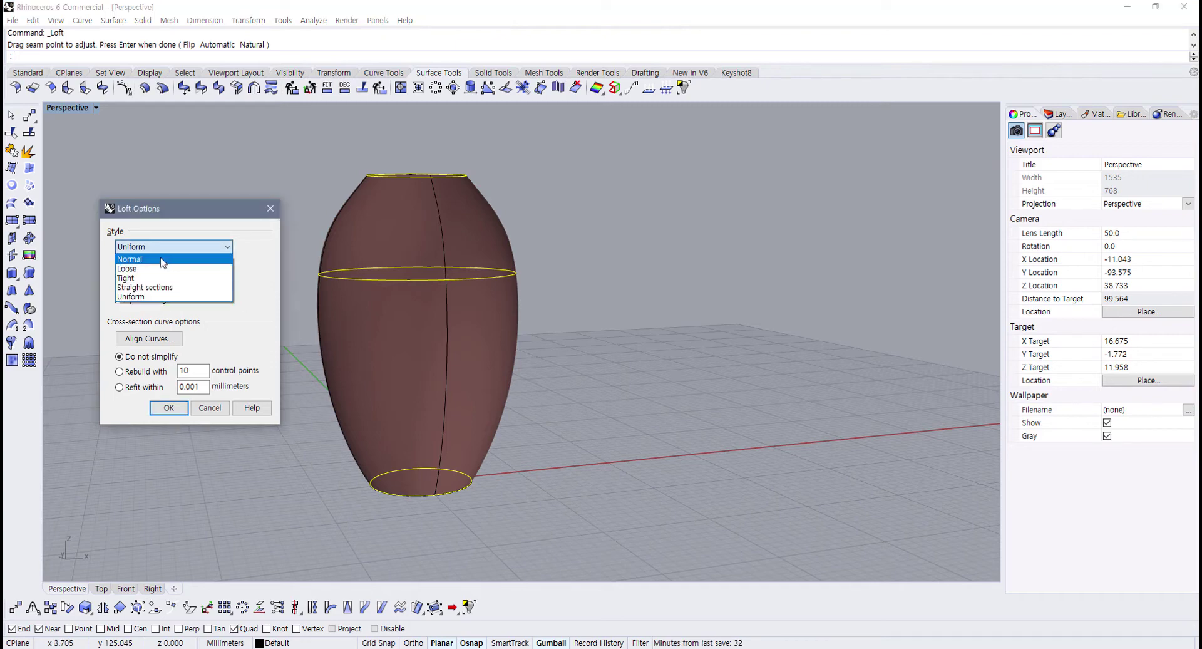
click(163, 259)
click(153, 247)
click(150, 296)
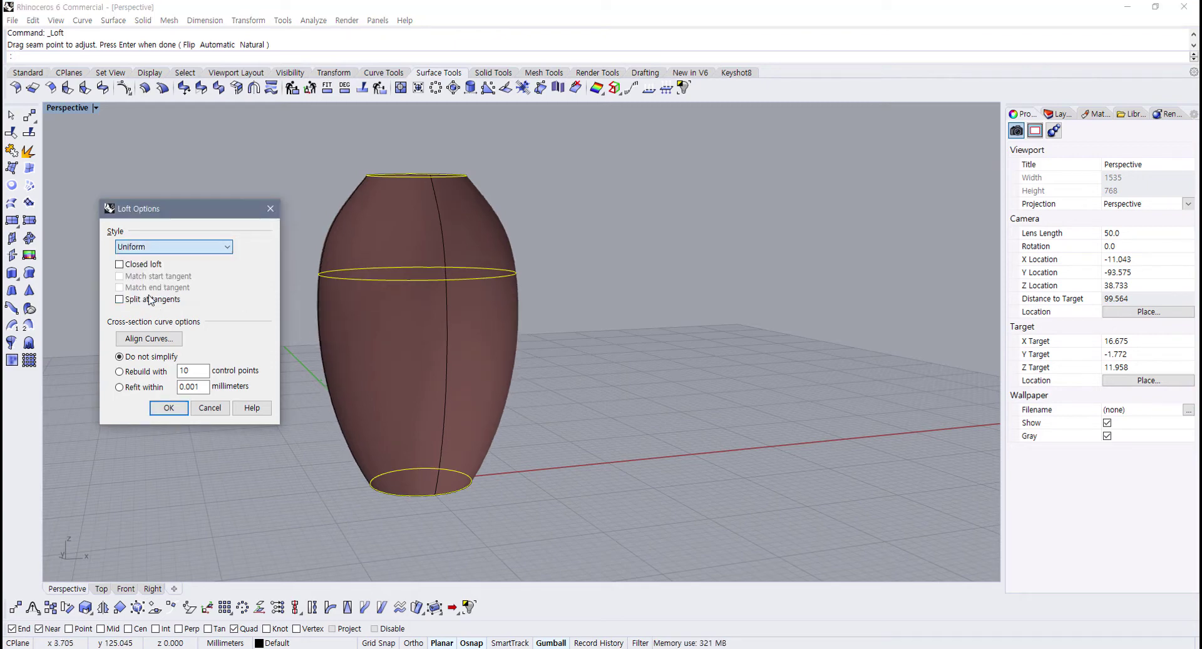
click(174, 246)
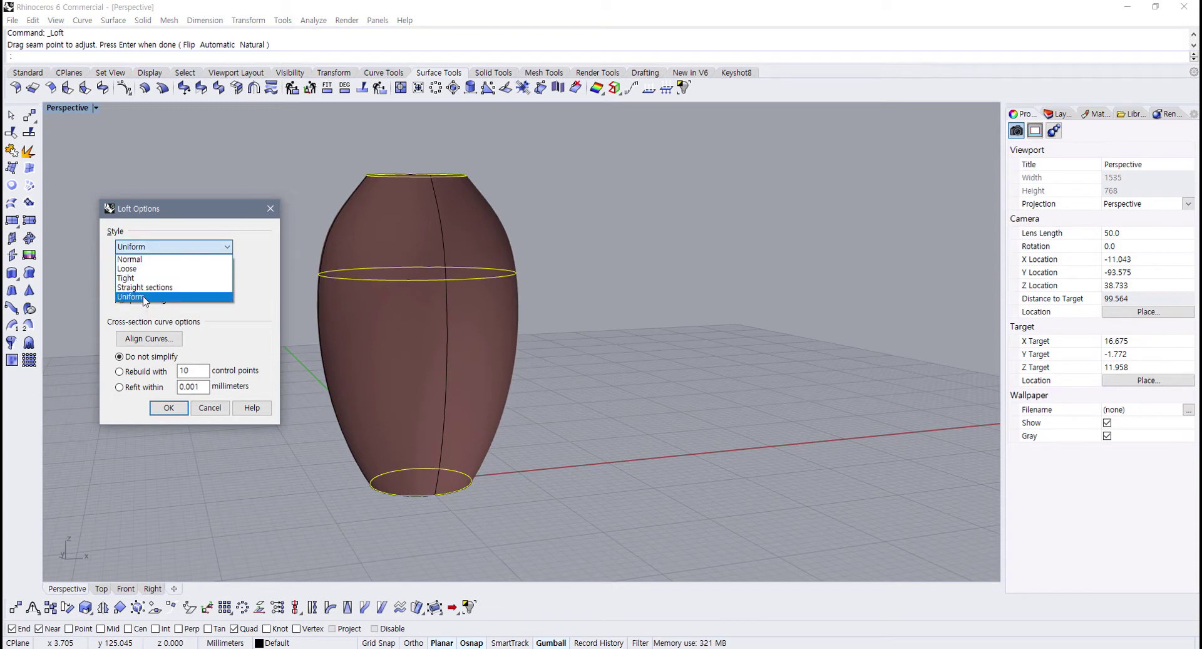
click(164, 259)
Step: Preview the Straight sections loft style once more and return the style to Normal
click(162, 247)
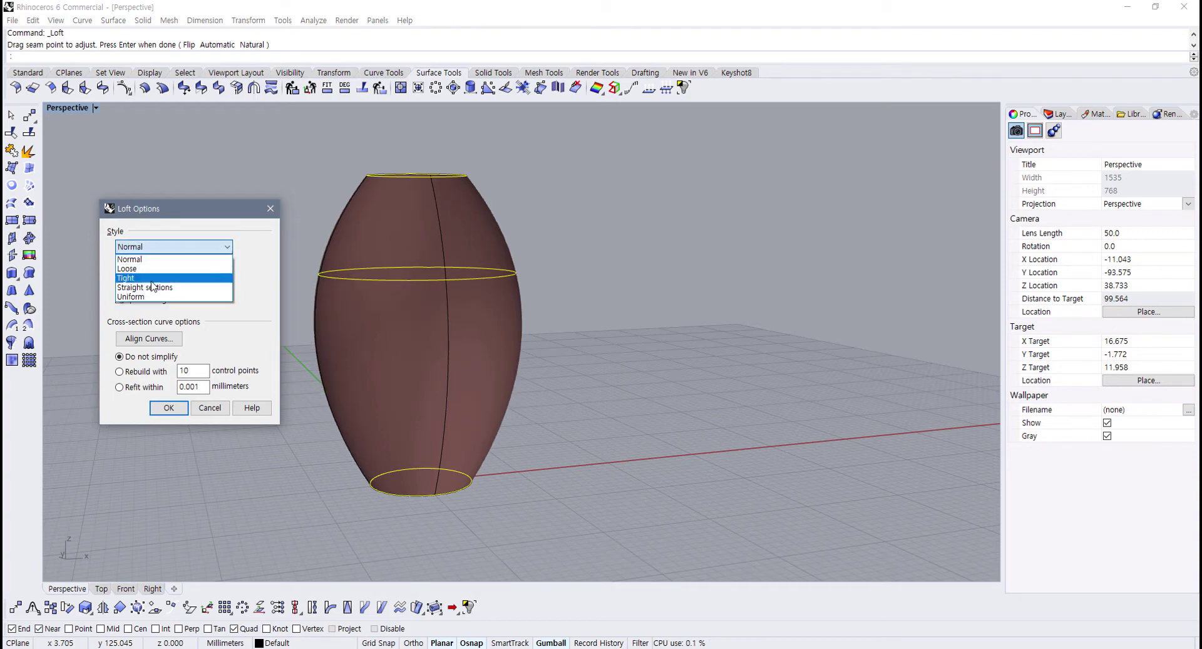
click(155, 287)
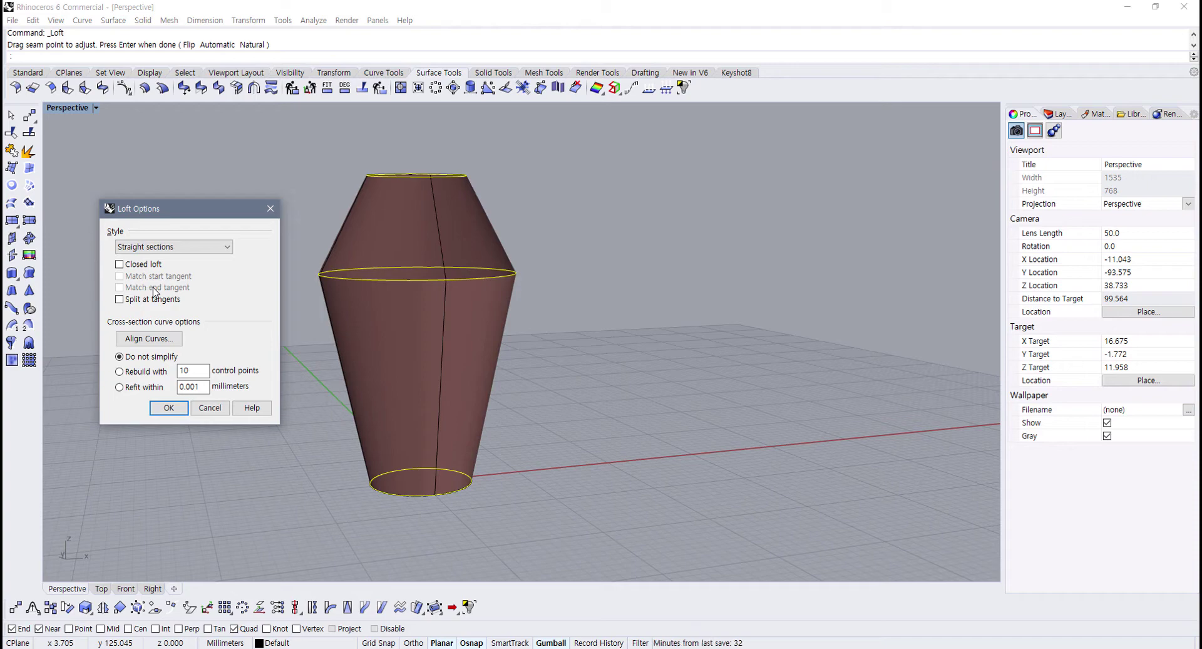
click(168, 247)
click(163, 259)
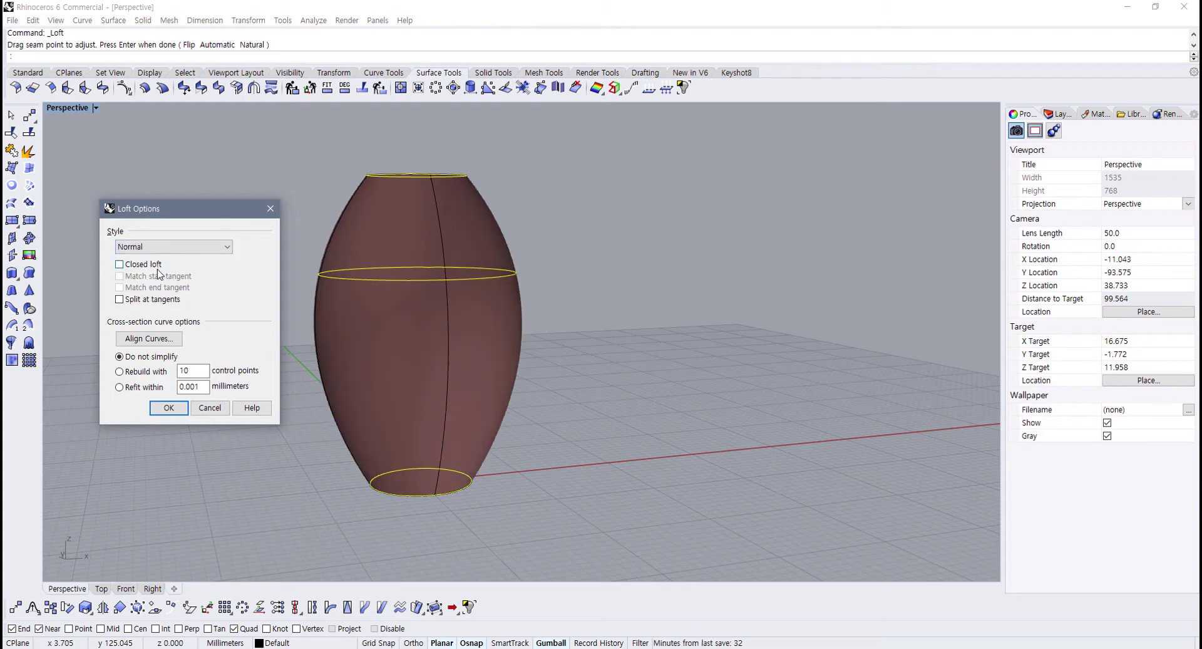
Step: Preview the three-circle loft with Closed loft turned on and off, inspecting its shape from above and from the side
right_drag(402, 306, 480, 428)
scroll(480, 428, up, 6)
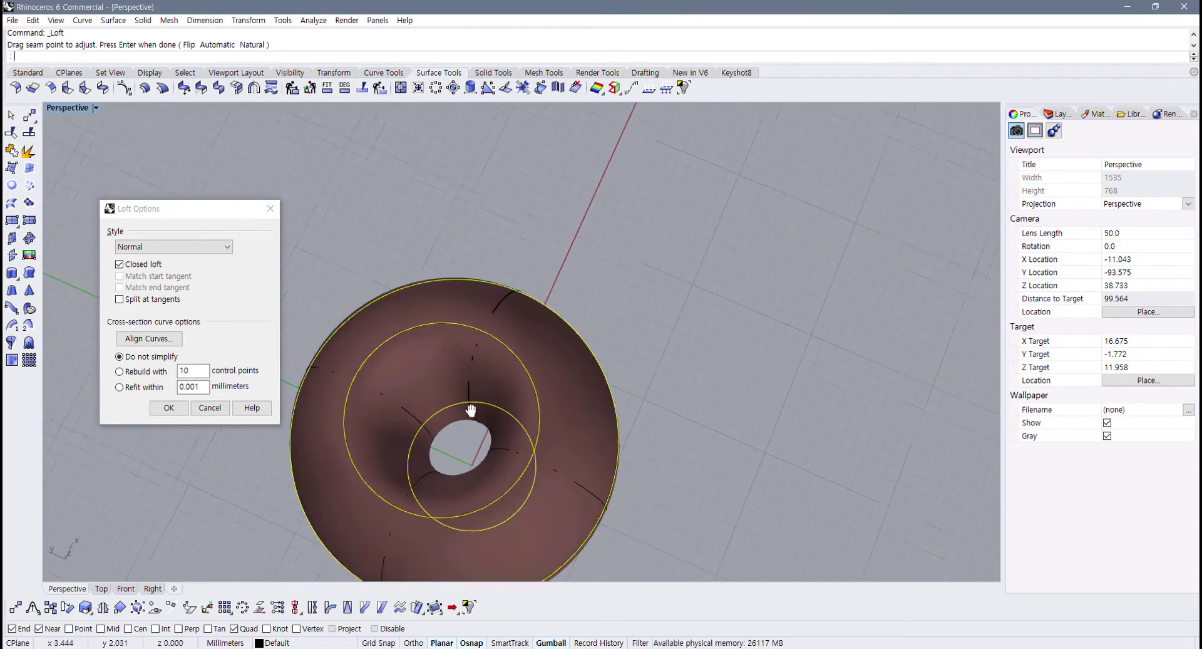
click(120, 264)
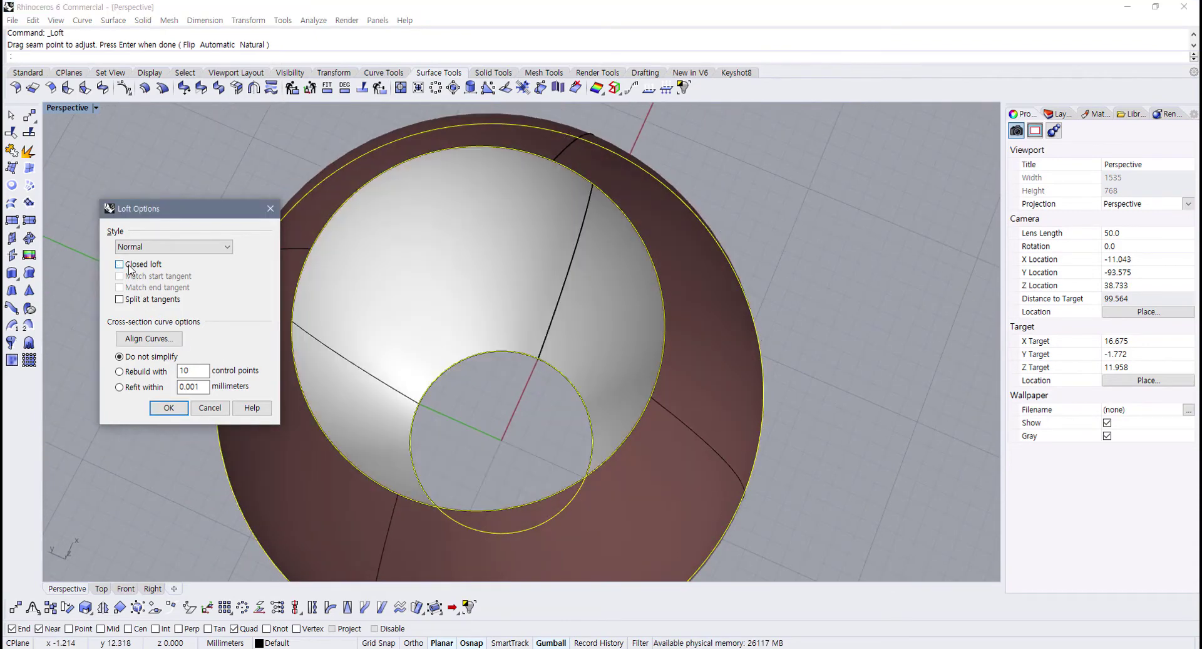
click(119, 264)
click(130, 268)
click(129, 268)
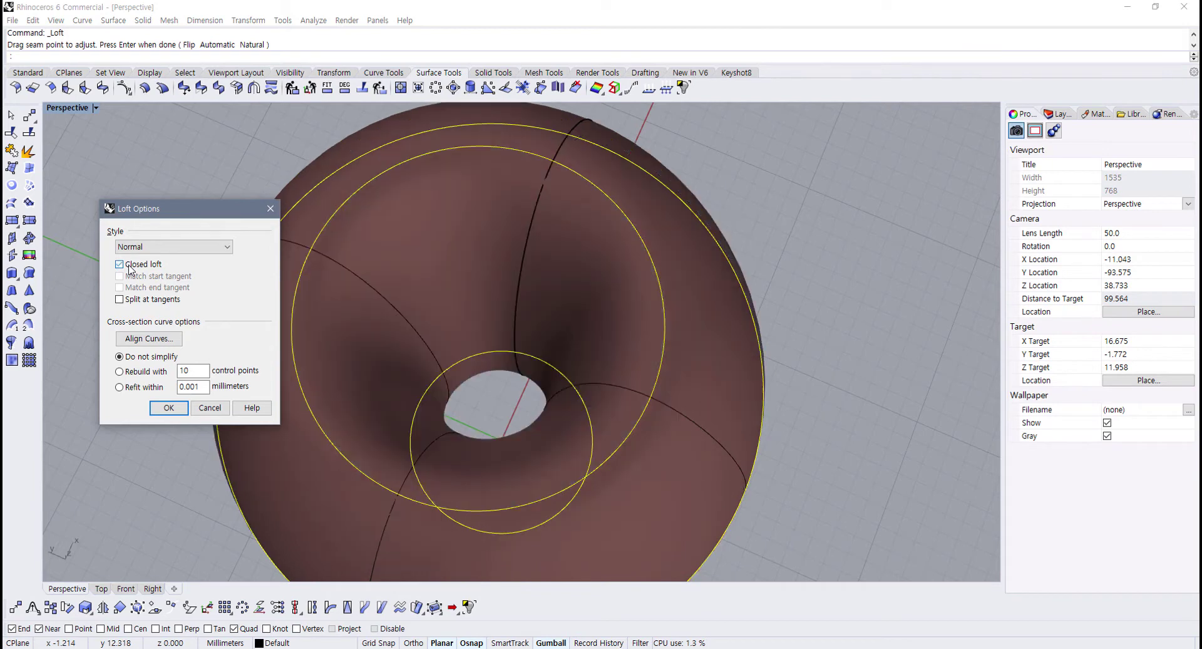
scroll(549, 392, down, 6)
right_drag(548, 392, 514, 285)
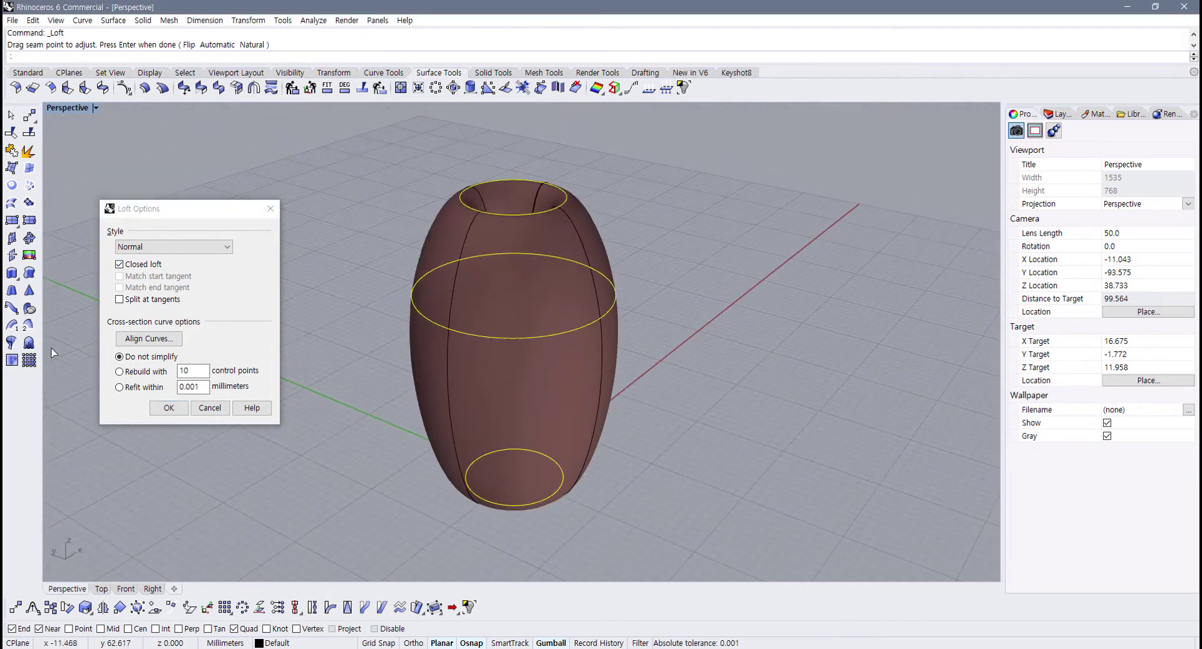
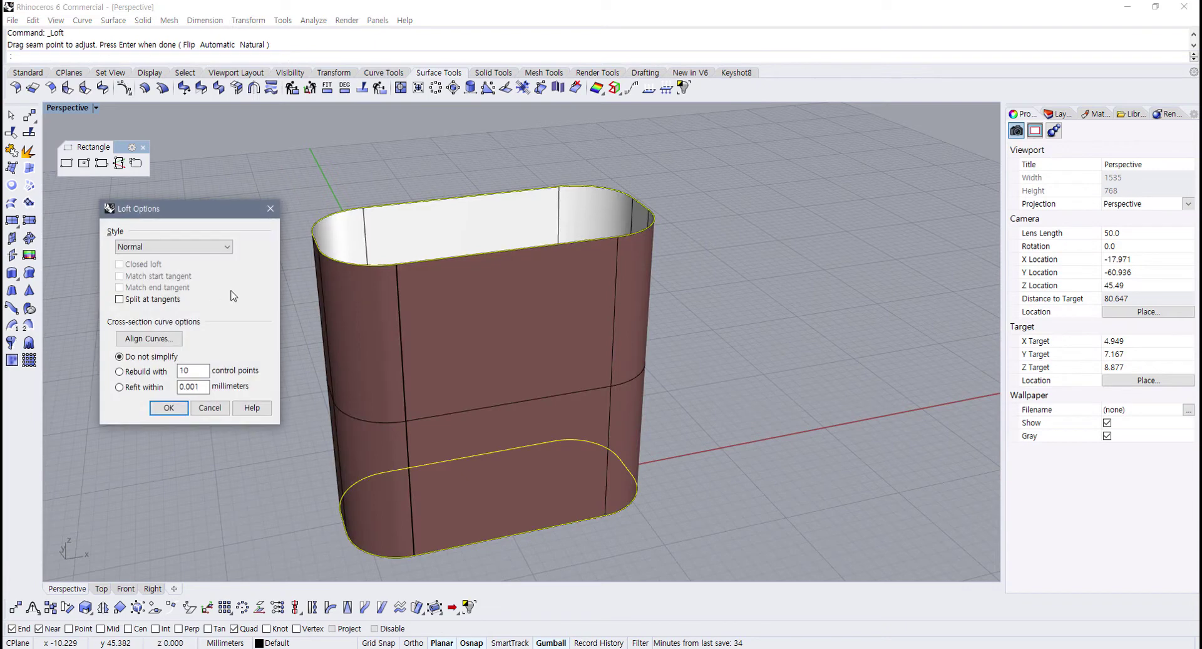
Step: Compare the rounded-rectangle loft with Split at tangents on and off, and create it in Normal style with the option off
click(119, 299)
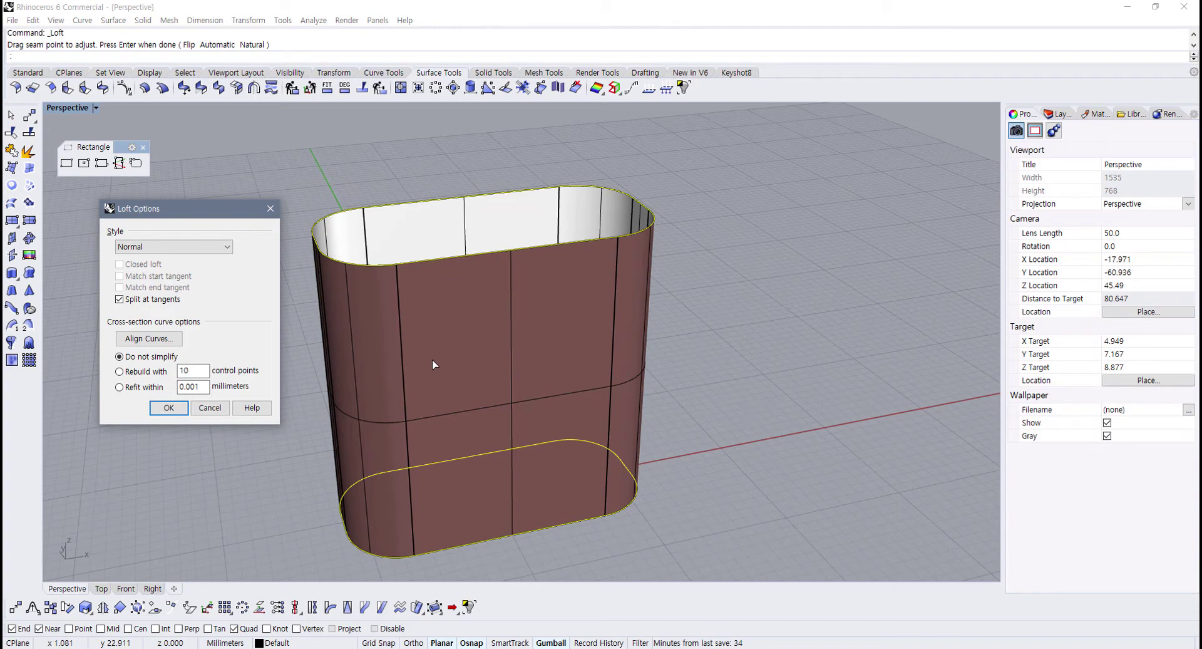
click(125, 303)
click(125, 303)
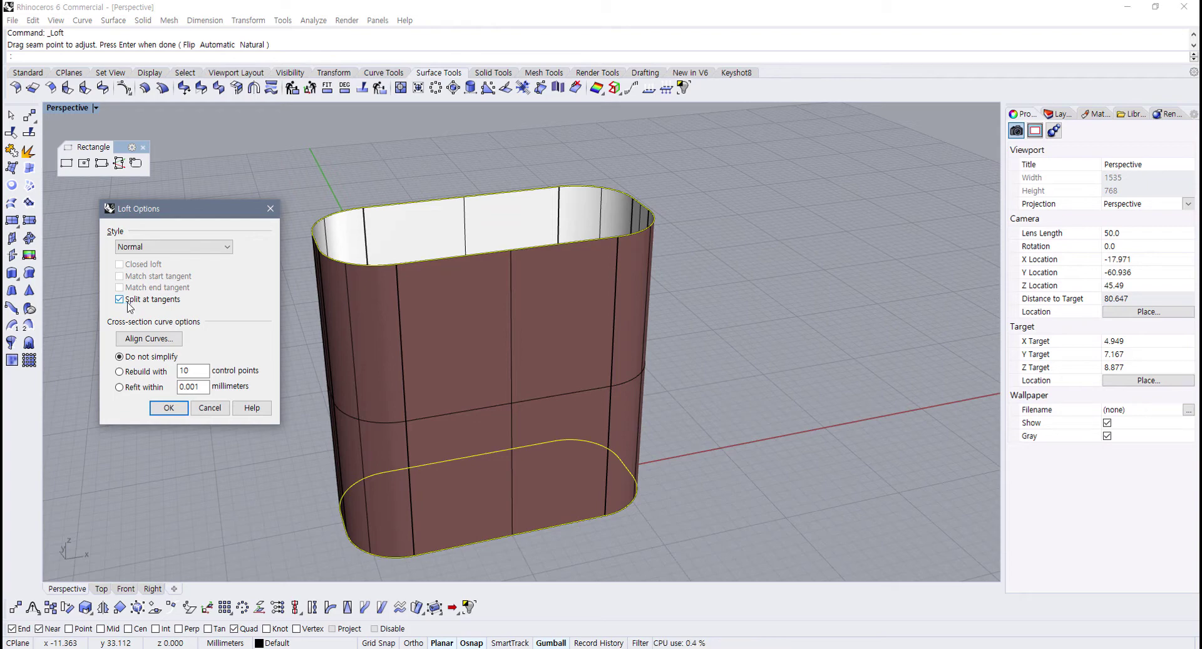
click(127, 302)
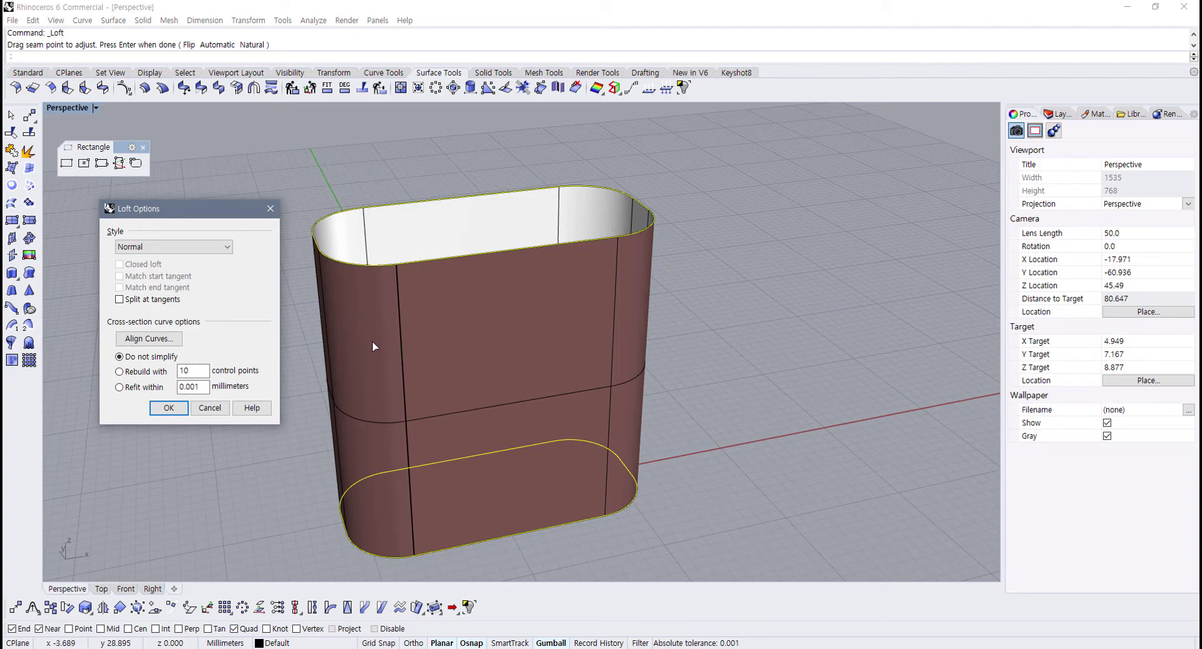
right_drag(372, 340, 193, 335)
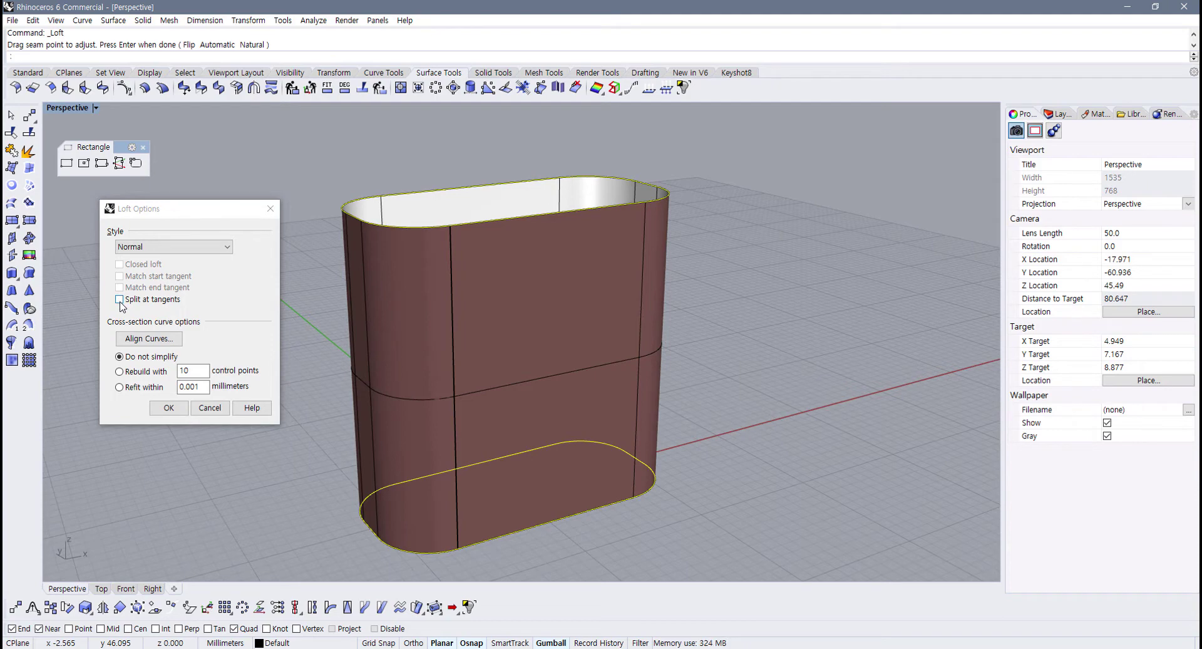
right_drag(402, 346, 416, 354)
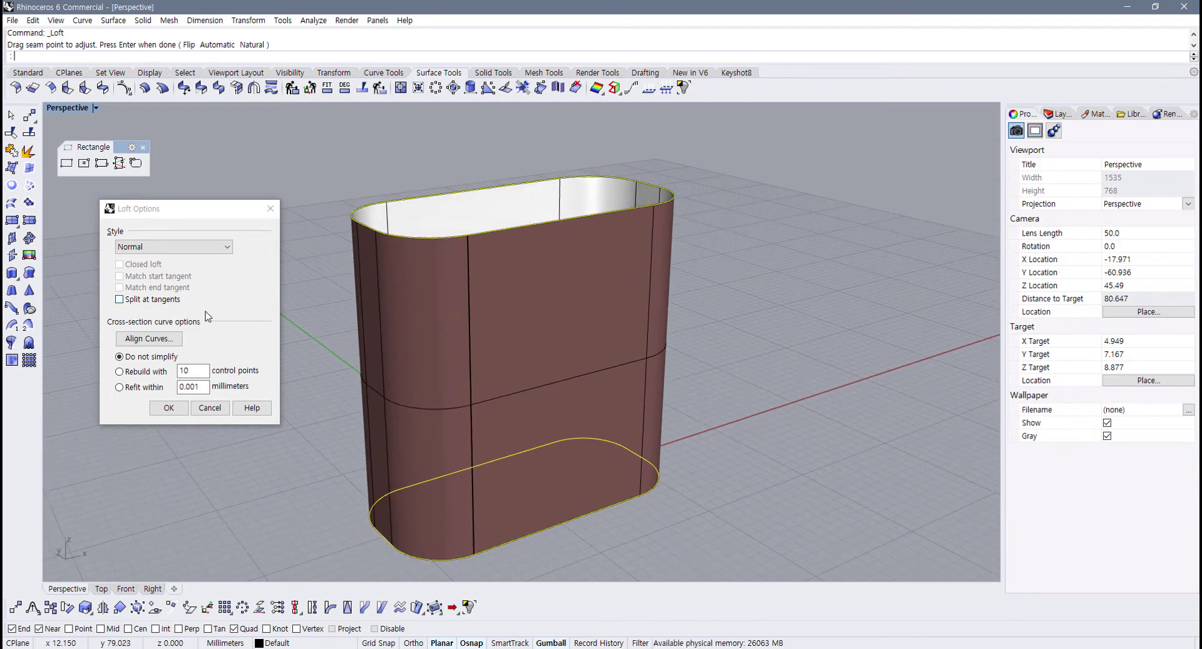
click(168, 408)
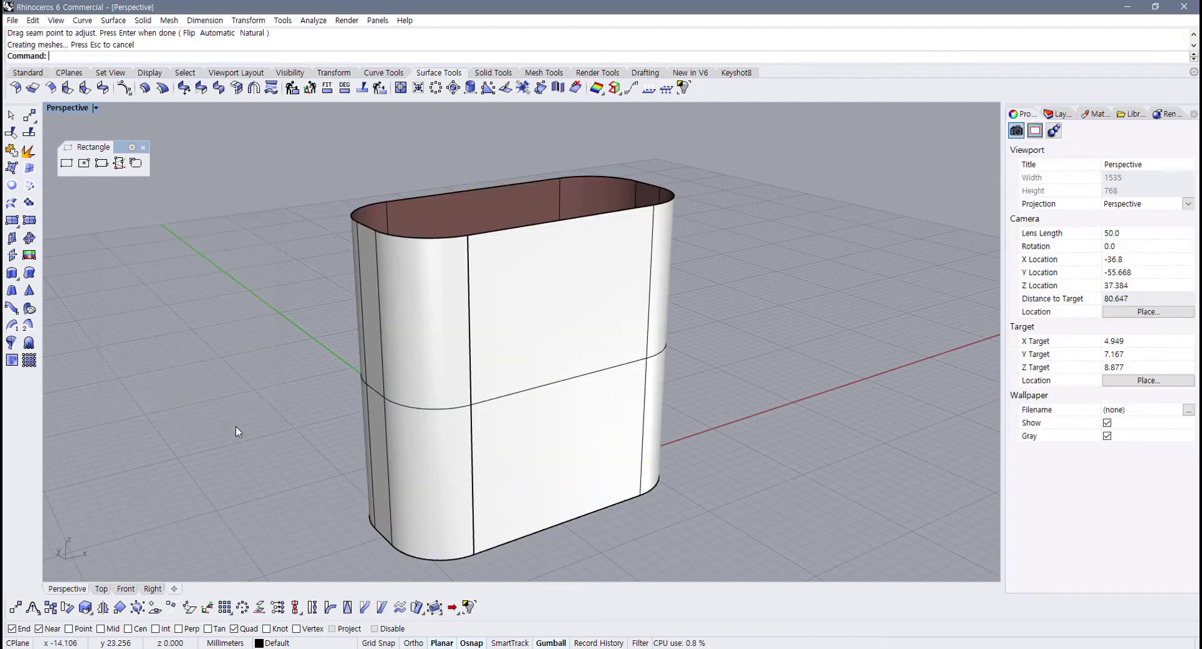
Step: Delete the lofted surface and both rounded rectangles
right_drag(396, 358, 336, 342)
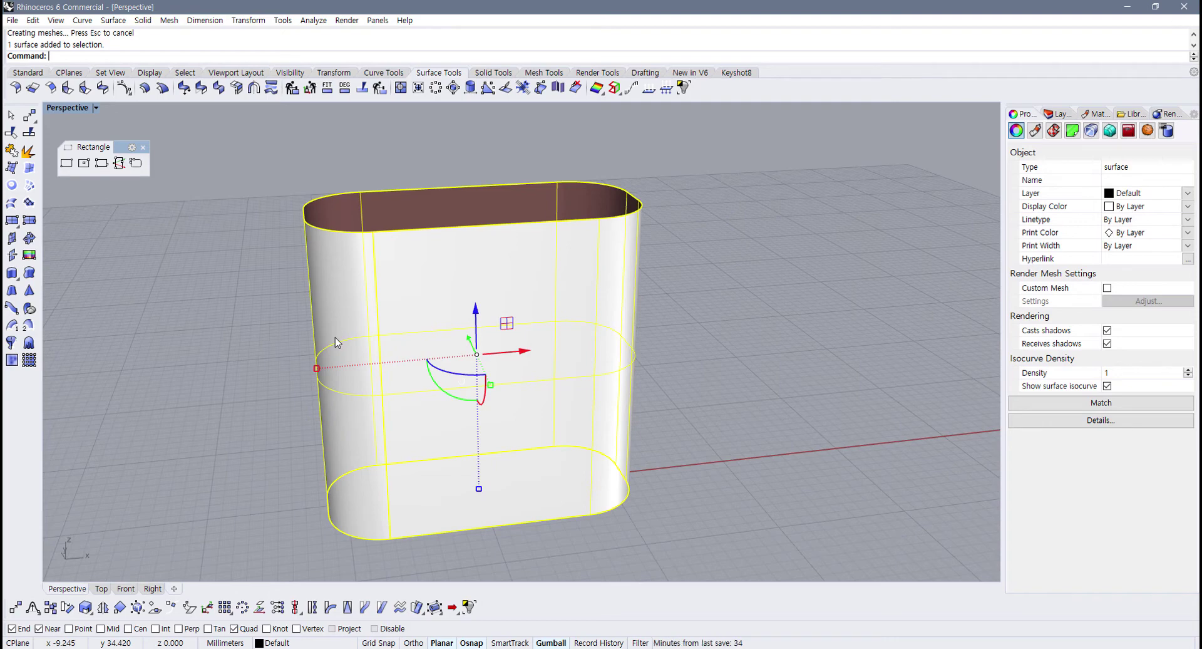
key(Delete)
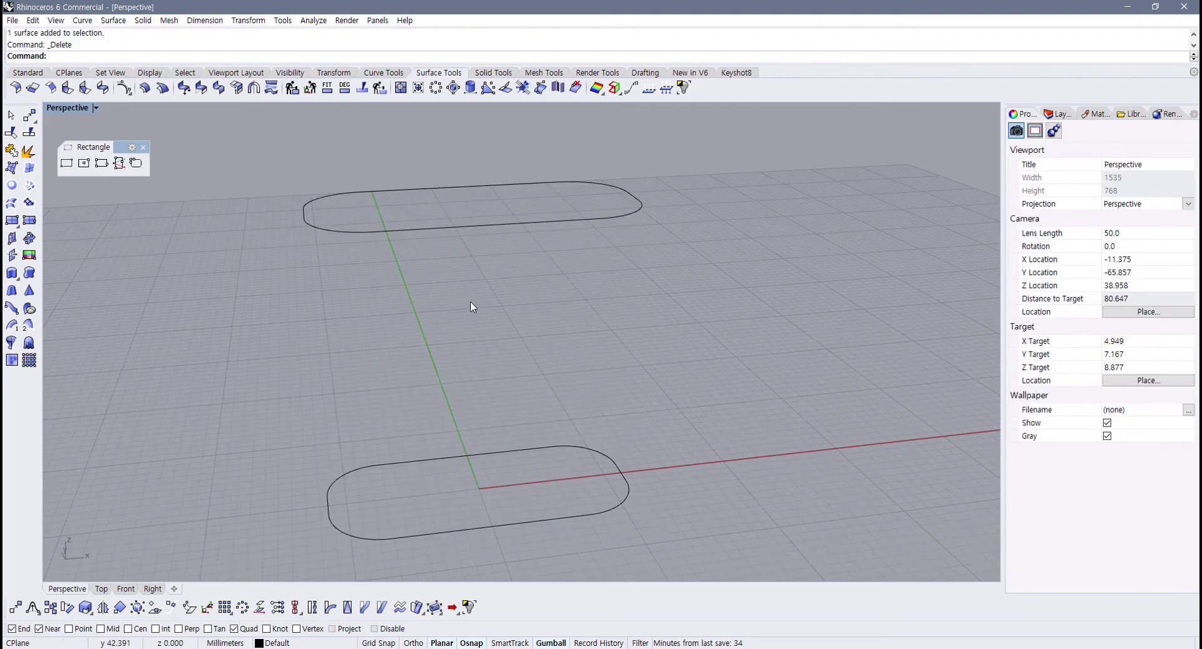
right_drag(472, 303, 598, 237)
drag(661, 178, 452, 505)
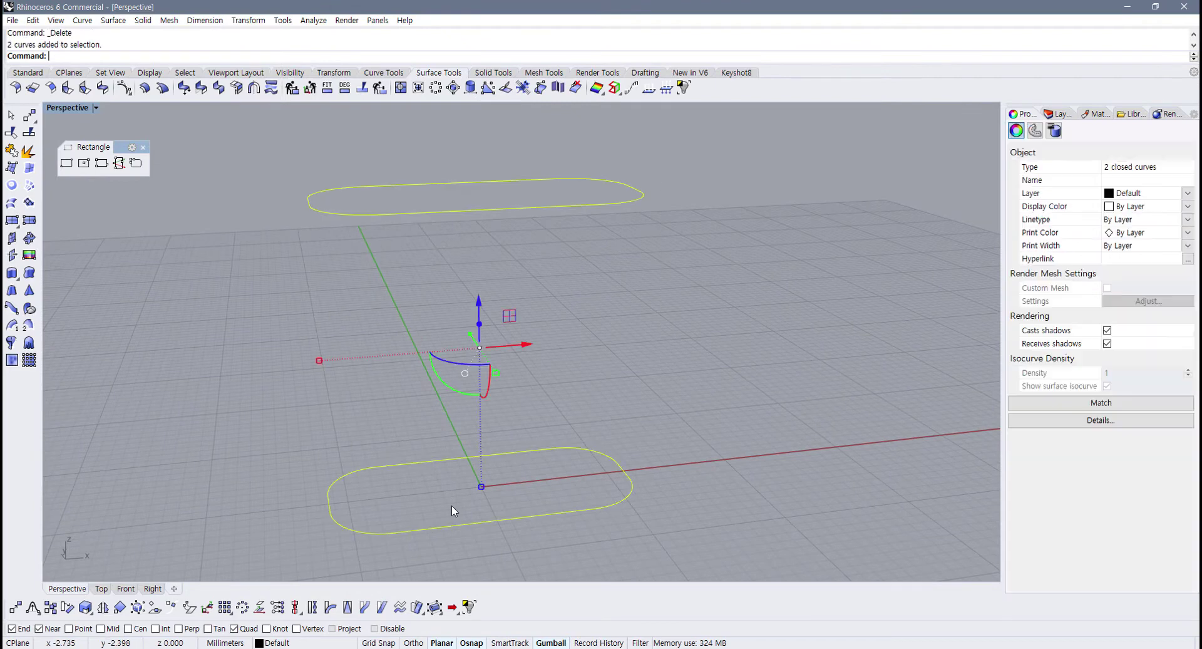
key(Delete)
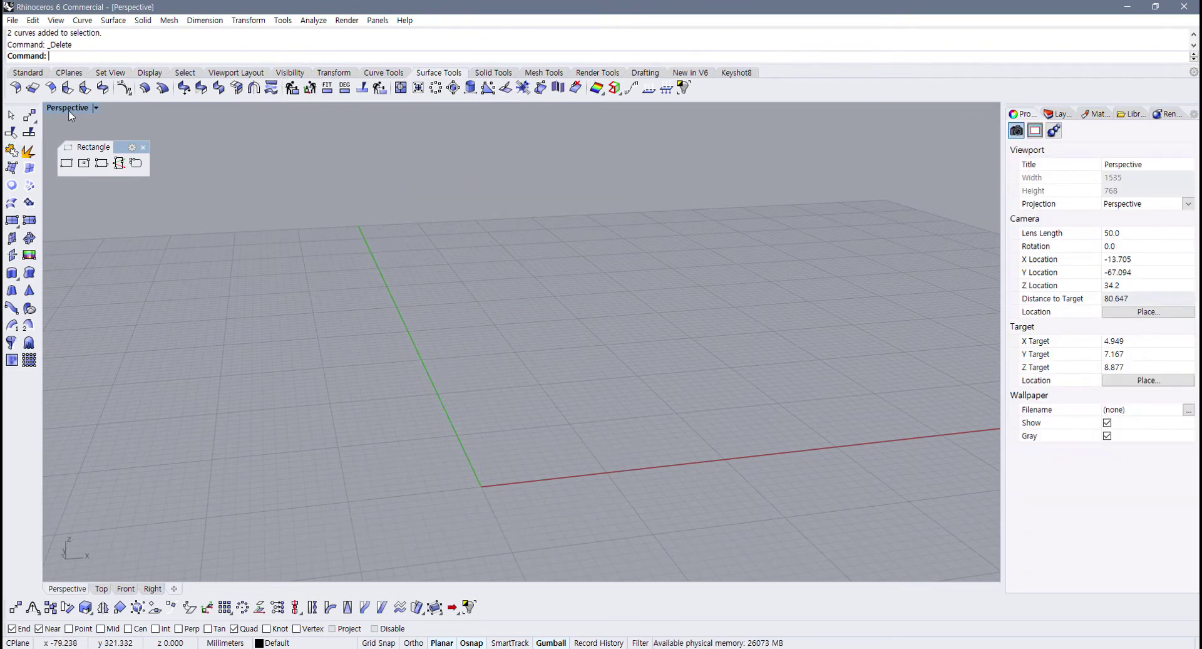
Step: Draw a small circle centred on the origin in the Top view
double_click(68, 112)
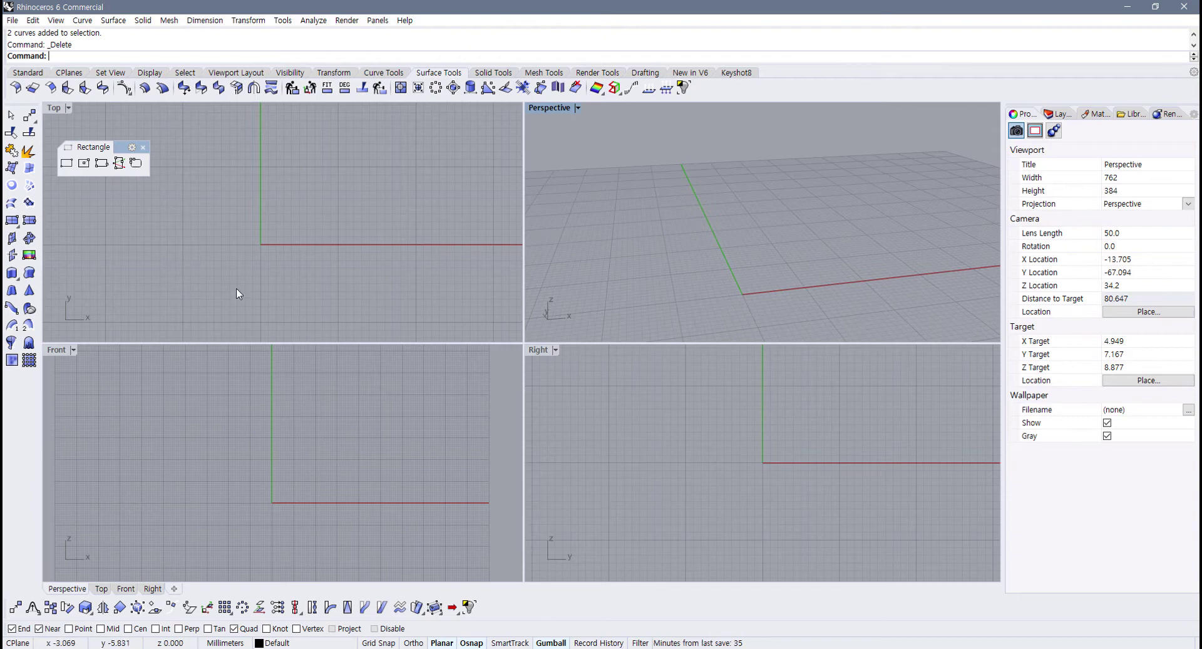
right_drag(238, 293, 241, 259)
click(28, 73)
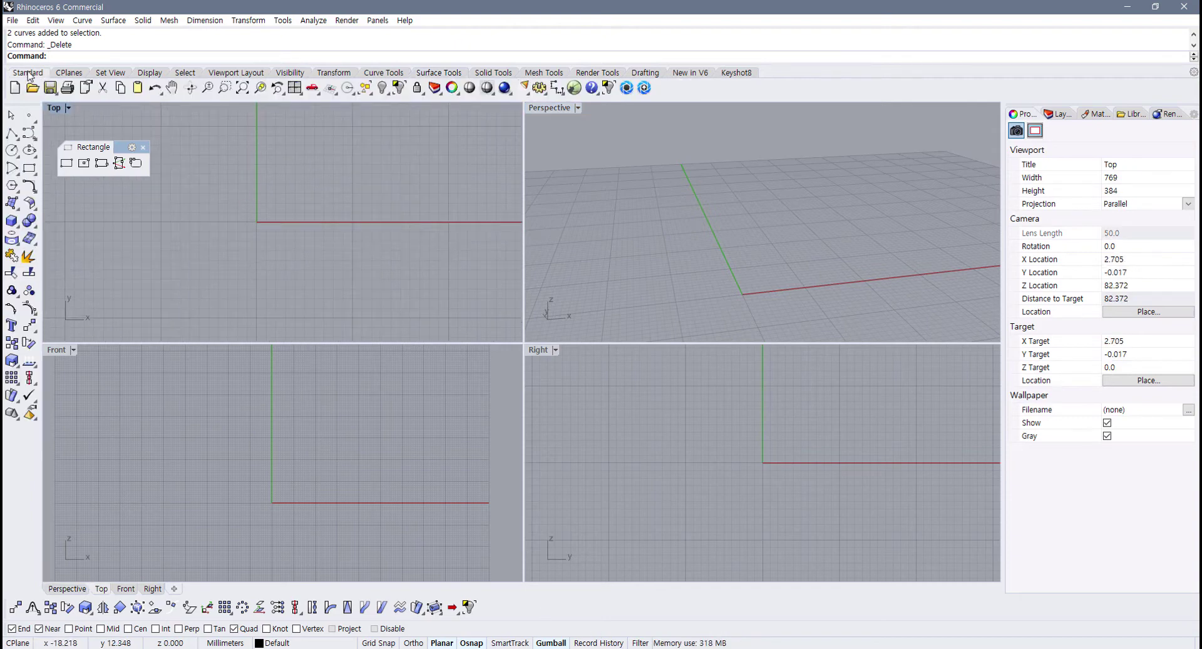
click(12, 150)
text(0)
key(Return)
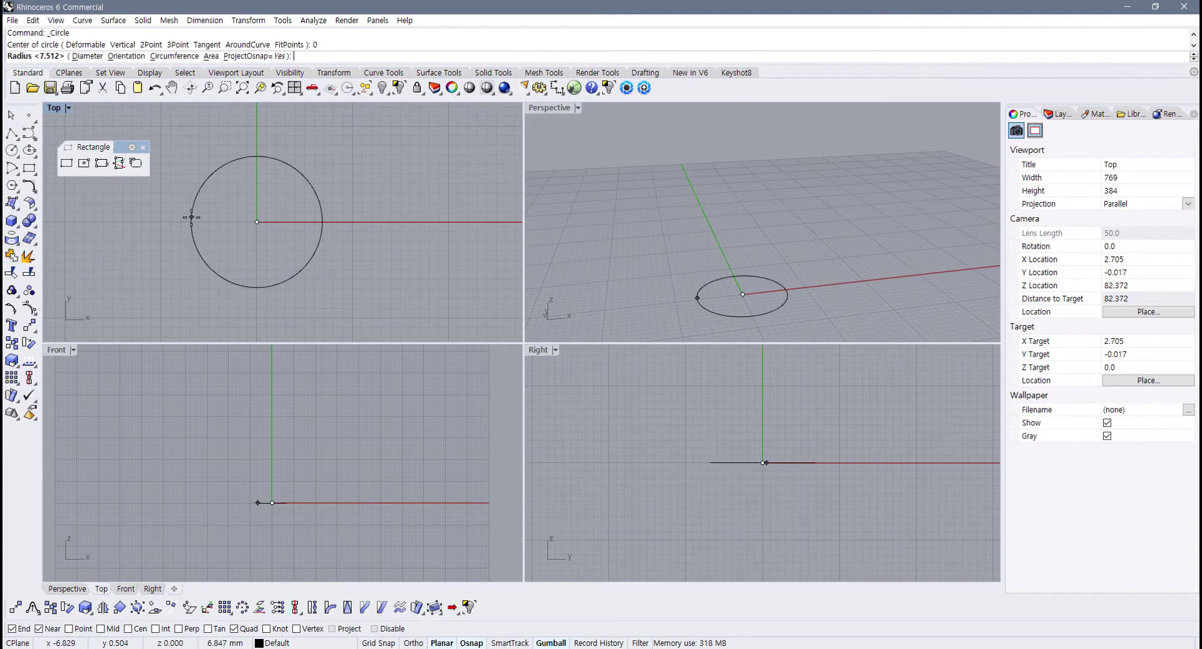
click(300, 223)
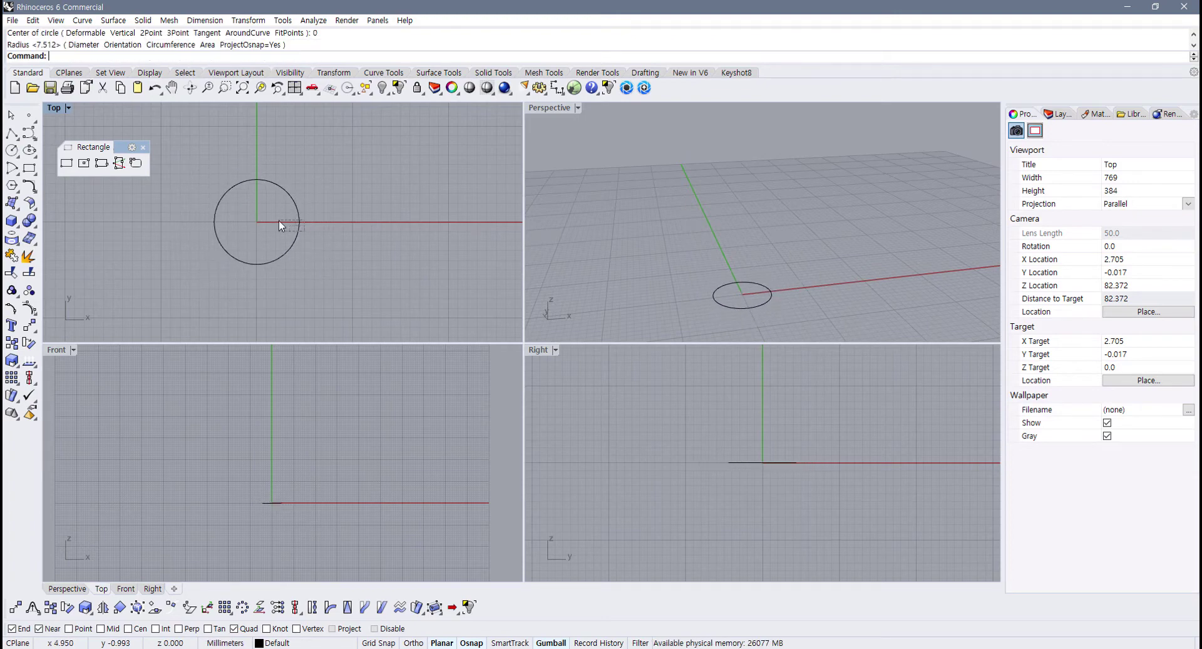
Step: Duplicate the circle vertically in the Front view to make three copies stacked at different heights above it
drag(279, 220, 274, 218)
scroll(307, 460, down, 2)
scroll(303, 457, up, 4)
drag(268, 471, 268, 393)
click(712, 234)
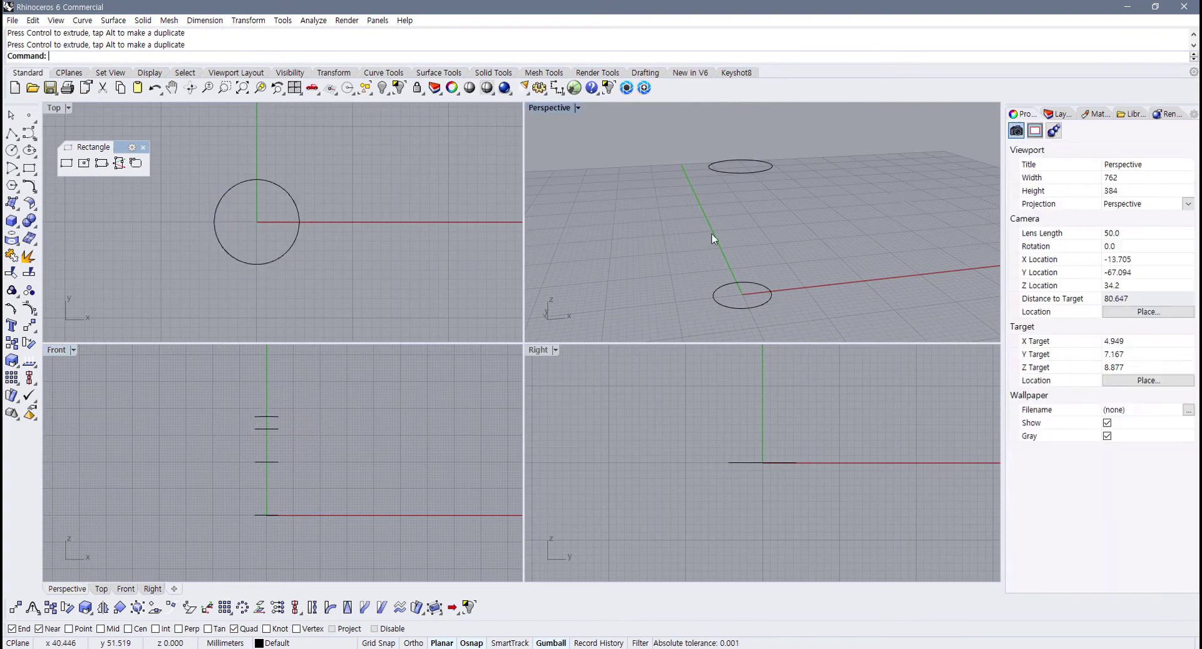
Step: Enlarge the second circle from the base uniformly in the maximized Perspective view to form the vase's belly
right_drag(711, 238, 686, 188)
double_click(550, 107)
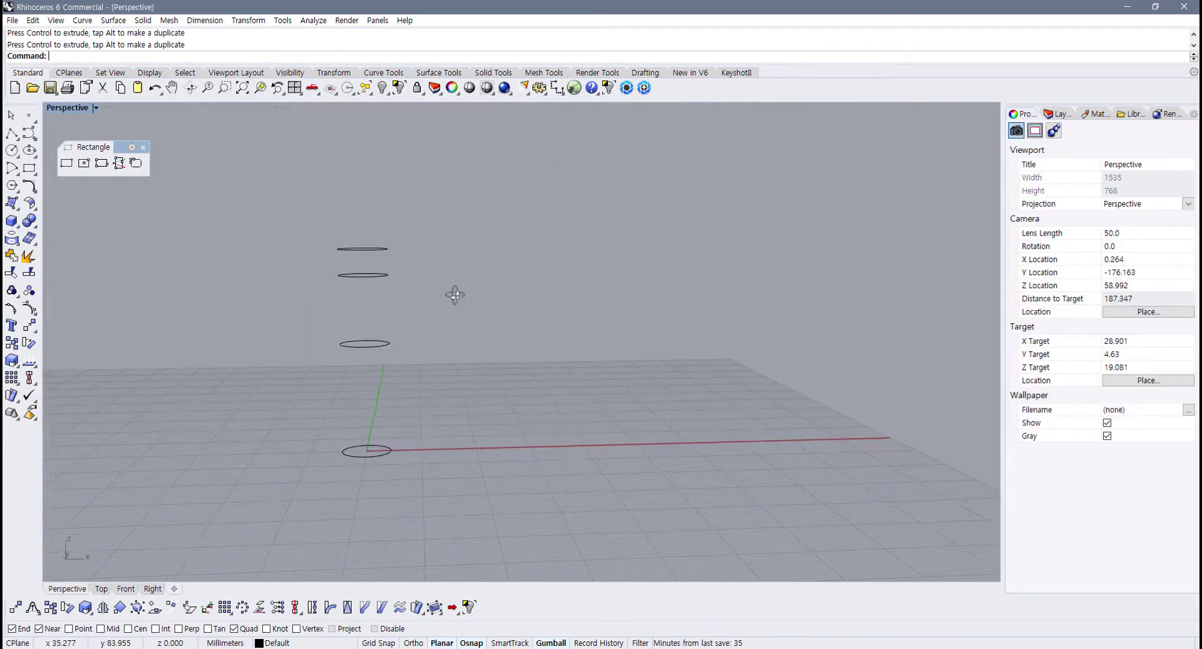
right_drag(455, 295, 453, 296)
drag(438, 308, 286, 374)
scroll(311, 360, up, 4)
right_drag(332, 350, 333, 360)
drag(355, 338, 325, 339)
Step: Scale the third circle down uniformly for the vase's neck and shrink the uppermost circle slightly for its rim
click(367, 232)
right_drag(363, 229, 365, 253)
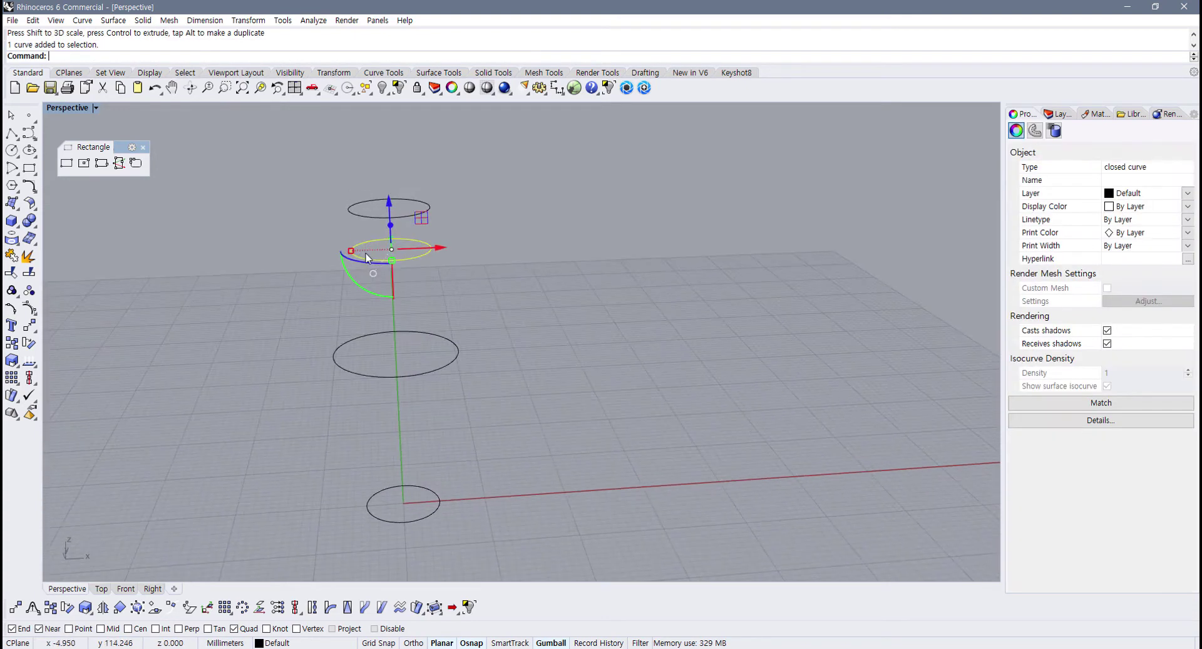
shift+drag(349, 252, 368, 252)
click(429, 211)
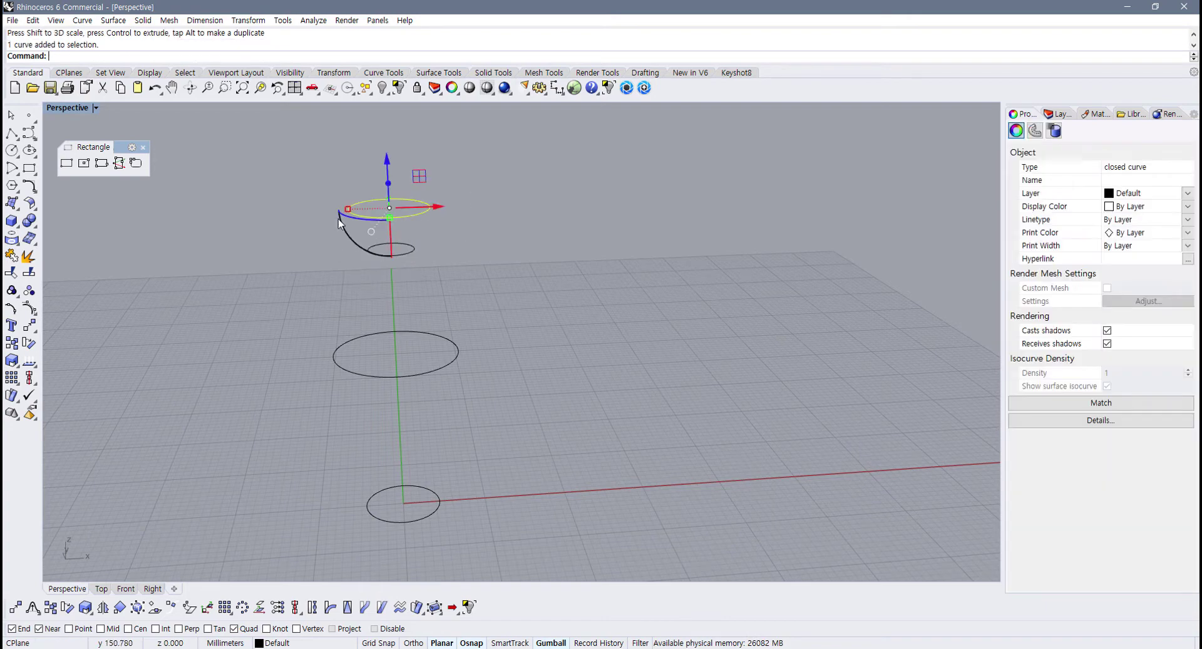
mouse_move(349, 209)
shift+mouse_down()
mouse_move(371, 208)
mouse_move(387, 187)
mouse_move(377, 230)
mouse_move(354, 230)
shift+mouse_up()
click(494, 326)
right_drag(511, 370, 530, 434)
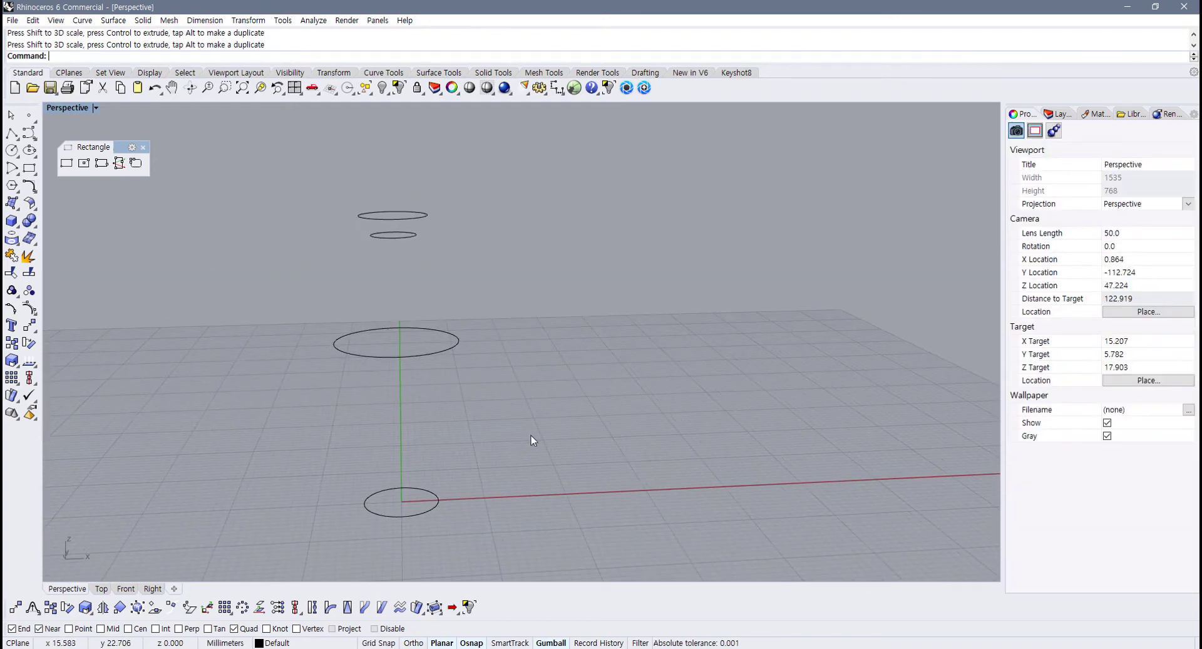
Step: Turn on Record History and loft the four circles in Normal style with Do not simplify, keeping the default seam points
click(609, 644)
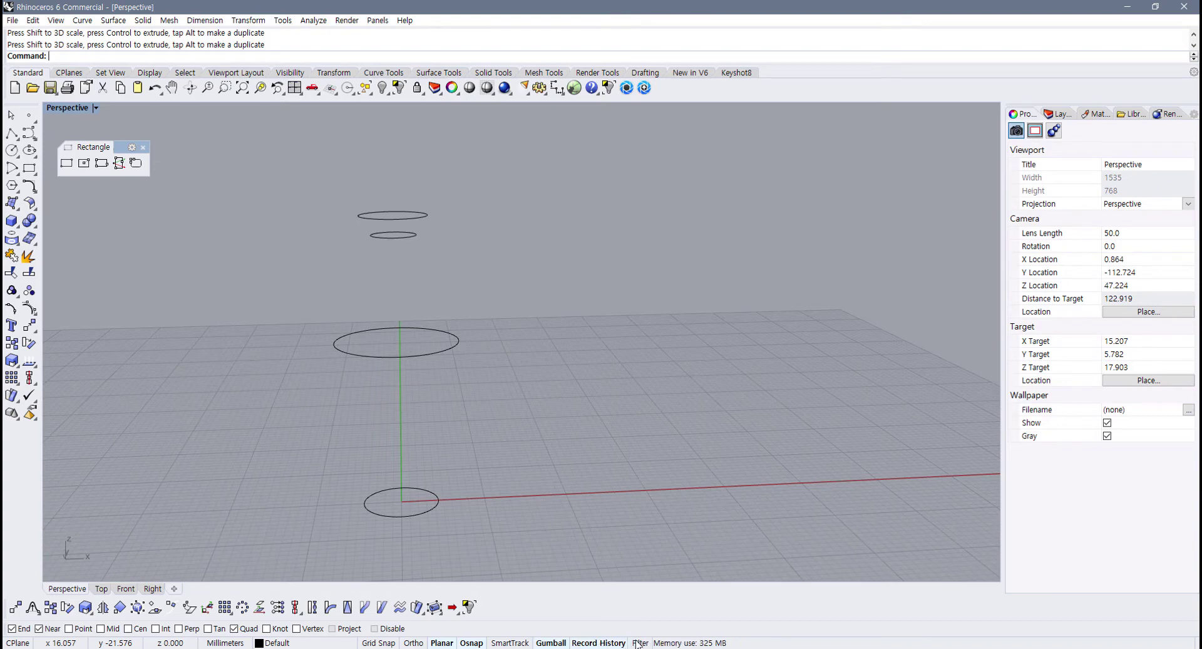
click(438, 72)
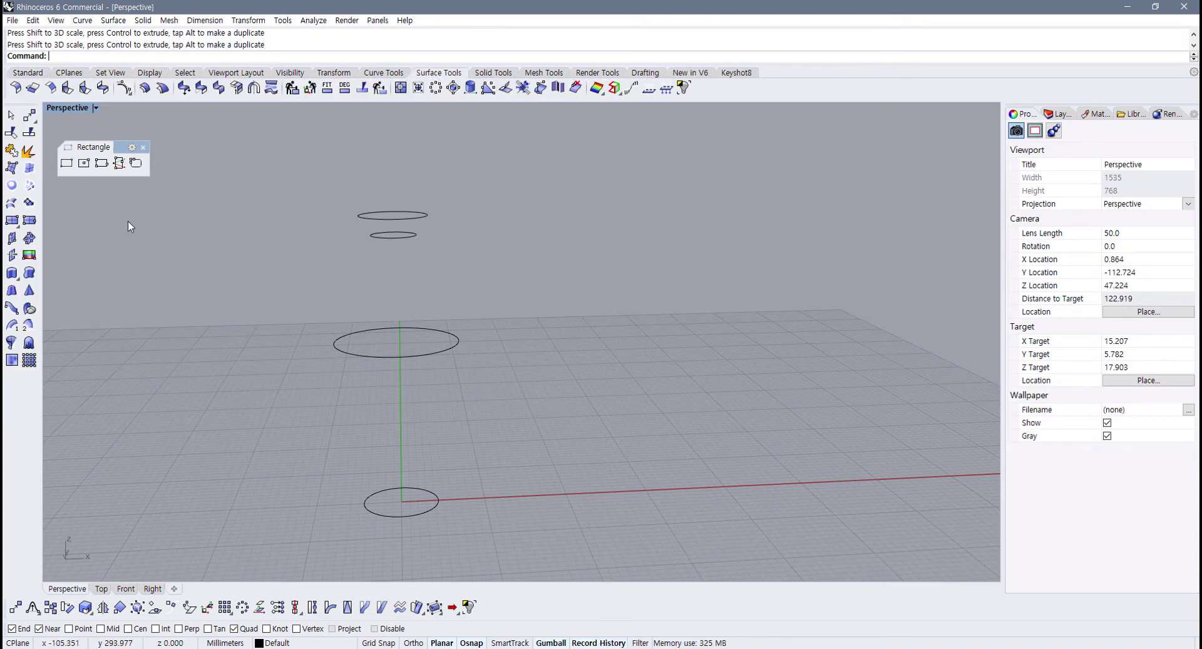
click(11, 220)
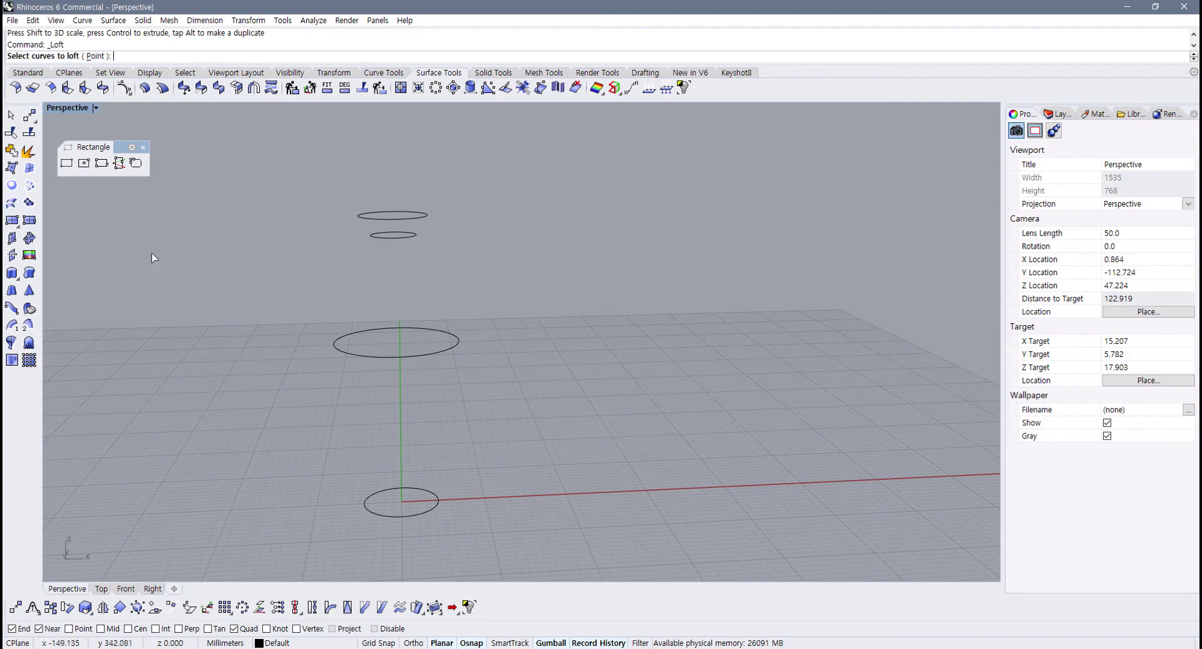
drag(455, 527, 406, 203)
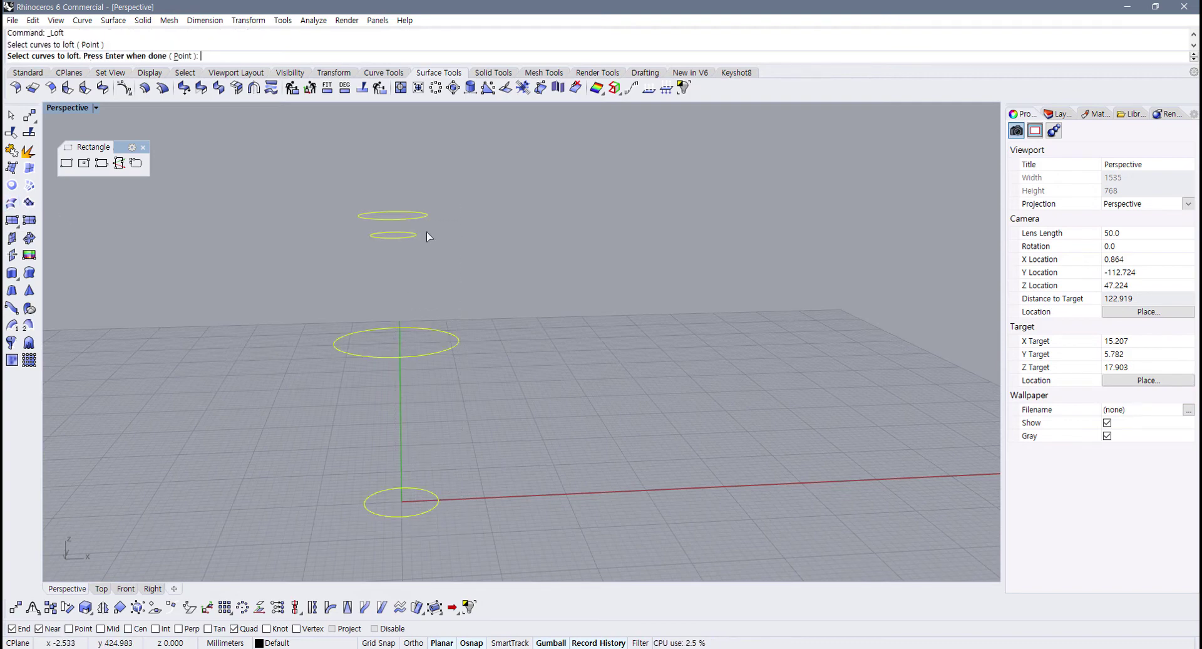
key(Return)
key(Return)
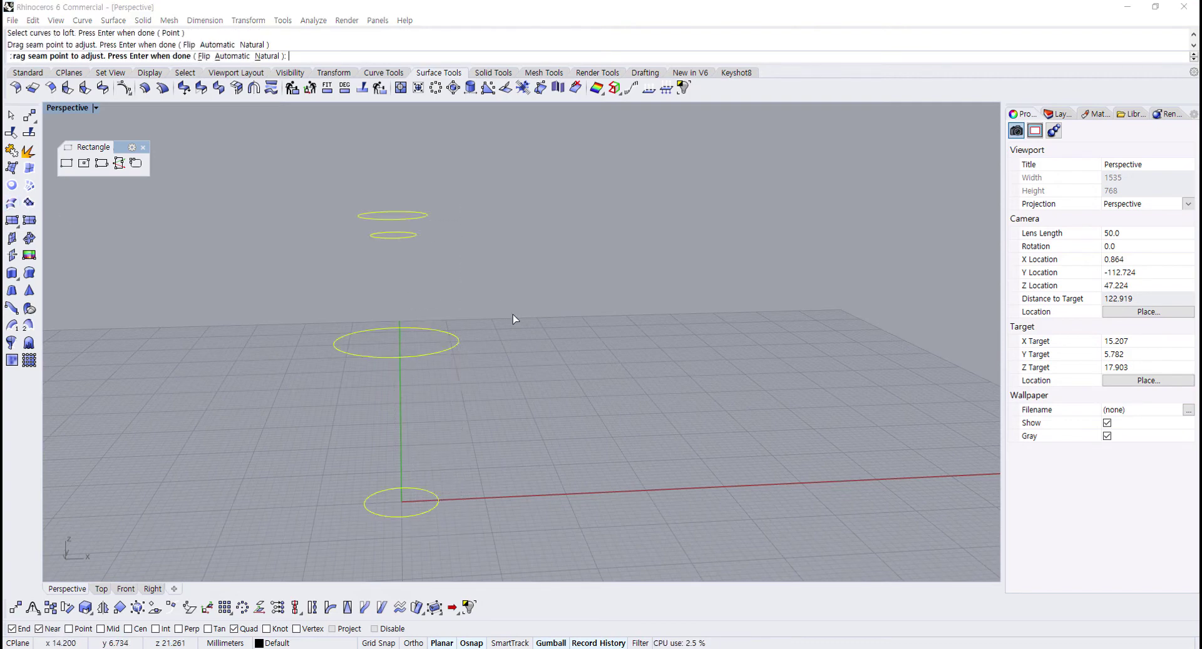
shift+right_drag(458, 365, 510, 361)
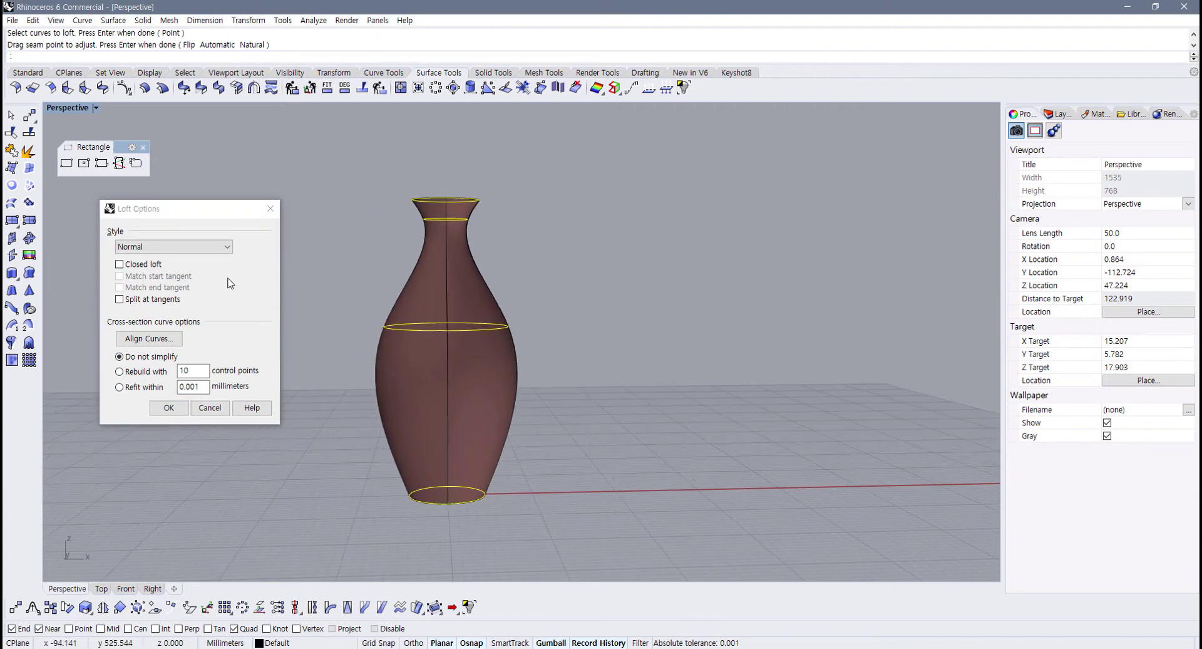
right_drag(435, 341, 418, 379)
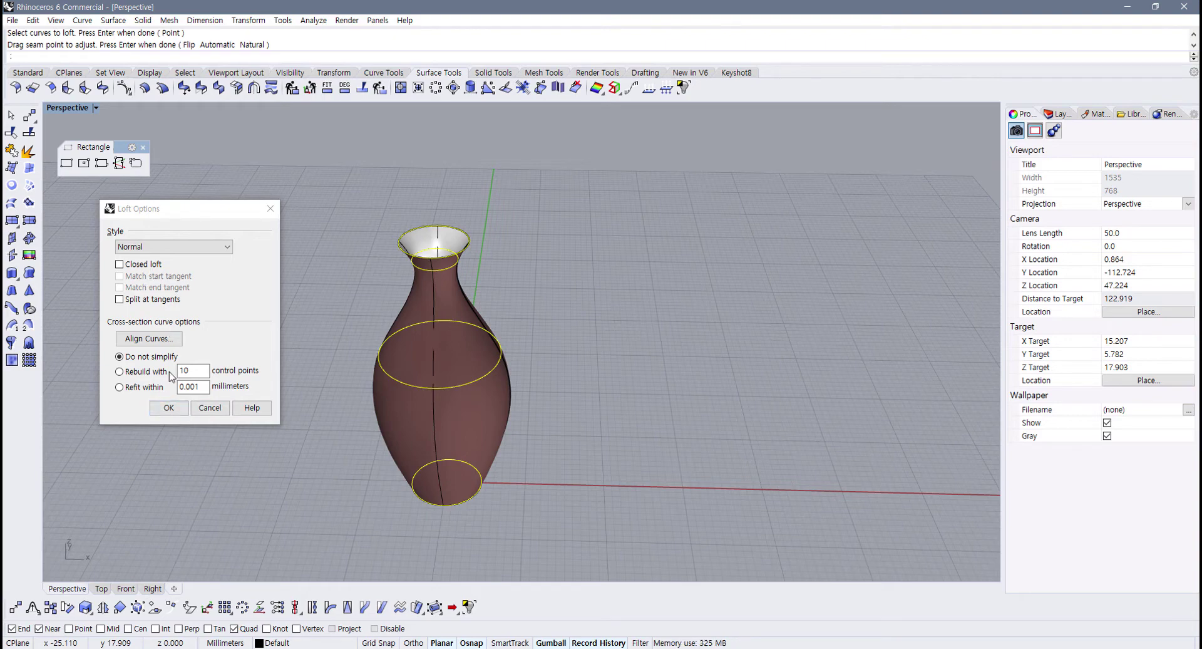
click(170, 408)
Step: Scale the neck circle down uniformly to narrow the vase's neck through the recorded history
right_drag(514, 288, 368, 342)
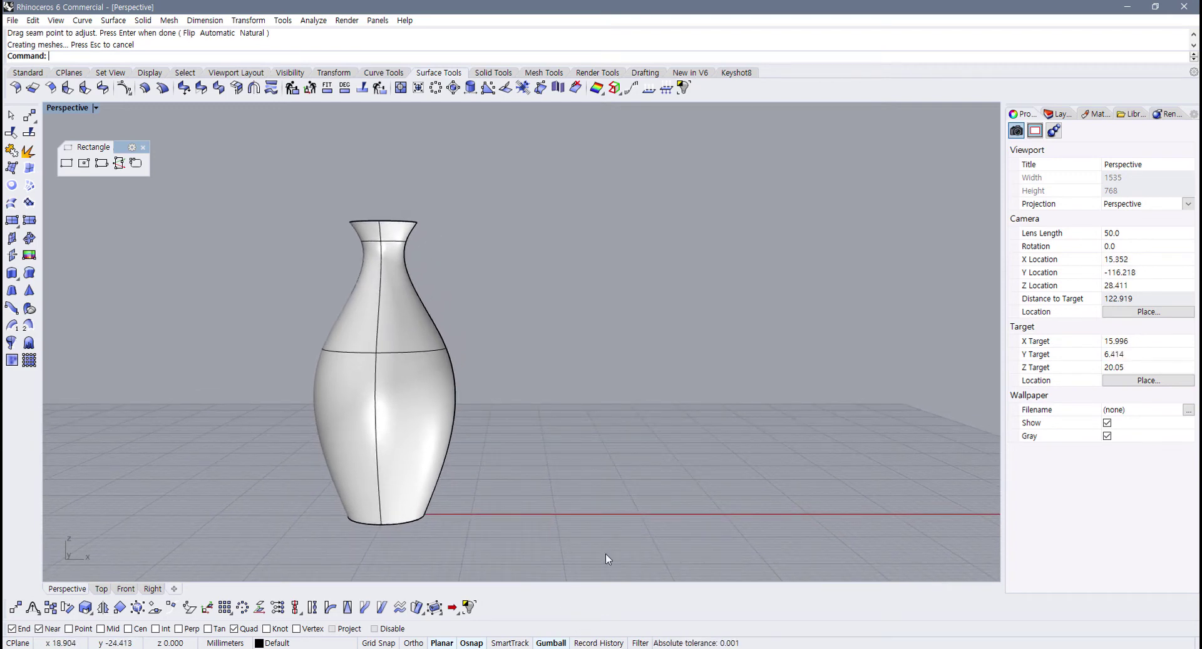
drag(415, 234, 418, 233)
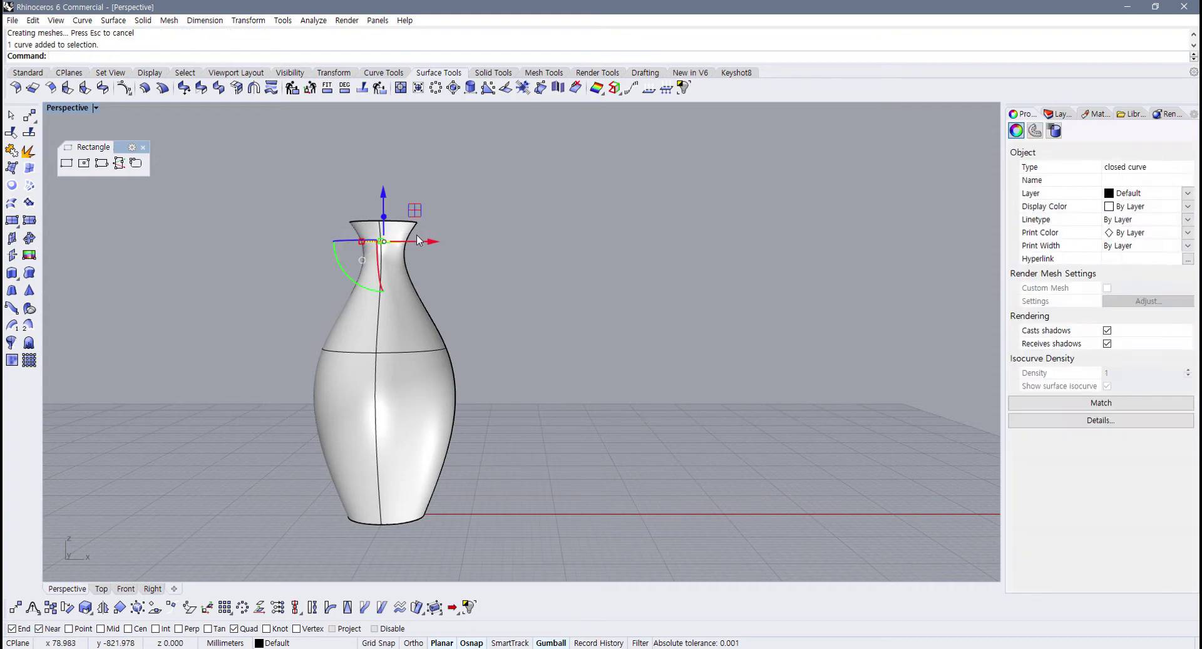
scroll(410, 229, up, 4)
right_drag(401, 222, 321, 266)
scroll(321, 265, up, 2)
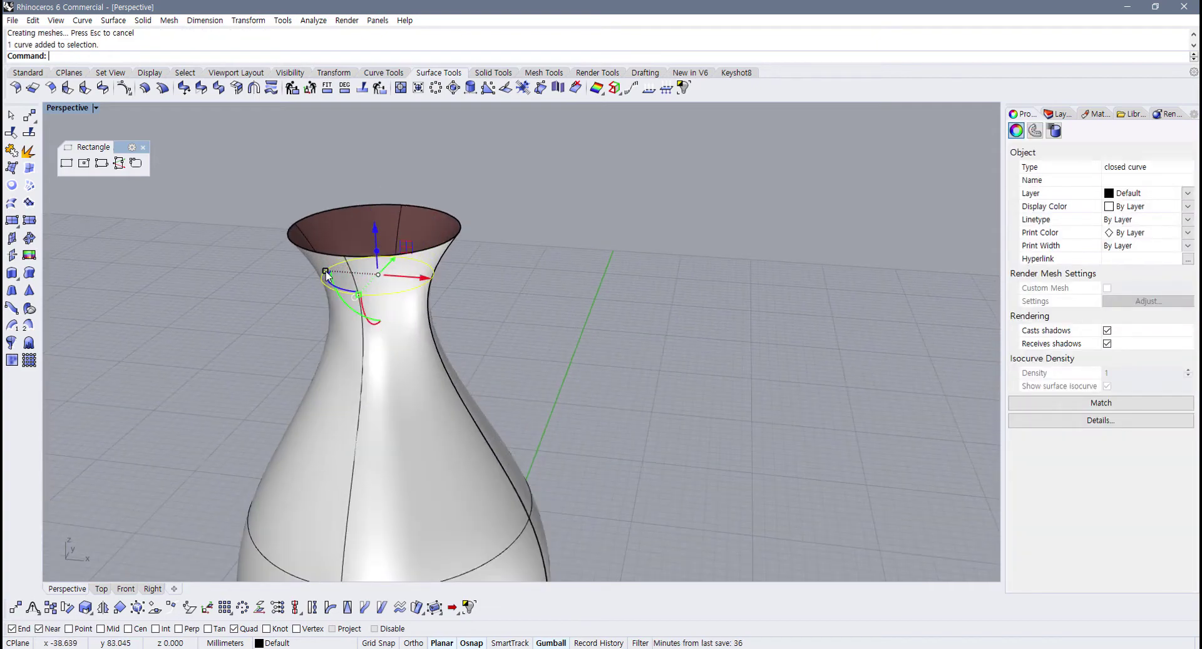
shift+drag(326, 271, 342, 272)
right_drag(372, 351, 384, 285)
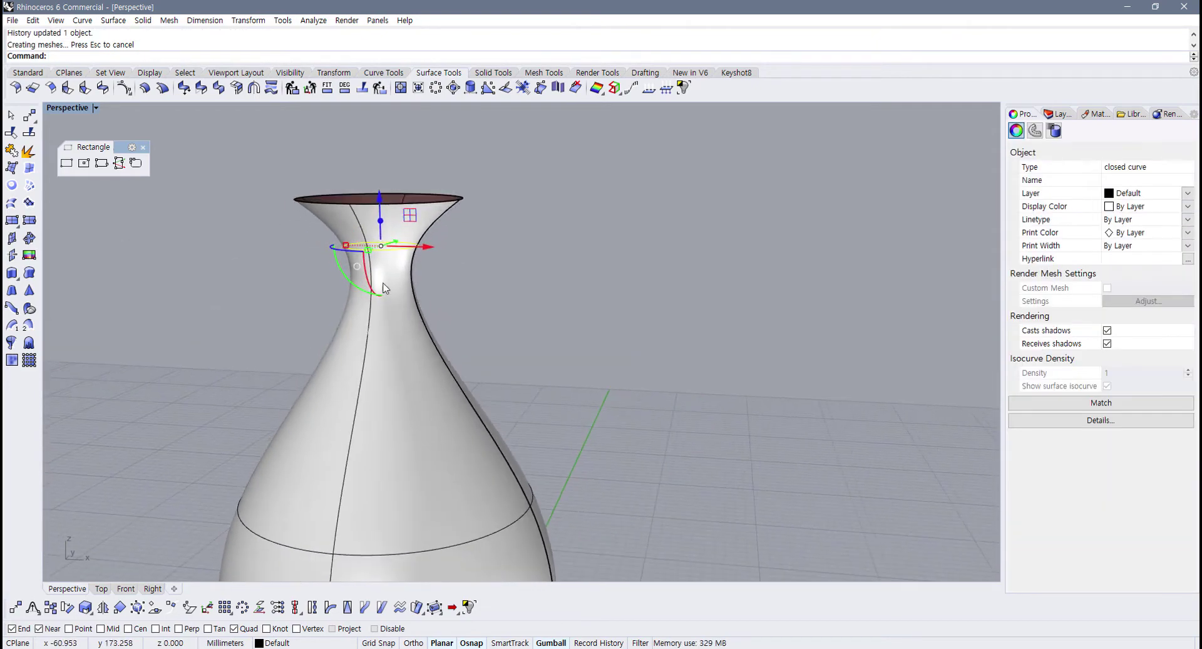
Step: Rotate the neck circle about the Y axis so the vase's neck tilts through the recorded history
shift+drag(349, 248, 365, 290)
right_drag(388, 302, 351, 293)
mouse_move(363, 289)
mouse_down()
mouse_move(379, 286)
mouse_move(365, 289)
mouse_up()
click(455, 265)
right_drag(434, 271, 475, 270)
Step: Rotate the uppermost circle in the same direction as the neck to slant the vase's opening
click(363, 211)
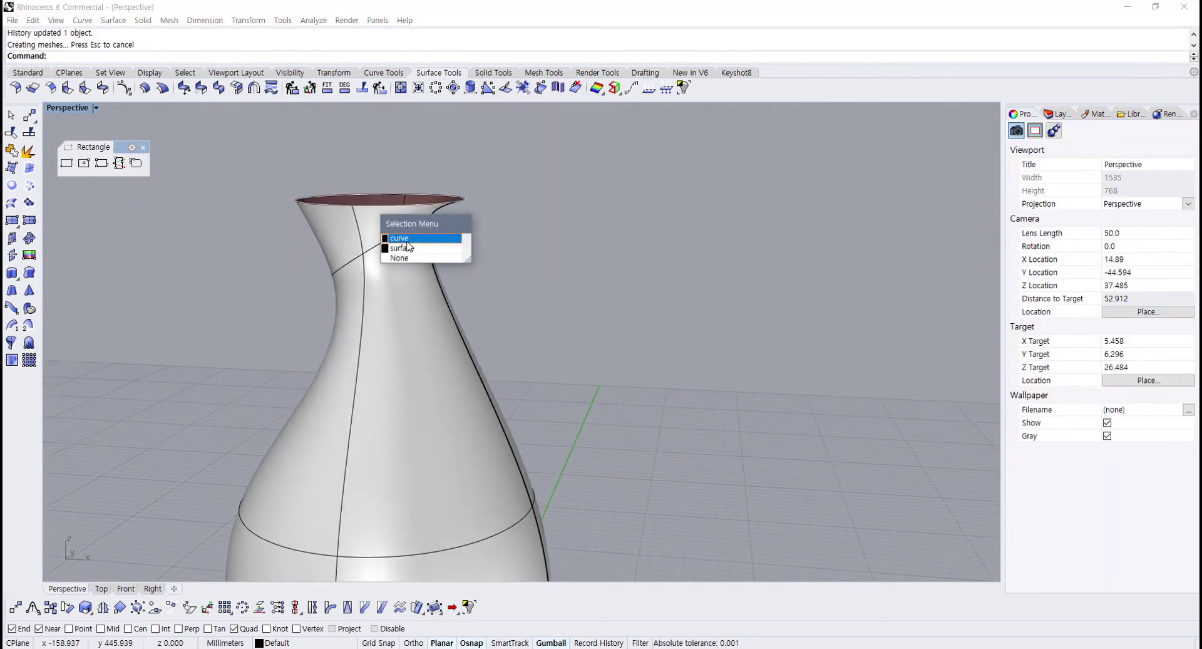
click(406, 239)
drag(348, 227, 455, 257)
click(460, 287)
right_drag(459, 286, 421, 213)
scroll(474, 286, up, 2)
click(456, 258)
click(504, 290)
drag(421, 216, 358, 311)
Step: Enlarge the slanted rim circle slightly and uniformly to flare the vase's opening
click(366, 243)
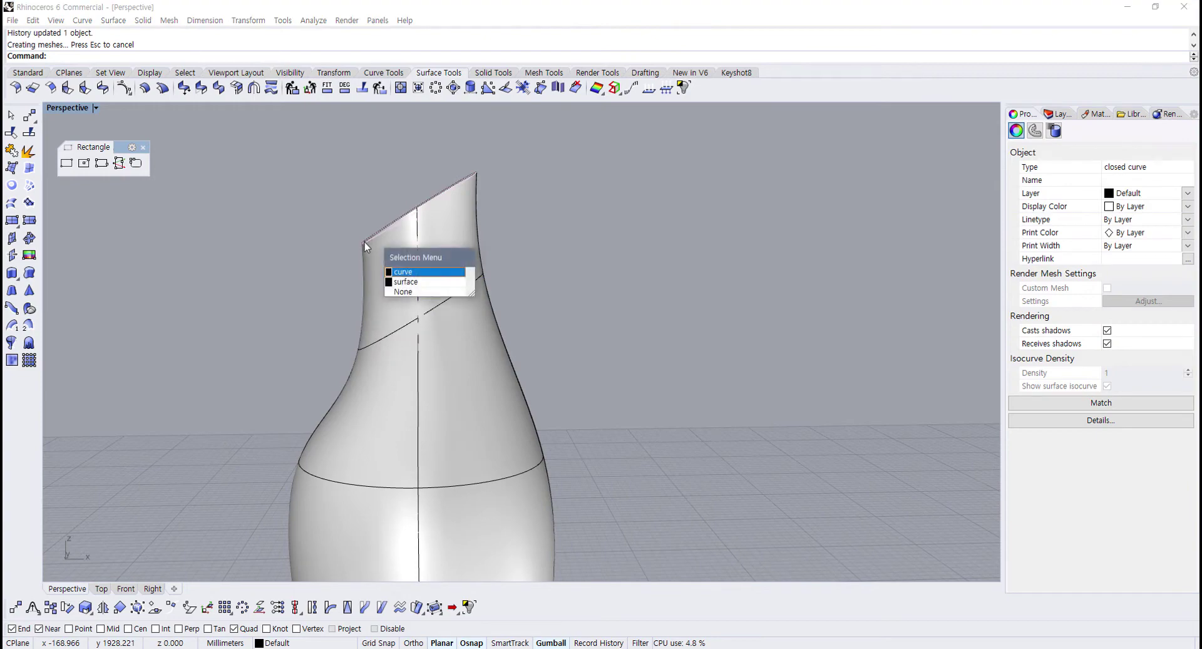
click(399, 271)
shift+drag(361, 208, 347, 208)
click(516, 239)
scroll(515, 241, down, 4)
right_drag(472, 305, 623, 303)
scroll(588, 313, down, 6)
shift+right_drag(535, 336, 366, 273)
right_drag(564, 297, 333, 355)
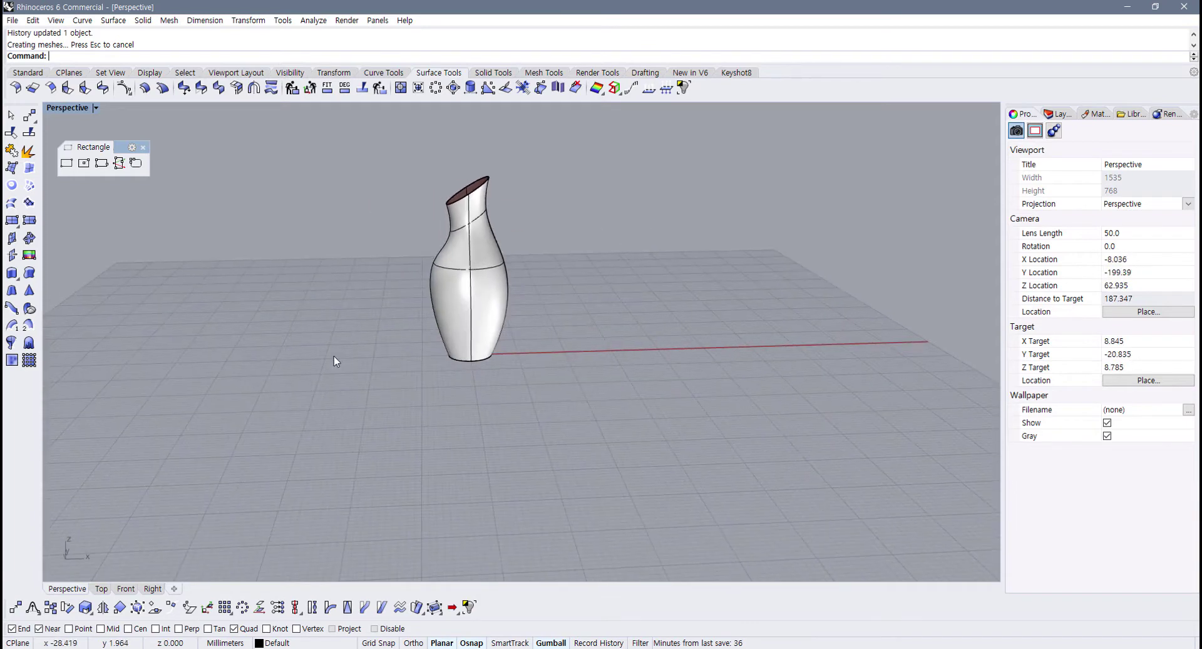
Step: Scale the vase's base circle up uniformly to widen the foot of the lofted surface
scroll(333, 355, up, 6)
drag(409, 311, 694, 460)
right_drag(689, 454, 404, 410)
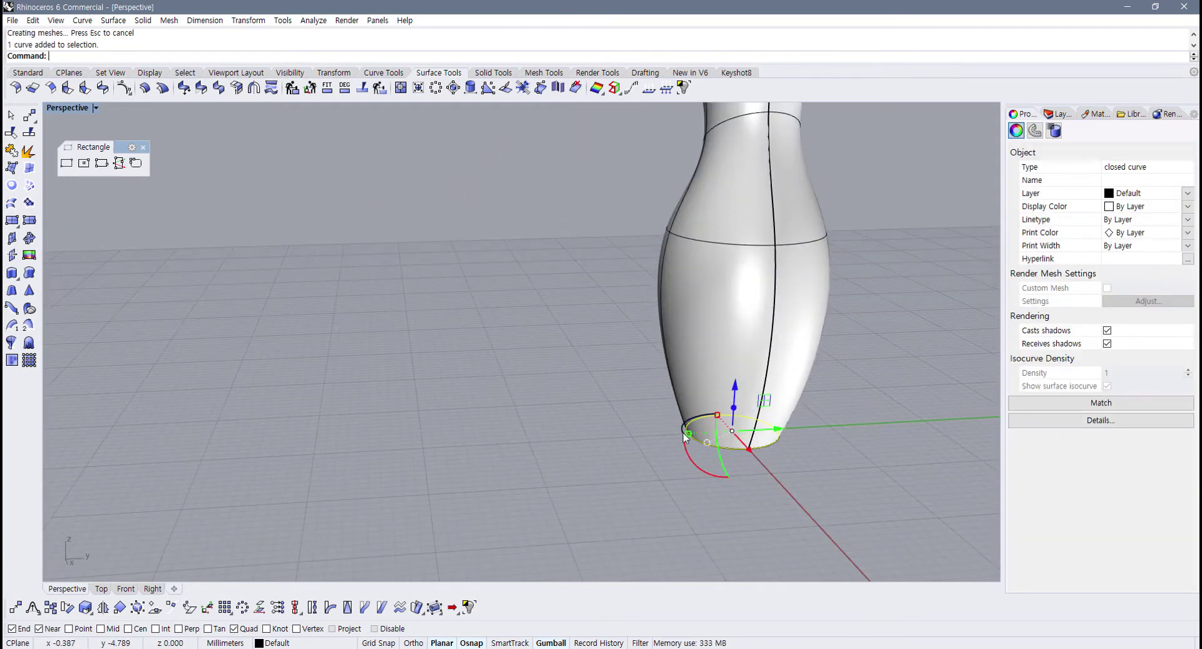
shift+drag(686, 433, 649, 439)
click(577, 417)
scroll(571, 418, down, 8)
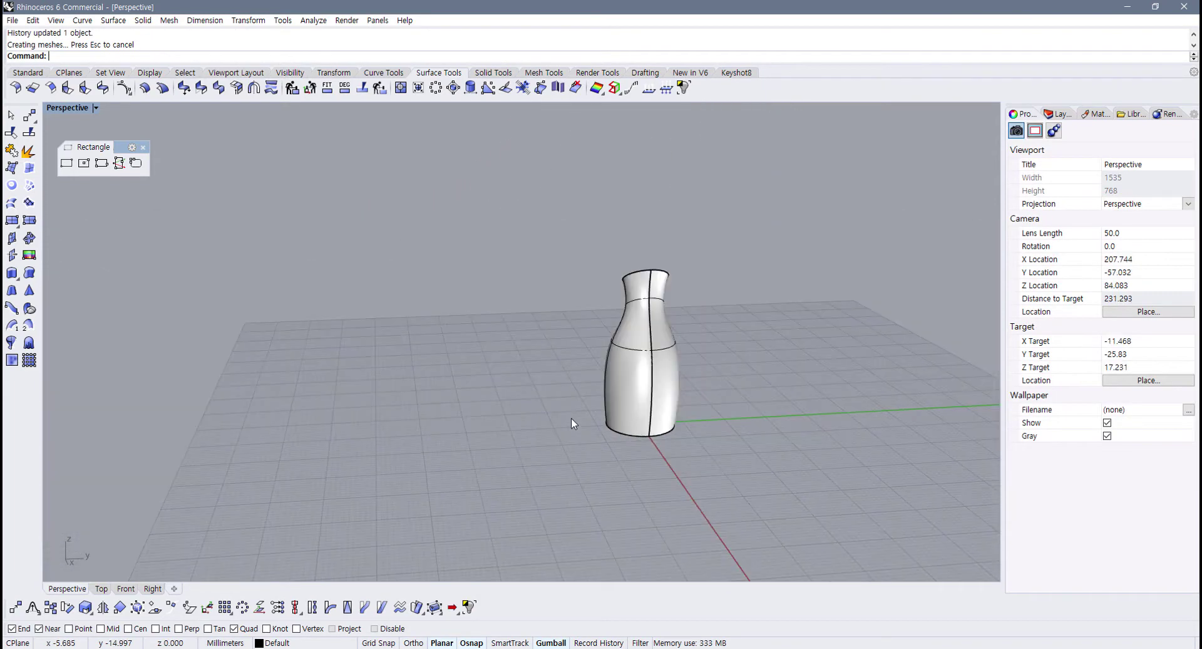
Step: Reselect the base circle from below the vase and scale it down uniformly to narrow the foot
scroll(571, 418, down, 4)
shift+right_drag(571, 418, 502, 381)
scroll(476, 449, up, 6)
scroll(560, 380, up, 2)
shift+right_drag(537, 348, 458, 333)
mouse_move(455, 382)
right_down()
mouse_move(506, 287)
mouse_move(453, 344)
mouse_move(444, 385)
right_up()
click(460, 397)
click(486, 420)
scroll(427, 399, up, 2)
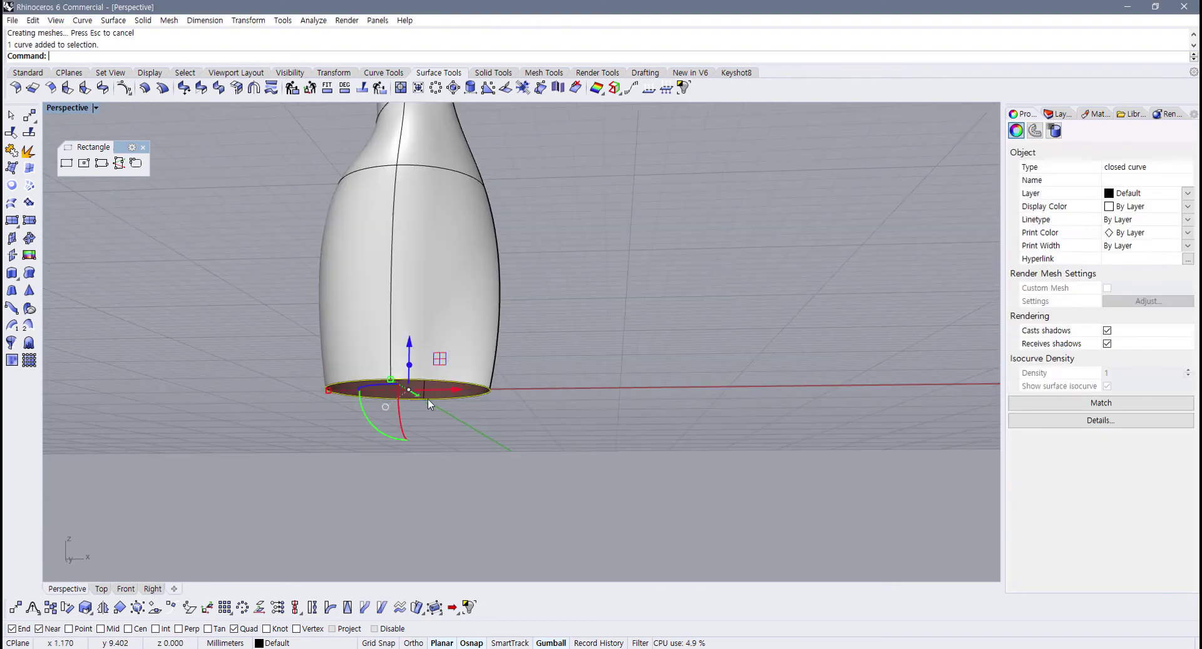
drag(397, 385, 395, 384)
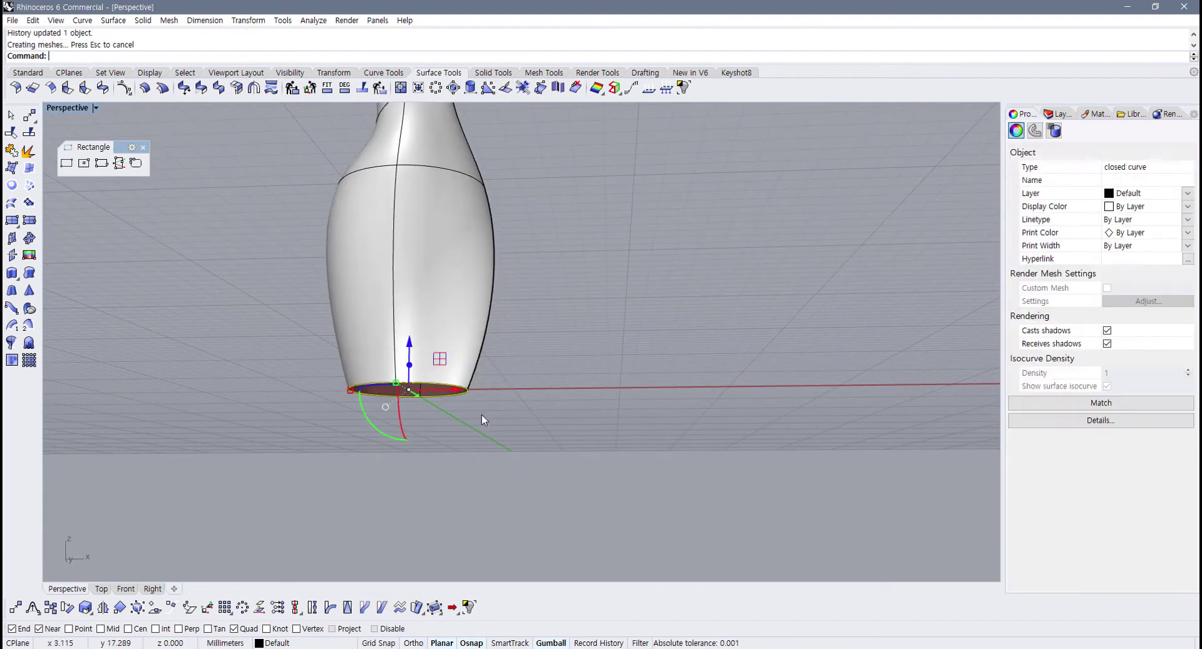
click(482, 416)
Step: Try scaling the vase's base circle down uniformly in a view from underneath and undo the scaling
right_drag(482, 421, 449, 364)
scroll(400, 363, up, 2)
shift+right_drag(383, 261, 402, 393)
right_drag(402, 394, 427, 386)
scroll(405, 407, down, 3)
scroll(415, 363, up, 3)
click(465, 343)
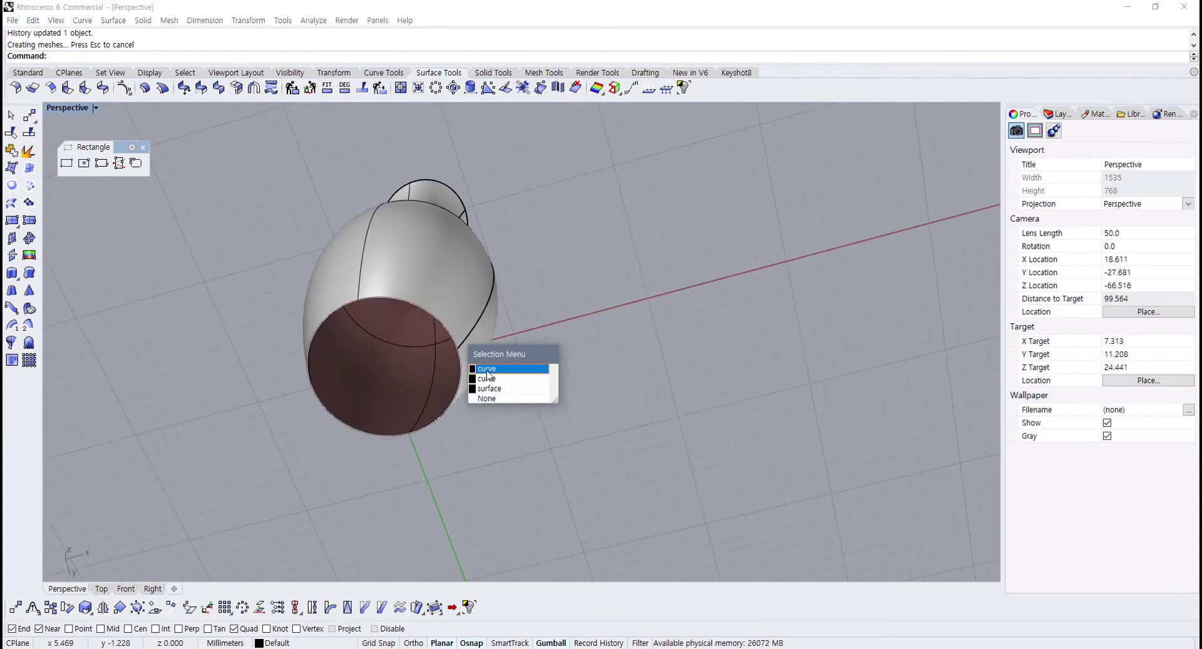
click(489, 369)
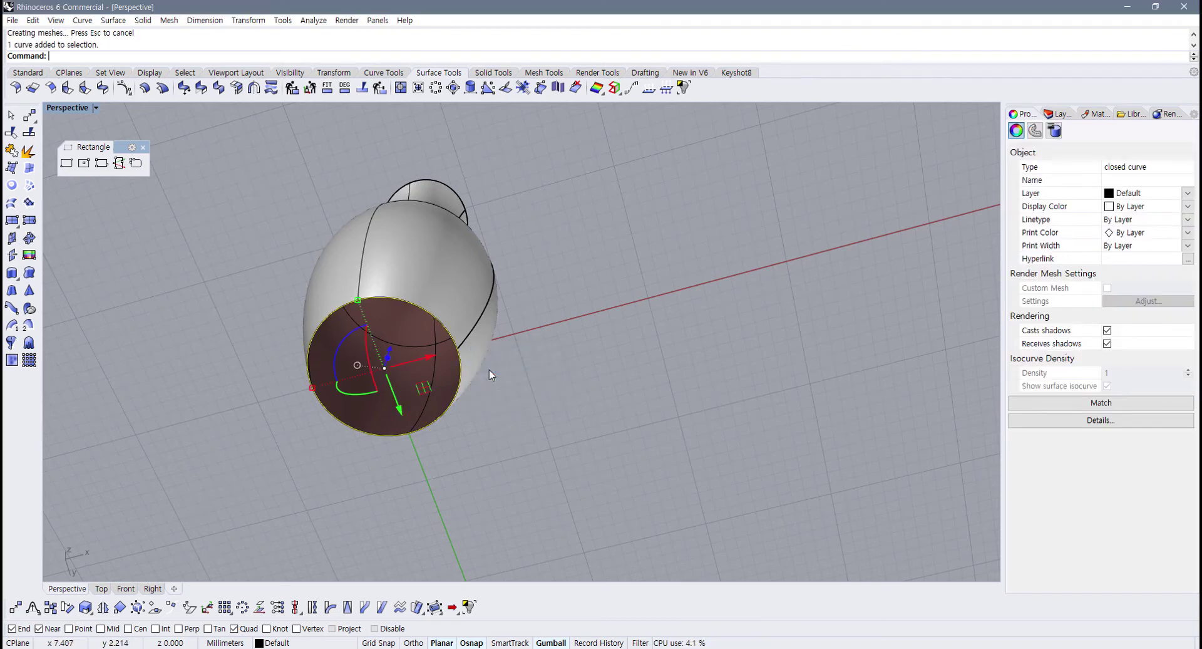
shift+drag(326, 383, 354, 475)
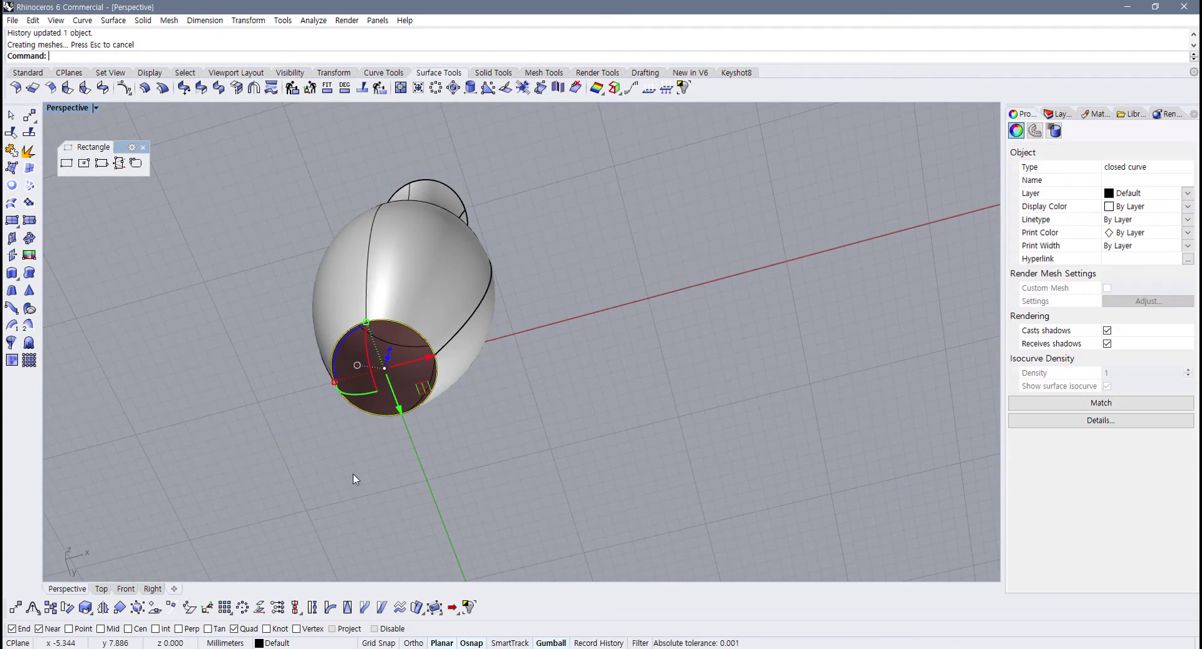
key(ctrl+z)
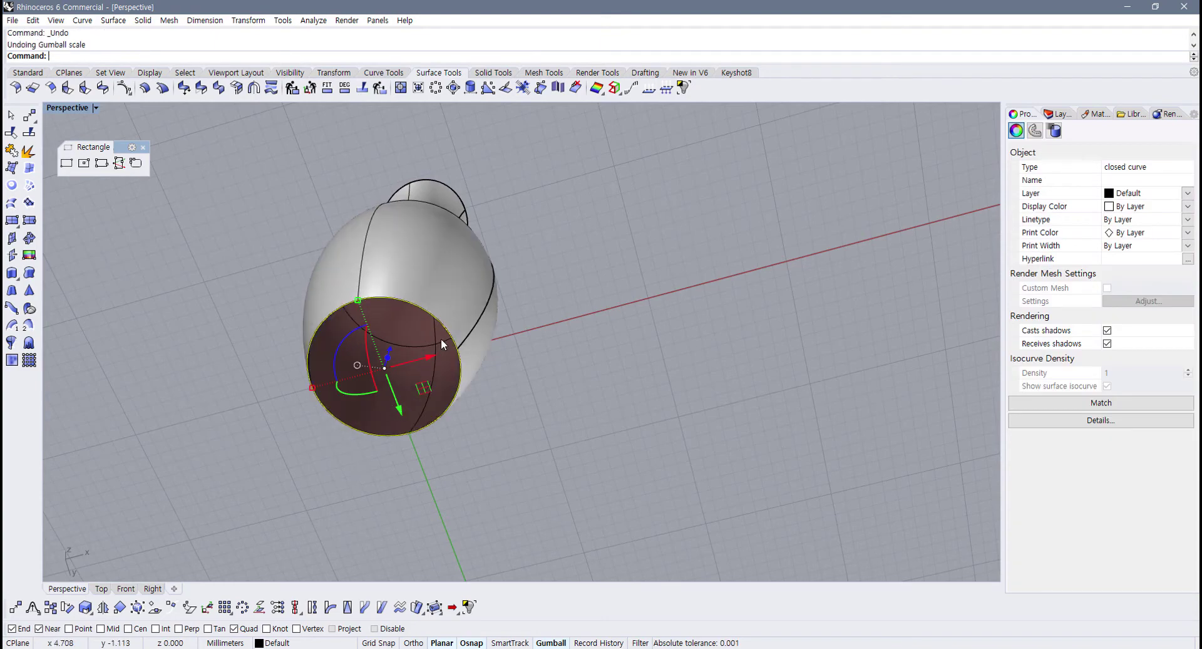
Step: Turn off Update Children in the history settings so curve edits stop changing the lofted surface
right_drag(414, 387, 462, 433)
scroll(470, 487, up, 2)
right_drag(403, 456, 404, 494)
scroll(409, 412, up, 3)
scroll(429, 380, up, 2)
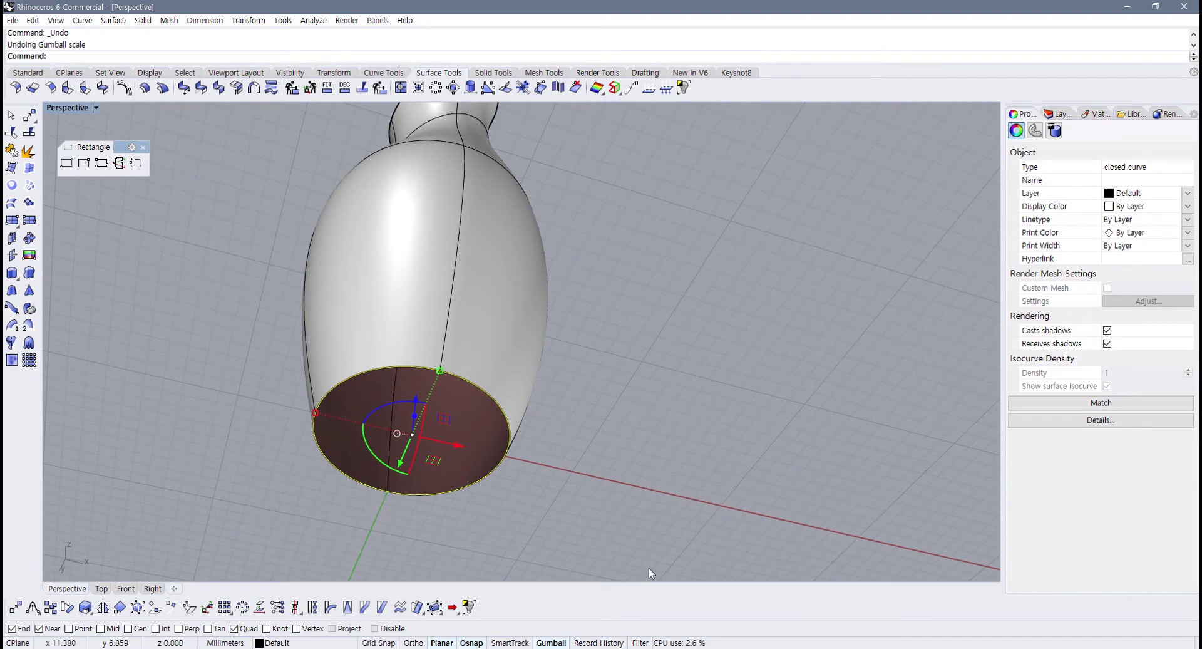
click(602, 644)
right_click(602, 644)
click(596, 644)
right_click(595, 644)
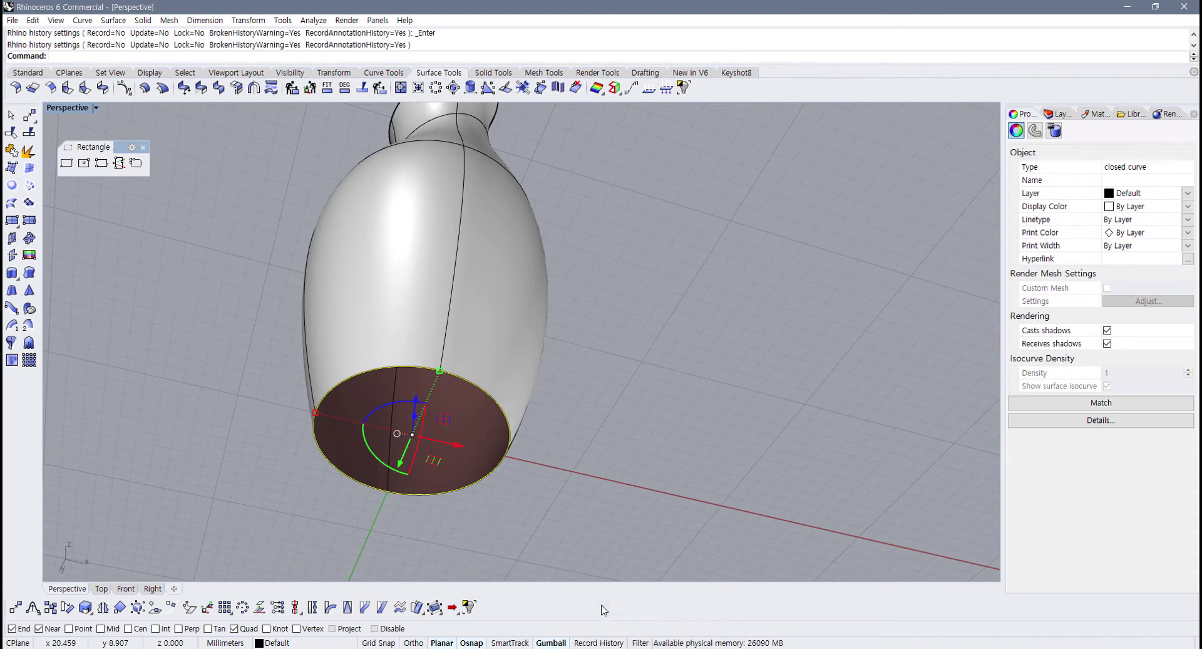
Step: Scale the base circle down uniformly to about half its size, separate from the vase surface
click(519, 441)
click(509, 431)
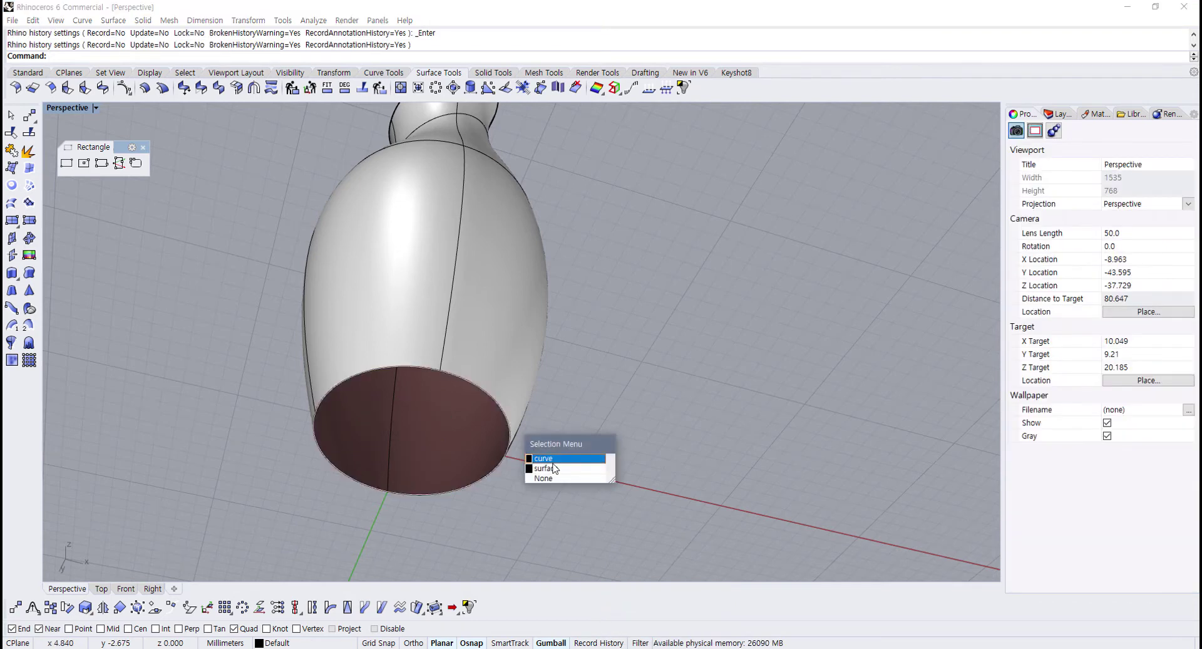
click(553, 460)
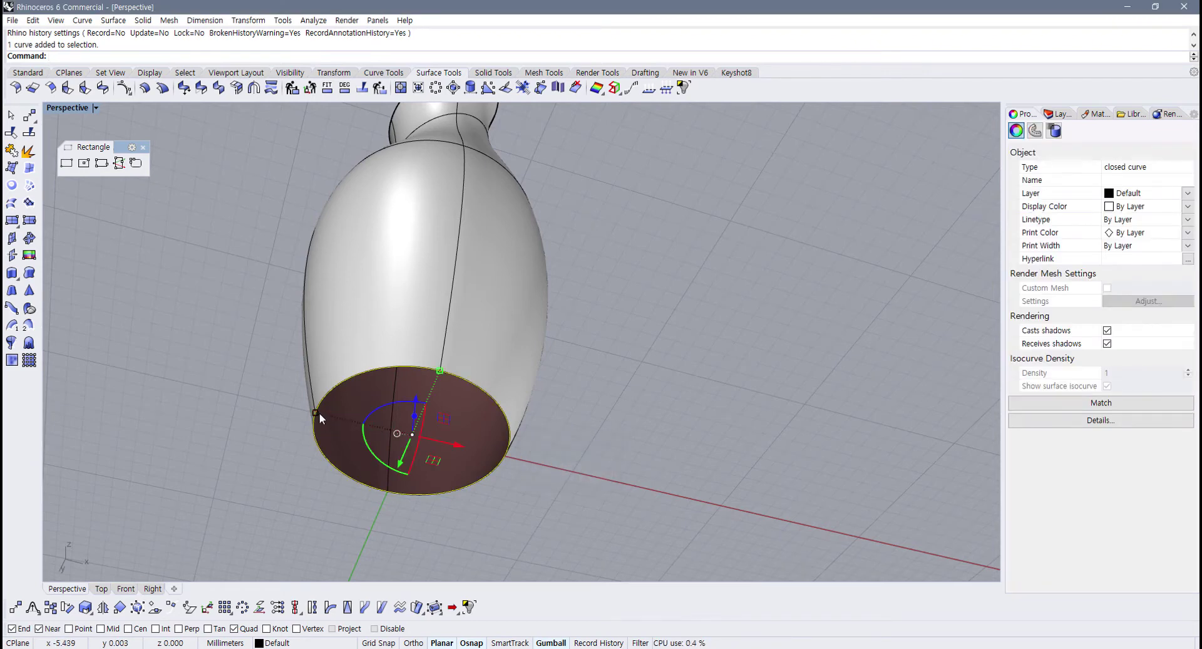
shift+drag(314, 410, 361, 423)
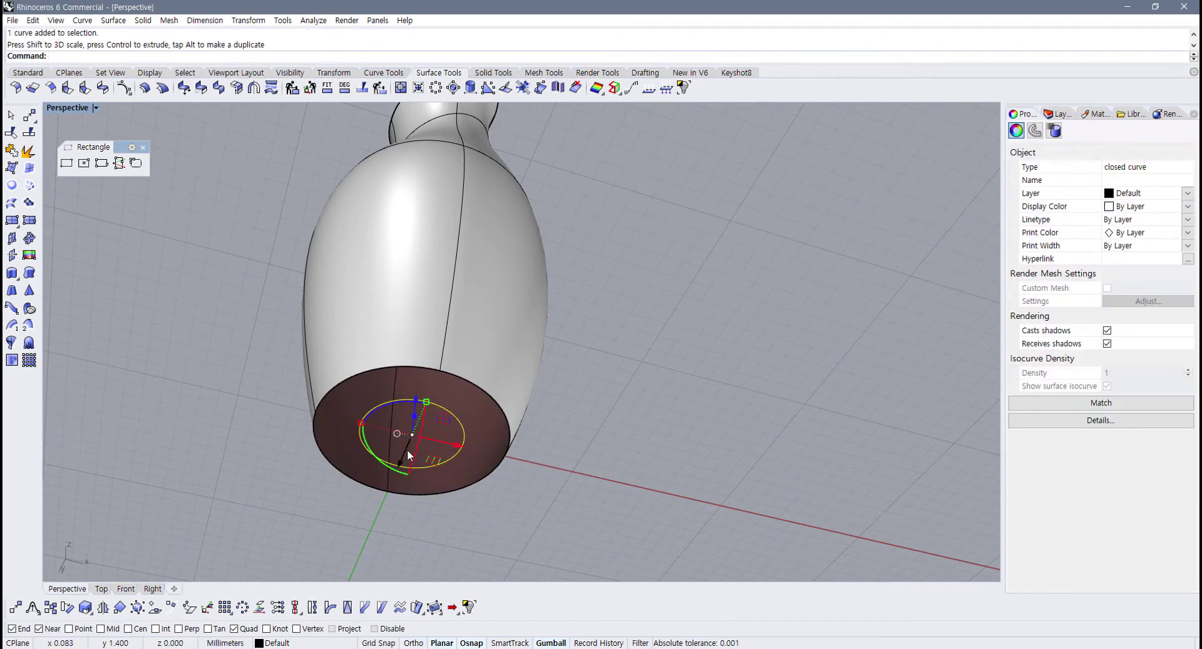
right_click(598, 642)
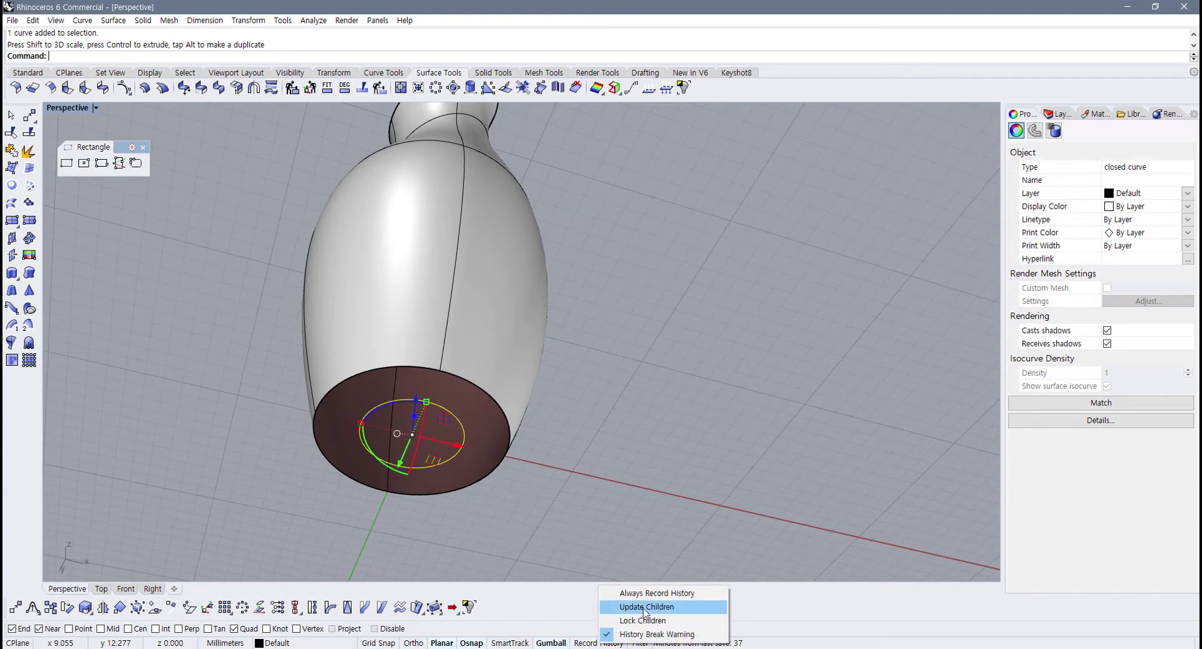
click(643, 534)
click(513, 277)
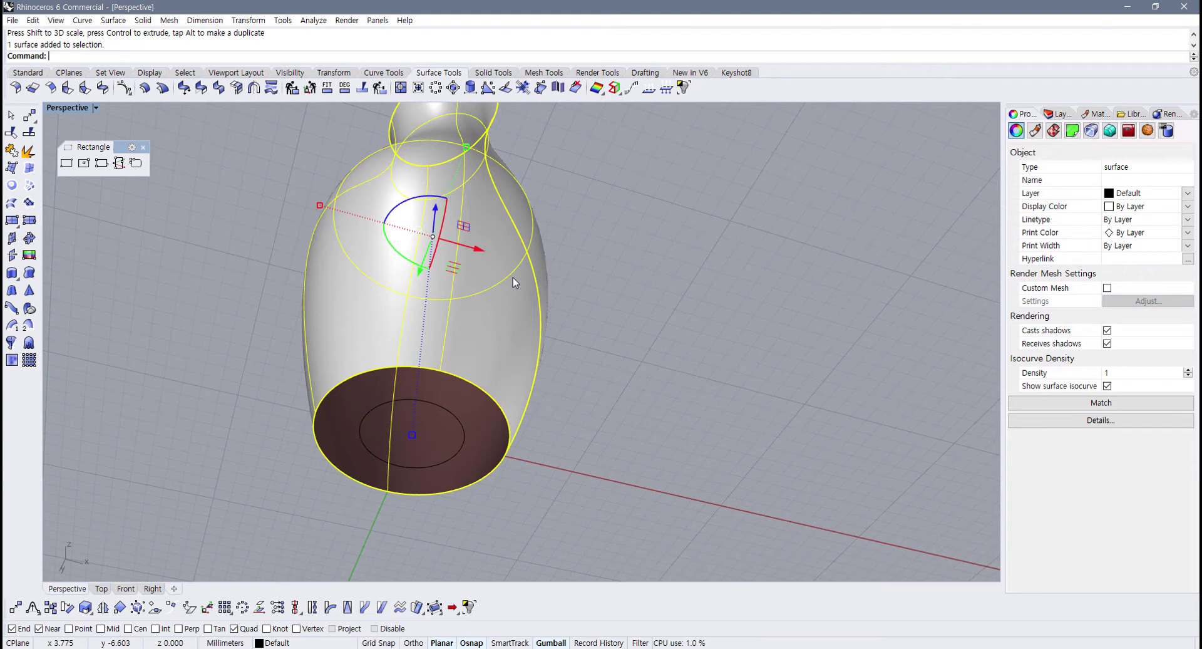
click(580, 502)
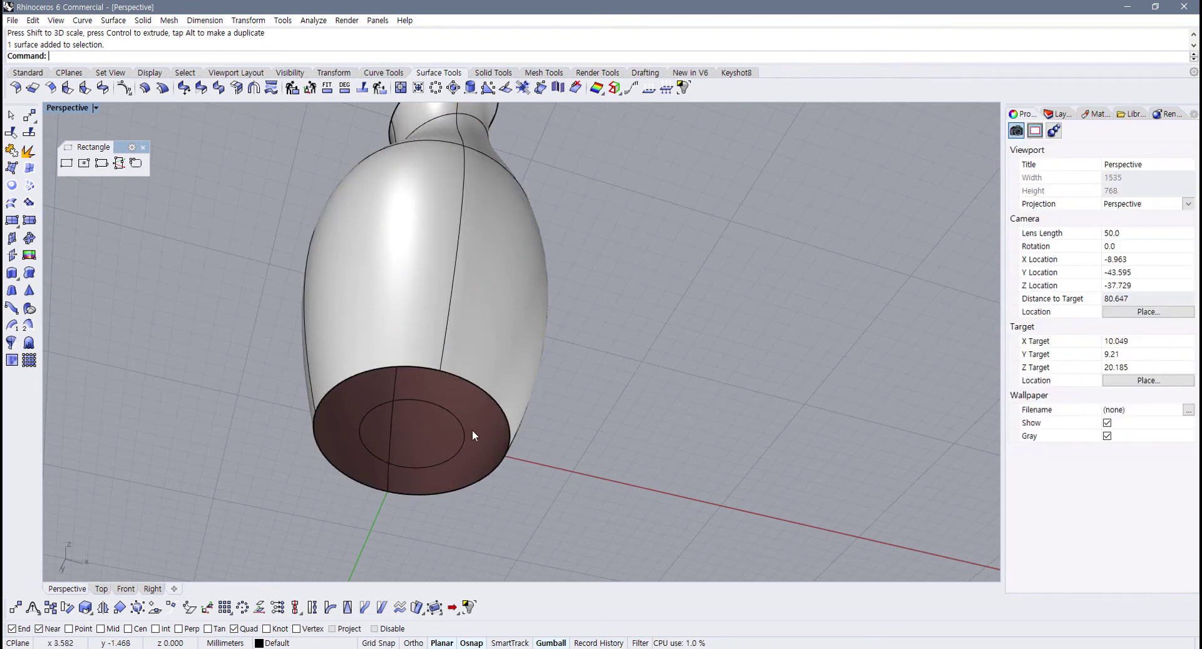
Step: Move the small base circle off-centre in the negative Y direction and scale it down further uniformly
click(462, 426)
scroll(389, 417, up, 3)
drag(360, 429, 365, 430)
click(531, 395)
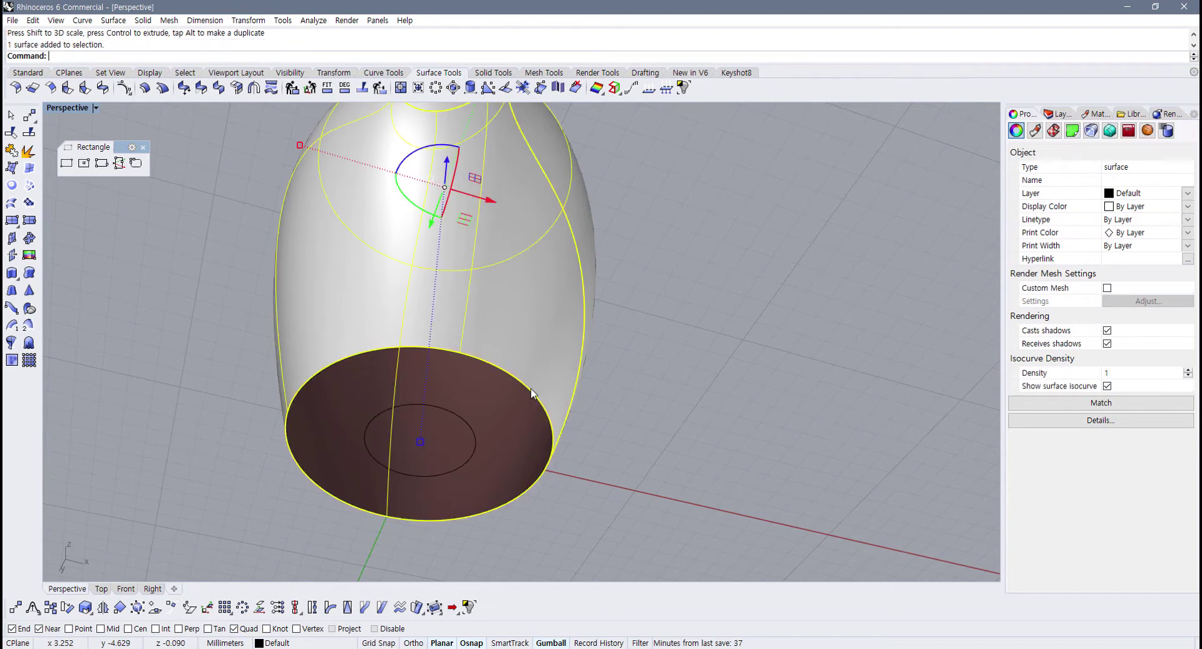
key(Escape)
click(467, 430)
right_drag(467, 430, 382, 423)
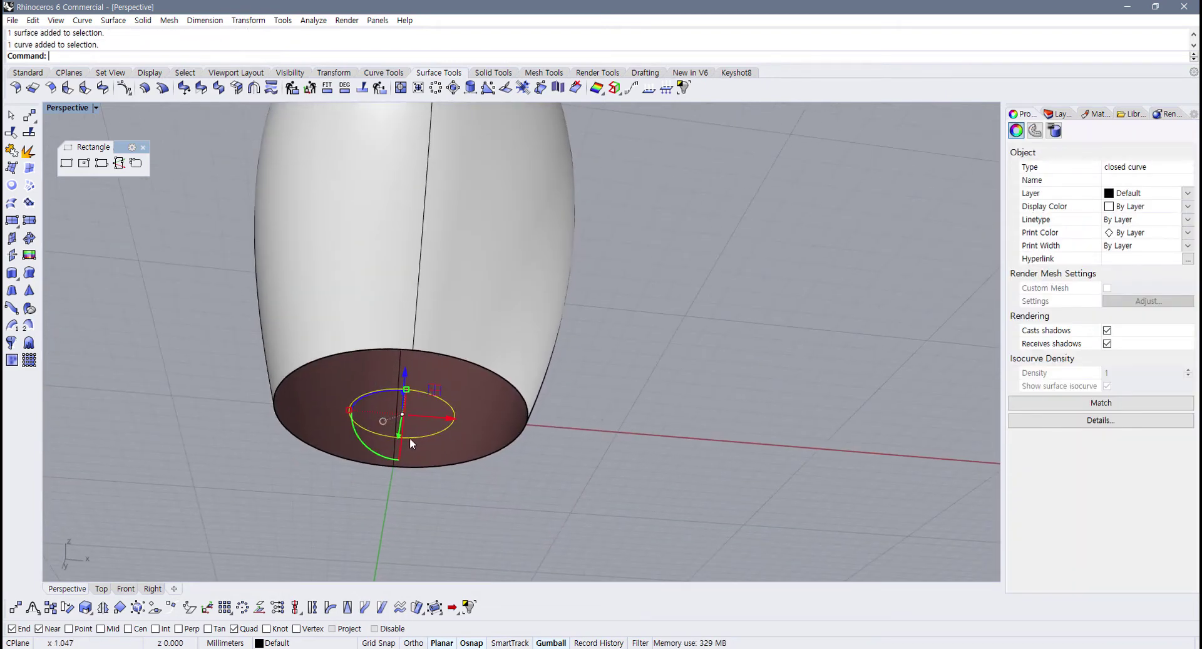
drag(397, 438, 385, 403)
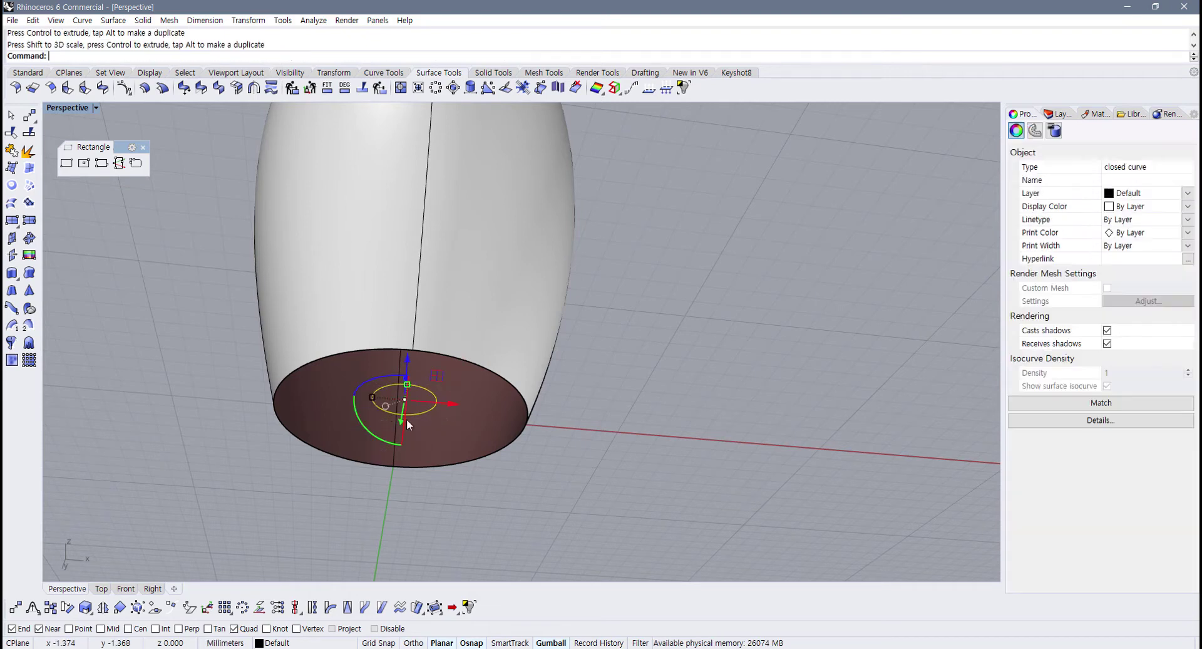
right_drag(407, 418, 464, 418)
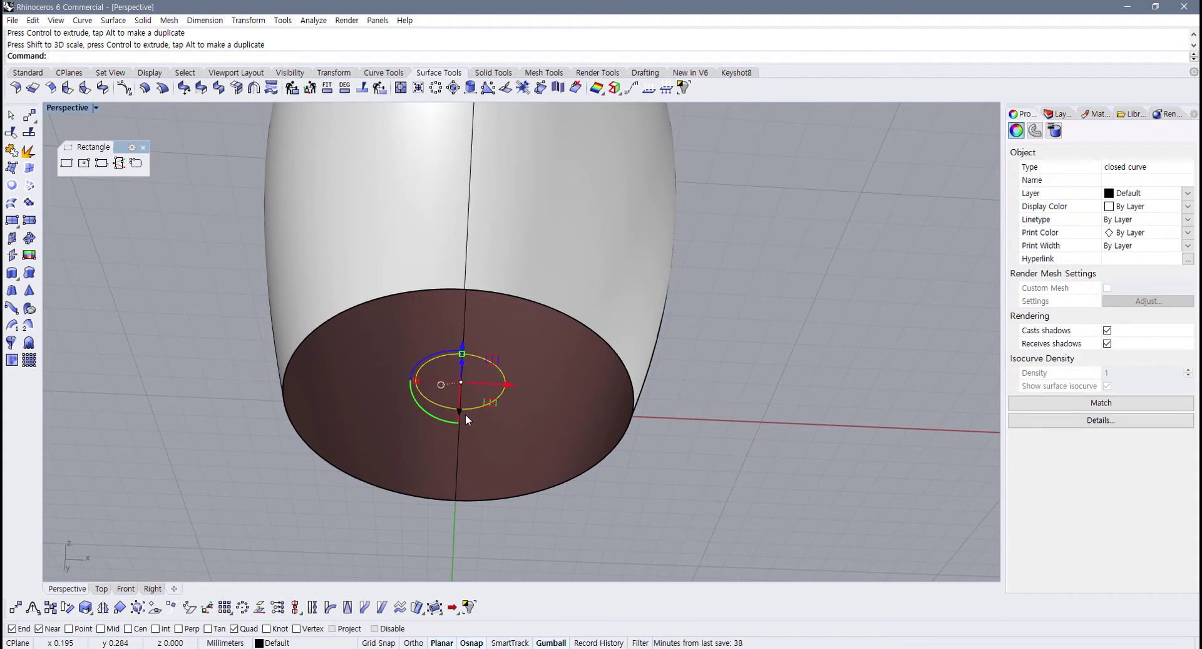
click(190, 354)
right_drag(190, 354, 232, 369)
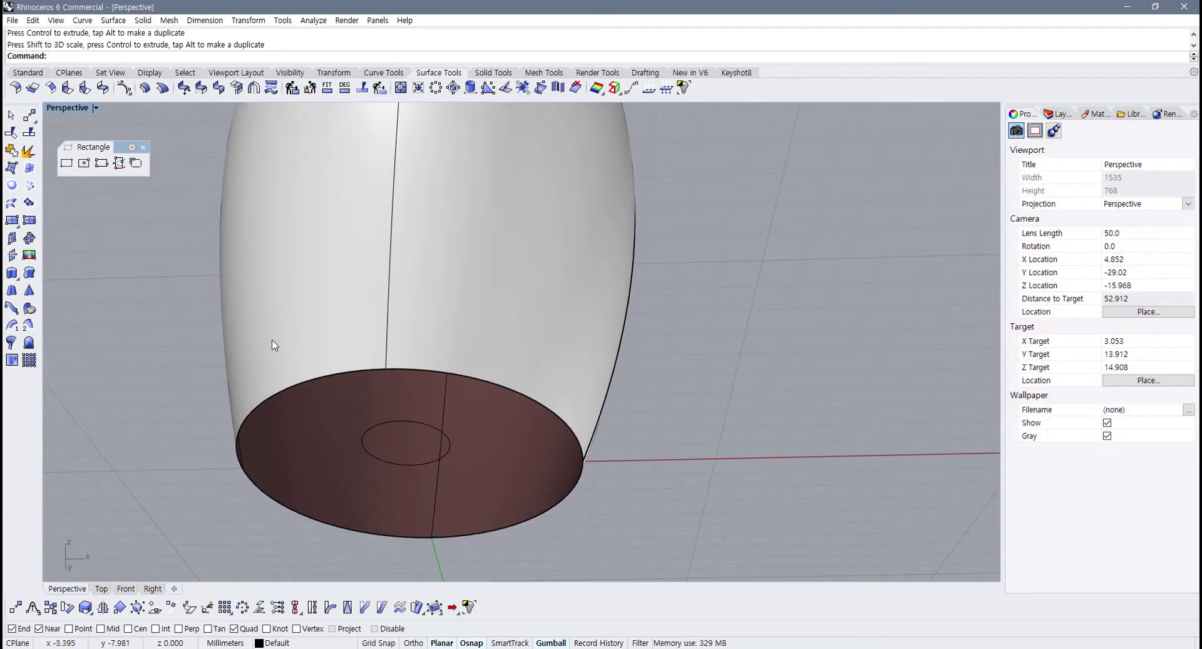
Step: Raise the small circle slightly above the base in the Front view and return to the maximized Perspective view
double_click(74, 112)
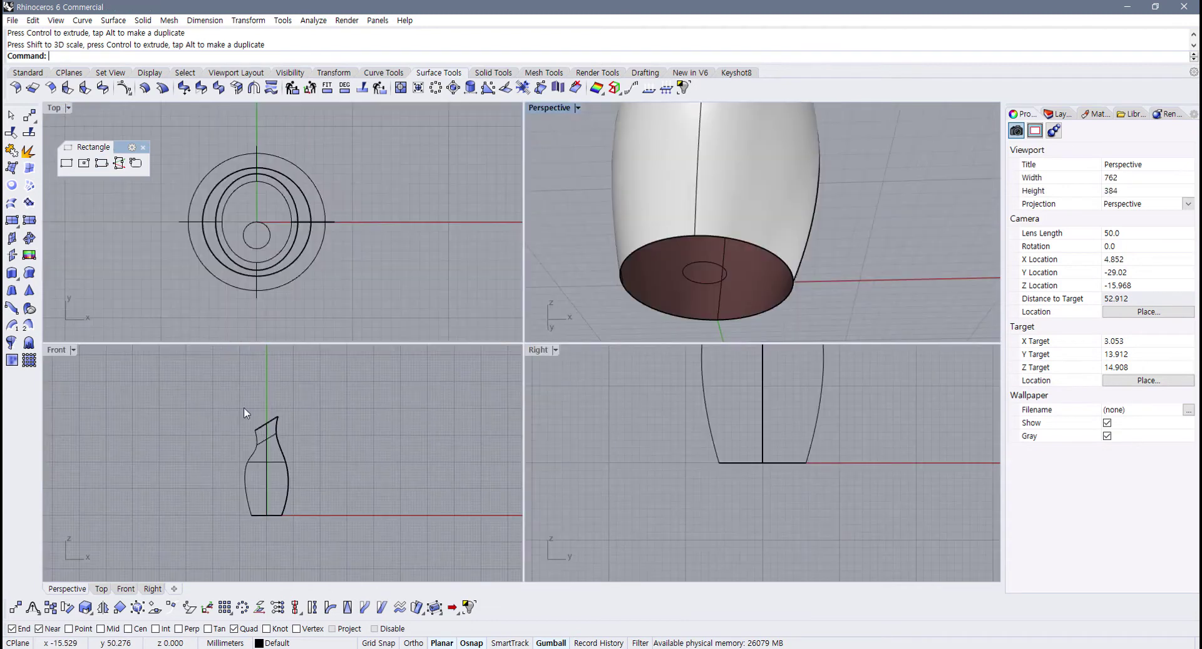
scroll(282, 506, up, 5)
scroll(221, 510, up, 4)
drag(208, 501, 401, 561)
scroll(278, 509, up, 2)
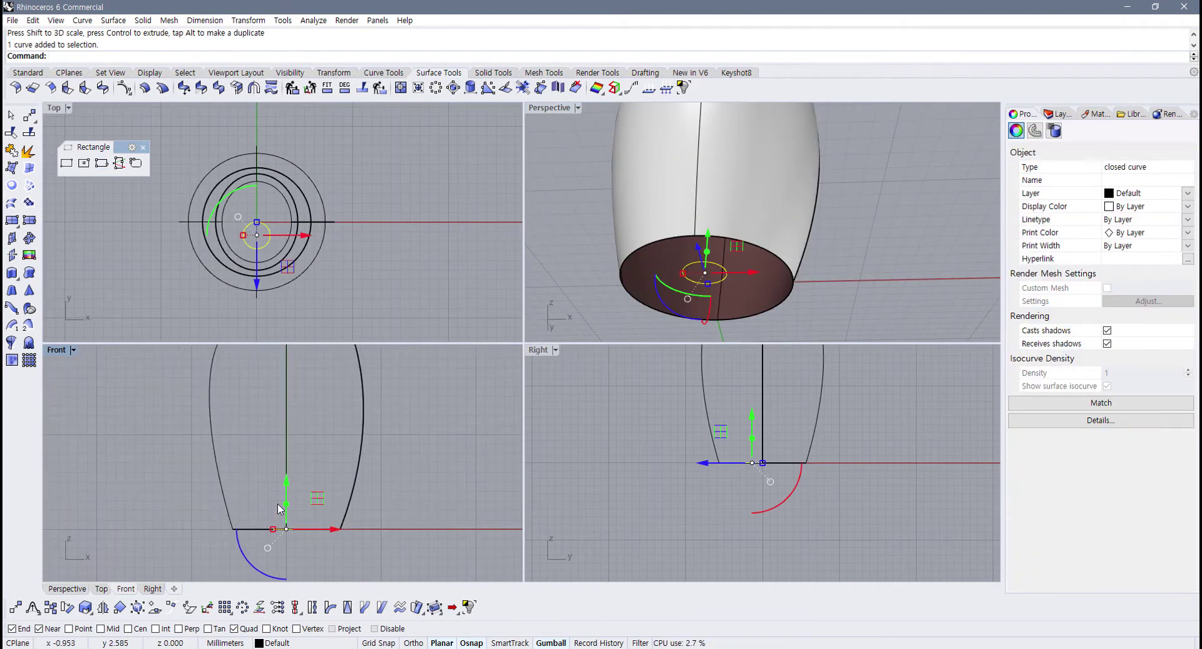
drag(287, 505, 287, 484)
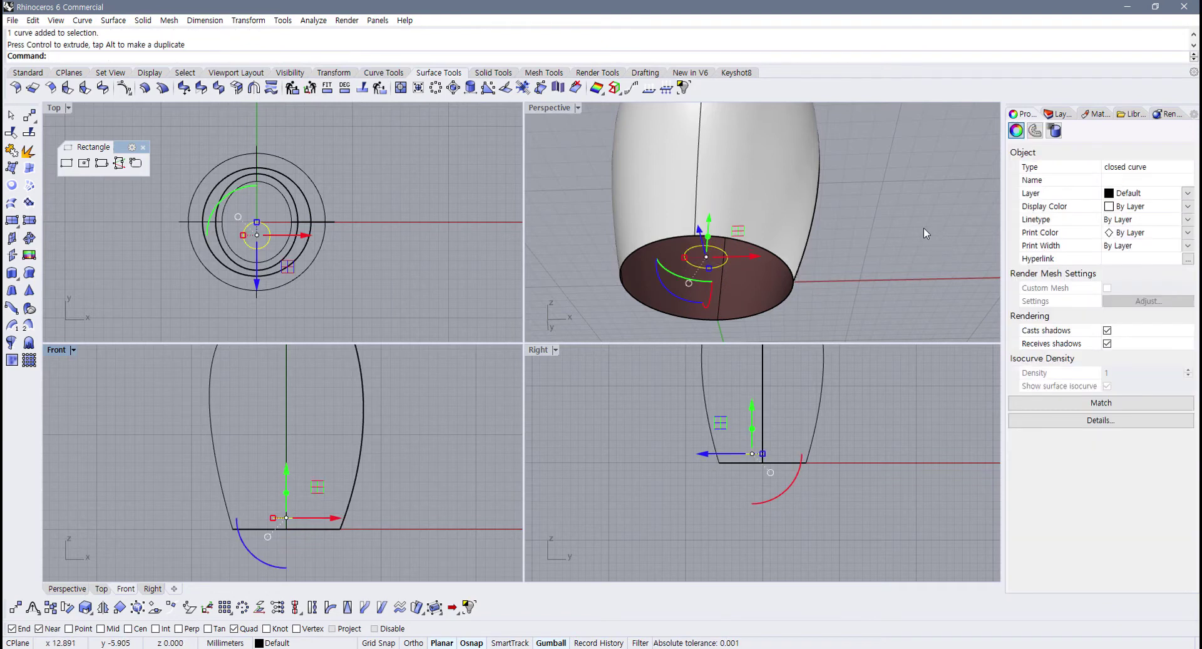
click(562, 138)
double_click(551, 109)
right_drag(491, 287, 380, 410)
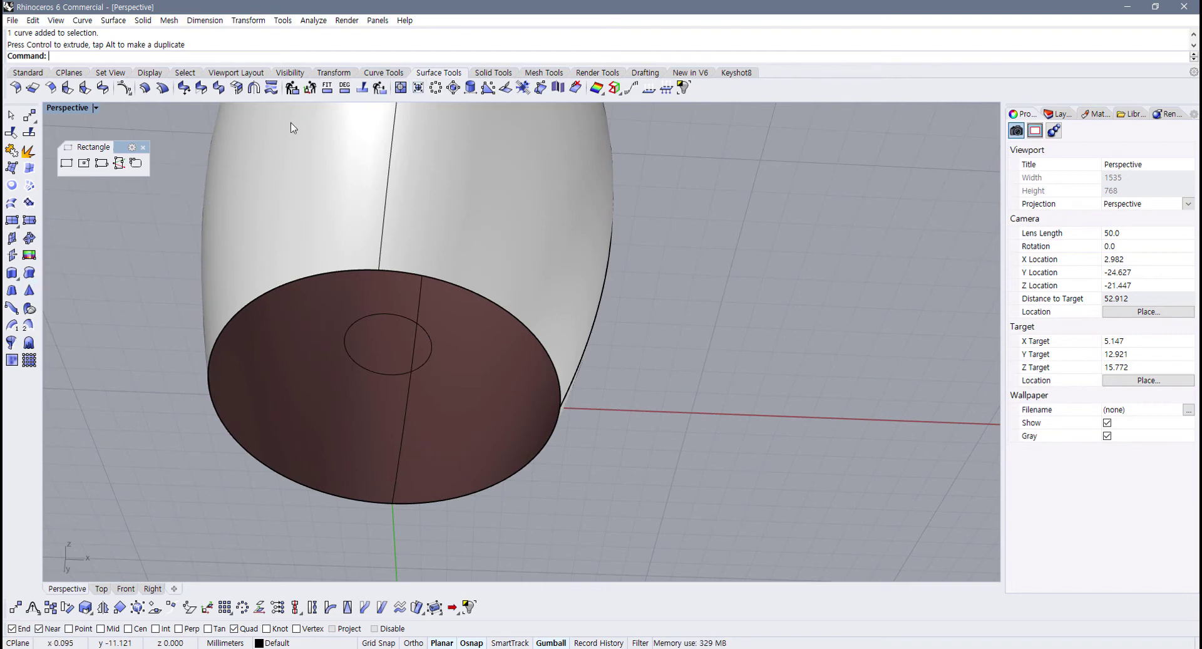
click(12, 204)
click(346, 355)
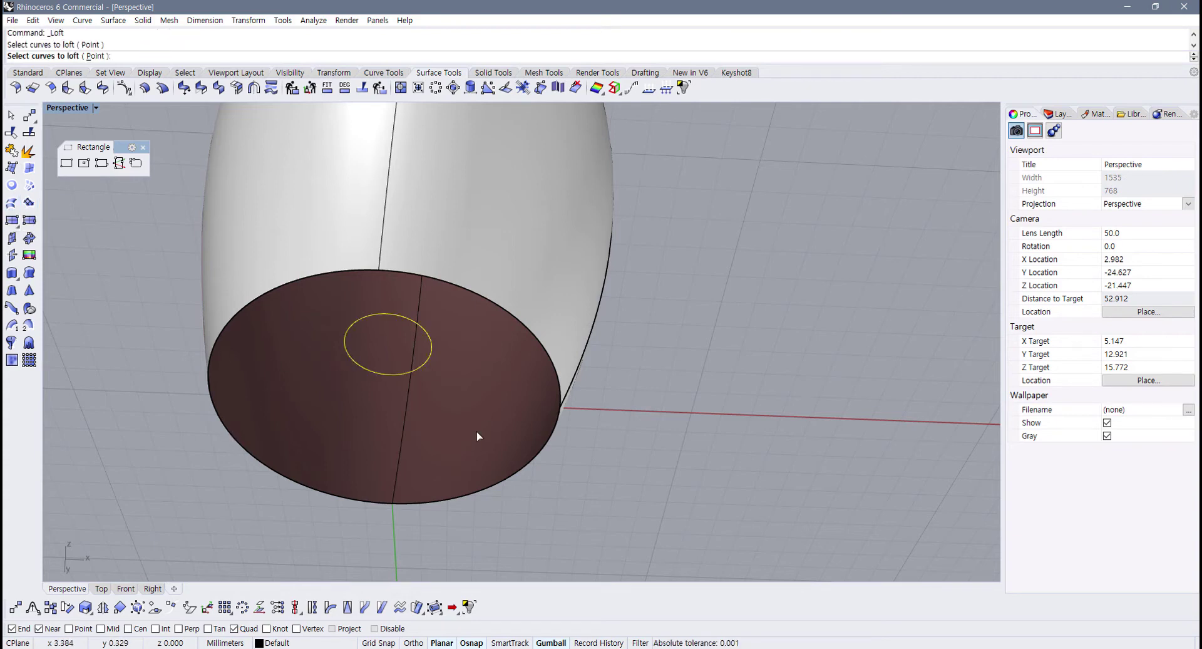
click(275, 473)
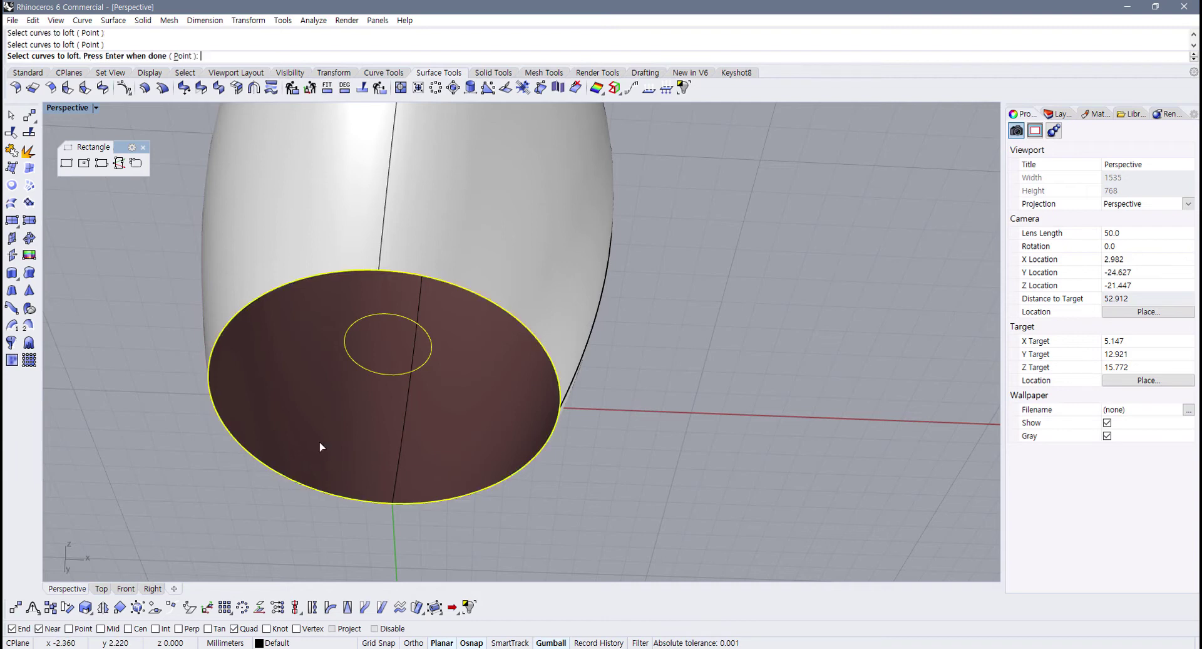
key(Return)
key(Return)
right_drag(453, 410, 392, 416)
mouse_move(572, 349)
right_down()
mouse_move(577, 335)
mouse_move(545, 351)
mouse_move(584, 355)
right_up()
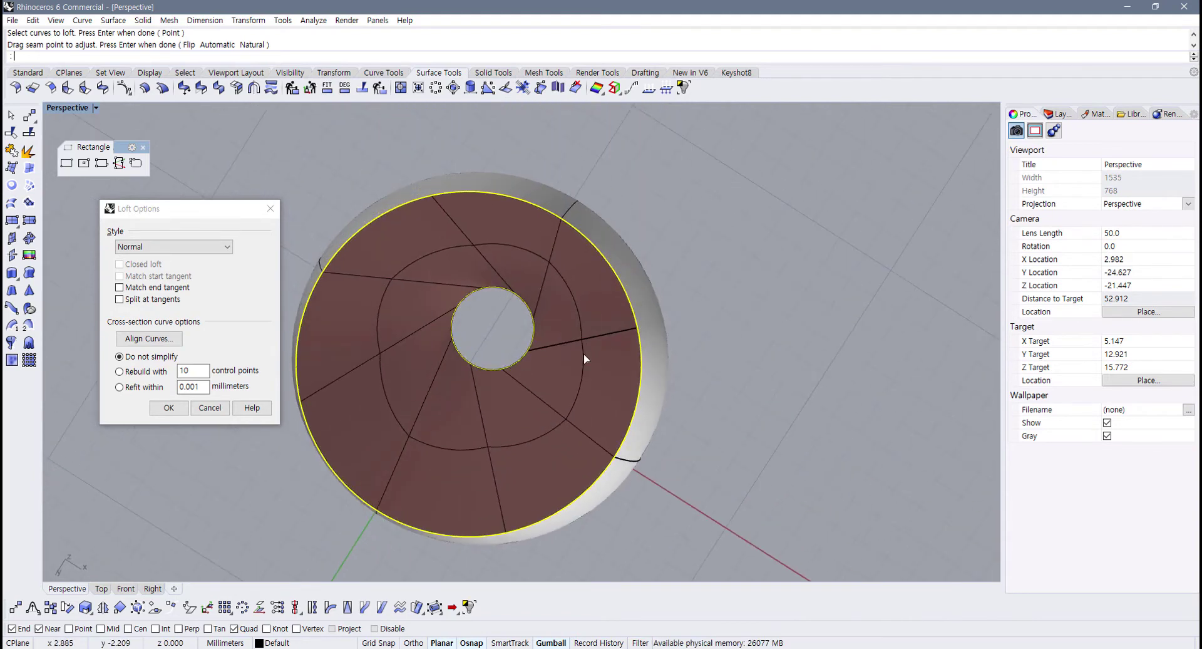
click(208, 411)
Step: Restart the loft between the off-centre small circle and the vase's base circle, up to the seam adjustment
right_click(535, 333)
click(533, 335)
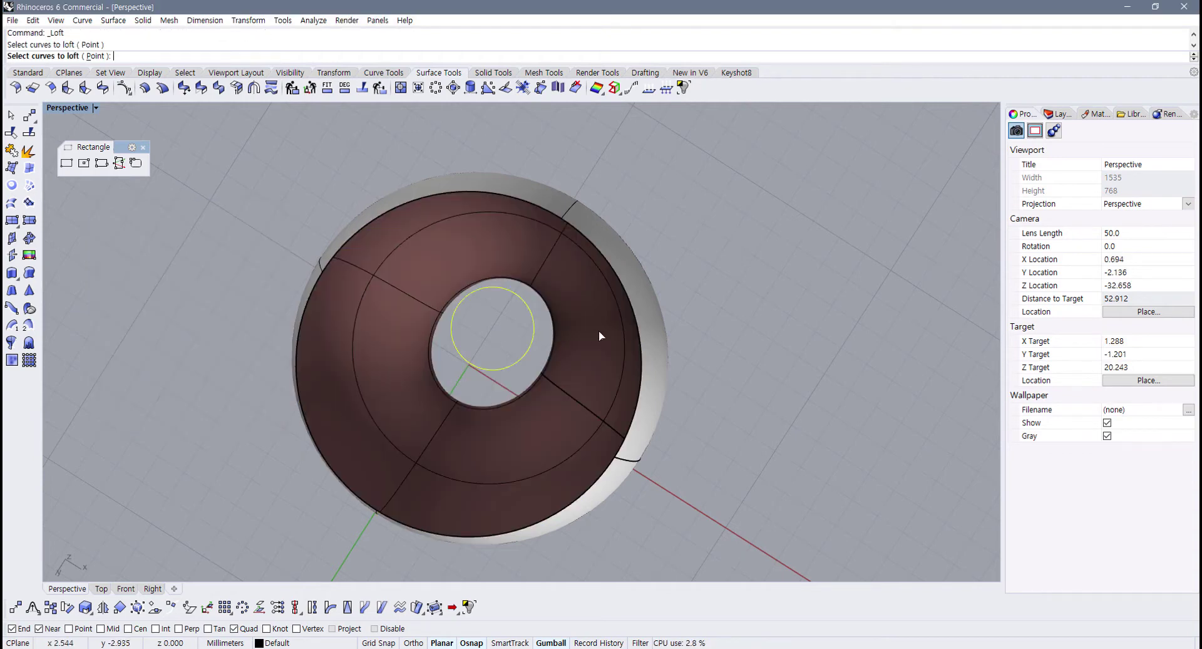
click(638, 326)
right_click(648, 338)
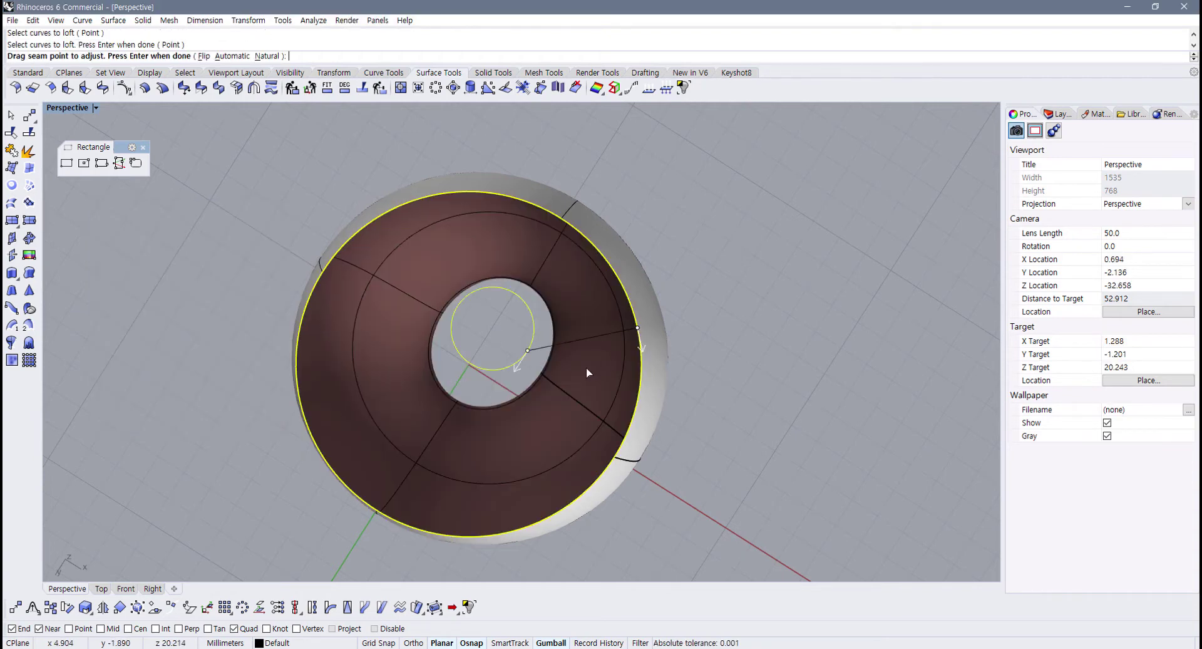
right_drag(548, 408, 539, 412)
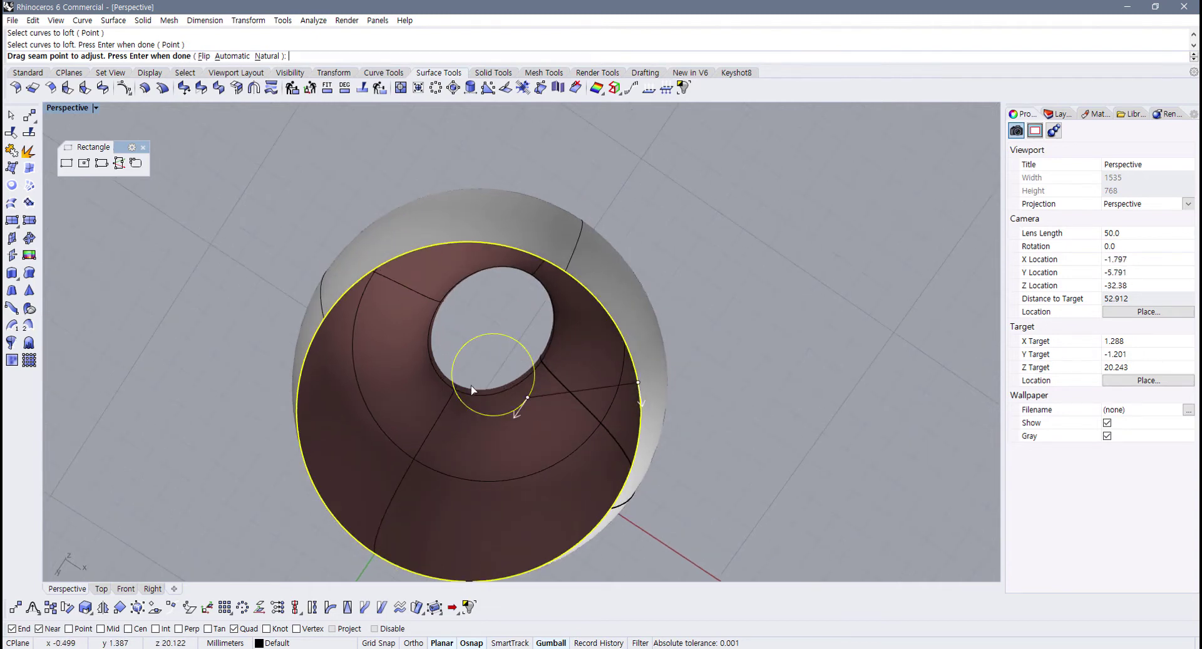
right_drag(562, 418, 603, 388)
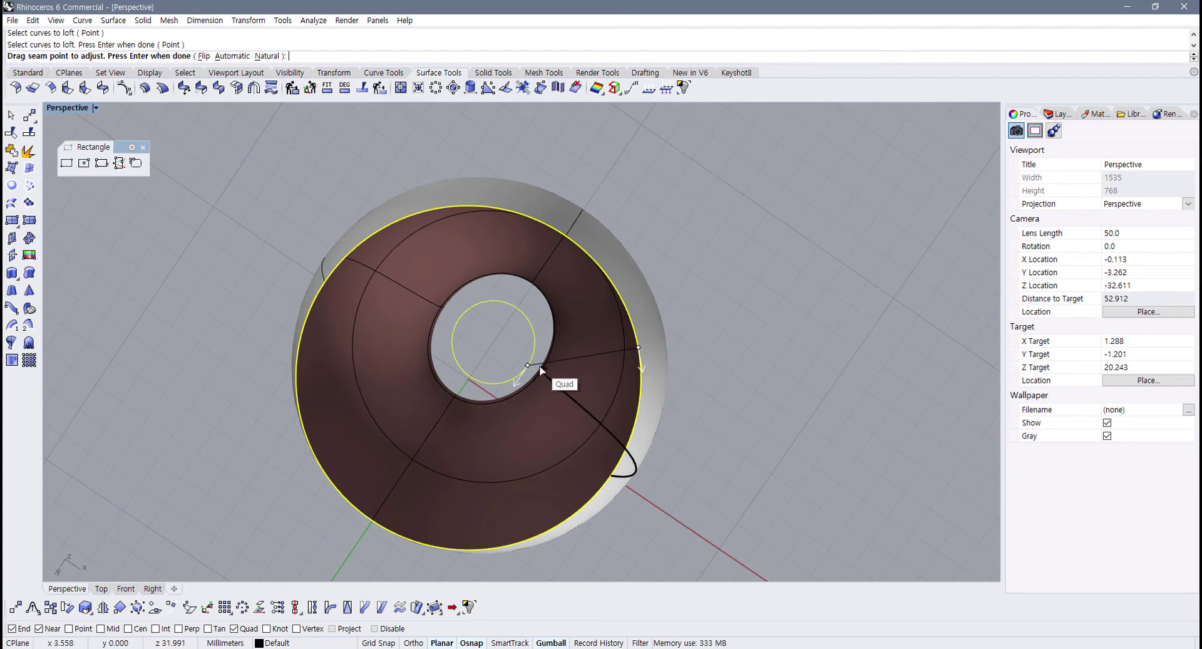
Step: Align the loft seam points of the small circle and the base circle at their quadrants in the negative Y direction
right_drag(543, 363, 528, 288)
drag(497, 275, 462, 293)
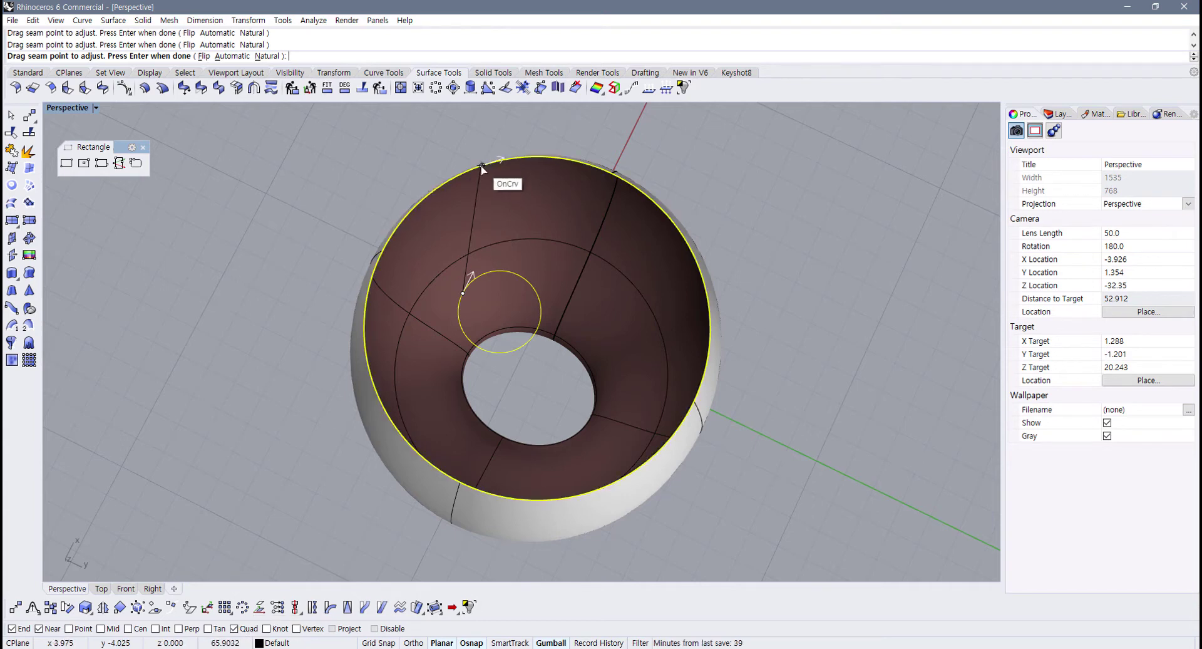
drag(481, 166, 426, 198)
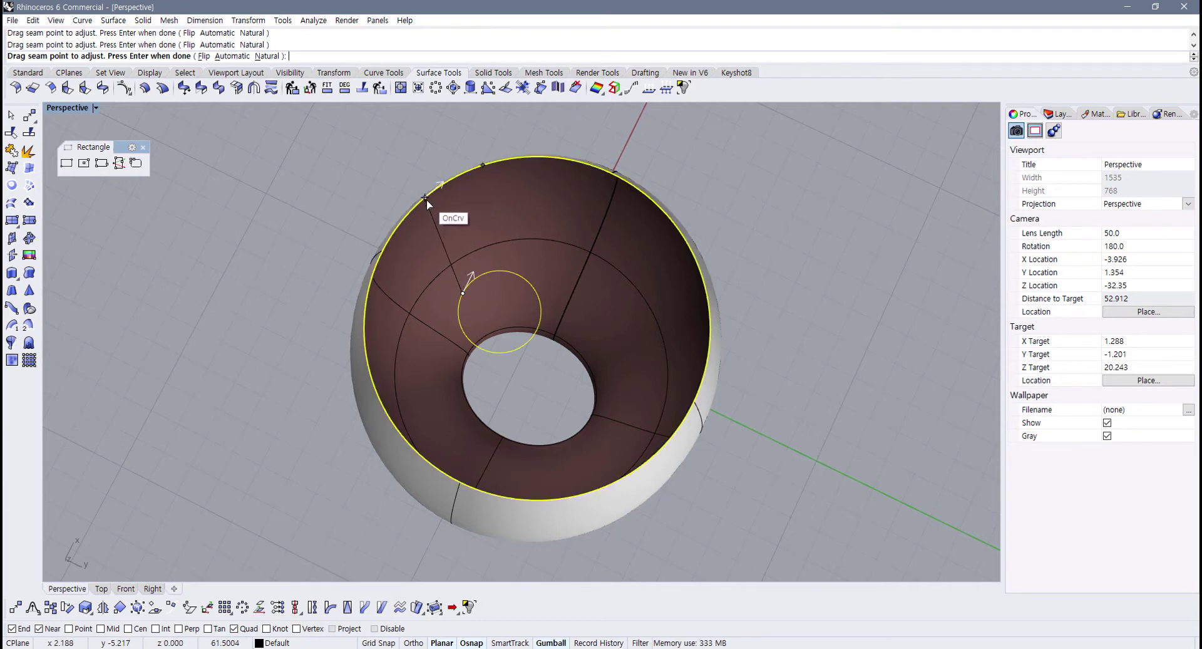
right_drag(426, 199, 424, 246)
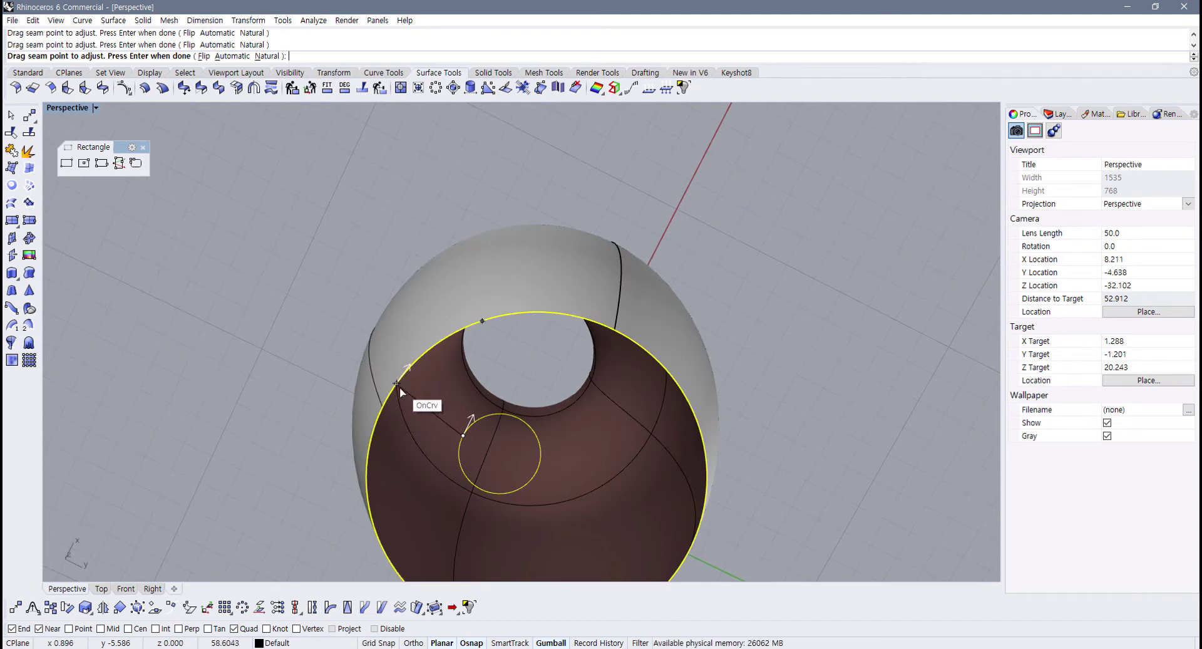
double_click(72, 110)
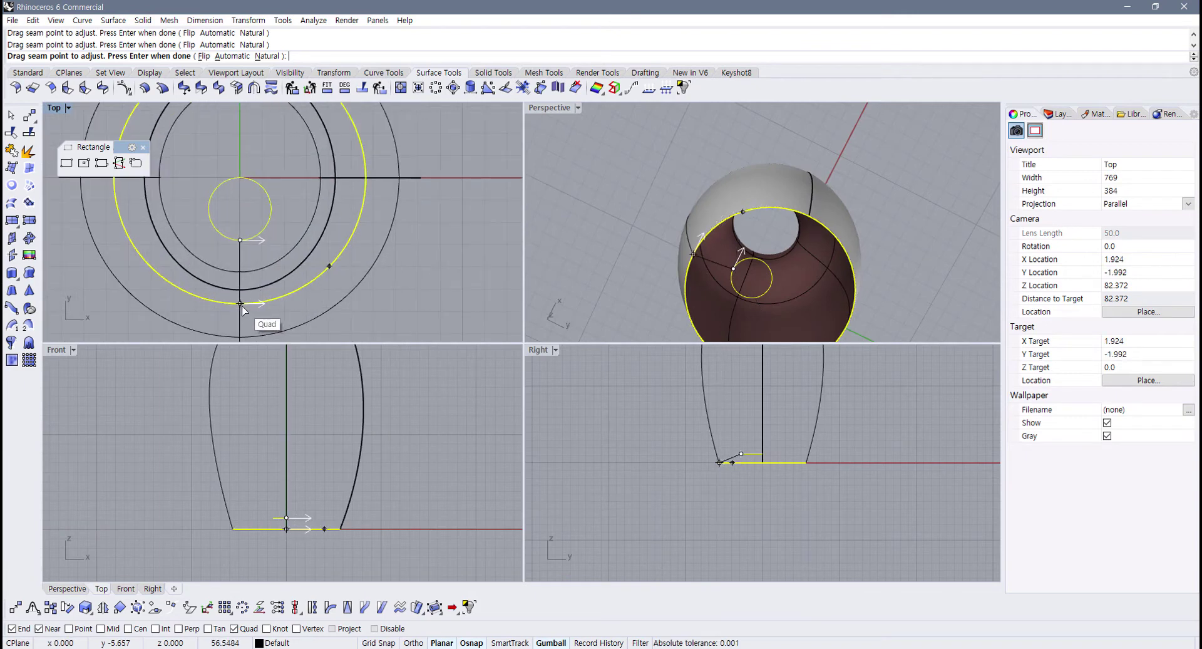
click(243, 306)
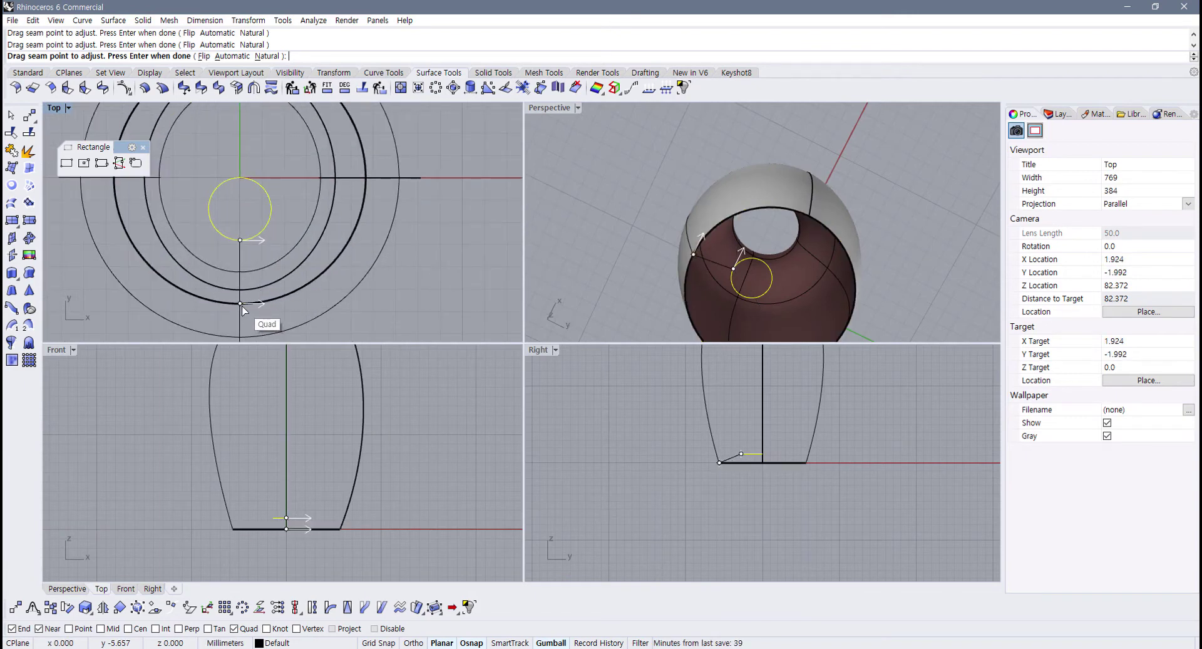
Step: Preview the Normal-style loft with the aligned seams and cancel it
right_click(268, 288)
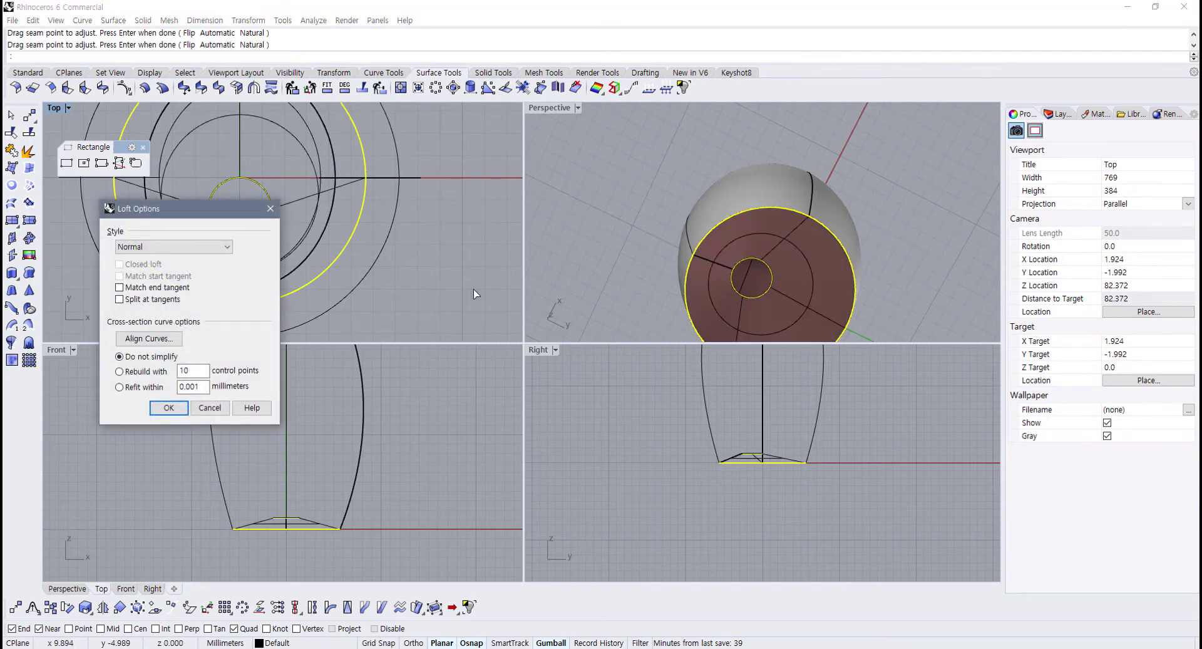
right_drag(666, 278, 717, 275)
scroll(713, 541, up, 2)
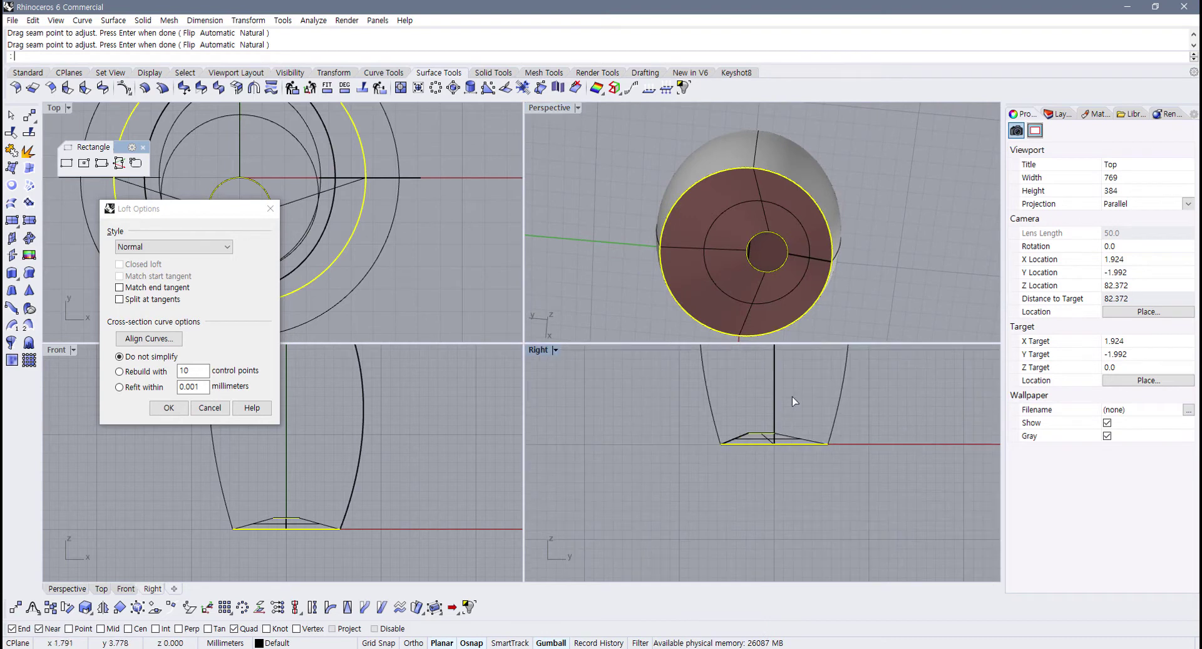
click(209, 408)
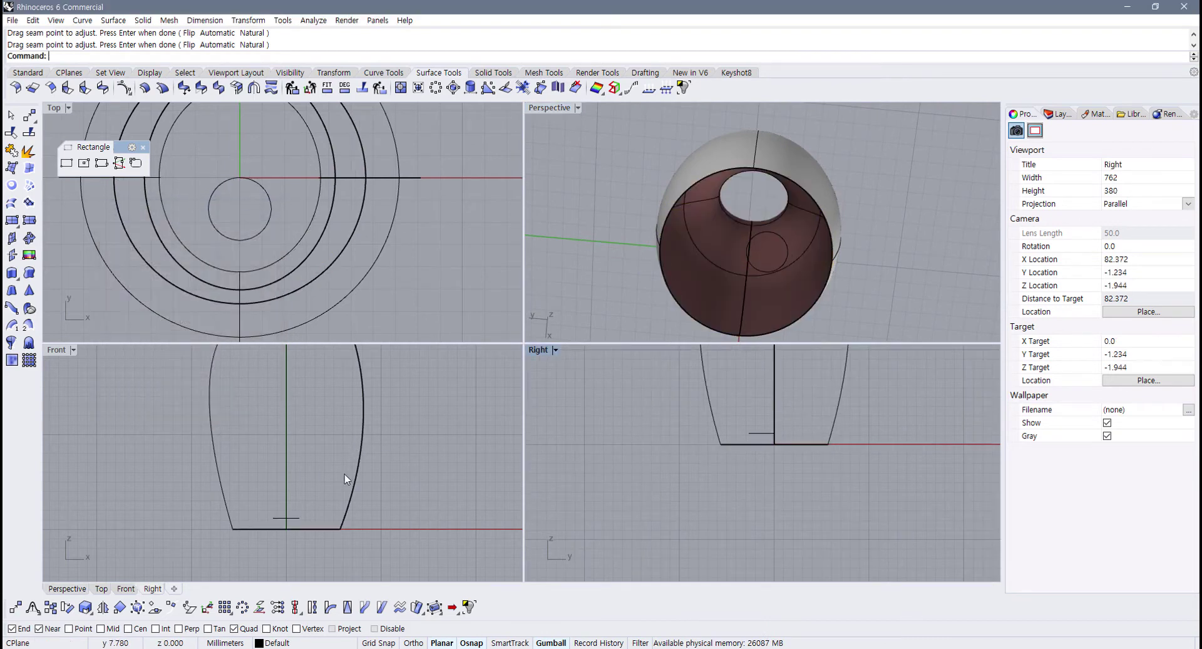
Step: Undo the small circle's changes back to its position centred on the vase axis and raise it slightly above the base
key(ctrl+z)
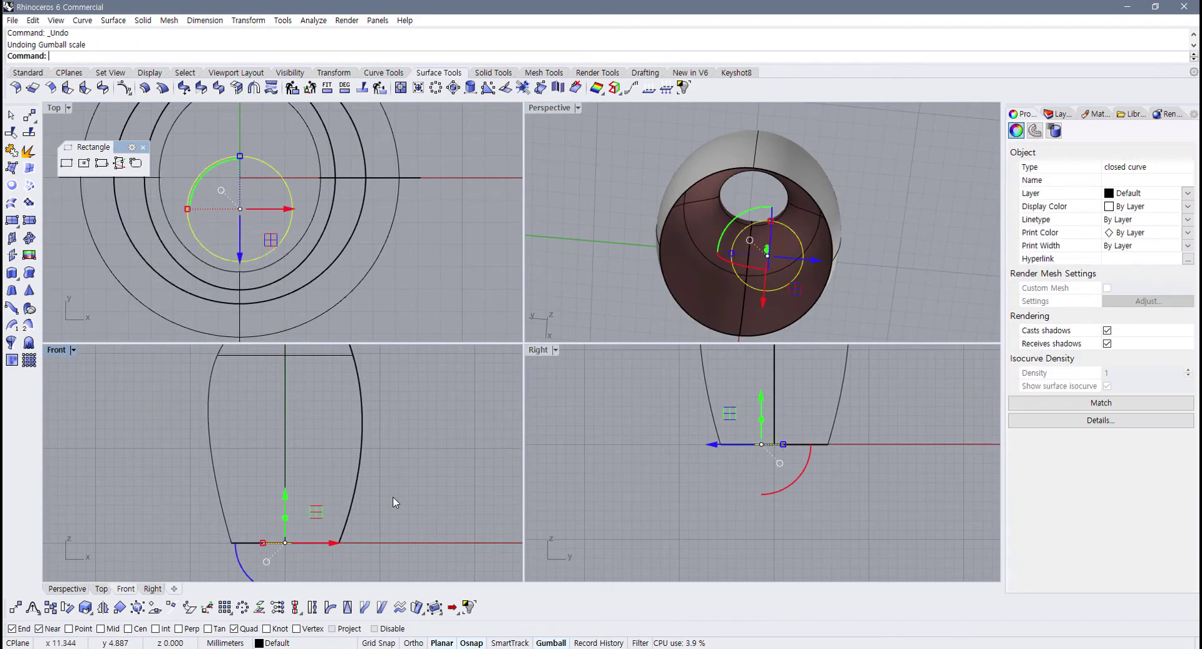
key(ctrl+z)
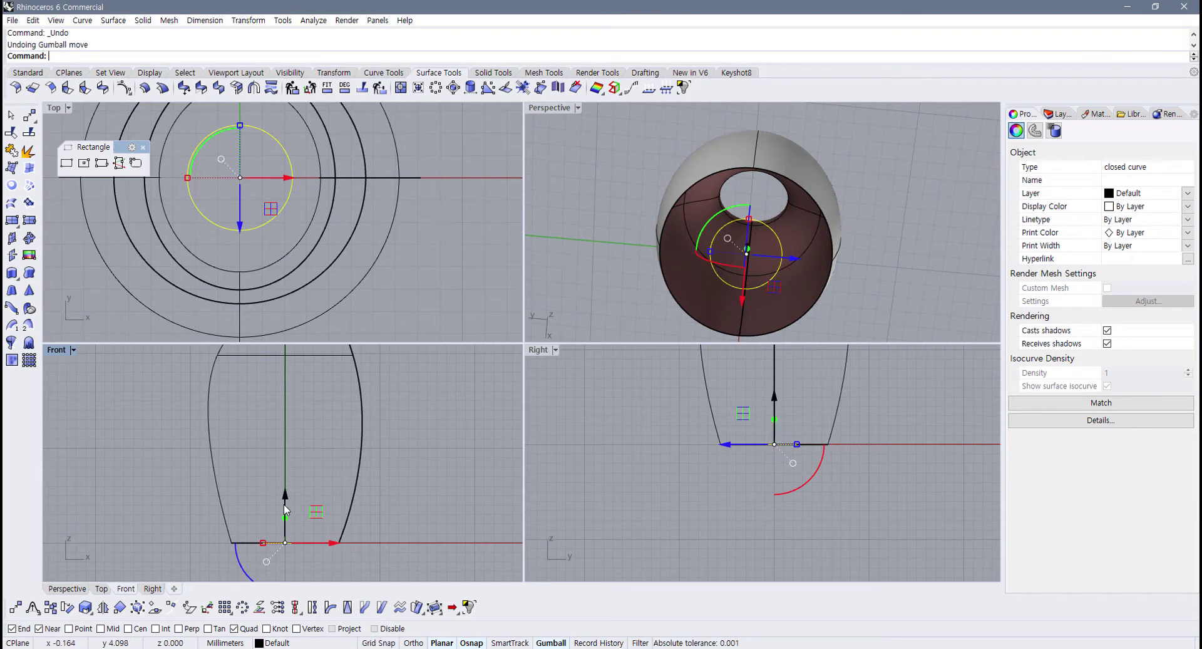
drag(285, 508, 268, 240)
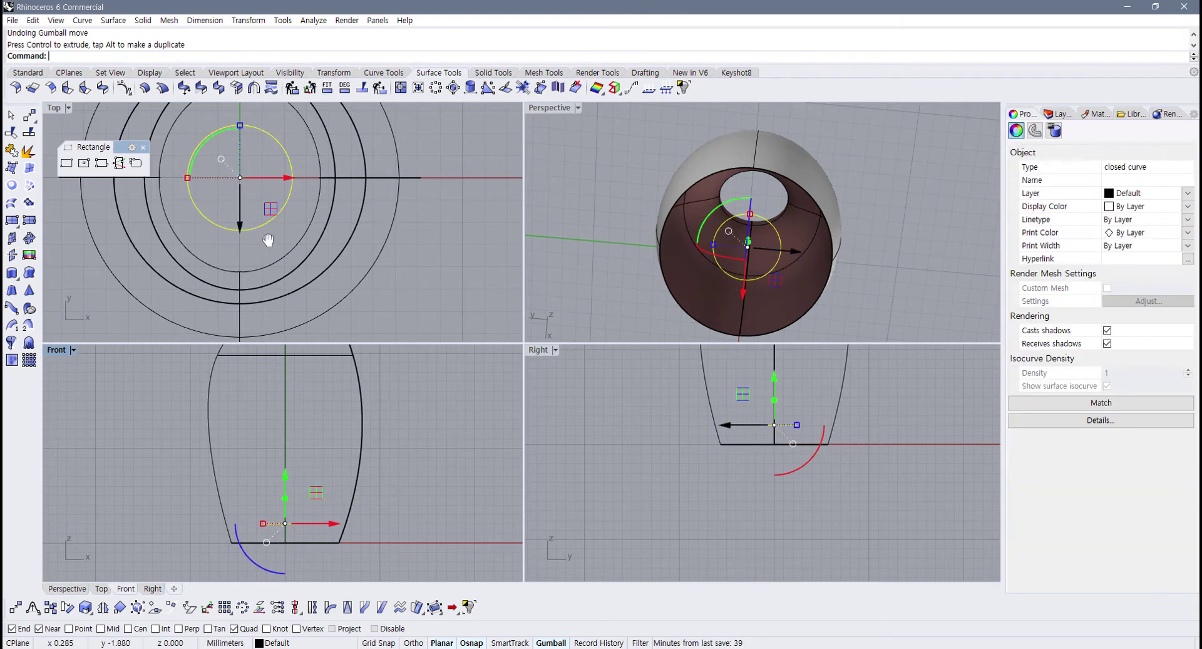
Step: Scale the centred circle down uniformly to slightly less than half its size and lower it a little towards the base
right_drag(268, 240, 292, 263)
shift+drag(211, 202, 243, 205)
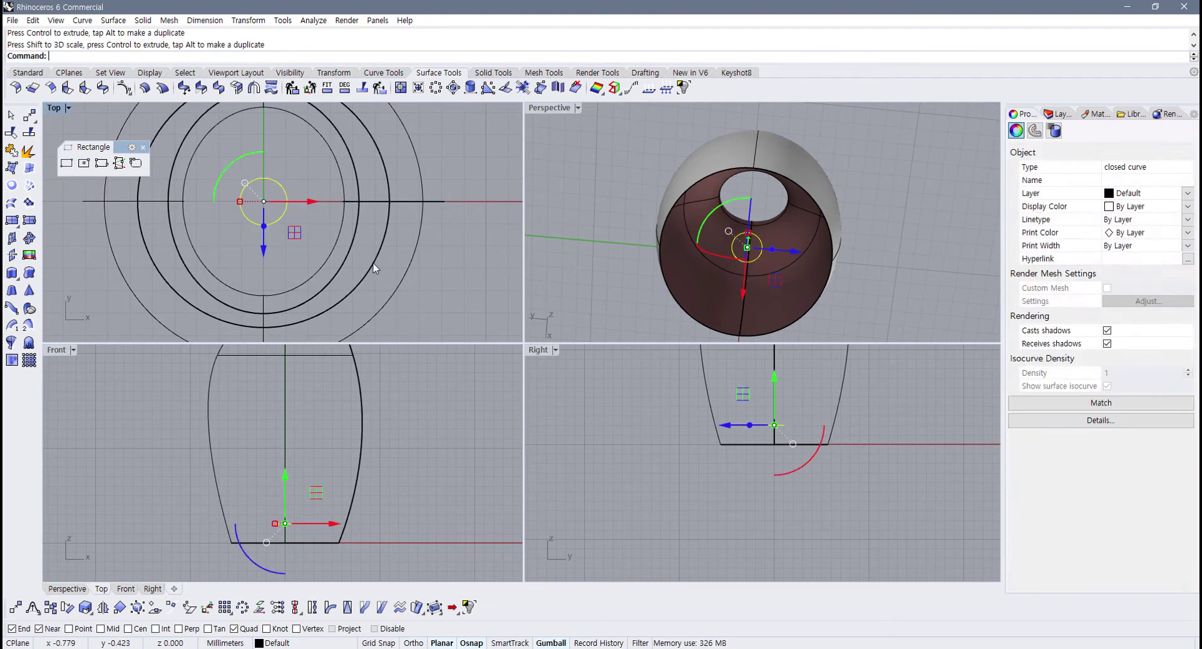
drag(286, 474, 285, 480)
click(432, 272)
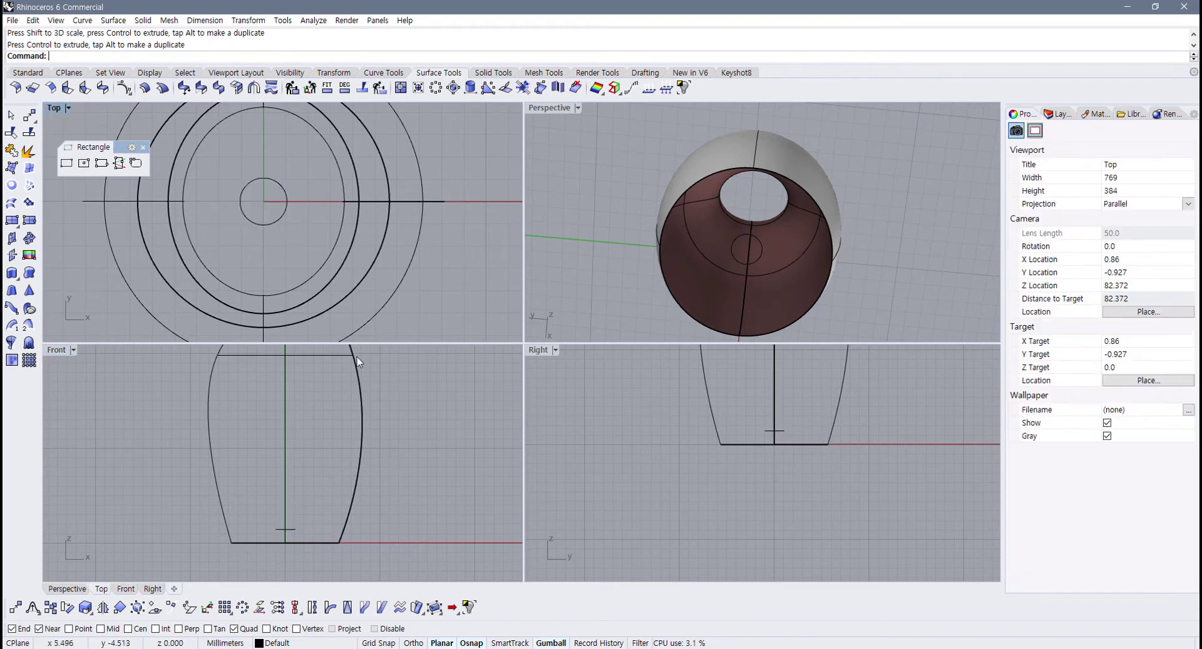
scroll(283, 543, up, 2)
click(294, 520)
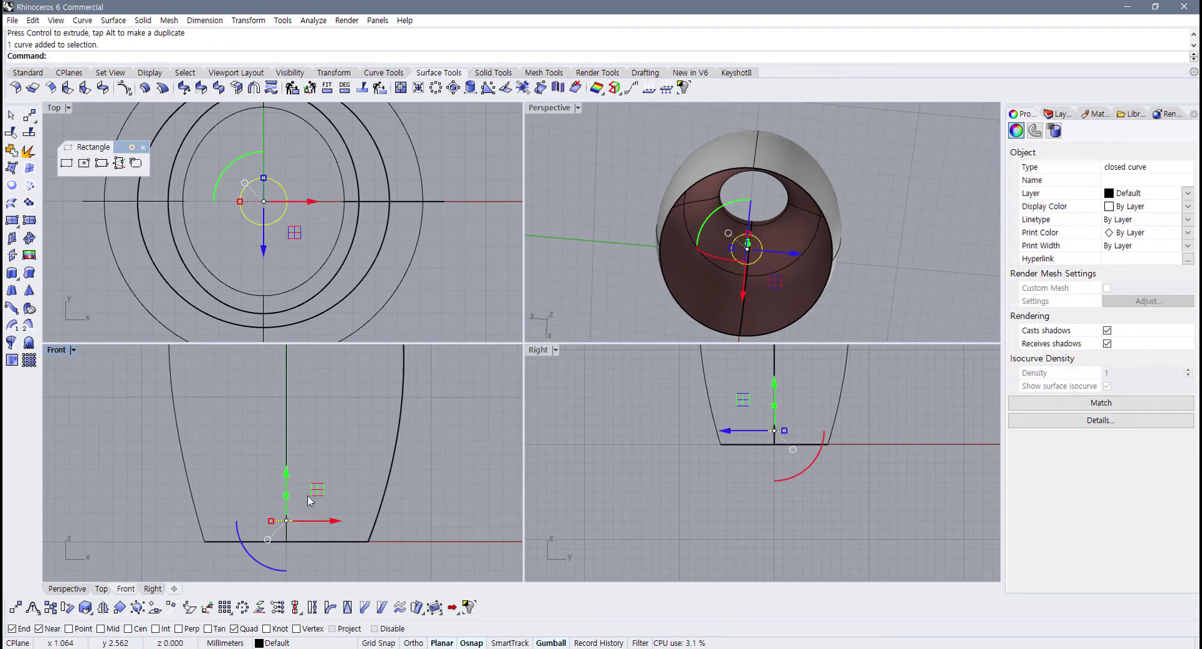
click(594, 292)
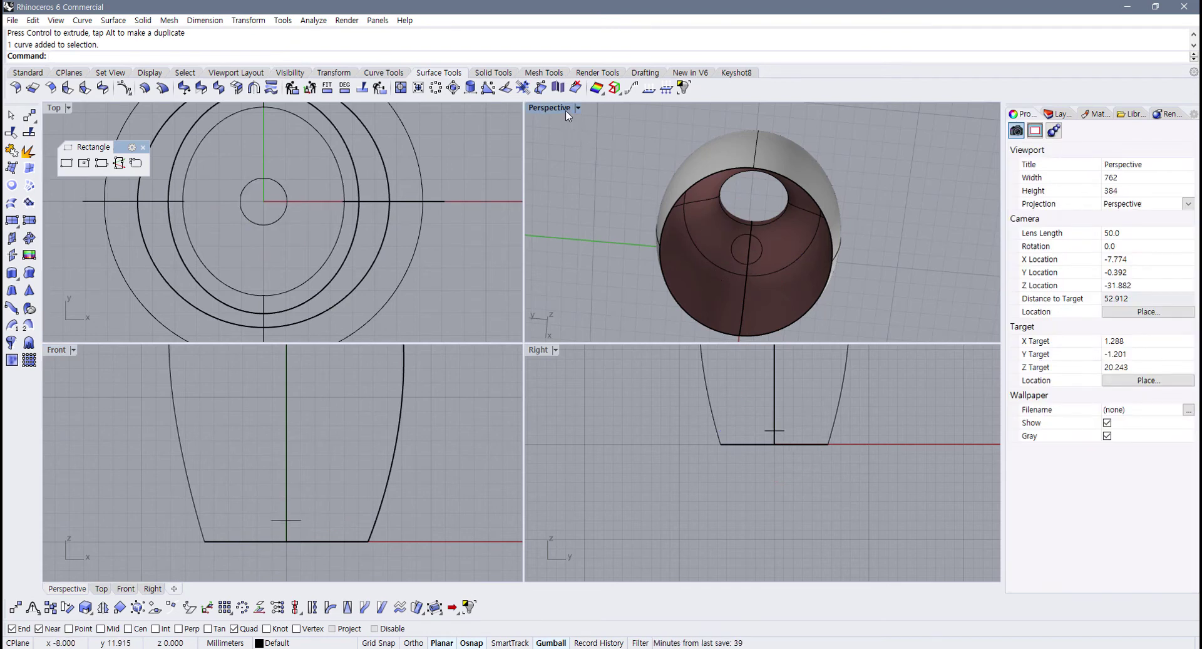
Step: Loft the centred small circle to the vase's base circle with the default seams, Normal style and Do not simplify
click(16, 204)
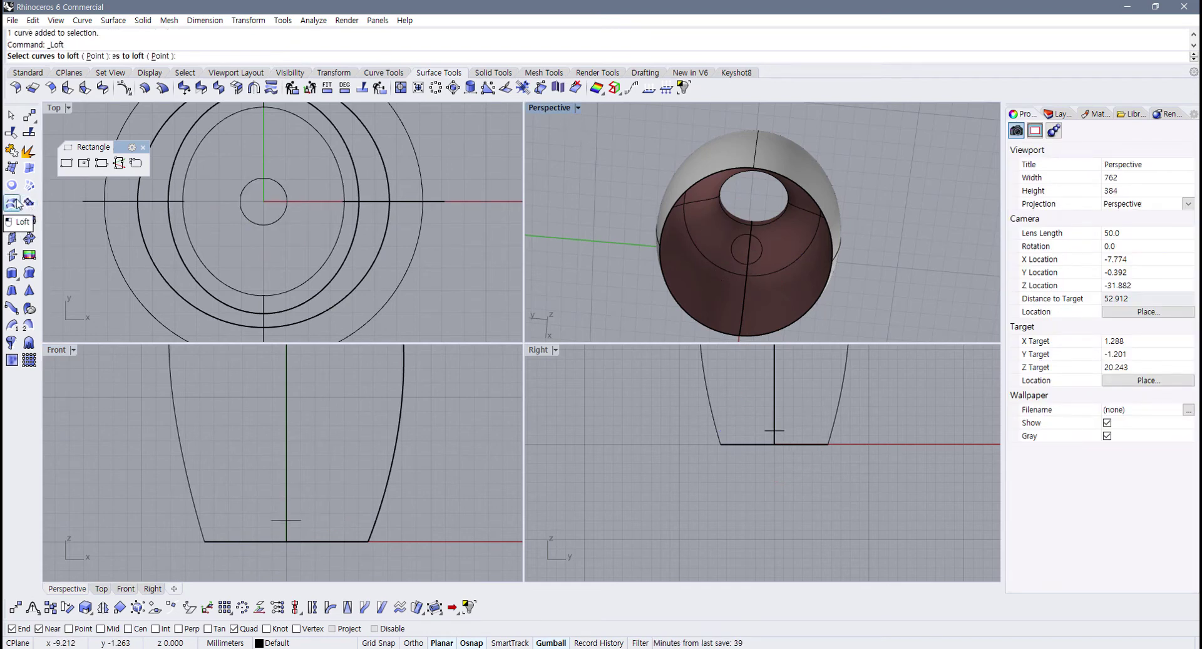
click(732, 254)
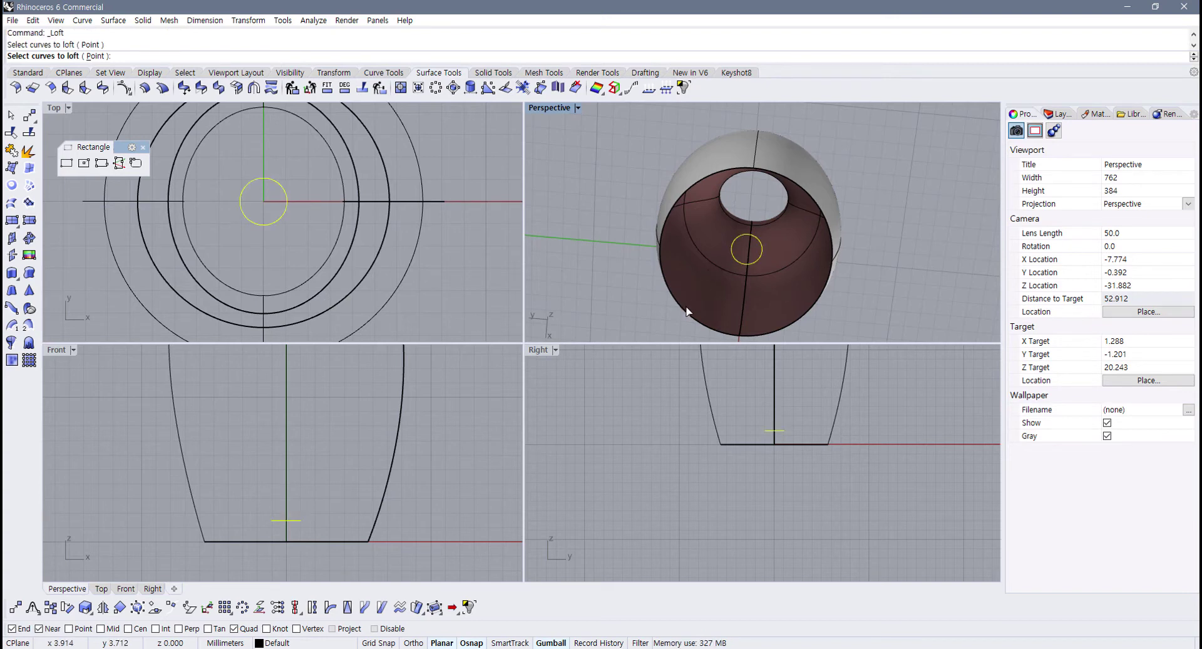
click(689, 314)
key(Return)
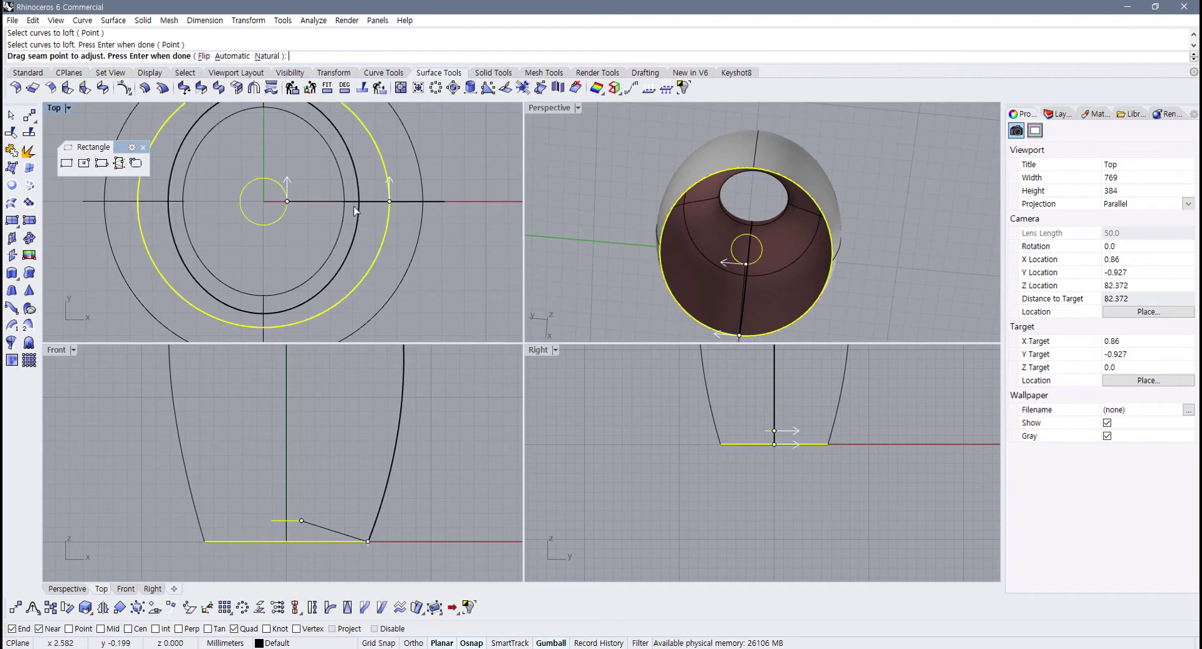
scroll(315, 225, down, 3)
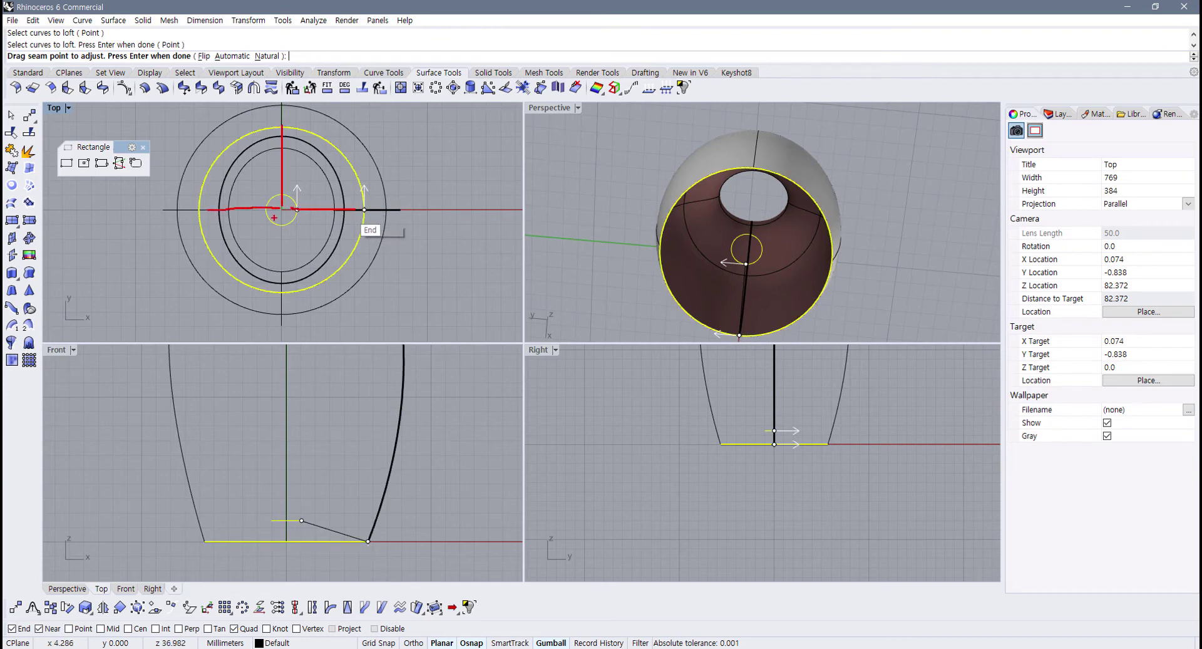
key(Escape)
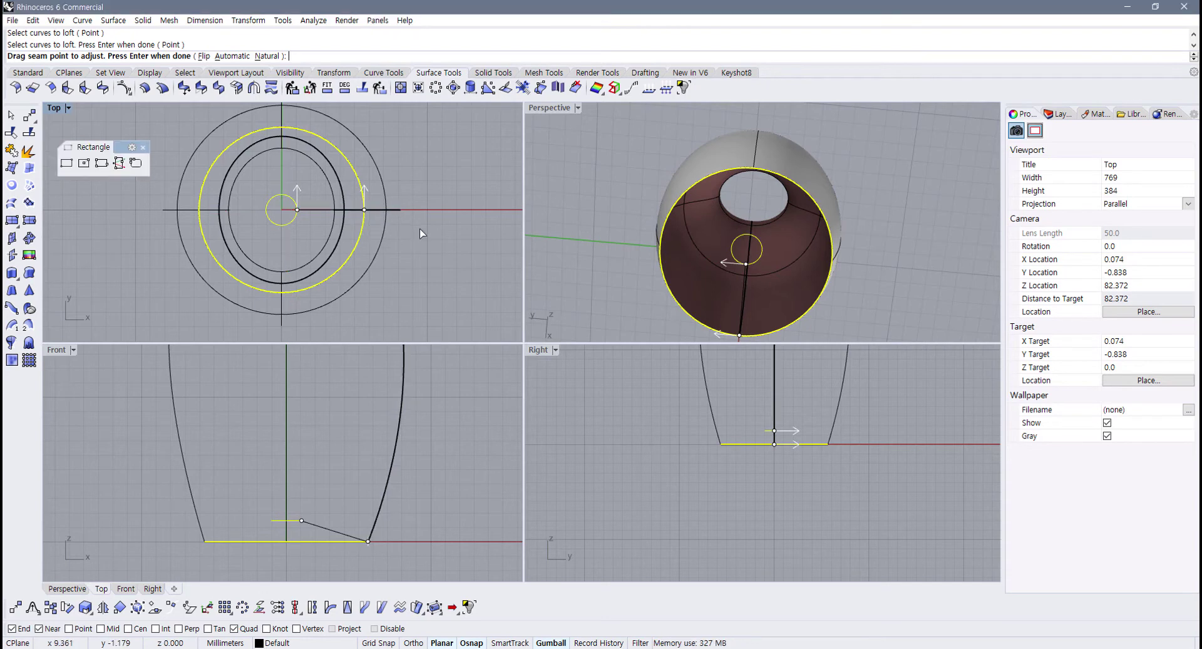
right_click(420, 227)
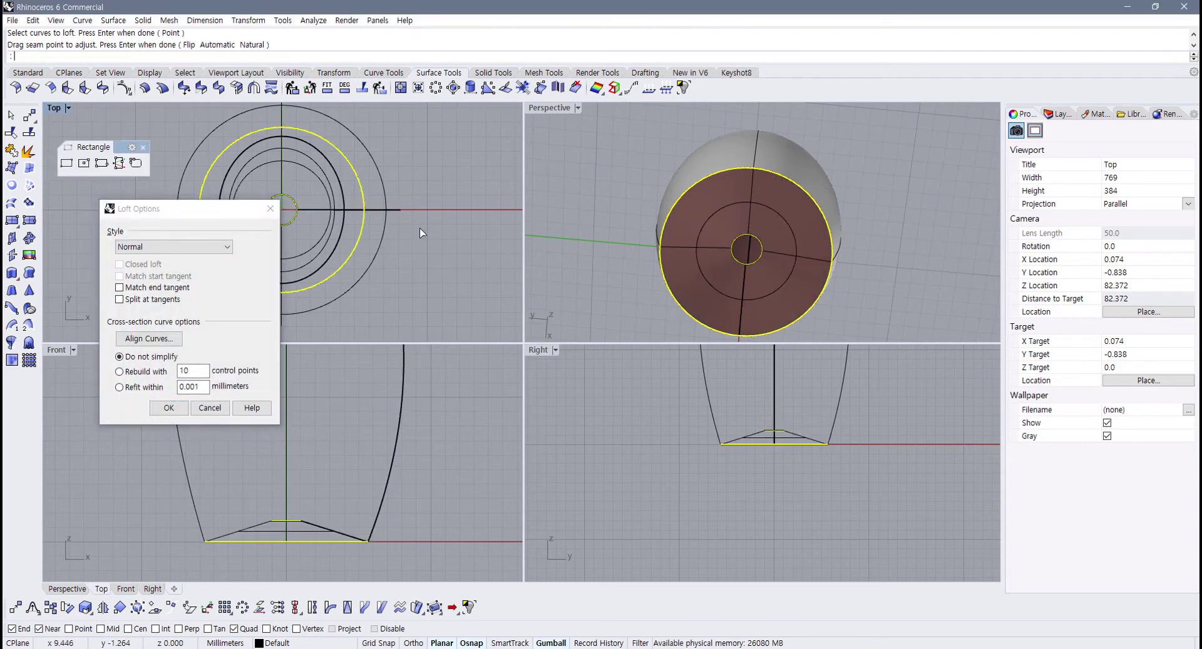
key(Return)
Step: Inspect the vase's underside in the maximized Perspective view and delete the lofted bottom surface
double_click(550, 107)
right_drag(464, 261, 357, 344)
scroll(317, 400, up, 3)
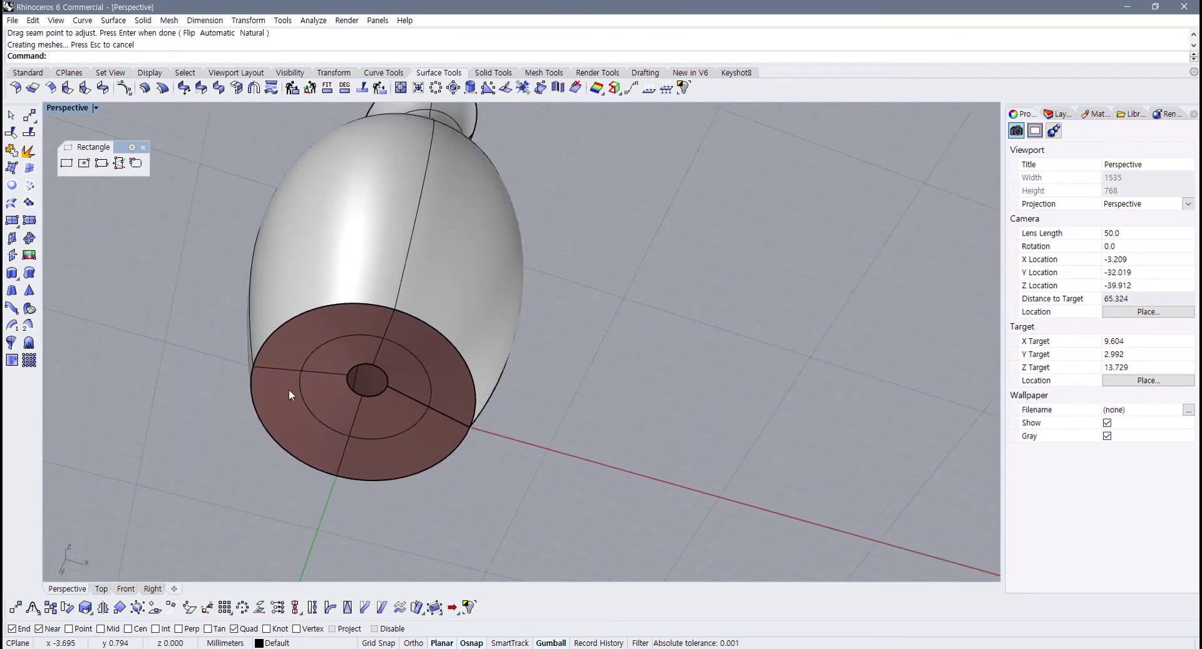
scroll(366, 371, up, 3)
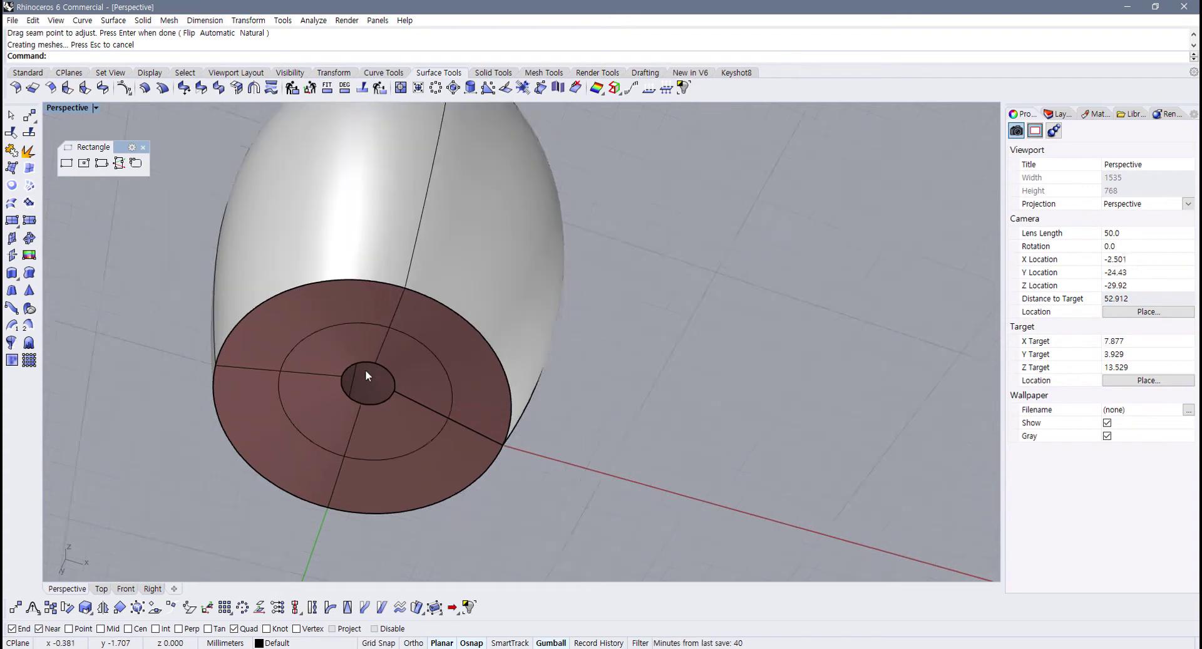
click(300, 370)
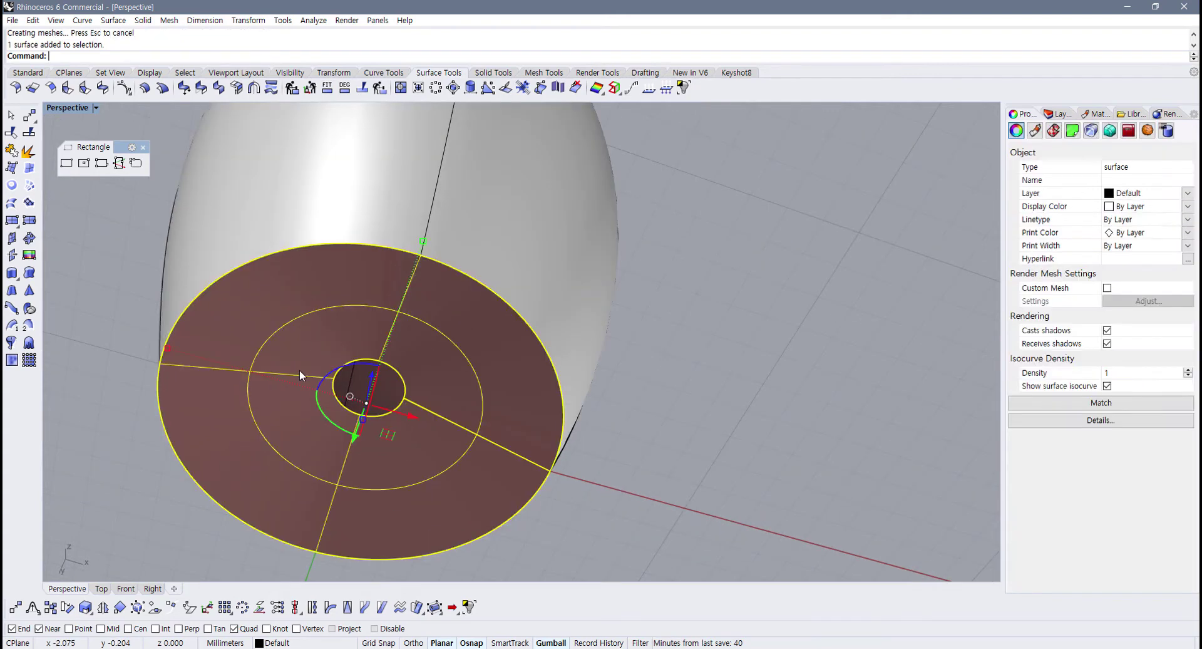
key(Delete)
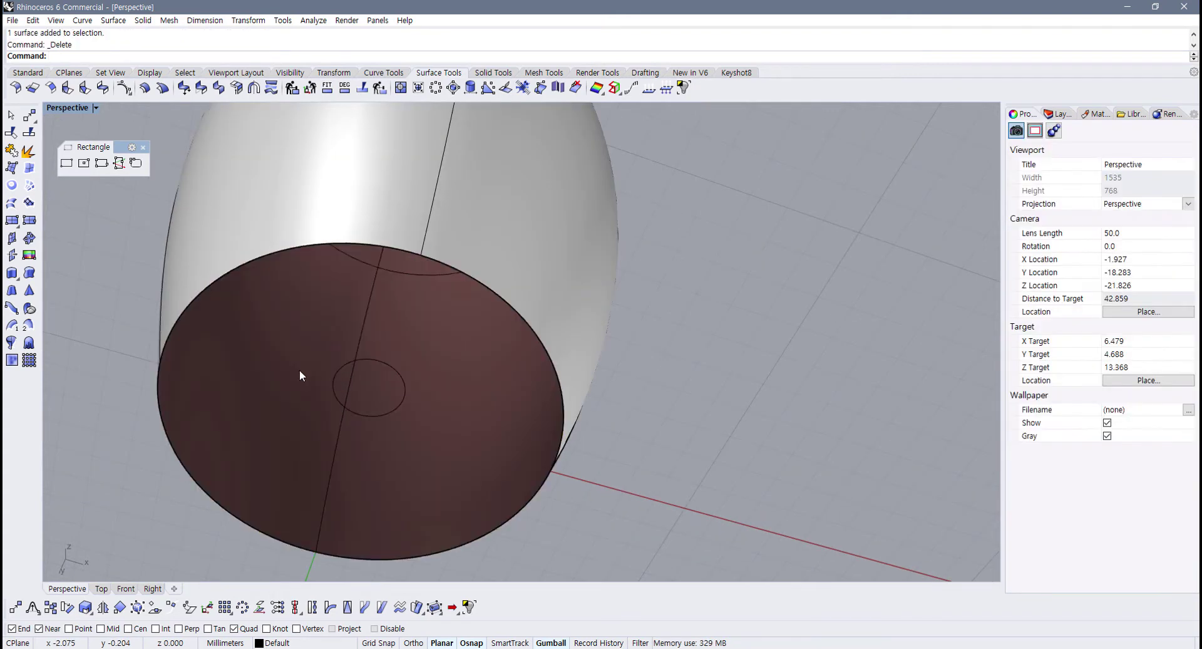
Step: Fill the small circle with a planar surface
click(11, 186)
click(386, 363)
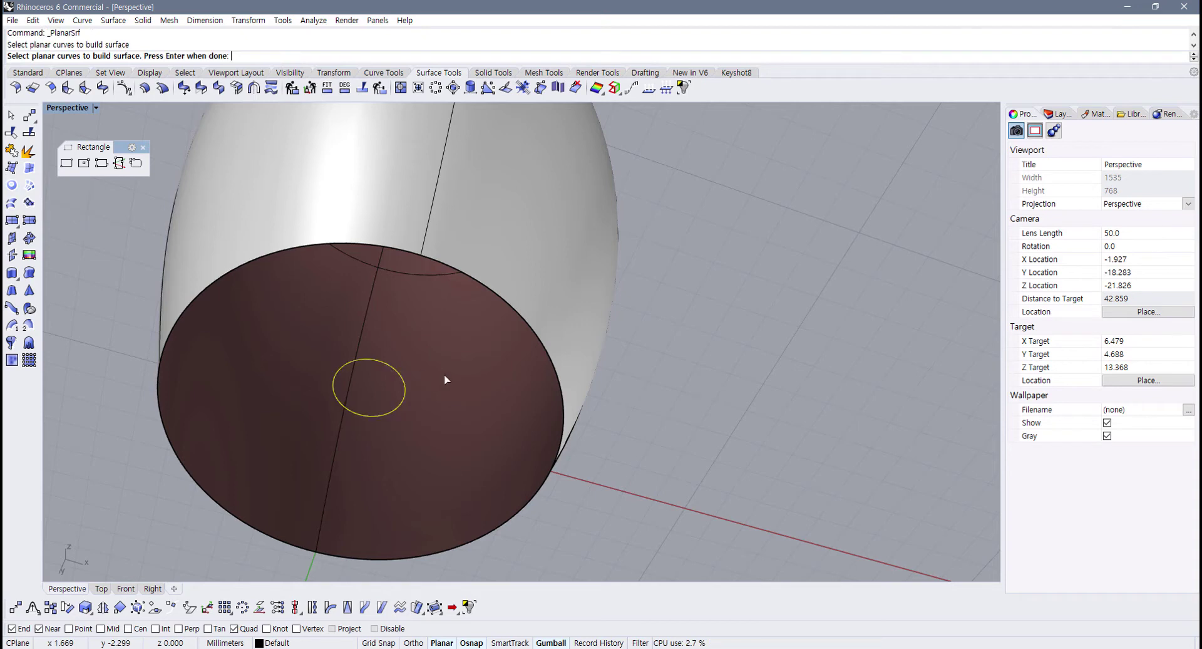
key(Return)
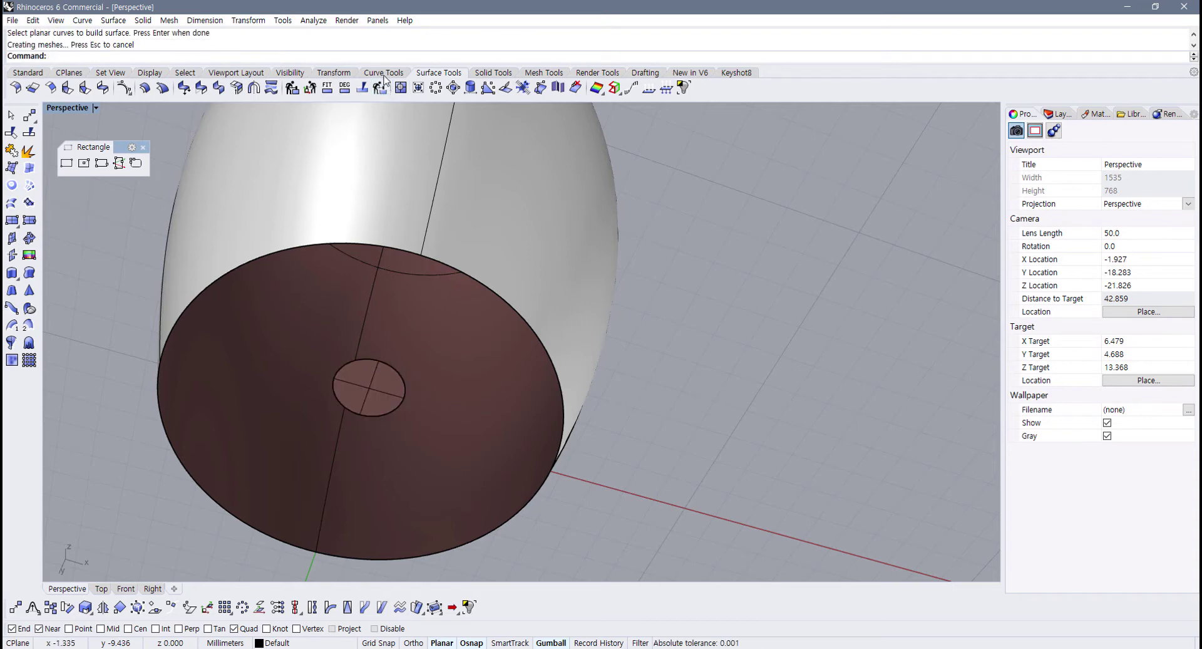
Step: Start a surface blend from the small disc's edge to the vase's base edge, with Tangency at both edges
click(102, 88)
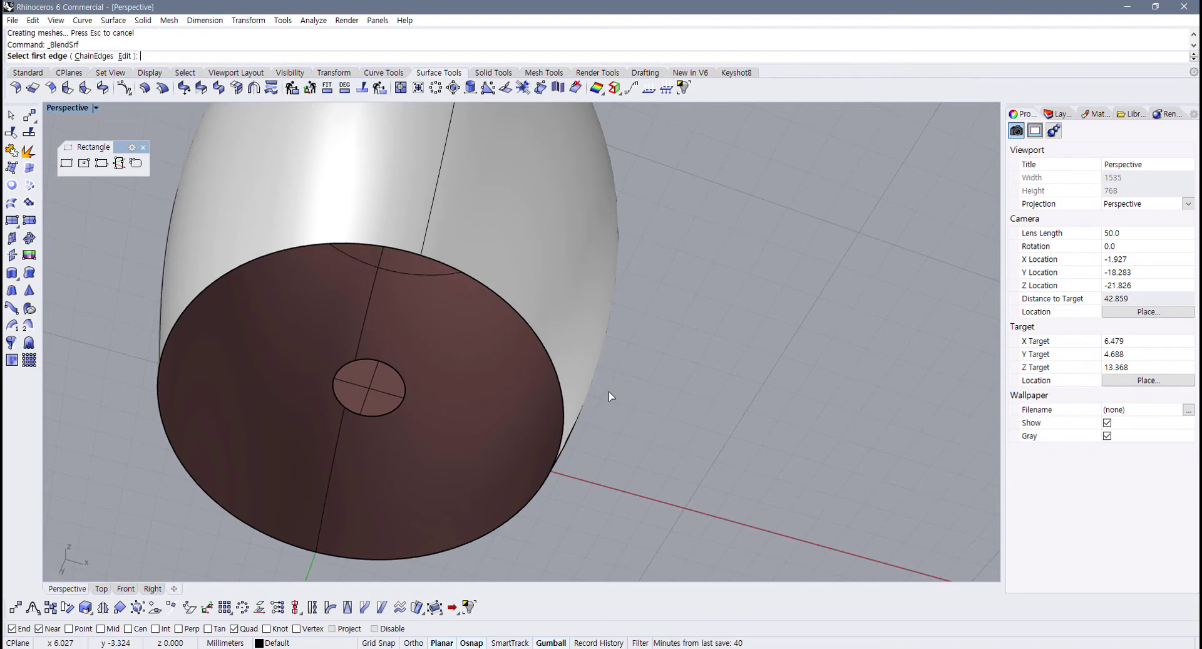
click(351, 367)
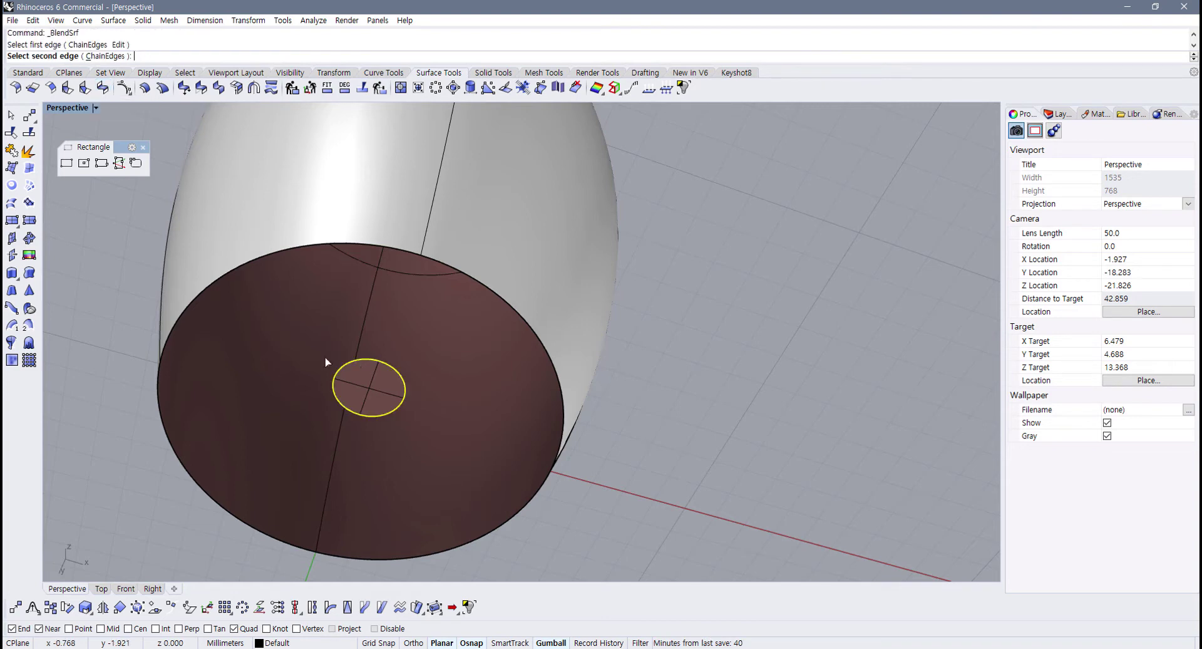
click(161, 370)
key(Return)
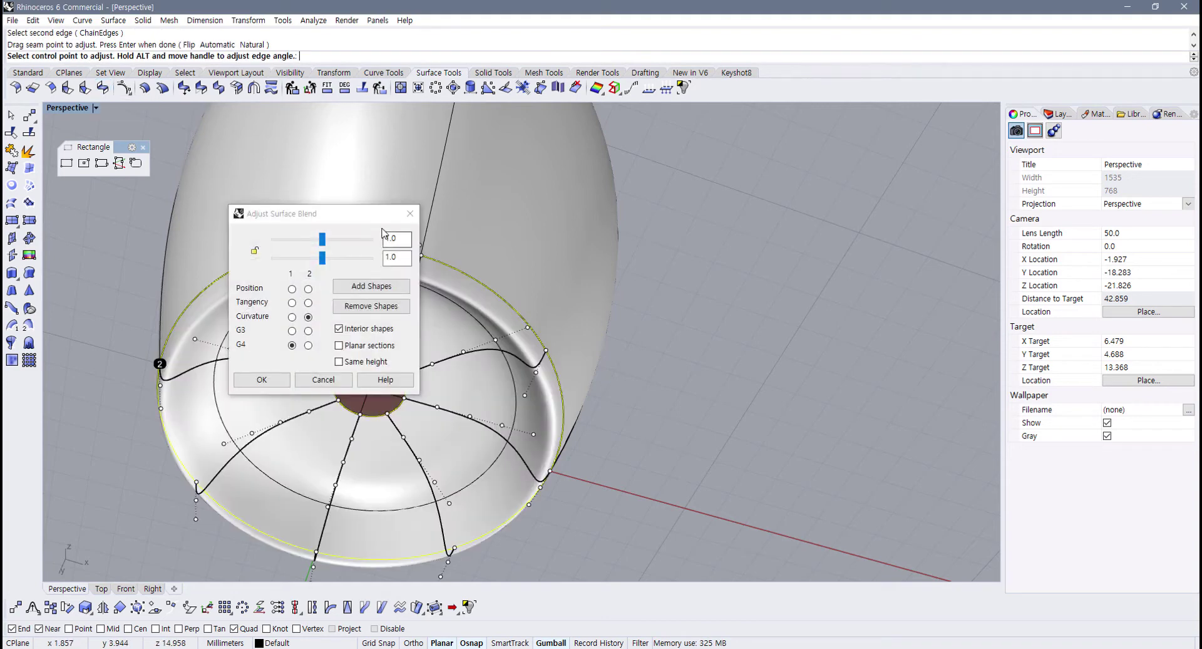
drag(360, 219, 737, 254)
right_drag(419, 338, 328, 339)
scroll(366, 431, down, 2)
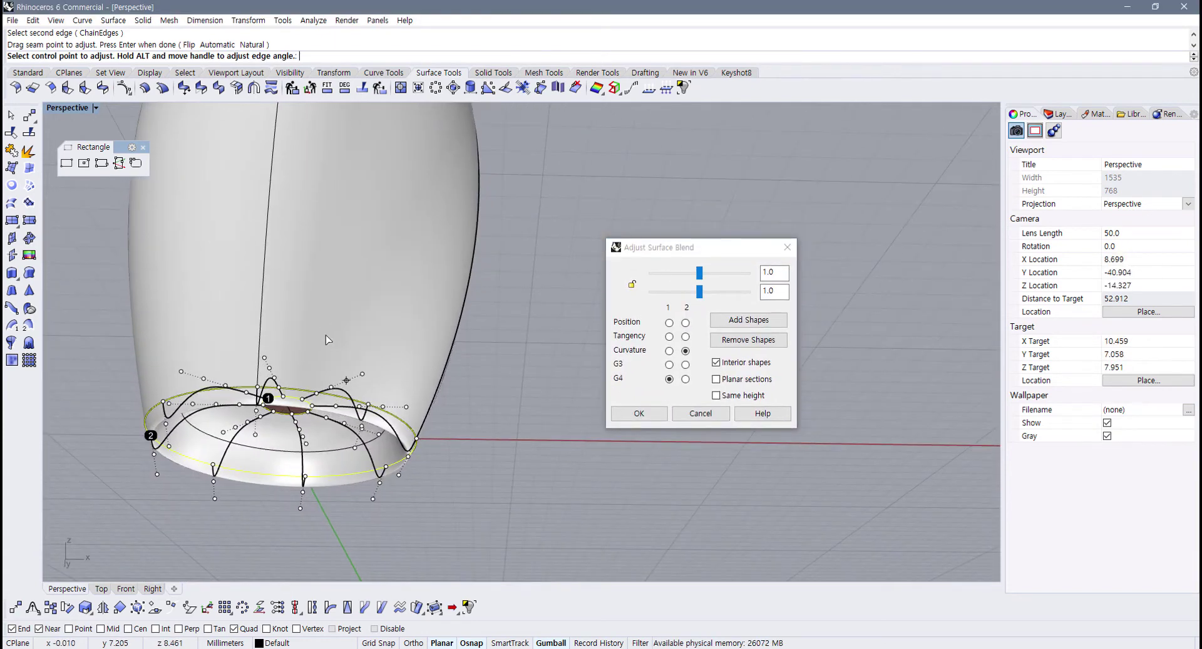
click(669, 337)
right_drag(334, 378, 385, 356)
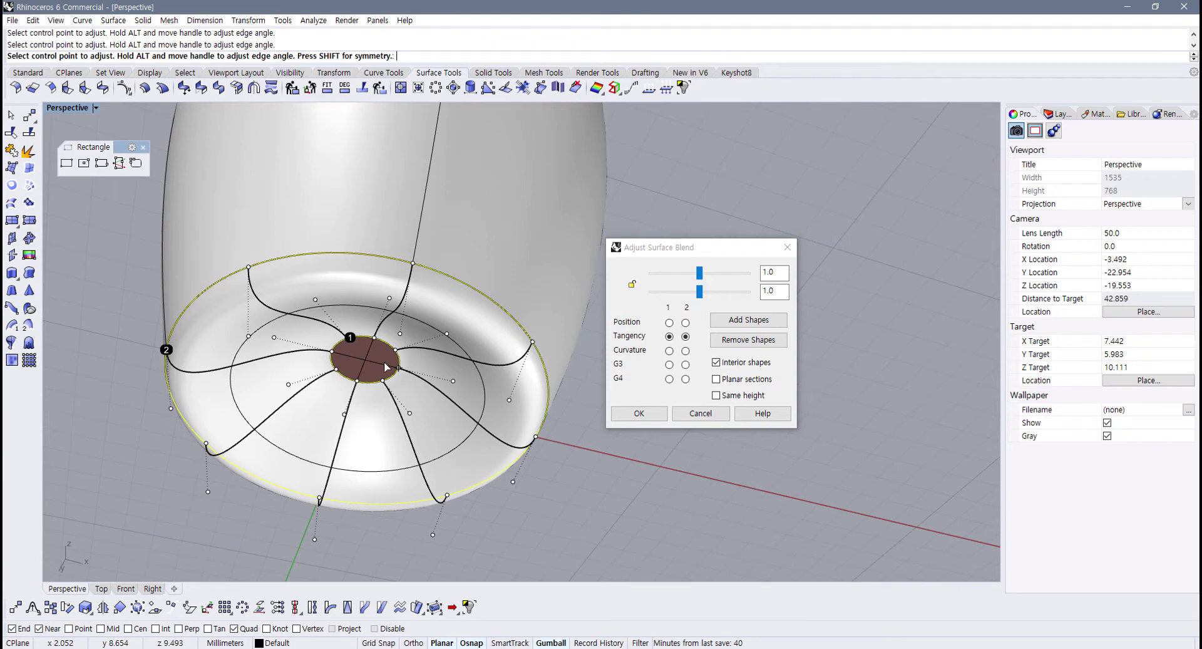
Step: Preview the surface blend with Position, Tangency and Curvature continuity at both edges in turn
click(669, 322)
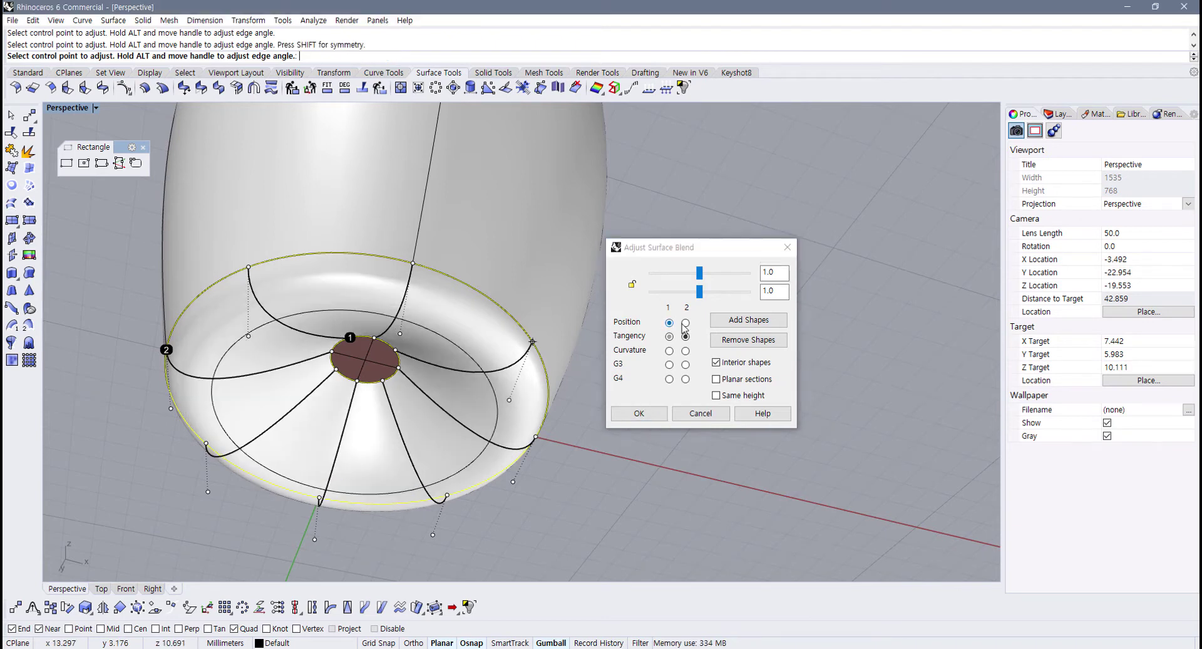
click(685, 322)
right_drag(388, 445, 375, 395)
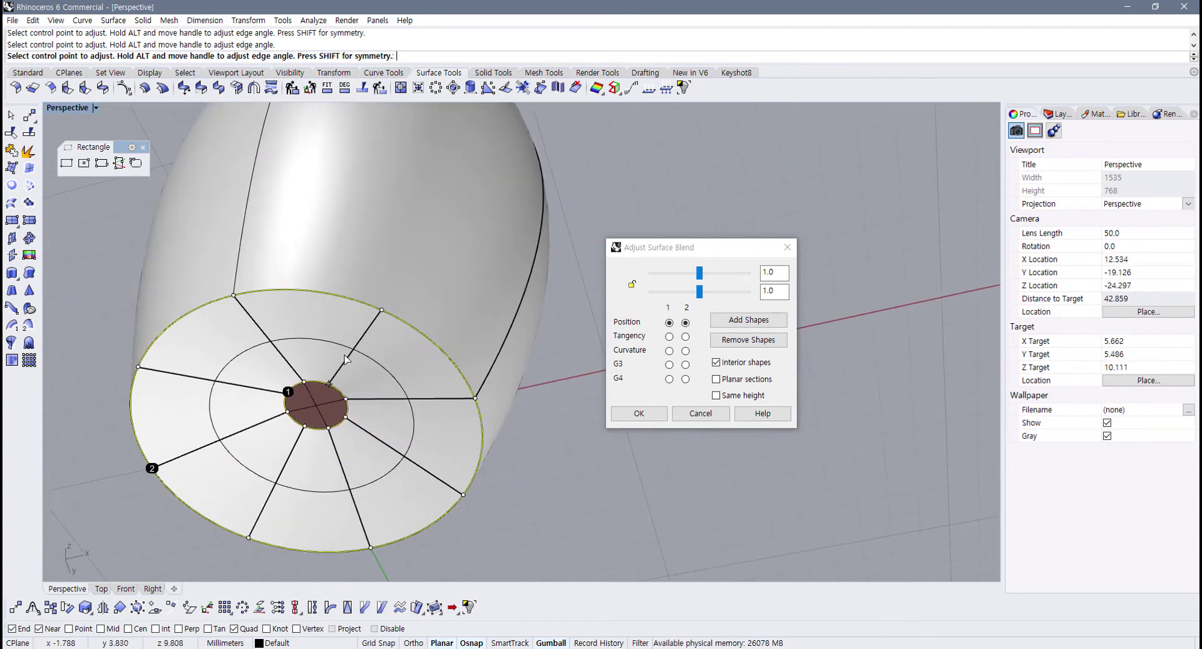
click(669, 336)
click(685, 336)
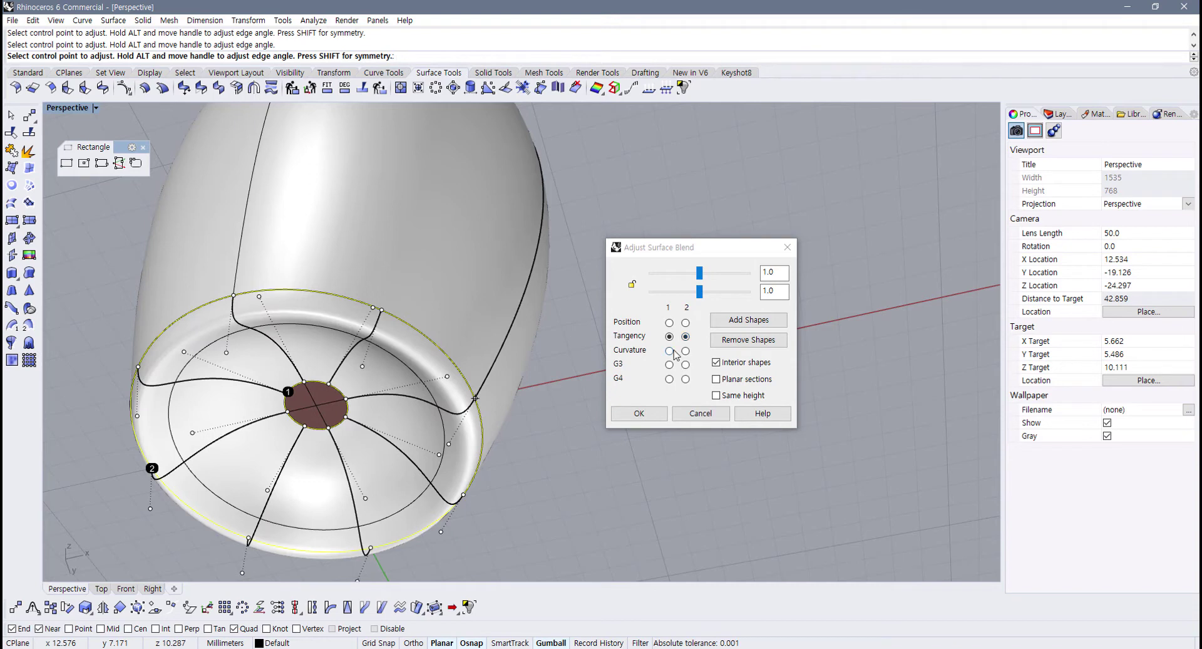
click(669, 351)
click(685, 351)
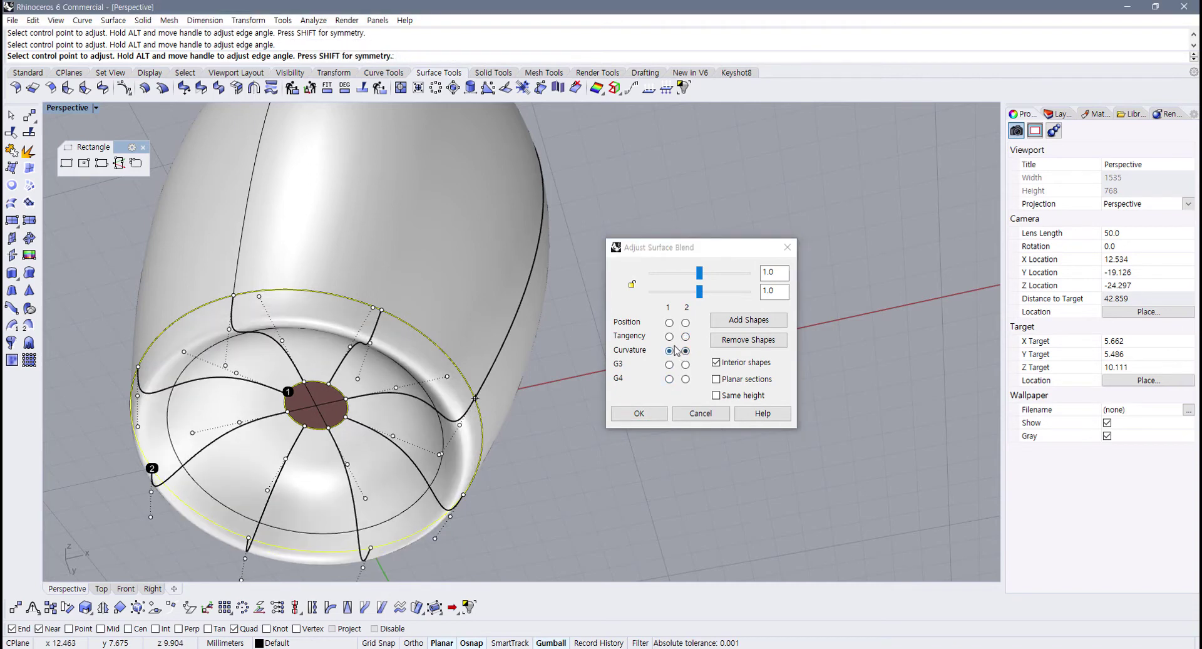
Step: Switch both blend edges back to Tangency, and preview G3 and G4 continuity at both edges
click(669, 336)
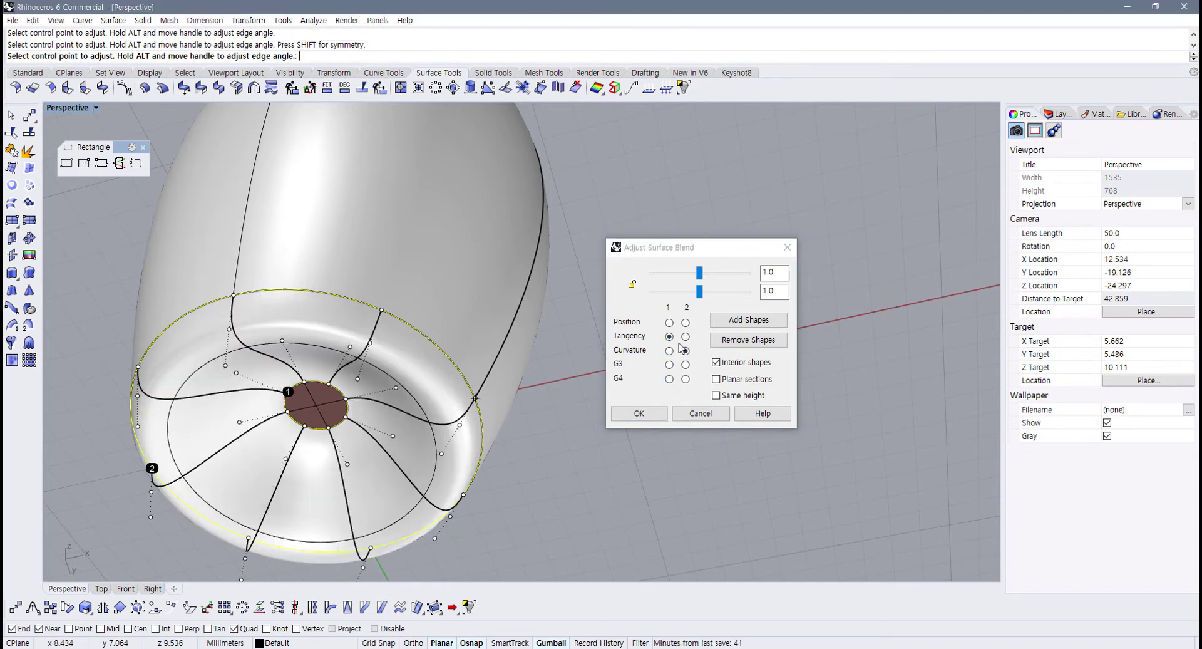
click(686, 337)
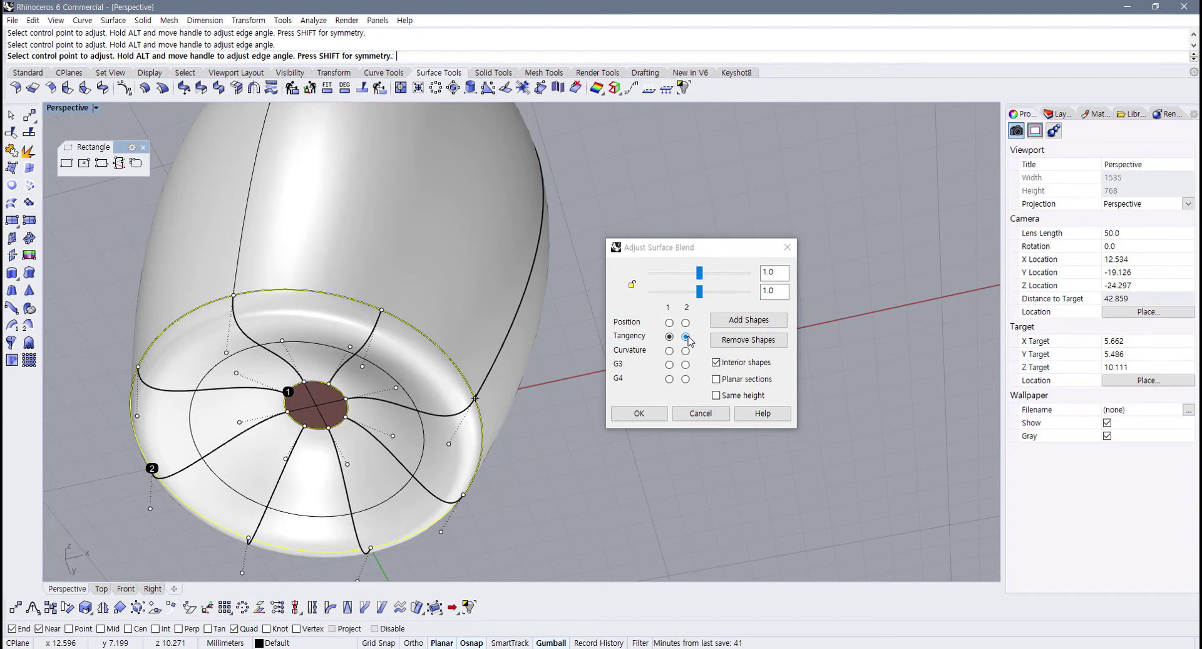
click(669, 364)
click(685, 364)
click(670, 379)
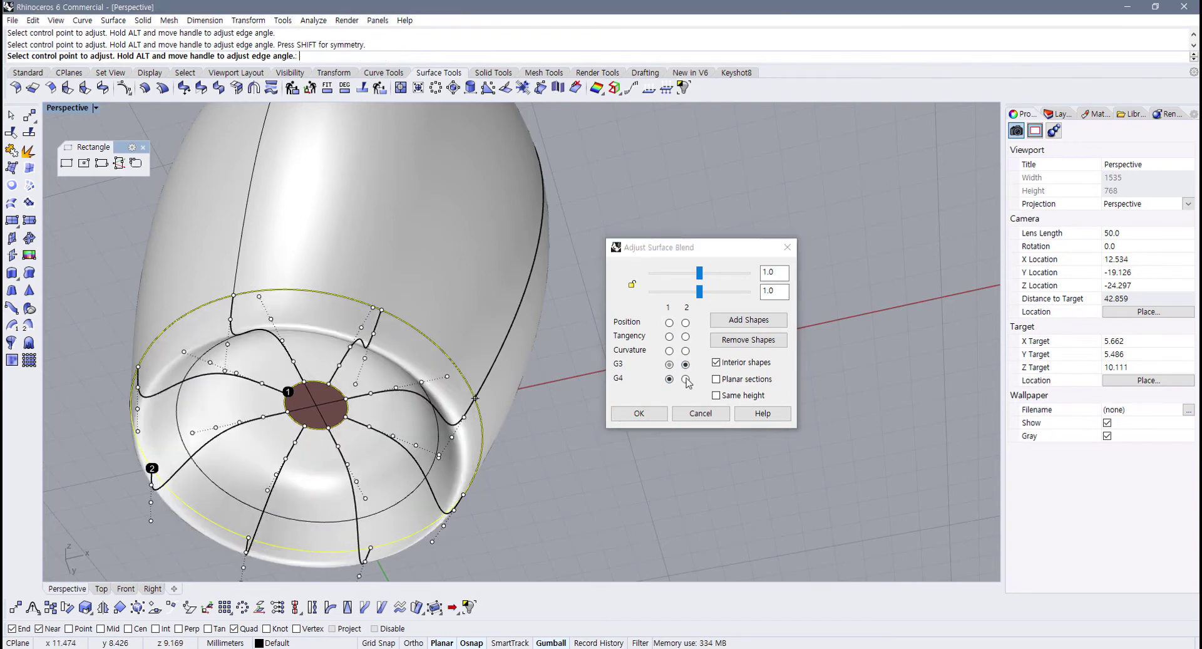
click(686, 379)
Step: Compare Position and Tangency at both edges, plus Curvature and G3 at the disc edge against Tangency at the base edge
click(669, 322)
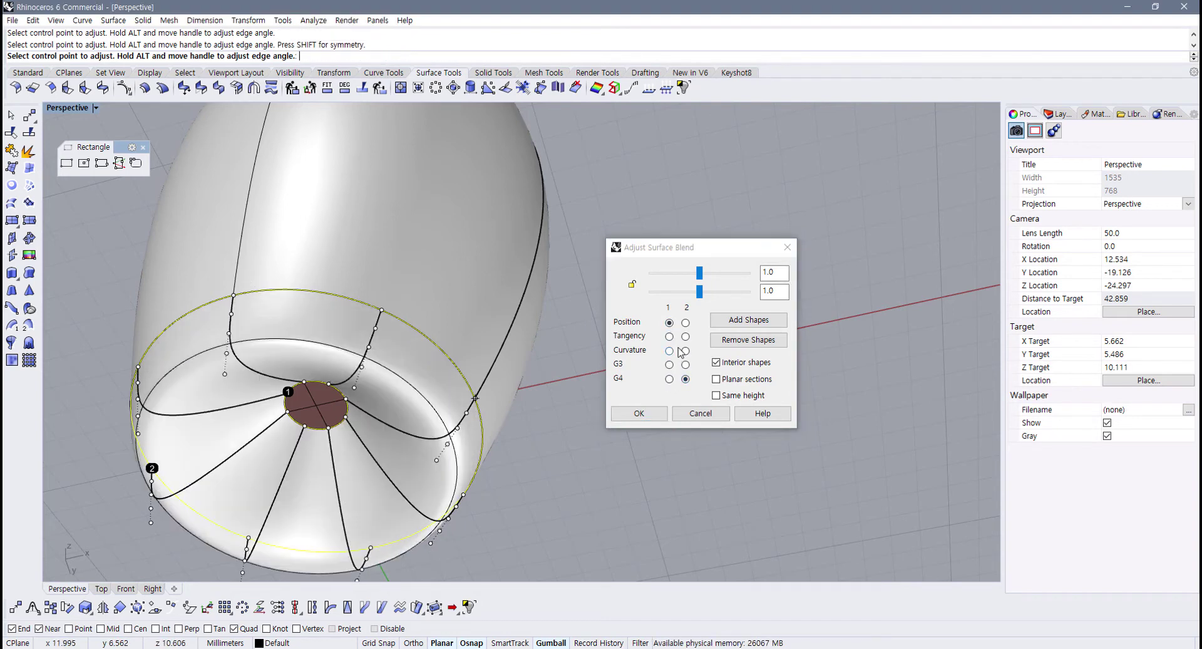
right_drag(357, 445, 456, 444)
click(686, 323)
click(669, 337)
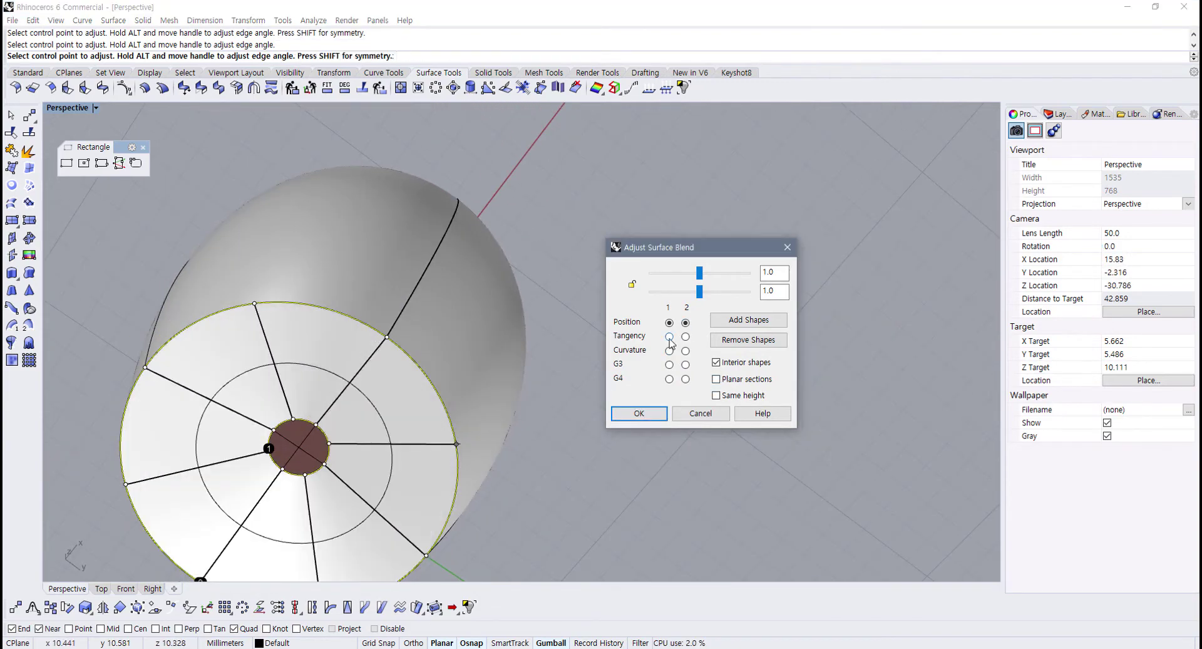
click(686, 337)
click(669, 350)
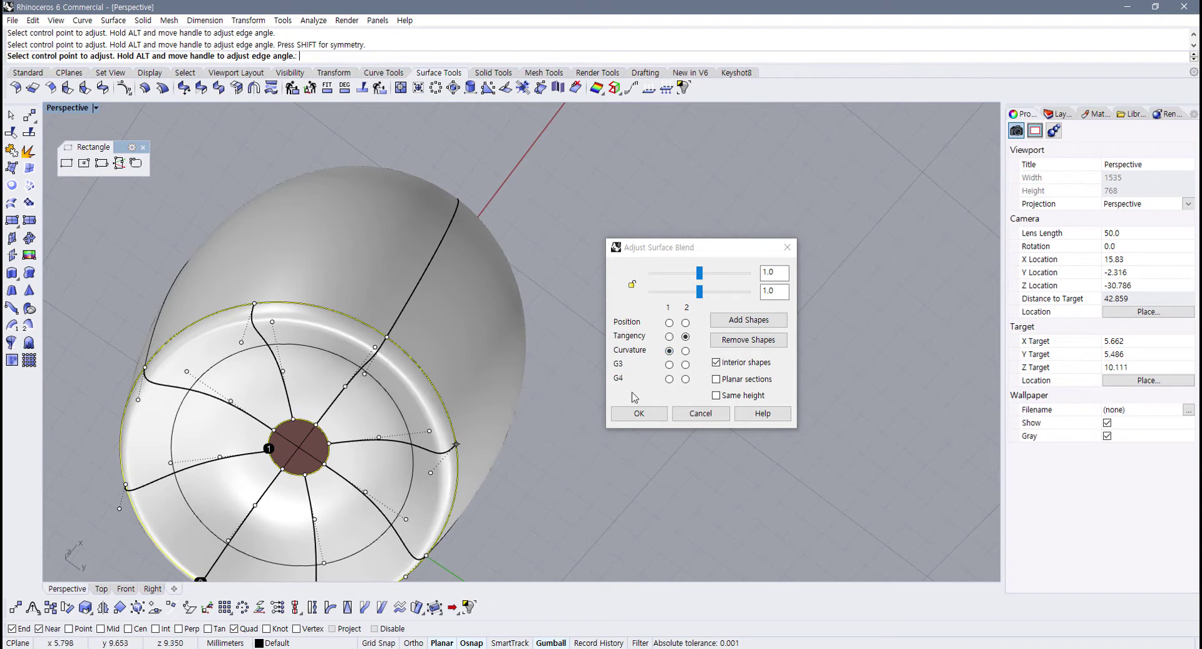
click(670, 365)
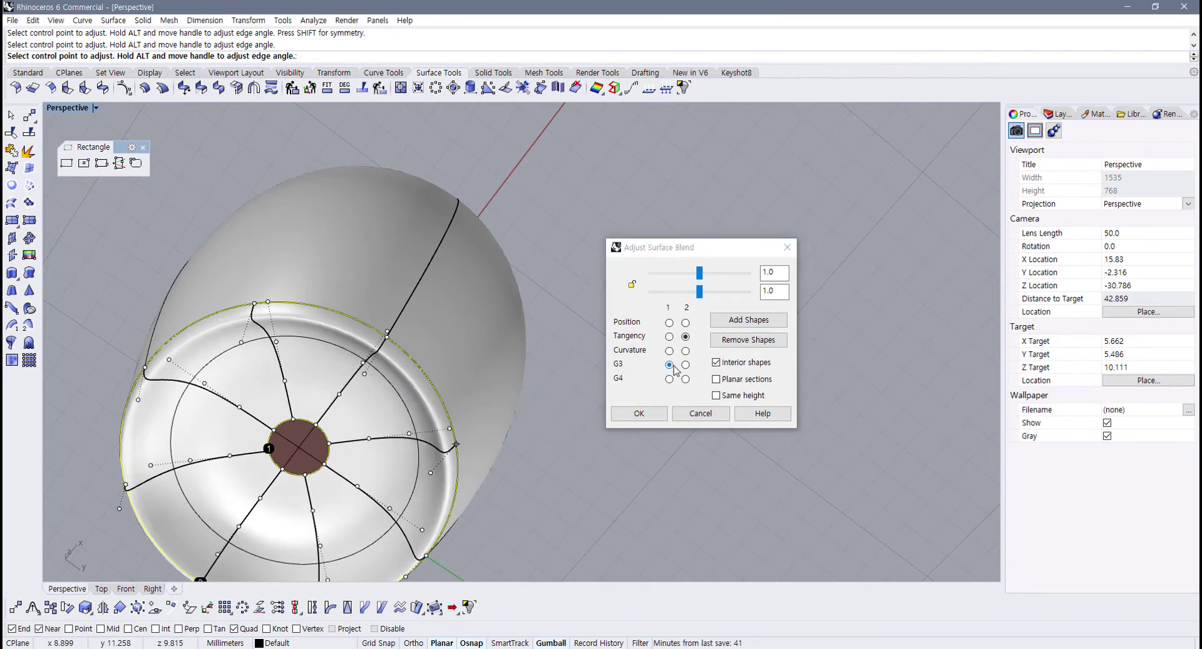
Step: Set the disc edge to Tangency as well and create the blend surface
click(669, 337)
right_drag(494, 438, 438, 423)
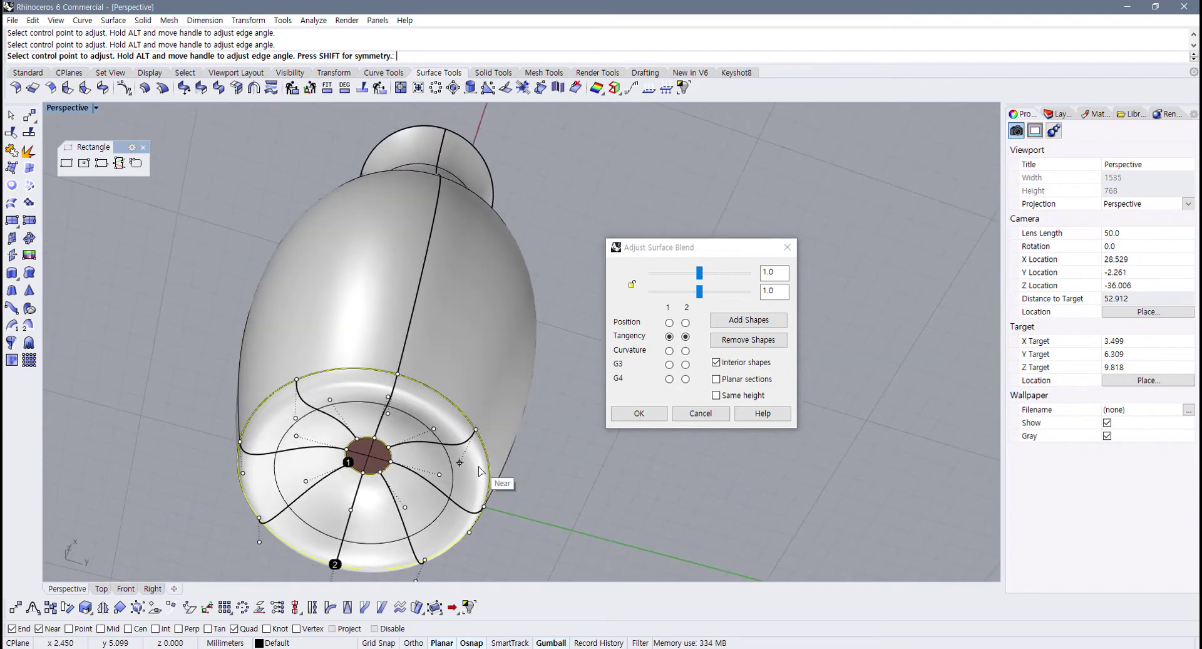
right_drag(503, 486, 424, 399)
click(639, 414)
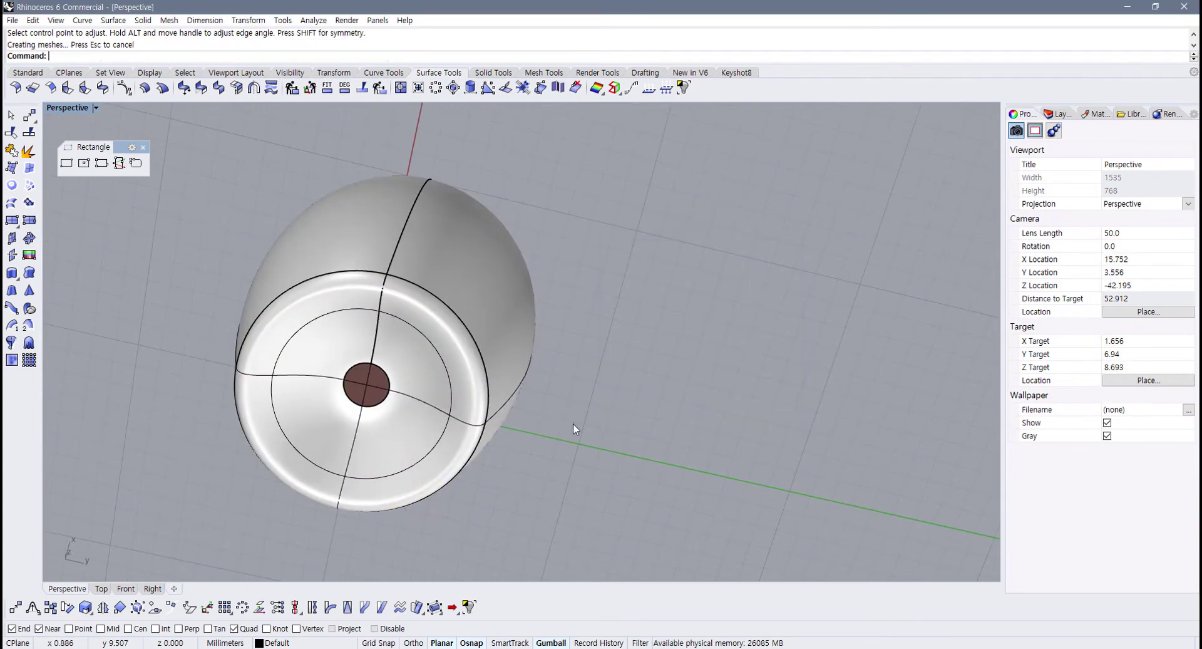
Step: Inspect the vase's underside up close, selecting the blend surface and the small disc in turn to examine them
right_drag(573, 423, 440, 374)
scroll(363, 306, up, 5)
click(391, 305)
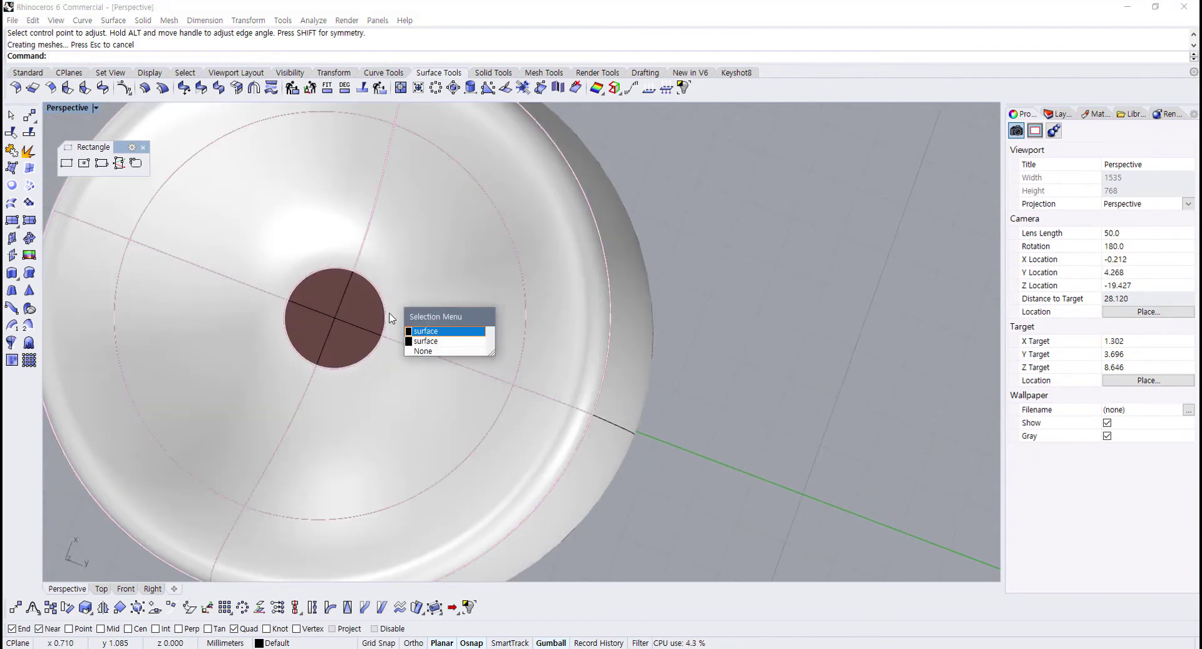
click(440, 342)
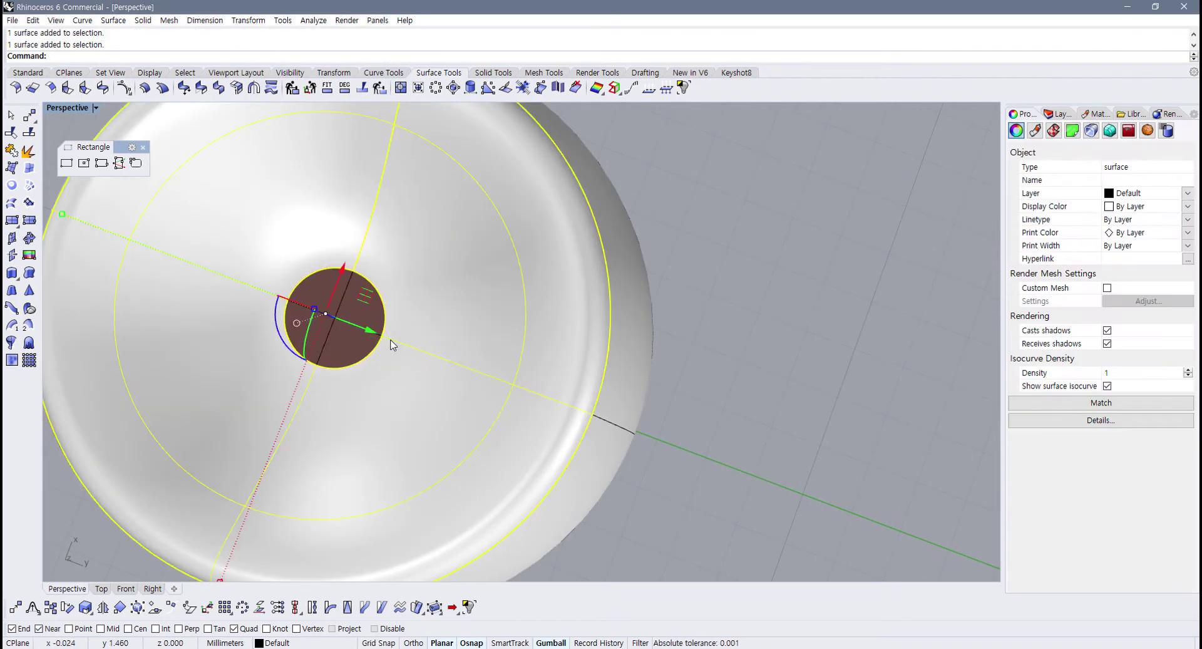
key(Escape)
scroll(391, 342, down, 4)
mouse_move(382, 356)
right_down()
mouse_move(422, 427)
mouse_move(388, 355)
right_up()
scroll(391, 385, up, 2)
click(373, 356)
scroll(422, 427, up, 4)
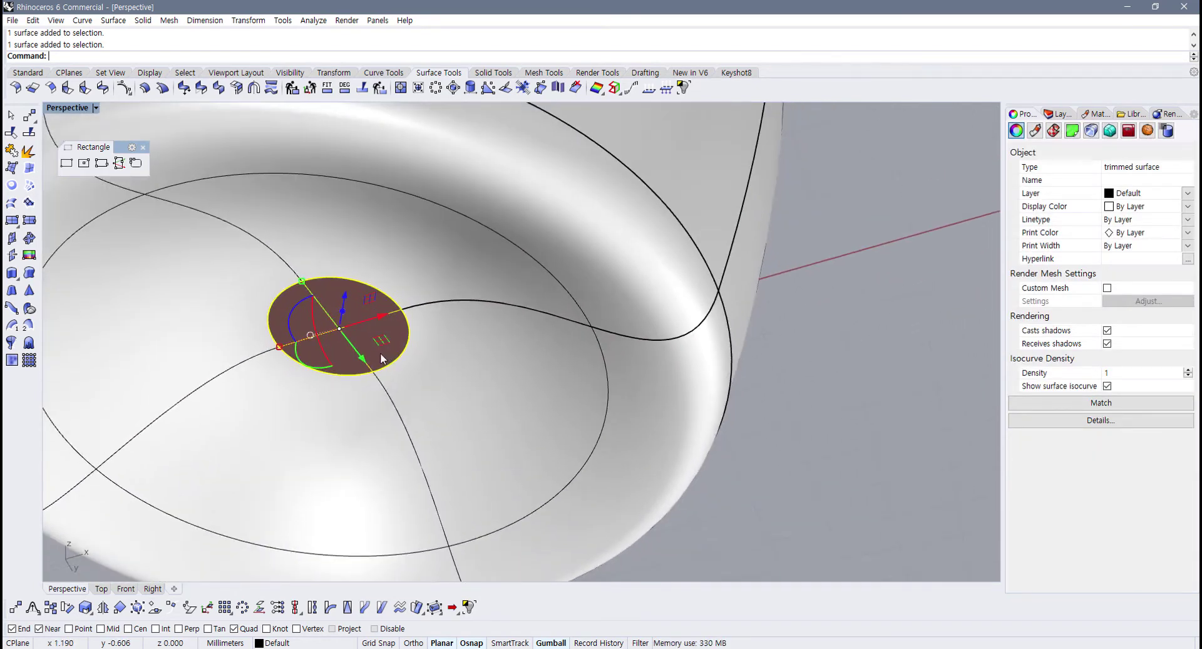
Step: Join the vase body, blend surface and small disc into one polysurface, accepting the broken history
scroll(380, 357, down, 5)
drag(559, 466, 395, 369)
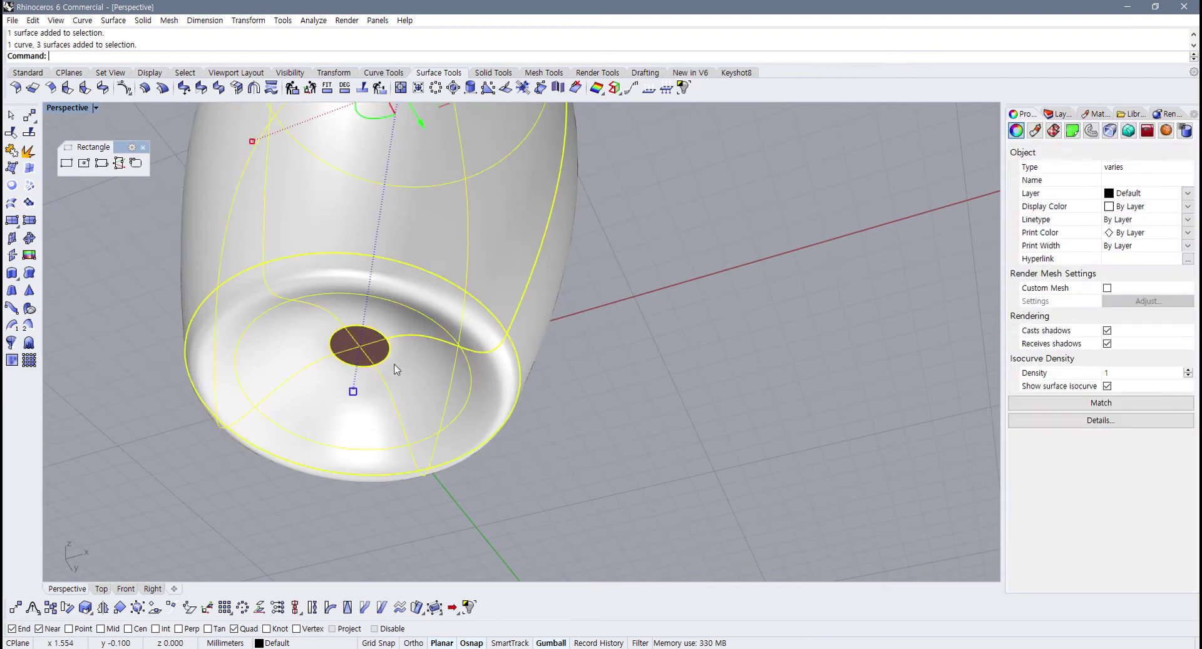
key(ctrl+j)
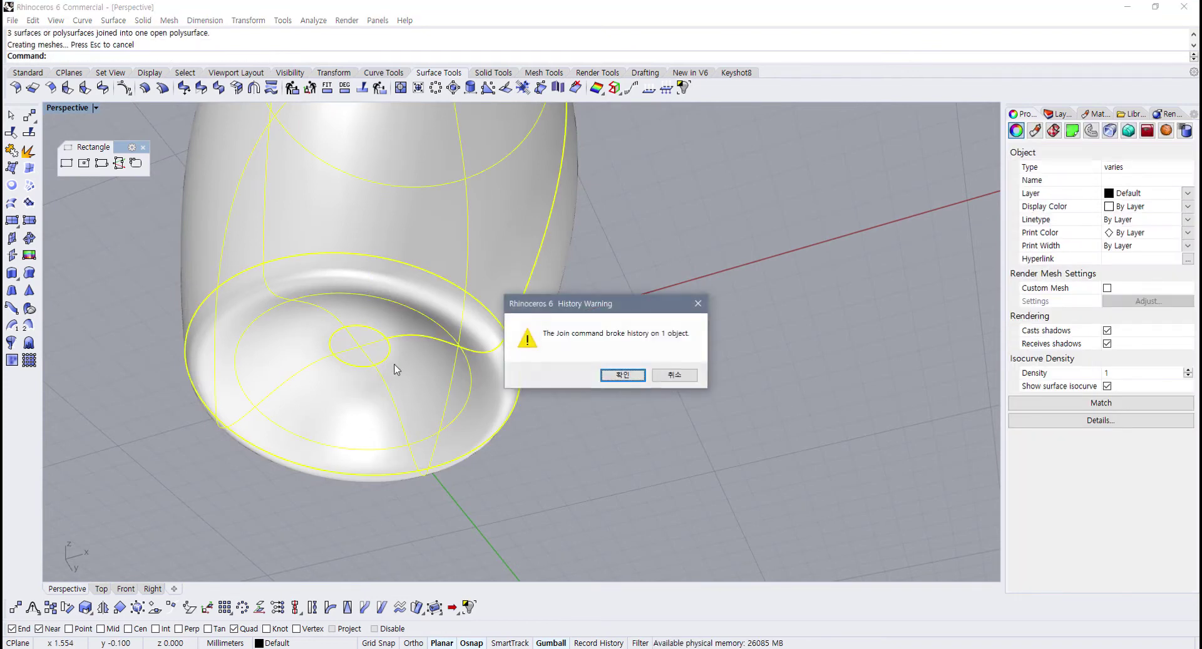
click(635, 377)
click(639, 407)
Step: Show the Perspective view in Rendered display mode and examine the vase's blended underside
right_drag(491, 366, 373, 338)
click(95, 108)
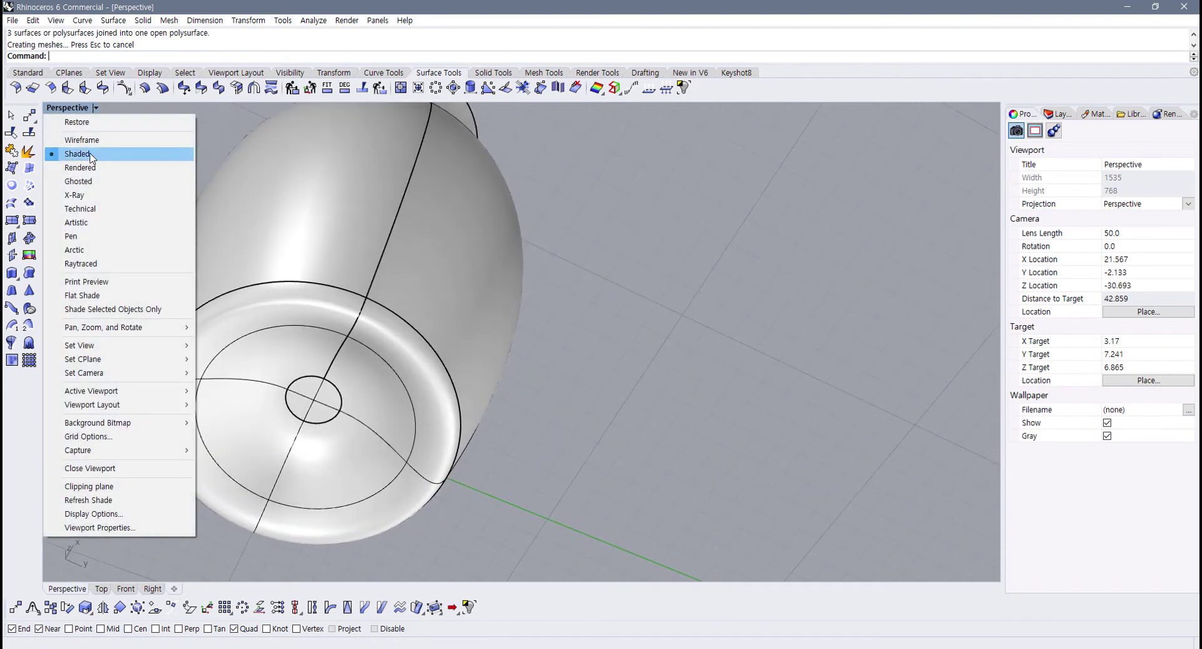
click(94, 169)
right_drag(363, 368, 368, 419)
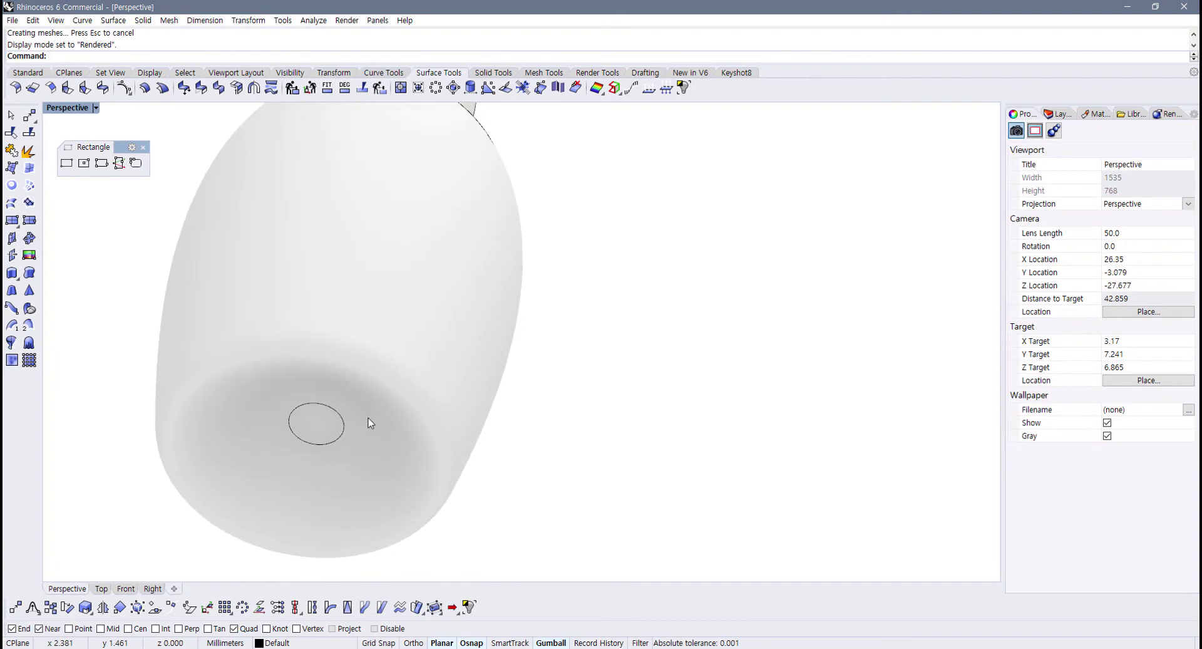
Step: Undo the join, the surface blend, the planar disc and the deletion of the lofted bottom surface
key(ctrl+z)
key(Escape)
right_drag(414, 451, 376, 395)
scroll(336, 423, up, 4)
key(ctrl+z)
scroll(355, 454, down, 2)
Step: Return the Perspective view to Shaded display and delete the lofted bottom surface between the two circles
click(96, 108)
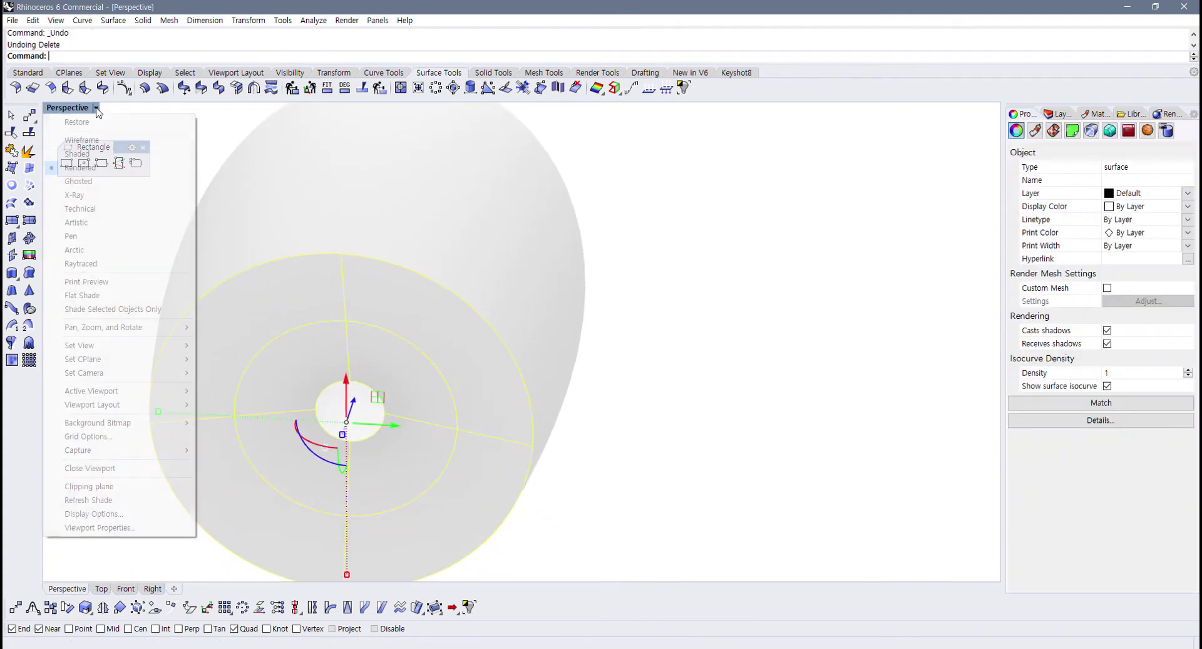
click(100, 152)
click(418, 396)
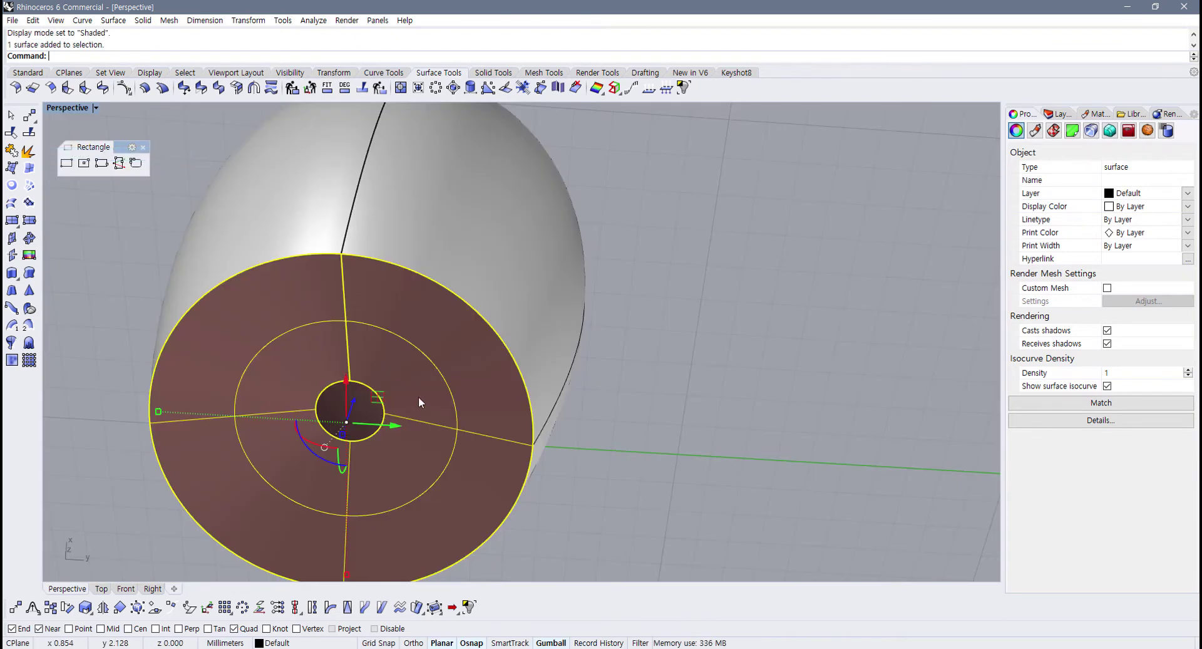
key(Delete)
Step: Restore the four-viewport layout and bring the vase's base and small circle into closer view in the Front view
scroll(322, 449, down, 5)
scroll(352, 428, up, 4)
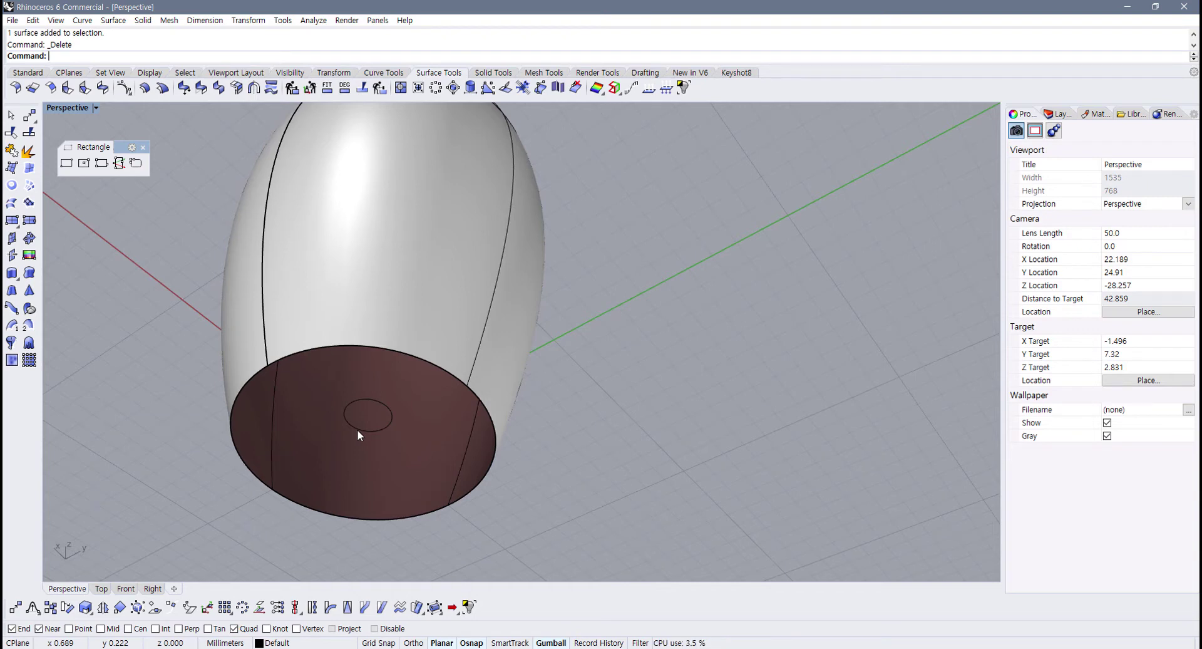
right_drag(354, 432, 314, 428)
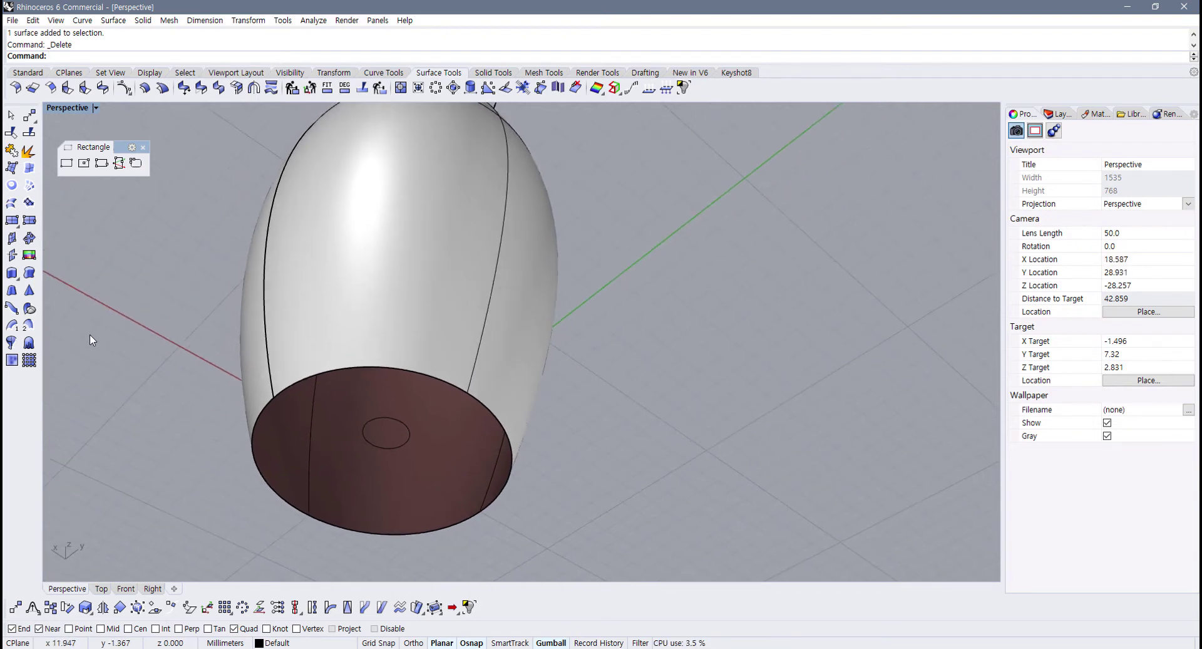
double_click(72, 112)
scroll(296, 483, up, 2)
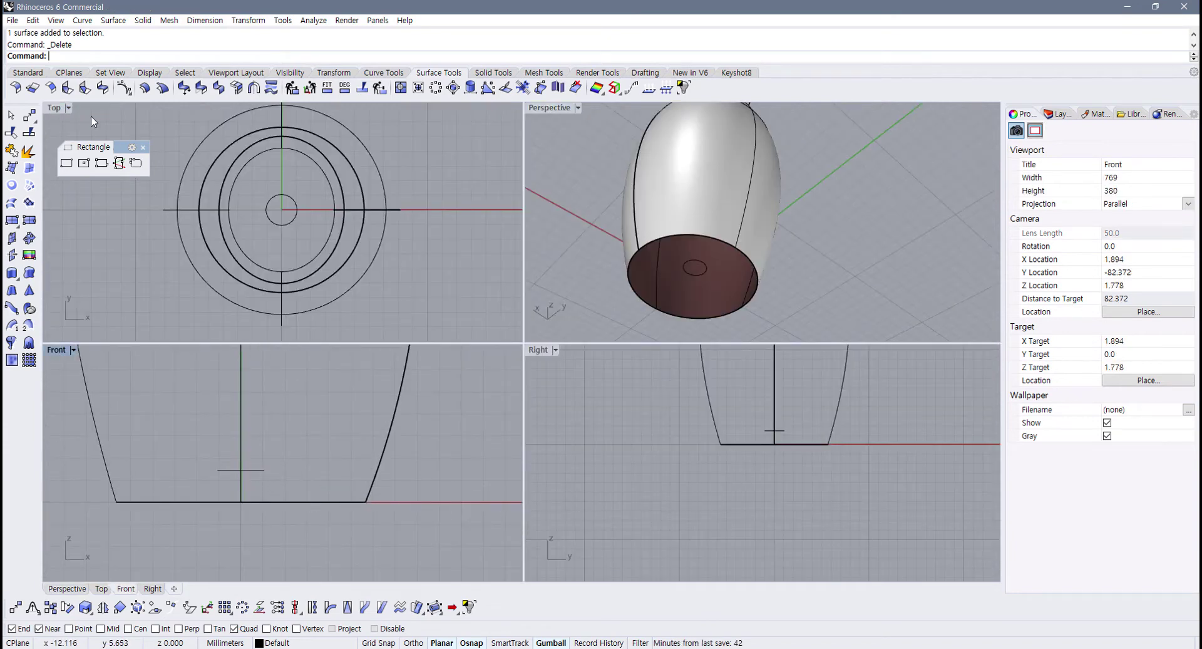
Step: Draw a degree-3 control point curve in the Front view from the small circle's edge, dipping below the base, to the base's outer corner
click(35, 73)
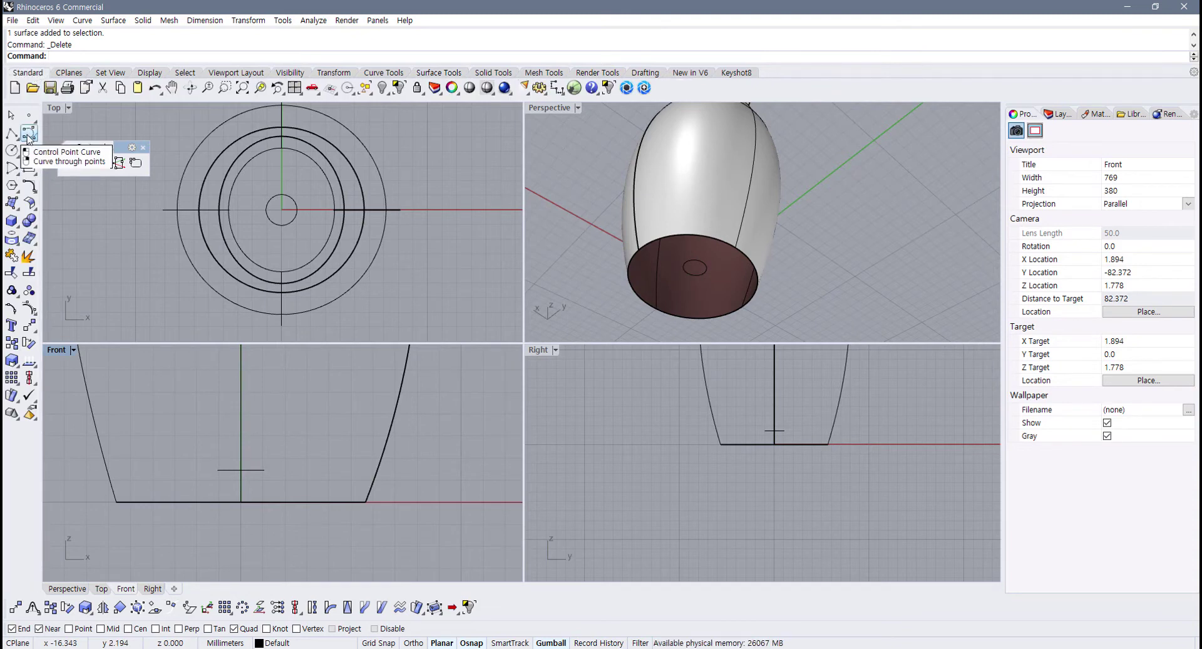
click(28, 134)
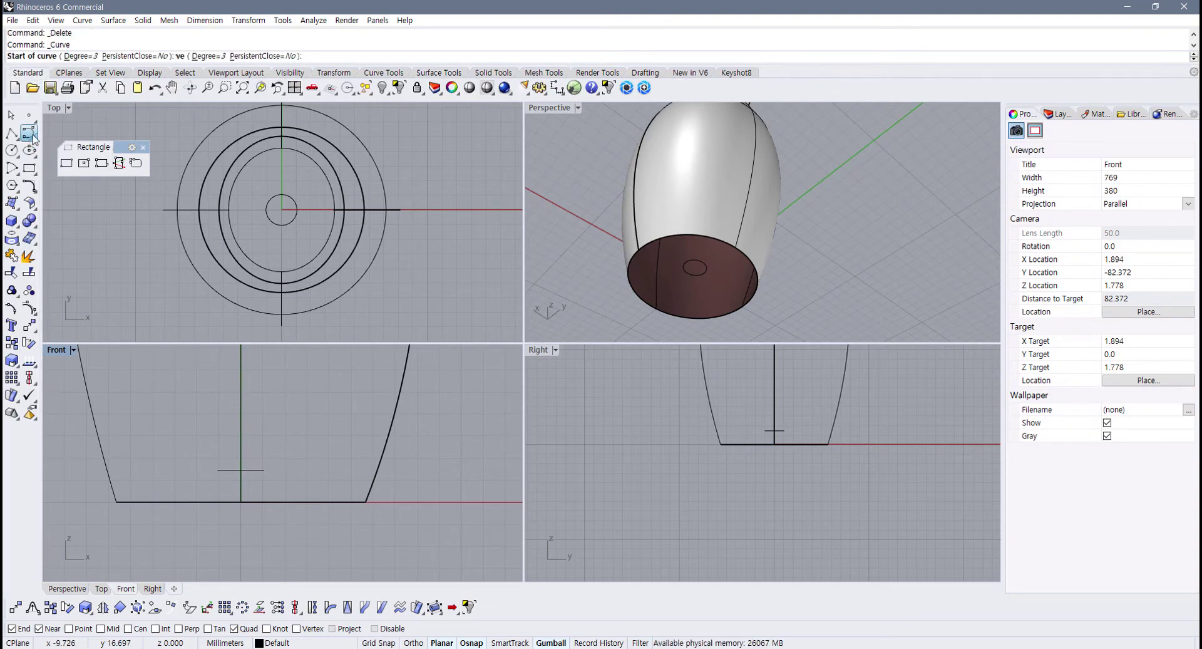
click(265, 470)
scroll(285, 471, up, 3)
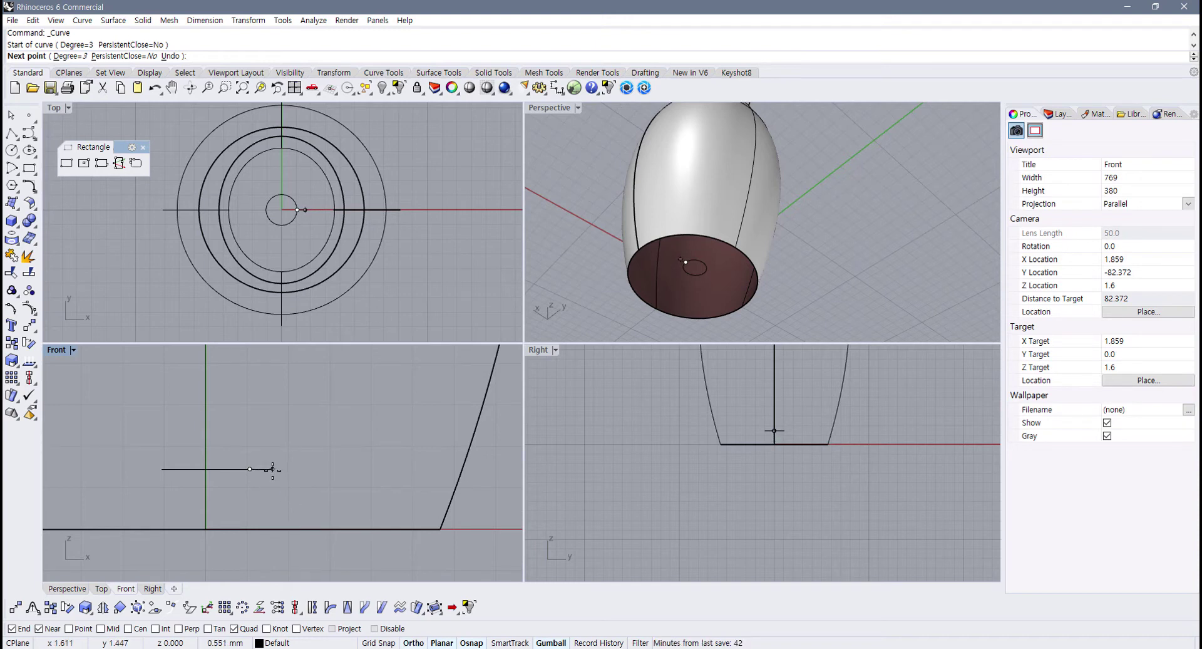
click(273, 469)
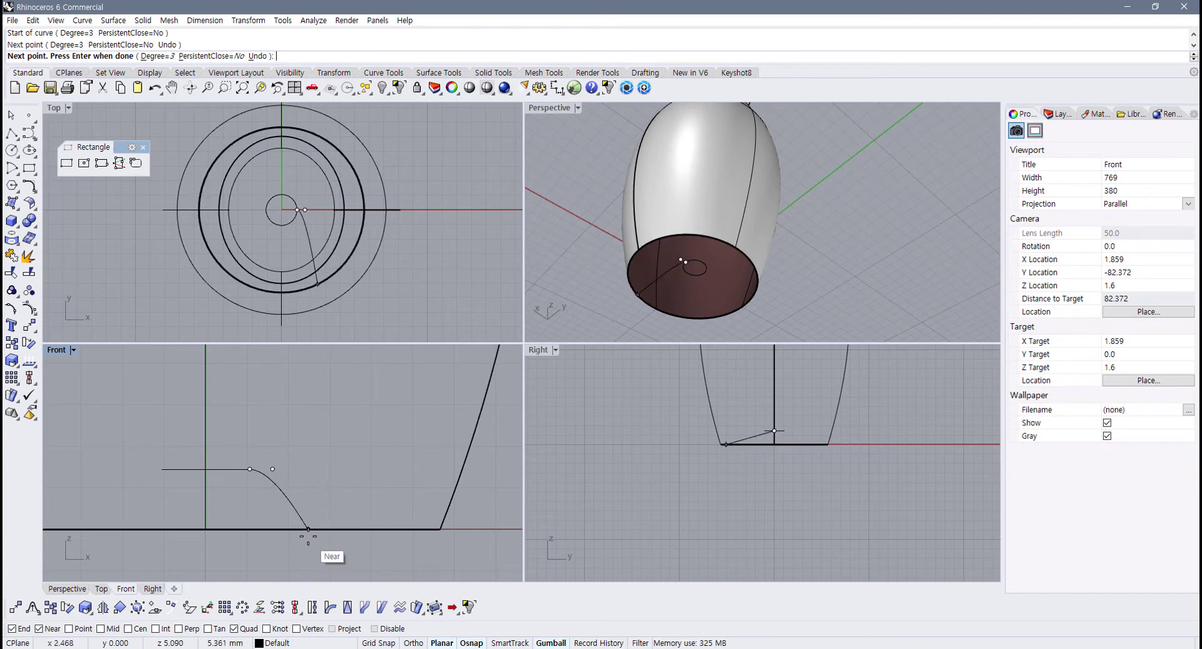
scroll(321, 501, up, 2)
right_drag(320, 500, 301, 463)
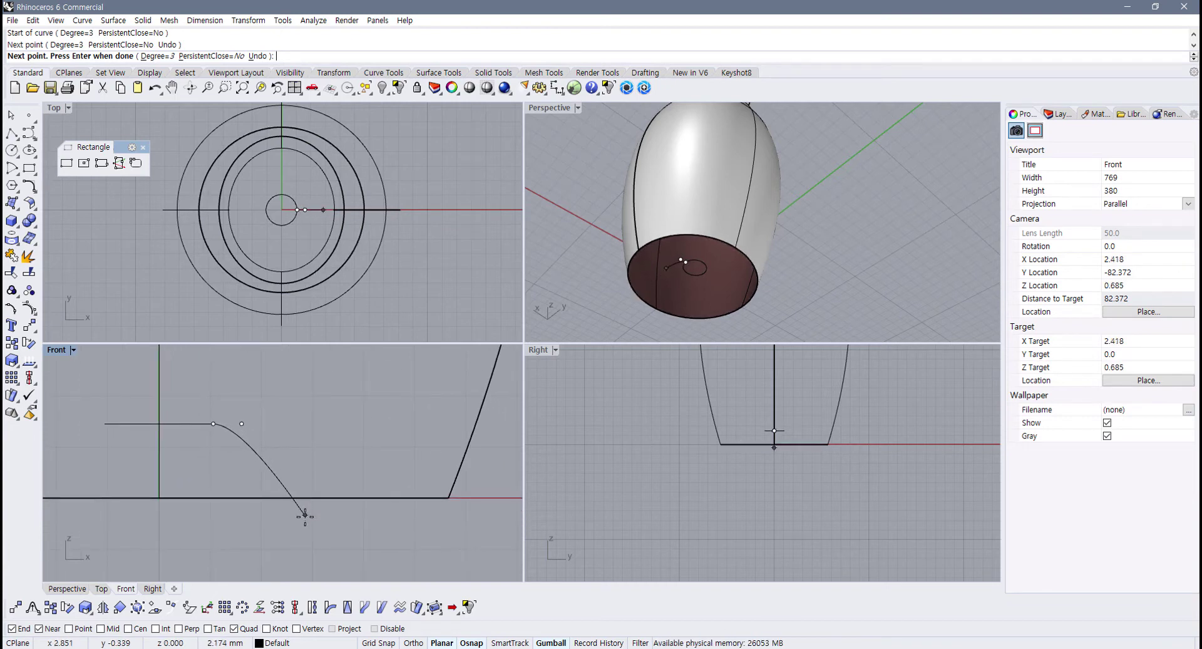
click(305, 516)
click(353, 542)
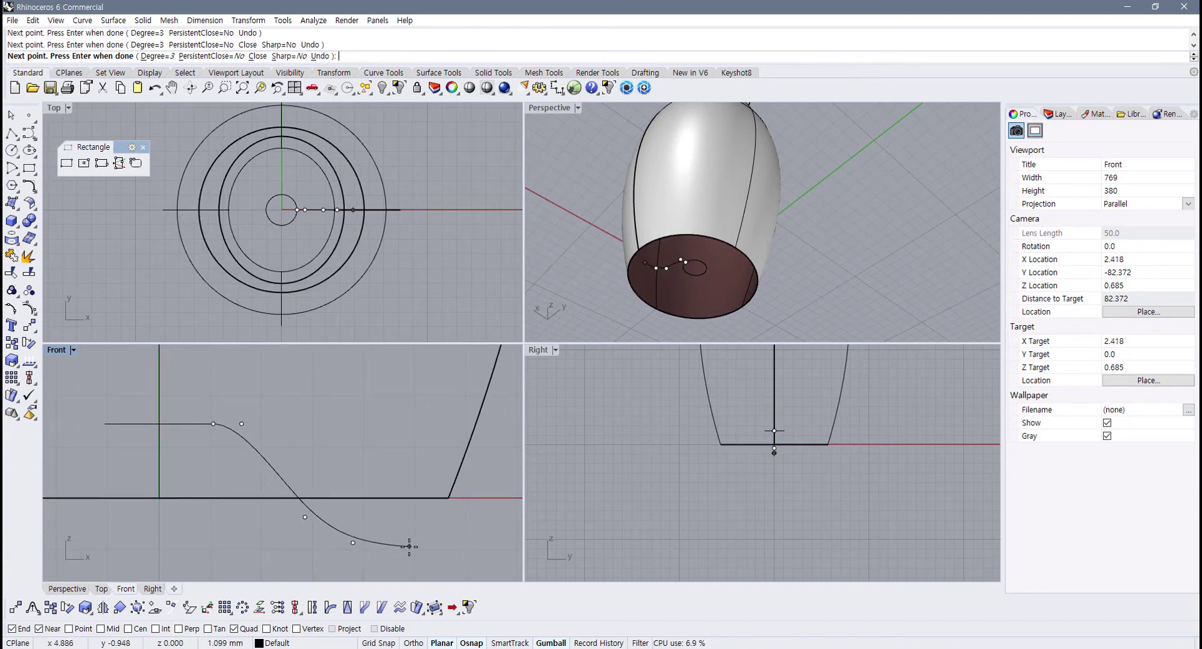
click(412, 543)
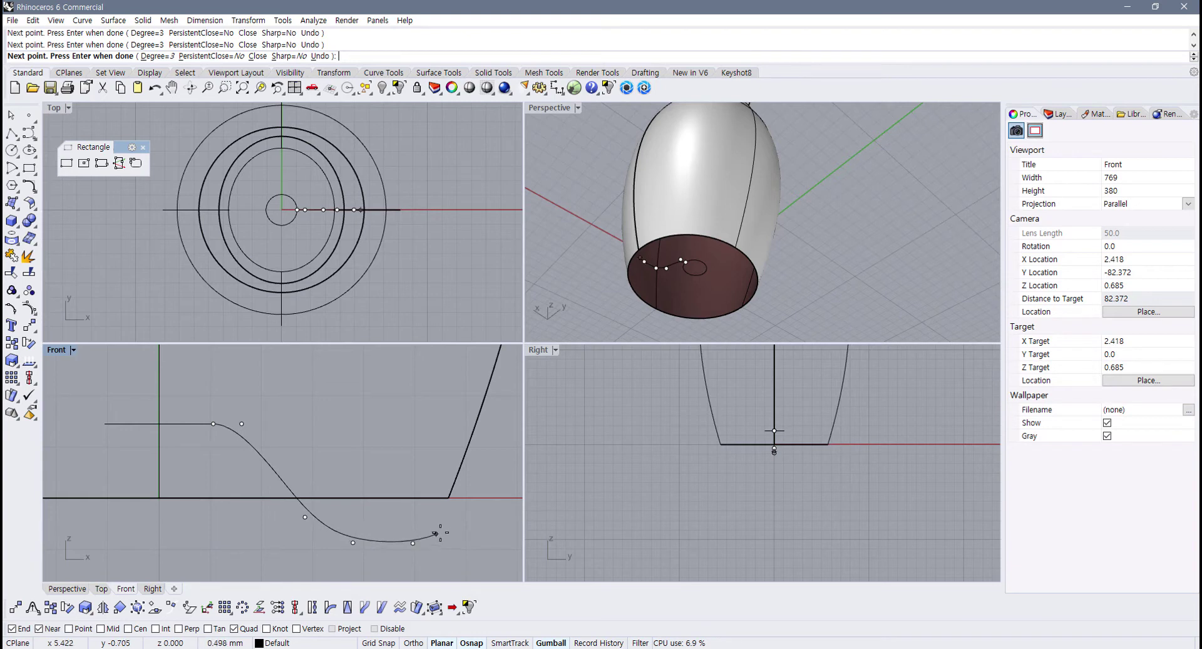
click(449, 497)
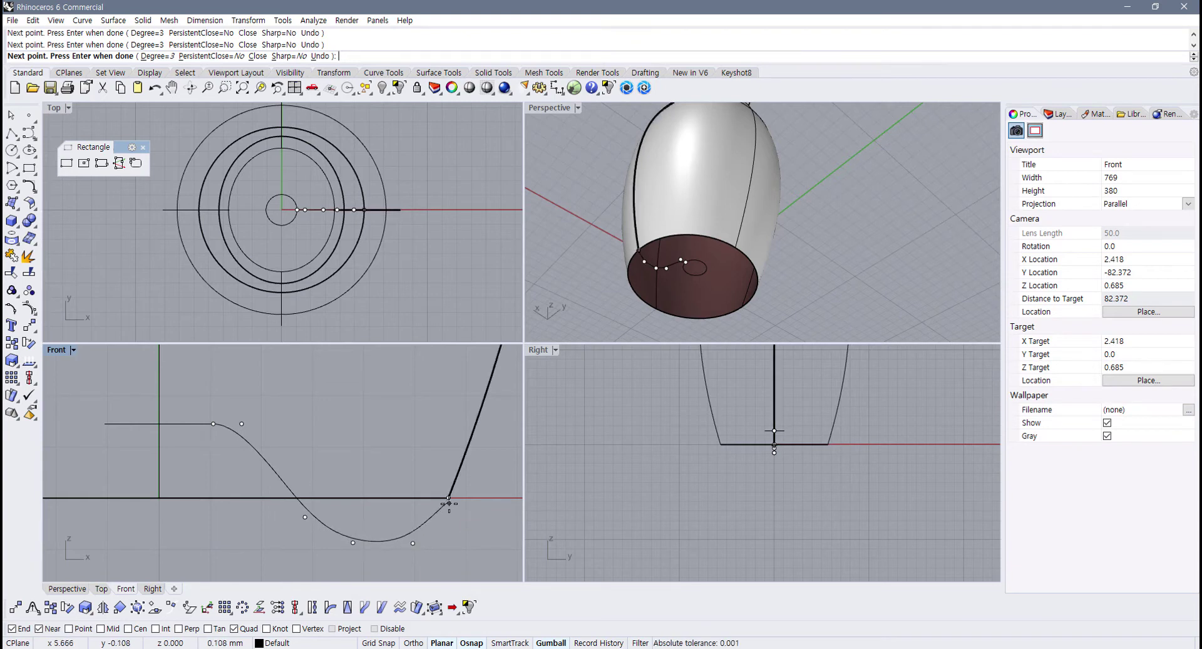
key(Return)
Step: Turn on the profile curve's control points and move the point next to the base corner horizontally outward in the Front view
right_drag(666, 239, 619, 246)
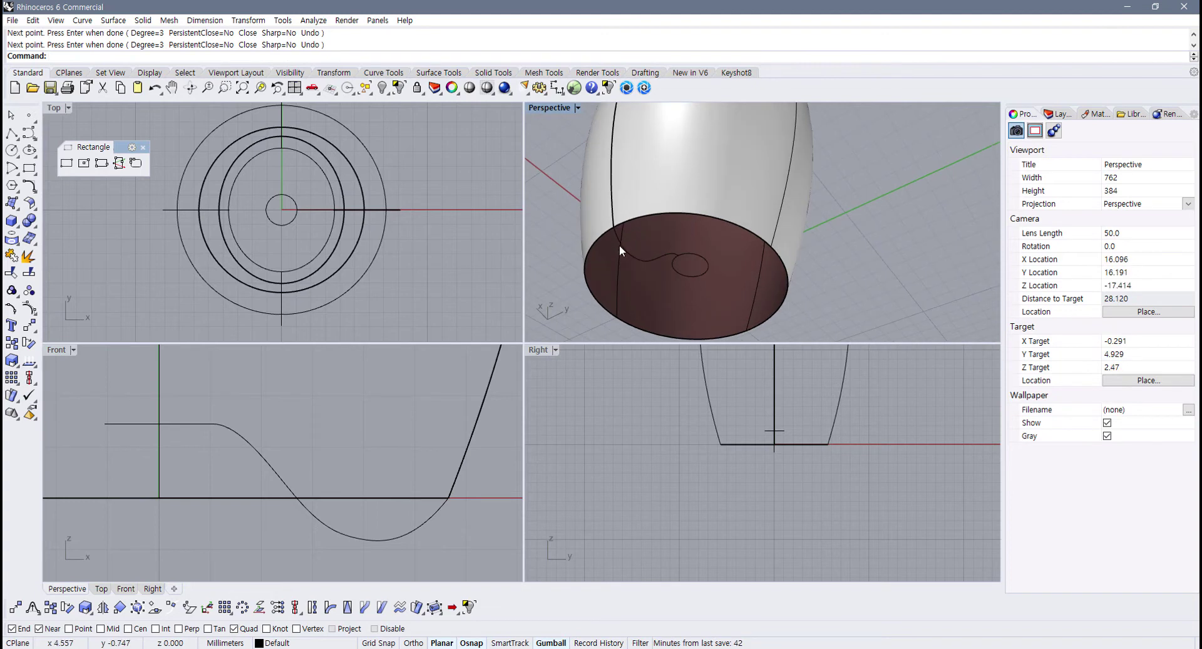
click(621, 245)
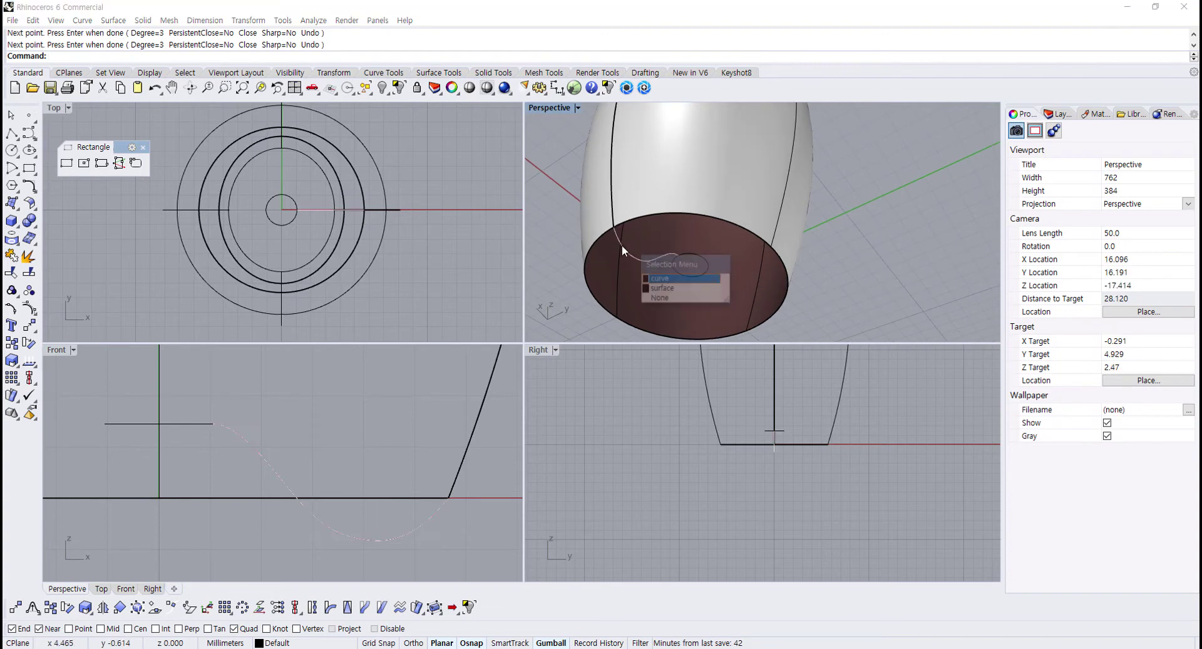
click(662, 278)
right_drag(475, 478, 416, 452)
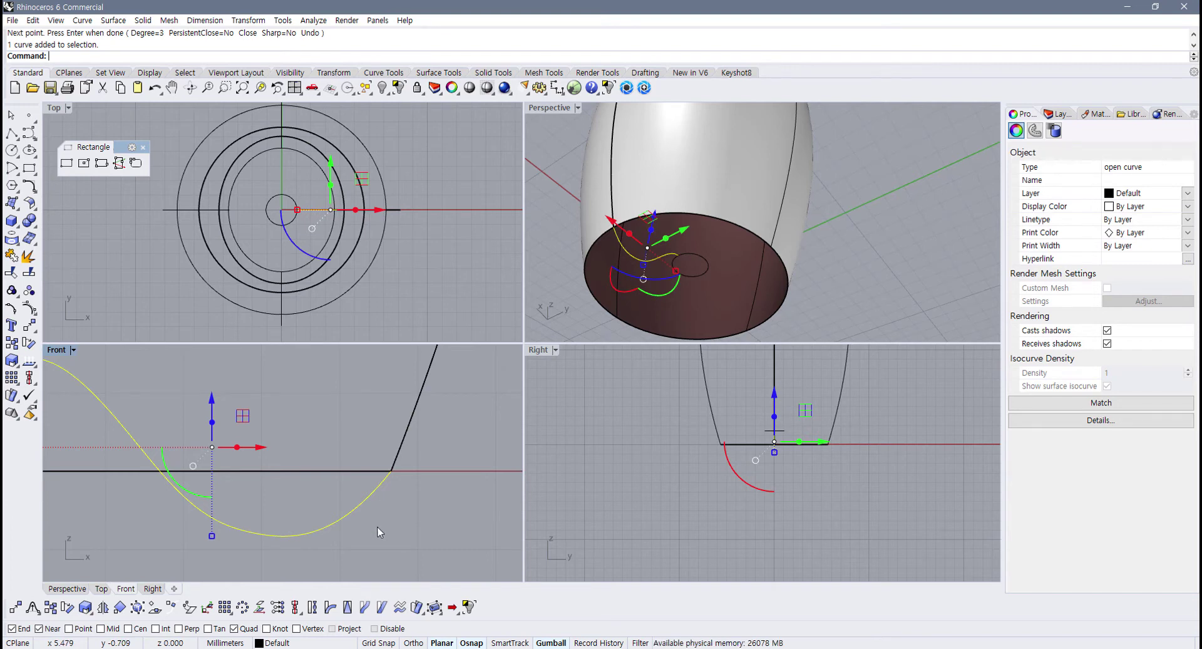
key(Return)
key(F10)
click(336, 540)
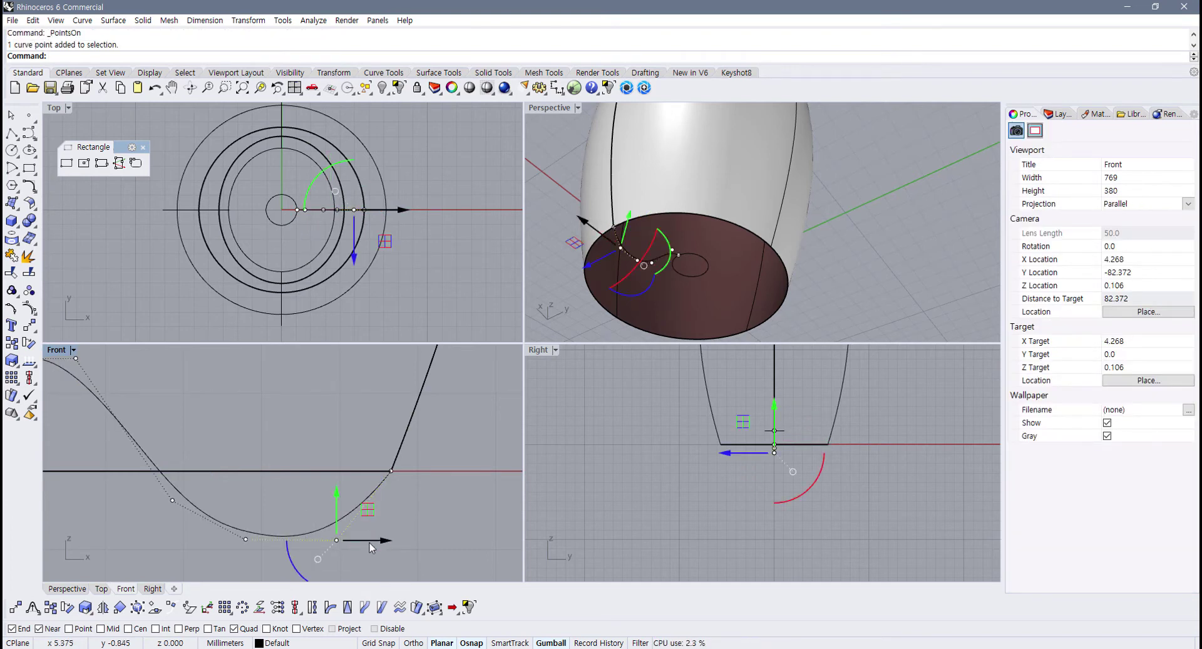
drag(370, 548, 398, 539)
click(399, 509)
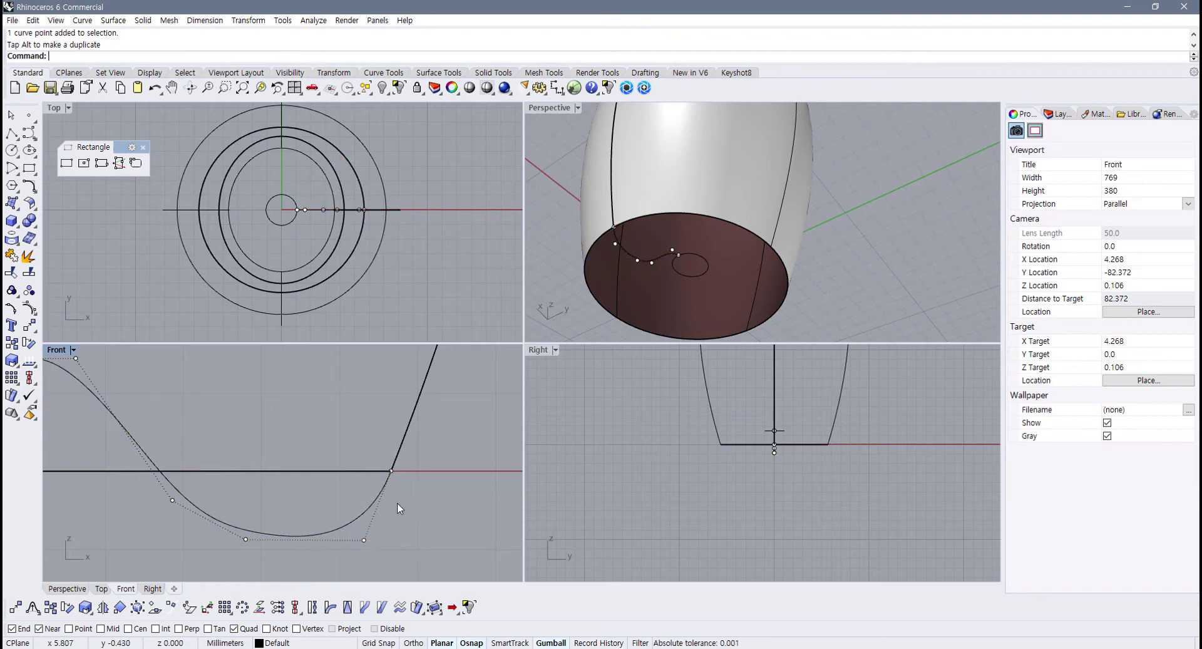
Step: Examine in the Perspective view how the profile curve meets the vase wall, and turn off its control points
click(361, 540)
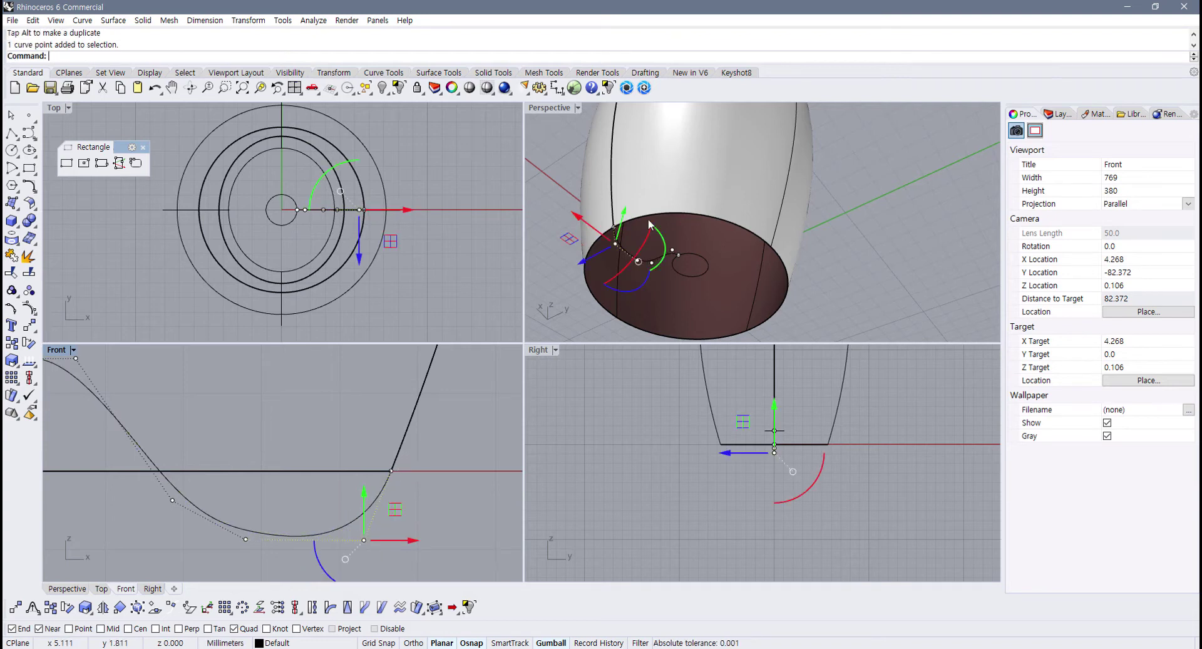
right_drag(649, 224, 636, 263)
scroll(636, 269, up, 6)
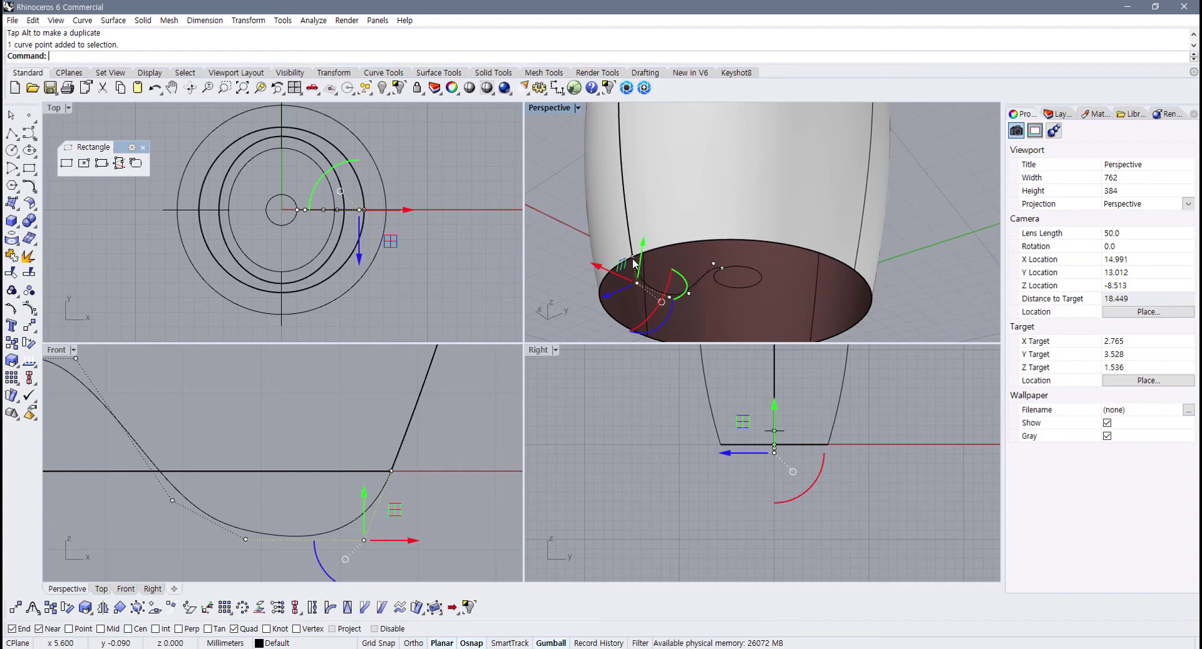
click(626, 226)
click(420, 444)
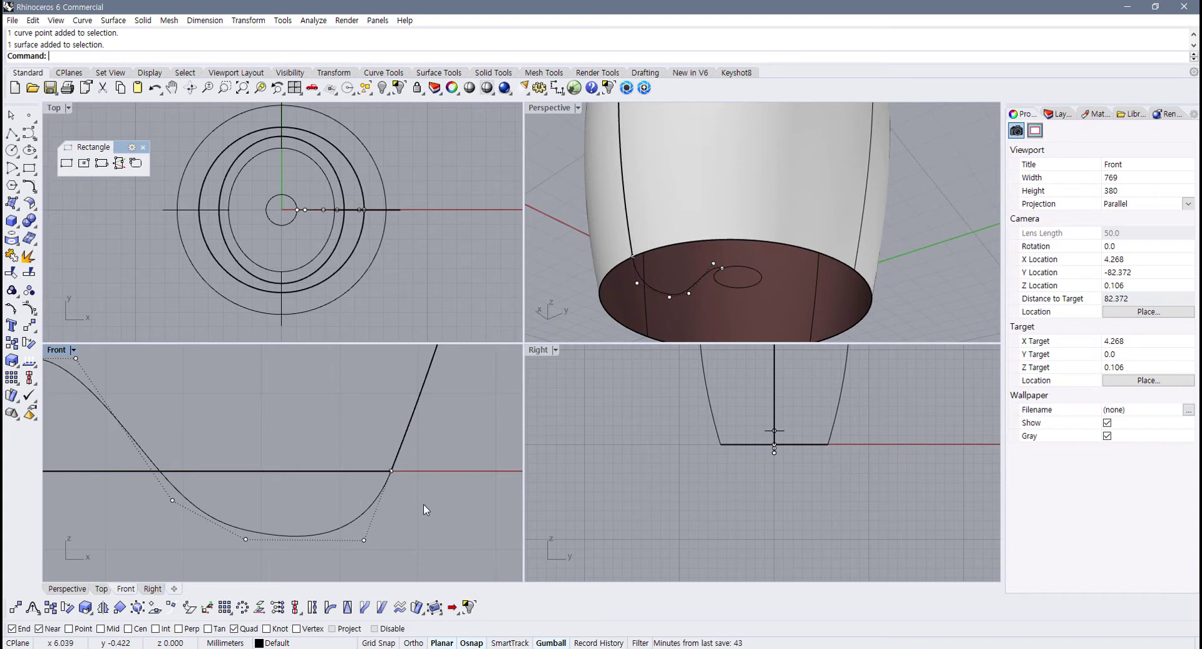
key(Escape)
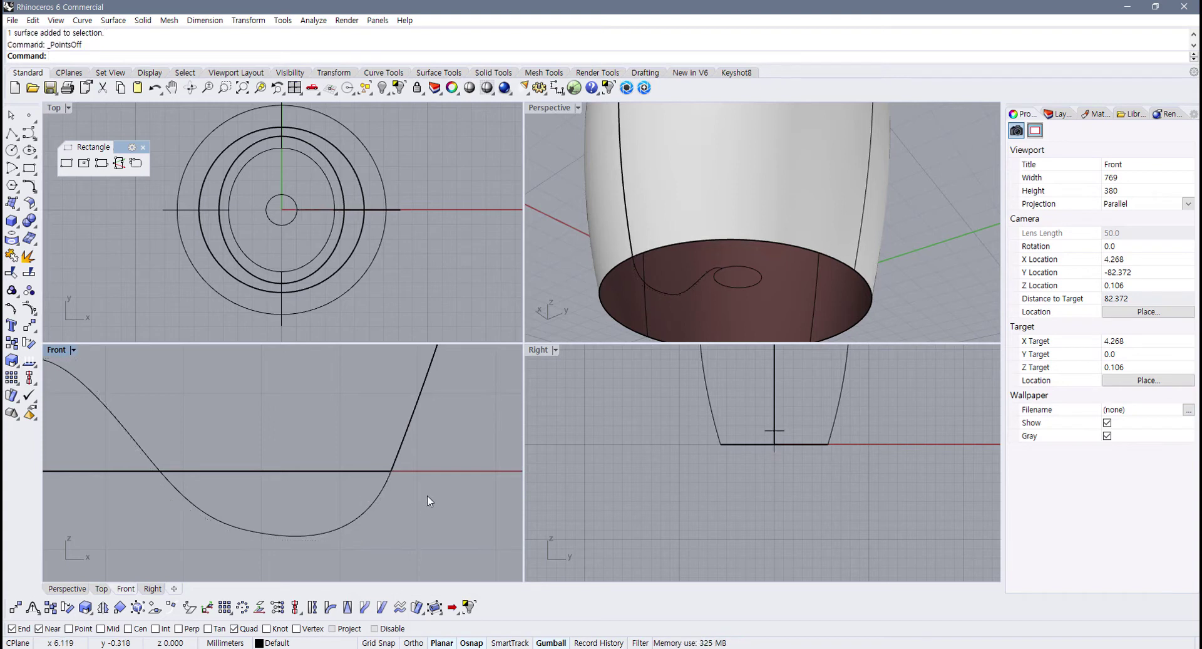
Step: Maximize the Perspective view on the vase's open base, showing the profile curve and small circle from below
scroll(426, 494, down, 8)
right_drag(405, 502, 400, 509)
scroll(316, 456, up, 2)
click(282, 470)
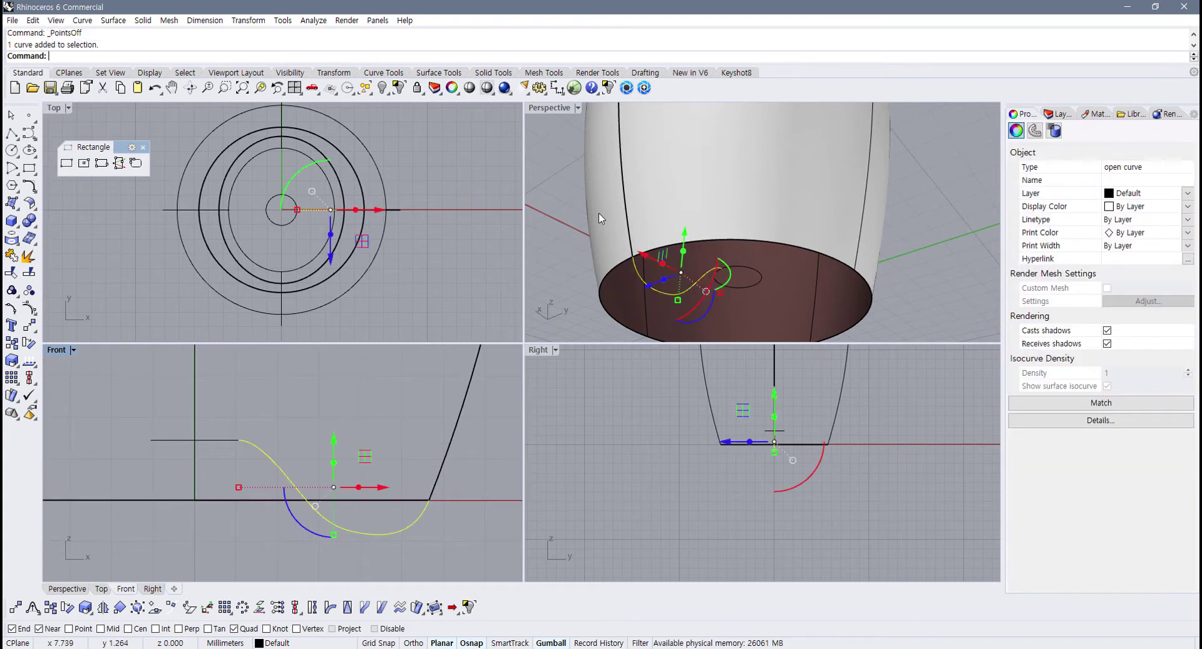
click(546, 109)
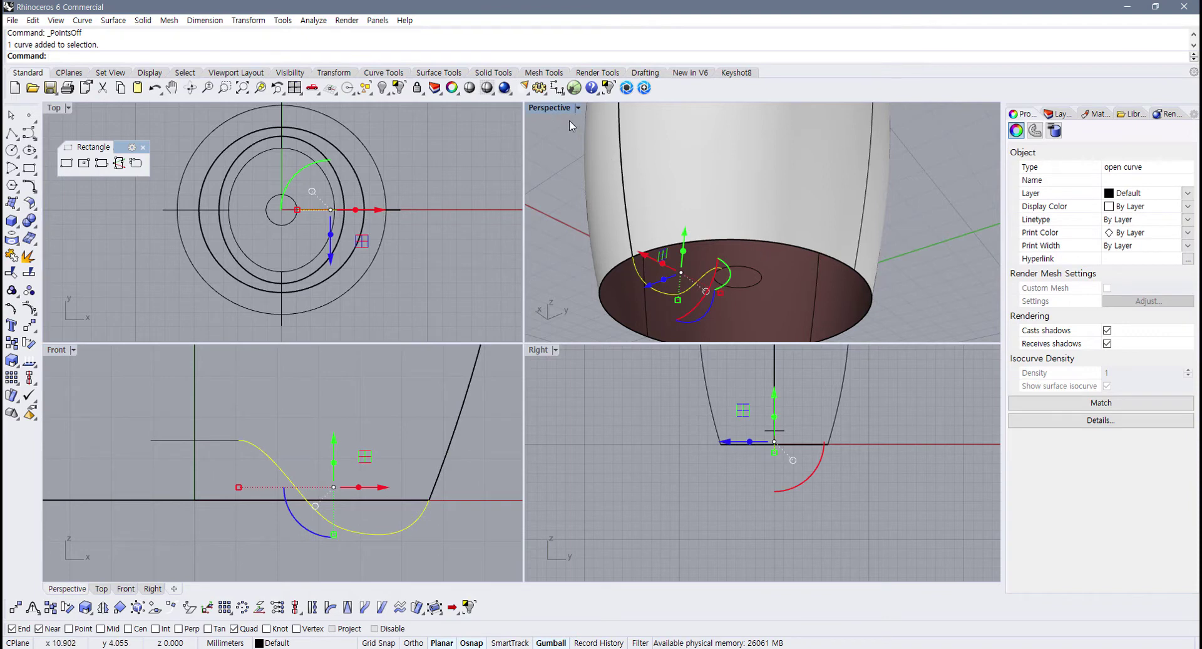
double_click(556, 109)
key(Escape)
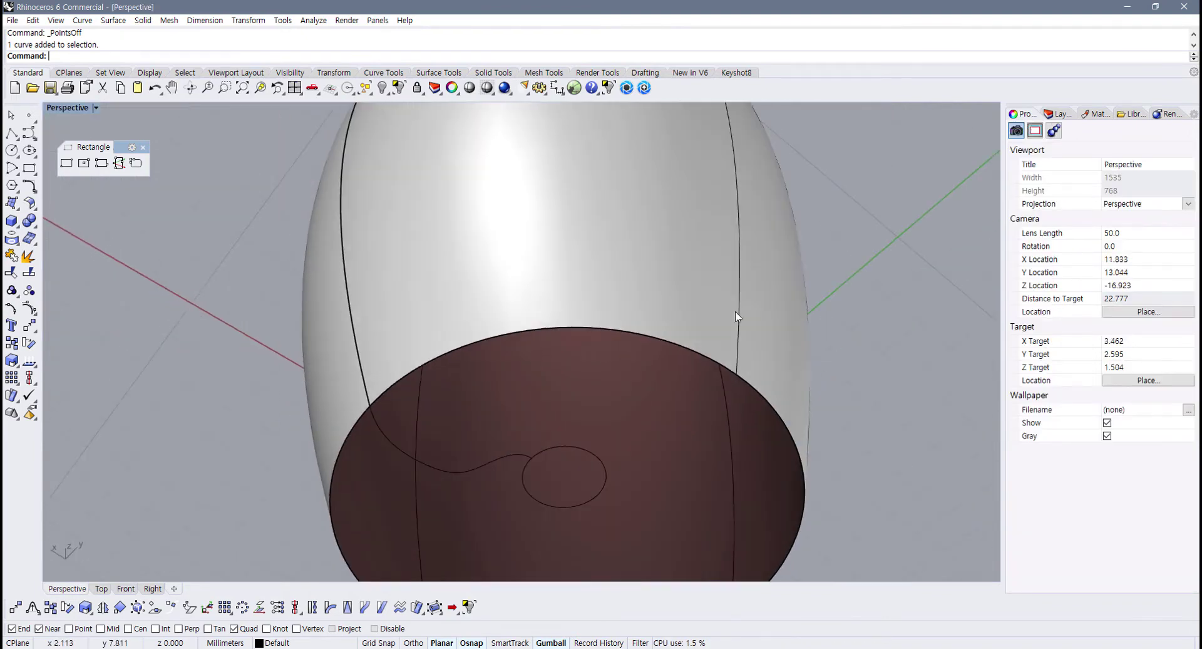
shift+right_drag(736, 316, 581, 271)
Step: Create a closed Sweep 2 Rails surface using the small circle and vase base edge as rails and the profile curve as cross section
click(439, 73)
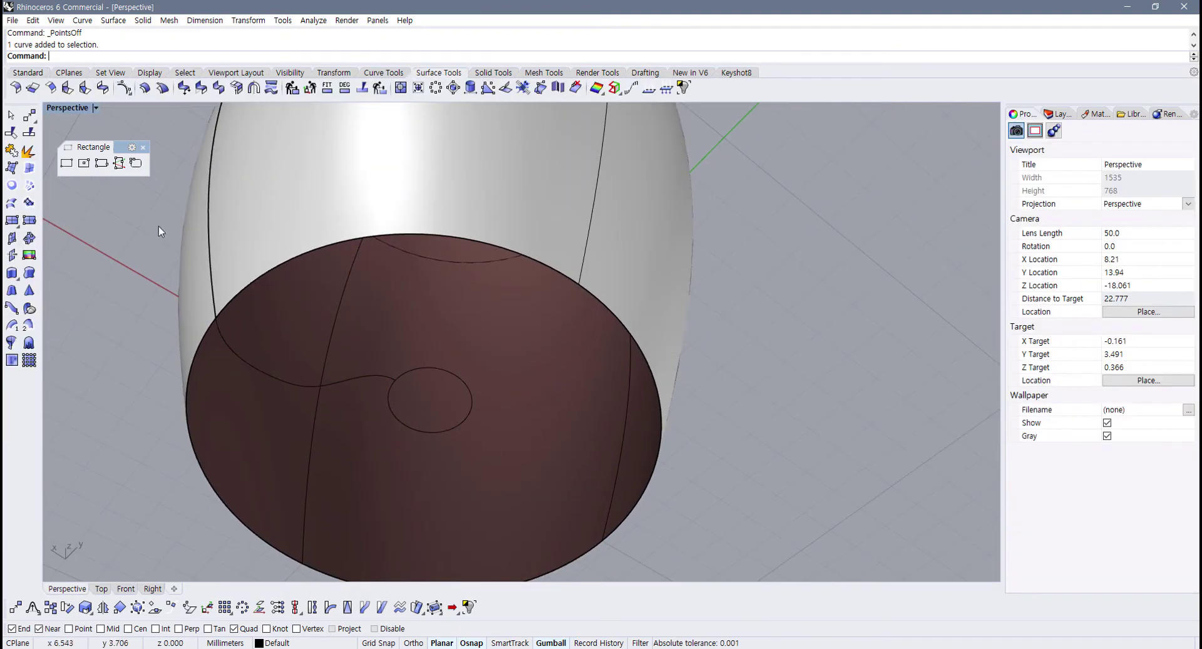
click(34, 330)
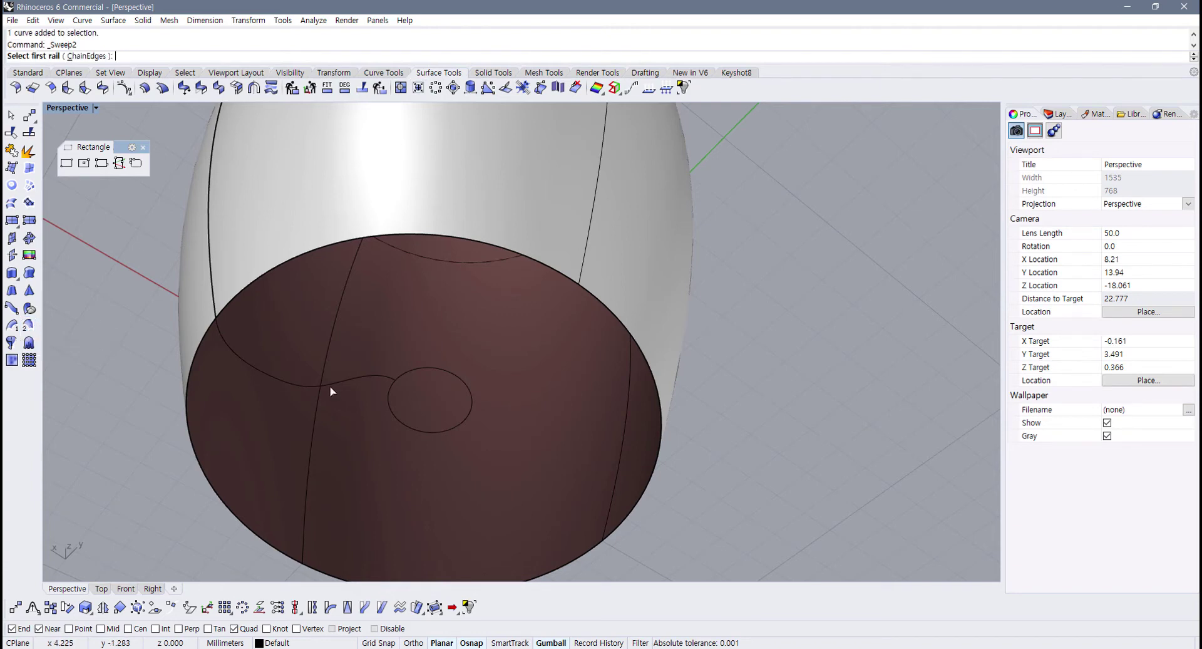
click(418, 367)
click(240, 296)
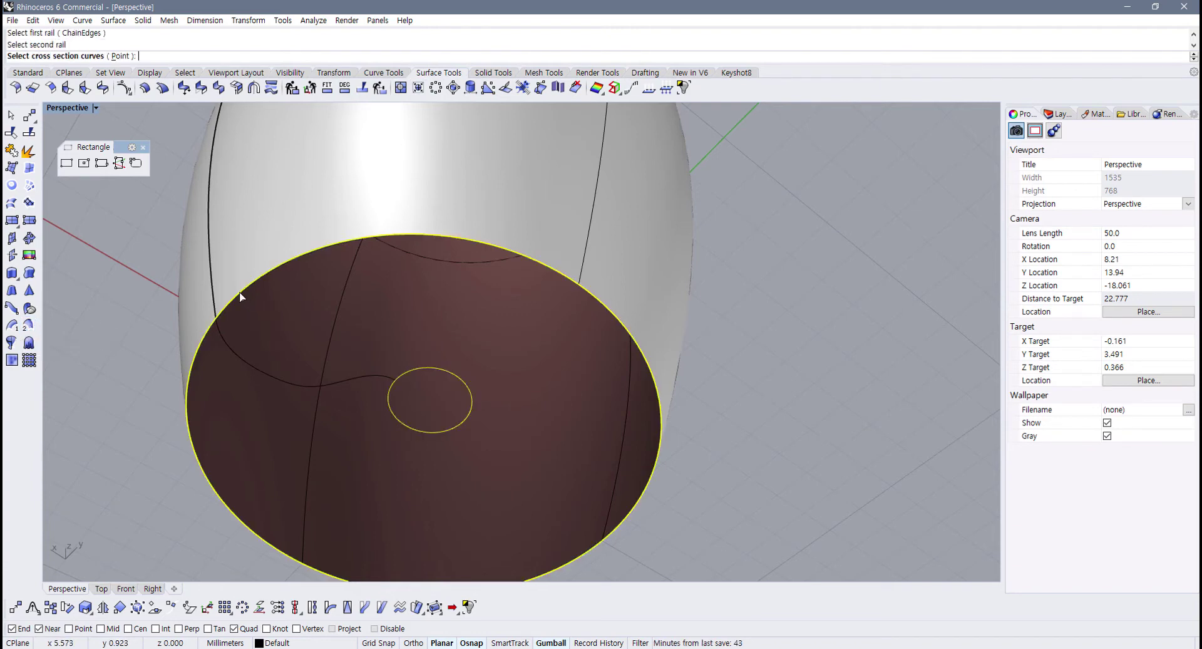
click(227, 344)
key(Return)
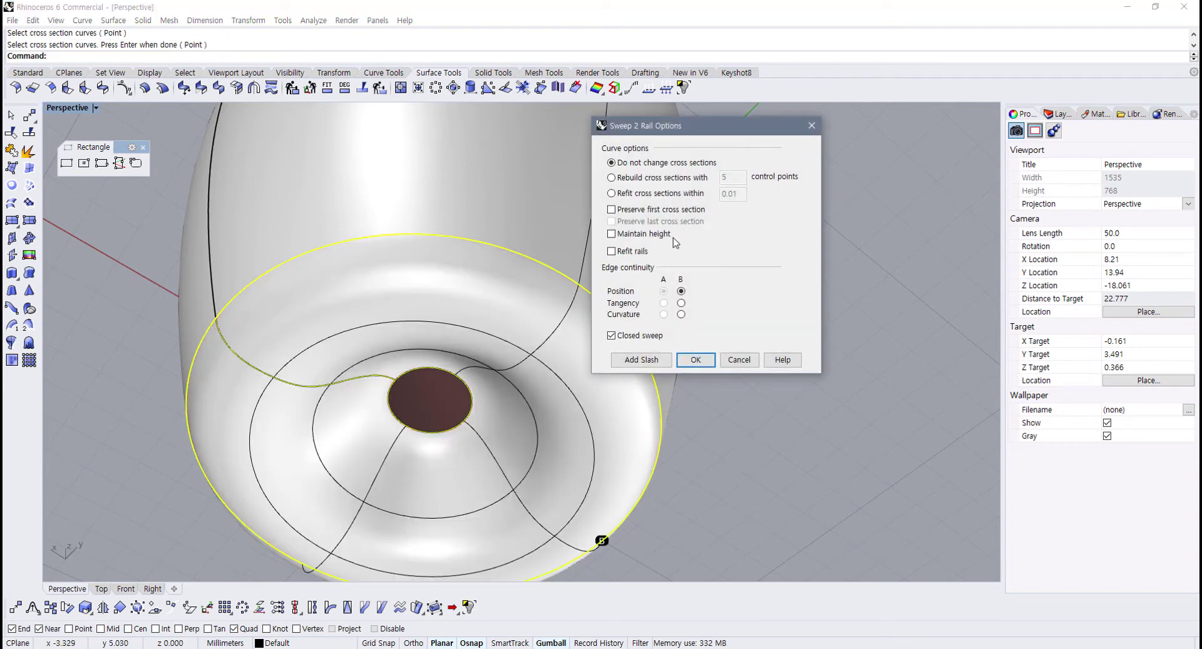
click(693, 361)
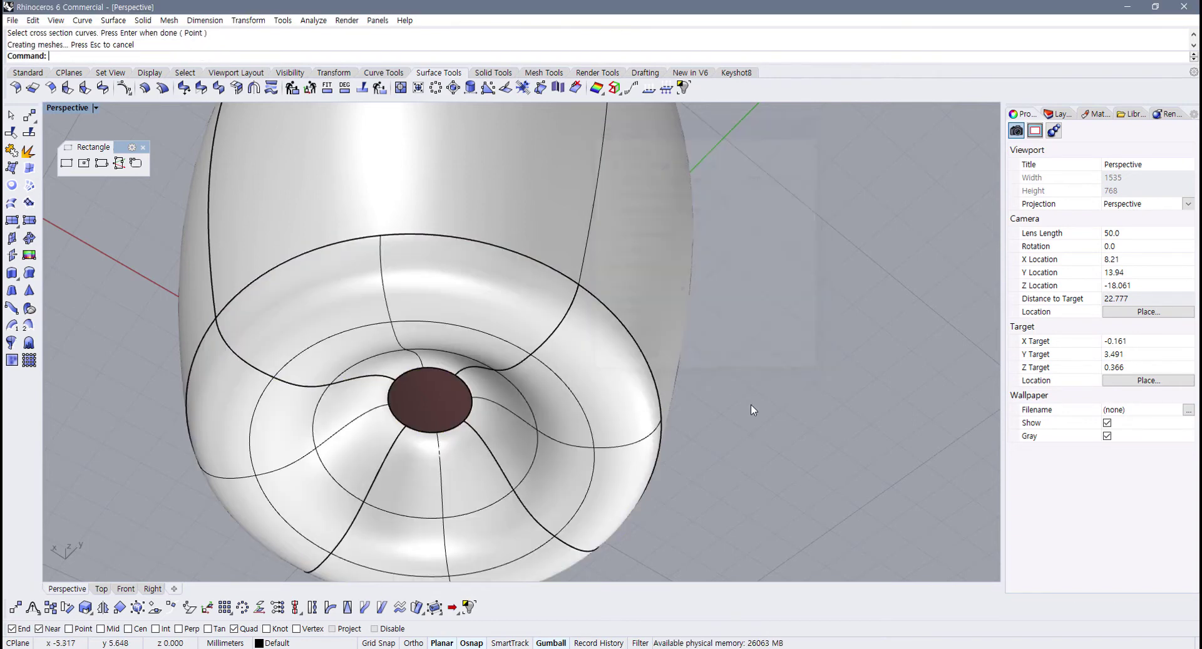
Step: Examine the seam between the swept bottom and the vase wall from the side, and undo the sweep
right_drag(750, 404, 561, 459)
scroll(326, 396, up, 10)
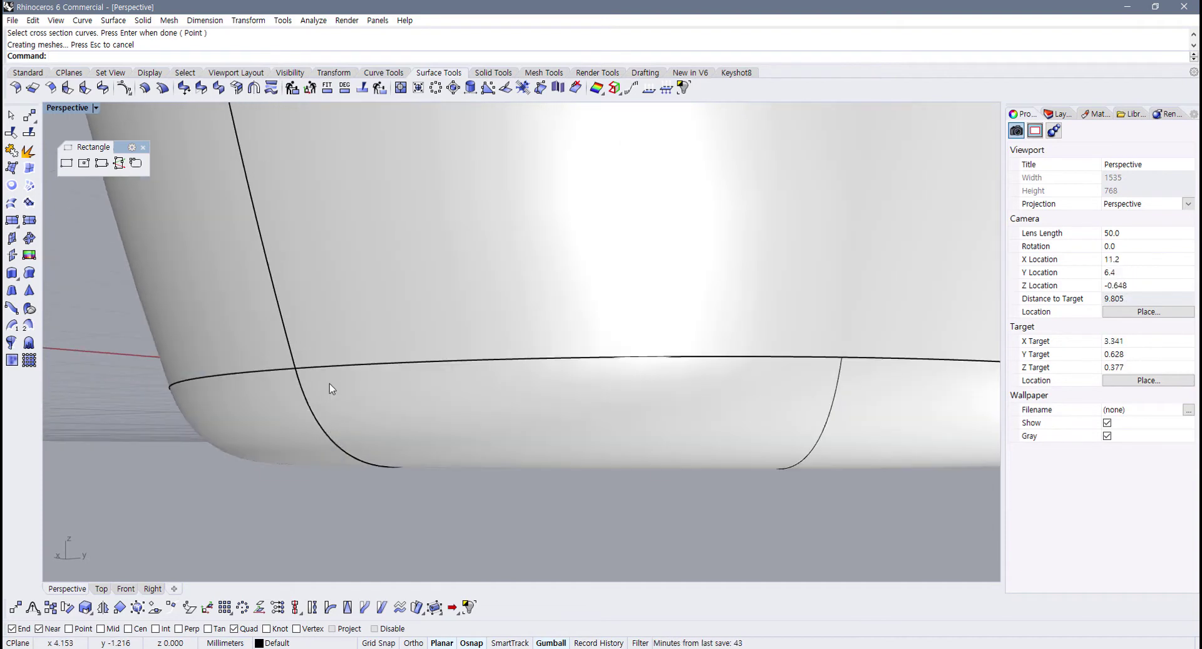
key(ctrl+z)
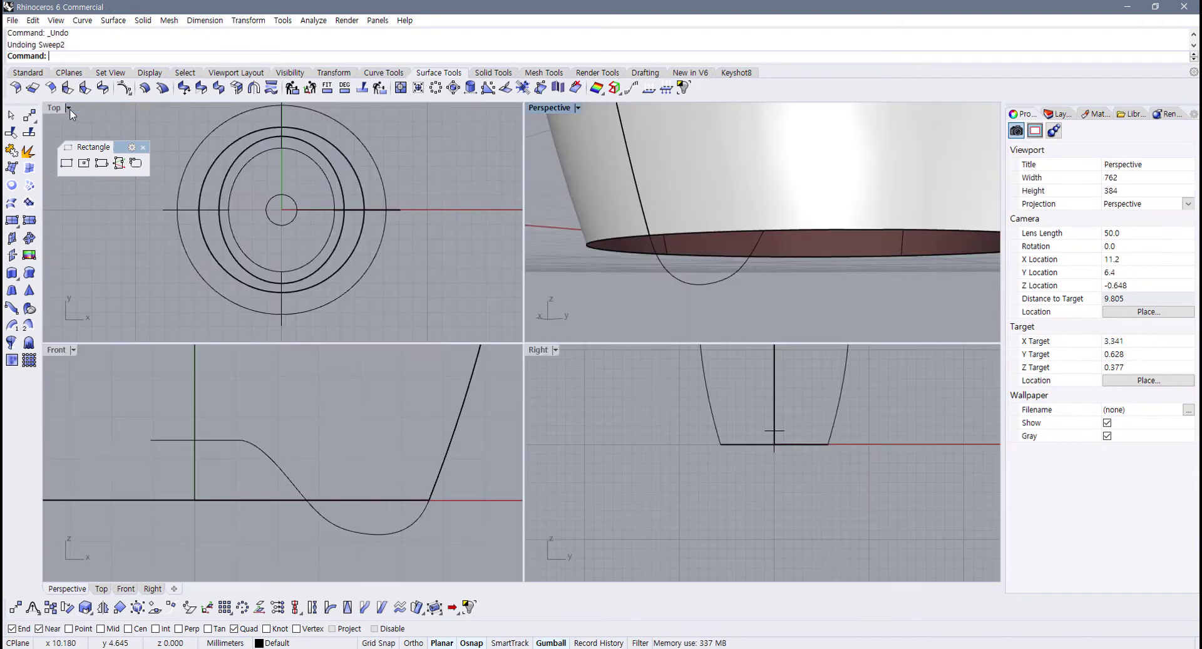
Step: Show the profile curve's control points in the Front view and move the point next to the base corner inward and slightly up
double_click(72, 111)
click(402, 534)
scroll(432, 504, up, 4)
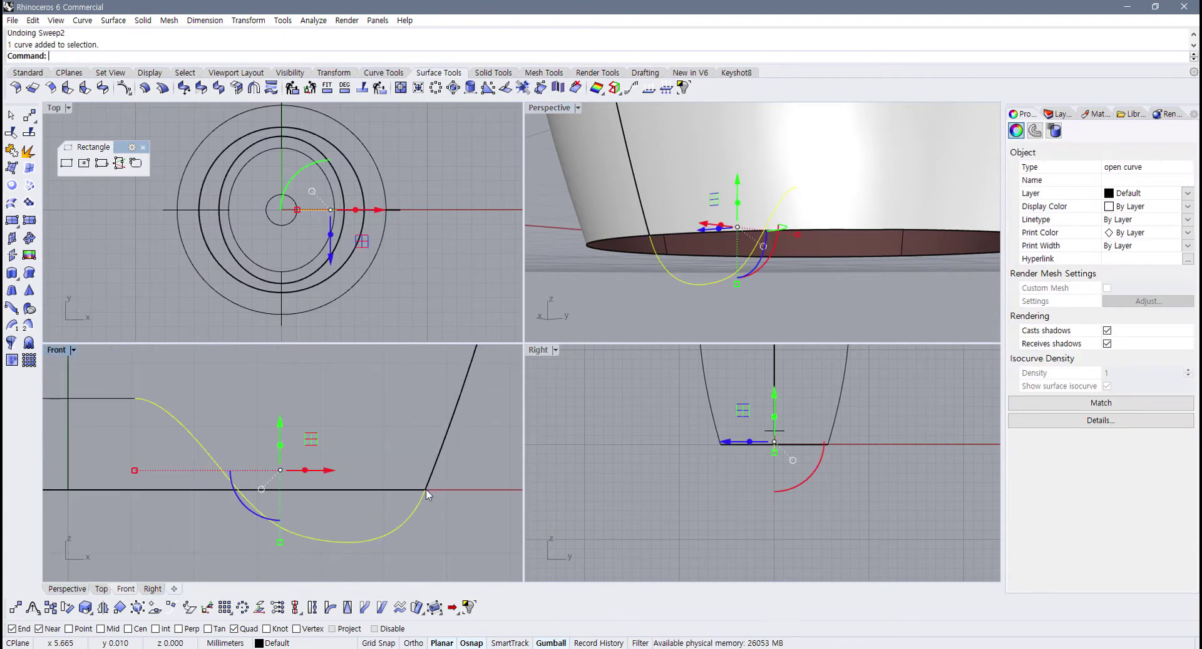
key(F10)
drag(375, 509, 429, 574)
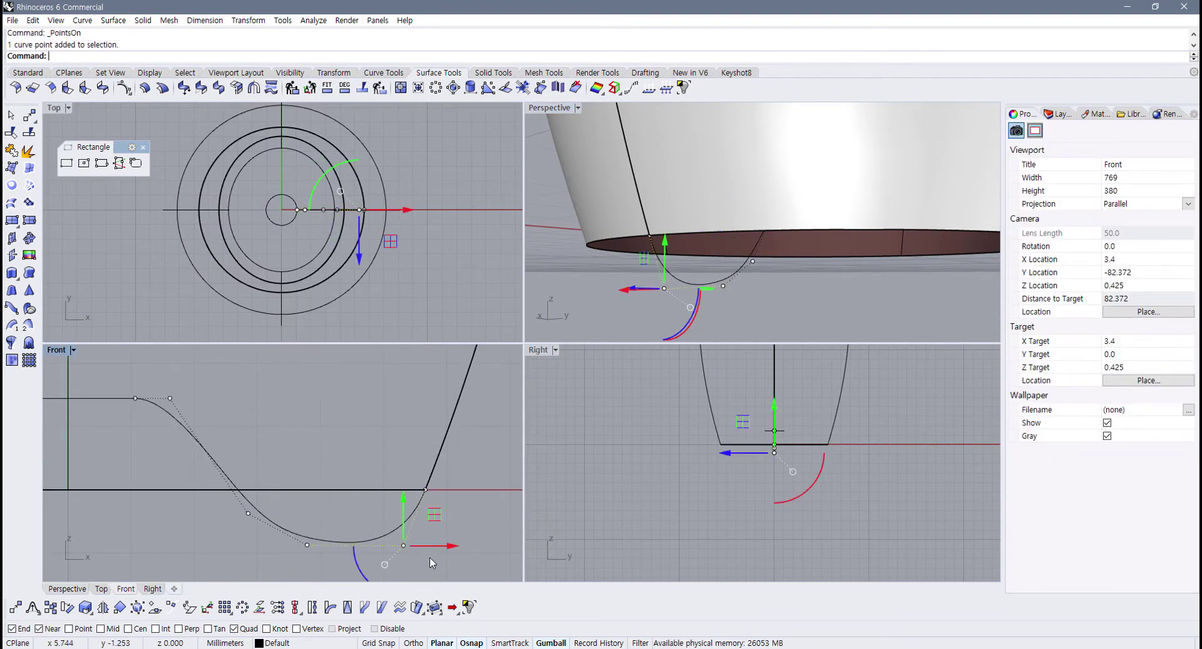
drag(432, 513, 418, 505)
click(447, 506)
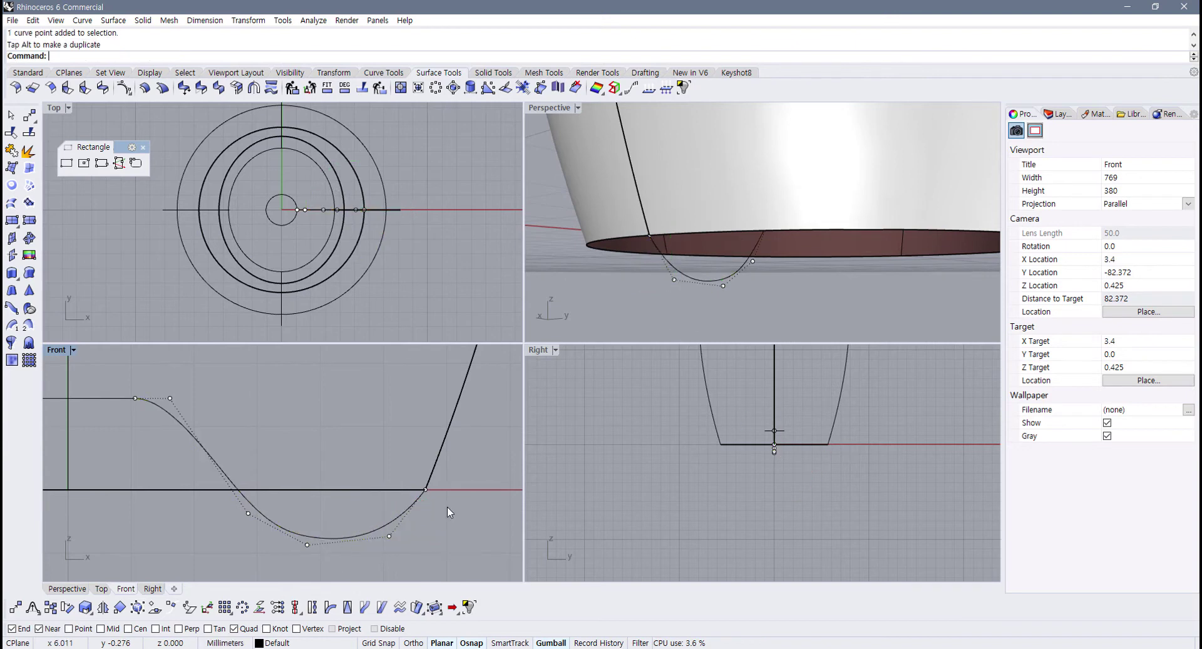
Step: Examine how the profile curve meets the vase wall at the base corner in the maximized Front view
scroll(447, 505, up, 10)
right_drag(402, 502, 394, 480)
scroll(393, 477, down, 4)
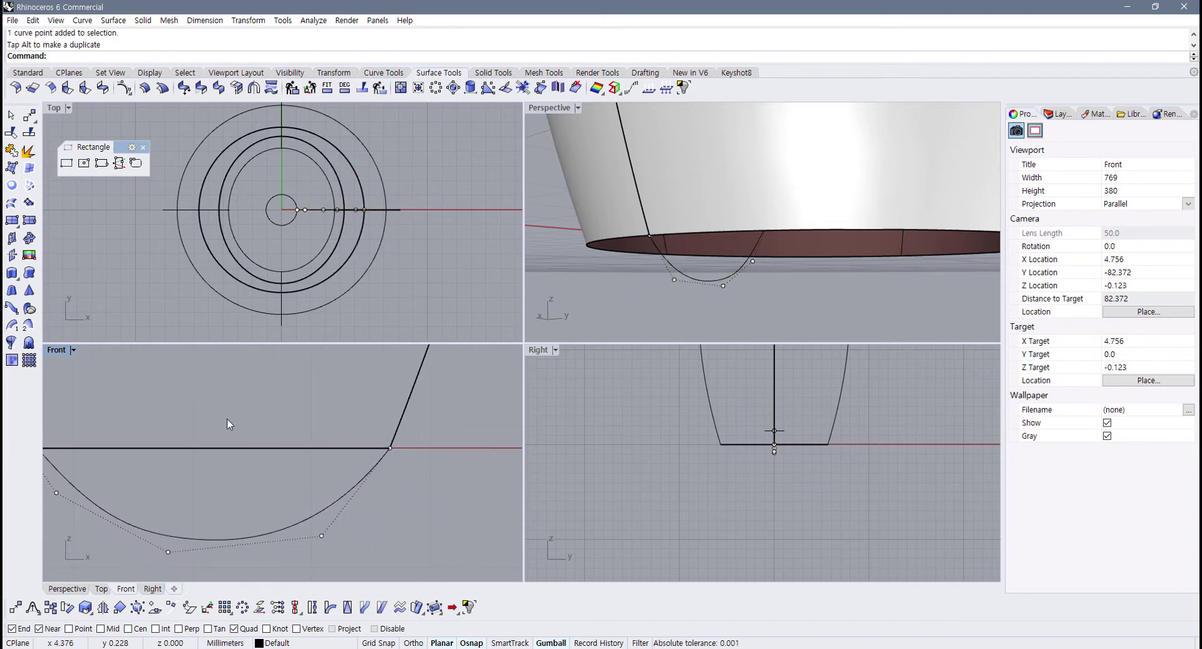
double_click(60, 351)
right_drag(297, 422, 278, 422)
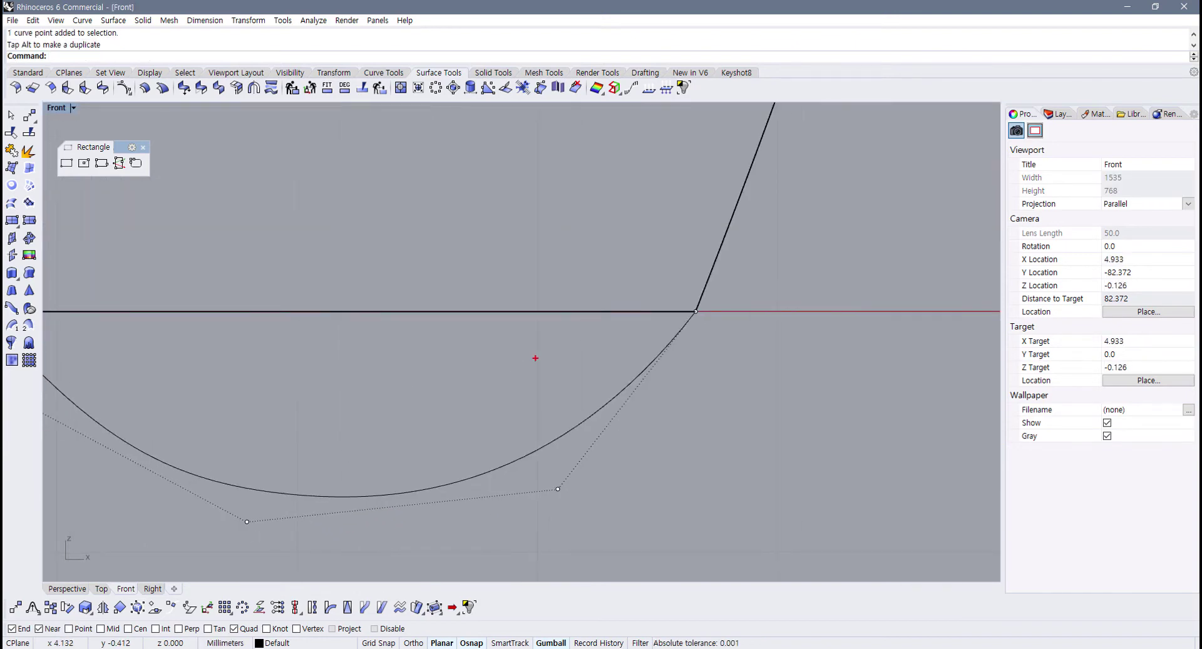
mouse_move(743, 187)
shift+mouse_down()
mouse_move(570, 483)
mouse_move(592, 536)
mouse_move(616, 515)
shift+mouse_up()
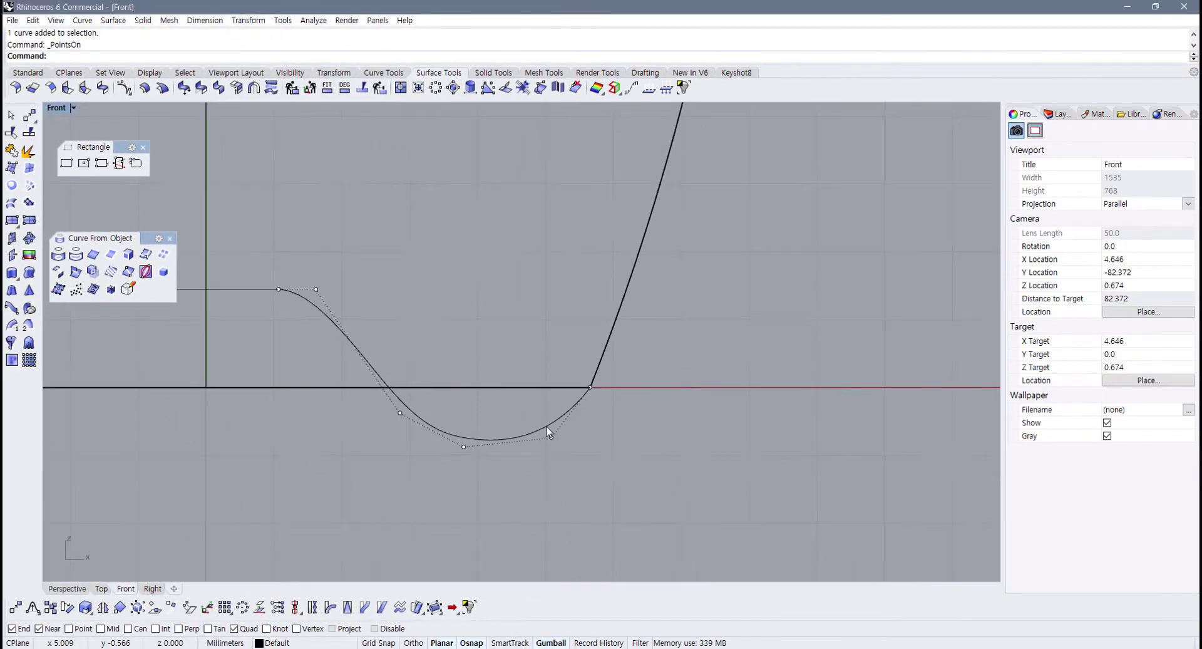
Step: Turn off the profile curve's control points and show the vase's open base from below in the maximized Perspective view
drag(546, 426, 579, 442)
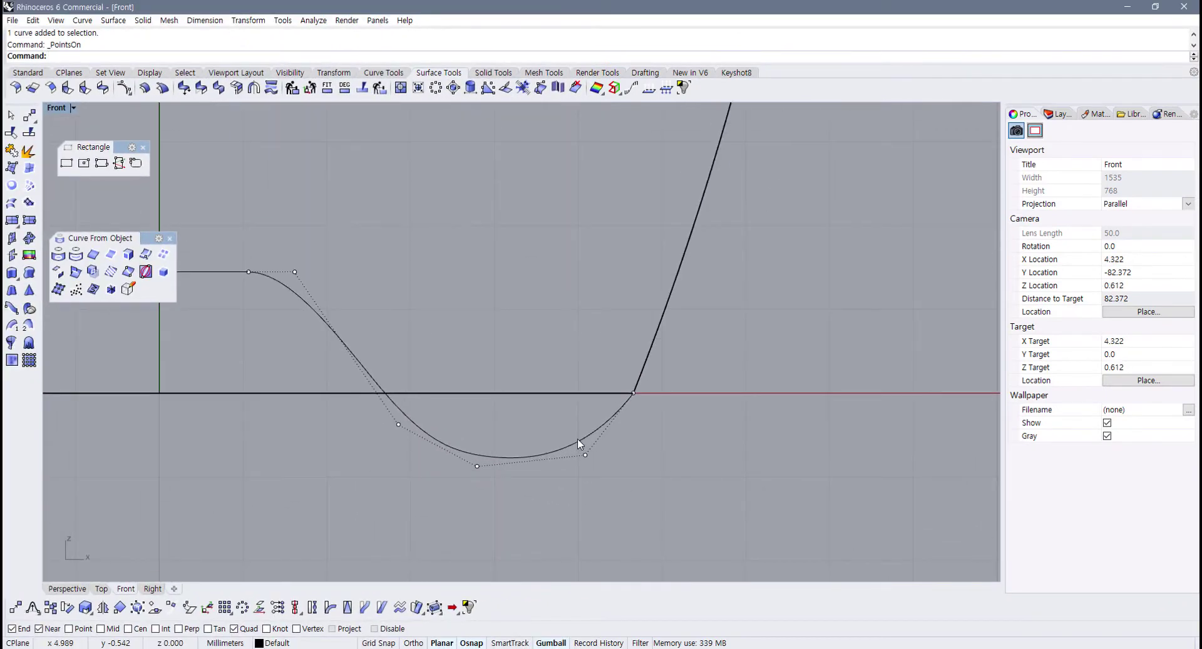
key(F11)
click(577, 439)
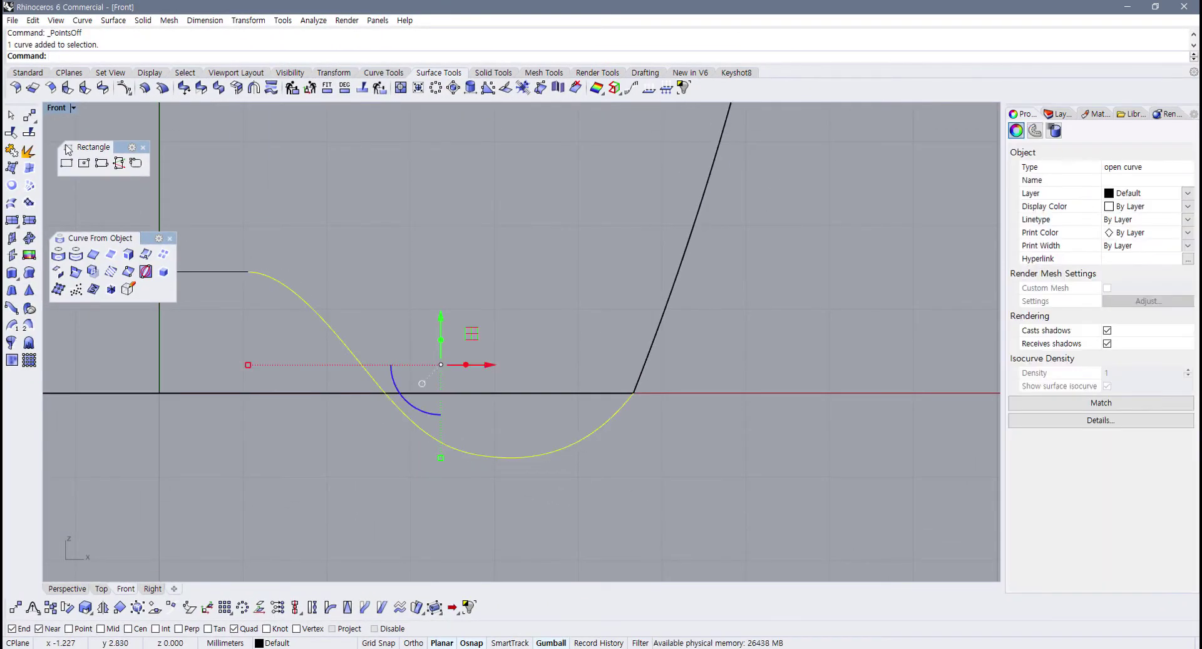
double_click(61, 110)
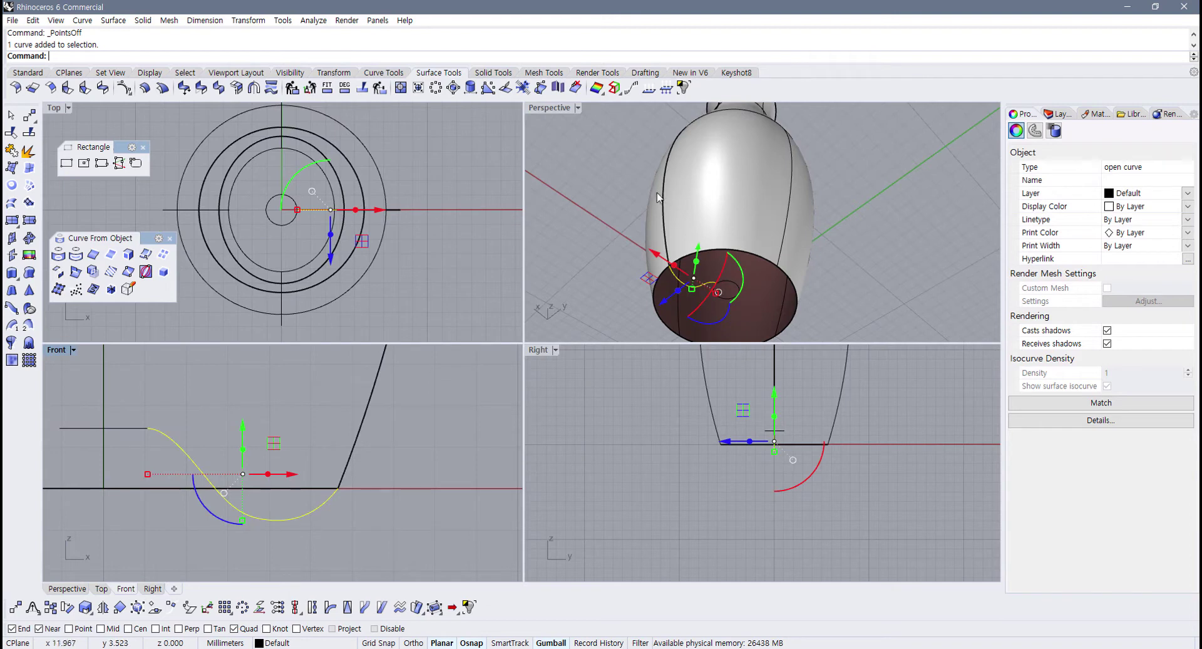
right_drag(657, 198, 582, 153)
double_click(550, 110)
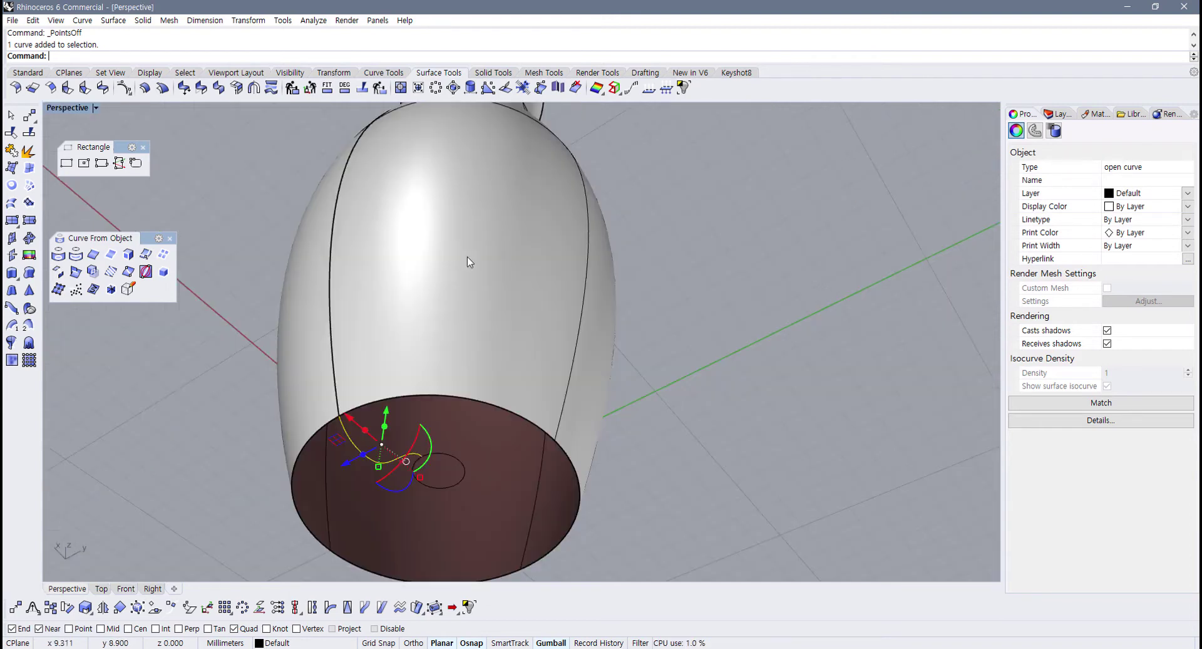
key(Escape)
right_drag(593, 321, 535, 358)
scroll(543, 354, up, 3)
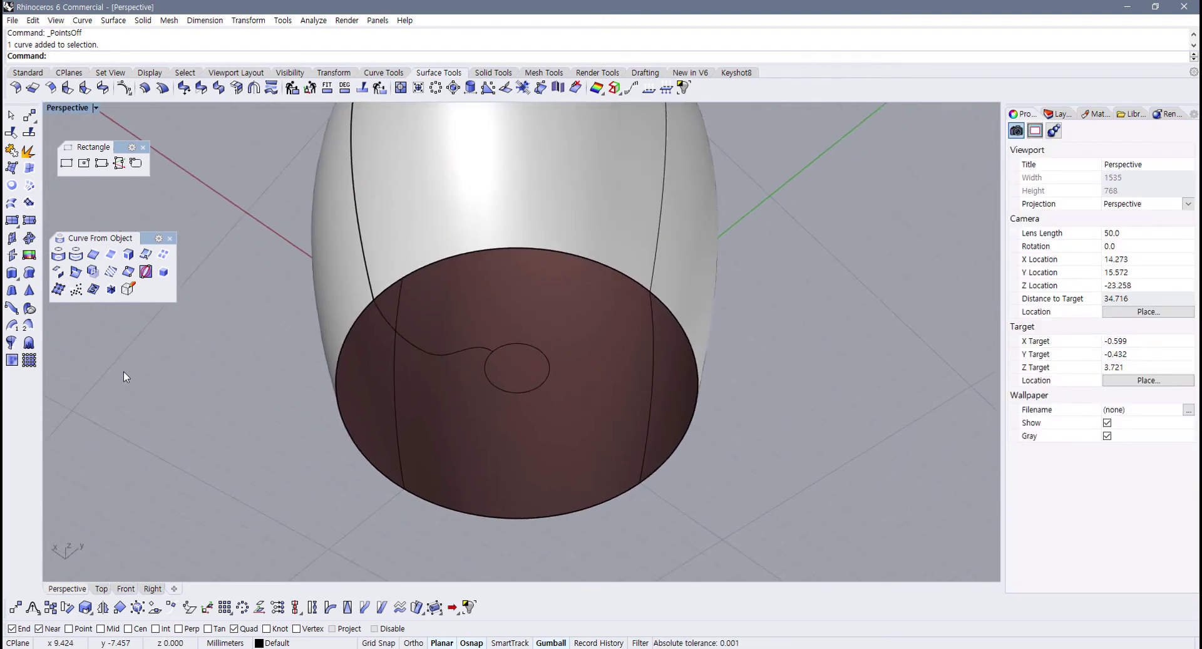
click(28, 325)
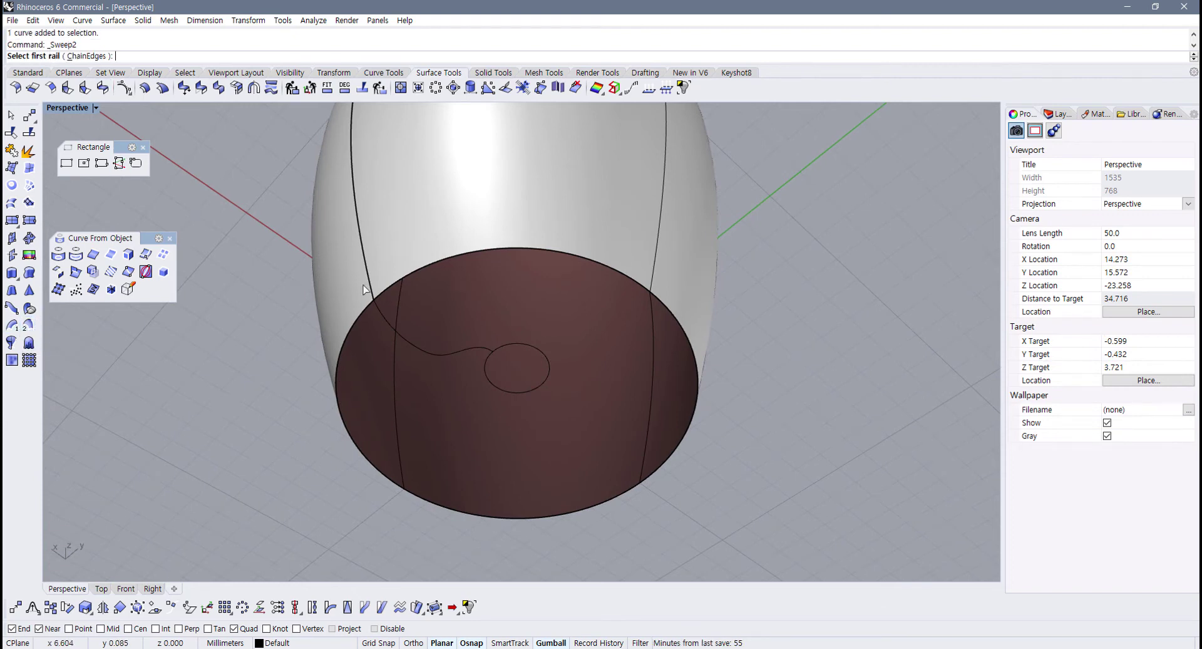
click(388, 290)
click(485, 367)
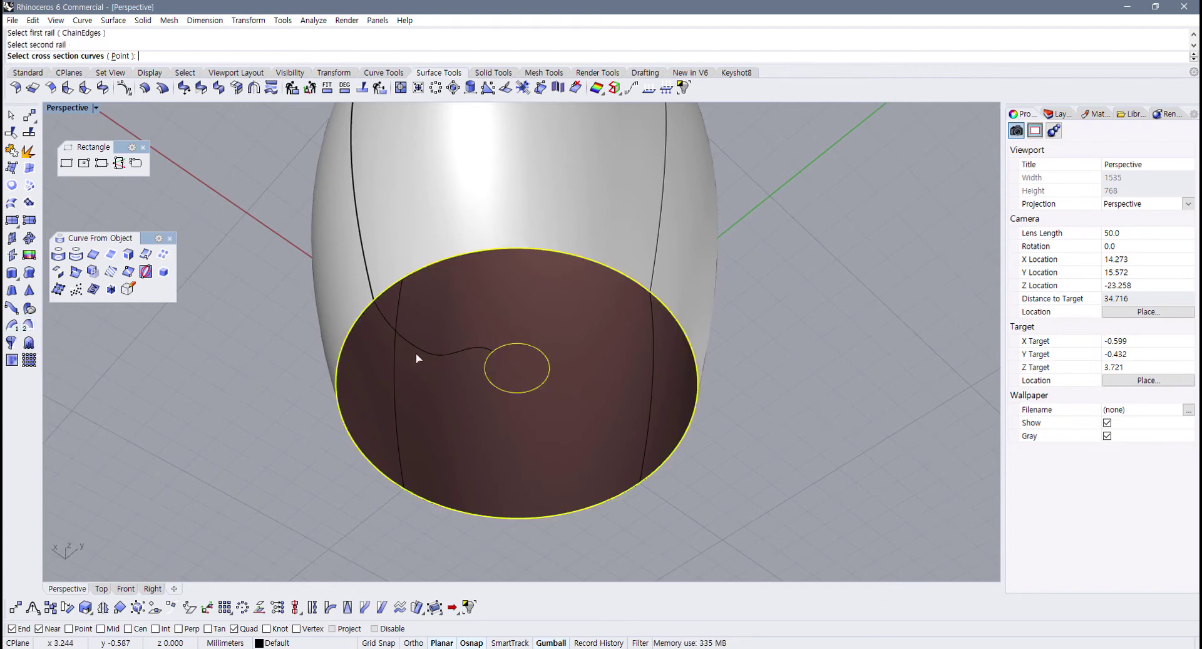
click(386, 325)
right_click(411, 355)
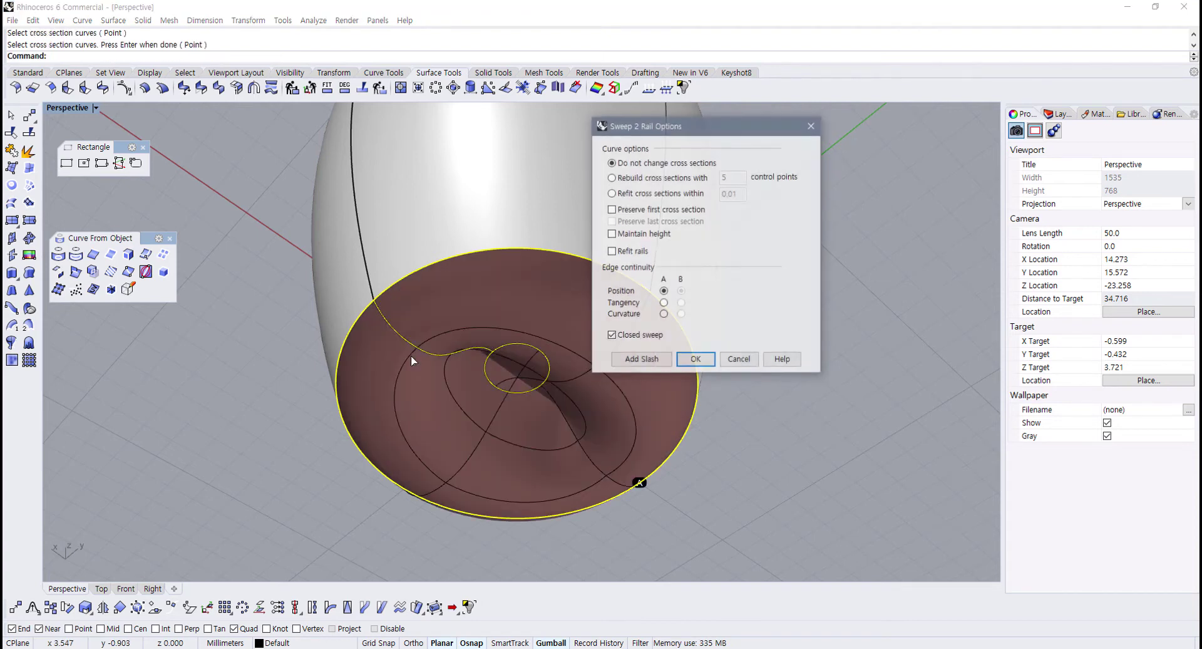
right_drag(458, 419, 446, 343)
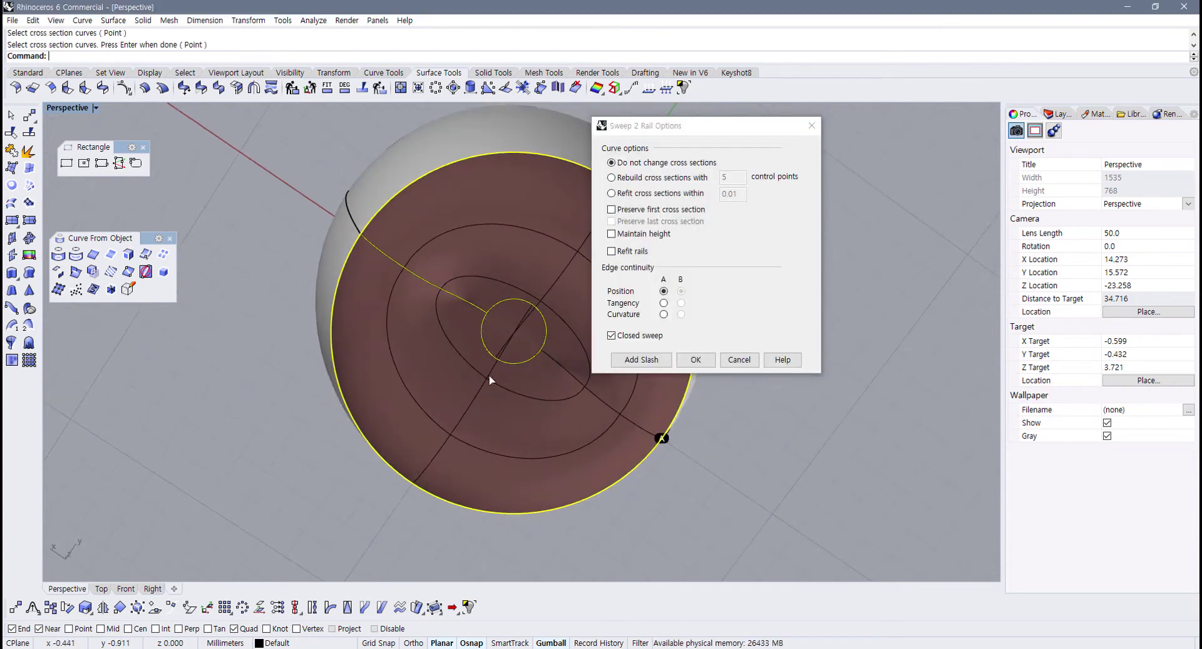
right_drag(489, 380, 401, 375)
click(749, 362)
Step: Start a Sweep 2 Rails with the small circle as first rail, the vase base edge as second and the profile curve as cross section
right_click(580, 377)
right_drag(483, 356, 509, 377)
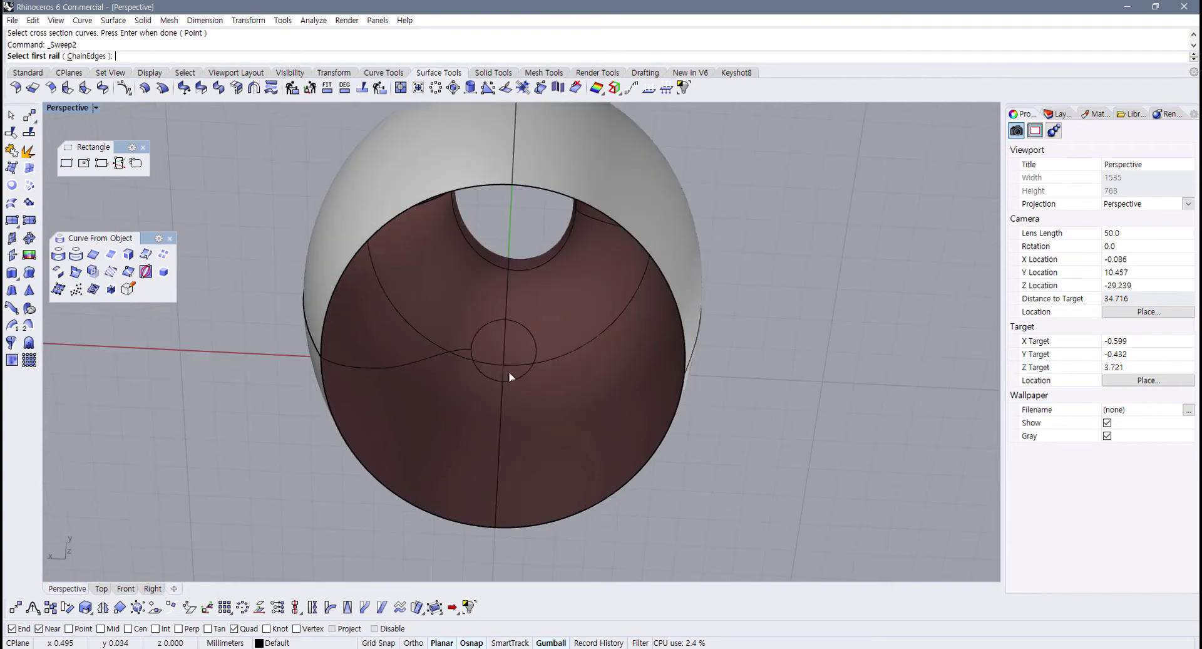
click(481, 337)
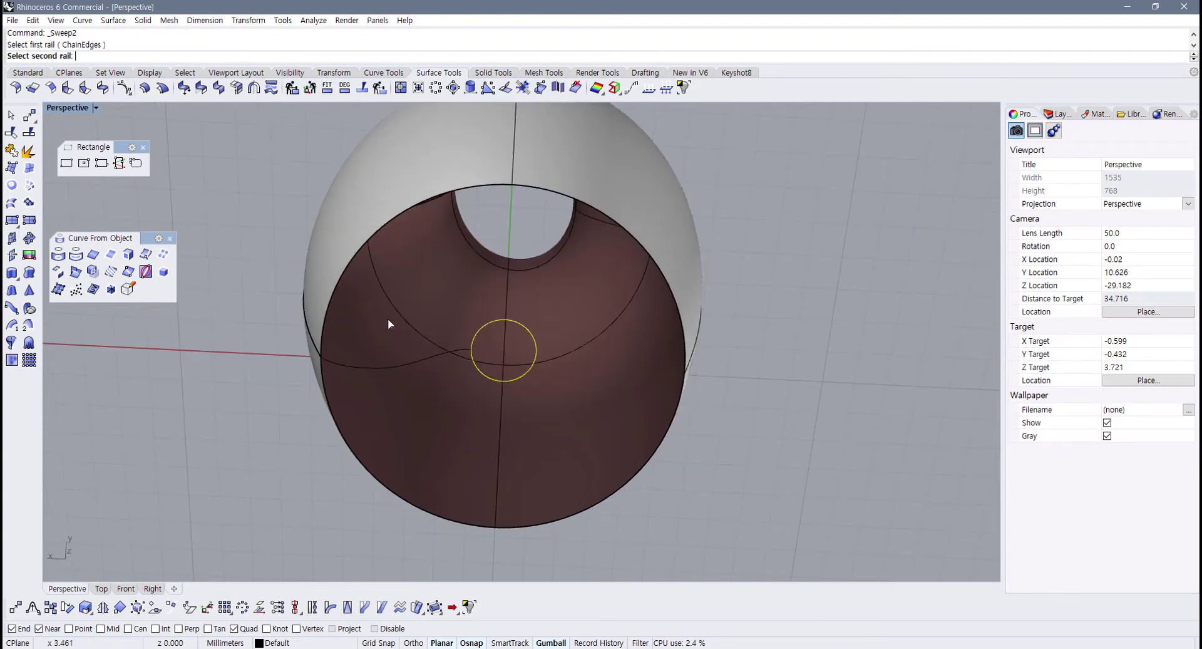
click(330, 309)
click(335, 366)
right_click(448, 404)
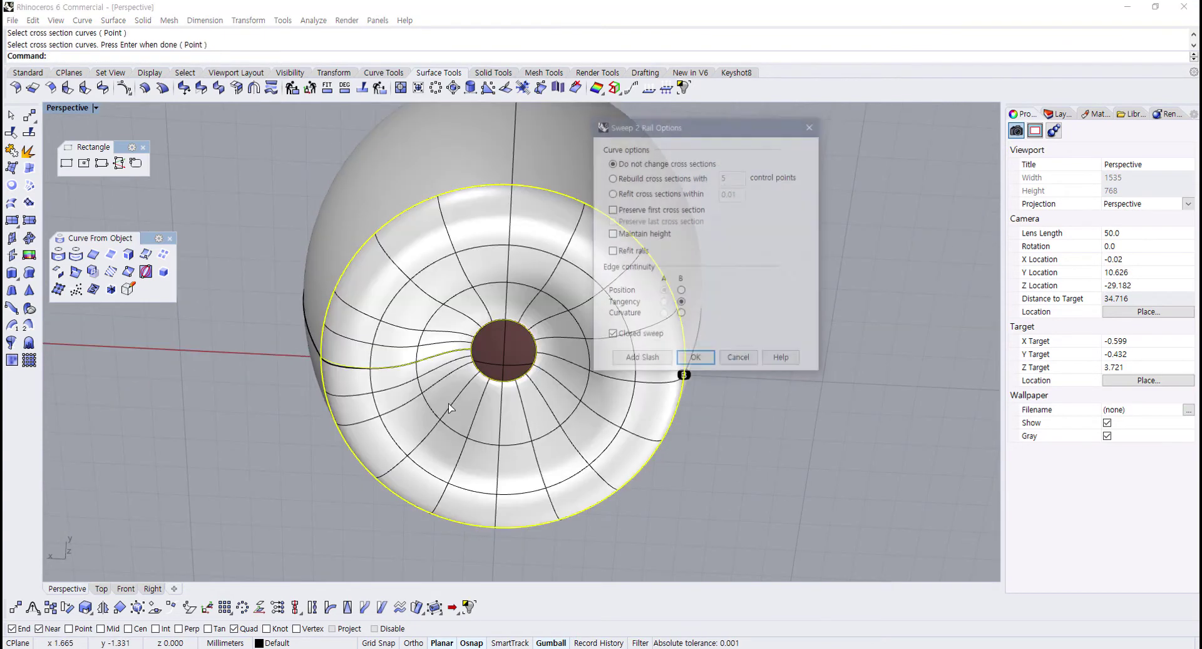
Step: Try Position continuity at rail B and inspect the previewed sweep at the base corner in the Front view
right_drag(681, 373, 481, 517)
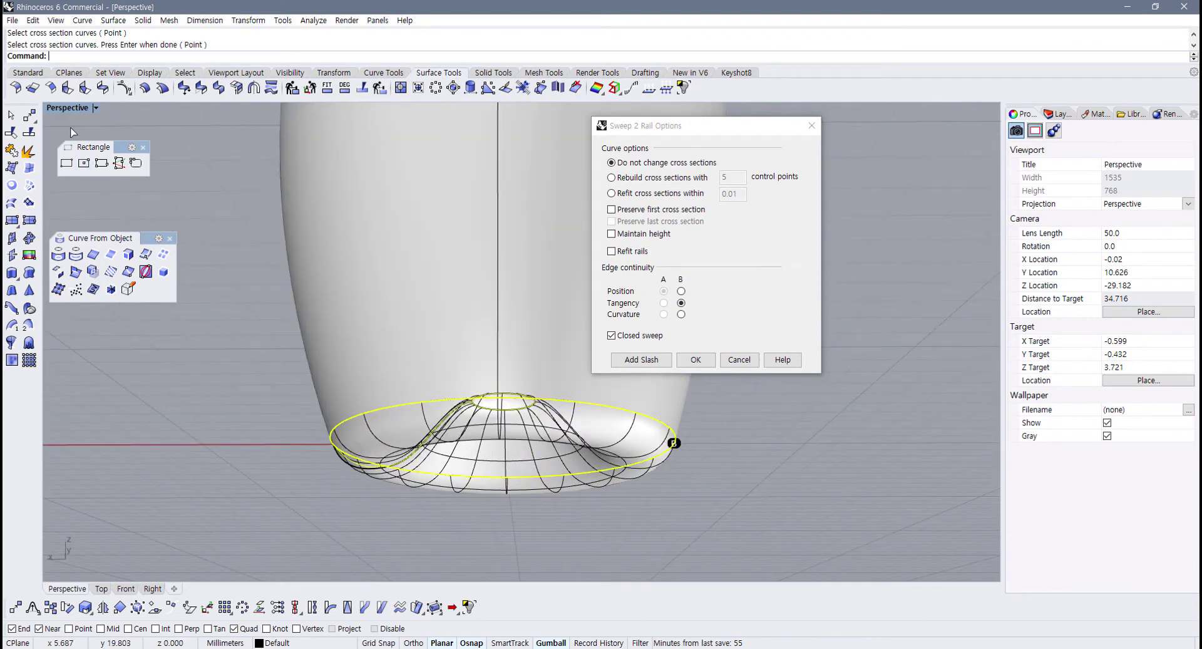
double_click(67, 107)
scroll(306, 470, up, 4)
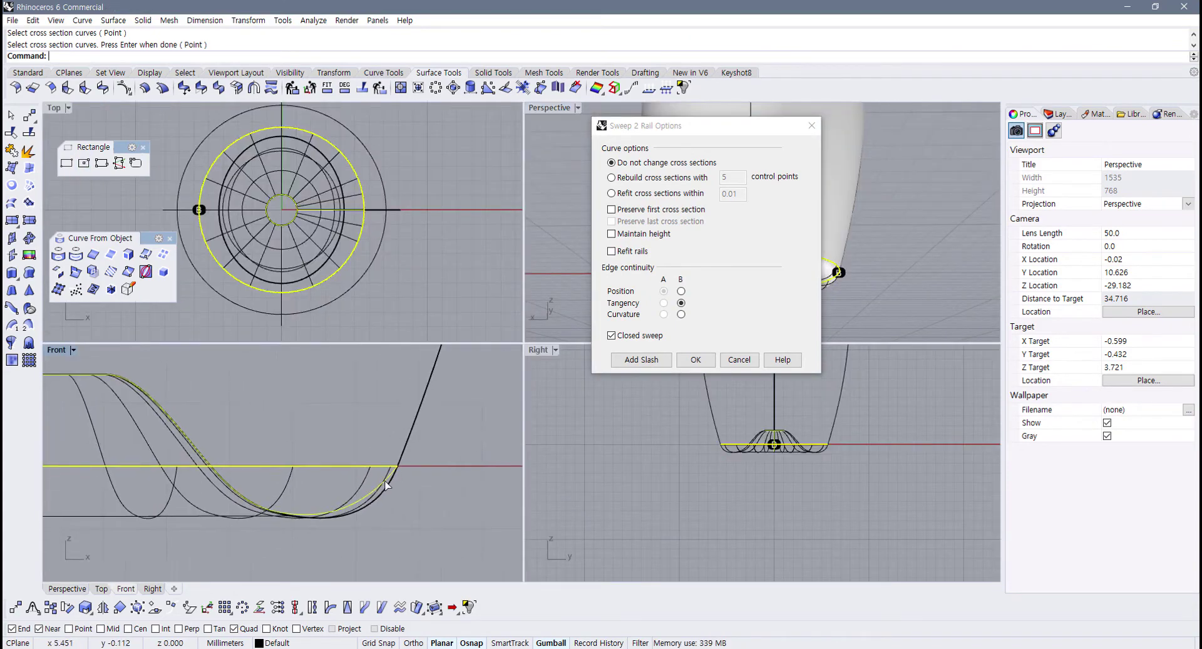
scroll(387, 486, up, 2)
click(681, 291)
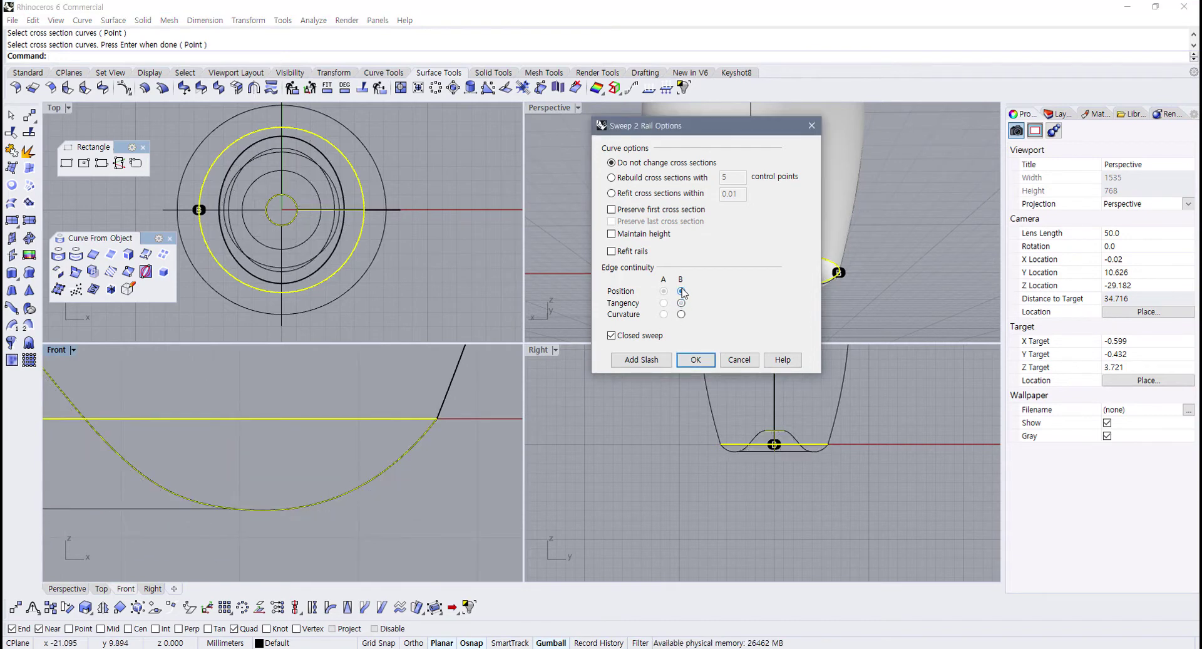
scroll(458, 432, up, 2)
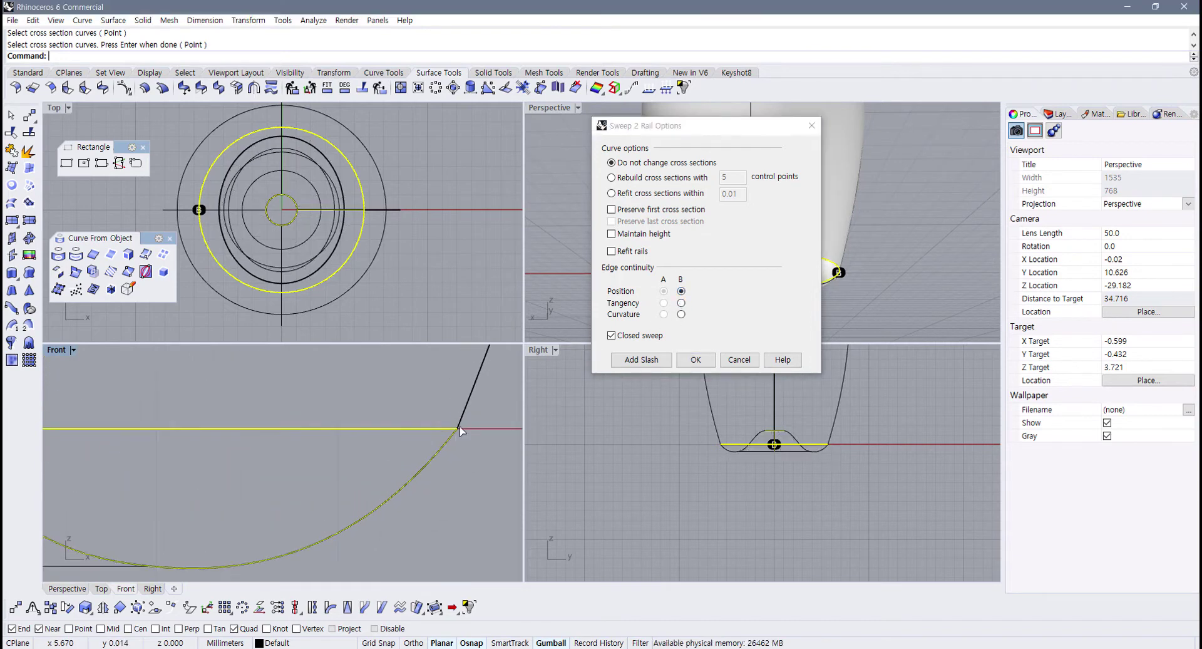
scroll(424, 477, down, 3)
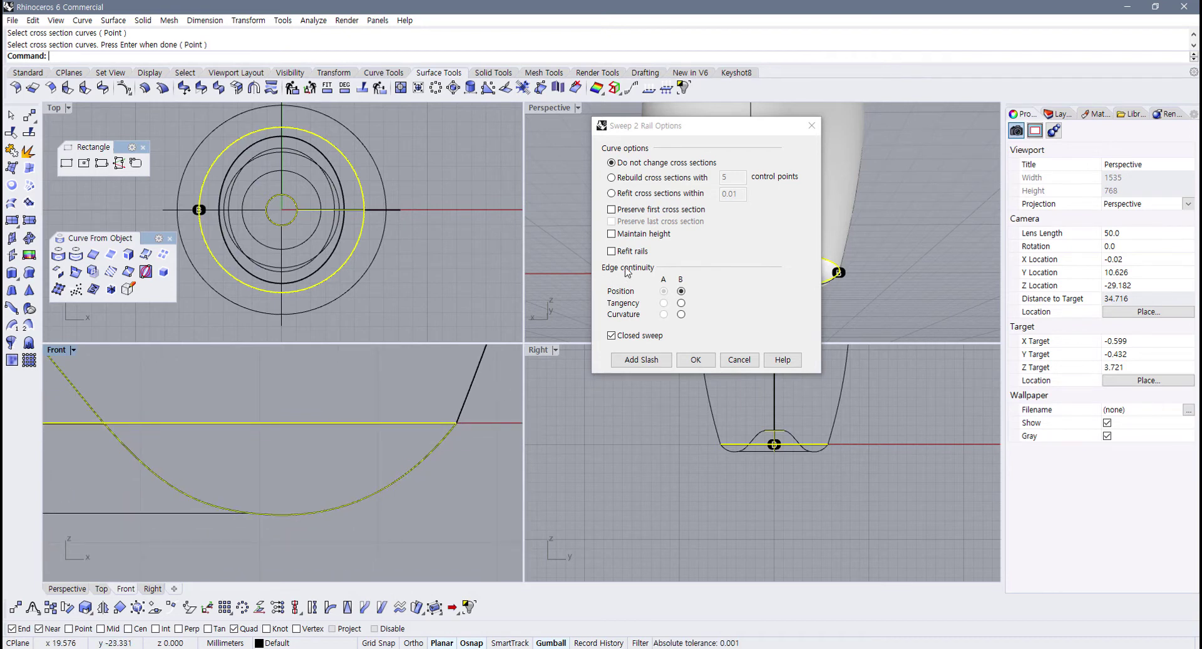
Step: Set the edge continuity at rail B to Tangency and compare the previewed sweep with the vase wall in the Front view
click(680, 303)
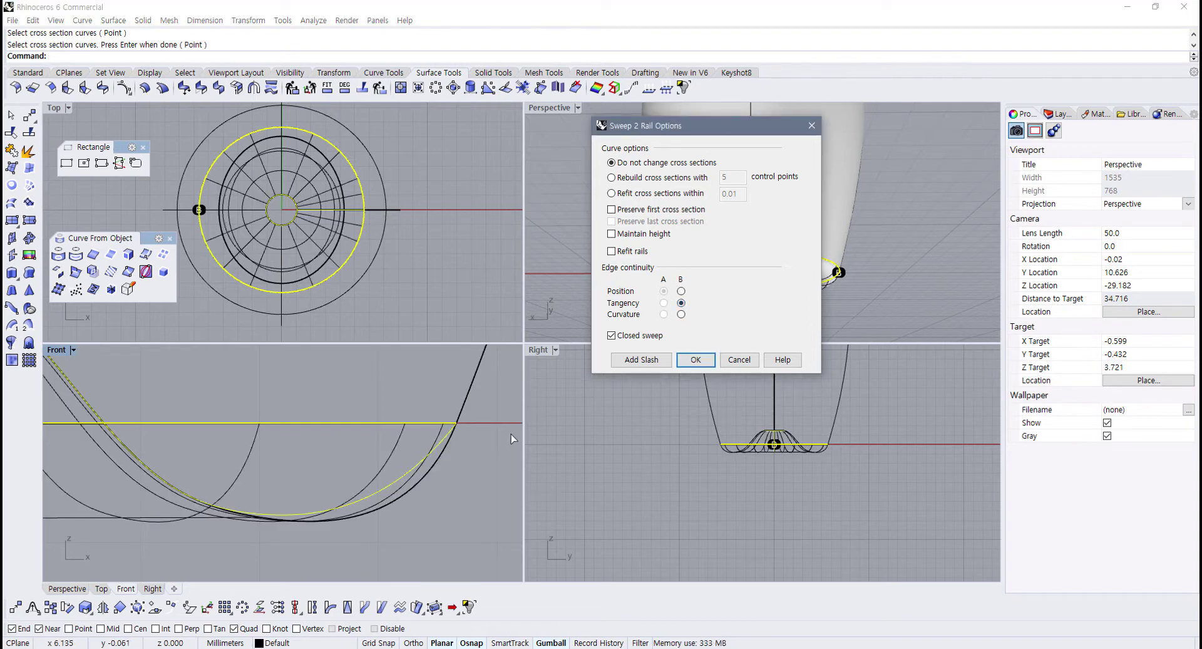
scroll(445, 447, down, 1)
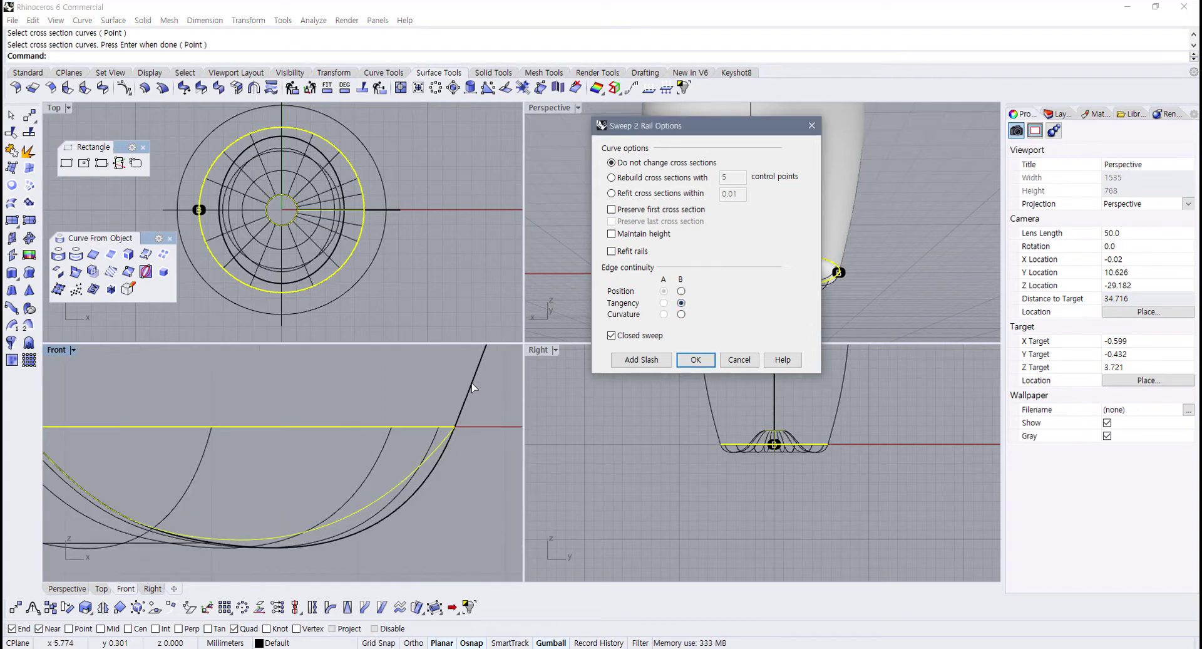
scroll(458, 432, down, 1)
right_drag(458, 432, 461, 465)
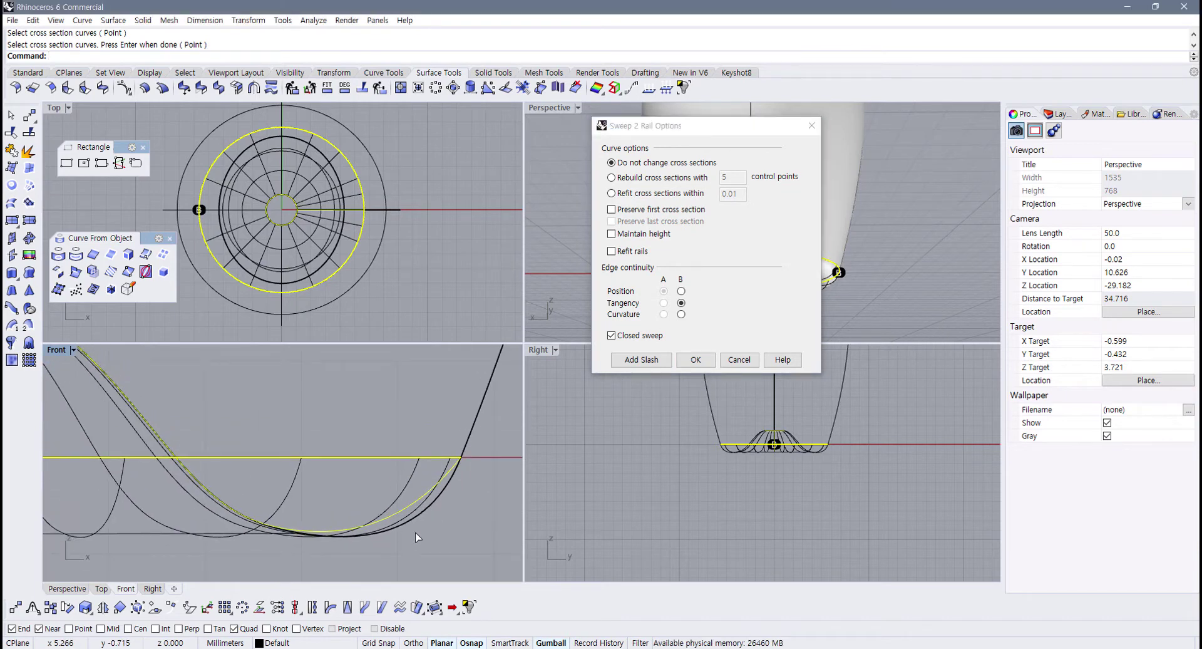
scroll(303, 501, down, 6)
right_drag(249, 493, 257, 500)
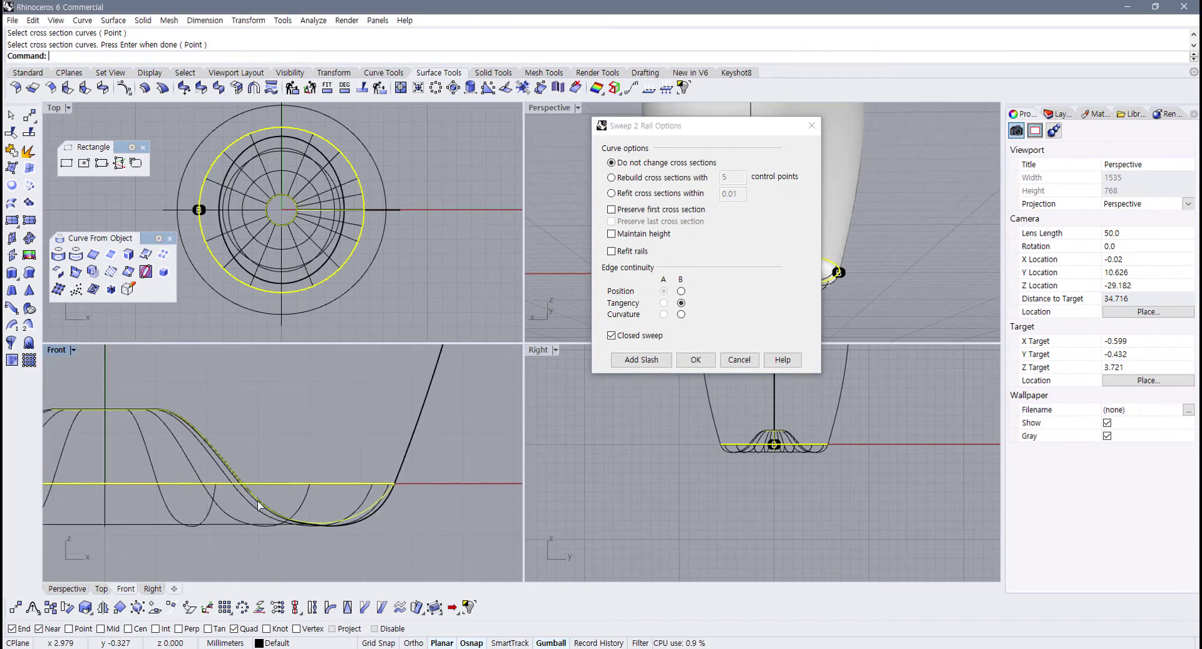
scroll(380, 485, up, 2)
scroll(399, 501, up, 1)
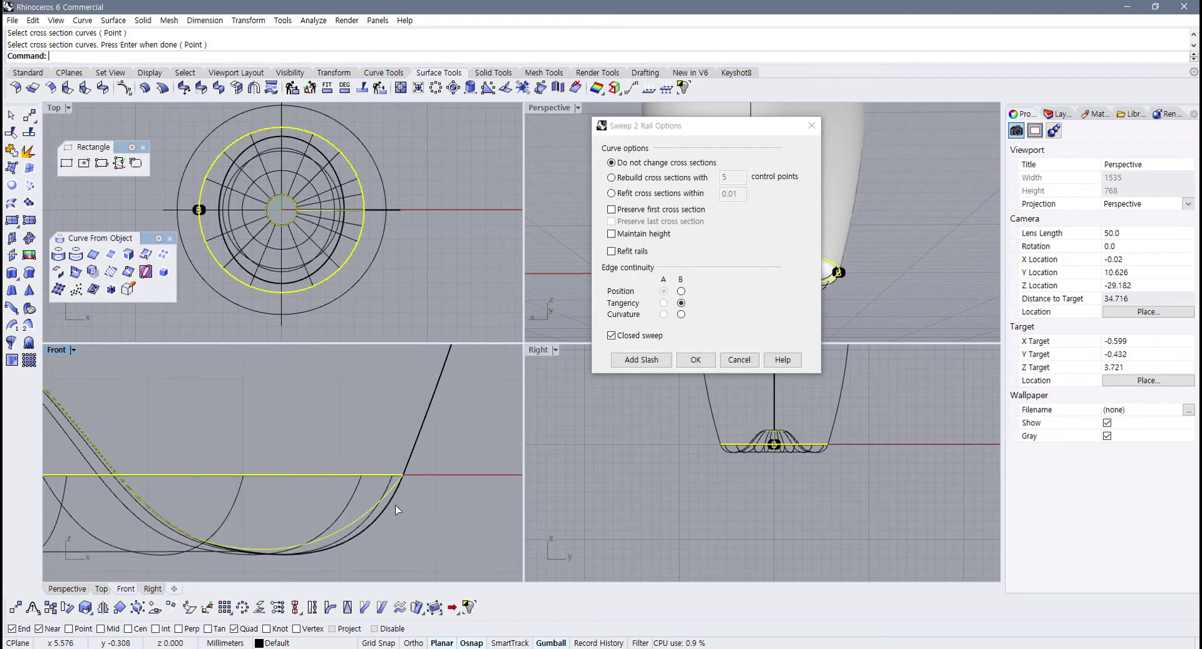
Step: Preview Curvature continuity at rail B, switch back to Tangency and create the closed sweep
click(681, 315)
scroll(481, 490, down, 3)
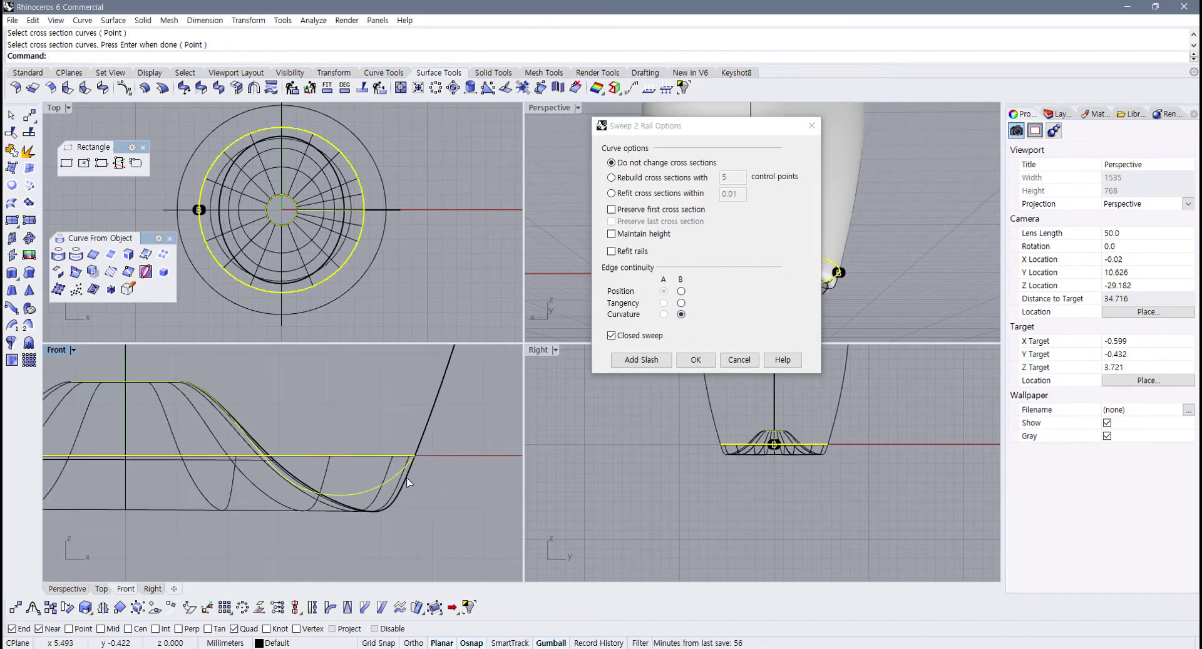
click(681, 303)
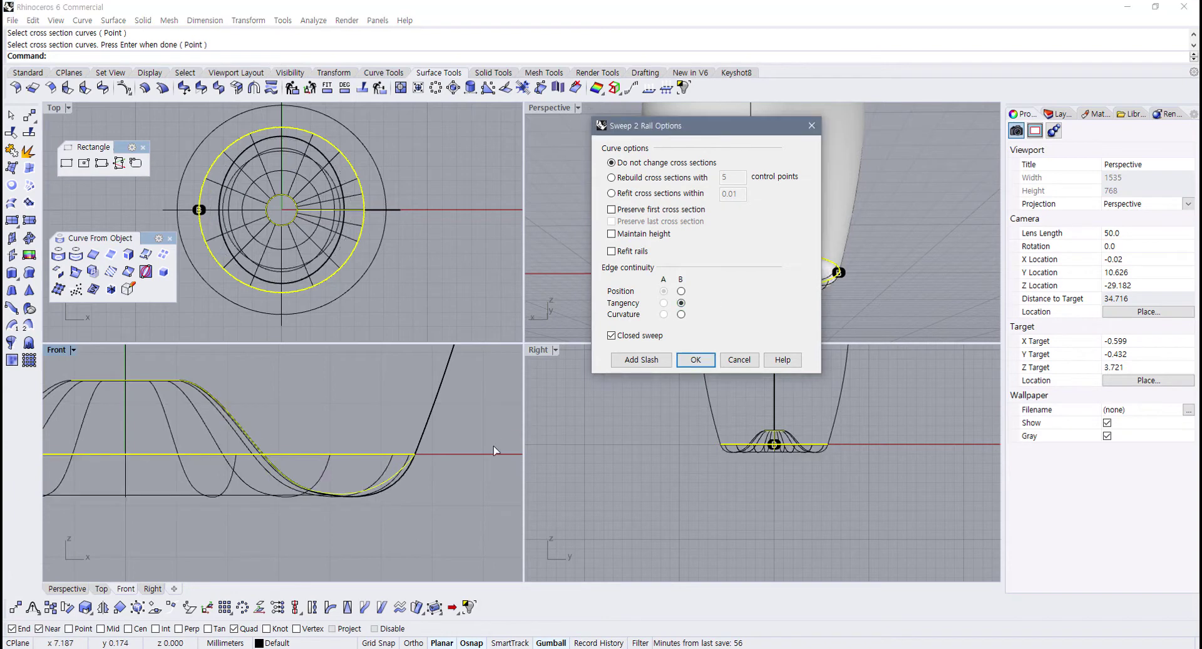
click(696, 360)
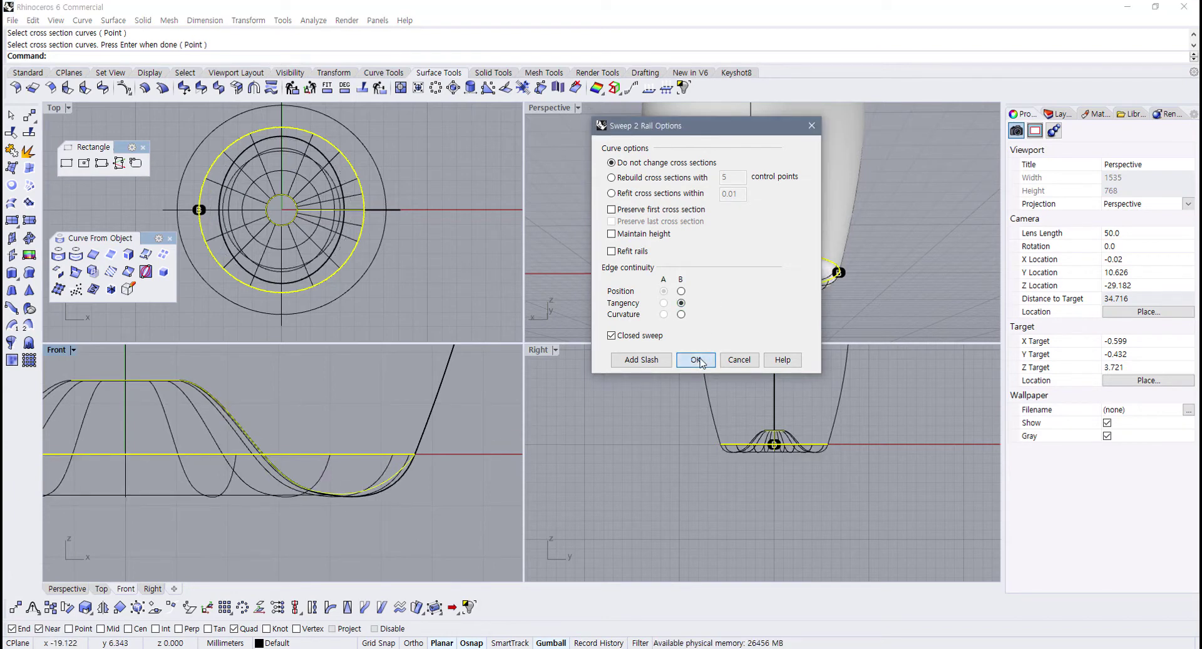
Step: Examine the swept bottom's transition into the vase wall in the Front view and its underside in the maximized Perspective view
scroll(395, 479, up, 5)
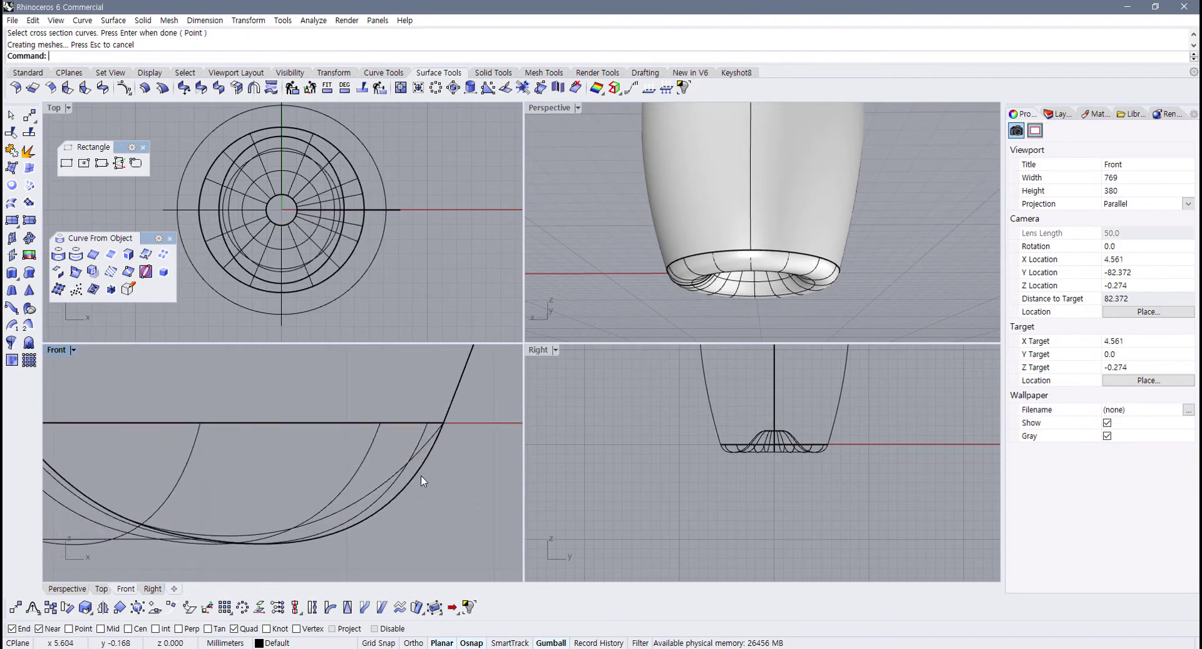
click(816, 274)
click(884, 271)
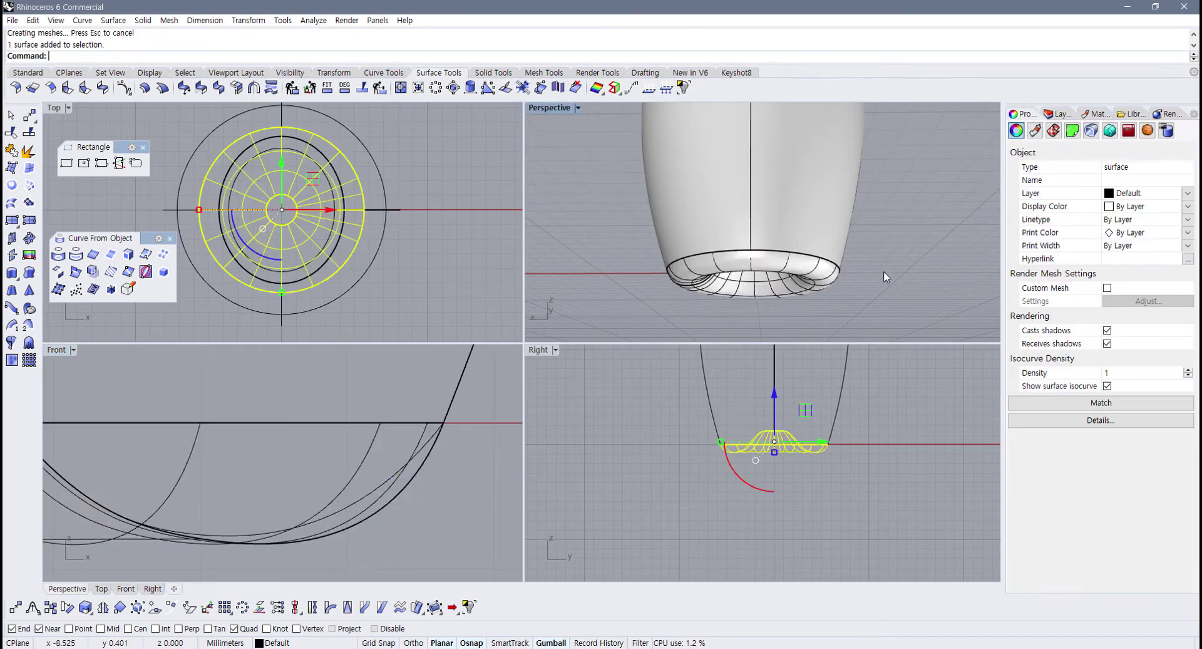
double_click(544, 113)
right_drag(545, 115, 362, 260)
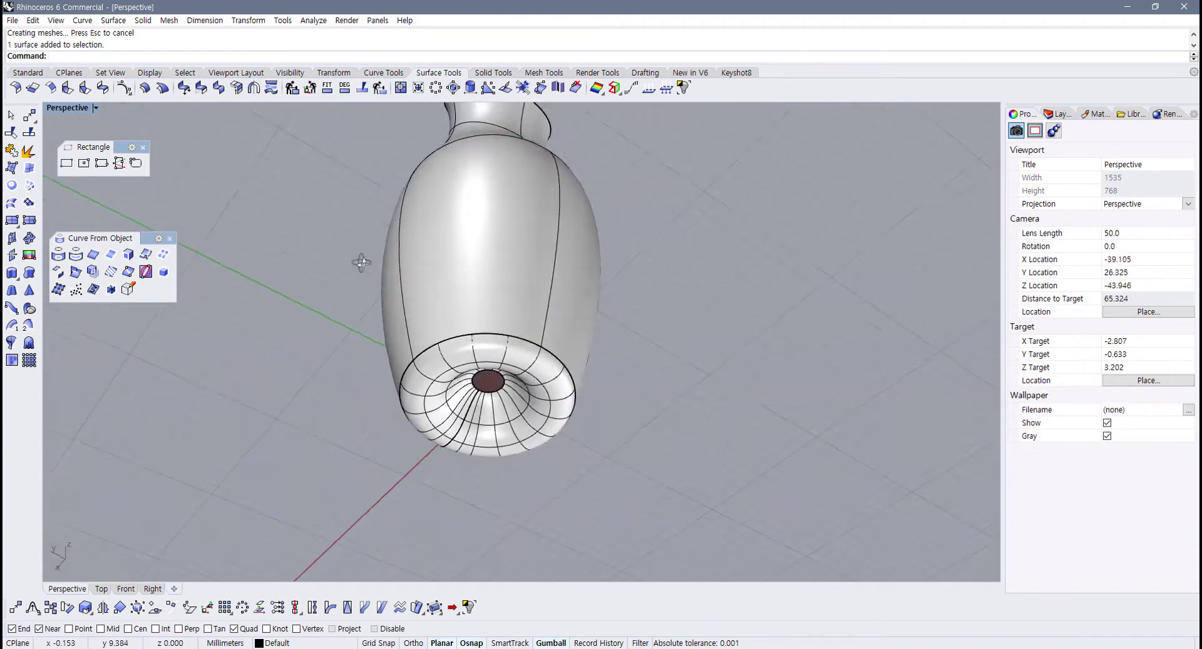
scroll(515, 391, up, 5)
click(515, 390)
scroll(514, 391, up, 4)
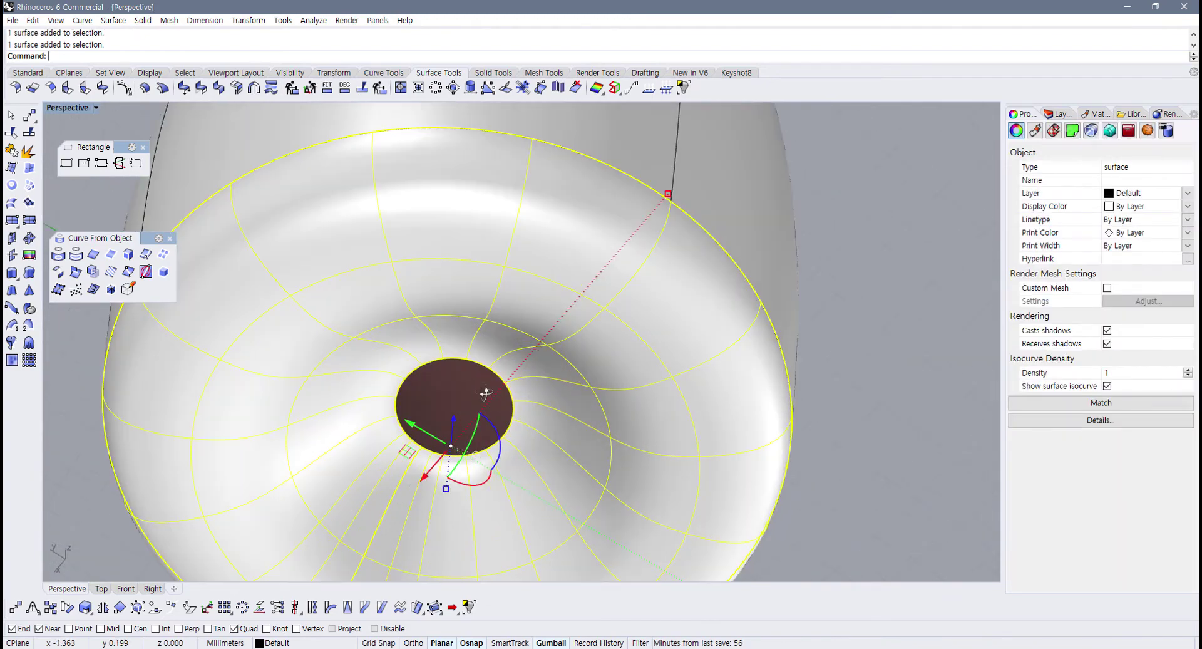
click(74, 356)
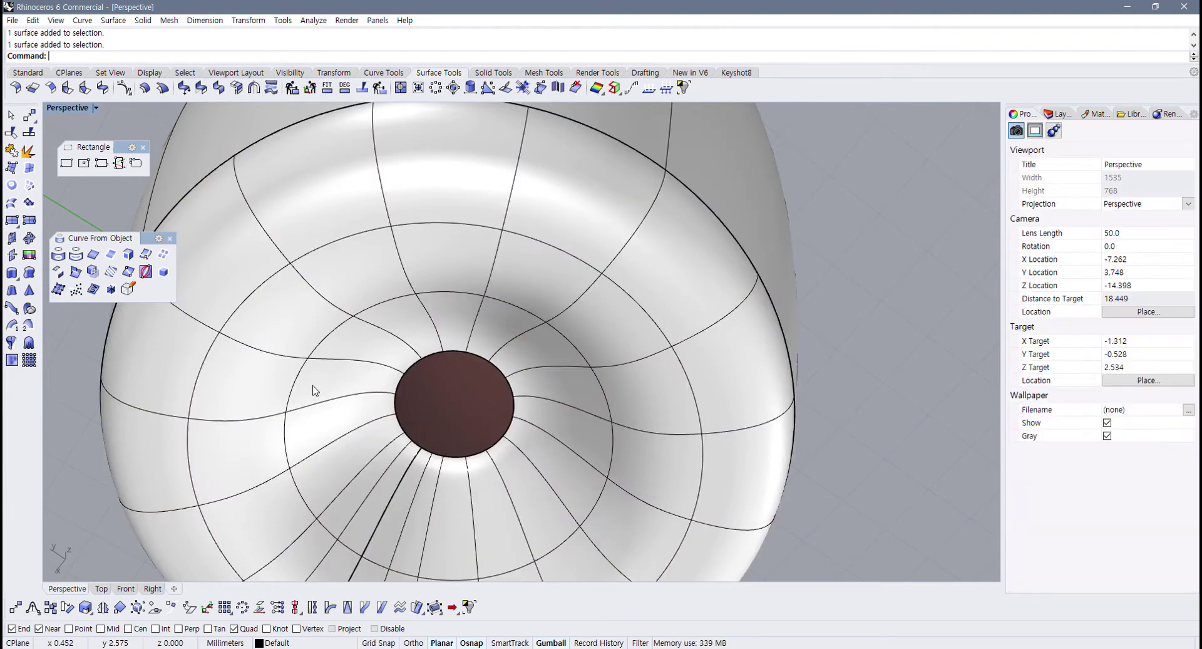
Step: Delete the small circle curve at the edge of the swept bottom's central hole
click(511, 379)
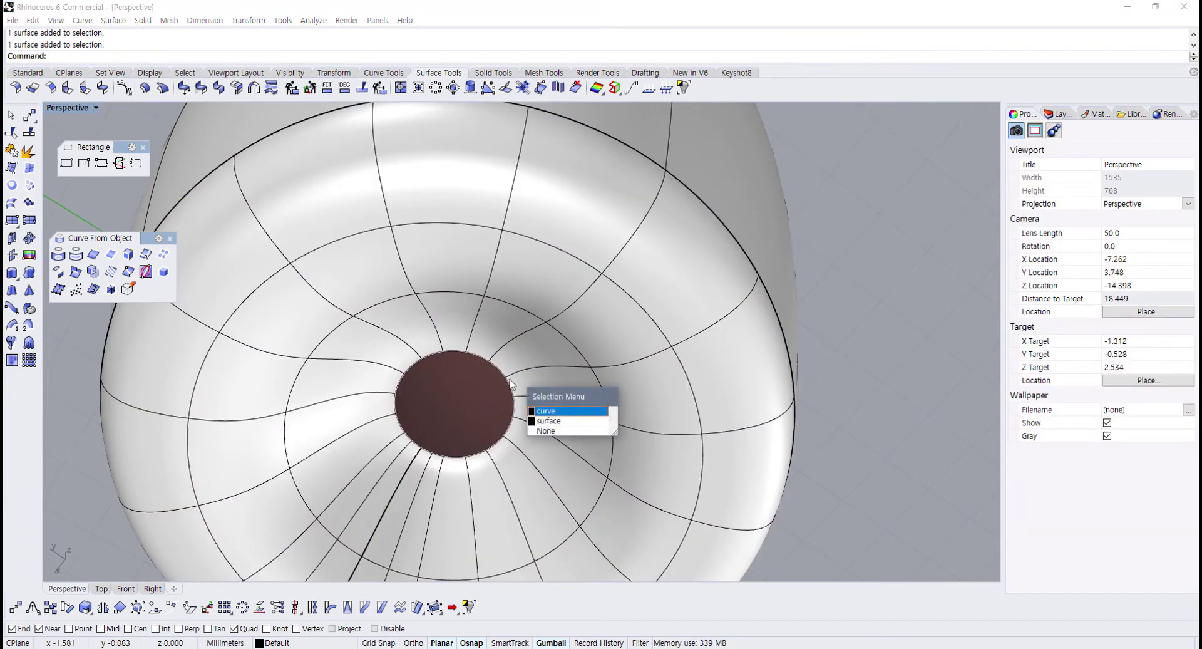
click(548, 410)
key(Delete)
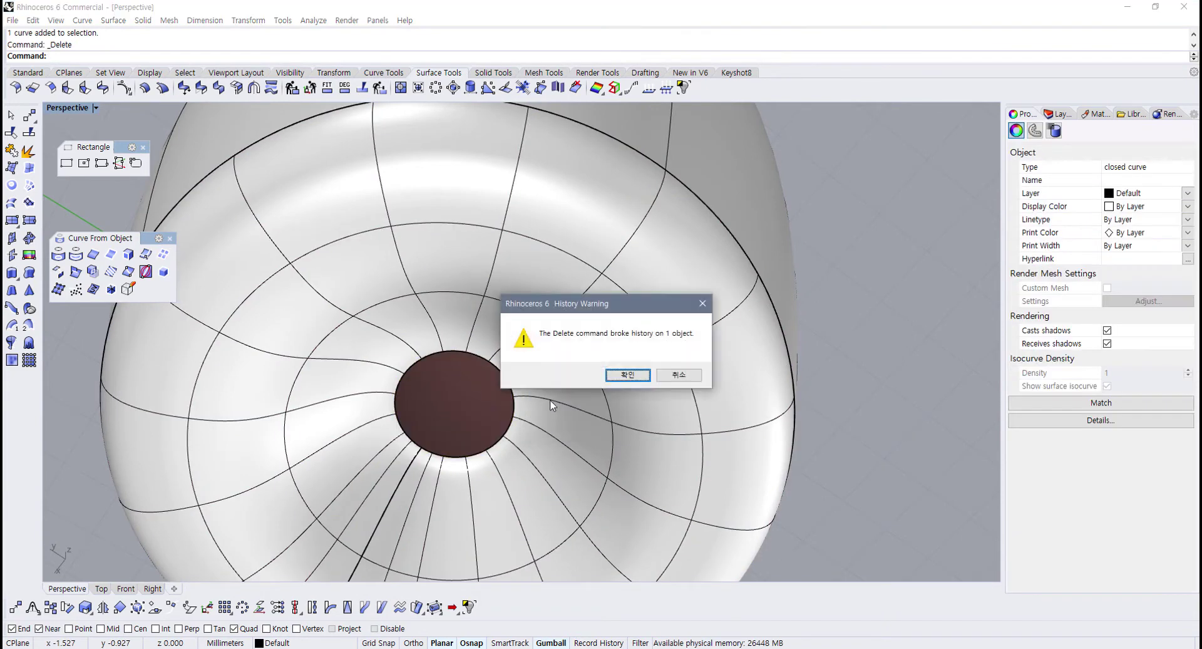
Step: Display the swept bottom surface's control points and examine their layout around the central hole
click(628, 375)
click(550, 393)
click(509, 385)
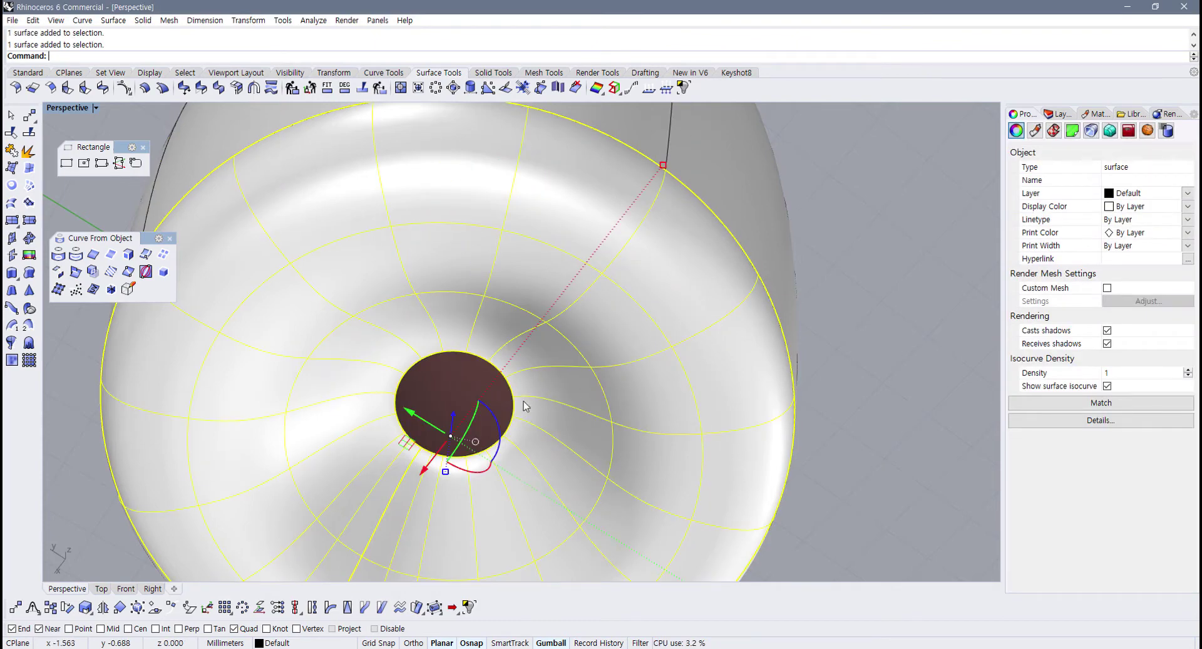
right_drag(523, 401, 447, 422)
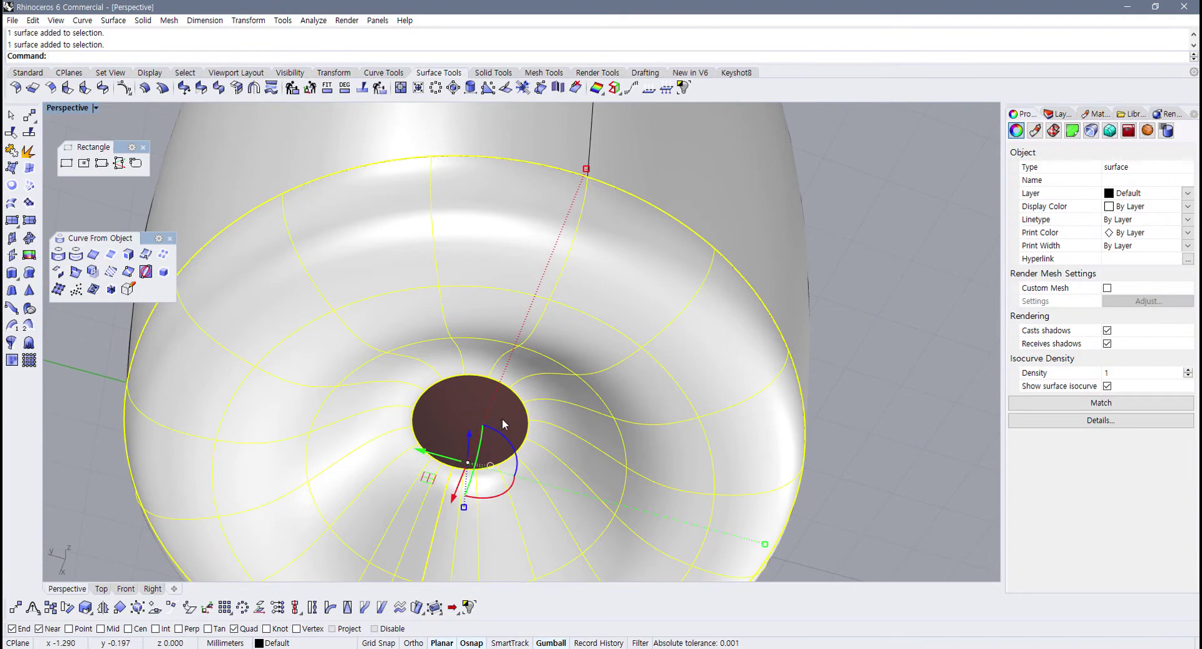
key(F10)
right_drag(581, 432, 509, 414)
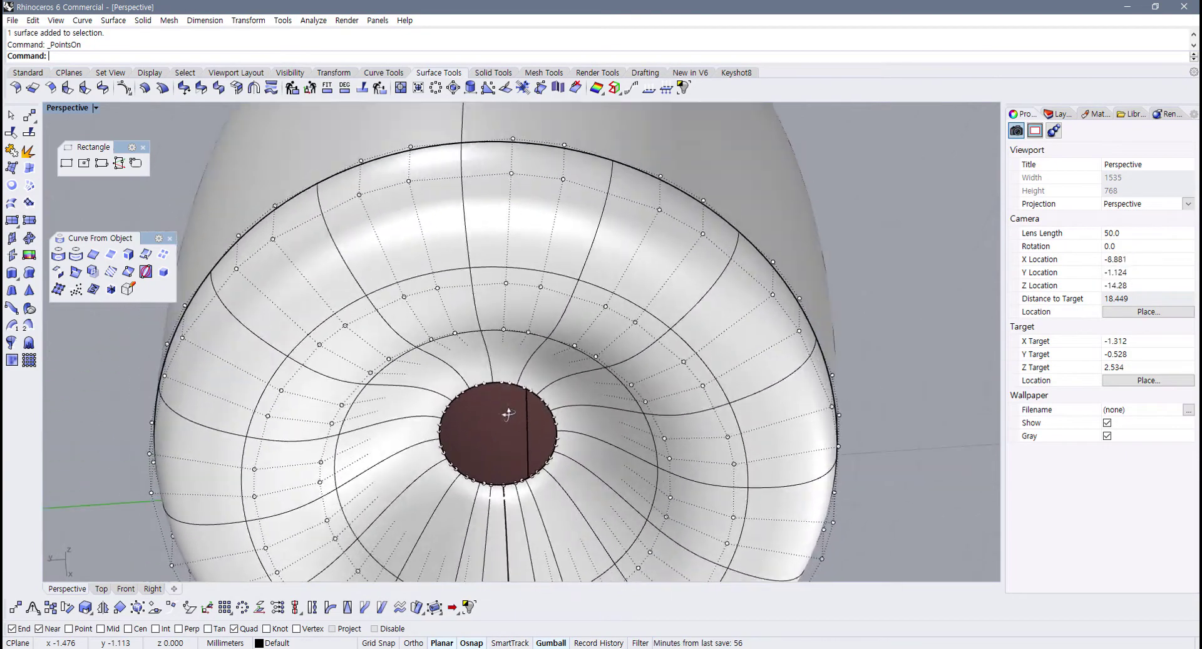
scroll(460, 422, up, 3)
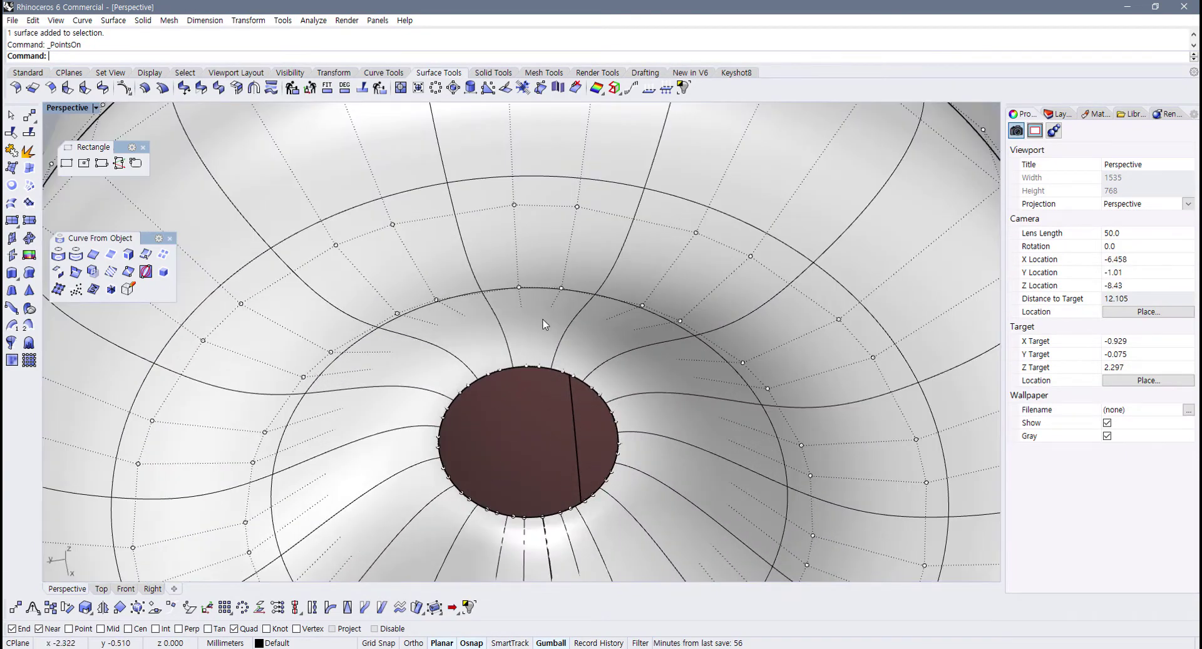
scroll(545, 324, down, 3)
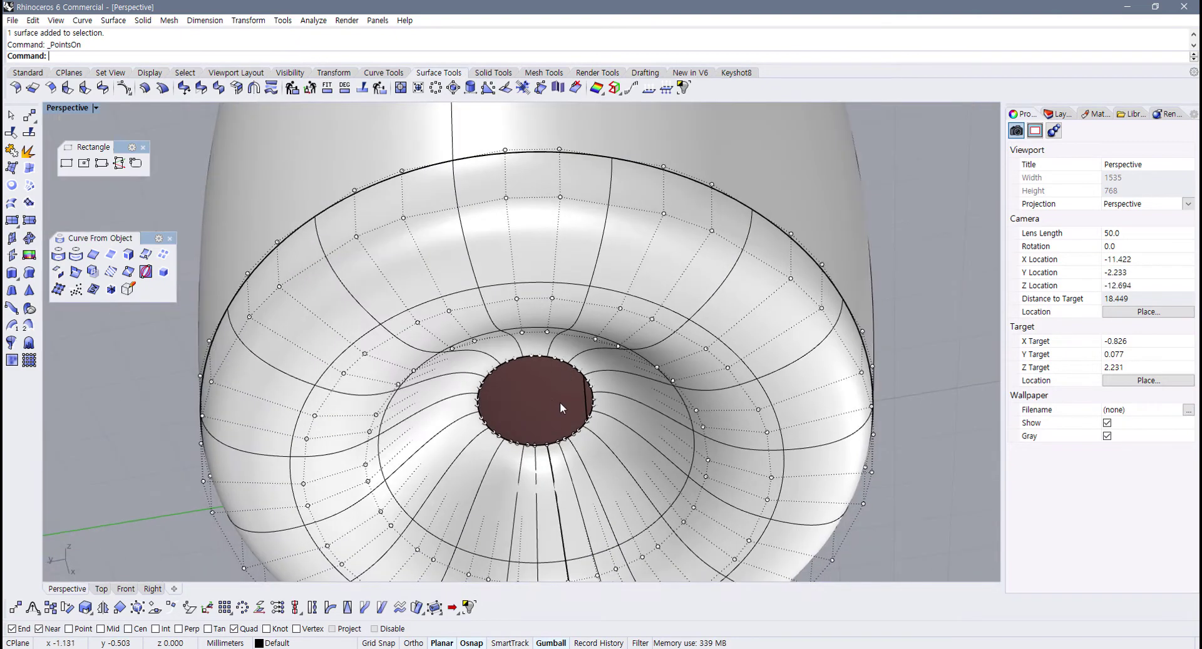
scroll(506, 337, up, 5)
Step: Undo the deletion of the hole's circle curve and hide the surface's control points
key(ctrl+z)
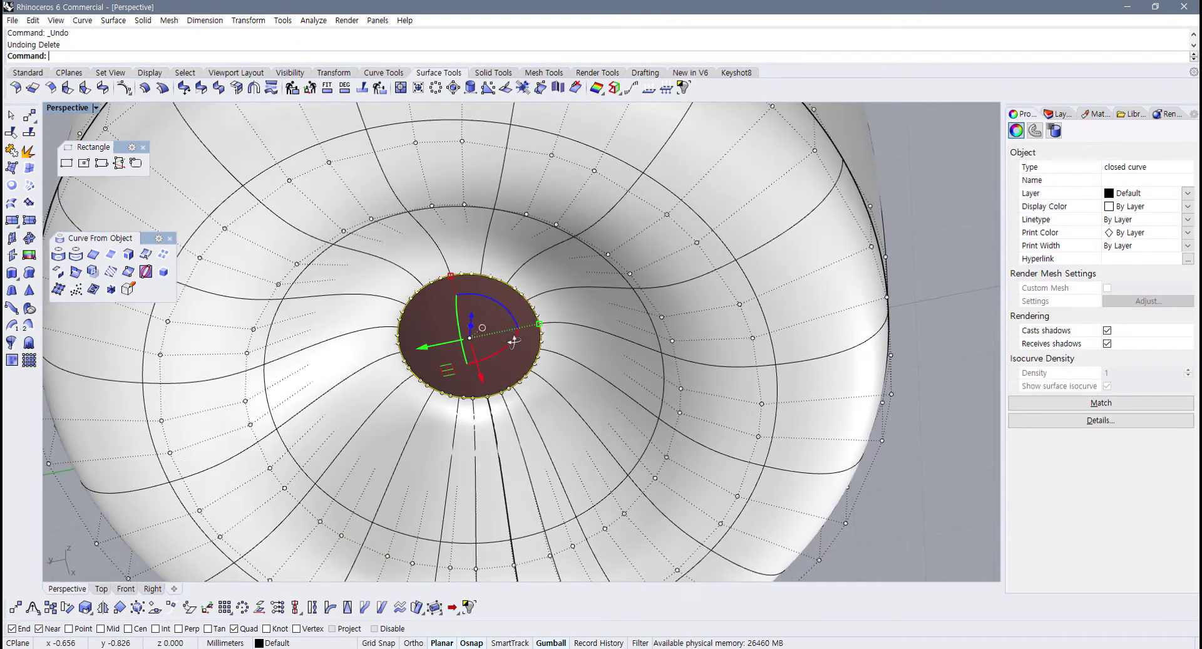
key(F11)
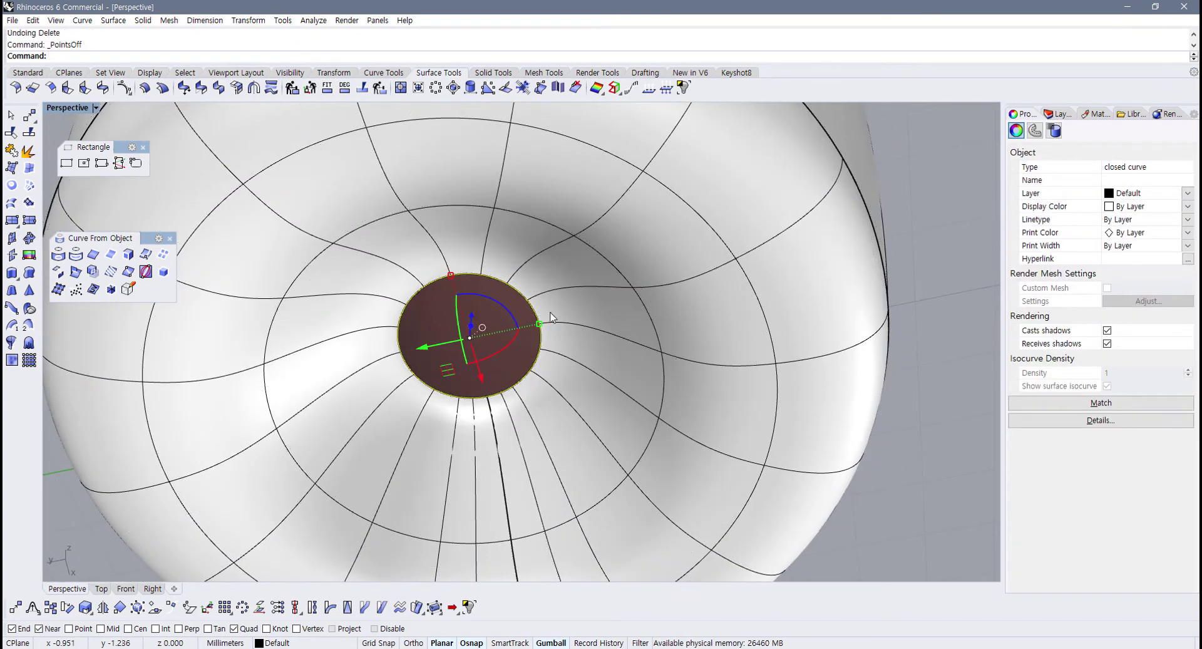
click(959, 423)
Step: Place an area centroid point for the circle curve at the edge of the central hole
click(534, 313)
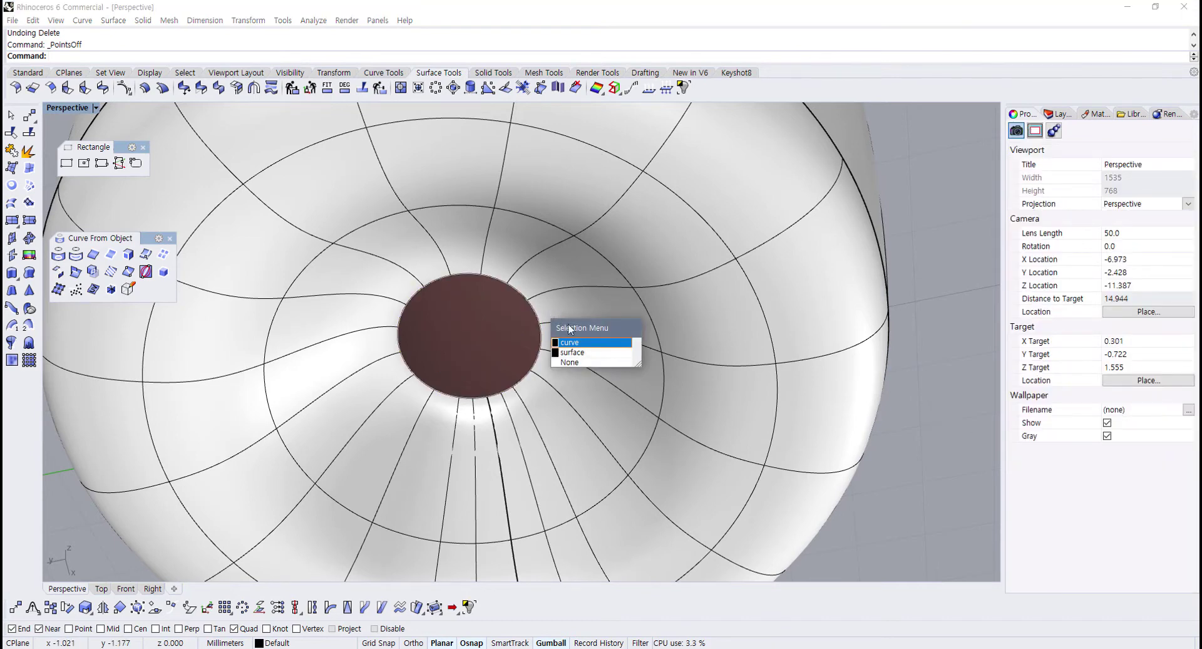
click(574, 343)
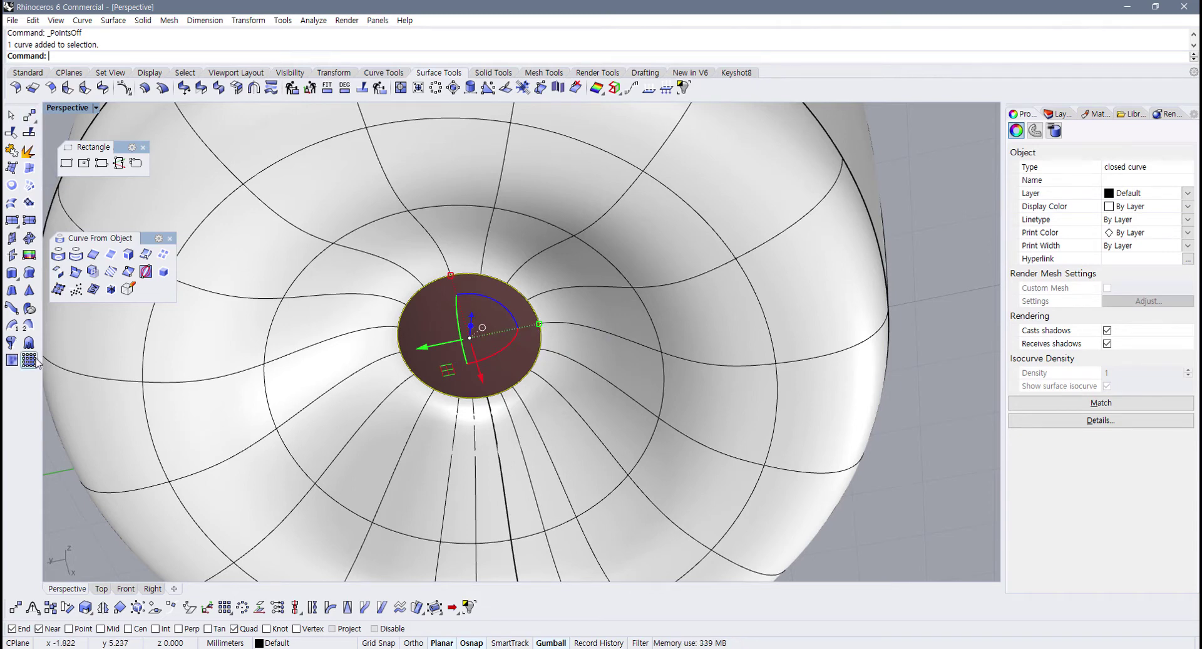
click(18, 74)
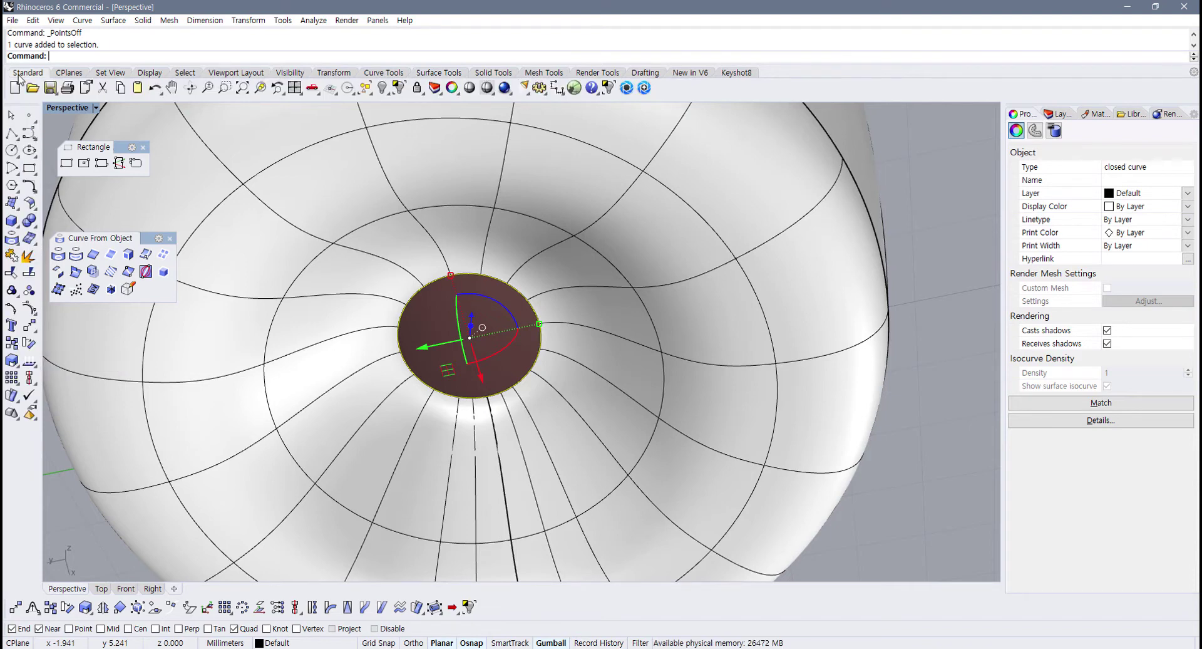
click(31, 363)
drag(78, 358, 89, 366)
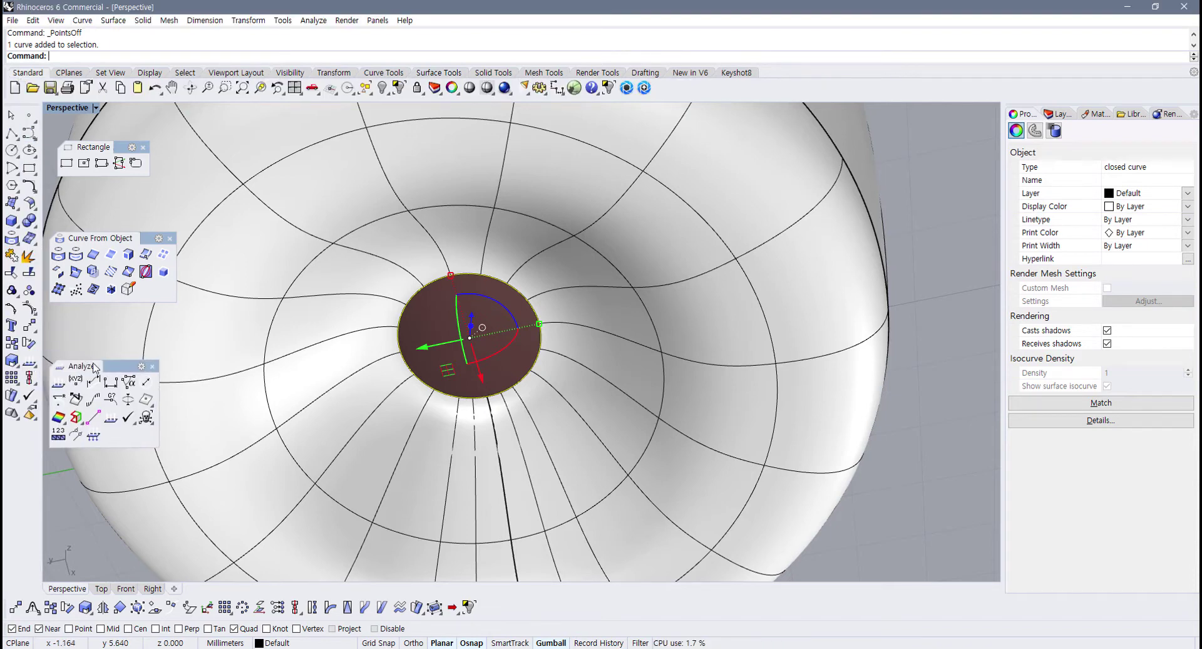
click(145, 401)
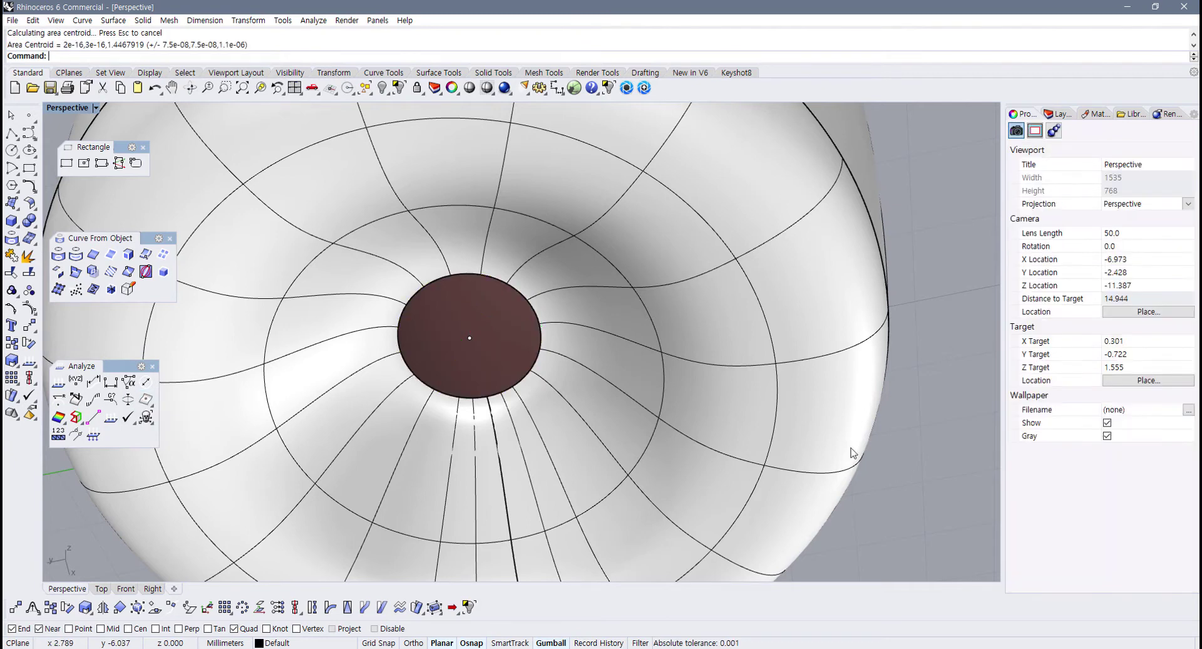
Step: Delete the circle curve around the central hole and look at the Record History options without changing them
scroll(495, 369, up, 4)
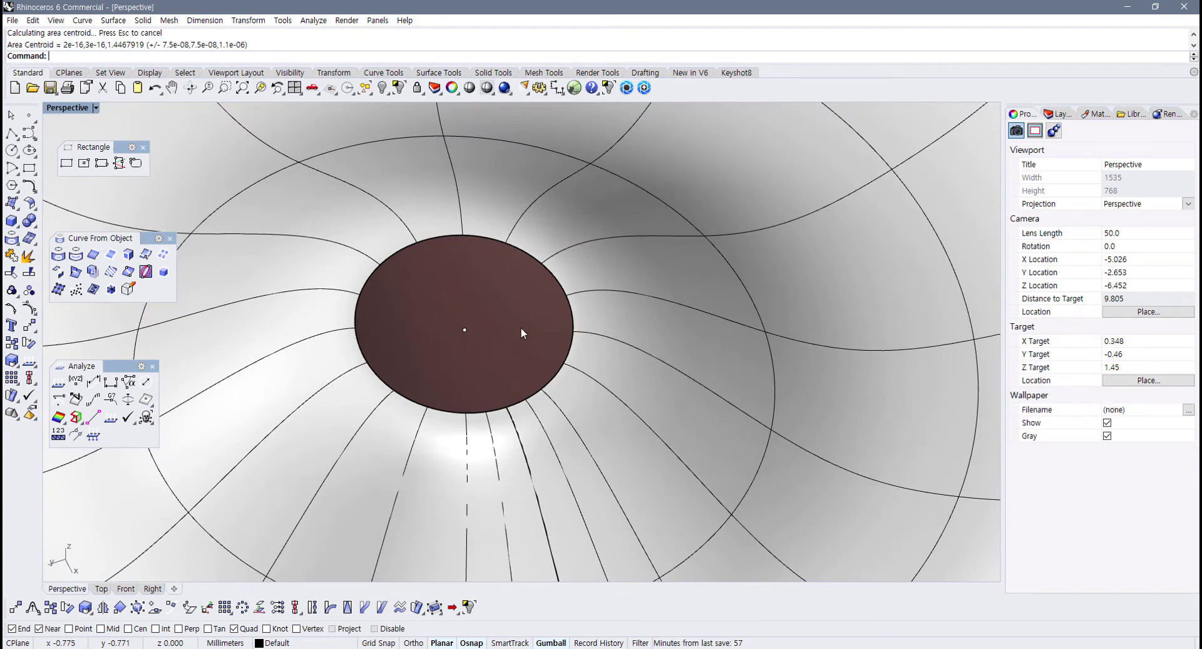
click(563, 292)
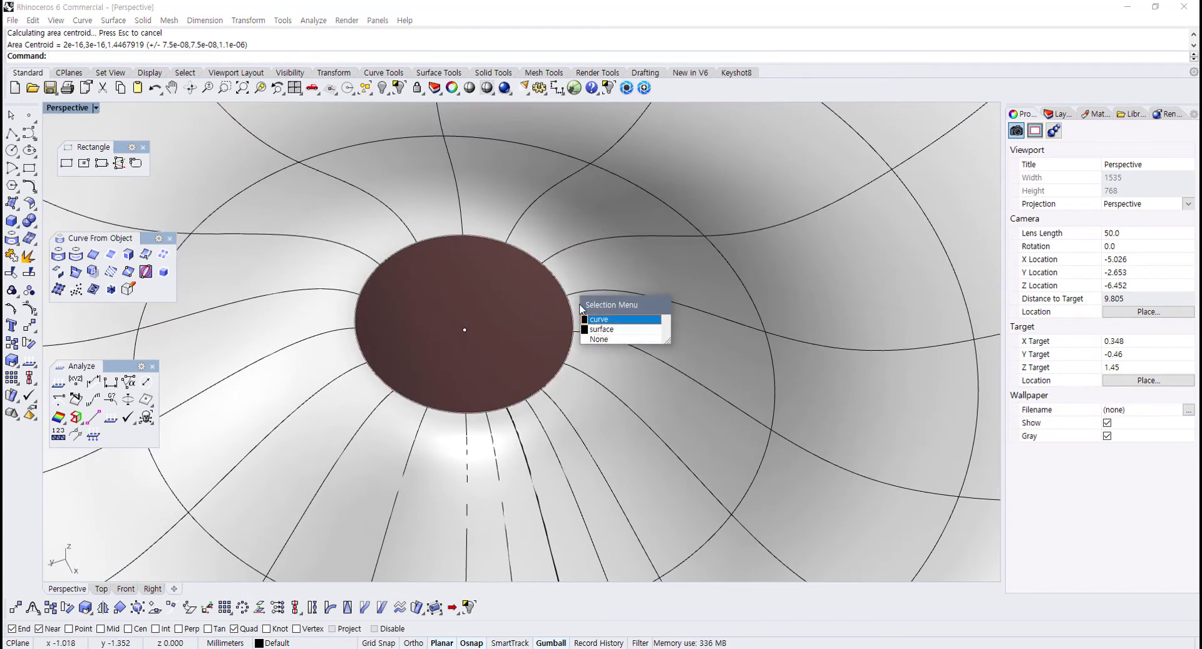
click(603, 322)
key(Delete)
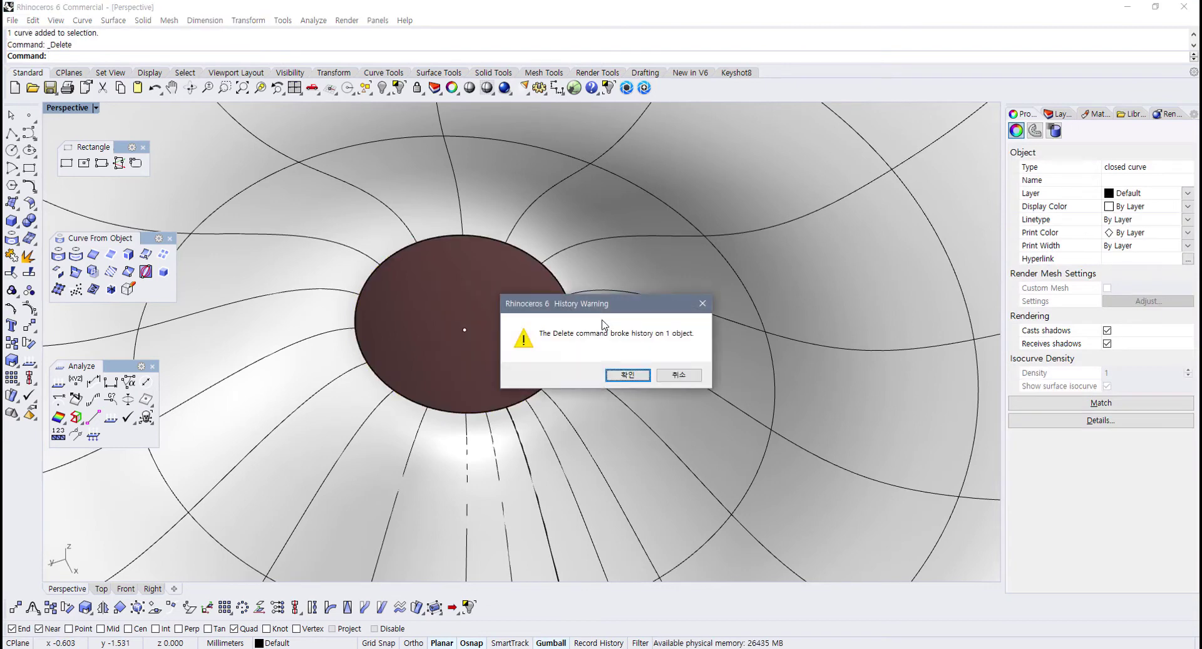
click(628, 375)
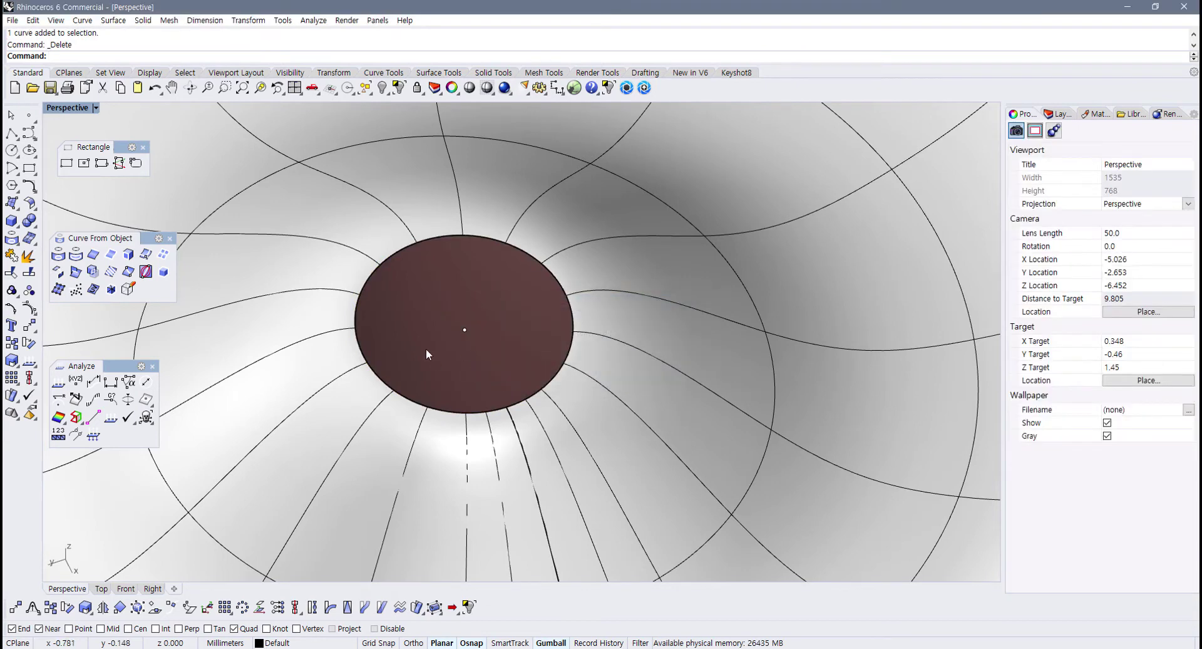
right_click(618, 642)
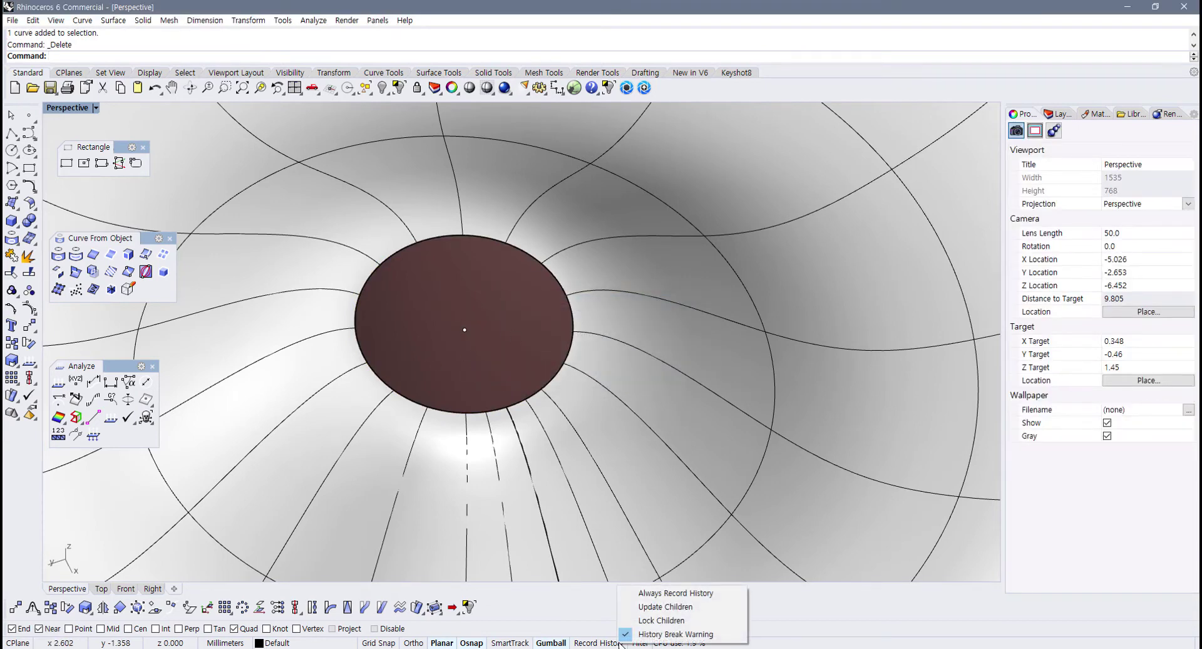
click(902, 526)
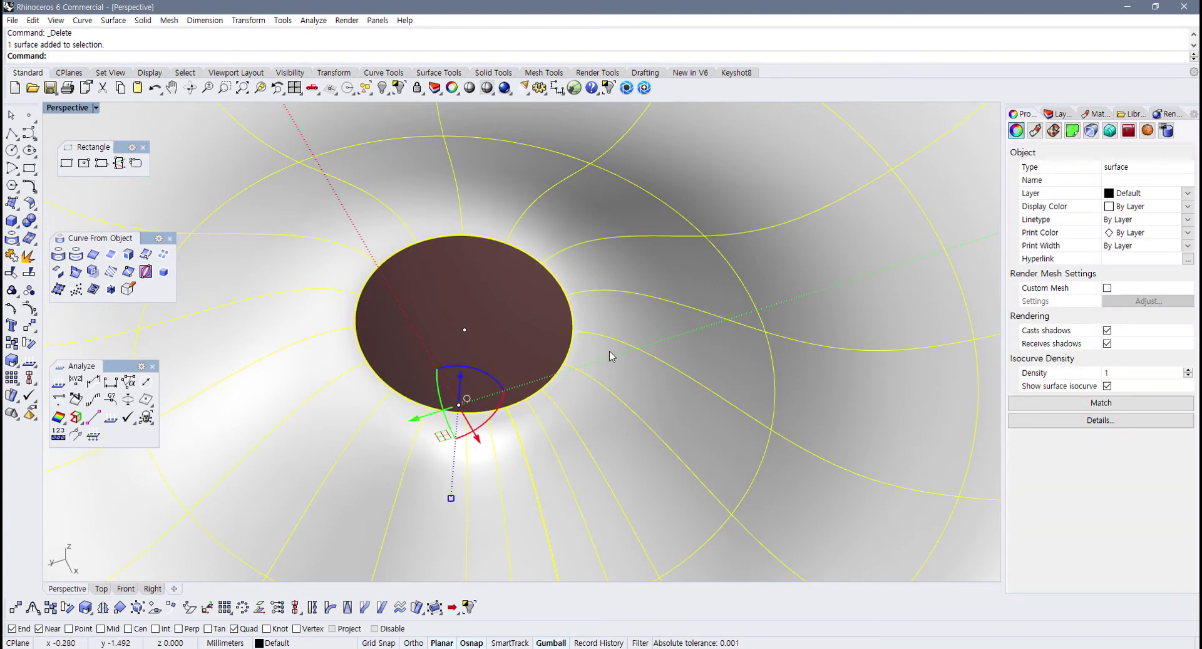
Step: Display the swept bottom surface's control points and select one on the central hole's edge
key(F10)
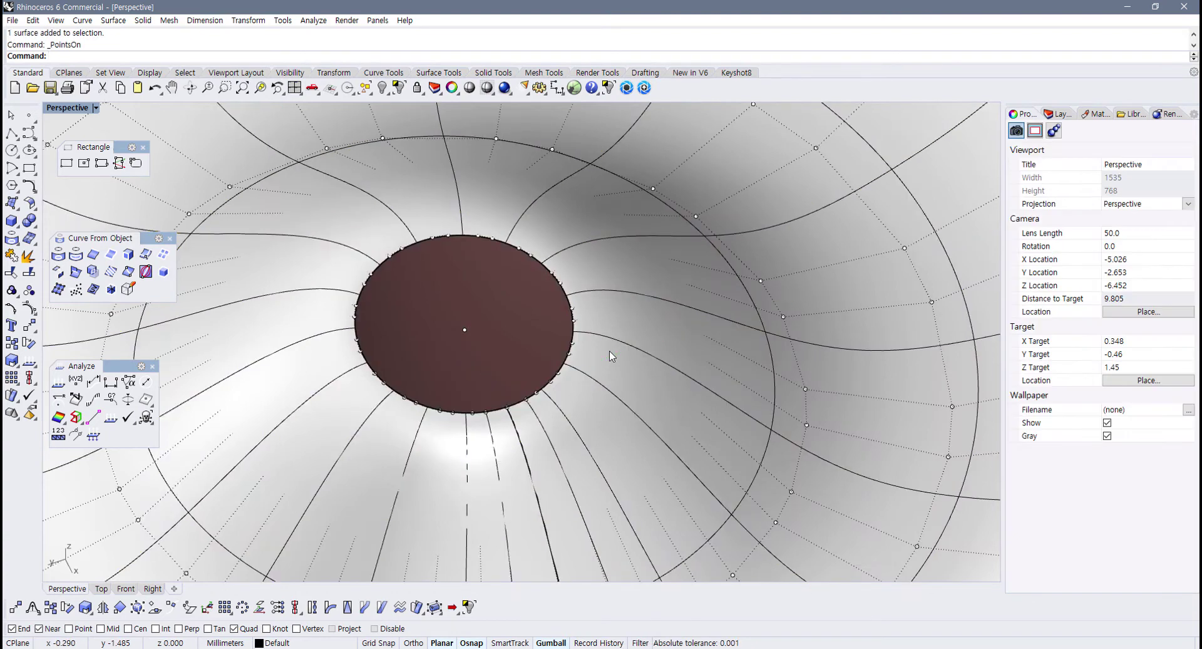
scroll(611, 356, up, 4)
click(570, 349)
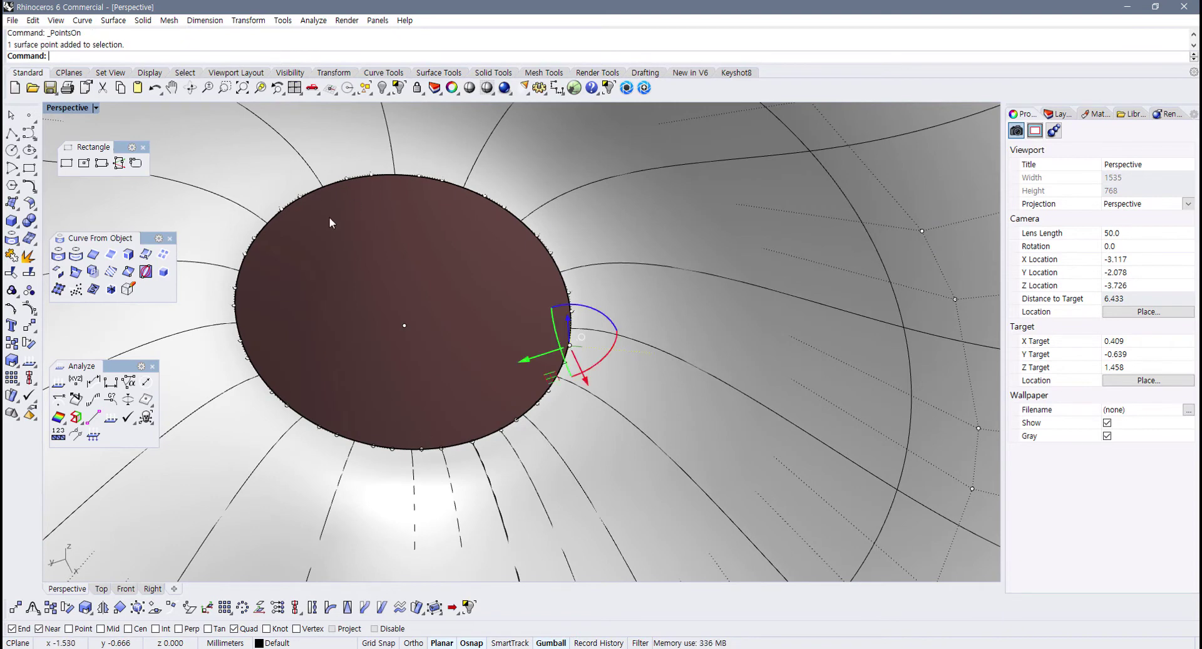
scroll(311, 338, down, 2)
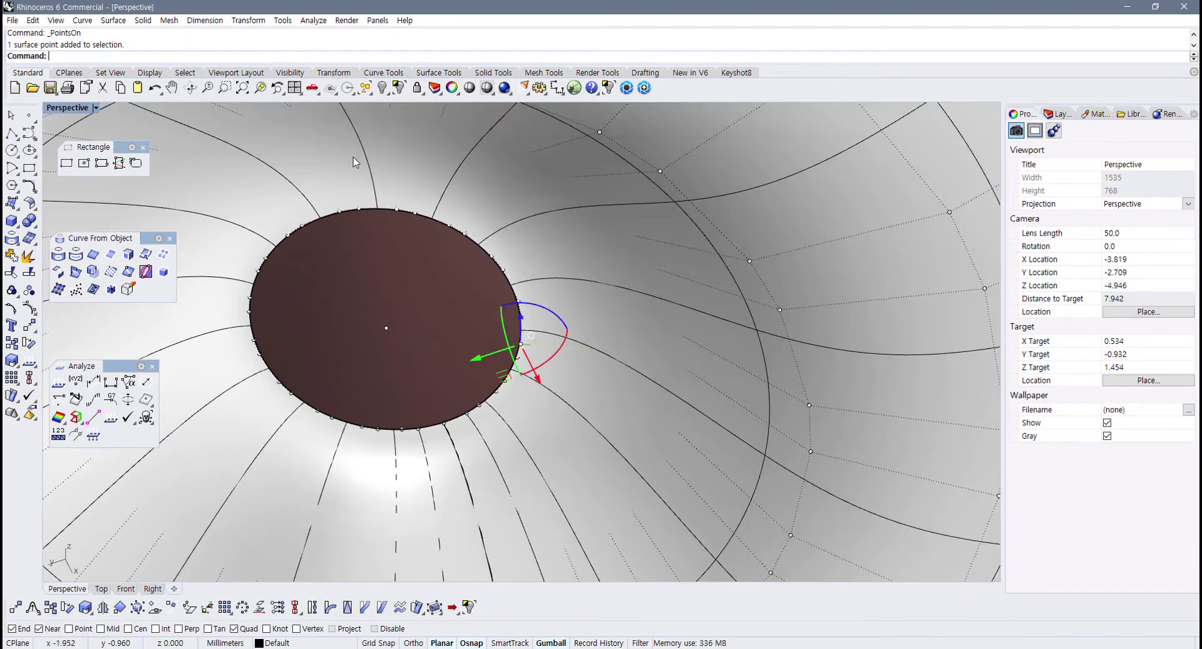
Step: Float the Select Points tools, try Select U on the control points around the central hole, and clear the selection
click(188, 73)
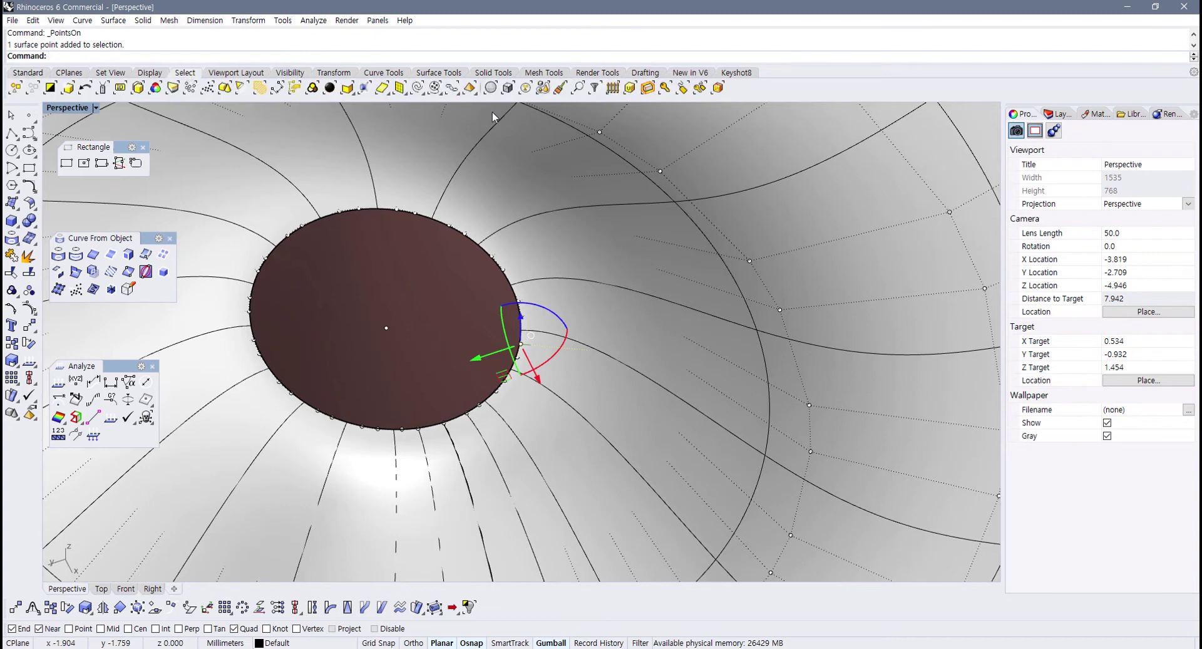
click(434, 90)
drag(460, 103, 212, 143)
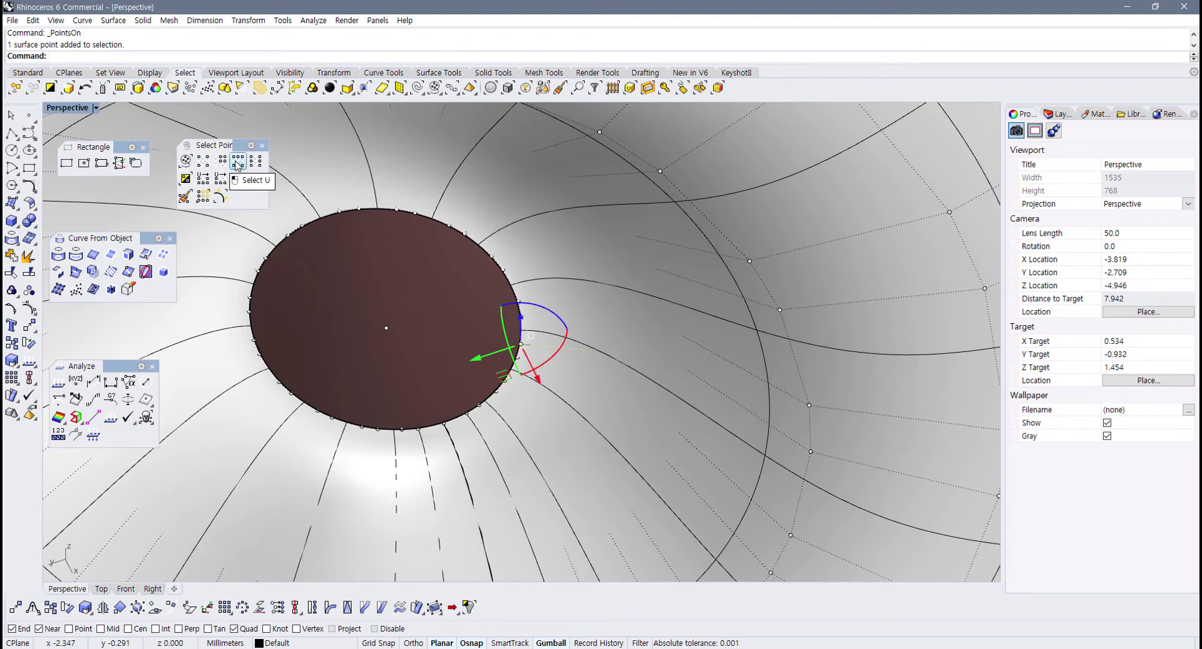
click(236, 164)
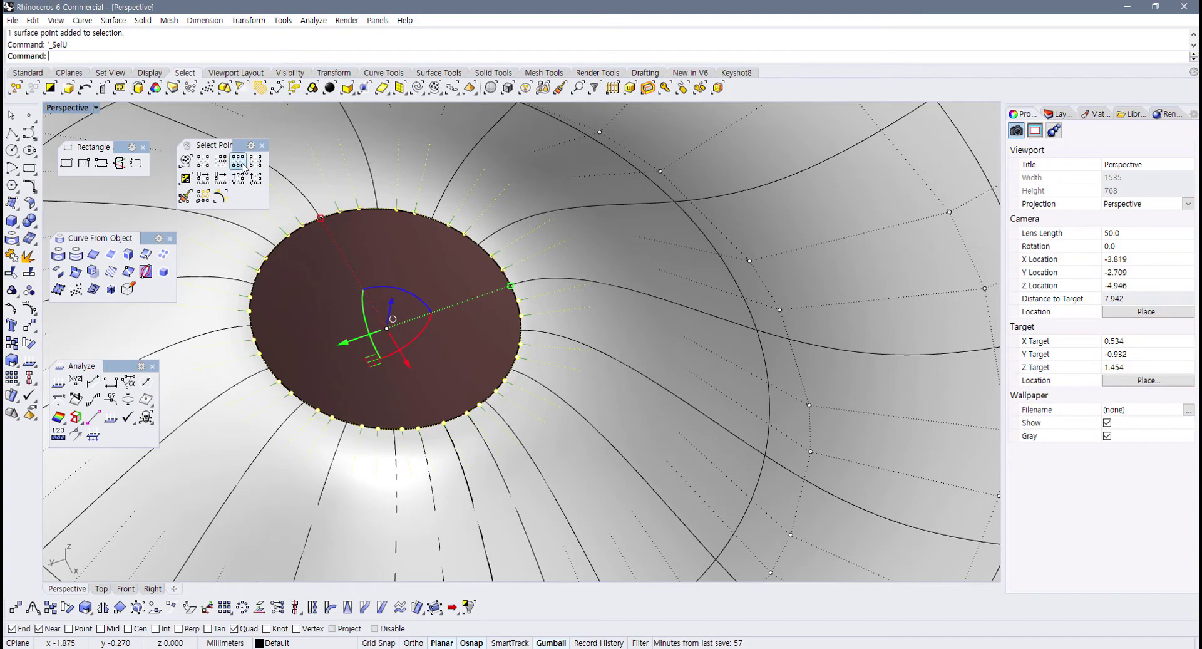
scroll(351, 292, down, 4)
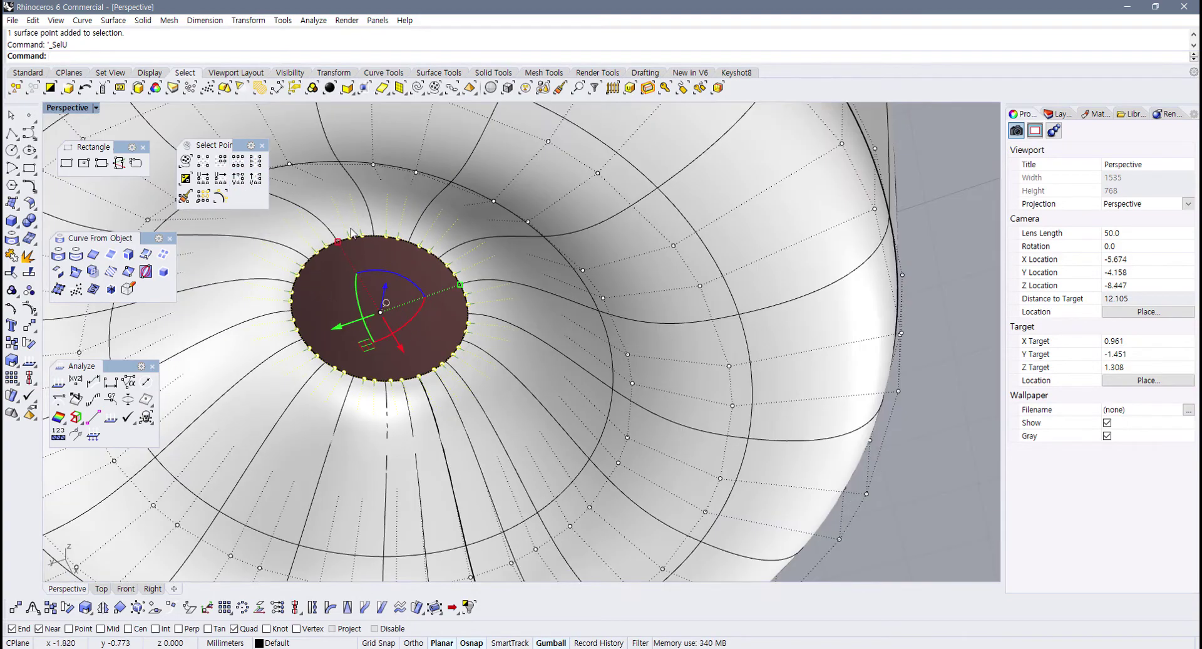
scroll(350, 296, down, 4)
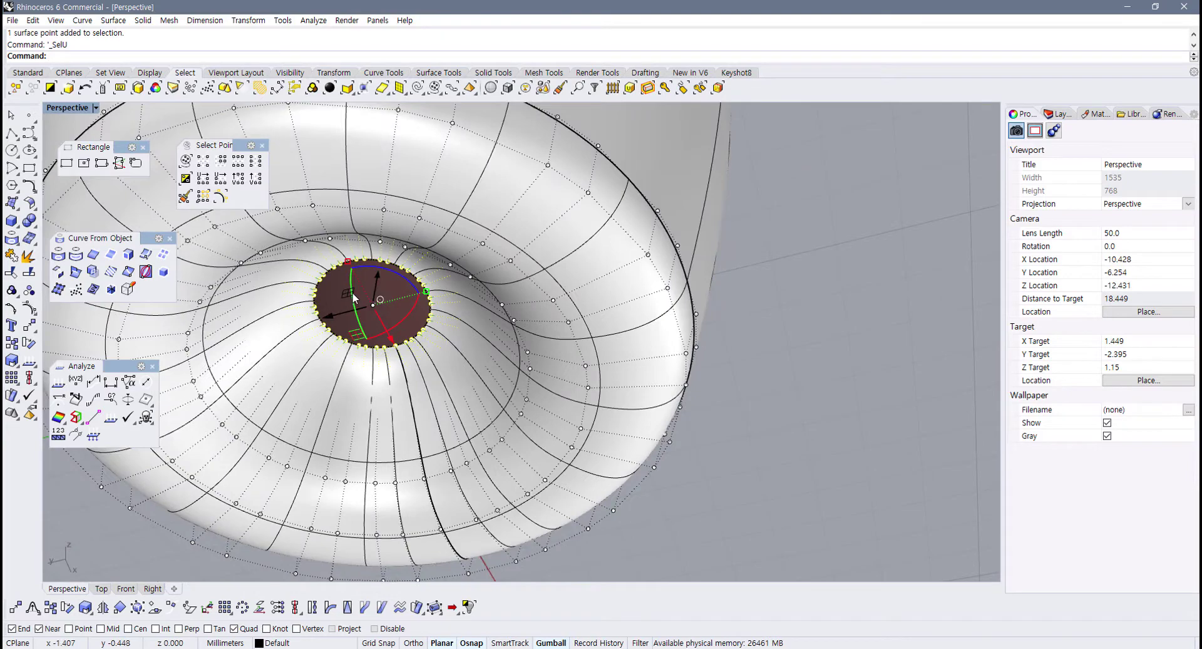
shift+right_drag(353, 295, 462, 358)
click(824, 460)
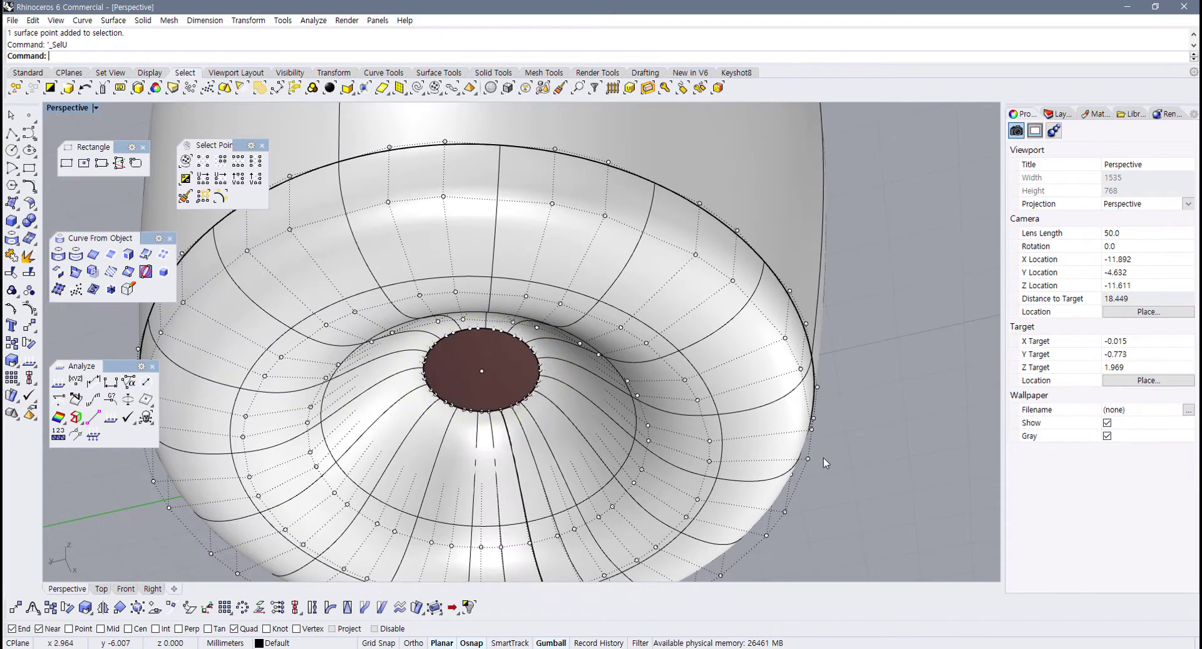
Step: Try Select U from a control point on the ring midway between the hole and the outer rim, and clear the selection
scroll(452, 363, up, 4)
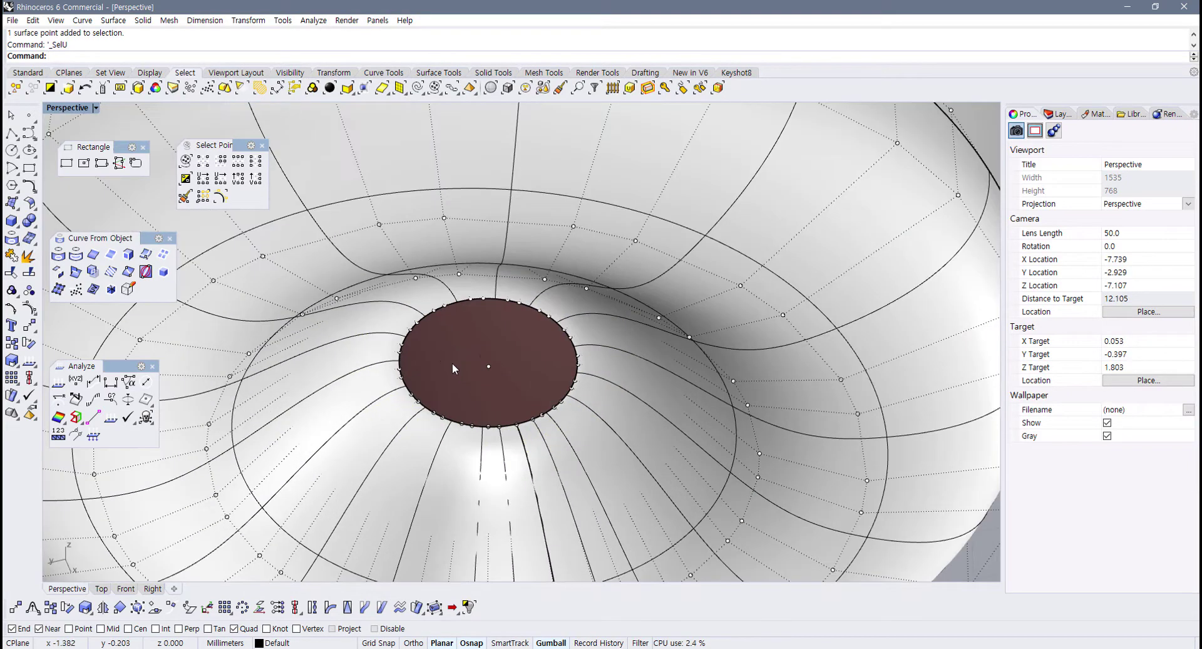
click(264, 258)
shift+right_drag(269, 265, 317, 276)
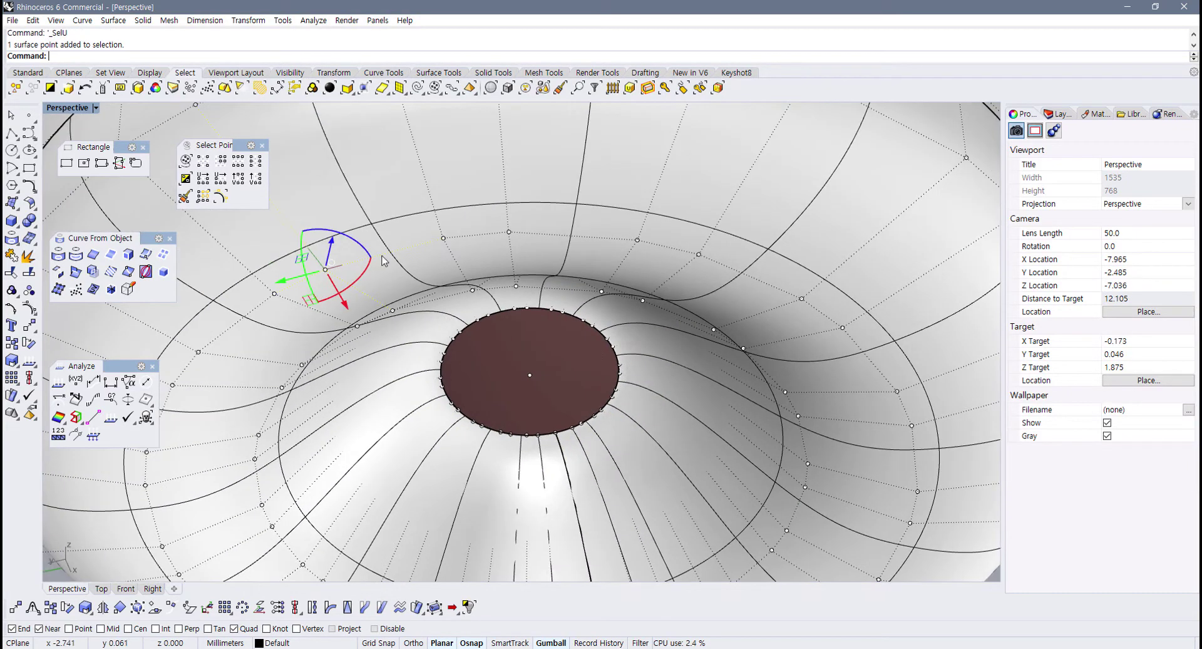
click(243, 165)
scroll(316, 322, down, 8)
right_drag(298, 341, 245, 414)
scroll(314, 458, up, 4)
right_drag(325, 439, 307, 332)
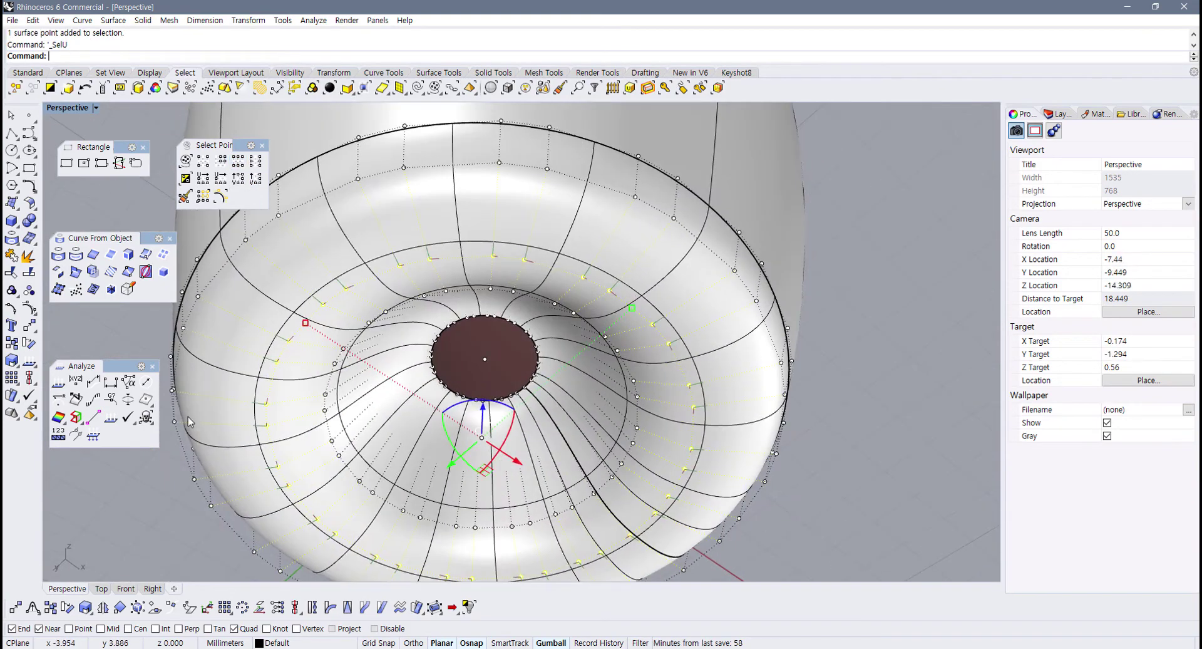
key(Escape)
Step: Try Select V from a control point on the middle ring to pick its radial row, and clear the selection
click(288, 340)
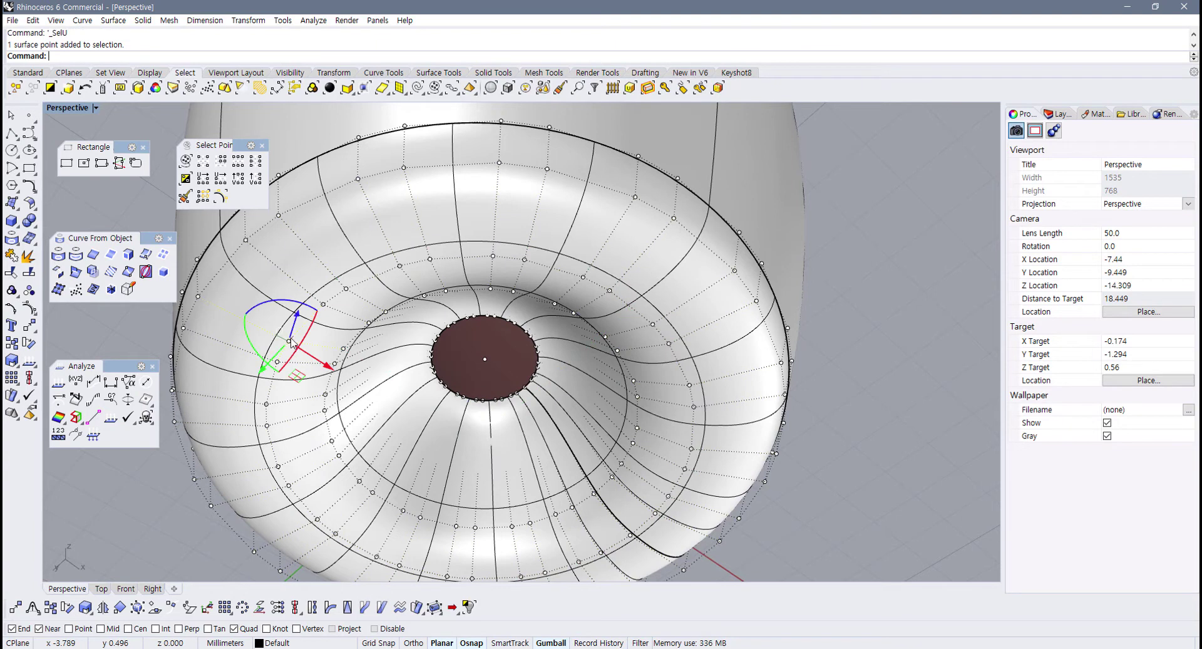
click(256, 162)
right_drag(351, 338, 410, 340)
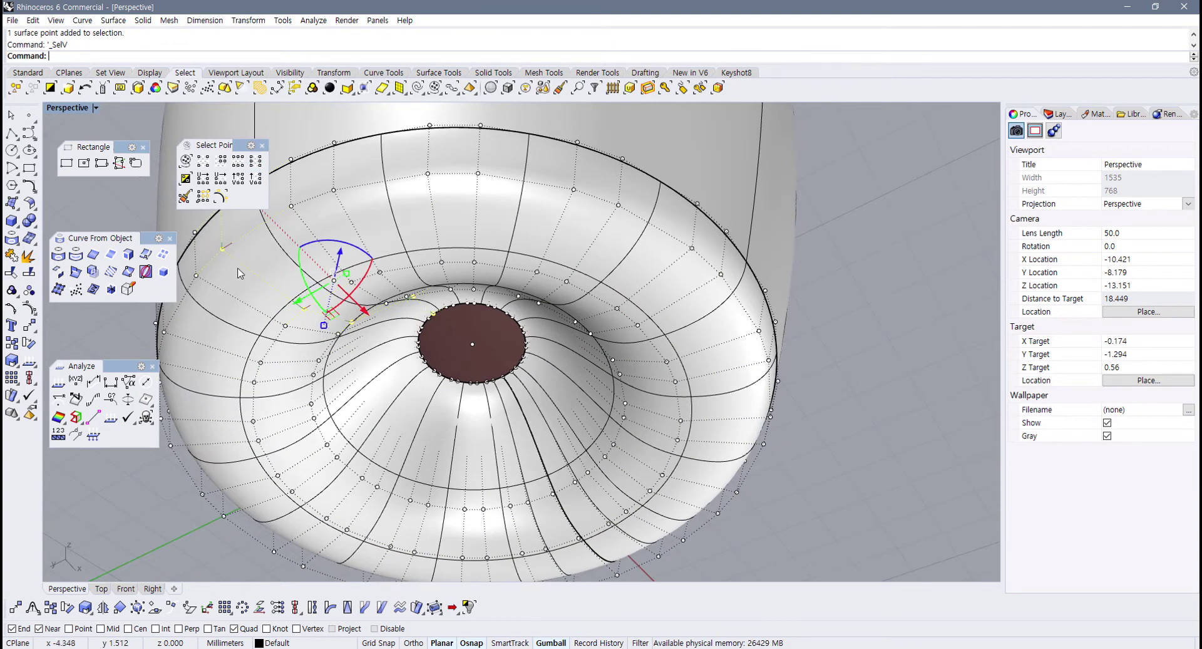
right_drag(322, 325, 308, 348)
key(Escape)
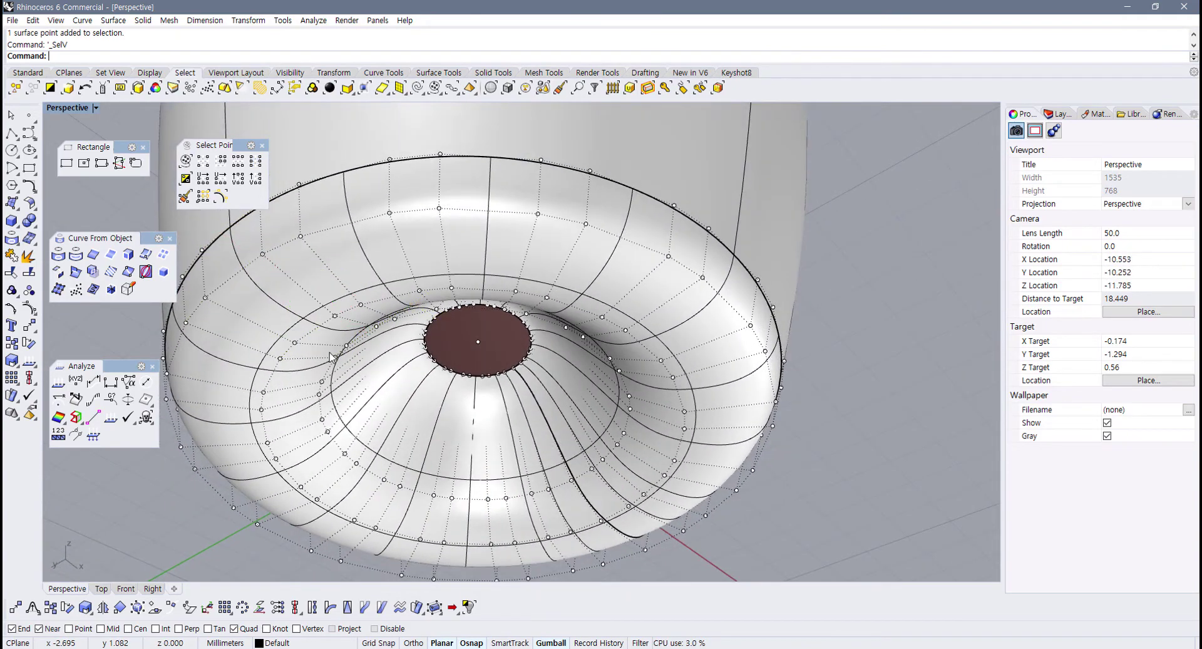
Step: Select the complete U row of control points around the central hole's edge, starting from one point on that edge
right_drag(441, 392, 446, 329)
scroll(449, 329, up, 6)
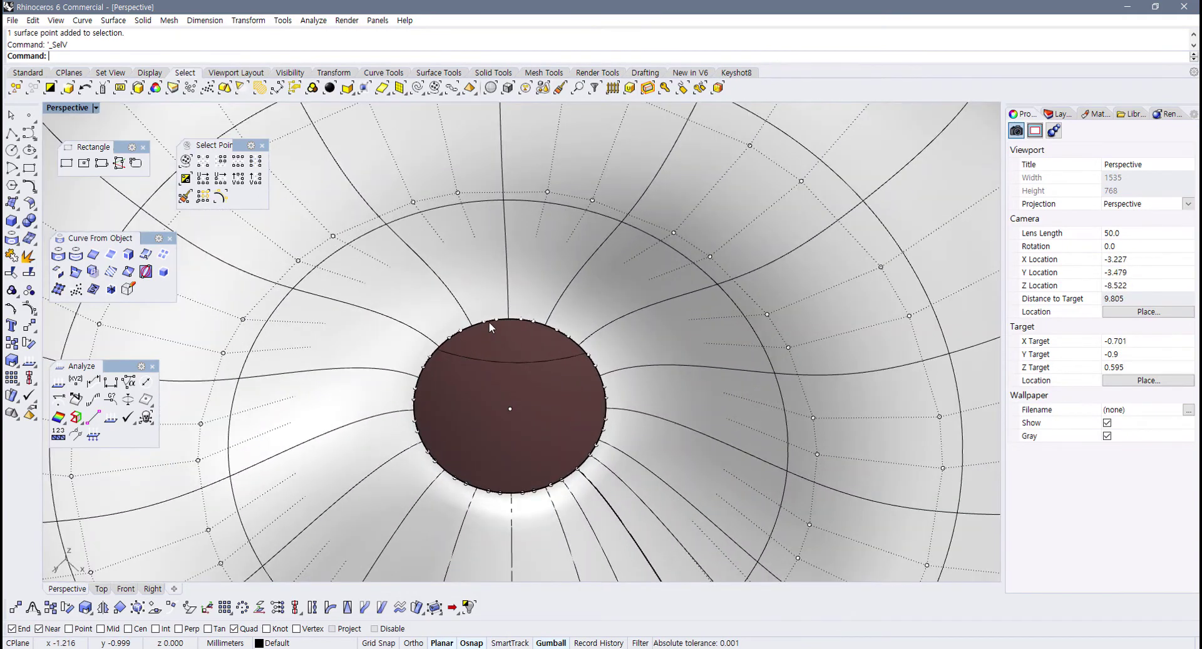
click(489, 321)
click(484, 322)
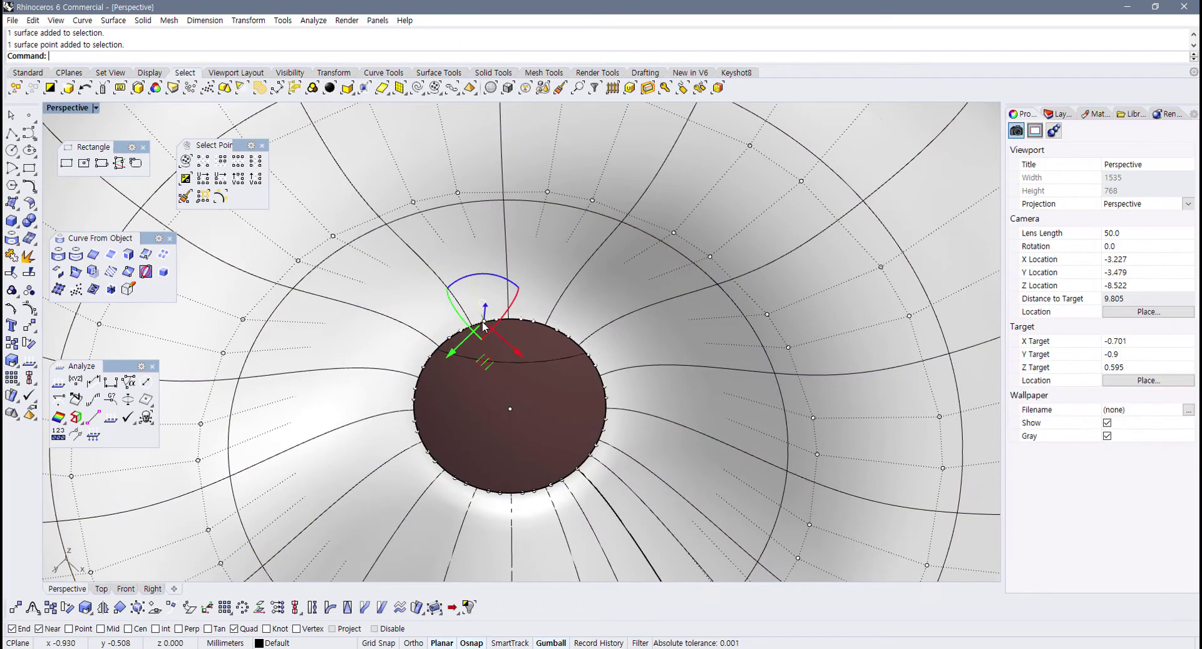
click(241, 164)
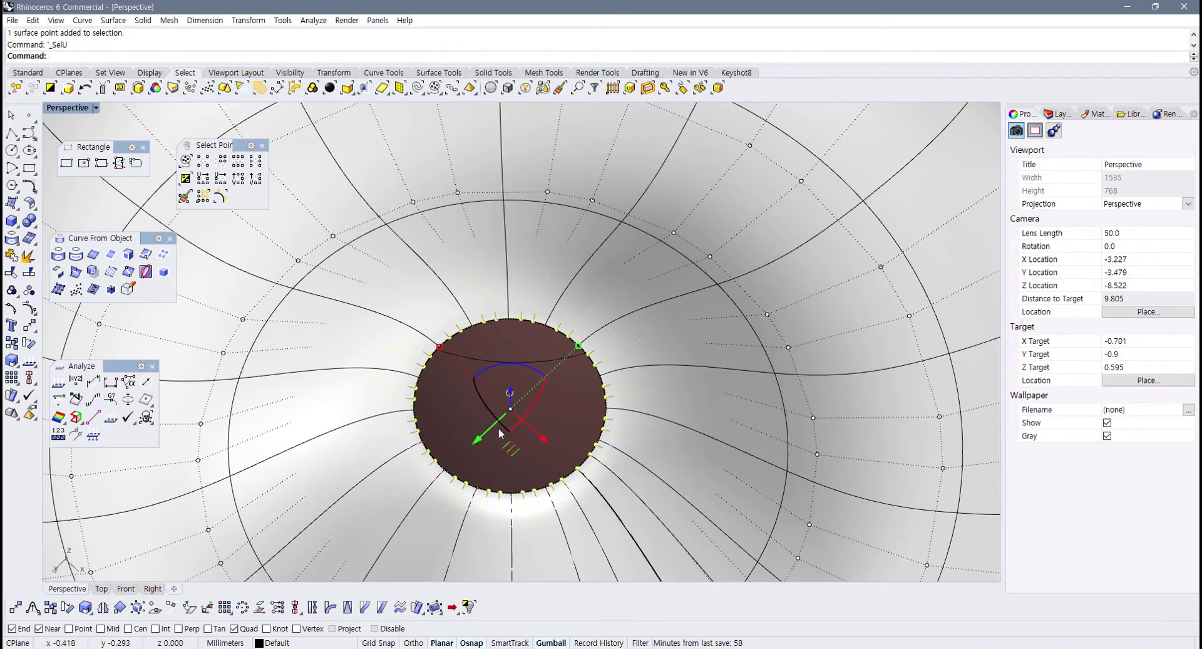
right_drag(501, 433, 442, 391)
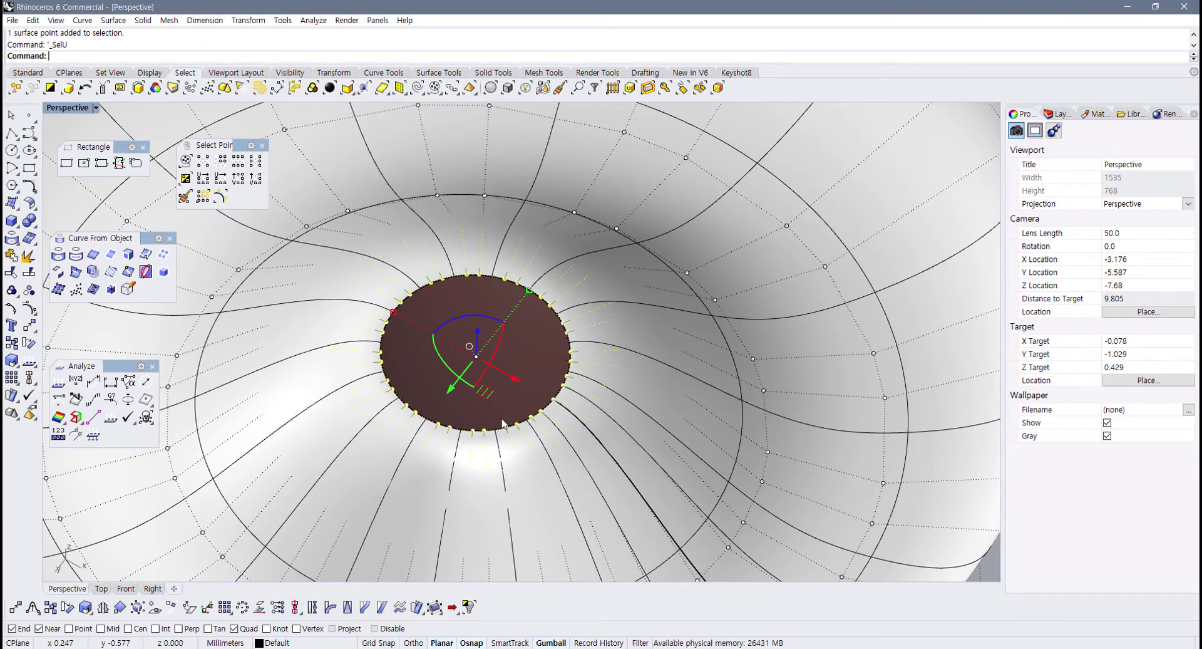
scroll(471, 359, up, 2)
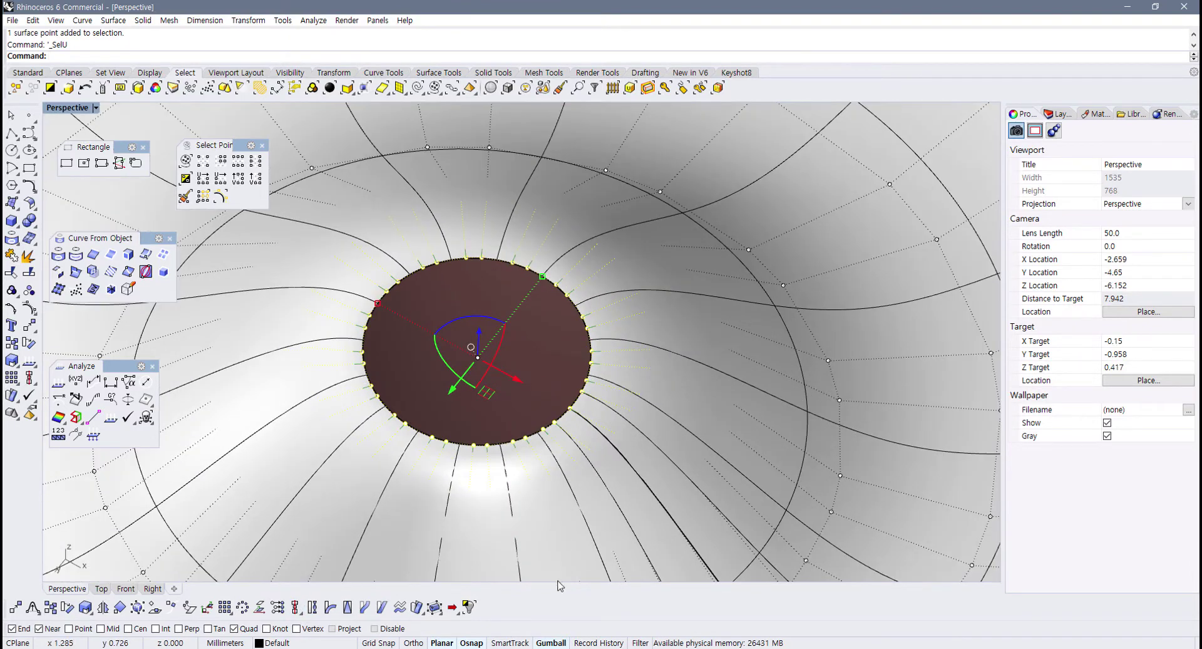
Step: Toggle the Gumball to compare the display, leaving it off for the selected control points
click(549, 642)
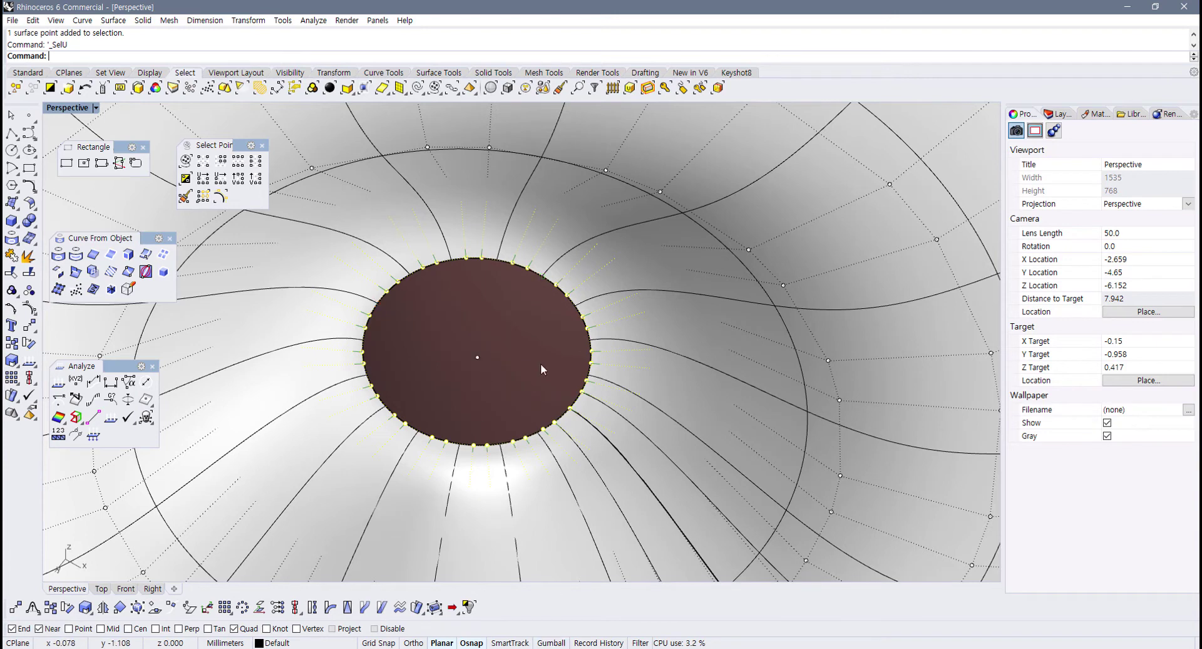
click(550, 643)
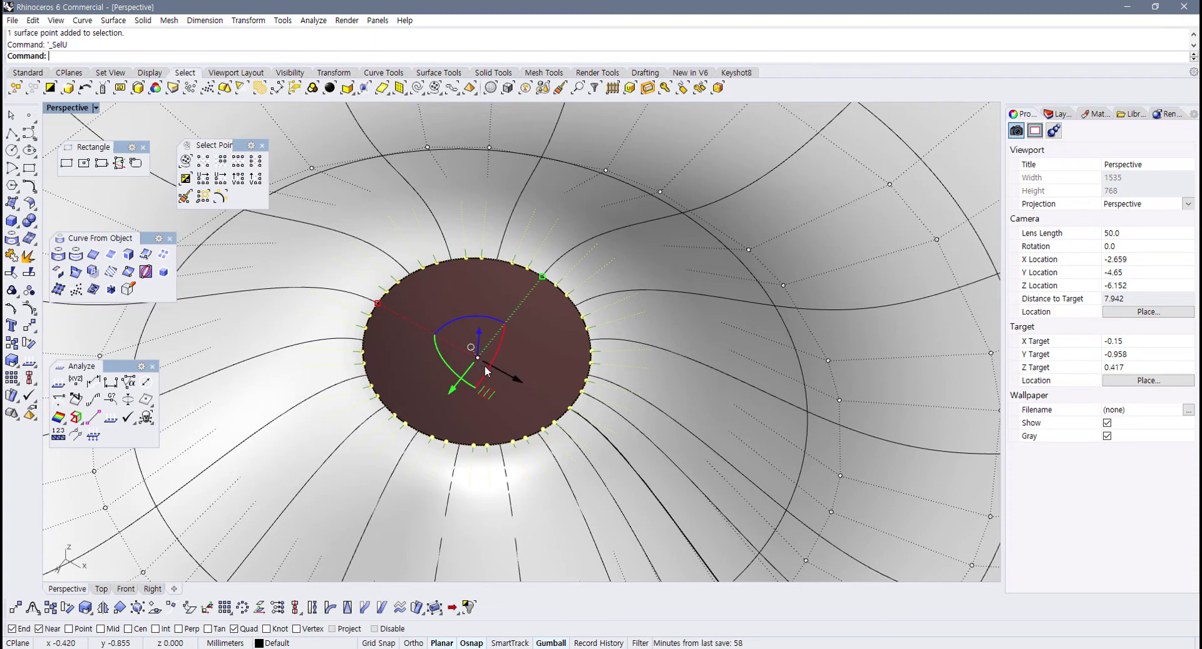
click(556, 643)
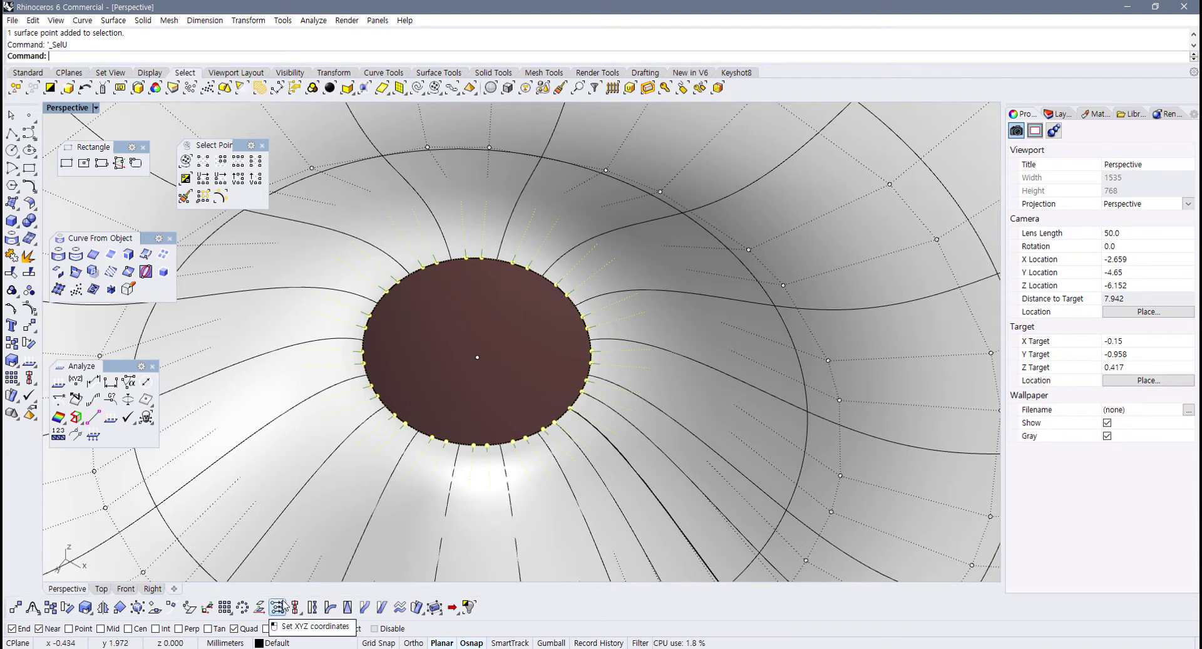
Step: Start Set XYZ Coordinates on the selected hole-edge points with Set X, Set Y and Set Z enabled and Align to World
click(319, 74)
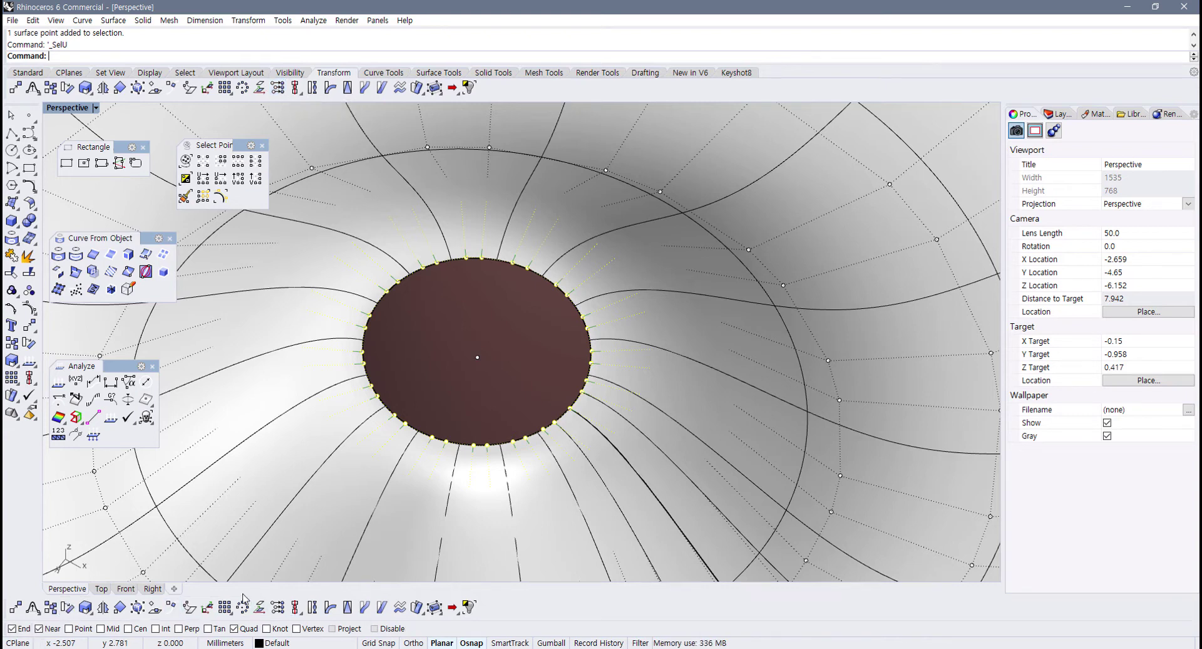
click(280, 89)
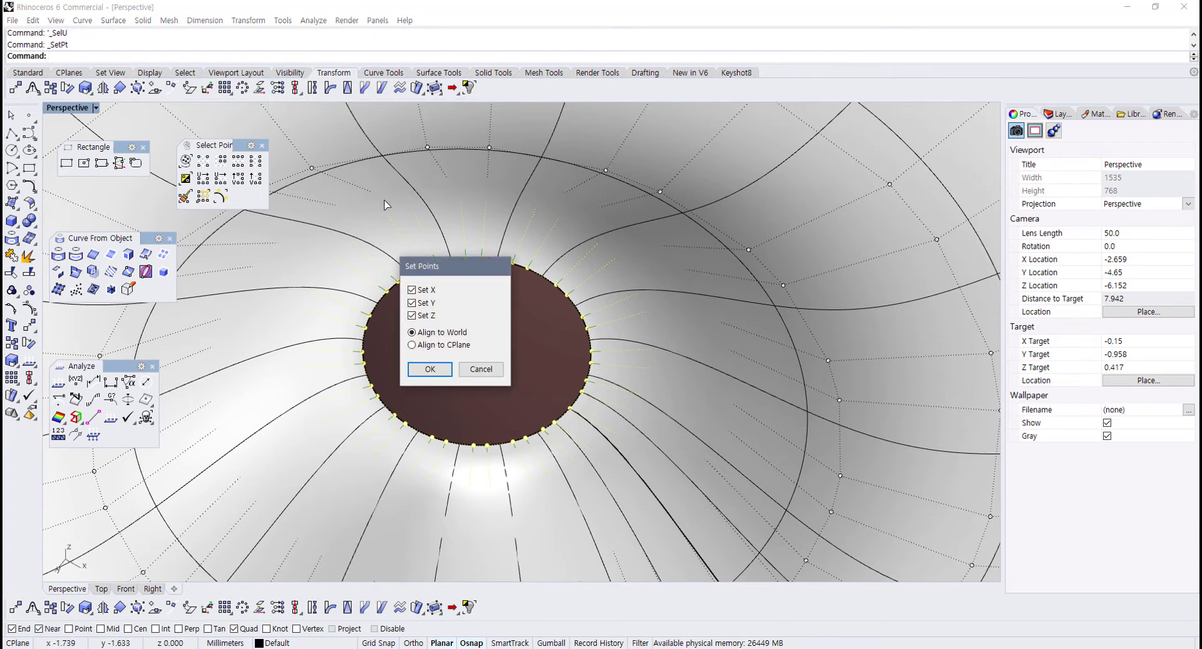
drag(445, 278, 251, 278)
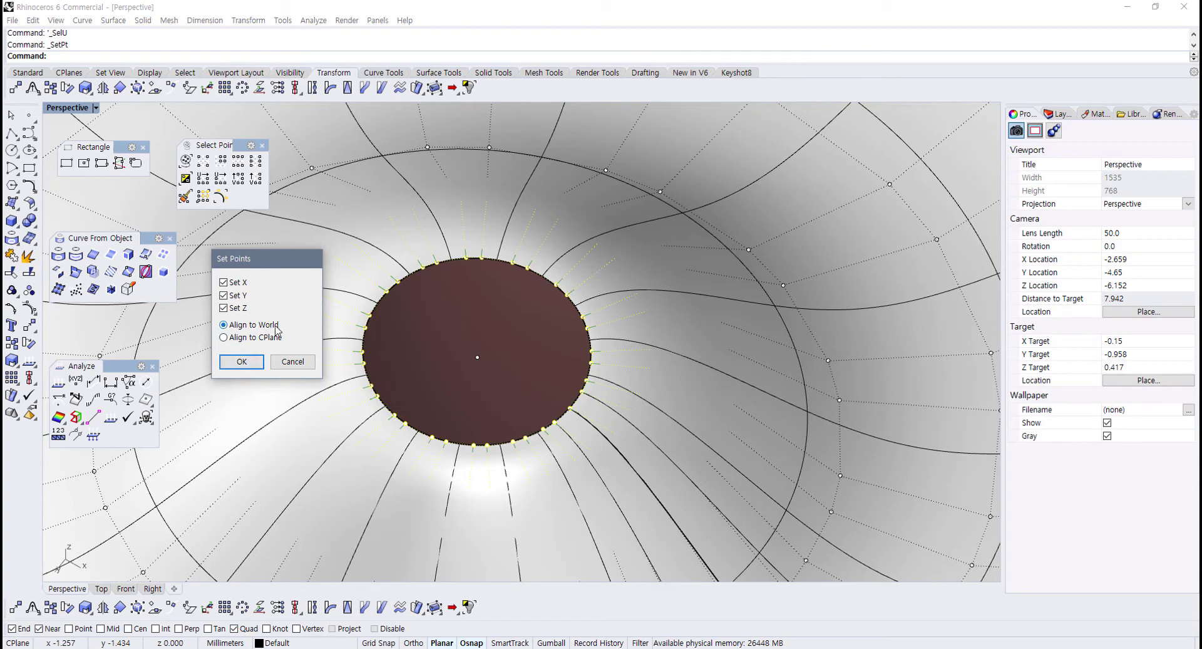
click(247, 362)
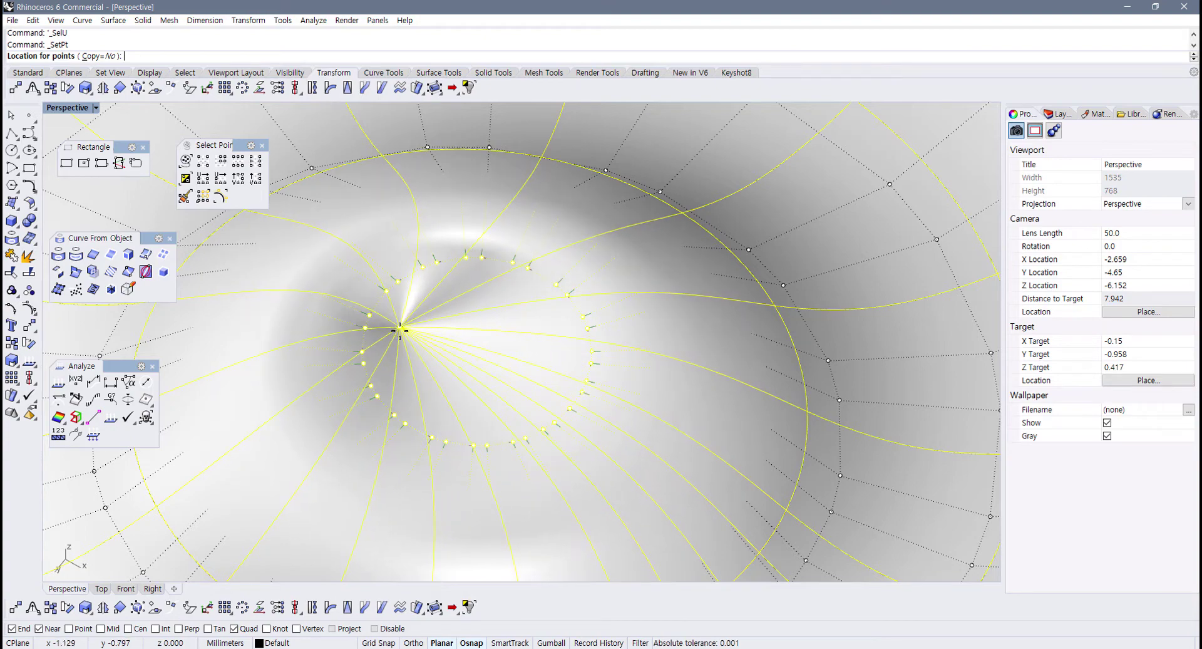
Step: Enable the Point snap, display Perspective in Wireframe within the four-view layout, and collapse the hole-edge points onto the centroid point
click(69, 628)
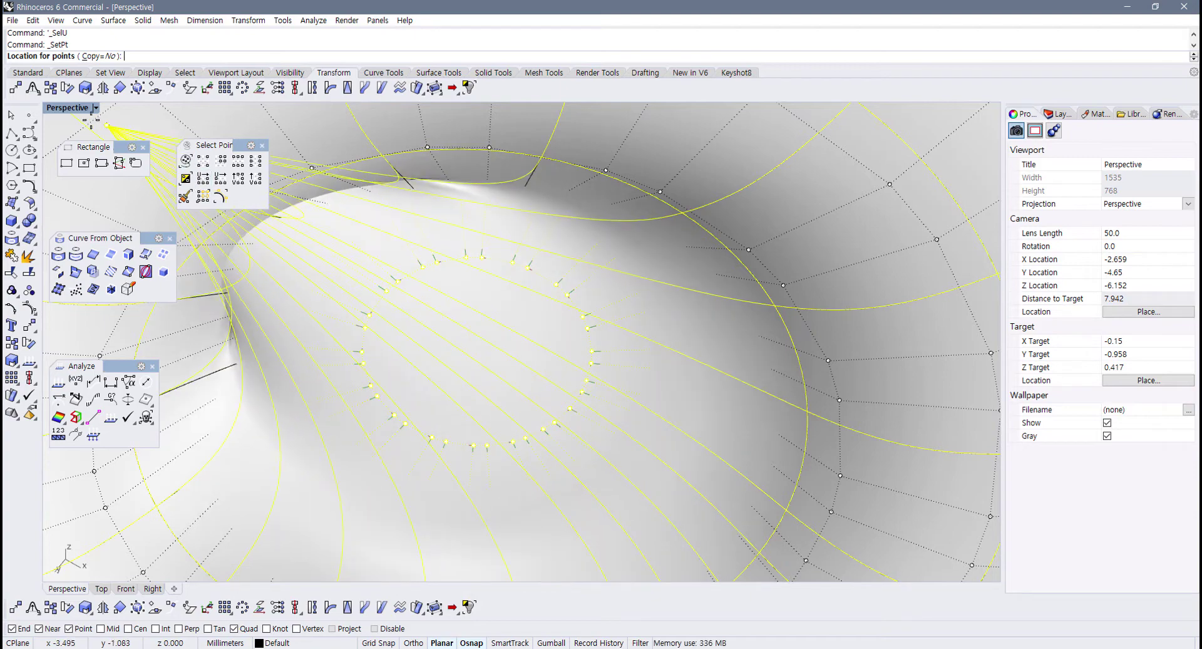
double_click(69, 108)
scroll(354, 244, up, 5)
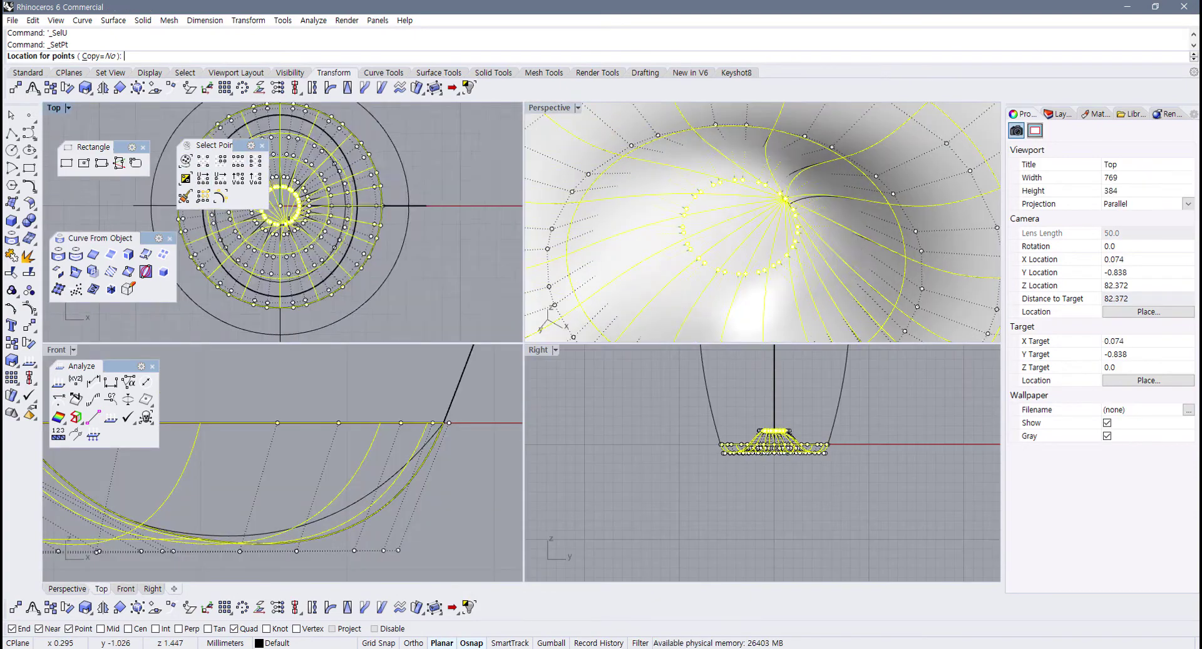
scroll(367, 246, up, 3)
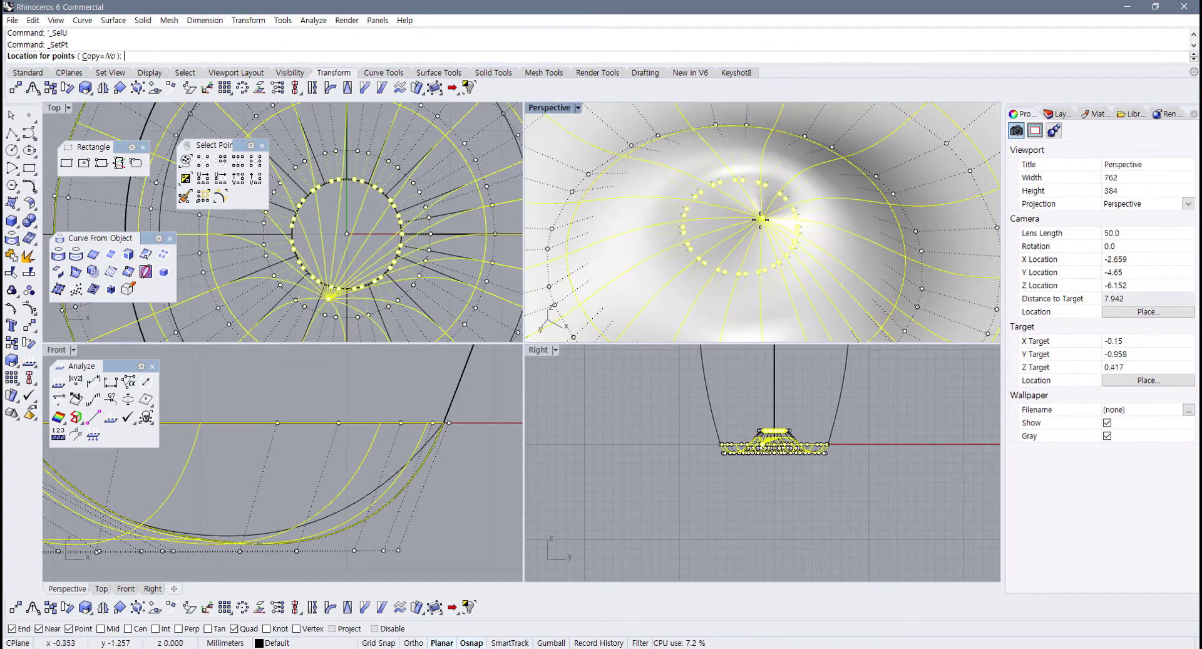
click(573, 109)
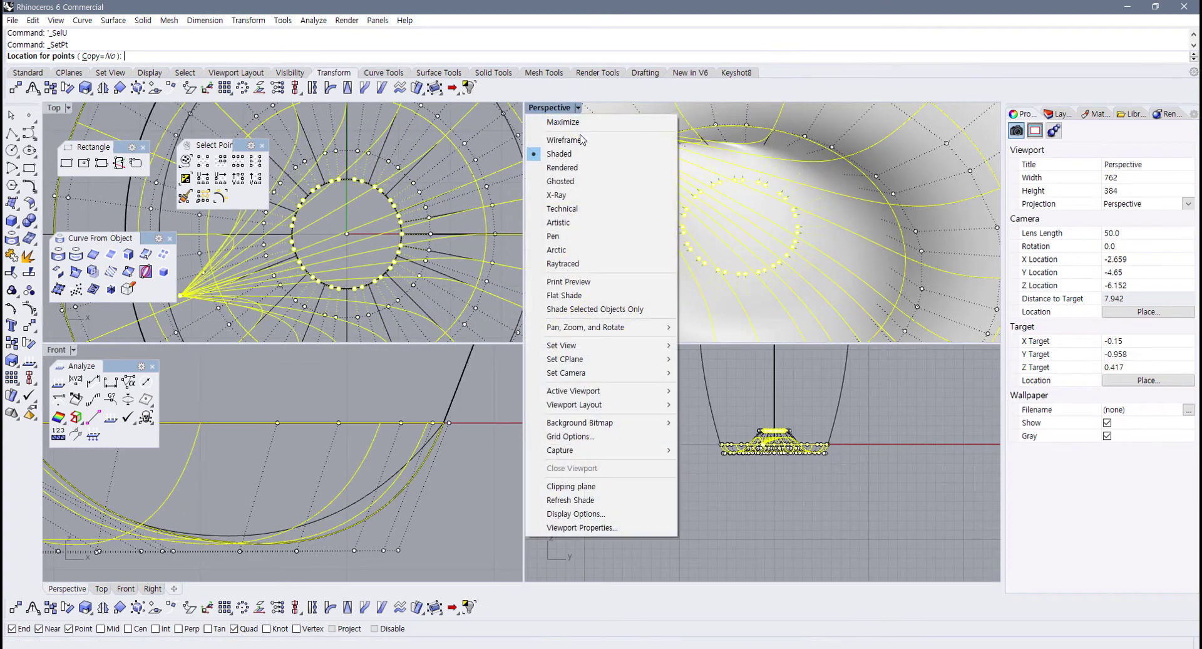
click(554, 138)
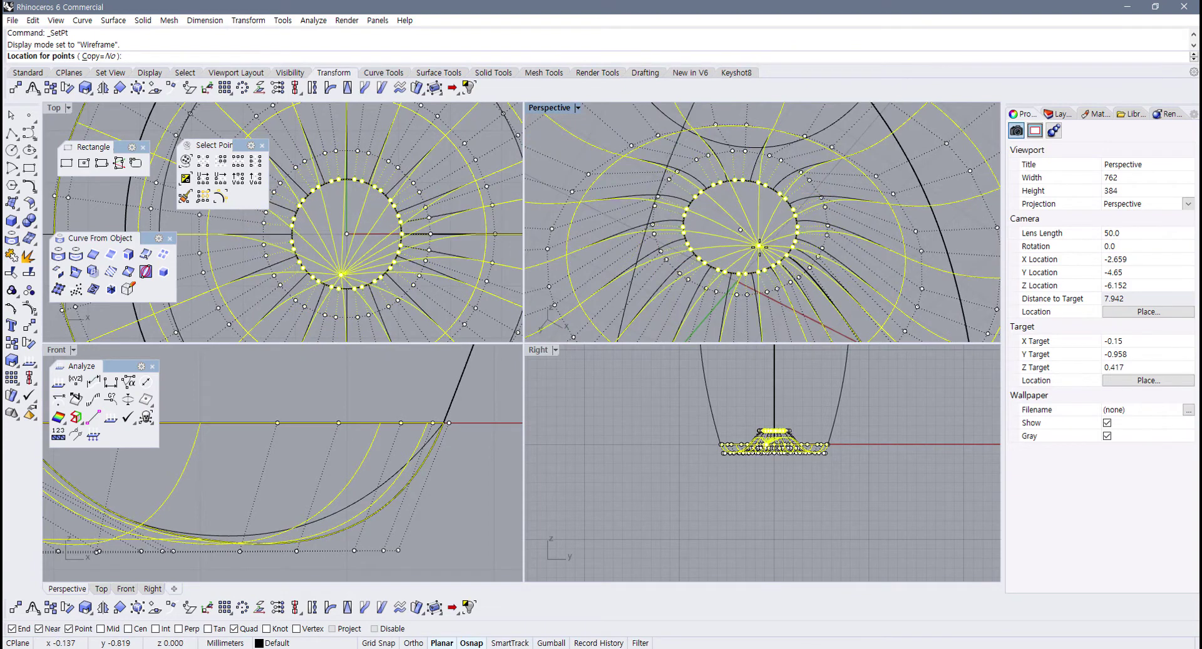
click(742, 230)
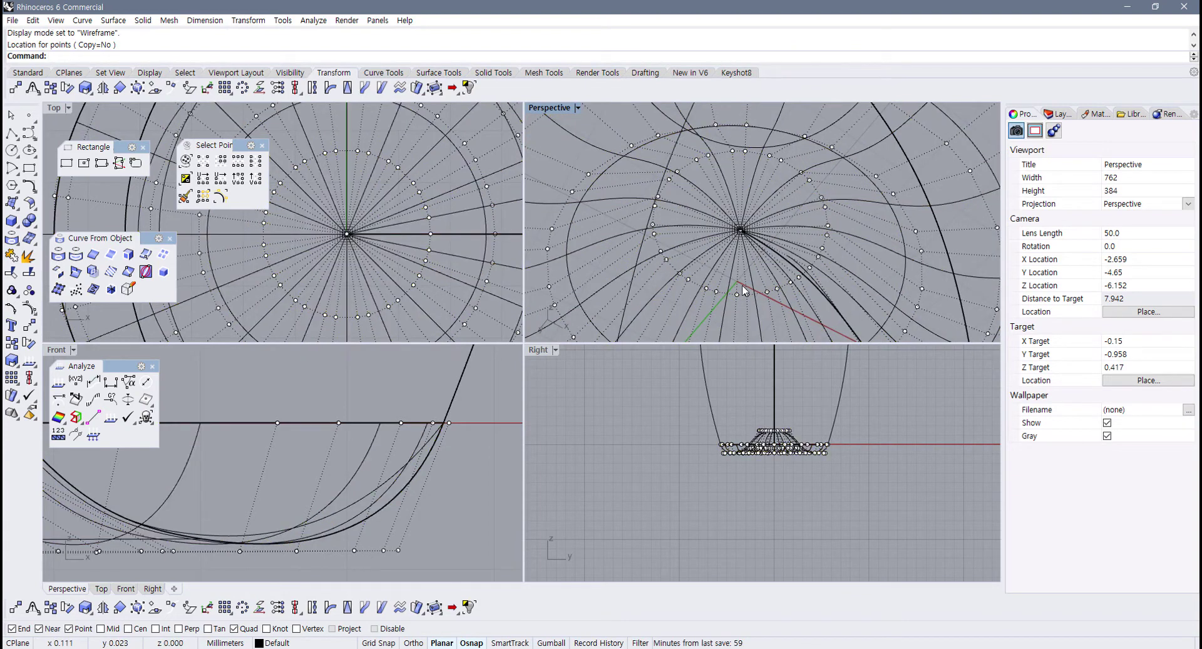
Step: Return the Perspective view to Shaded display and inspect the bottom surface around its central pole
click(577, 108)
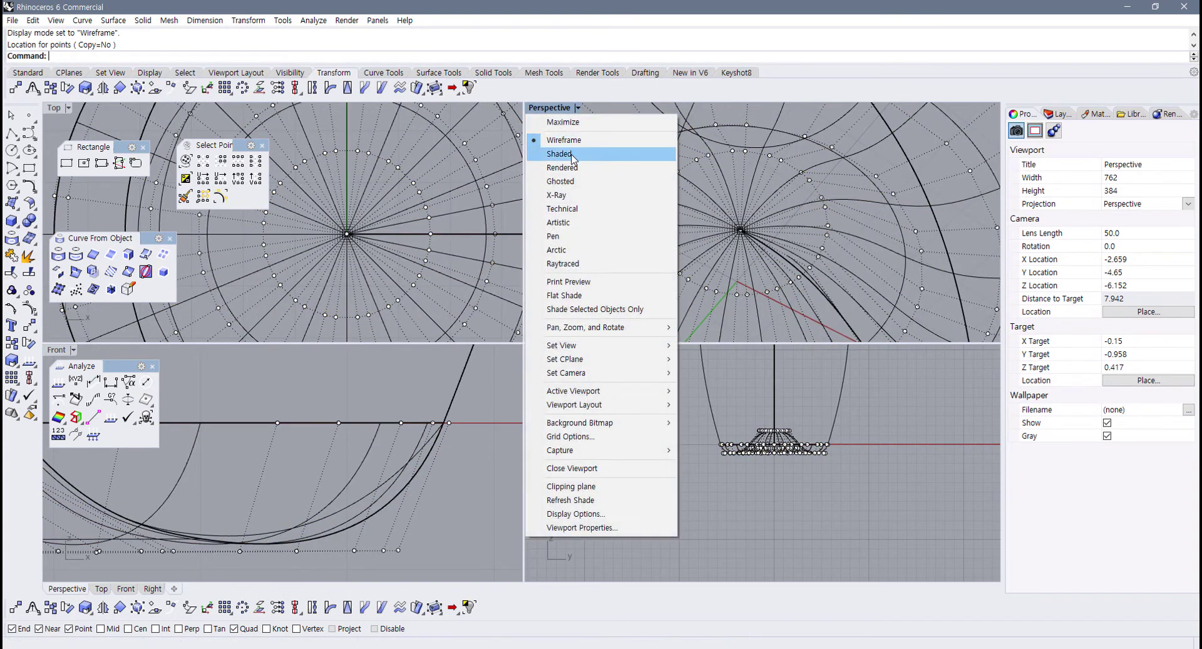
click(563, 153)
scroll(678, 238, down, 5)
right_drag(678, 238, 824, 279)
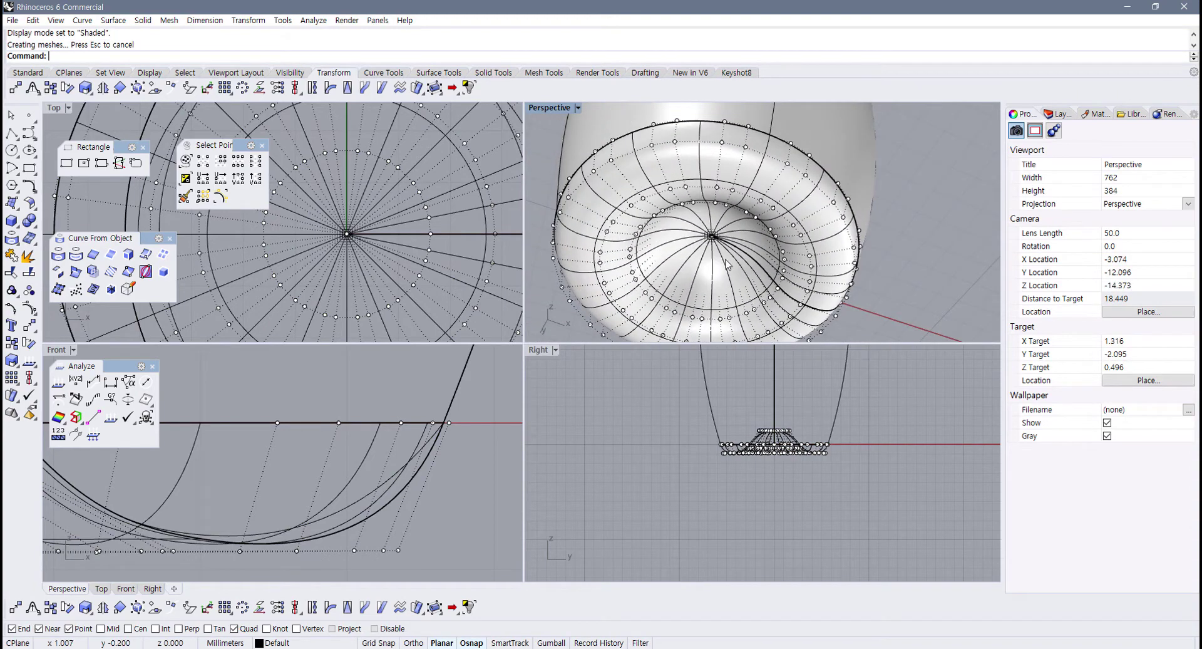
scroll(726, 262, up, 6)
right_drag(703, 222, 684, 279)
scroll(376, 412, down, 4)
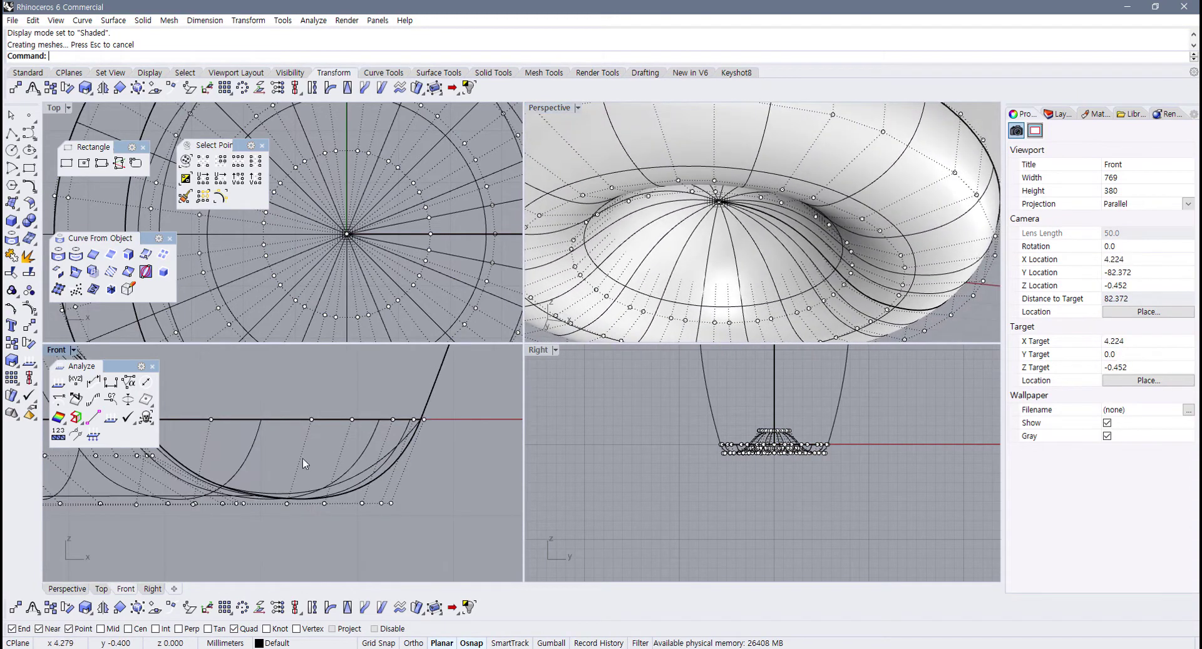
Step: Examine the height alignment of the control points around the bottom's centre in the Front and Right views, selecting them briefly and clearing the selection
right_drag(303, 457, 322, 490)
scroll(344, 419, down, 6)
scroll(379, 492, up, 7)
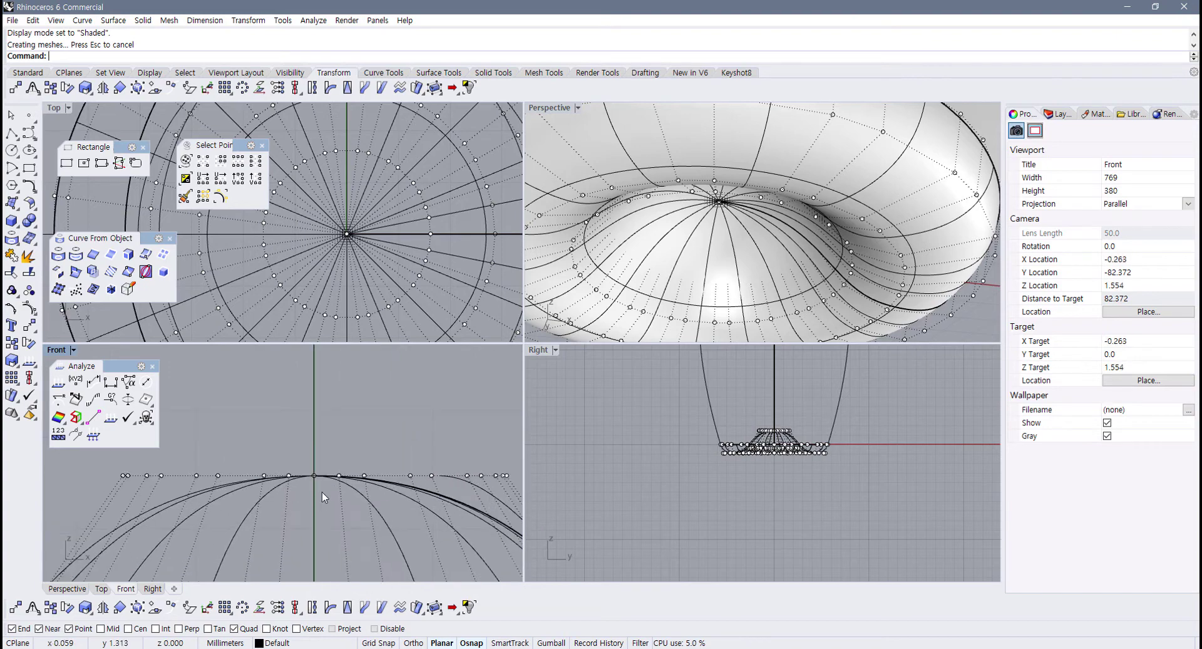
drag(169, 464, 497, 493)
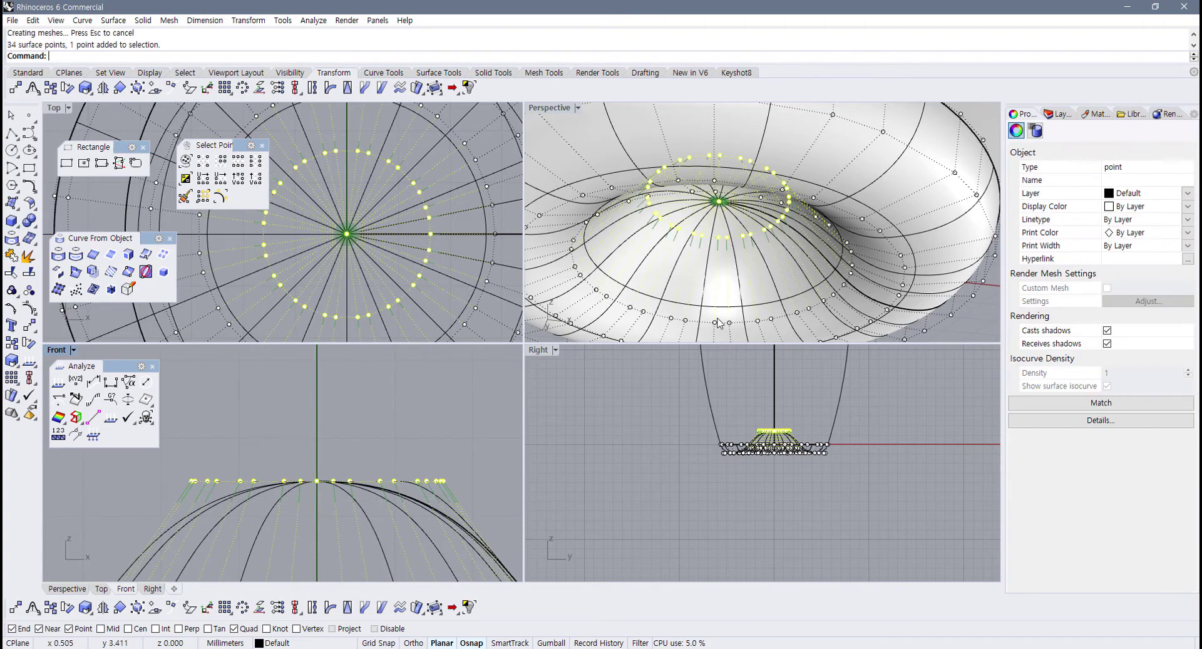
scroll(726, 307, down, 3)
click(932, 309)
right_drag(932, 309, 774, 263)
scroll(775, 263, down, 4)
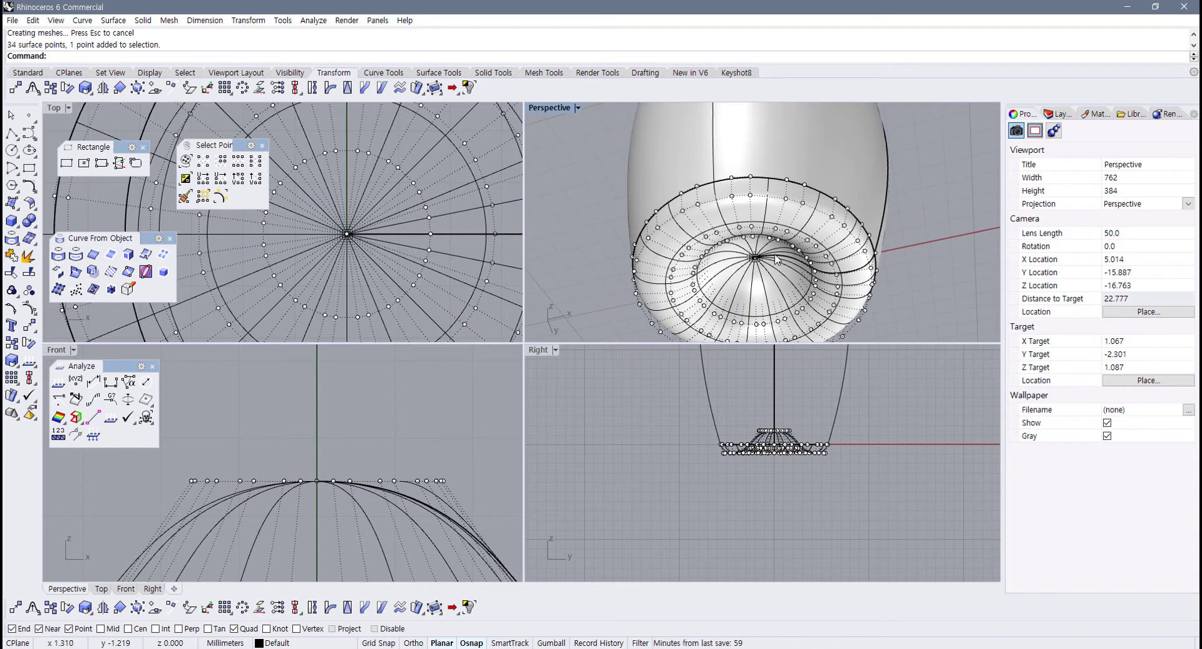
scroll(776, 364, up, 5)
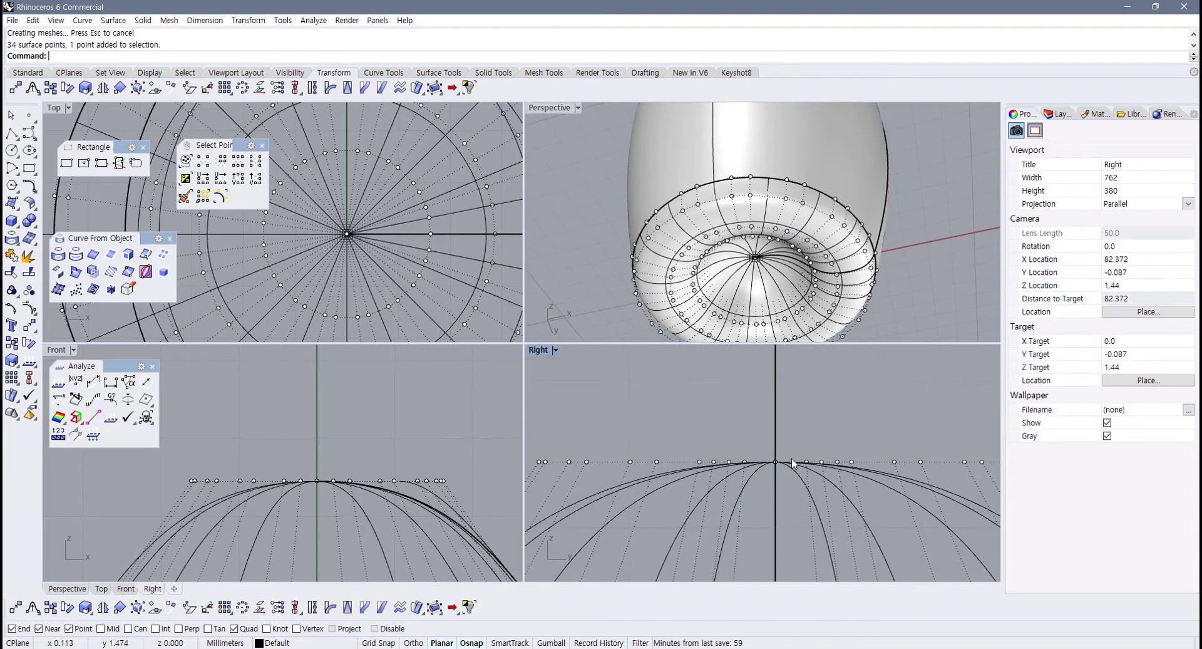
Step: Enlarge the Perspective view to show the vase and turn off the base surface's control points
scroll(759, 253, down, 3)
right_drag(759, 253, 818, 196)
scroll(786, 190, down, 8)
double_click(555, 109)
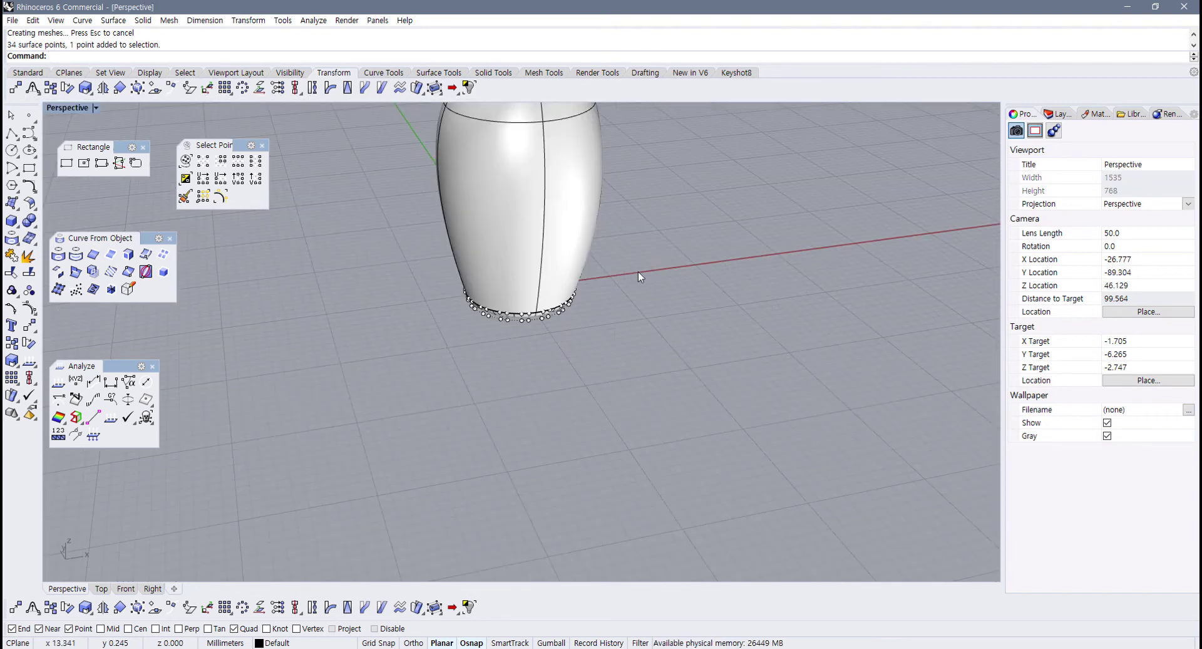
scroll(640, 283, down, 2)
key(F11)
Step: Join the vase's body and base surfaces into one polysurface and clear the selection
drag(639, 236, 494, 343)
shift+right_drag(574, 262, 574, 412)
right_drag(574, 412, 567, 377)
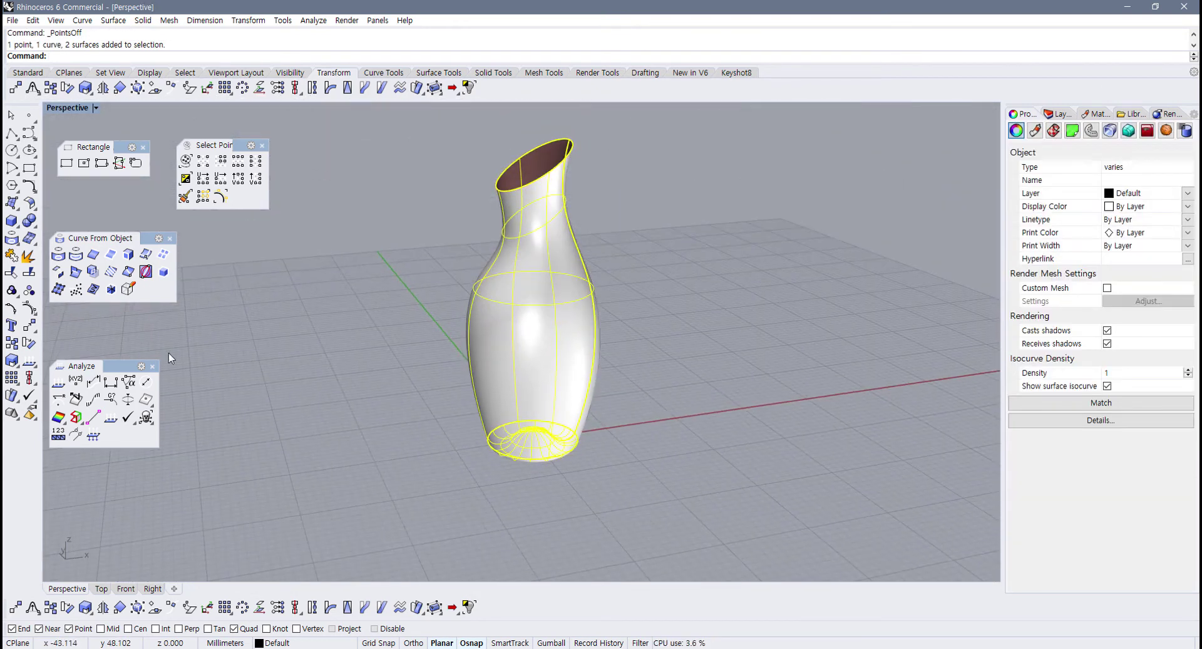
click(12, 255)
click(642, 378)
click(668, 433)
Step: Cap the slanted opening of the joined vase to make it a closed solid
mouse_move(537, 414)
right_down()
mouse_move(526, 295)
mouse_move(553, 421)
right_up()
click(552, 421)
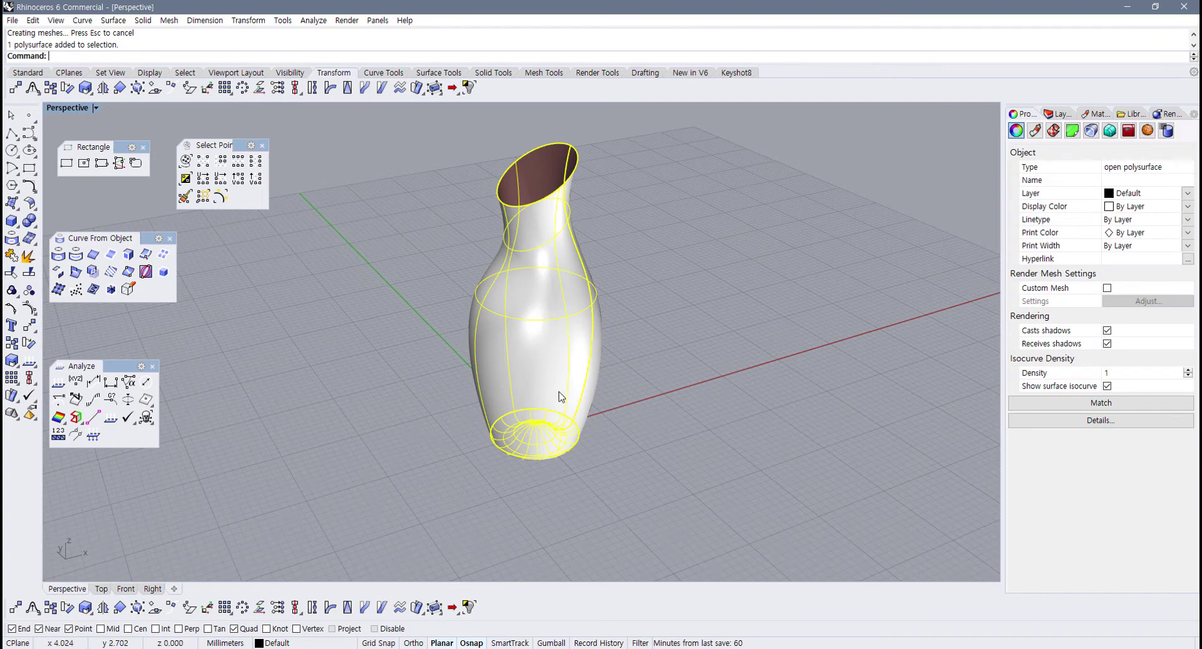
scroll(471, 293, up, 5)
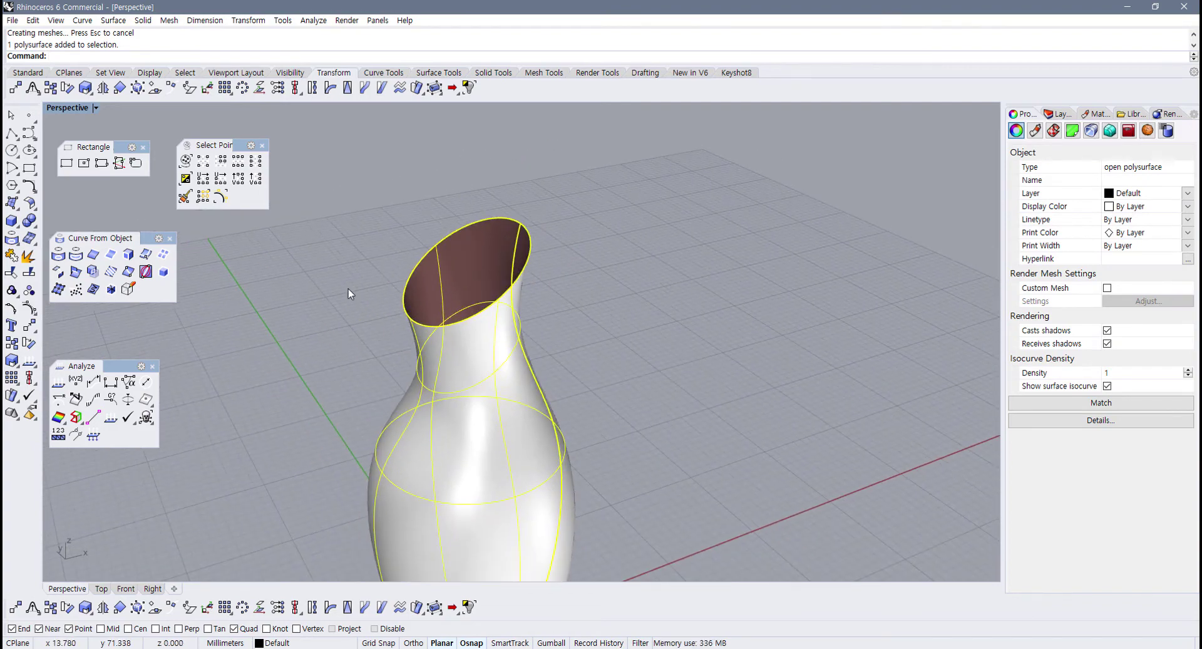
click(495, 72)
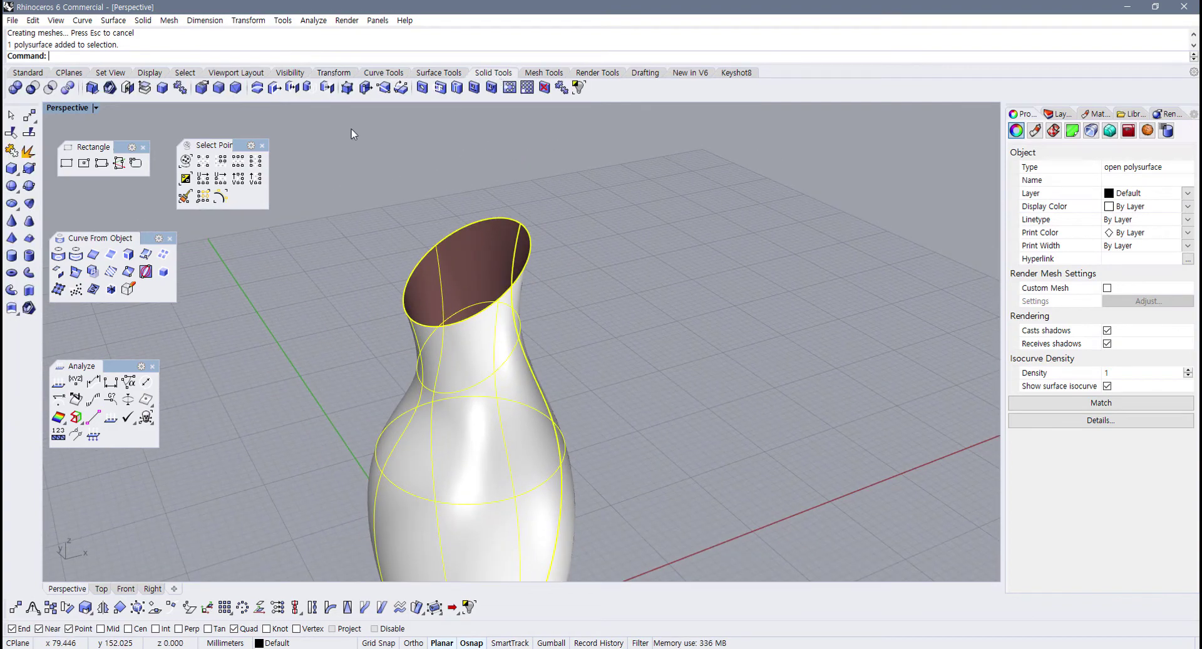
click(128, 87)
click(630, 227)
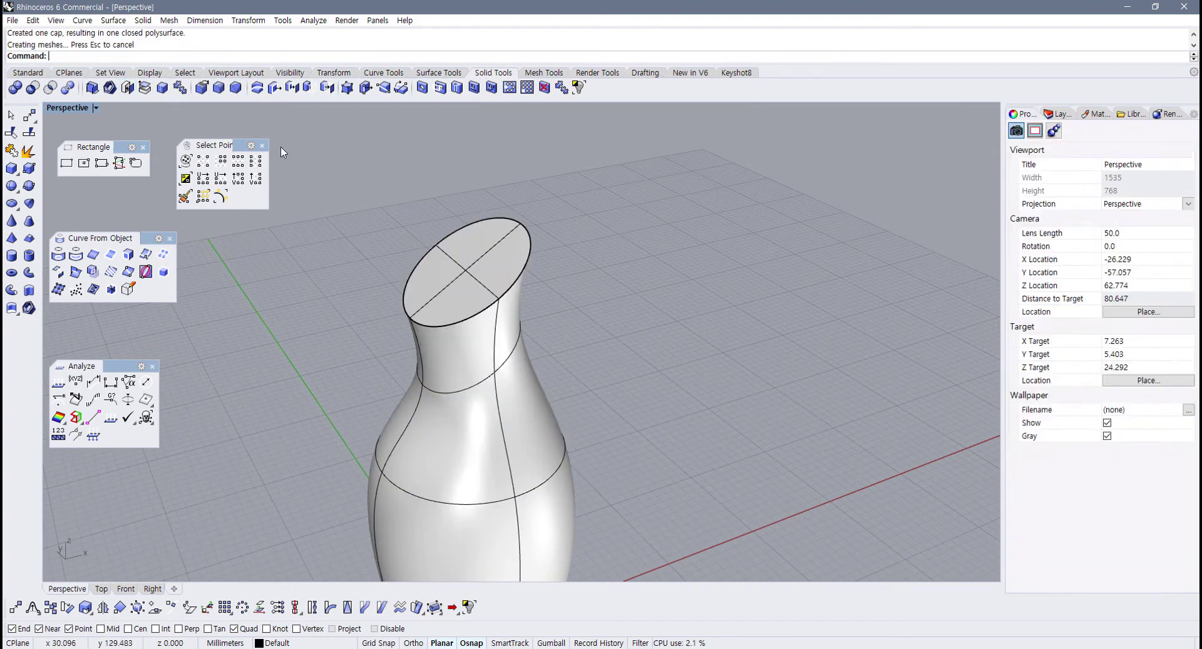
Step: Try to shell the vase with a 0.5 mm wall thickness, removing the slanted cap face at the mouth
click(111, 88)
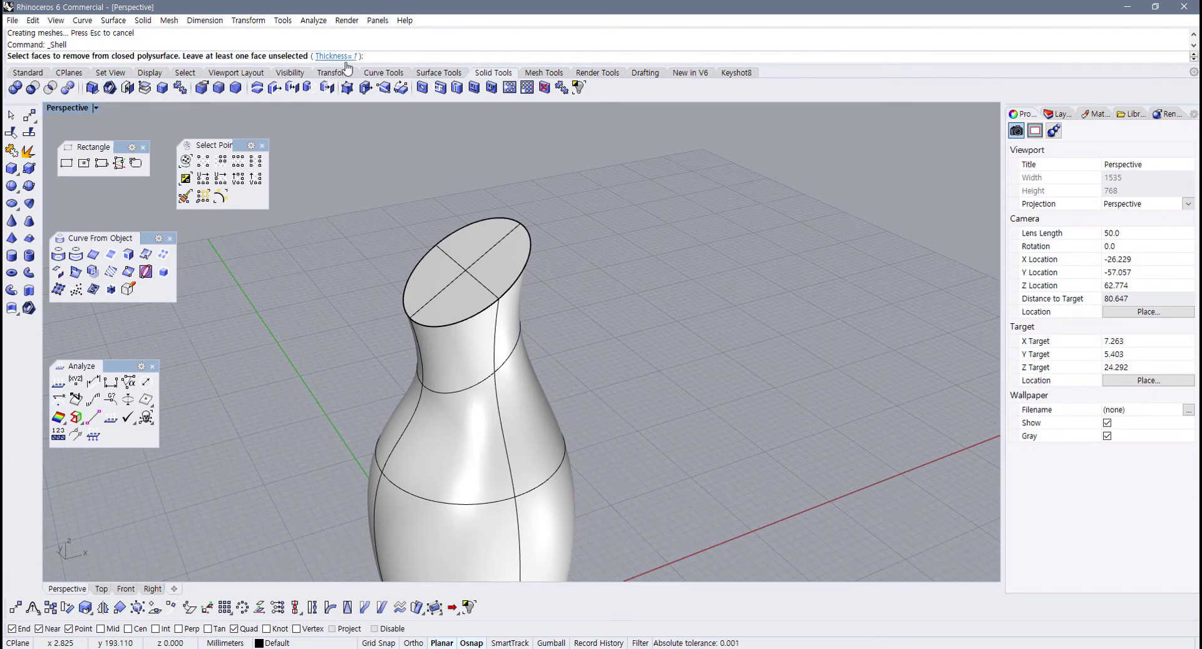
scroll(438, 232, up, 2)
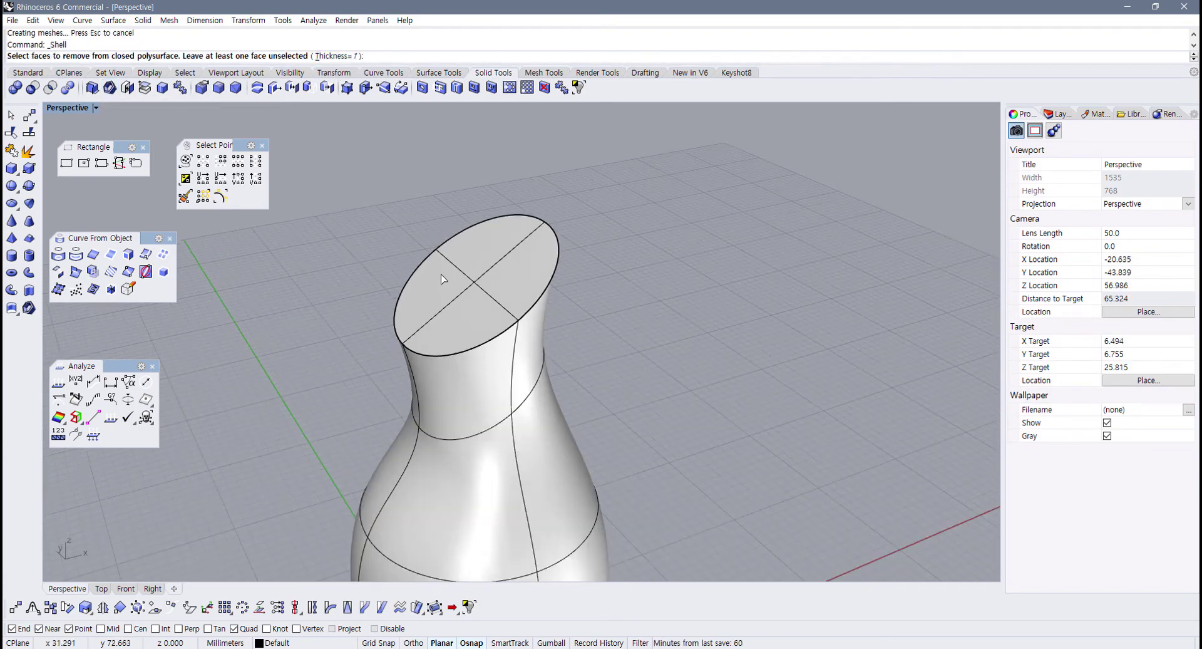
text(.5)
key(Return)
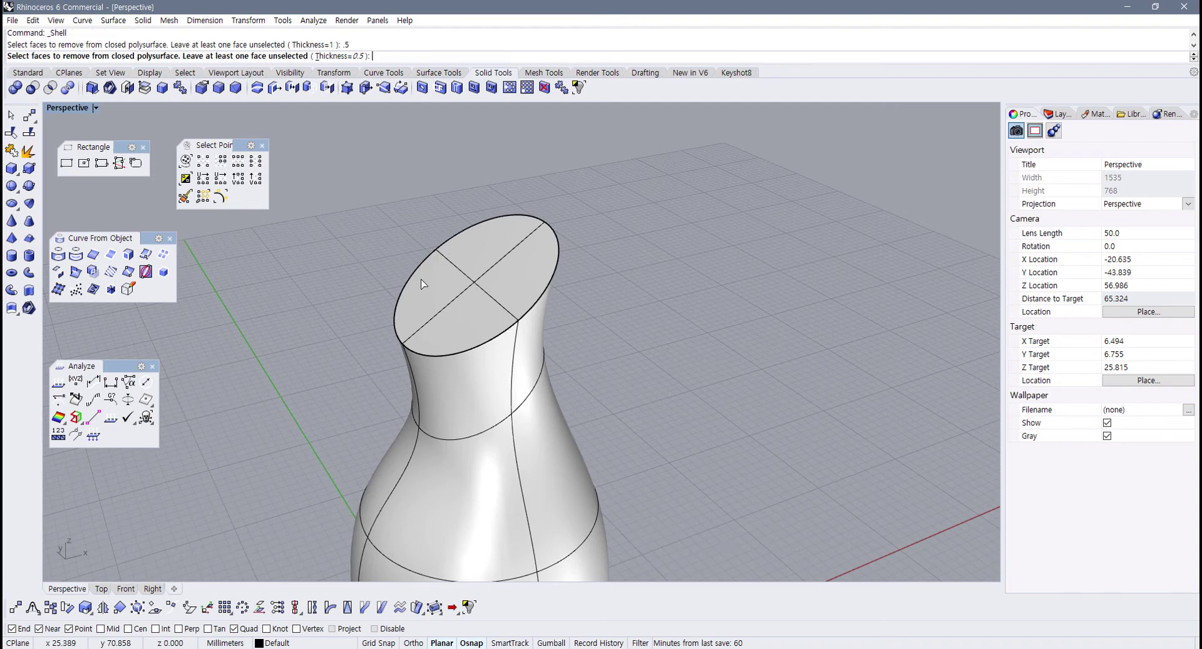
click(438, 330)
key(Return)
scroll(438, 330, down, 3)
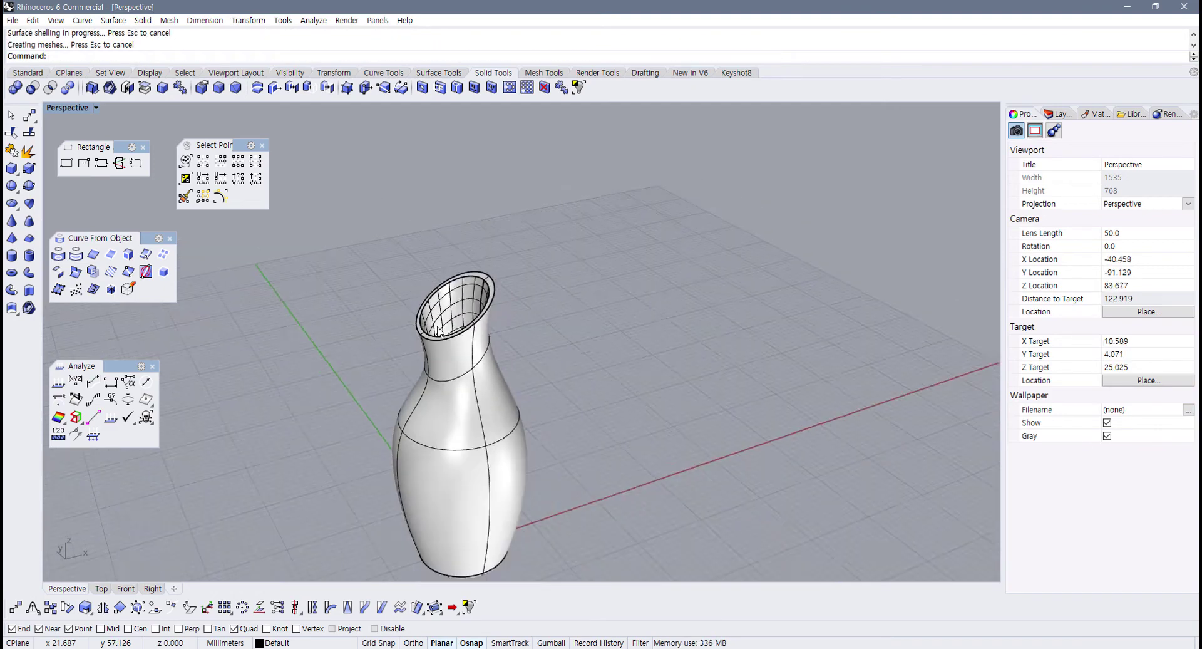
Step: Examine the shelled vase's wall thickness at the base in the Front view and at the mouth in the Perspective view
scroll(438, 331, down, 3)
double_click(67, 108)
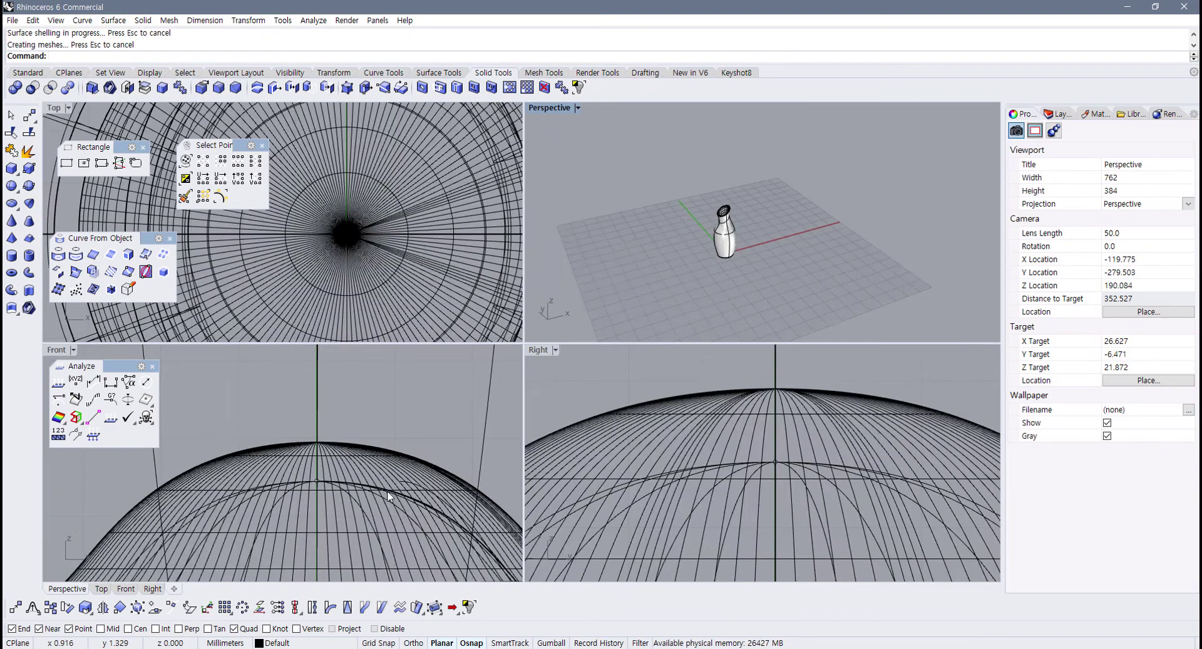
scroll(388, 497, down, 5)
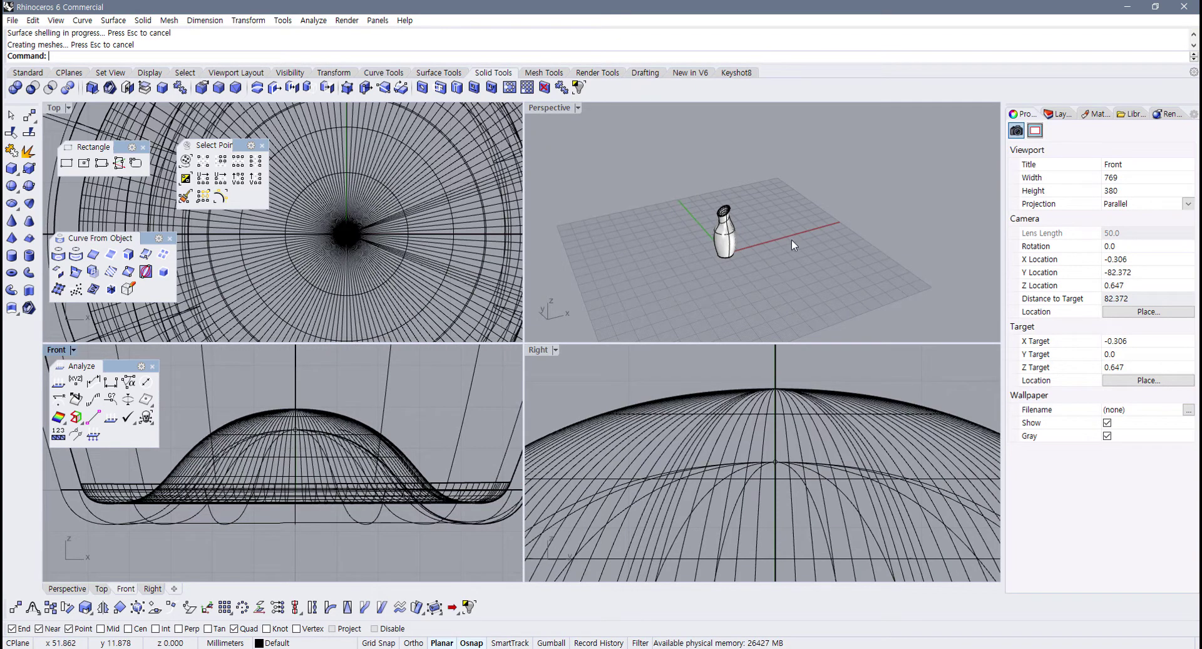
right_drag(791, 240, 801, 298)
scroll(764, 275, up, 12)
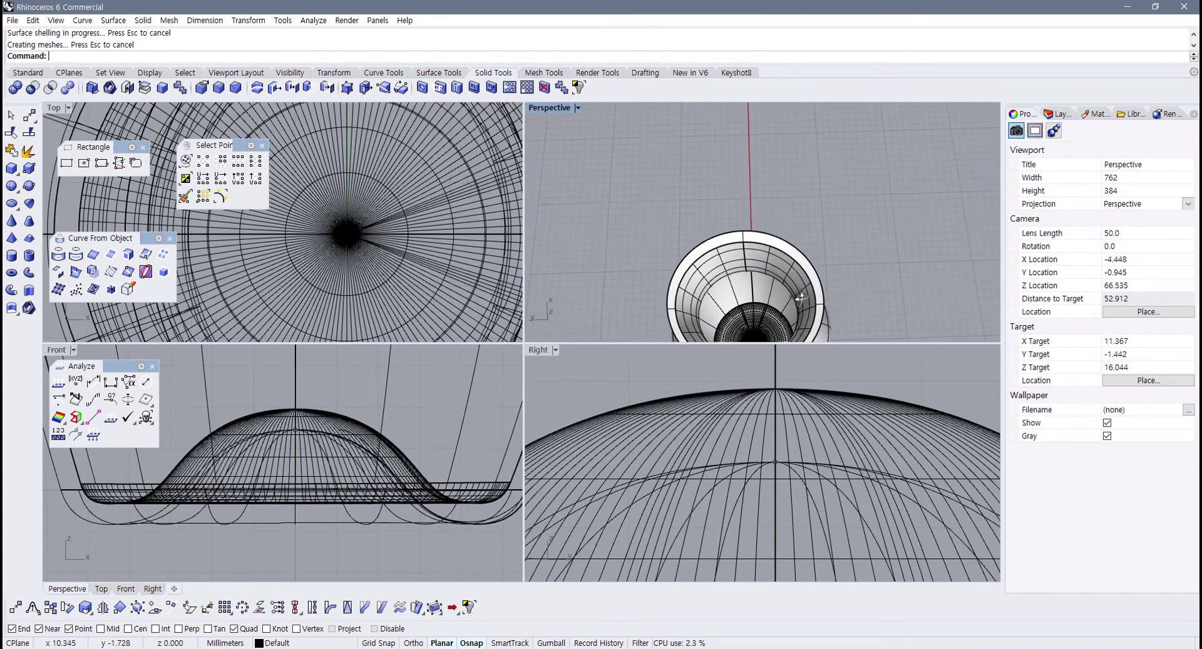
double_click(557, 108)
scroll(561, 171, down, 2)
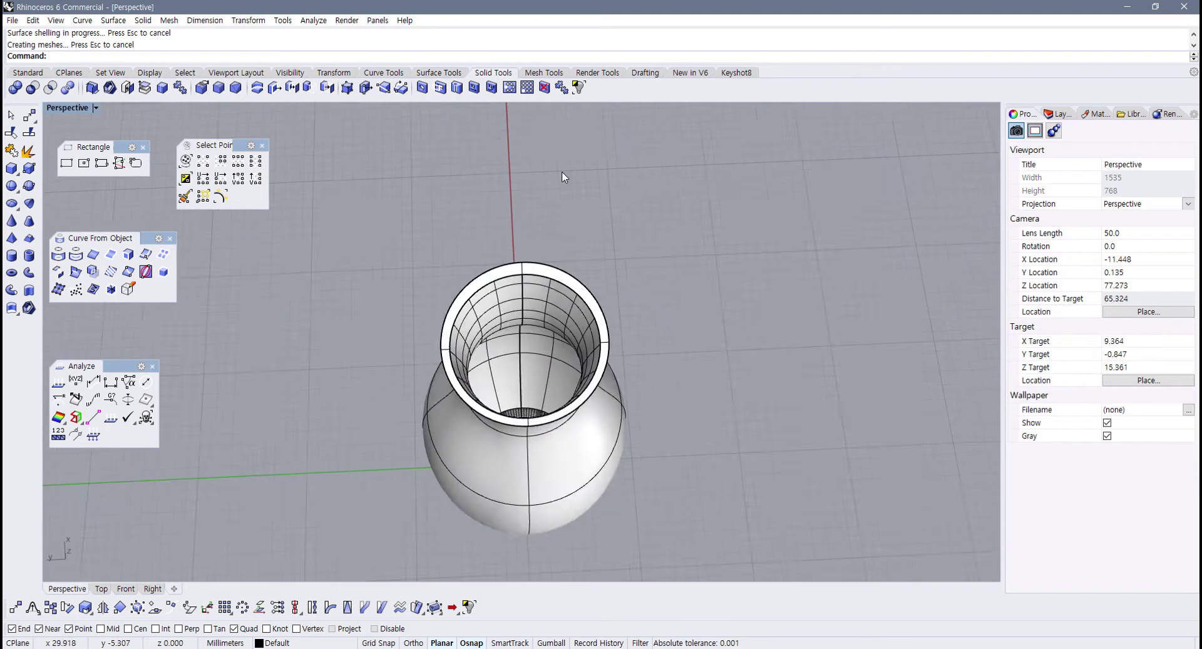
scroll(557, 196, down, 2)
right_drag(557, 196, 614, 287)
scroll(474, 261, up, 2)
scroll(474, 262, down, 4)
scroll(548, 311, up, 8)
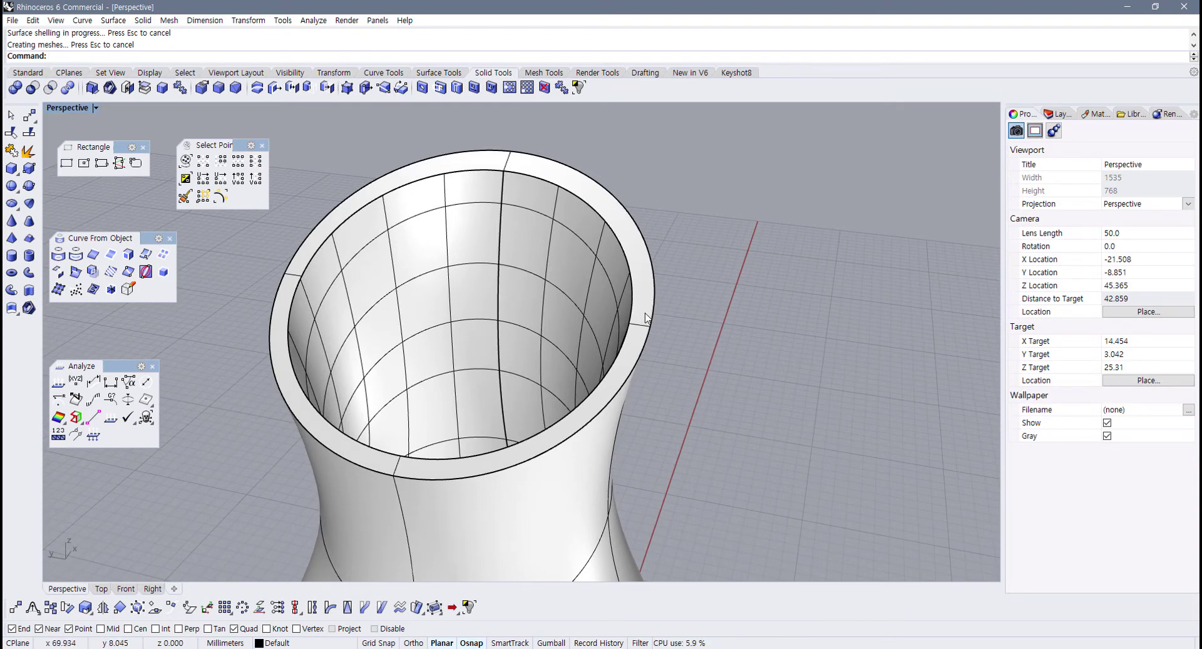
Step: Undo the 0.5 mm shell of the vase
key(ctrl+z)
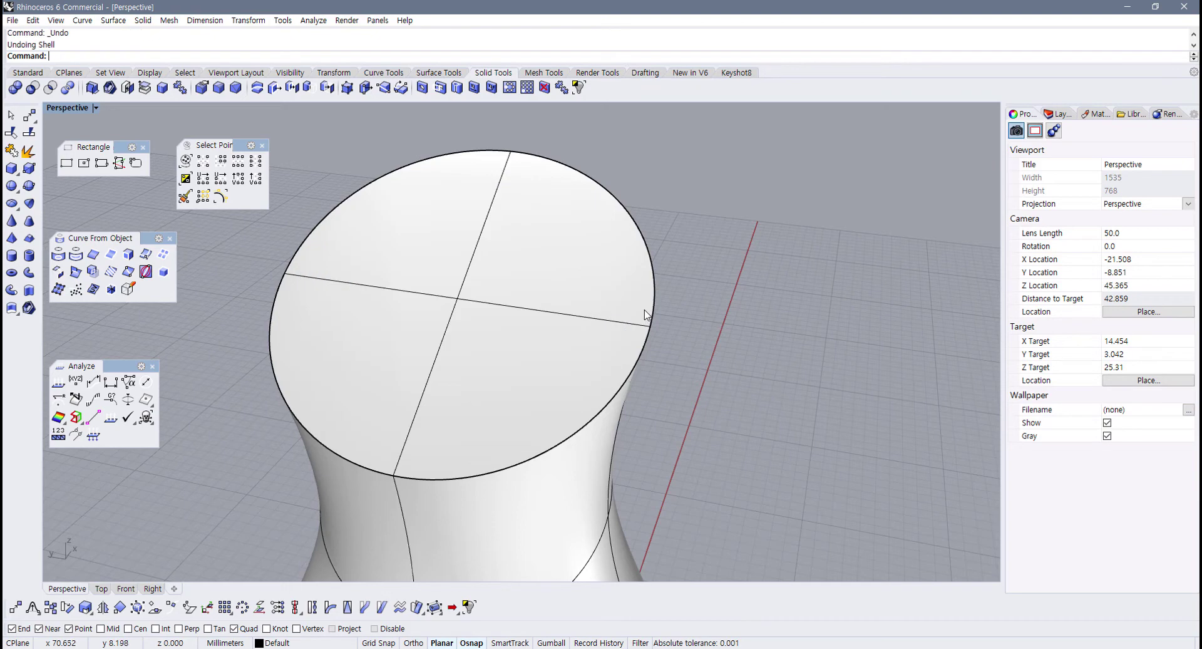
right_drag(647, 314, 645, 257)
shift+right_drag(588, 233, 580, 315)
scroll(559, 302, up, 2)
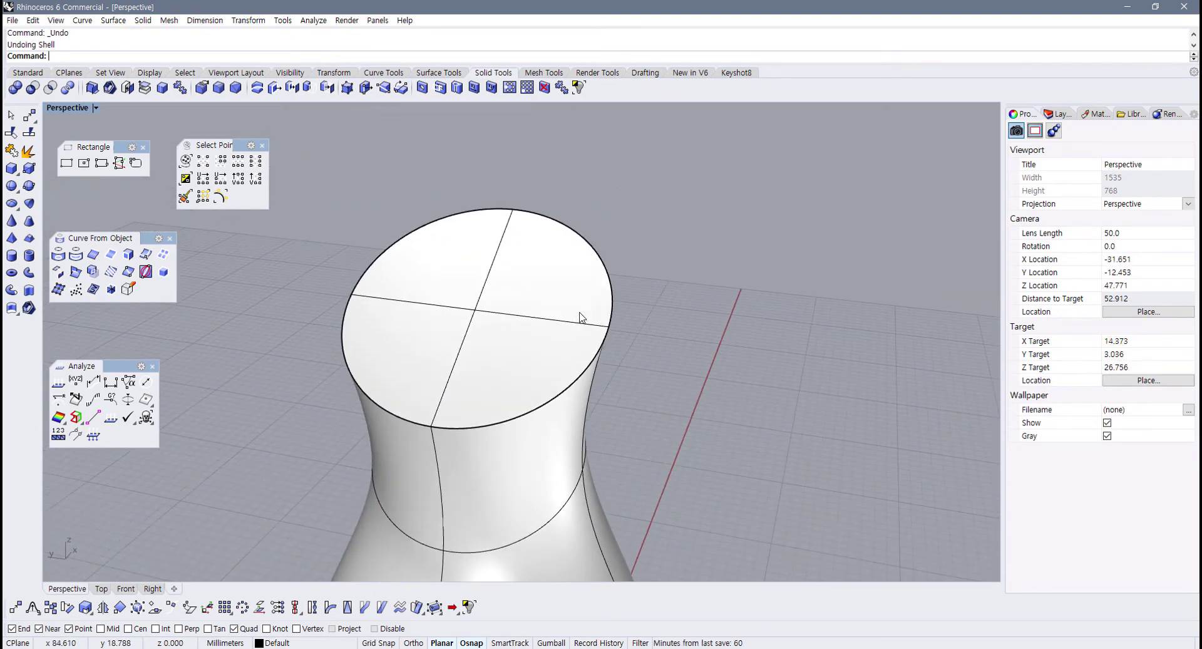
Step: Try to shell the vase with a 0.4 mm wall thickness, removing the cap face, and undo it
click(109, 88)
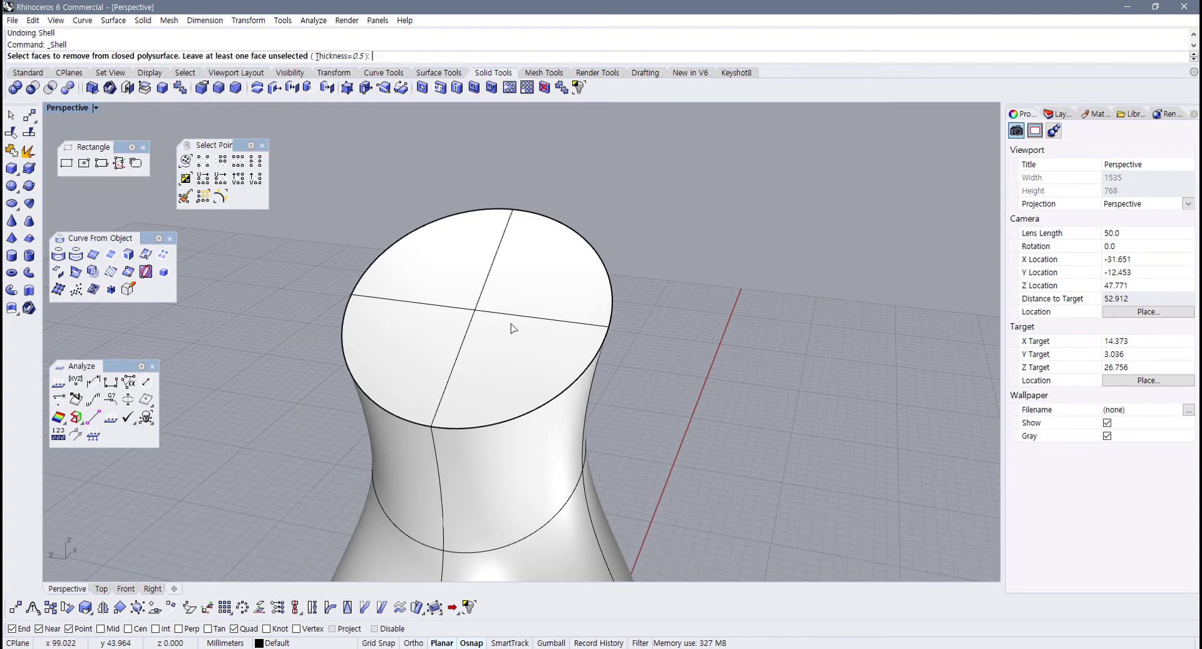
click(346, 57)
text(0.4)
key(Return)
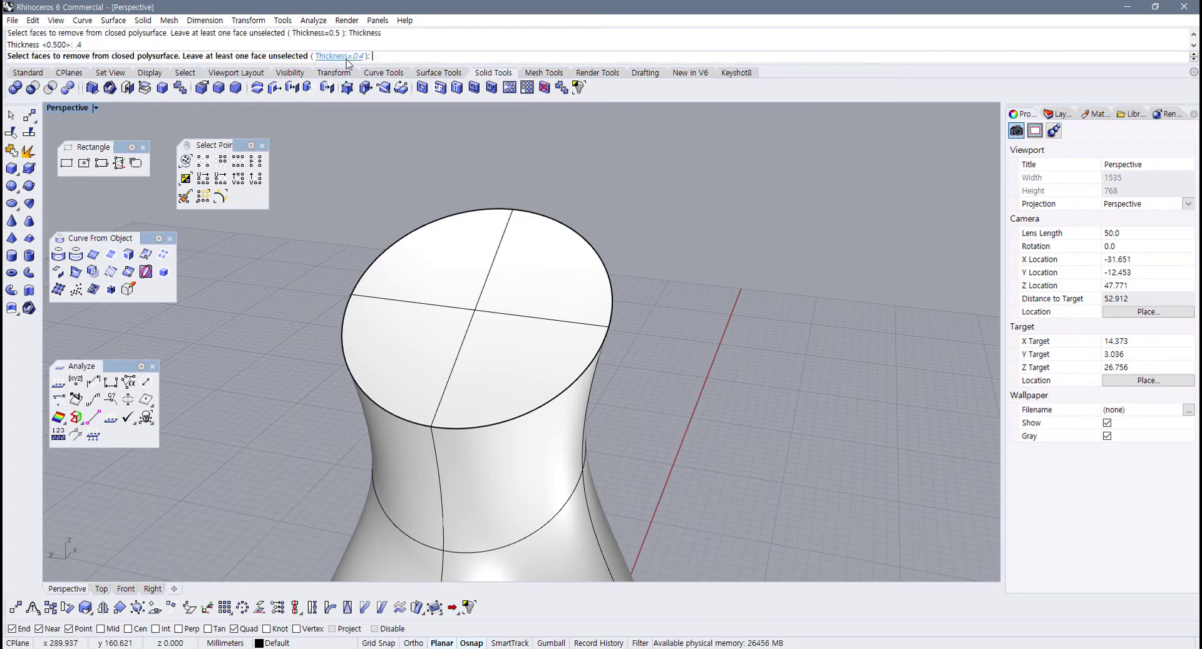
click(534, 261)
key(Return)
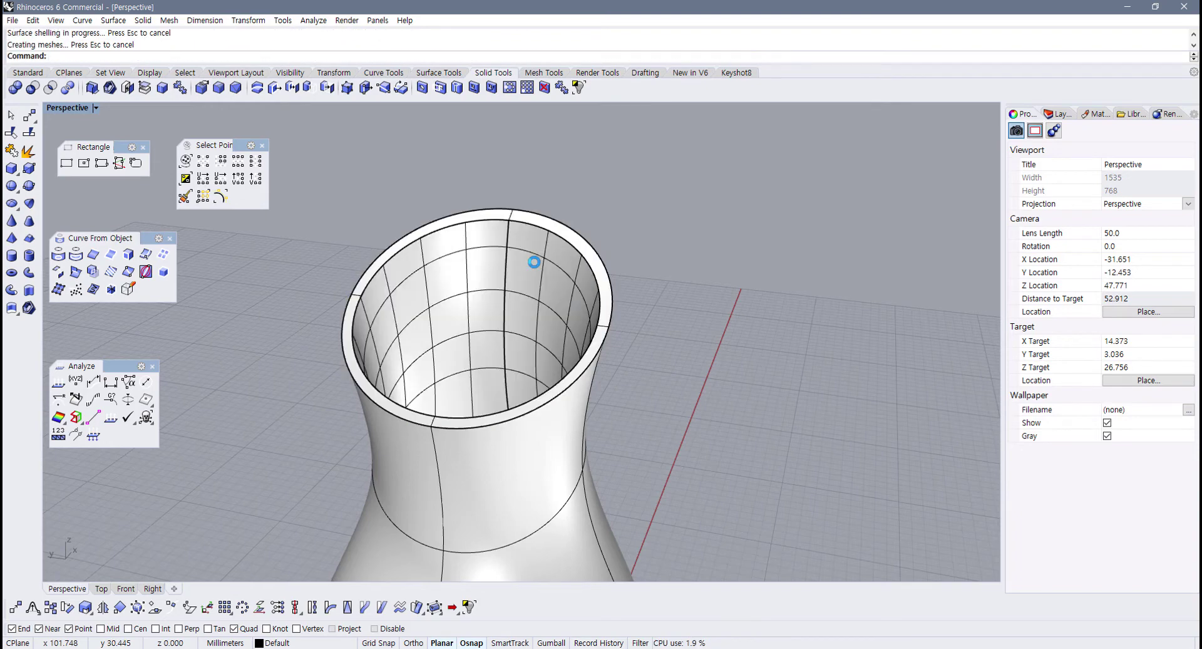
key(ctrl+z)
Step: Shell the vase with a 0.3 mm wall thickness, removing the slanted cap face at the mouth
key(Return)
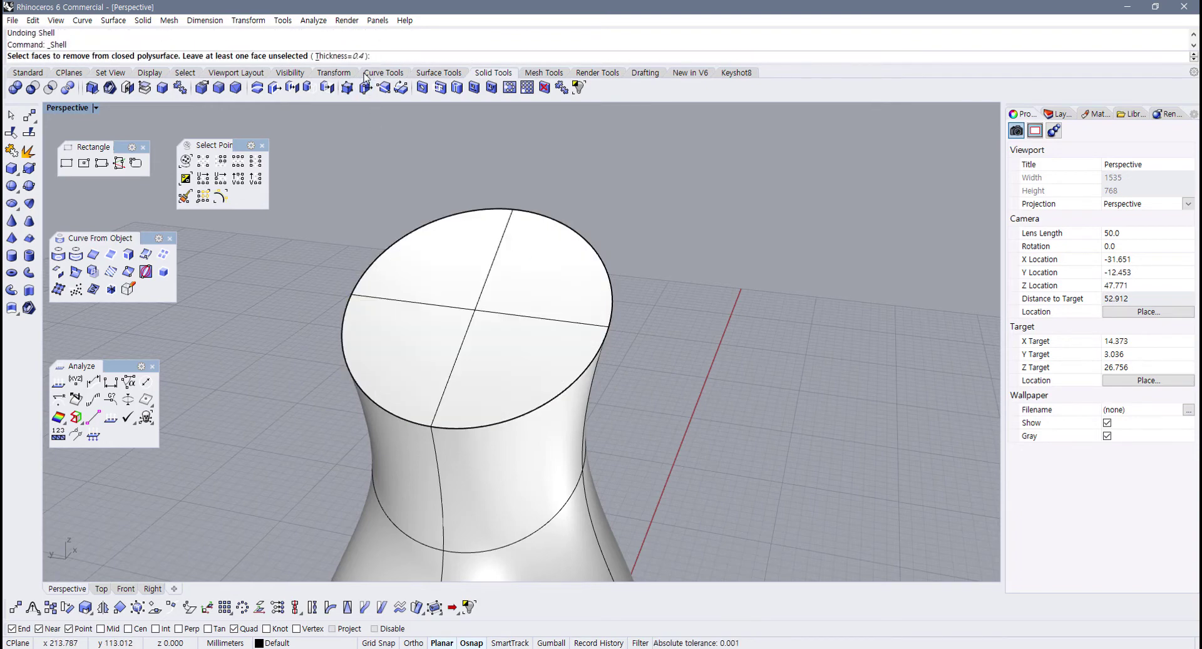
text(.3)
key(Return)
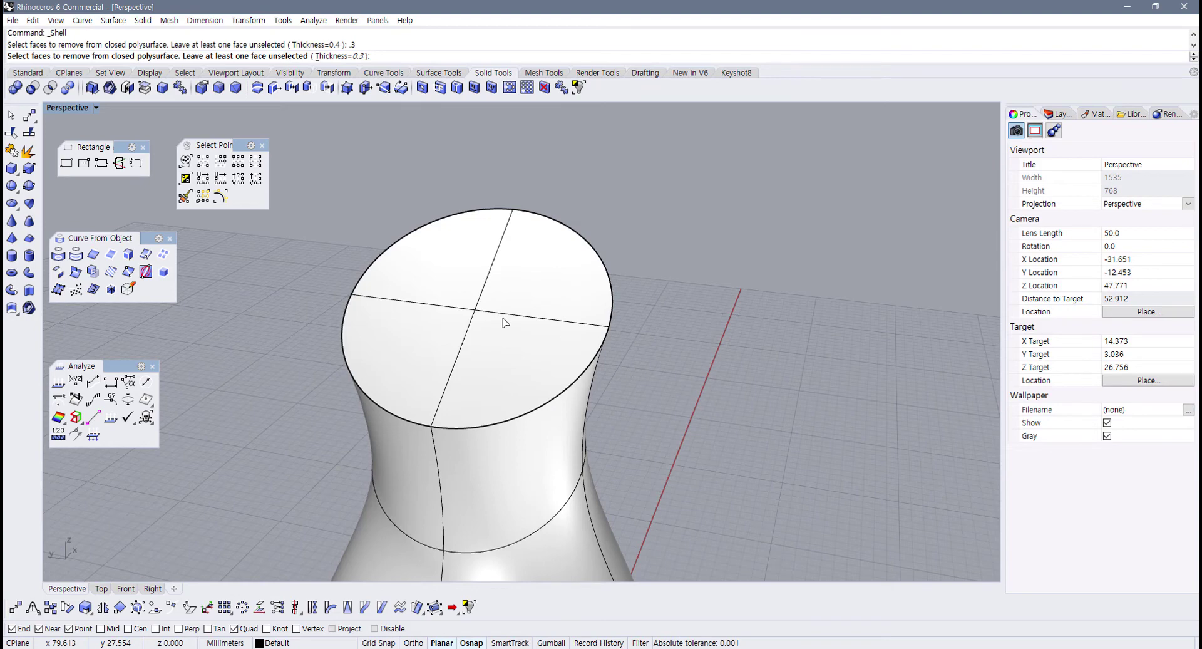
click(506, 322)
key(Return)
scroll(550, 362, up, 2)
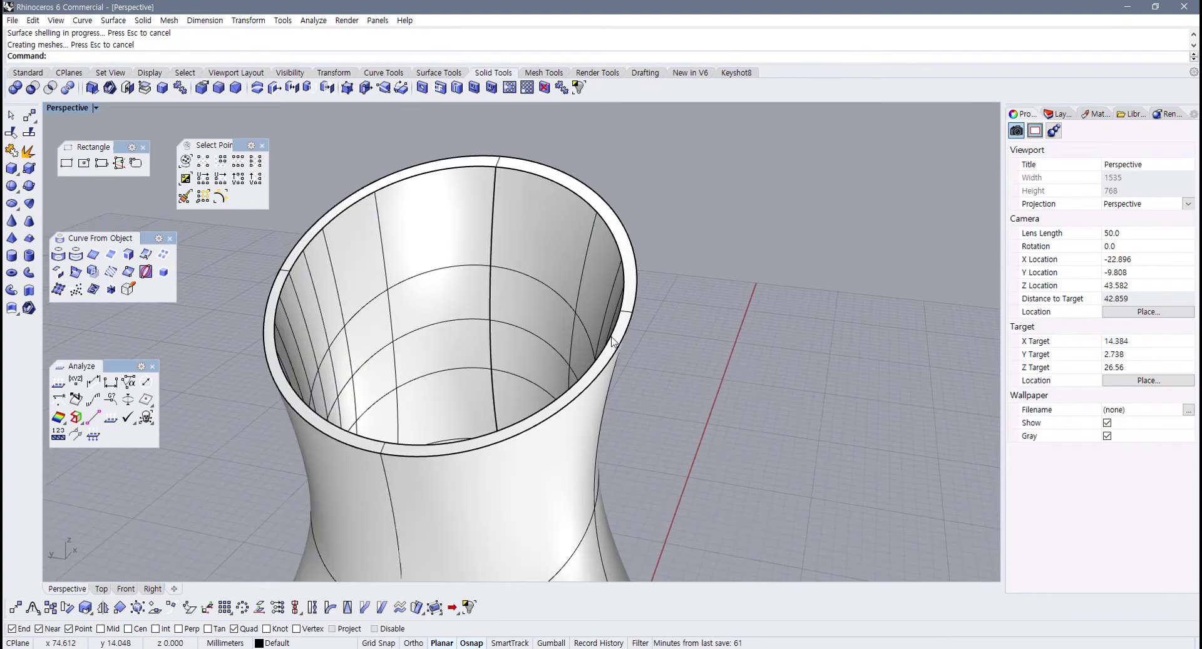
scroll(626, 318, up, 2)
scroll(633, 299, down, 2)
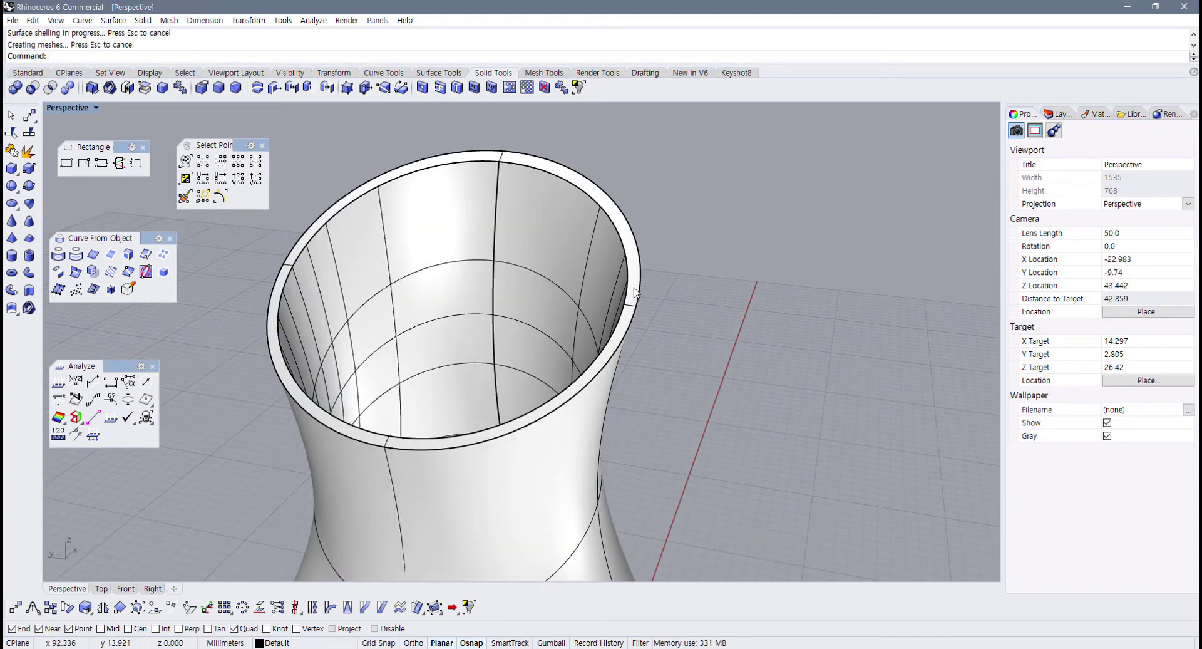
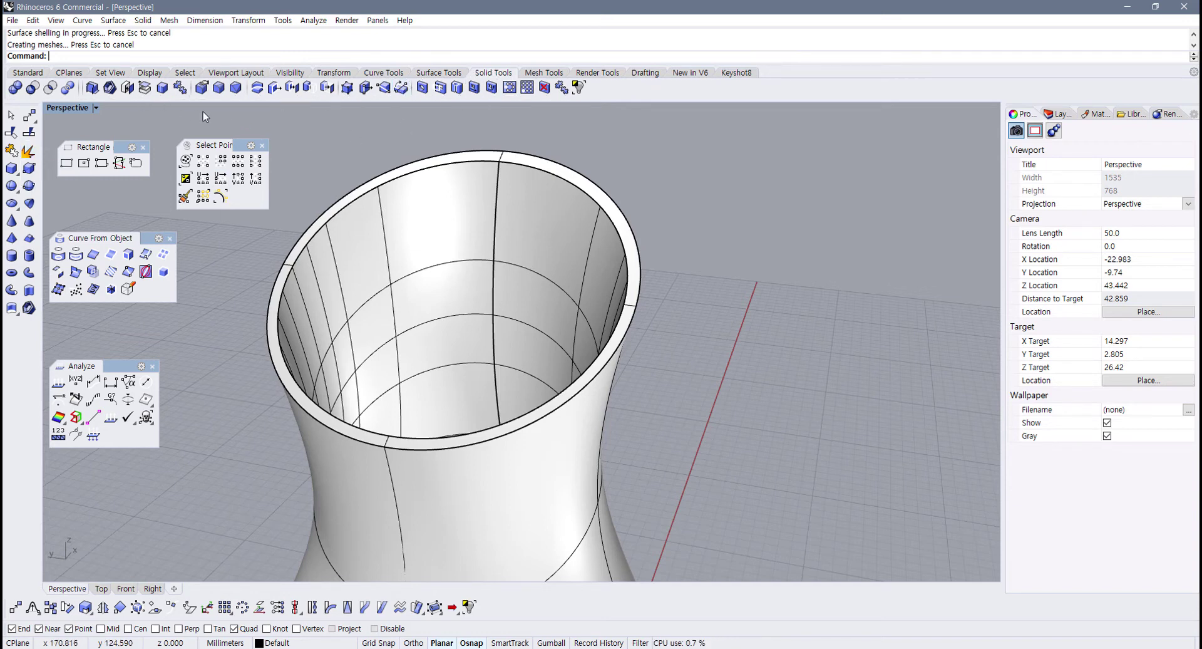
Step: Extract the flat rim face between the vase's inner and outer walls and delete it
click(144, 89)
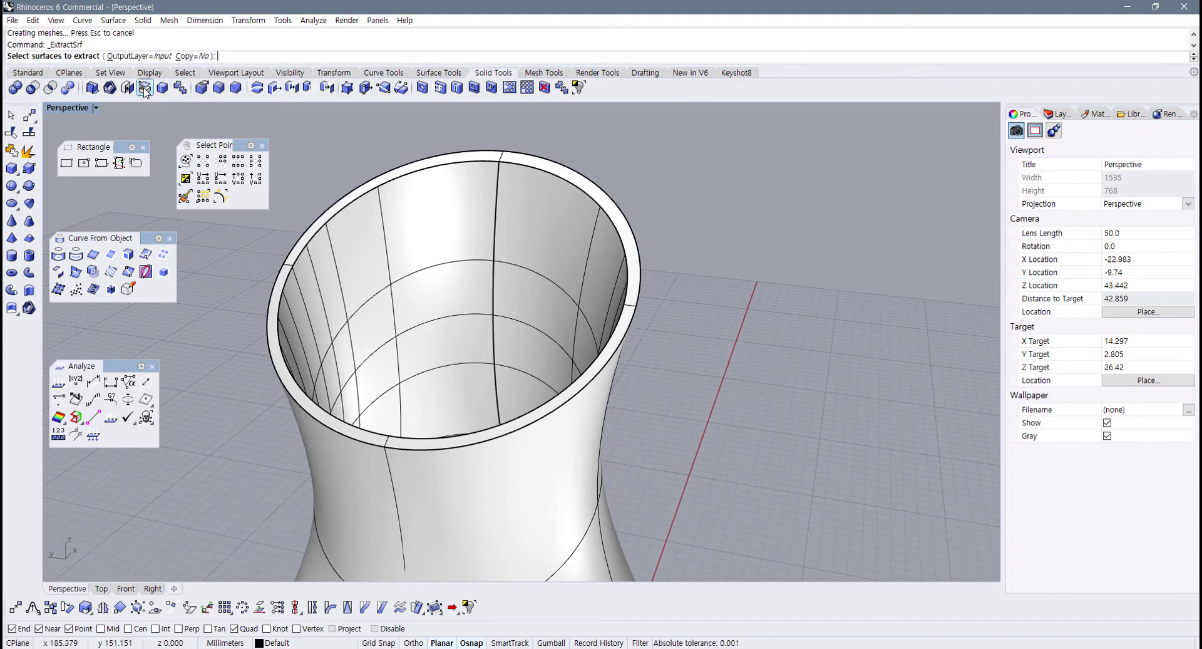
scroll(332, 224, up, 4)
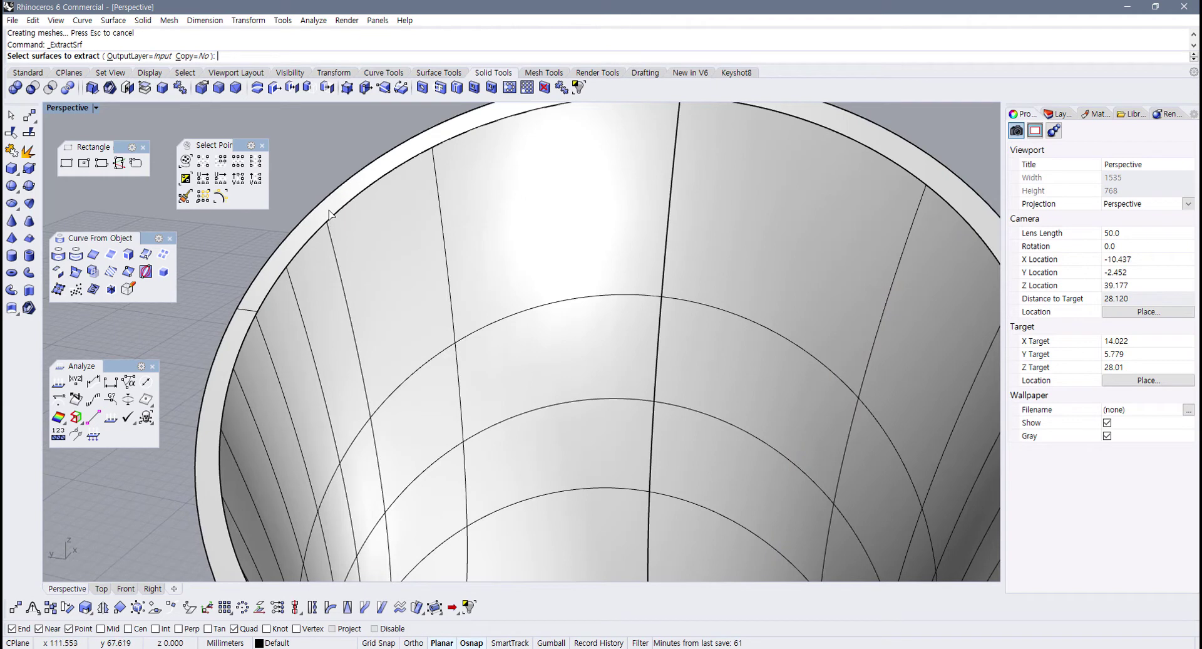
click(331, 214)
scroll(339, 250, down, 5)
key(Return)
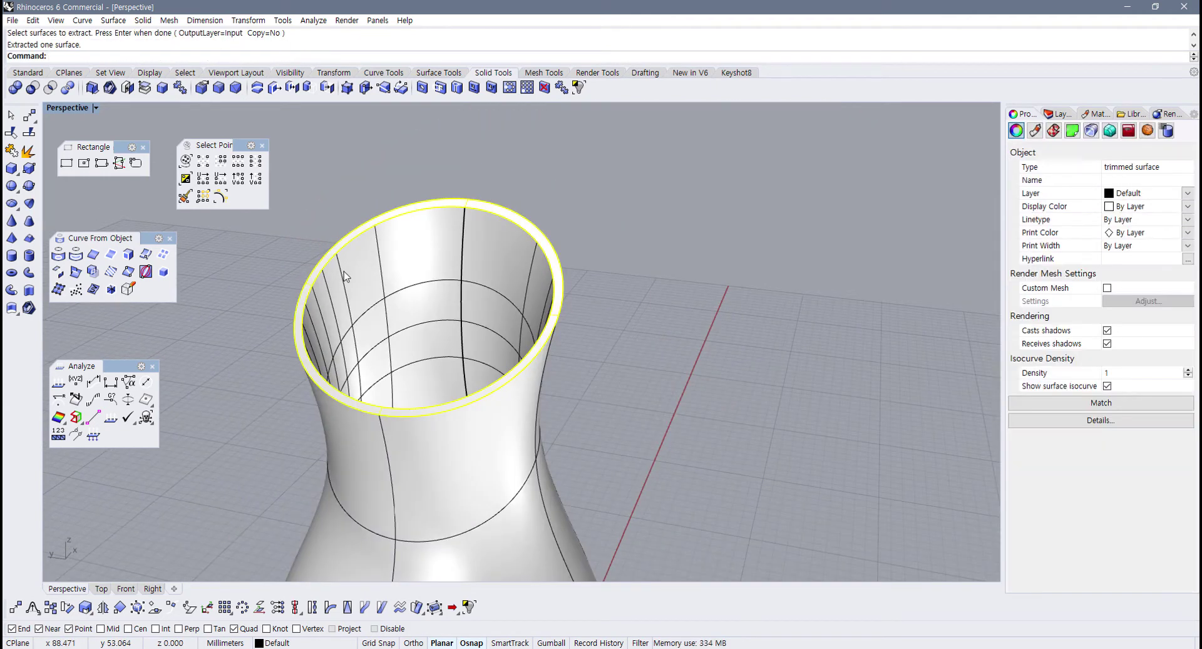
key(Delete)
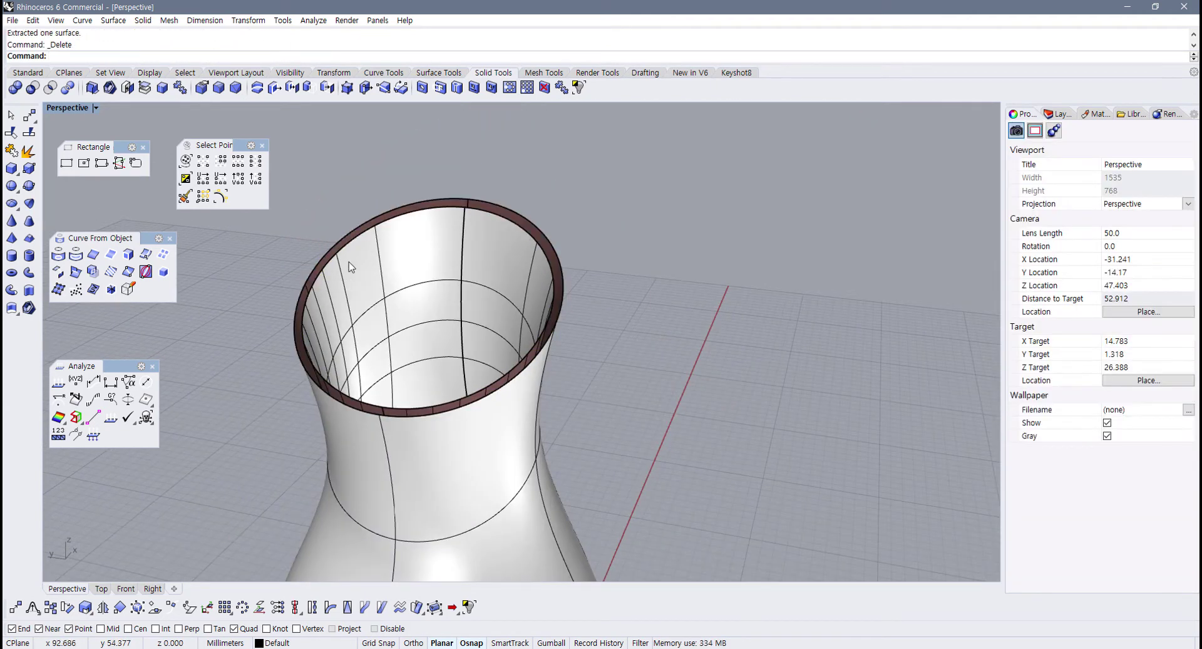
scroll(348, 261, up, 2)
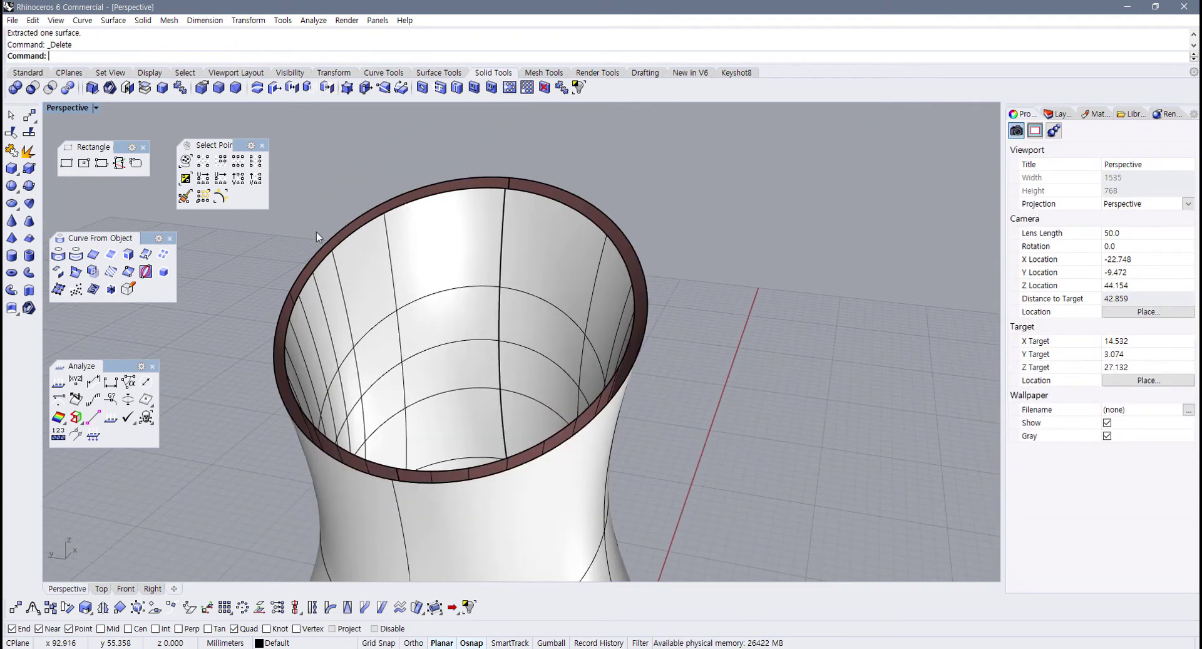
click(452, 72)
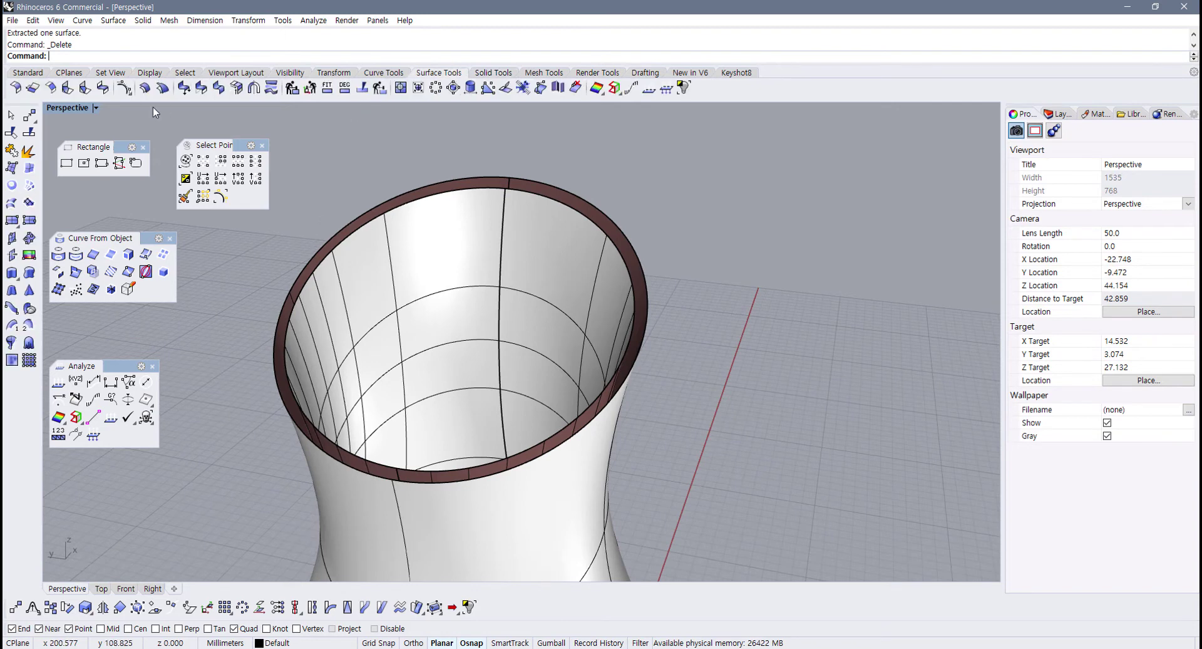
click(102, 90)
click(316, 266)
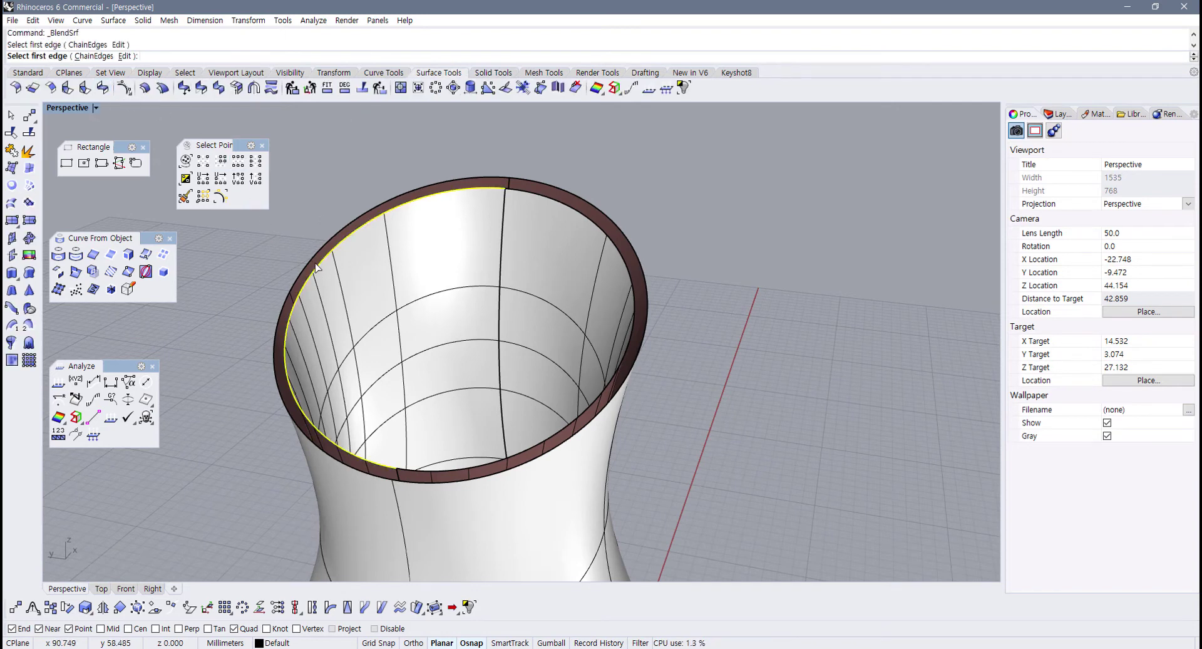
right_drag(374, 311, 438, 415)
key(Escape)
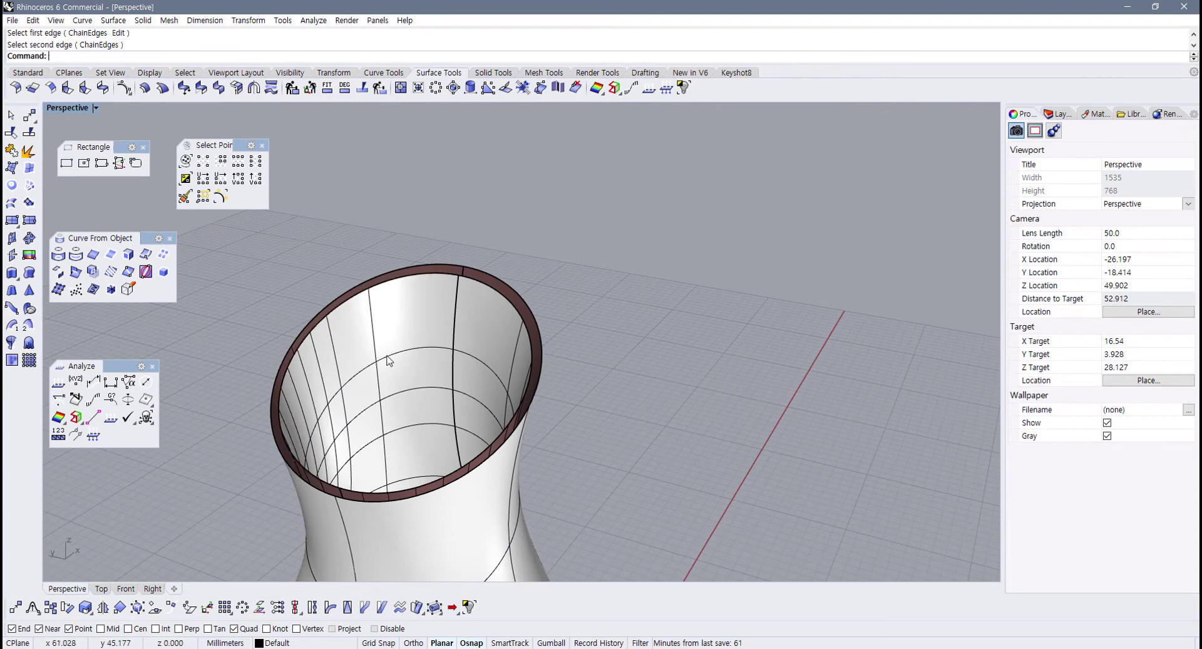
Step: Start a surface blend between the vase's inner and outer rim edges, using chained edges with AutoChain on, and accept the seam points
key(Return)
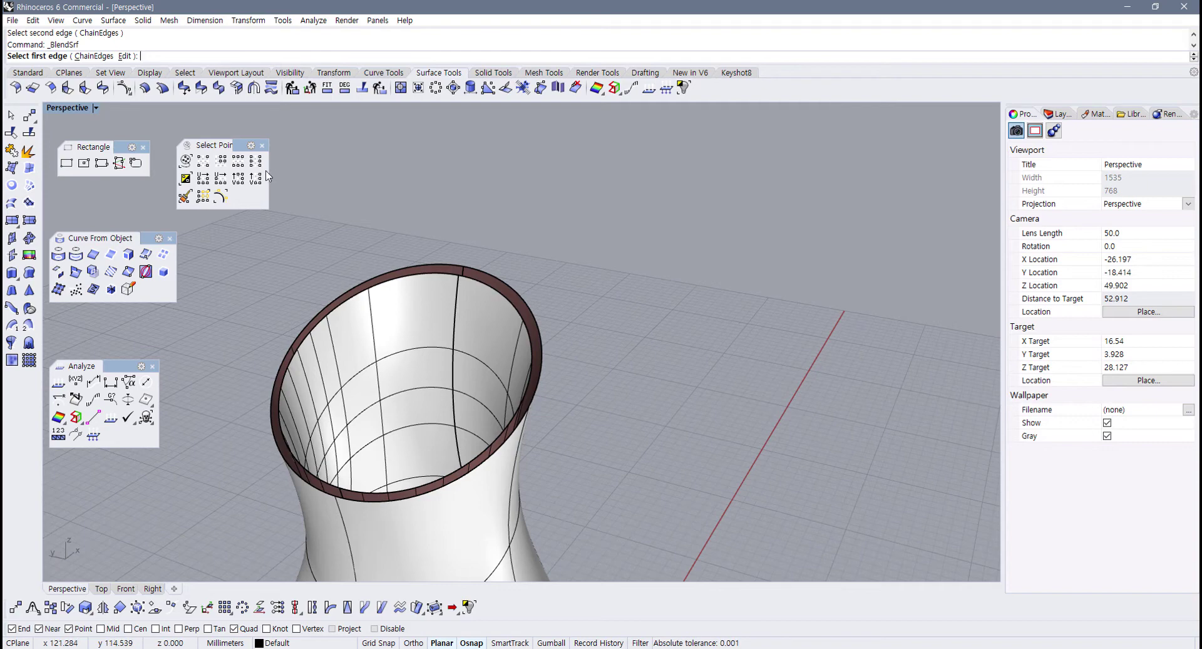
click(94, 59)
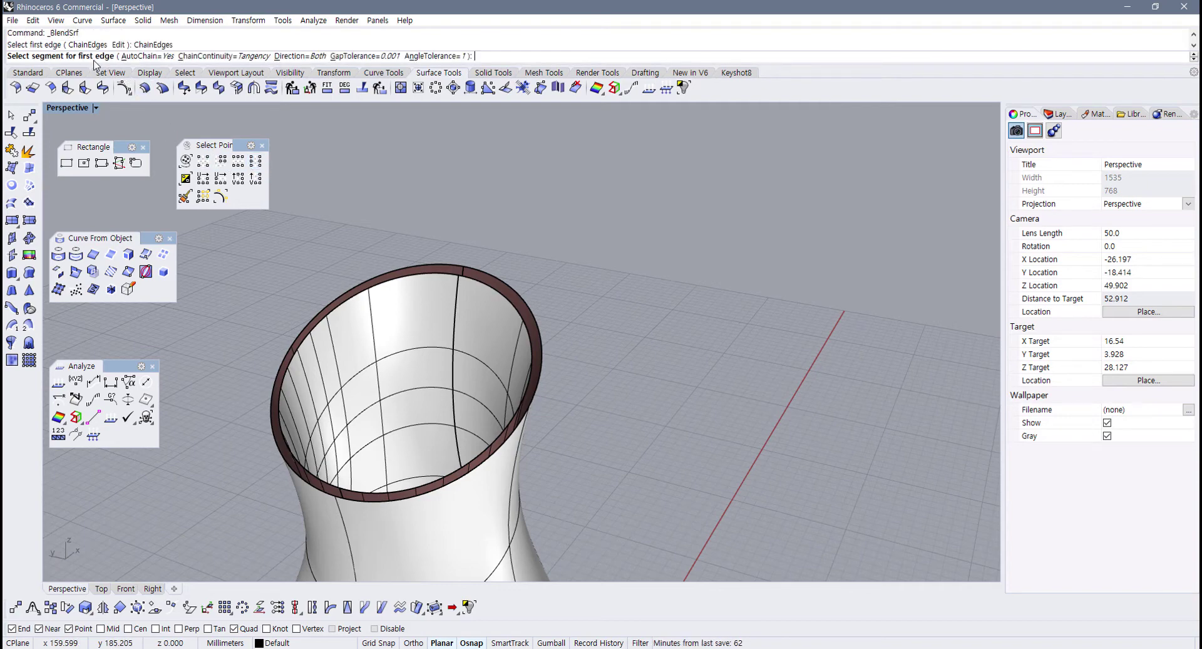
click(143, 56)
click(142, 56)
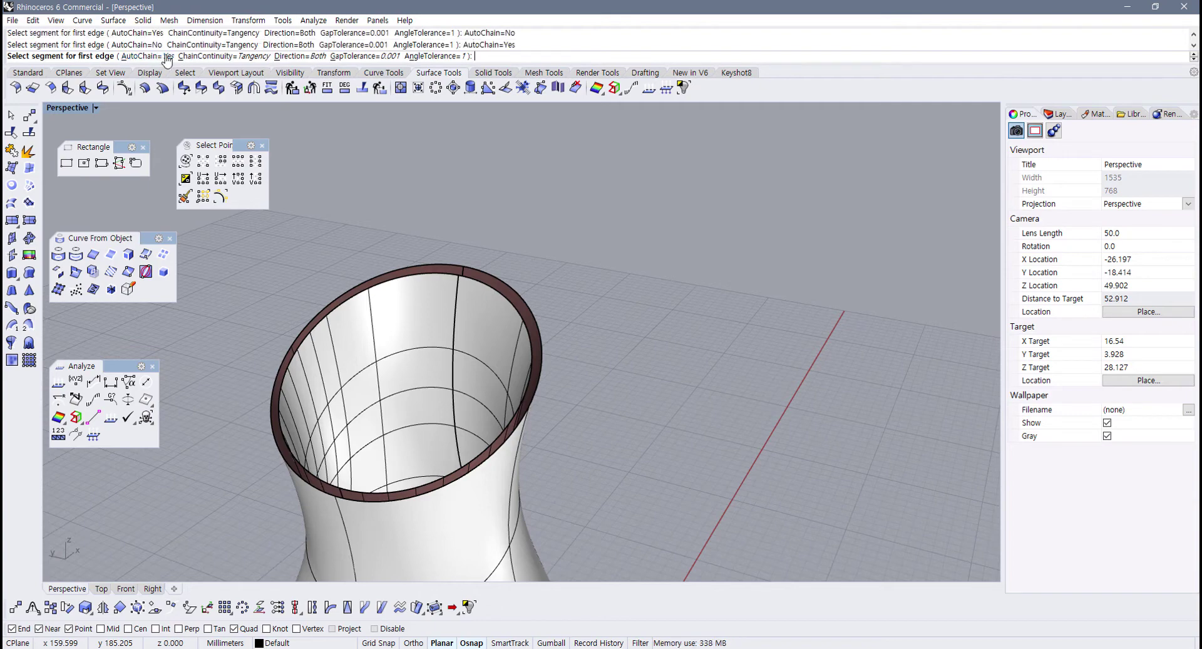
click(438, 274)
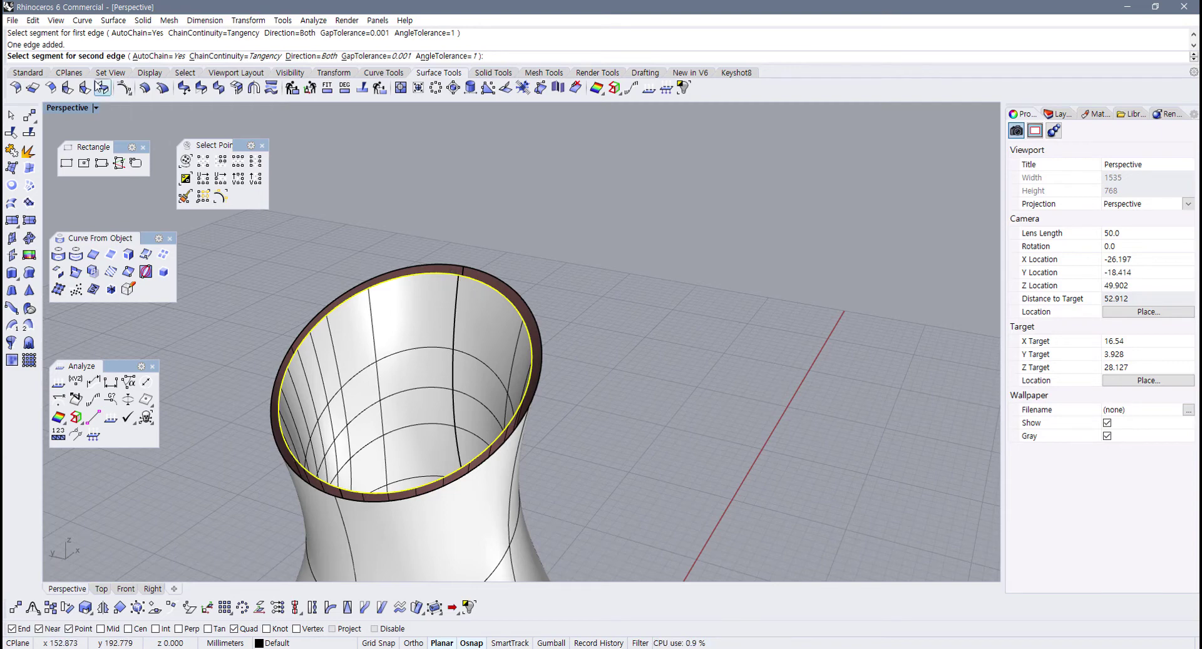
click(450, 274)
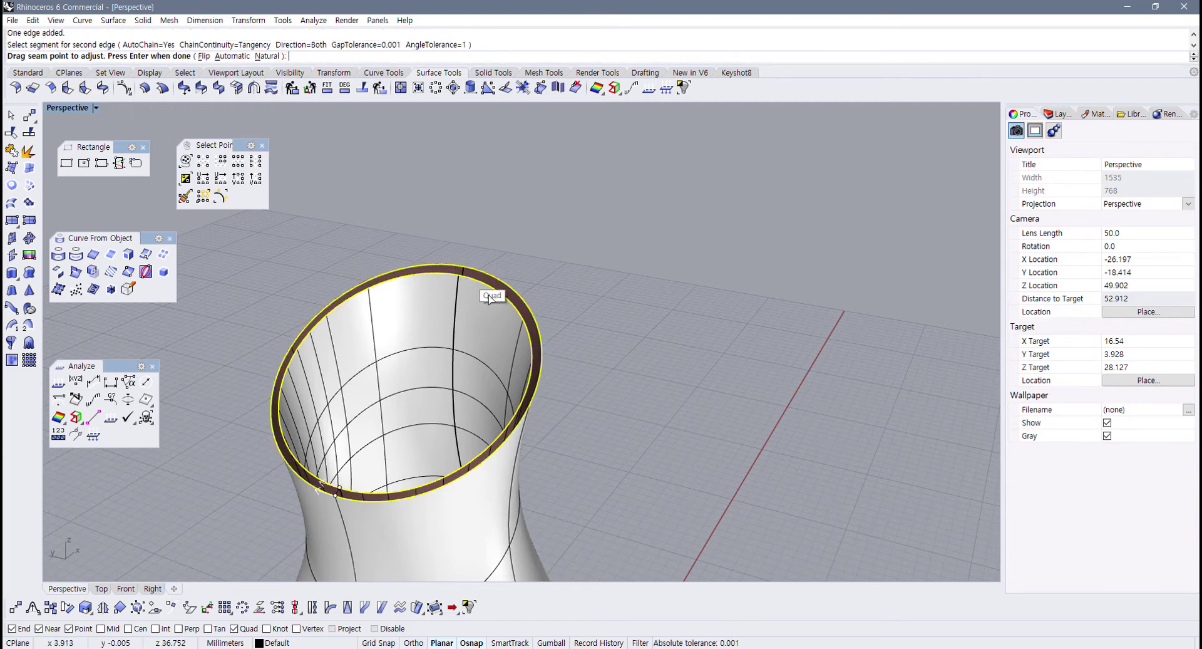
right_drag(371, 486, 354, 476)
scroll(354, 476, up, 5)
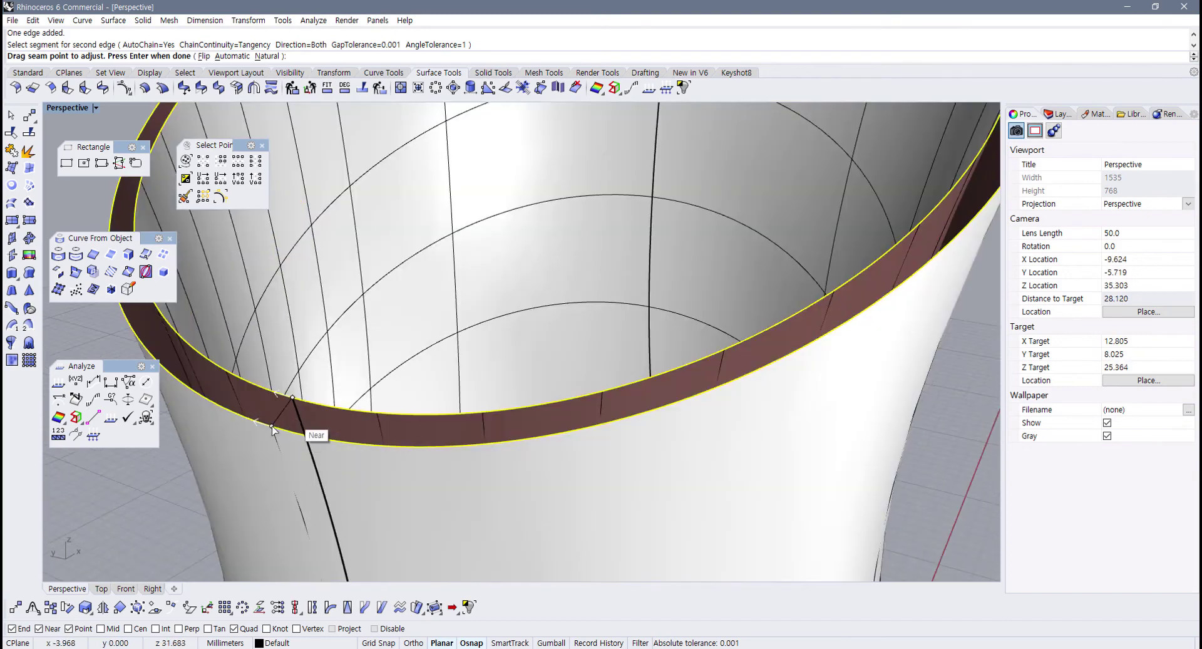
scroll(283, 427, down, 3)
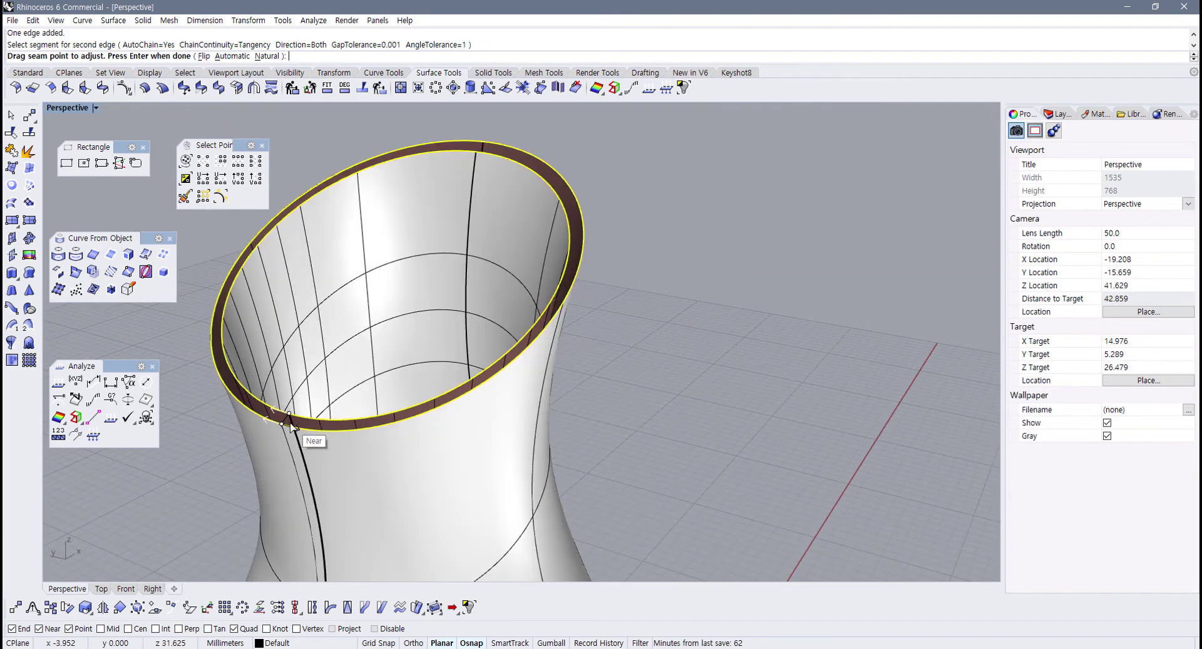
key(Return)
right_drag(447, 413, 432, 391)
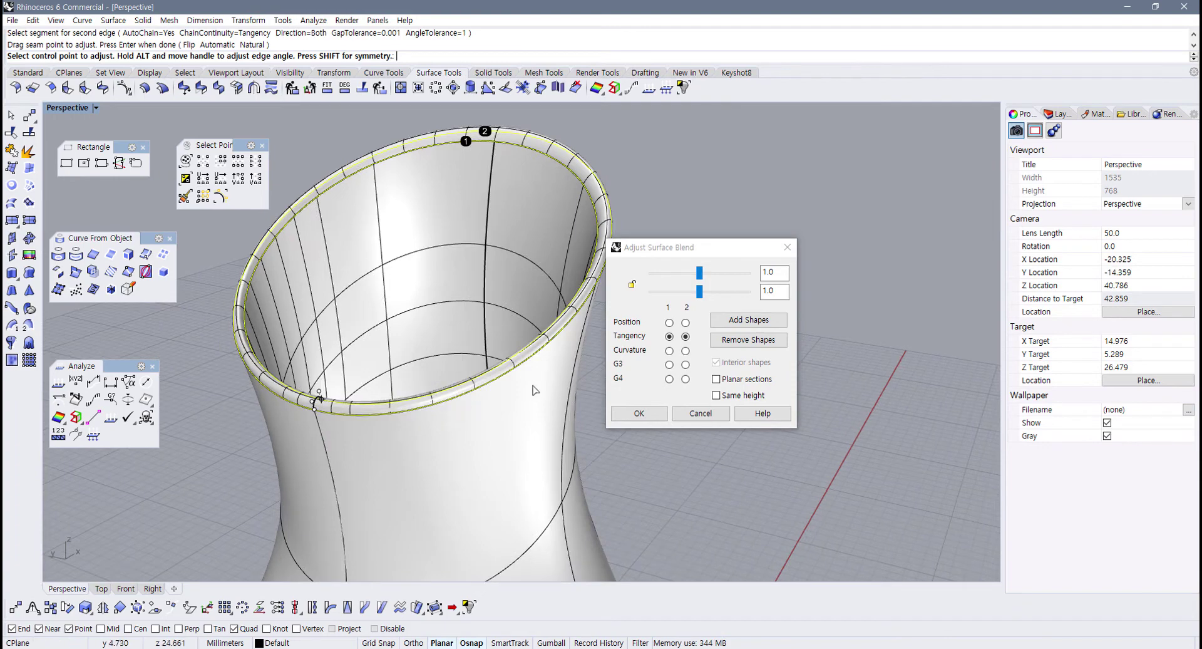
Step: Try Position continuity on the inner edge of the rim blend, inspect the rim up close, and return that edge to Tangency
click(669, 323)
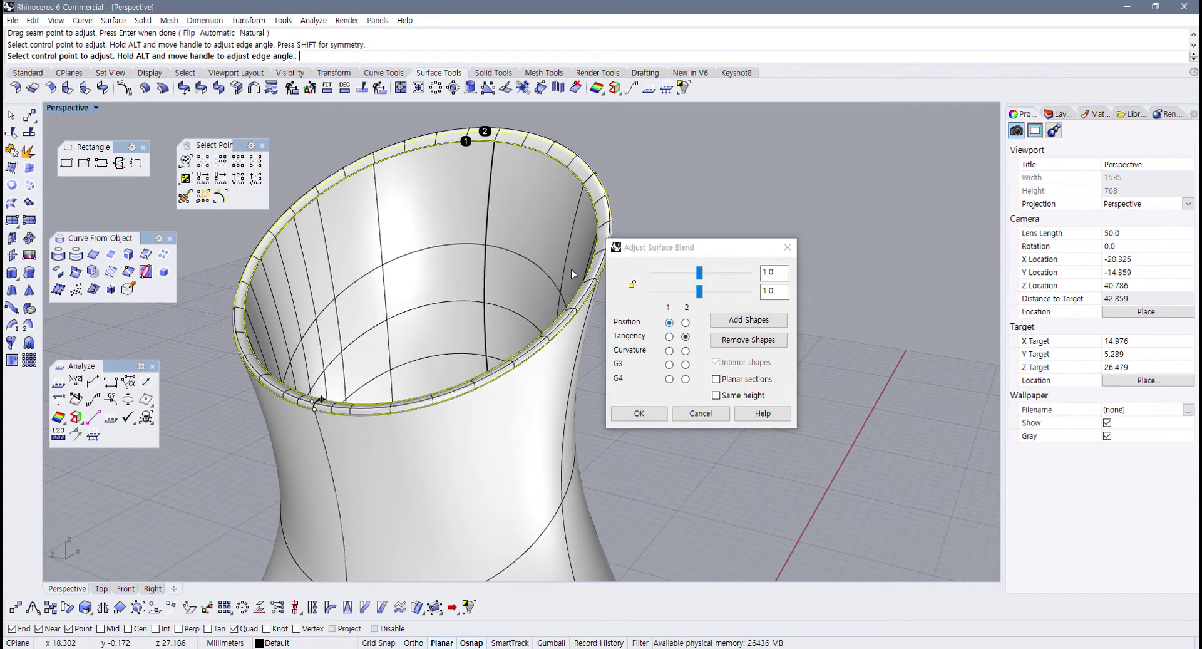
right_drag(520, 248, 462, 245)
scroll(410, 164, up, 2)
shift+right_drag(348, 161, 456, 311)
scroll(456, 311, up, 4)
right_drag(507, 341, 426, 355)
right_drag(425, 356, 375, 313)
shift+right_drag(374, 313, 456, 345)
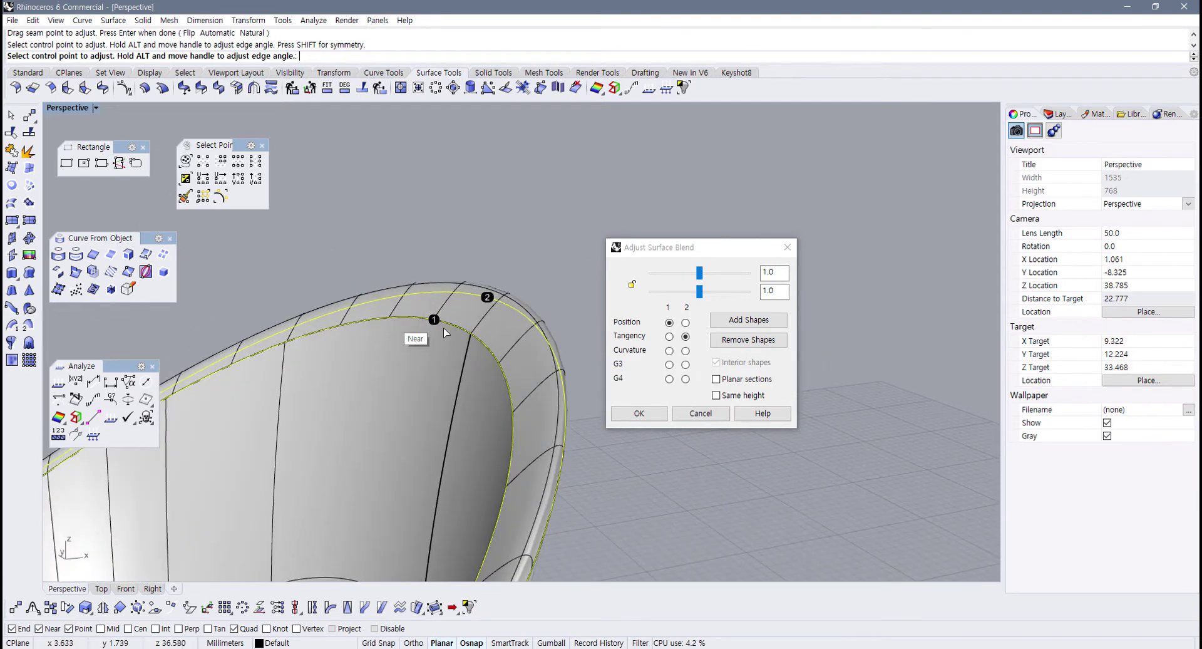
click(685, 337)
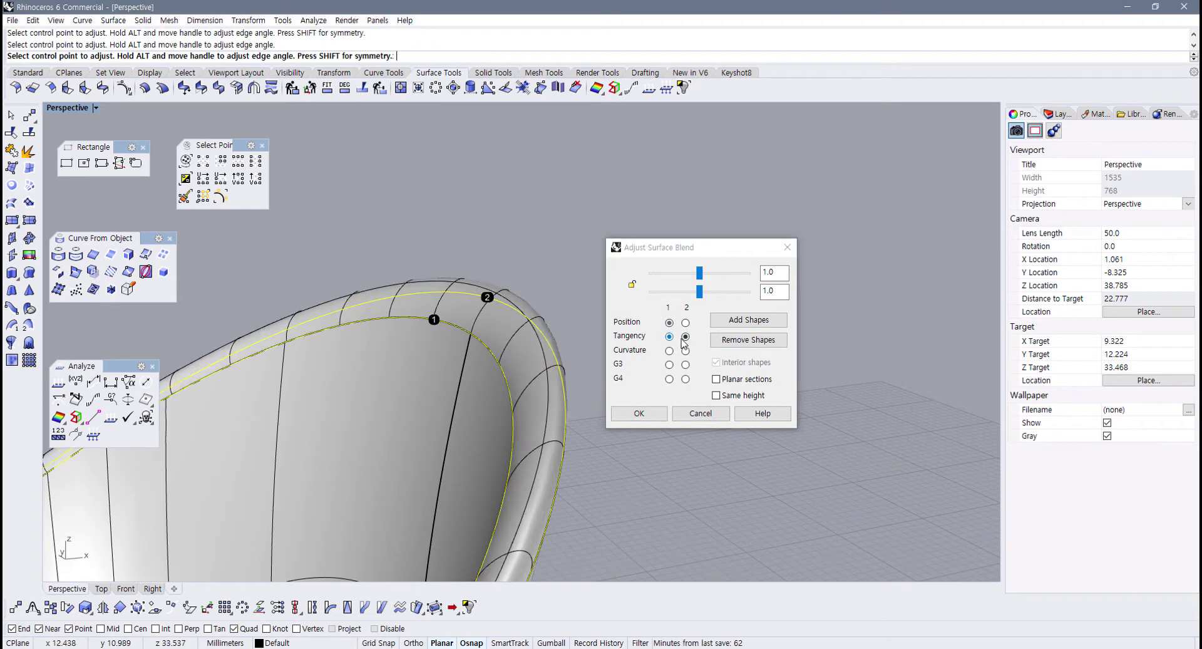
Step: Try Curvature and G3 continuity on both edges of the rim blend
click(671, 353)
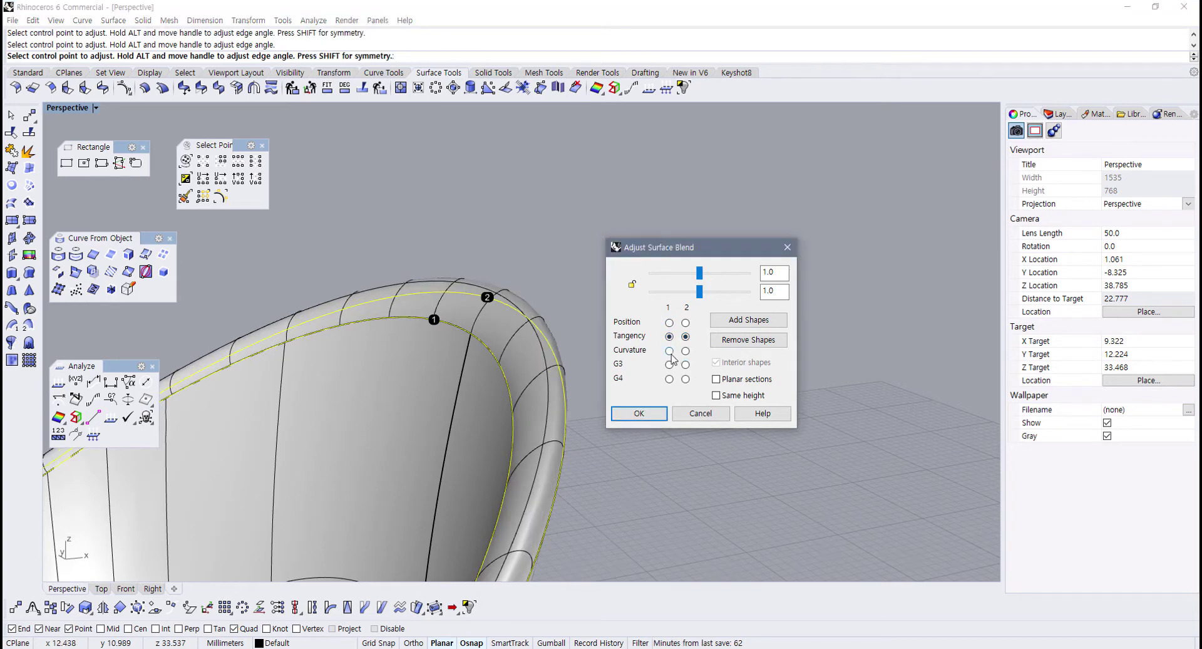
click(686, 353)
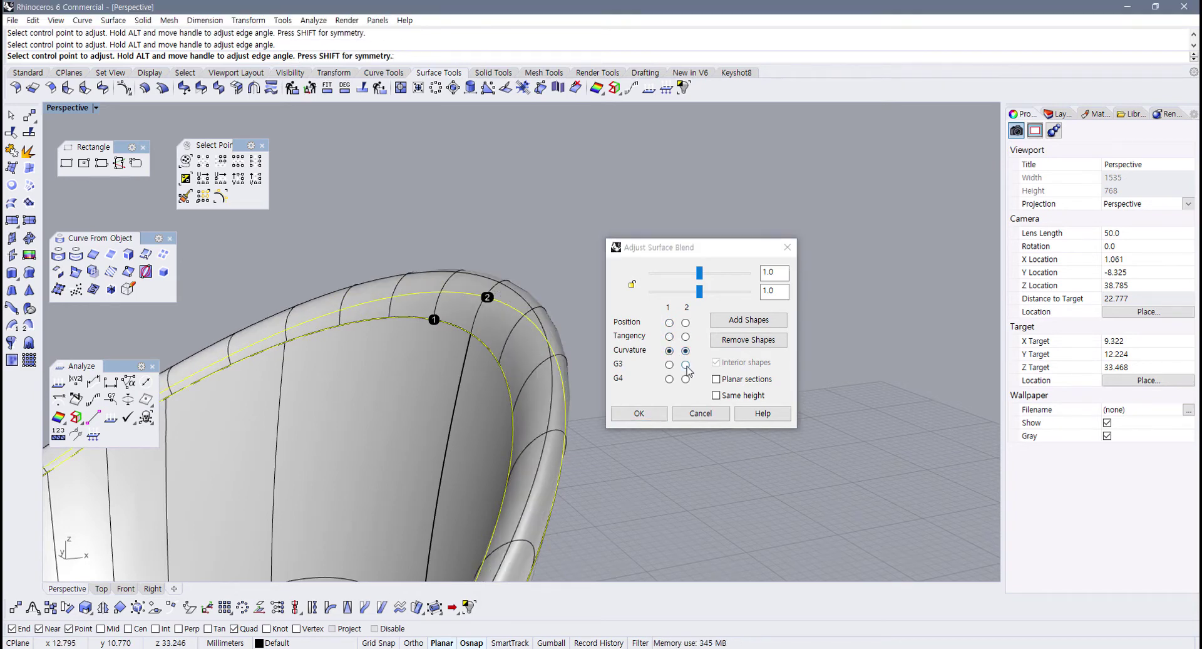
click(686, 365)
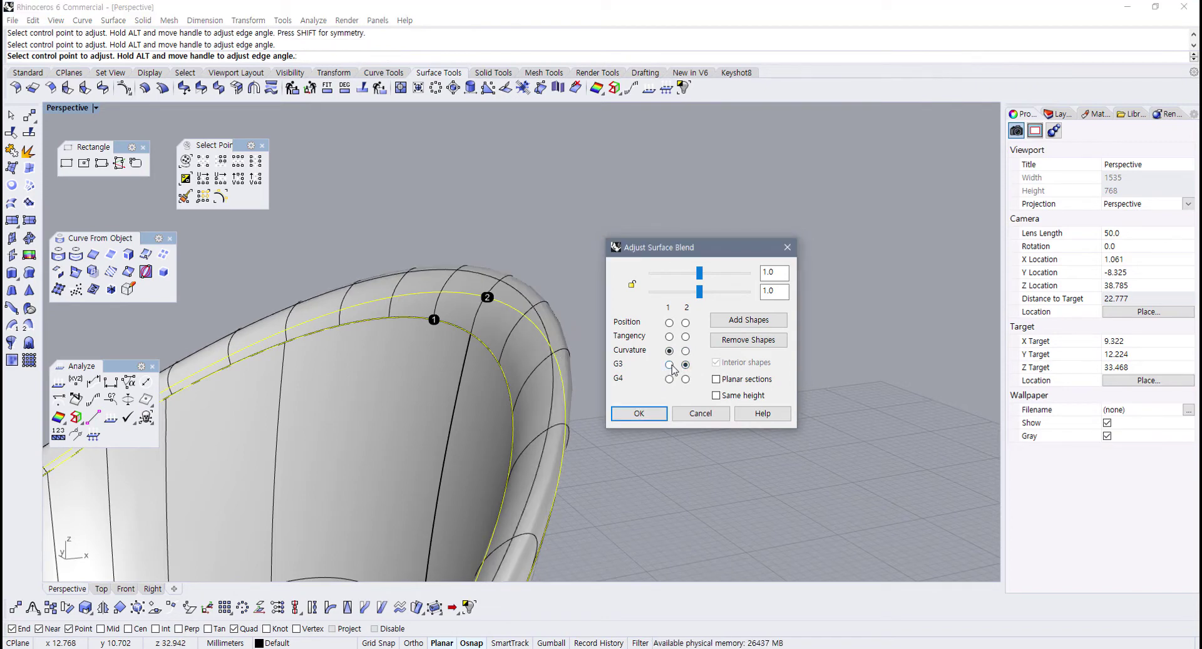
click(669, 364)
click(686, 351)
Step: Set both edges of the rim blend to Tangency and create the blend surface
click(685, 336)
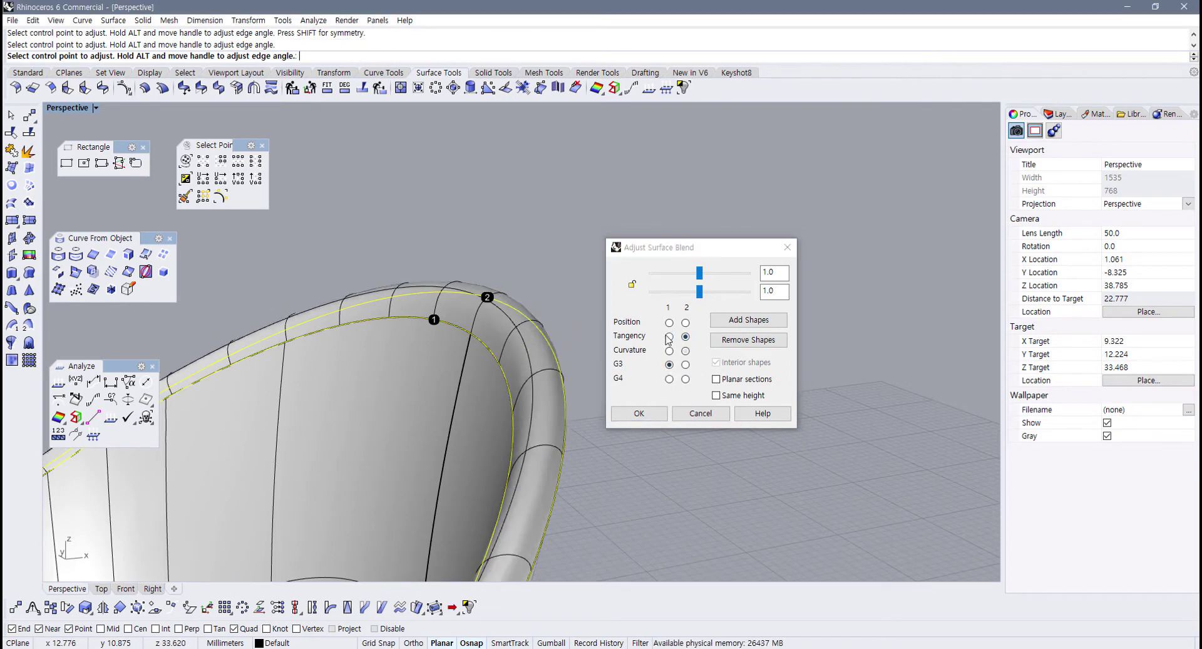
click(669, 336)
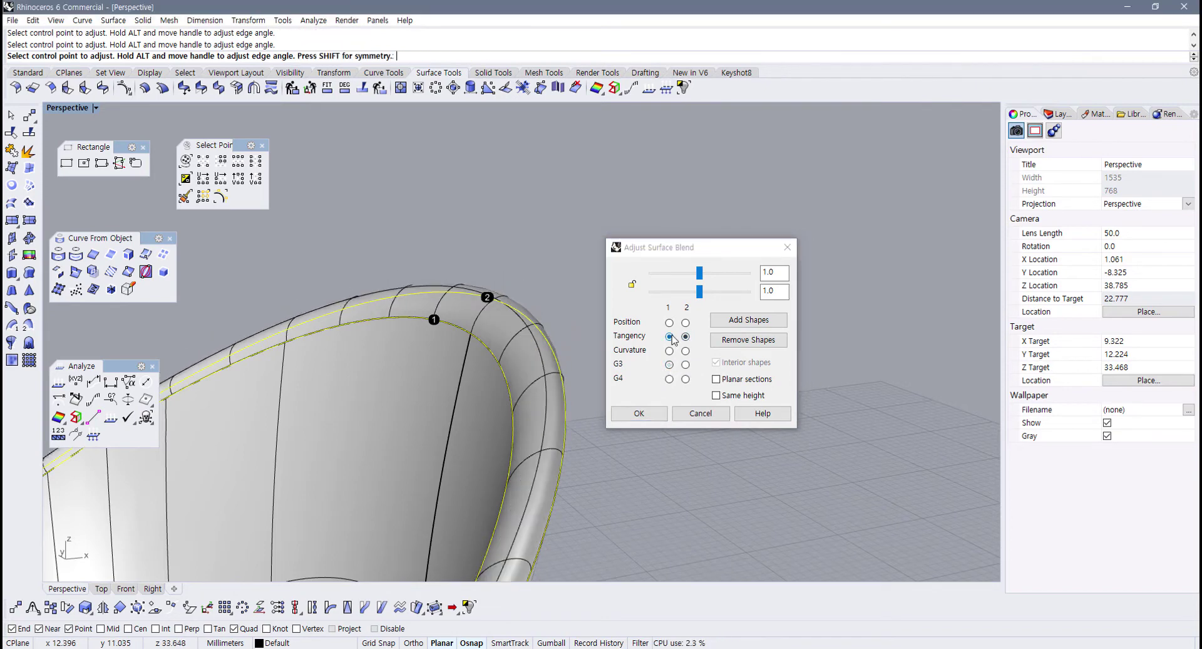
click(639, 413)
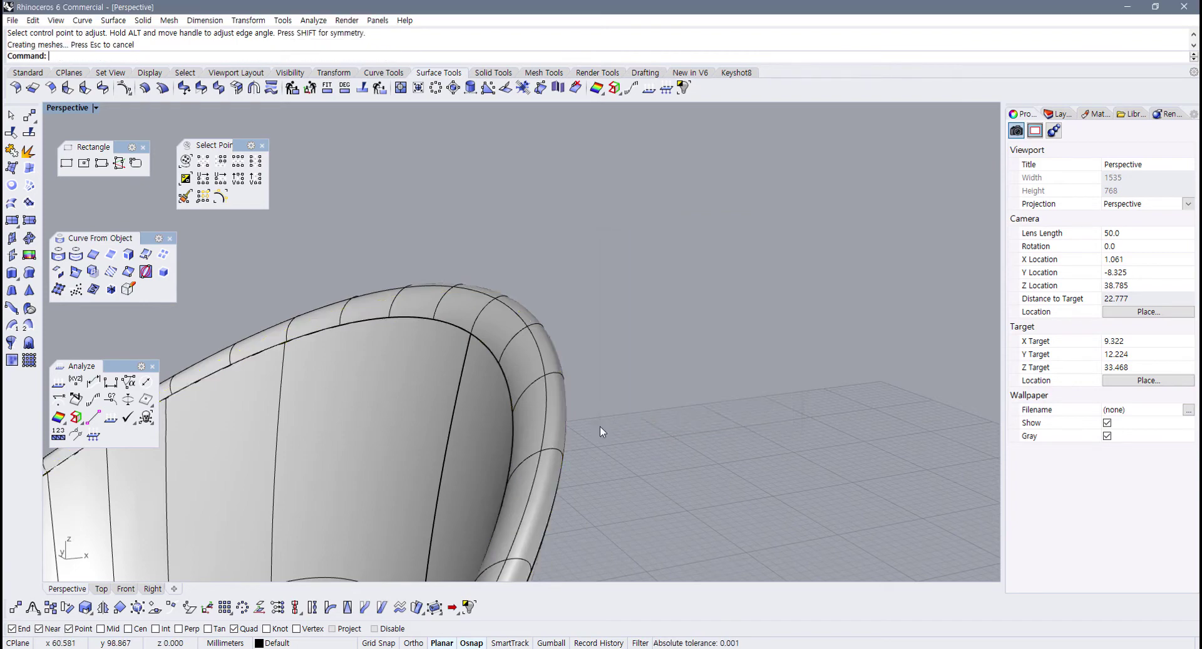
Step: Join the rim blend with the vase's inner and outer walls into one polysurface
scroll(600, 426, down, 8)
scroll(549, 464, down, 10)
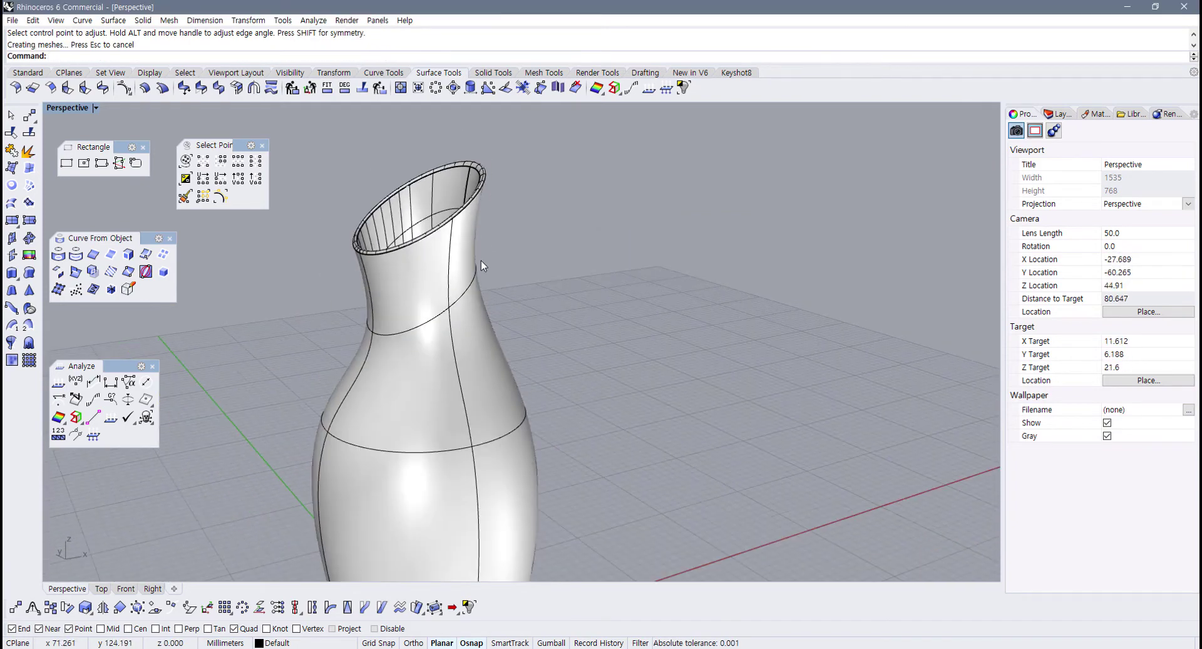
key(ctrl+a)
shift+right_drag(396, 422, 396, 375)
drag(504, 228, 341, 529)
key(ctrl+j)
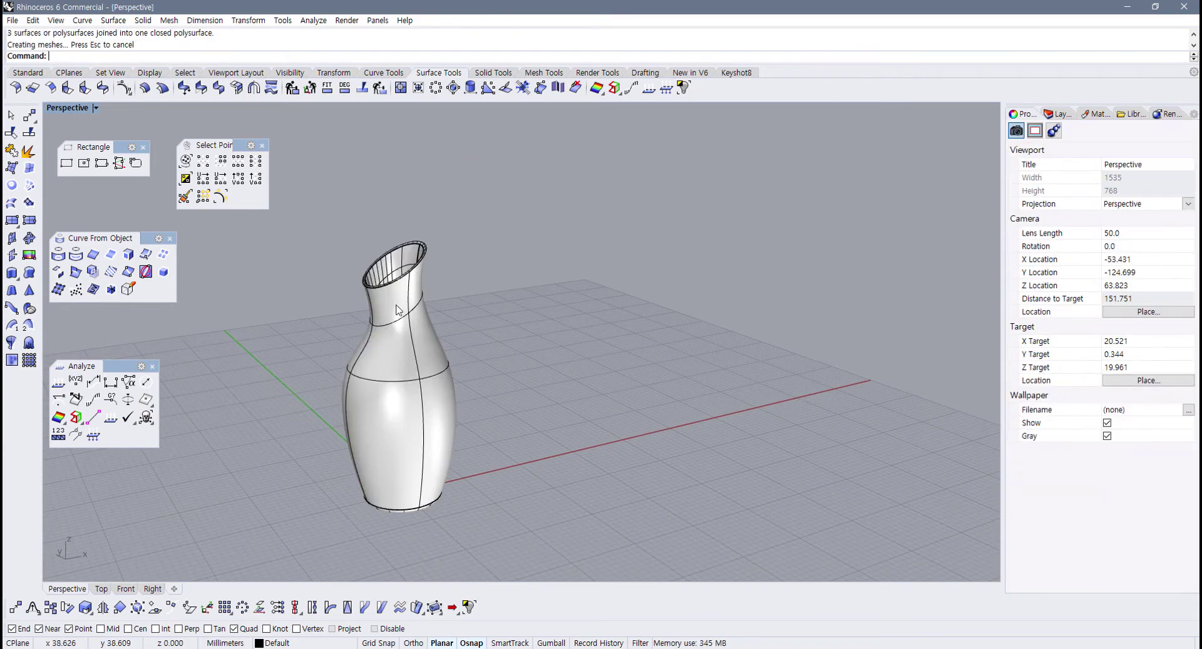
Step: Switch the Perspective viewport to the Rendered display mode and view the vase's mouth
click(96, 110)
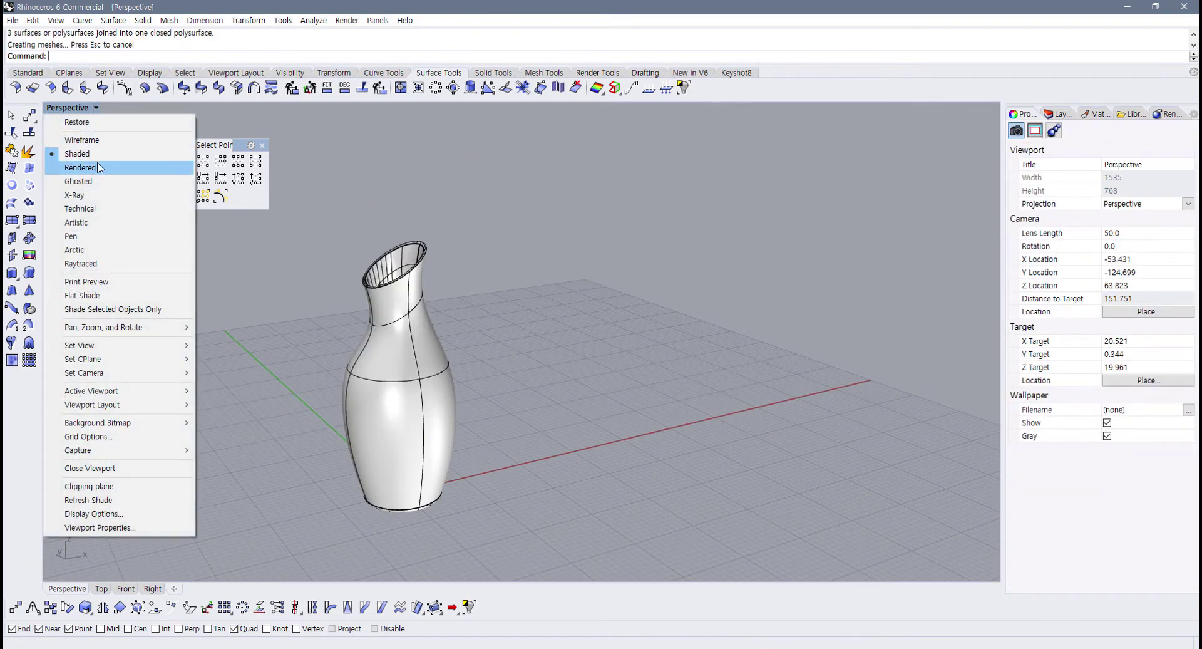
click(88, 167)
right_drag(298, 260, 435, 296)
scroll(436, 295, up, 2)
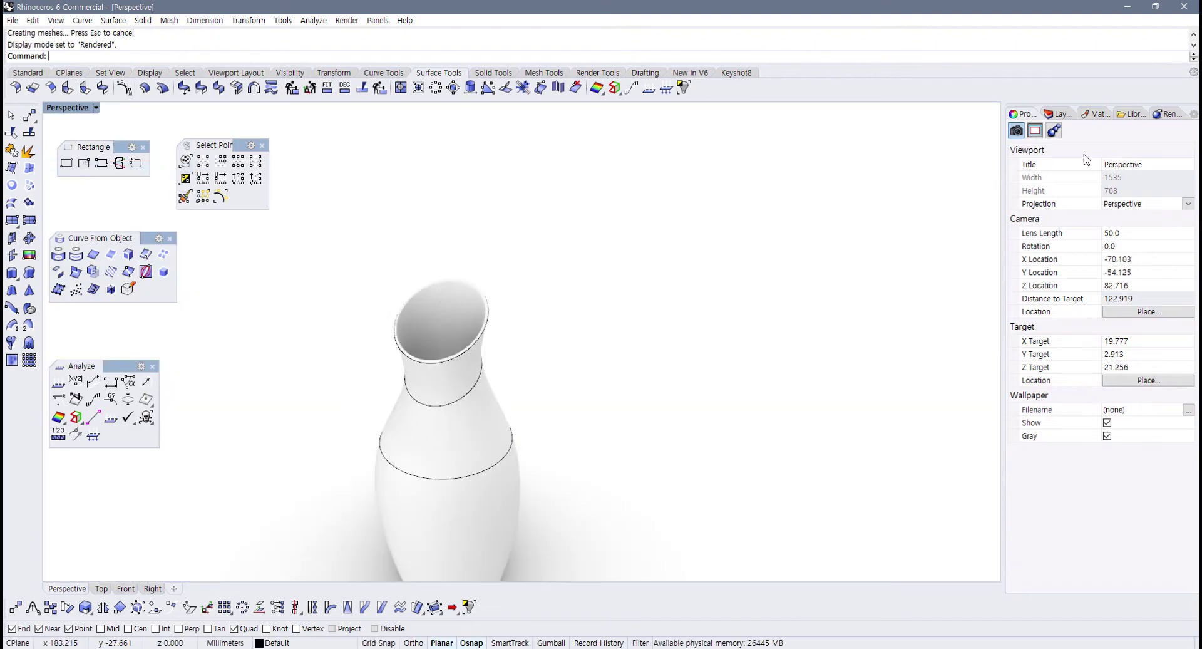
Step: Set the render backdrop's solid color to a medium gray
click(1168, 114)
click(1131, 369)
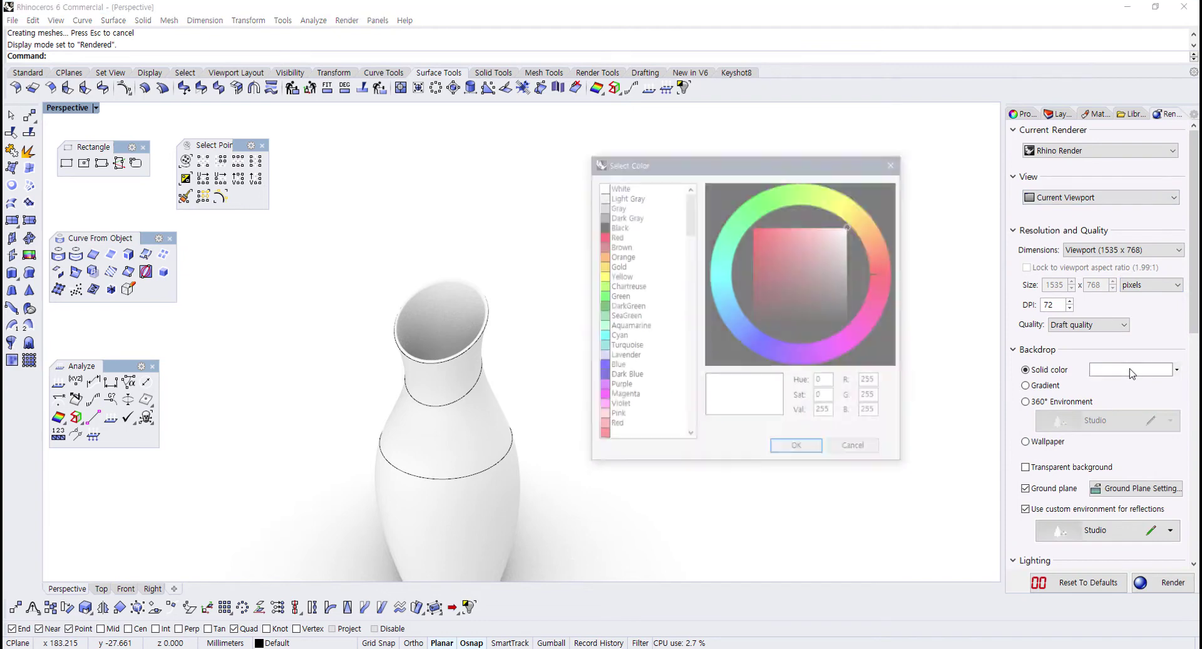
click(849, 289)
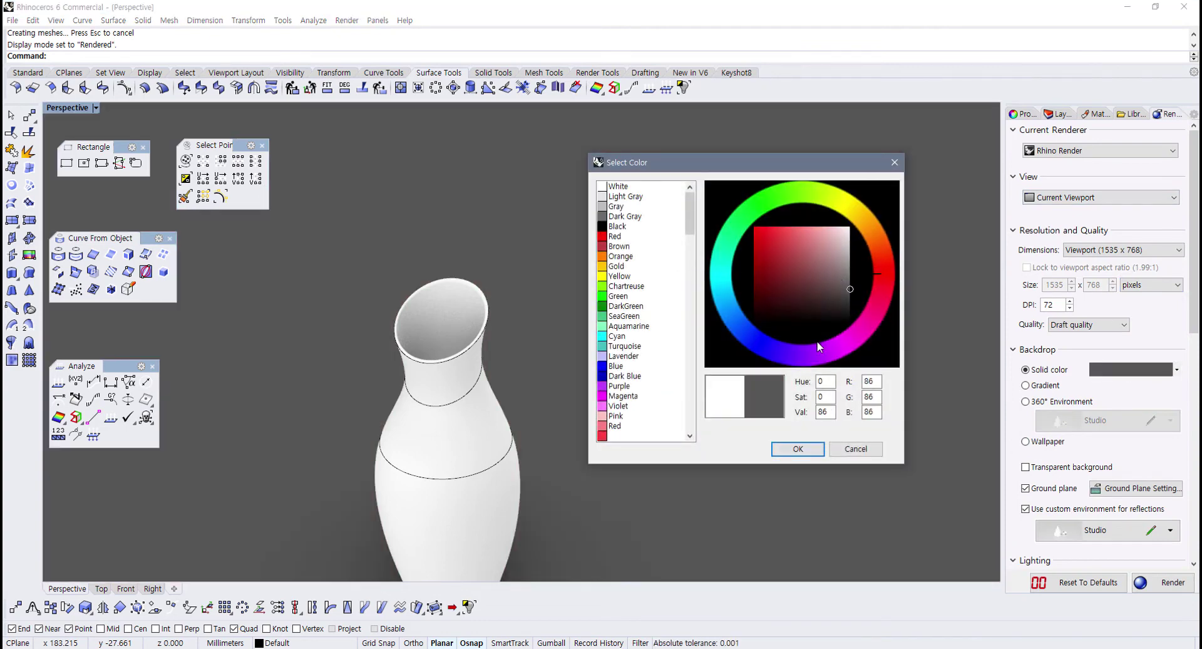
click(841, 292)
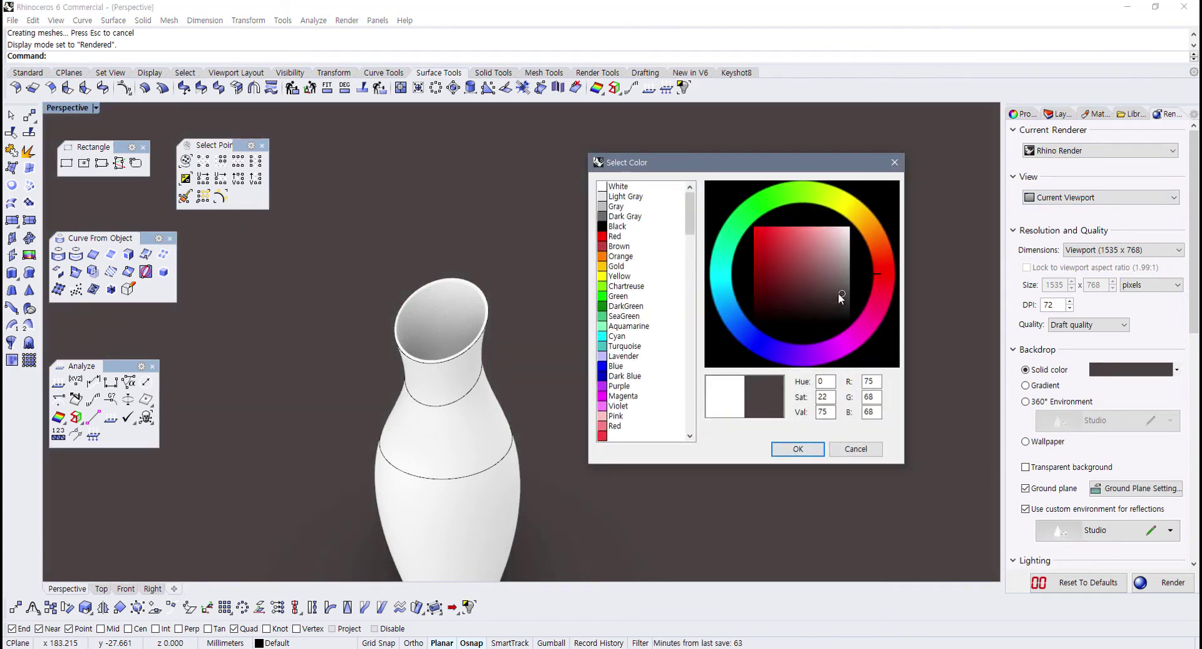
click(850, 271)
click(807, 447)
Step: Select the vase and assign it a new material of type Custom
mouse_move(666, 398)
shift+right_down()
mouse_move(606, 379)
mouse_move(643, 314)
mouse_move(620, 392)
mouse_move(684, 410)
shift+right_up()
click(475, 393)
right_drag(684, 411, 659, 395)
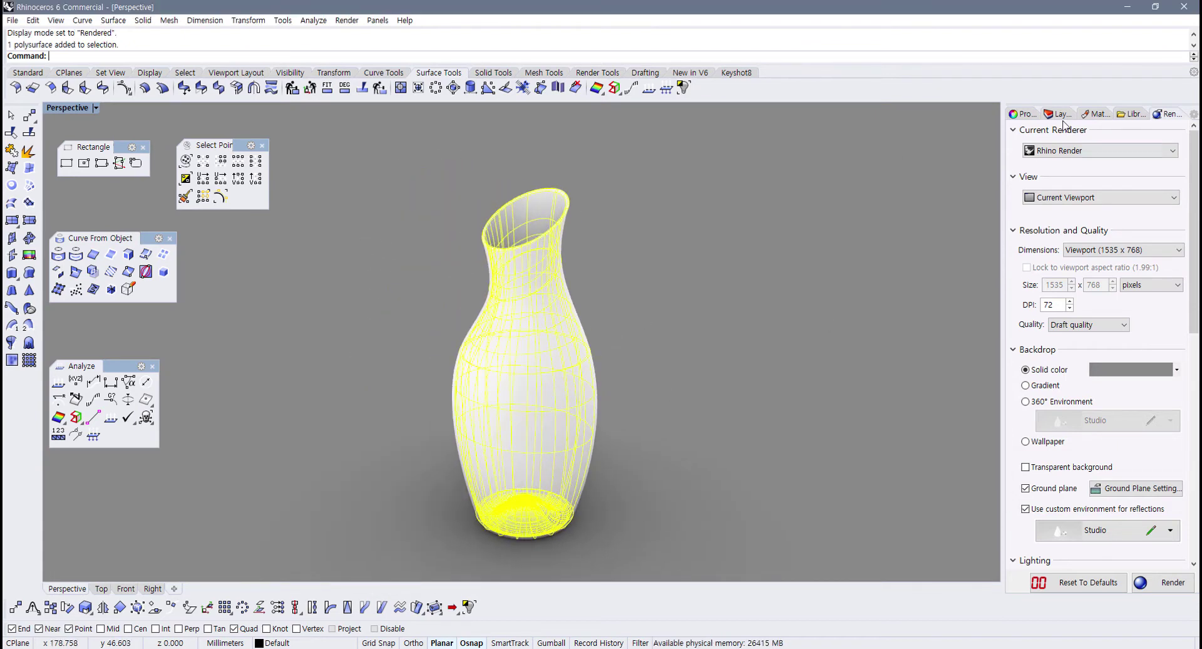
click(1031, 116)
click(1035, 130)
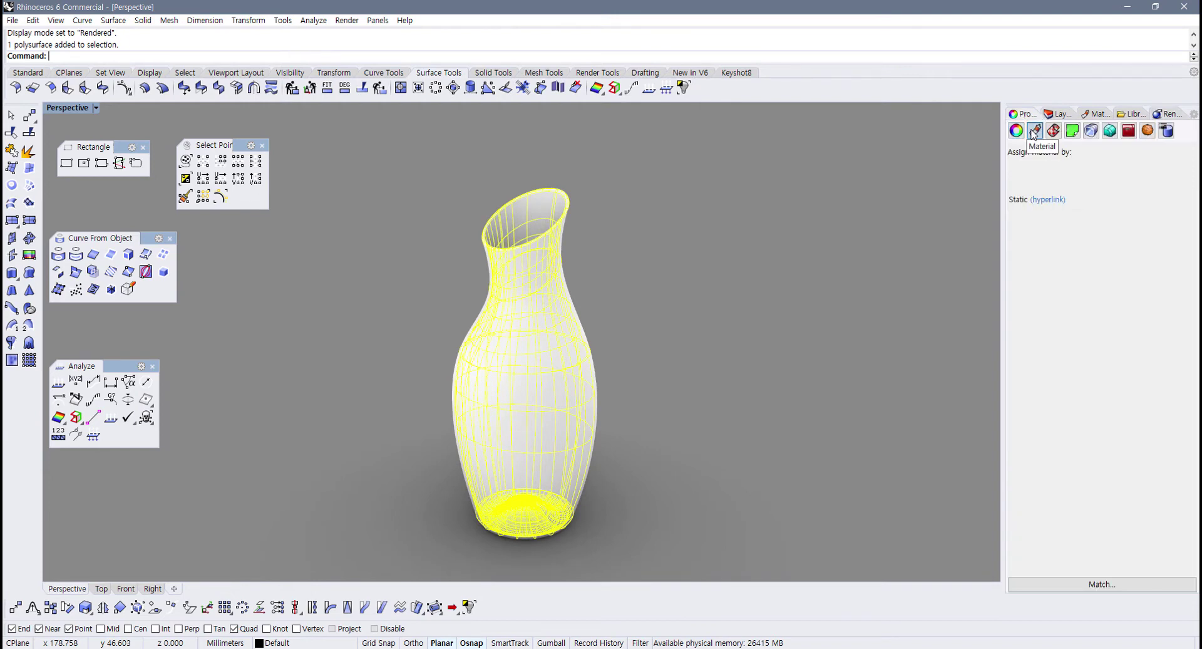
click(1131, 174)
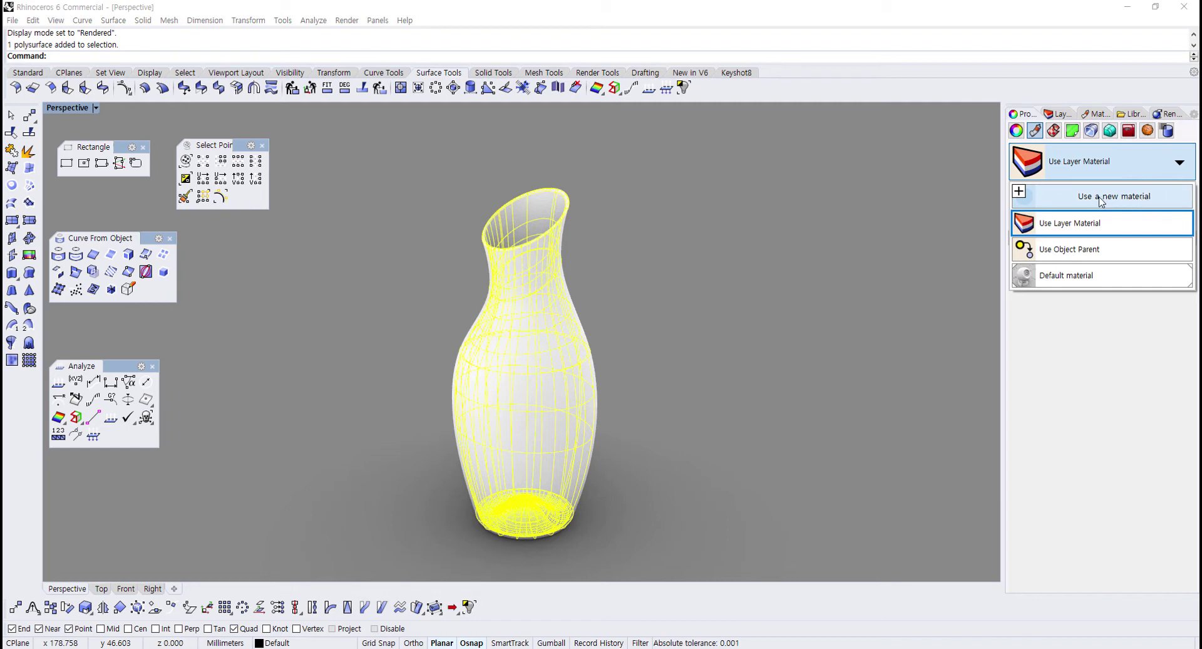
click(1022, 198)
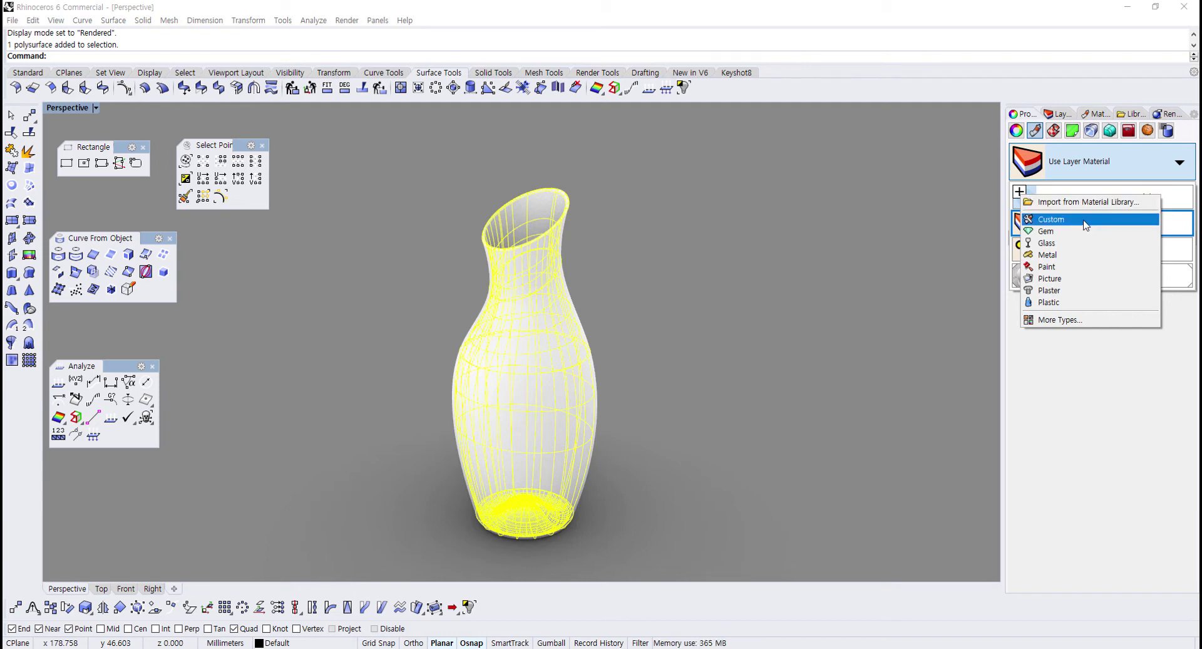
click(1086, 225)
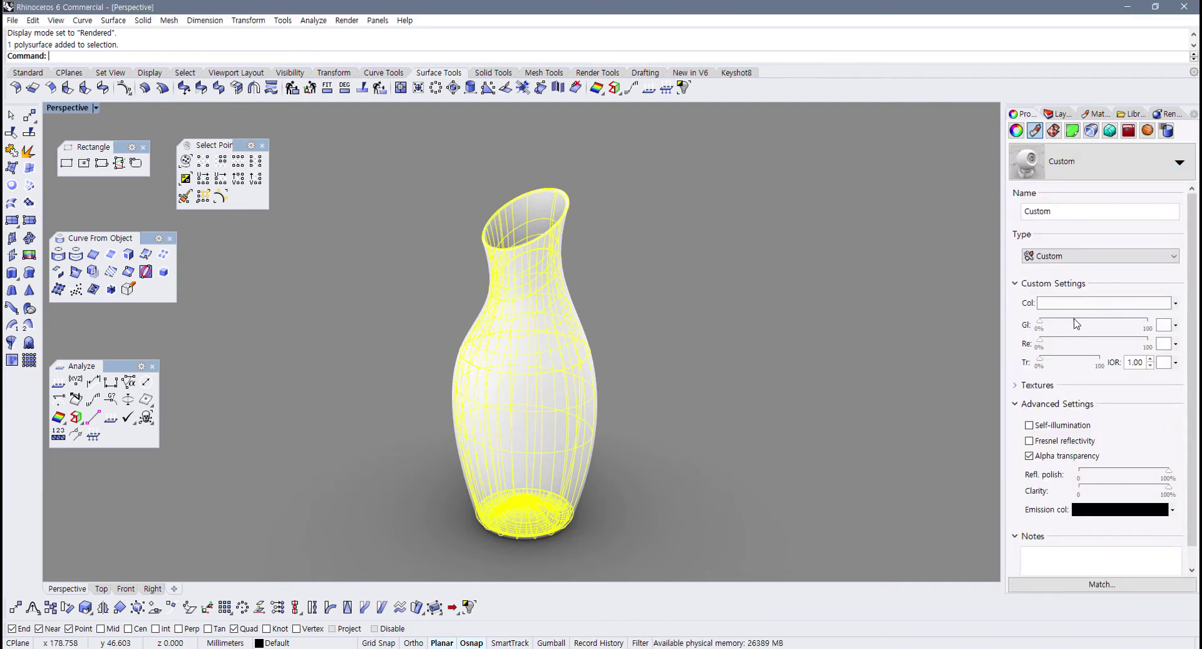
Step: Set the vase material's color to a light orange with RGB values 255, 204, 109
click(1078, 303)
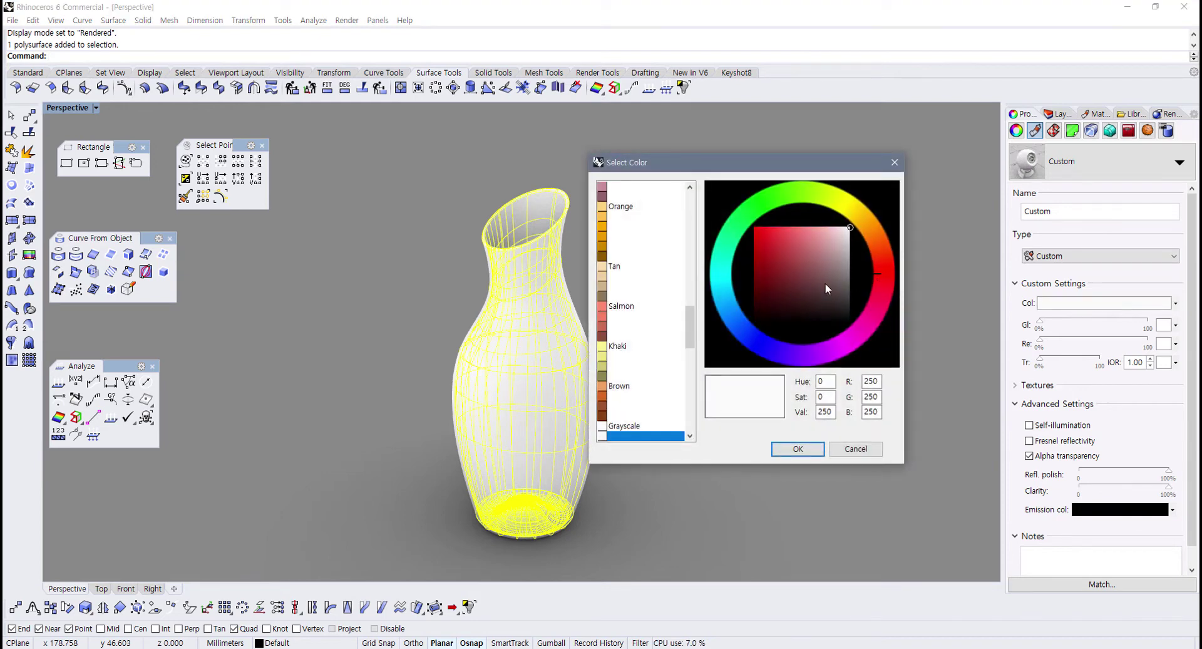
click(848, 287)
click(727, 290)
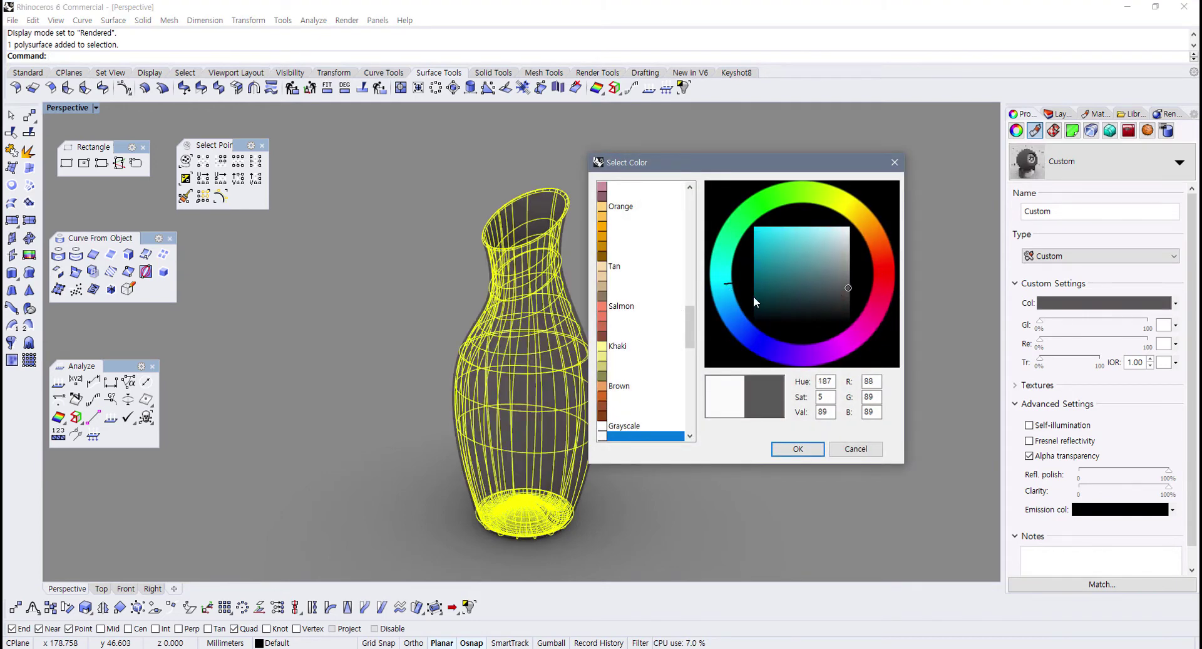
click(641, 226)
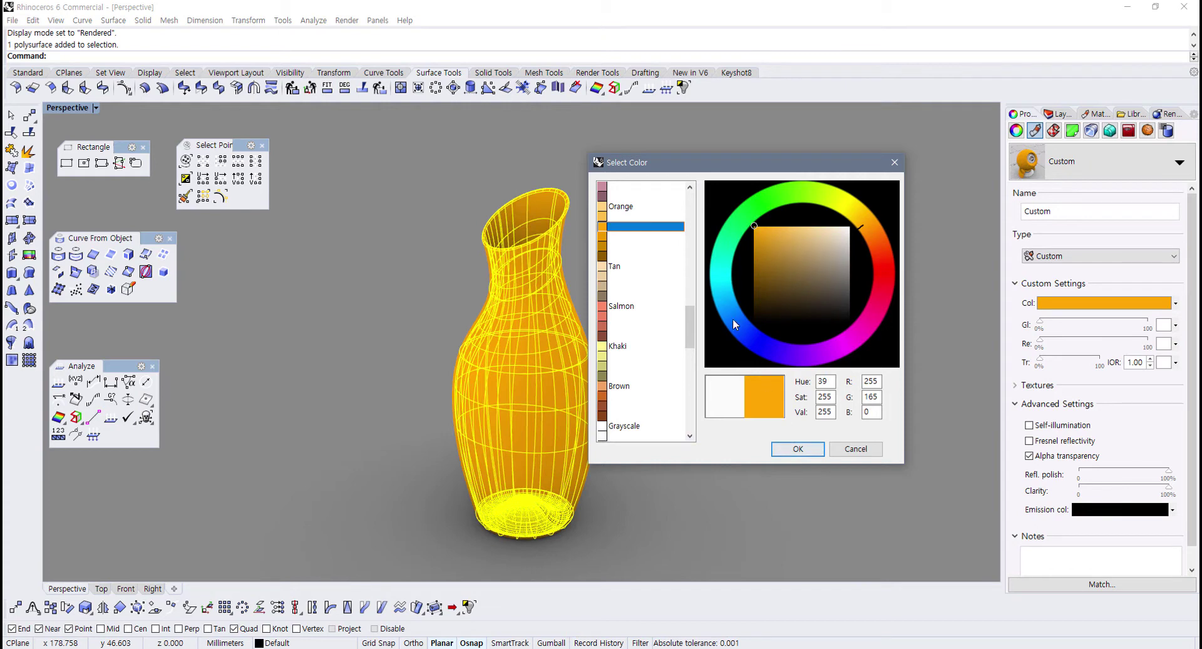
click(795, 227)
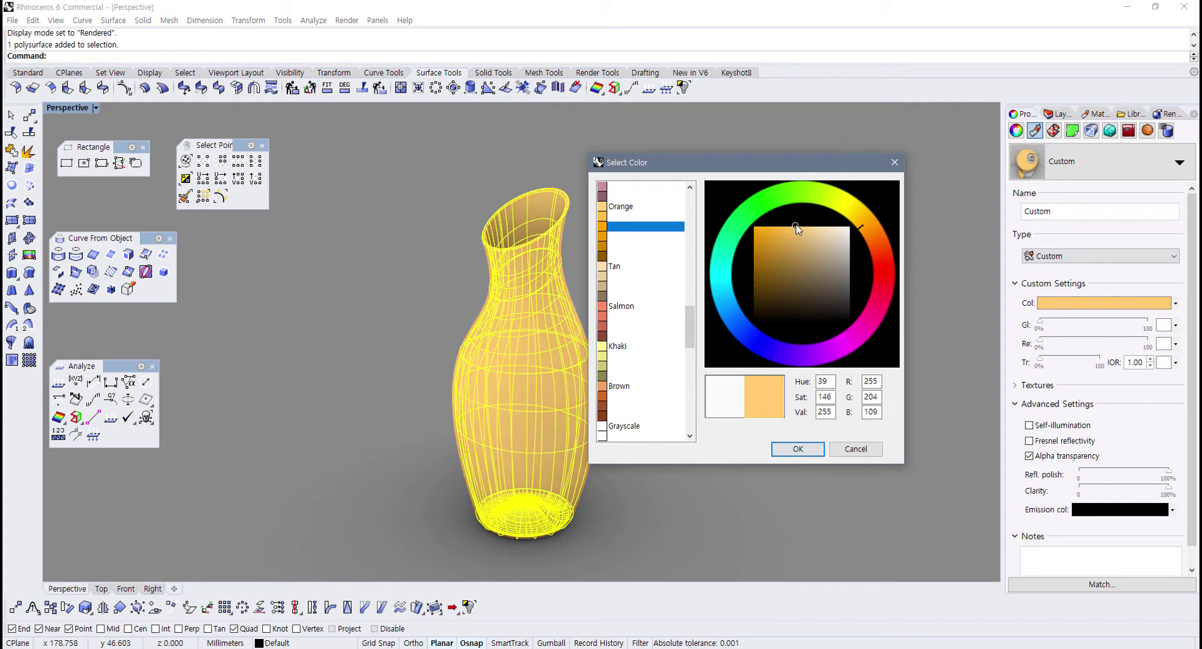
click(801, 459)
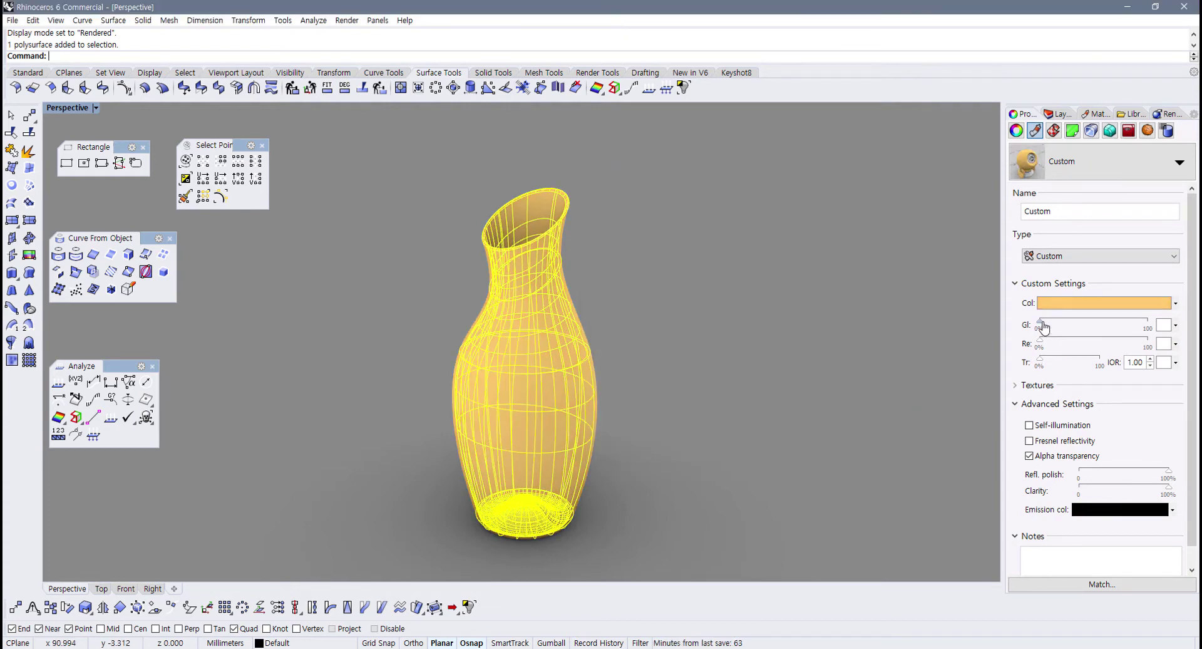
Step: Set the vase material's gloss to 54% and give it a slight reflectivity
drag(1043, 326, 1098, 326)
drag(1041, 344, 1050, 345)
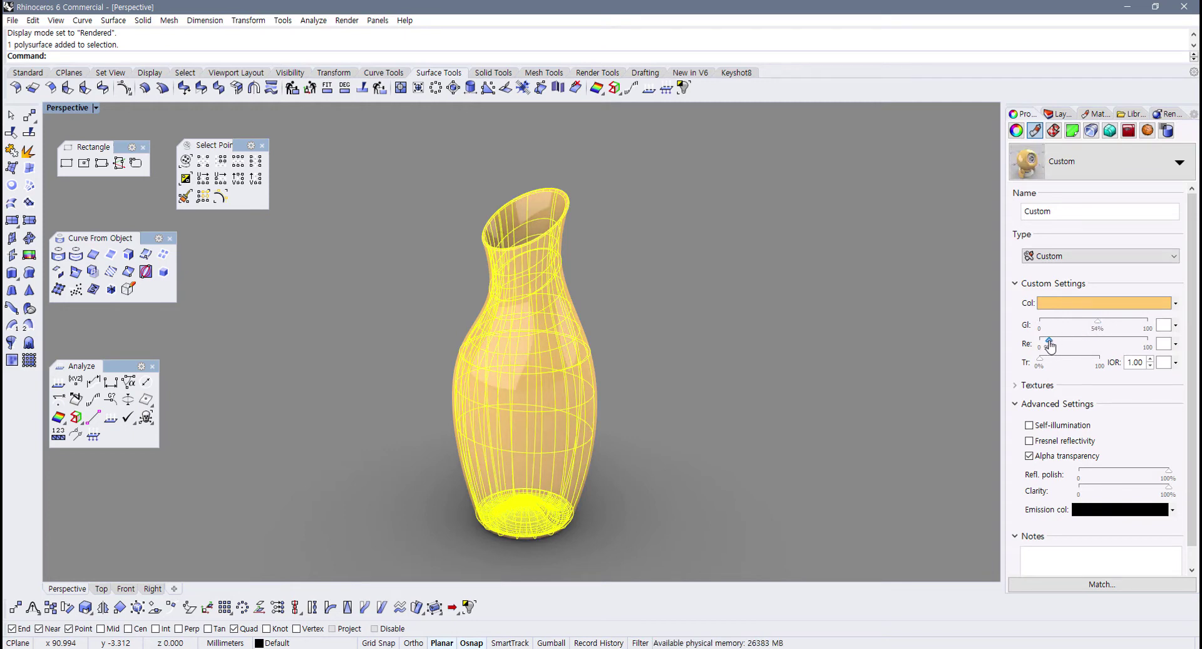
click(858, 427)
right_drag(858, 427, 765, 417)
scroll(617, 370, up, 2)
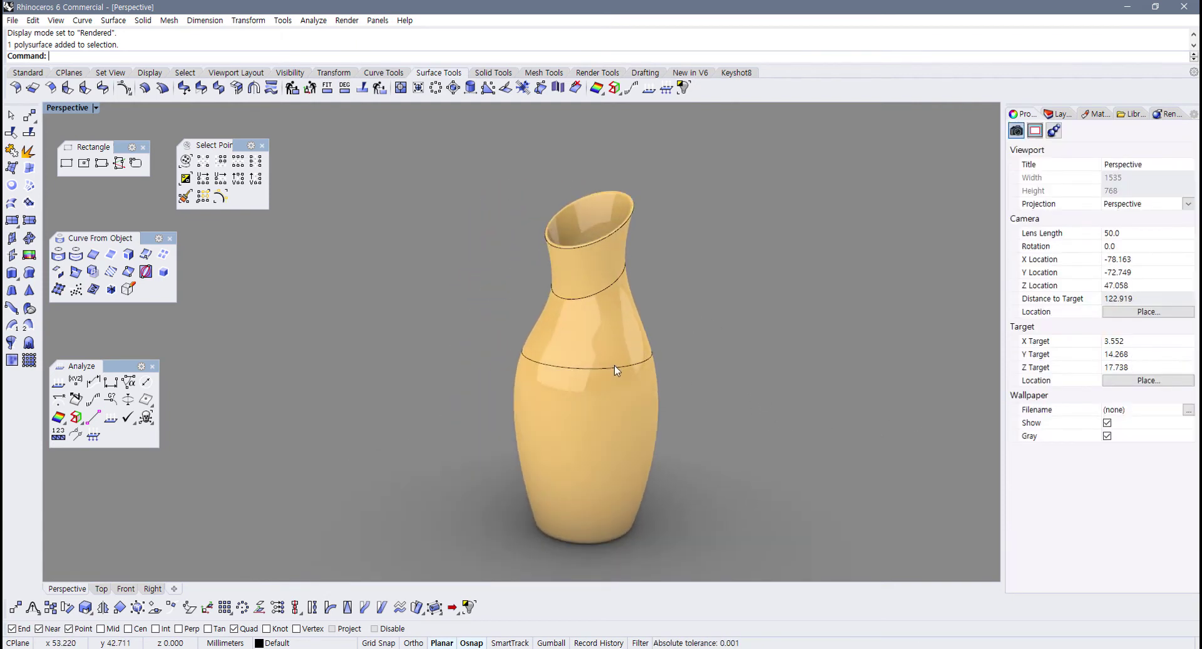
Step: Examine the rendered vase from the front, from underneath at the domed base, and around the mouth and blended rim
scroll(616, 370, down, 2)
click(615, 337)
scroll(1092, 505, down, 1)
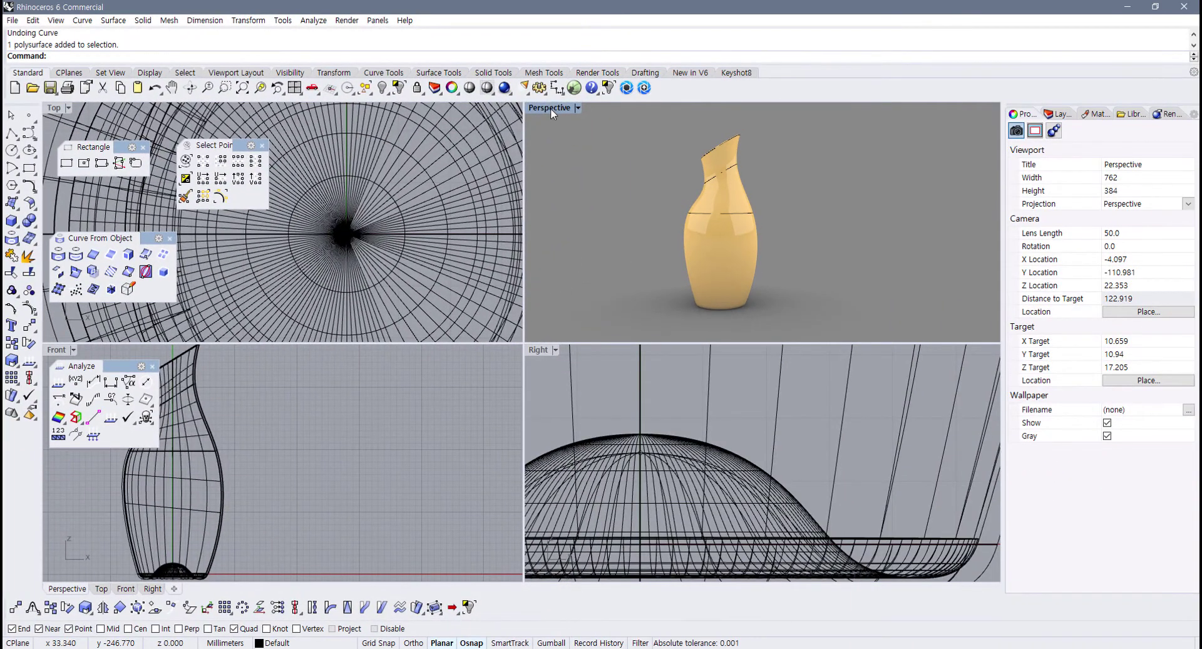
double_click(550, 107)
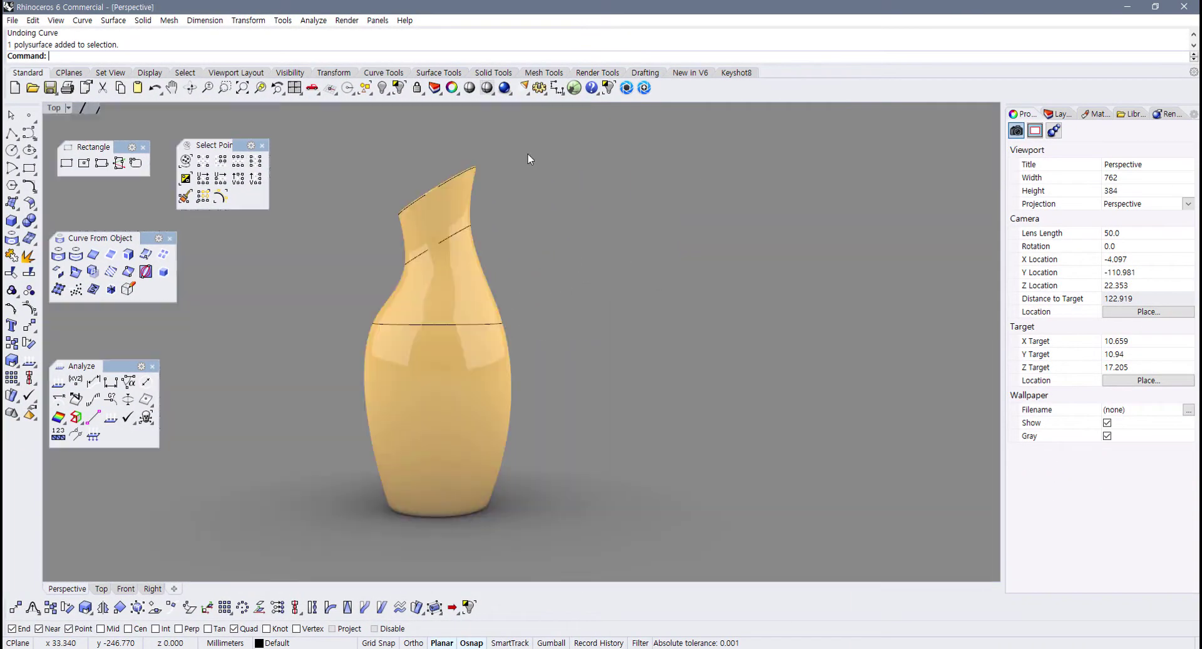
click(486, 378)
right_drag(505, 419, 303, 365)
scroll(303, 365, up, 5)
right_drag(367, 406, 399, 389)
scroll(393, 422, up, 3)
key(Escape)
scroll(393, 364, up, 2)
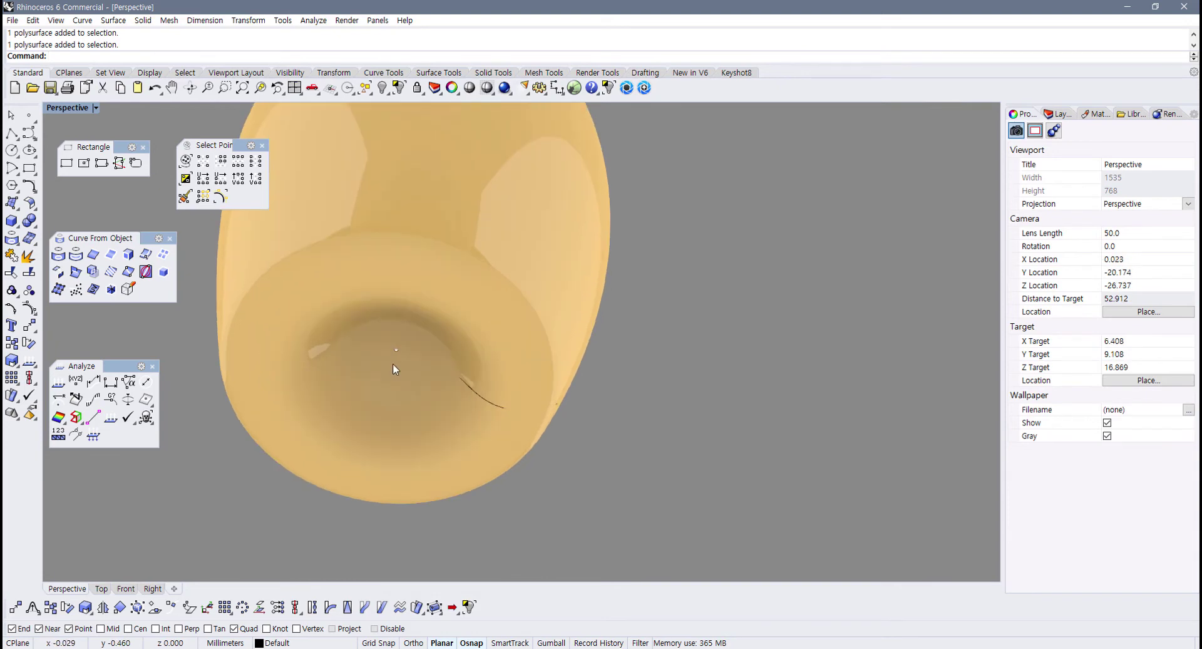
scroll(399, 346, down, 4)
right_drag(399, 345, 411, 553)
scroll(452, 349, up, 4)
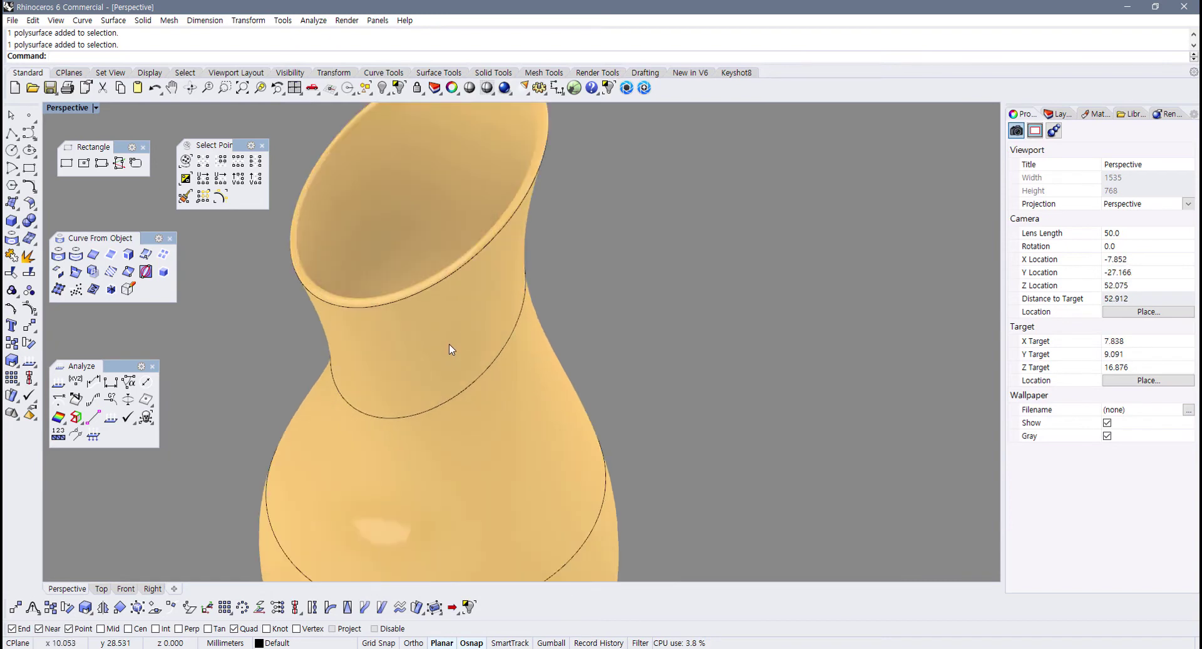
shift+right_drag(452, 350, 534, 403)
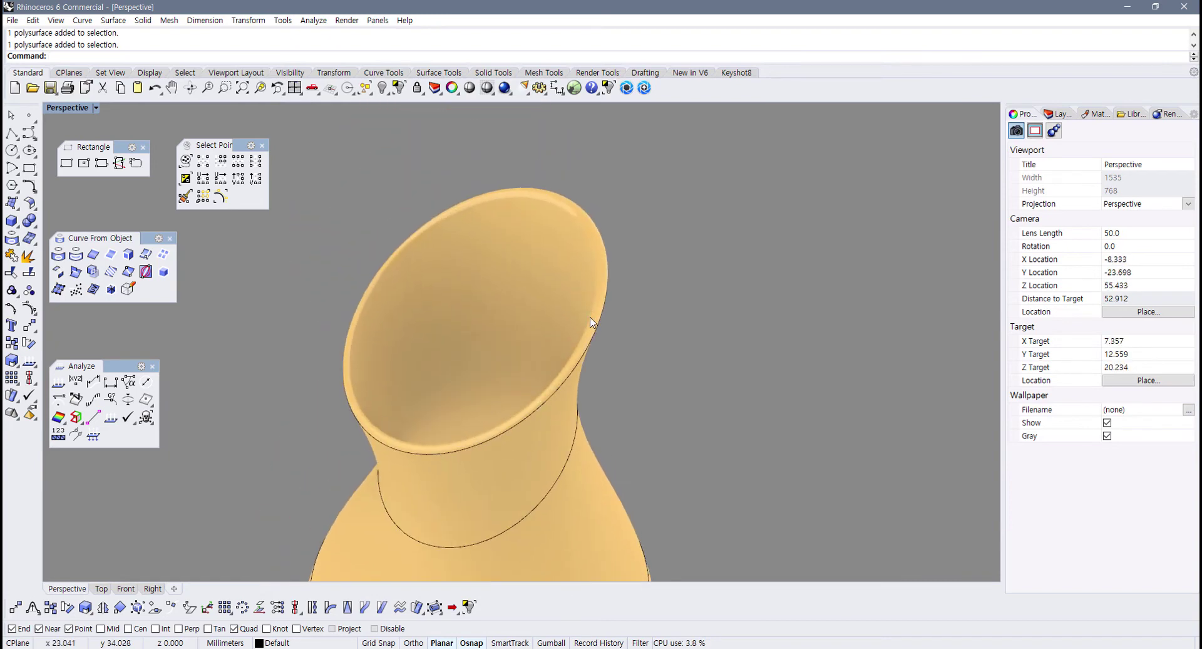
scroll(537, 351, down, 4)
right_drag(537, 351, 467, 328)
shift+right_drag(491, 370, 451, 405)
Step: Maximize the Front viewport and frame the whole vase with free space beside it for a handle
double_click(84, 107)
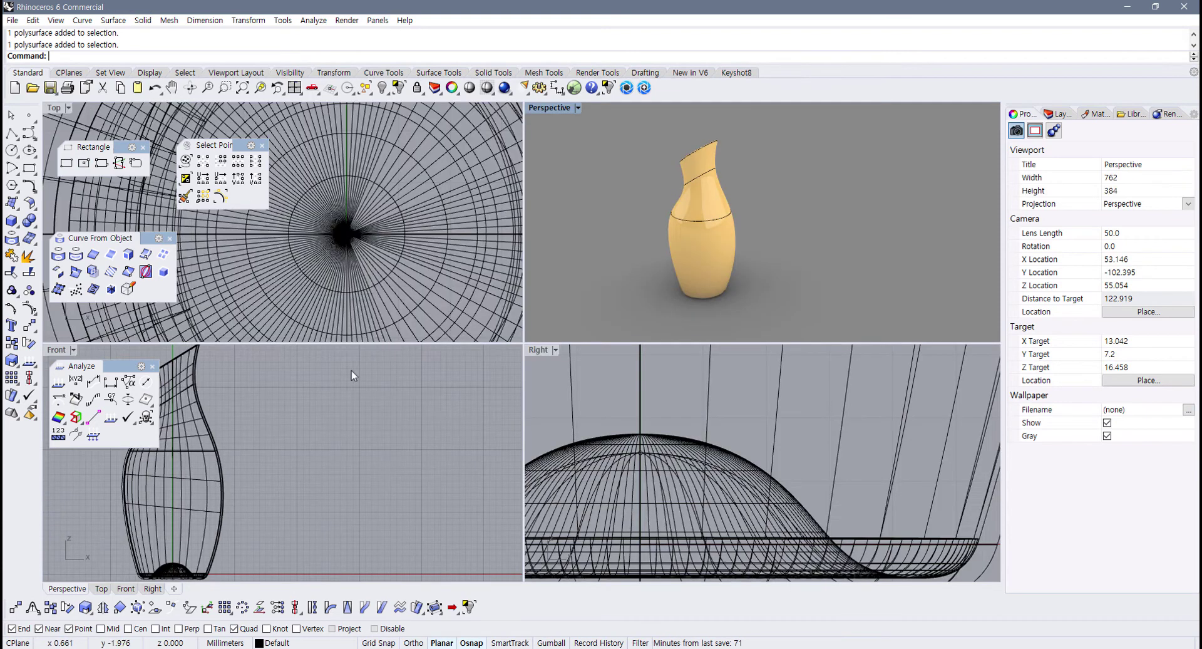
right_drag(249, 393, 302, 391)
double_click(54, 350)
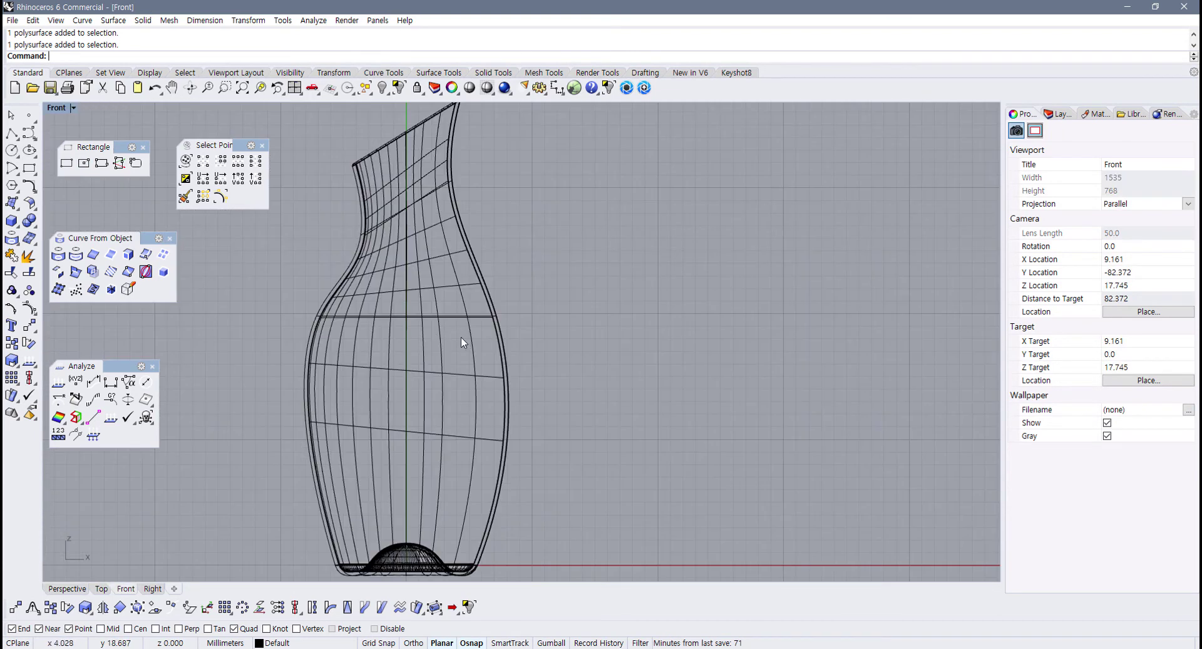
right_drag(480, 330, 430, 300)
scroll(430, 300, down, 3)
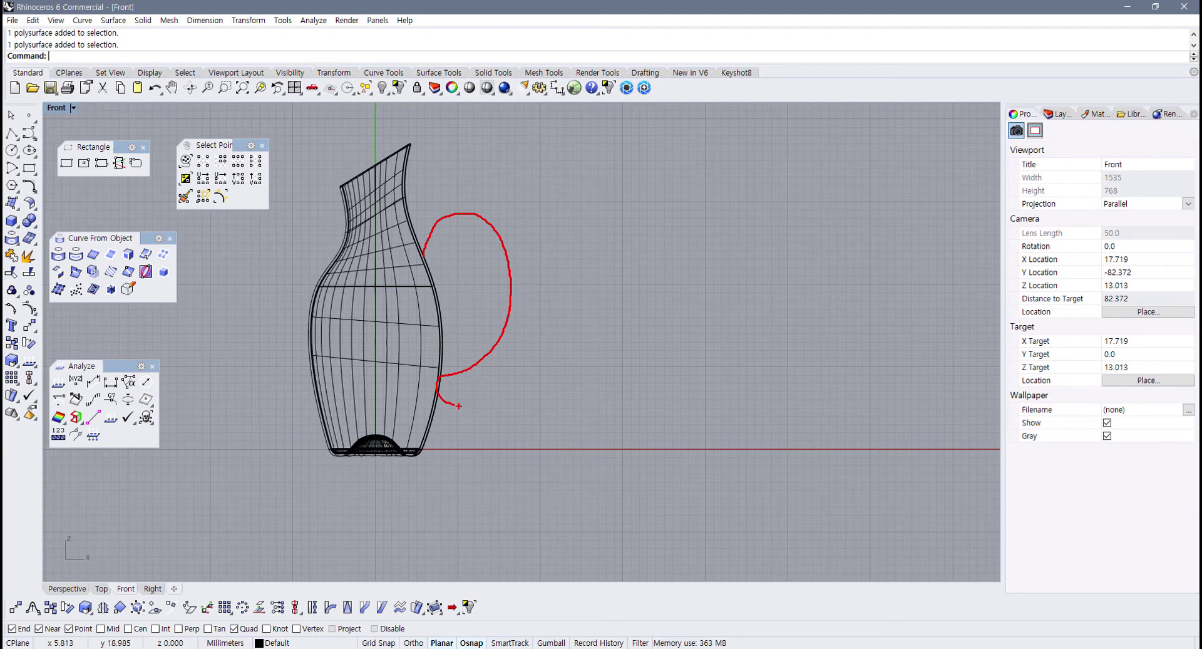
key(Escape)
key(ctrl+2)
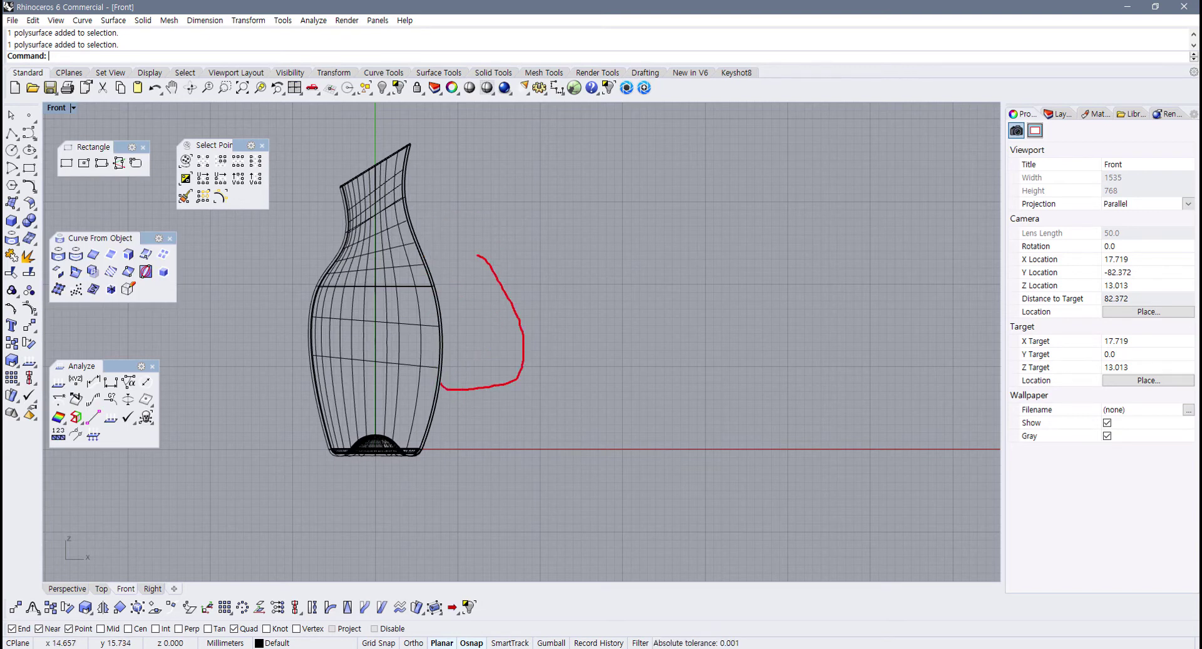
drag(470, 233, 549, 355)
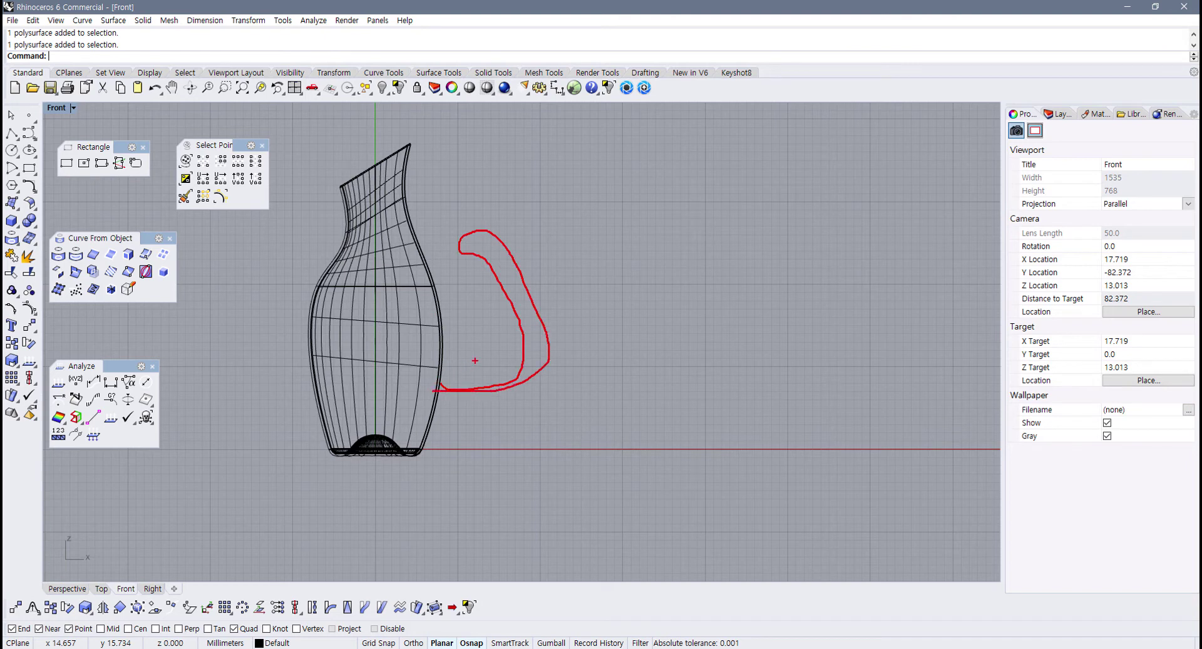
key(Escape)
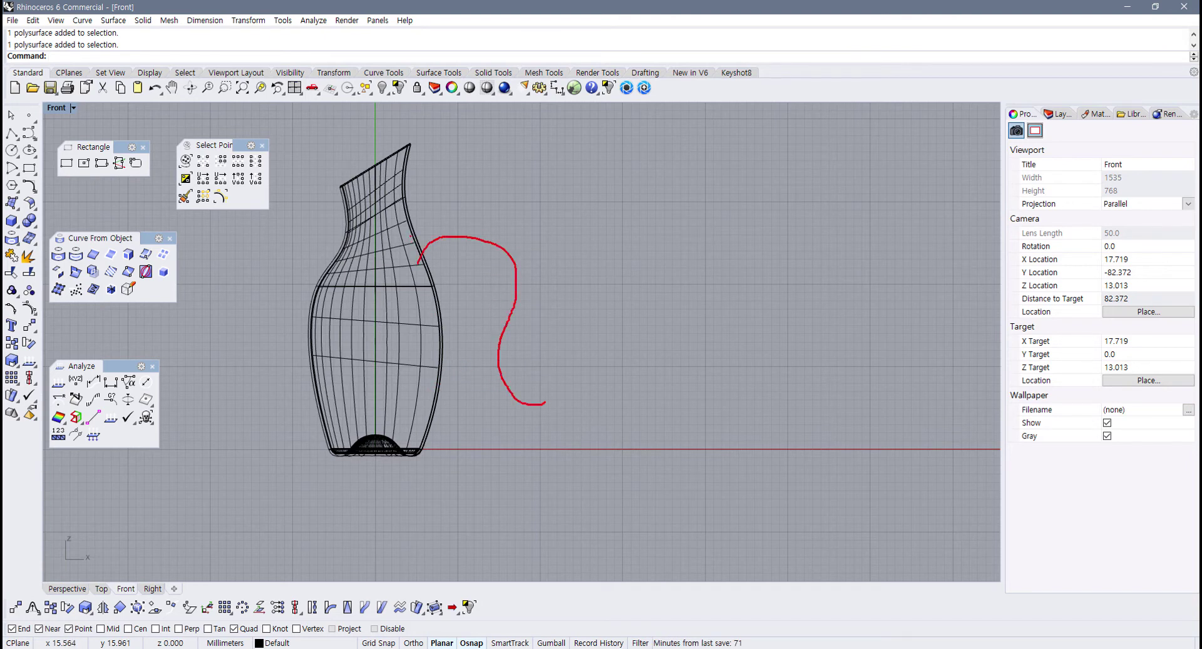
drag(453, 254, 526, 391)
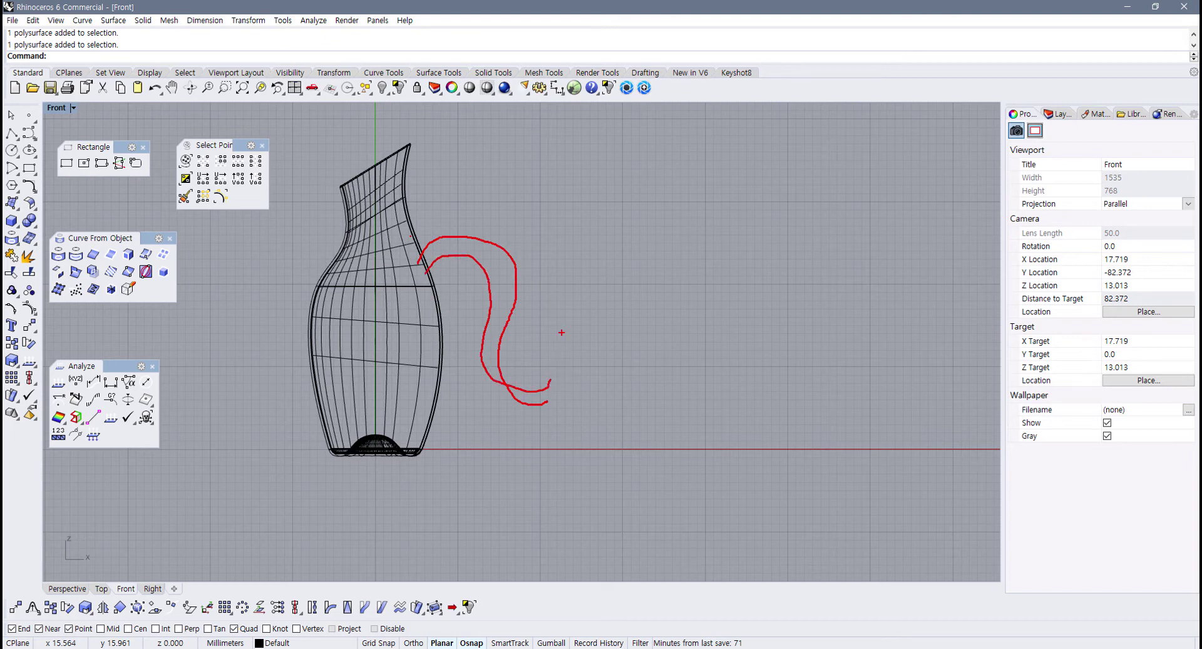
key(Escape)
Step: With object snaps off, draw a degree 3 control-point curve for the handle, arching from the vase's shoulder down to a small outward hook
scroll(463, 279, up, 2)
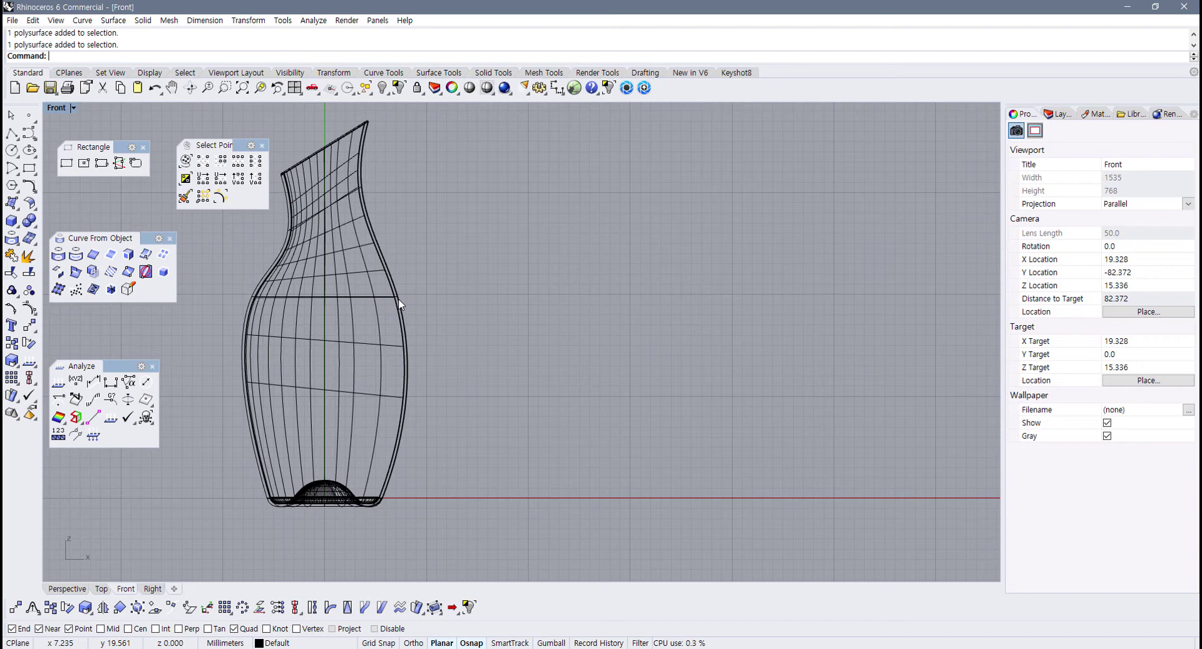
click(29, 132)
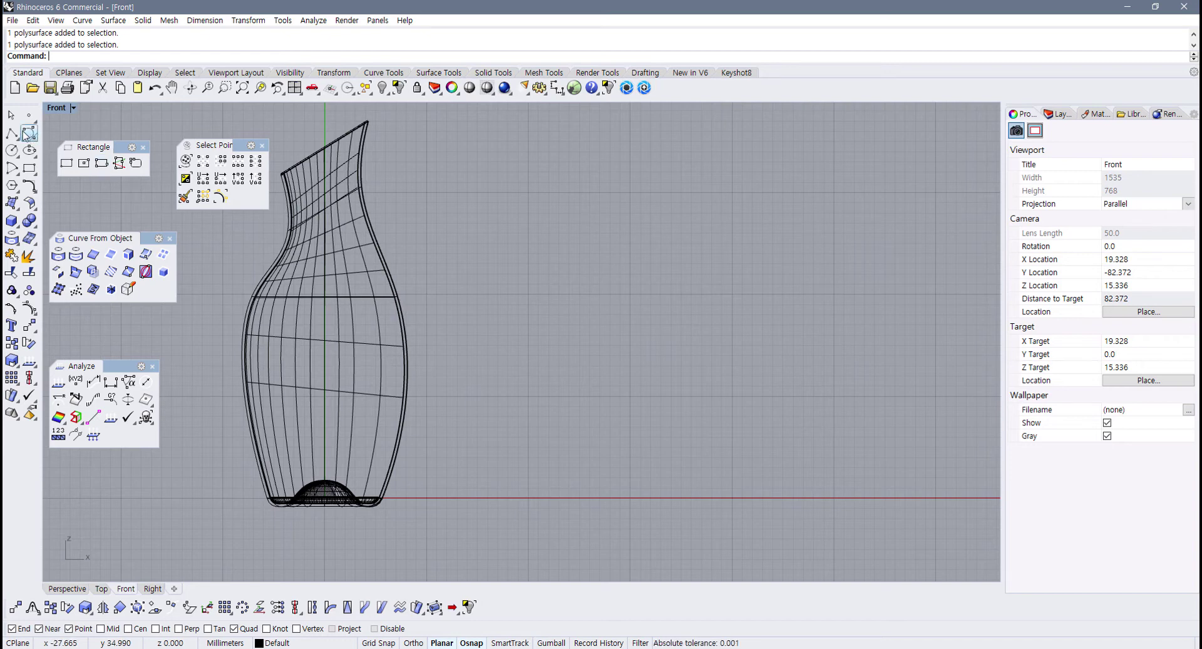
scroll(426, 270, up, 2)
scroll(391, 276, down, 3)
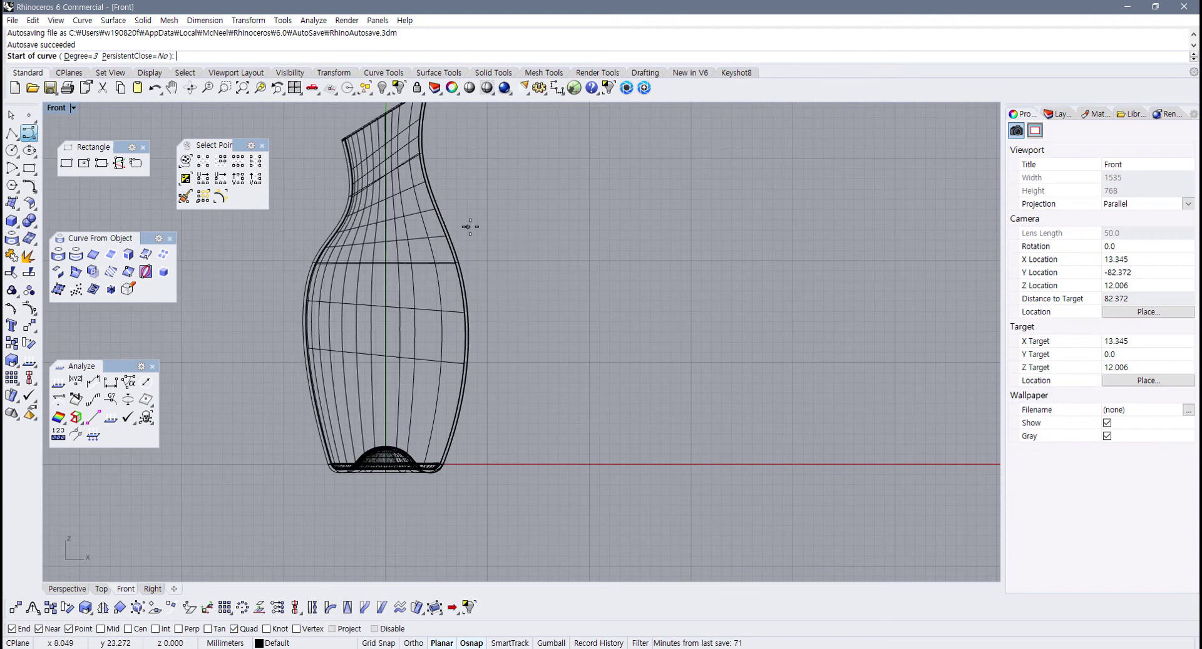
right_drag(470, 227, 474, 264)
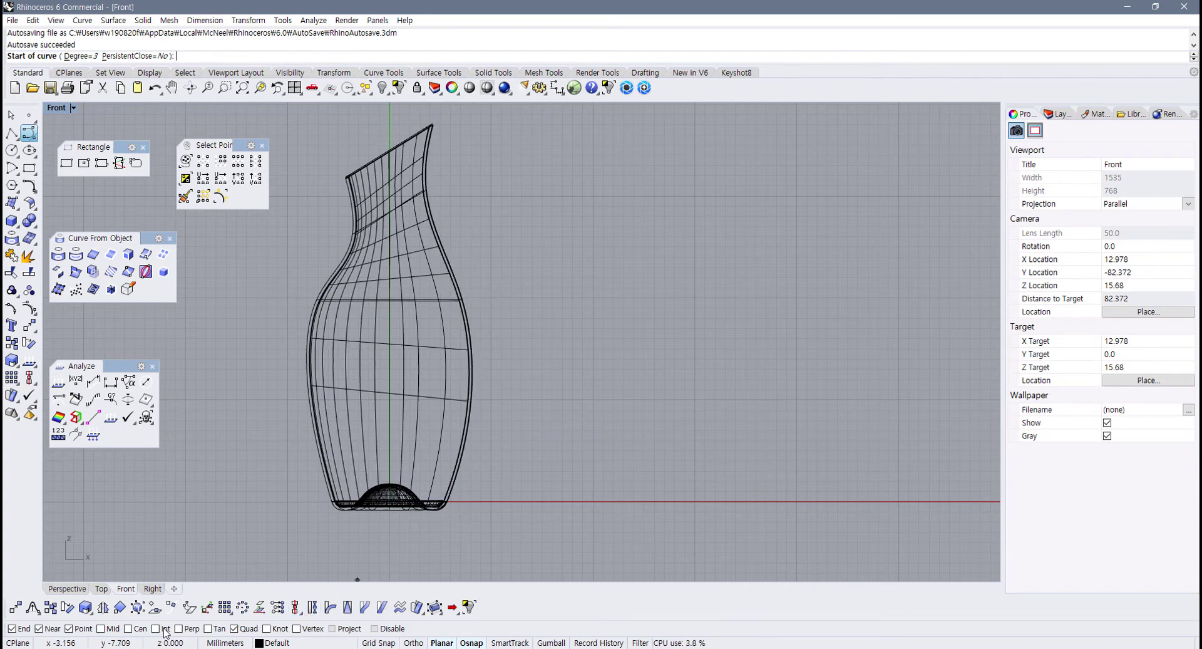
click(472, 642)
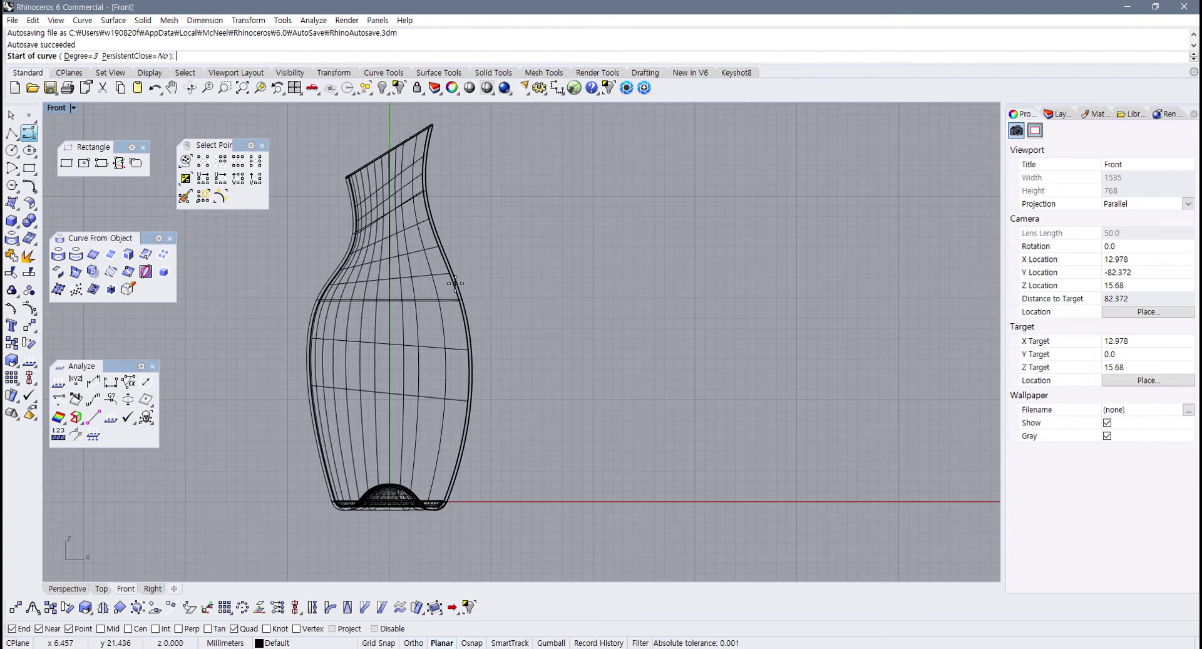
scroll(446, 290, up, 2)
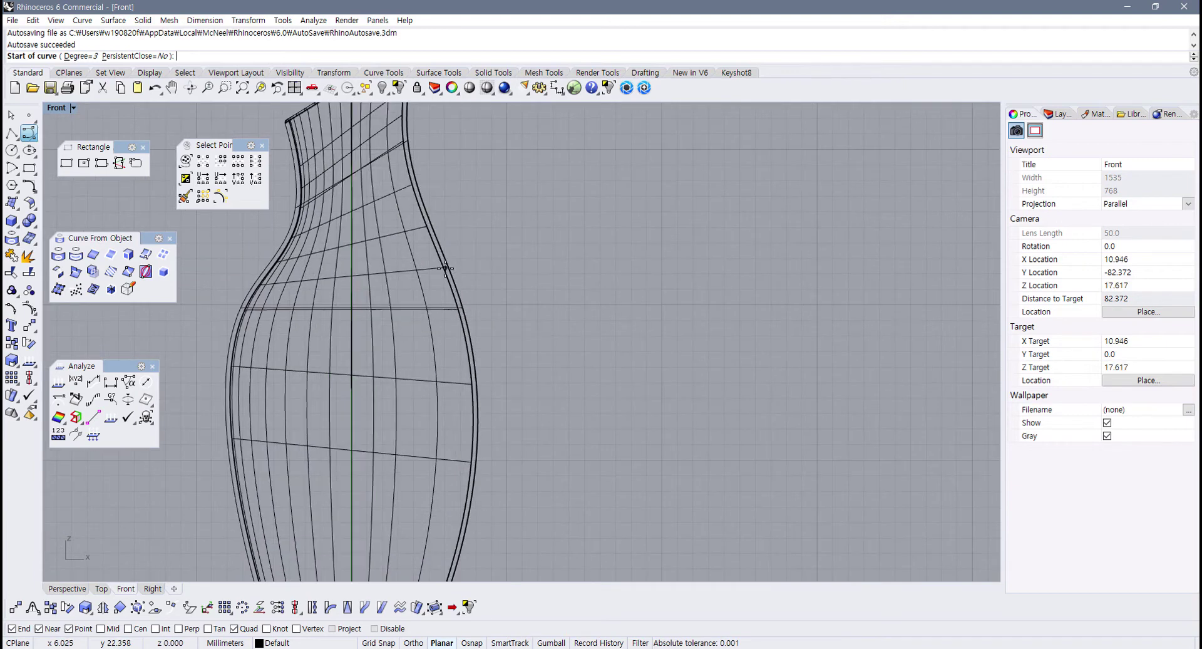
click(445, 267)
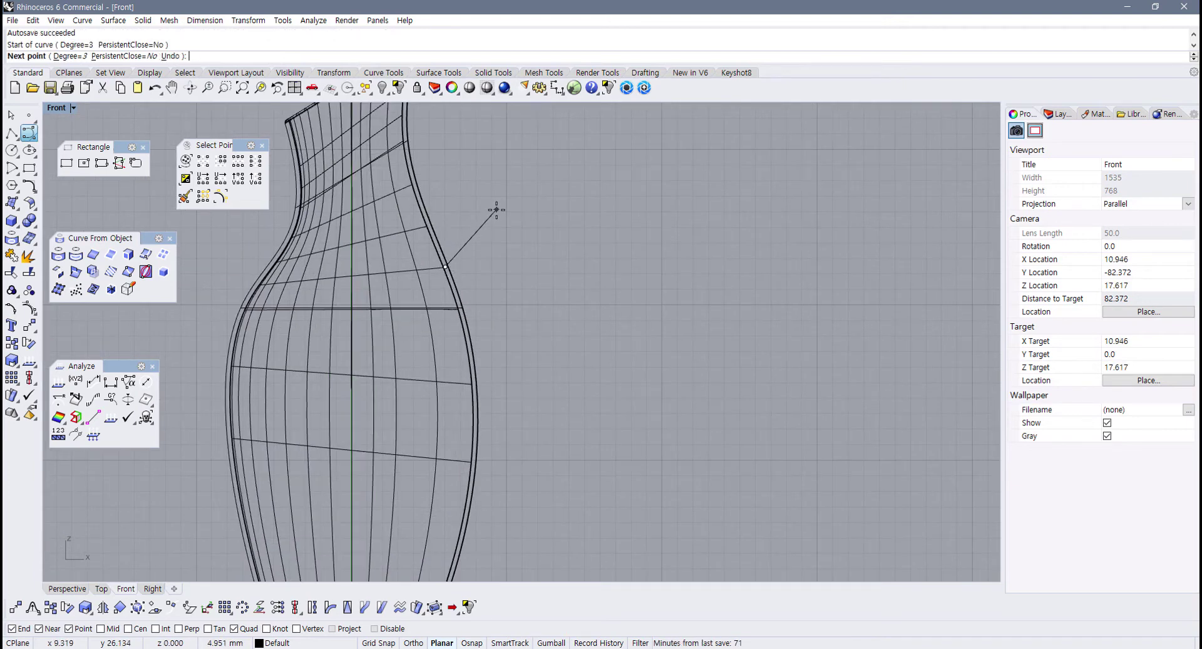
click(507, 203)
click(619, 197)
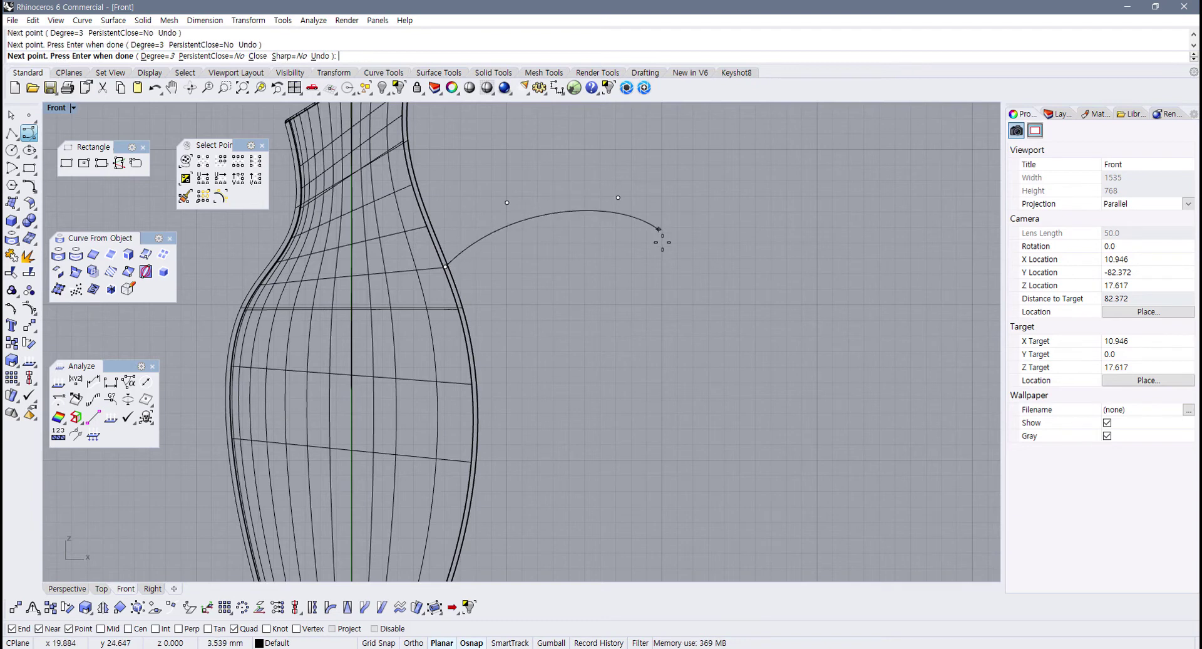
click(679, 273)
scroll(651, 394, down, 2)
right_drag(647, 397, 588, 349)
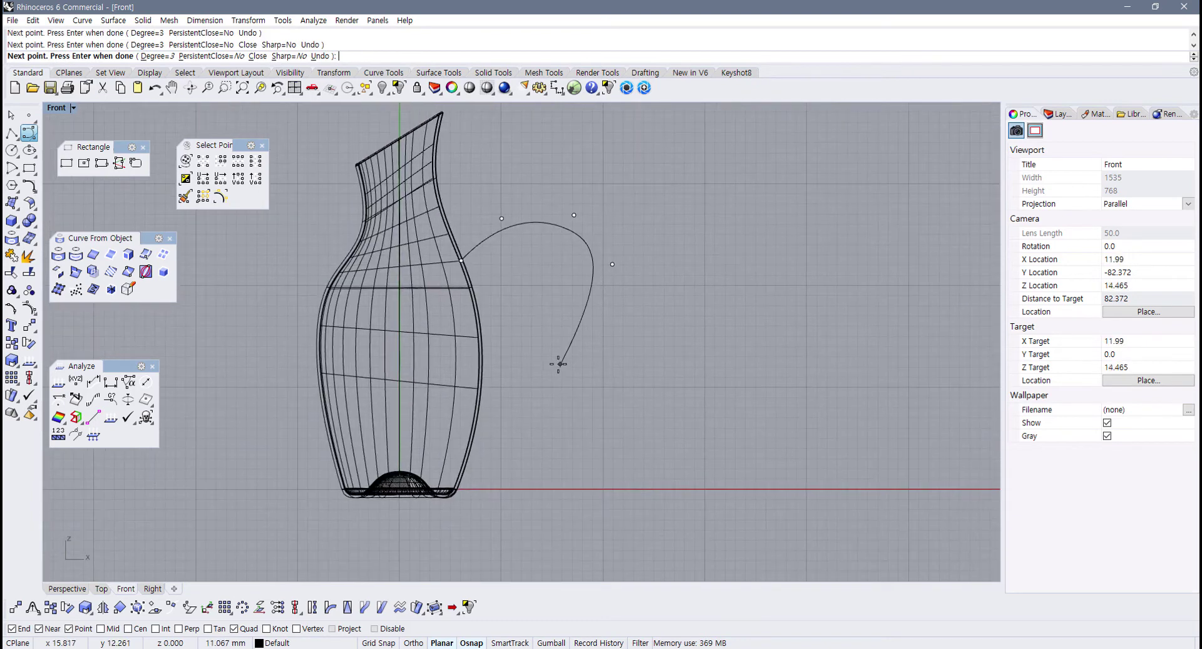
click(596, 372)
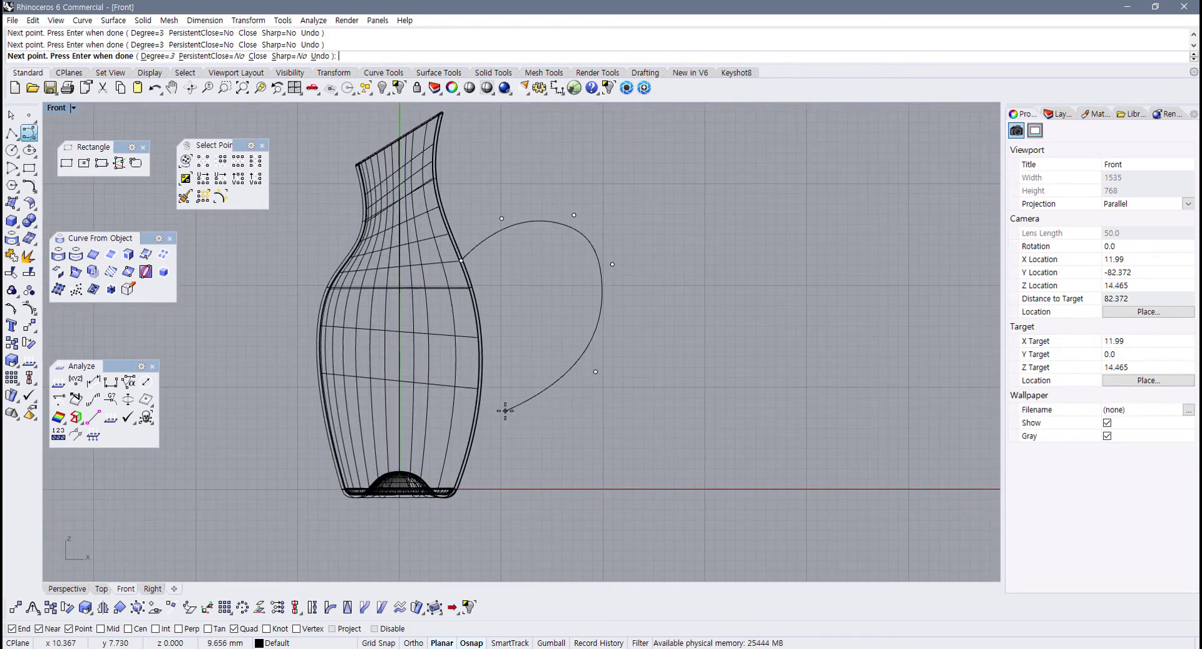
click(496, 424)
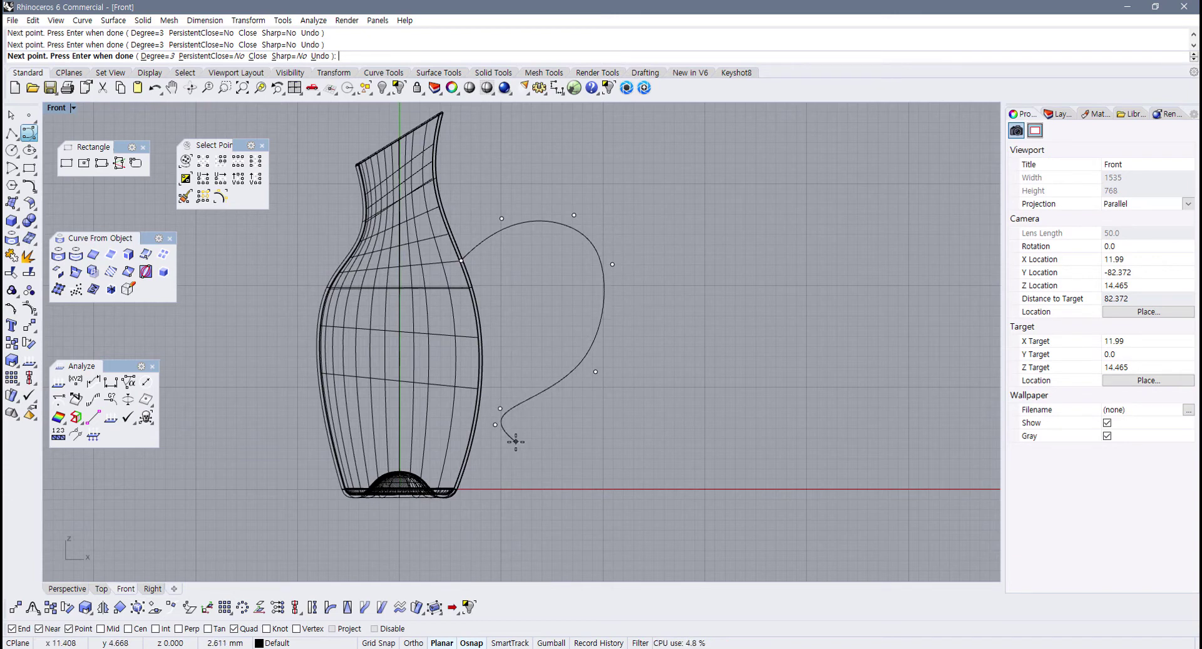
click(516, 441)
right_click(517, 442)
Step: Turn on the Gumball and move the handle curve upward and slightly toward the vase
click(555, 385)
right_drag(561, 364, 546, 392)
scroll(546, 392, up, 2)
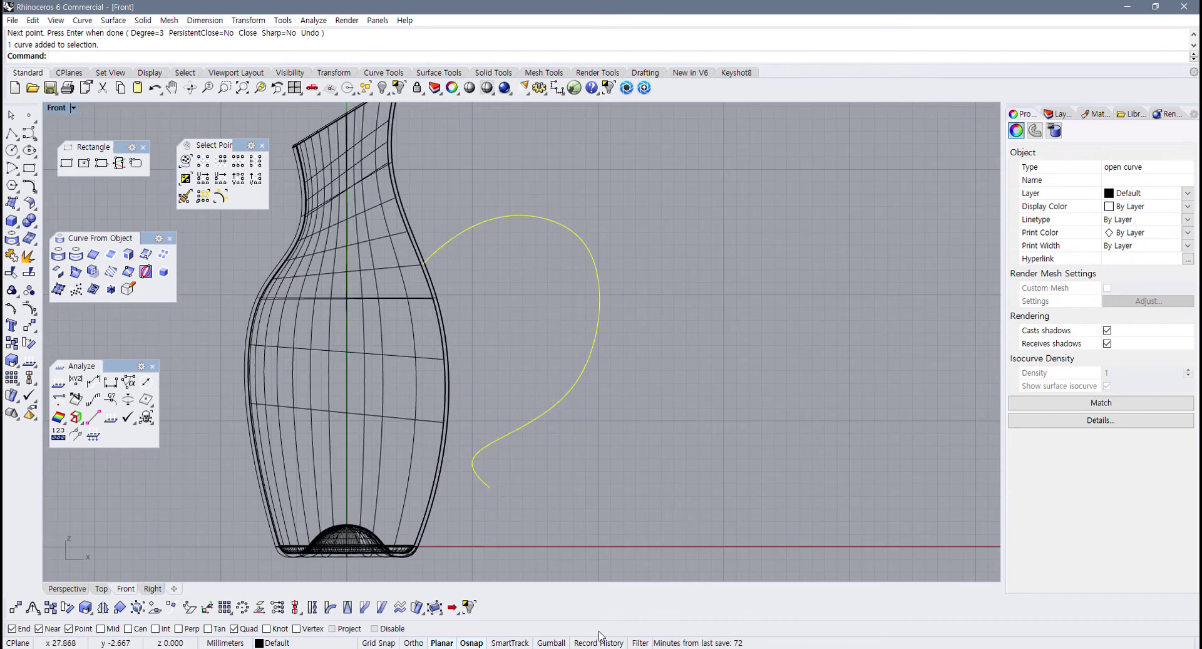
click(546, 642)
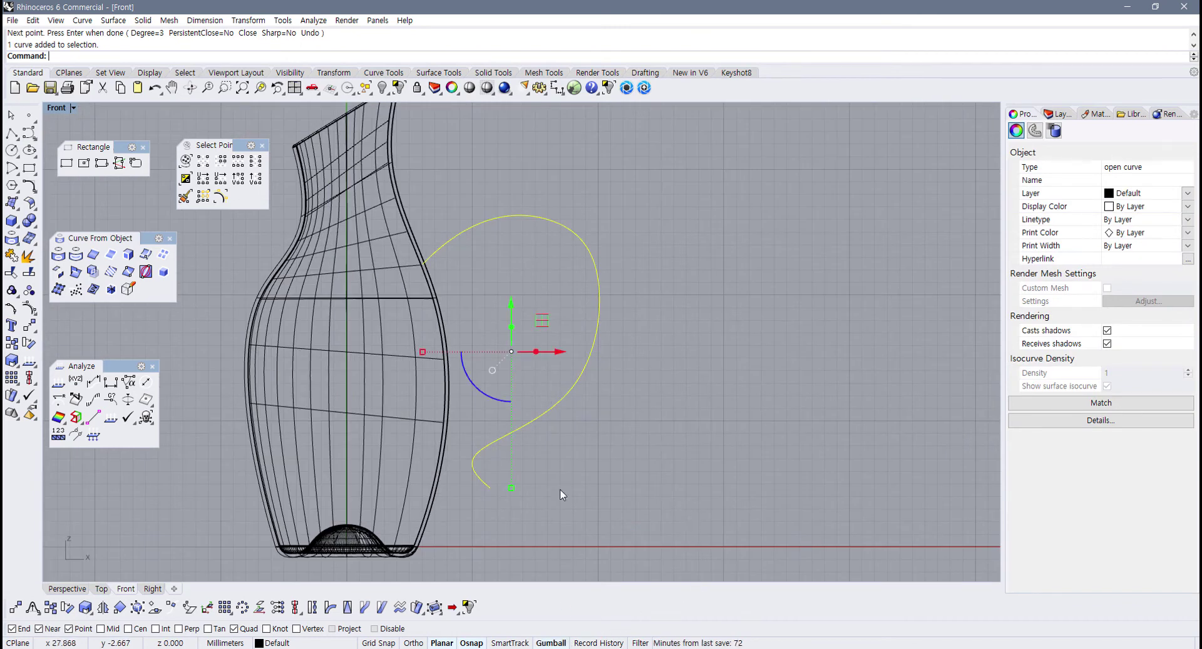
click(486, 220)
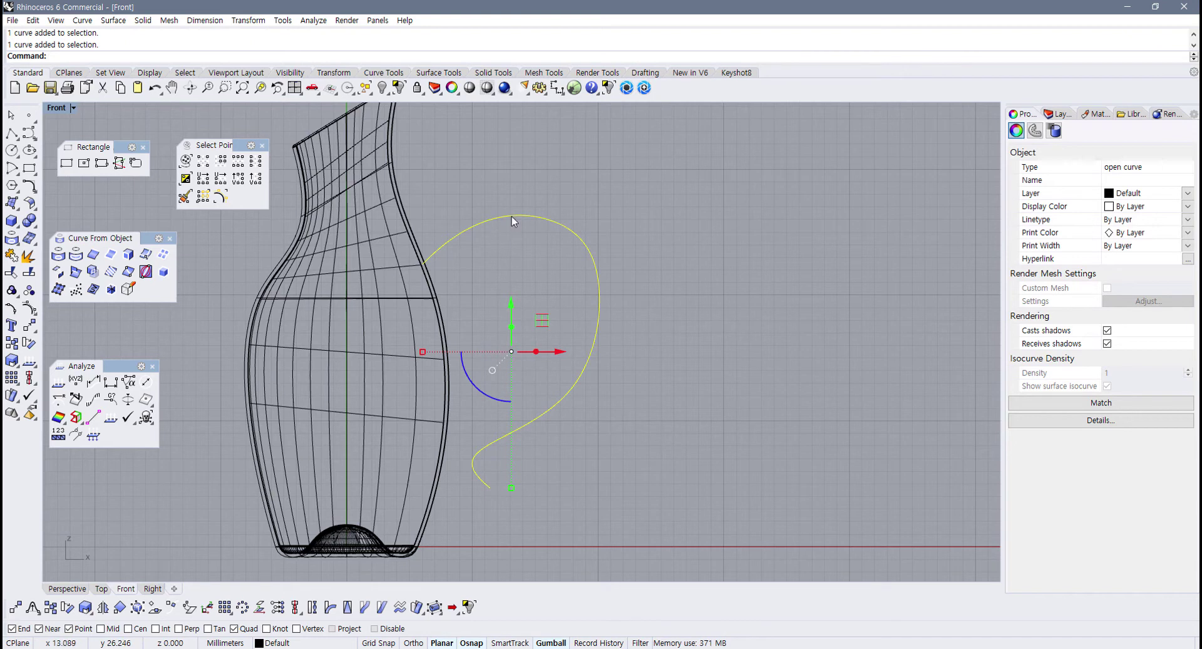
drag(542, 320, 527, 270)
right_drag(644, 424, 661, 447)
click(662, 442)
scroll(664, 428, down, 4)
right_drag(527, 370, 497, 368)
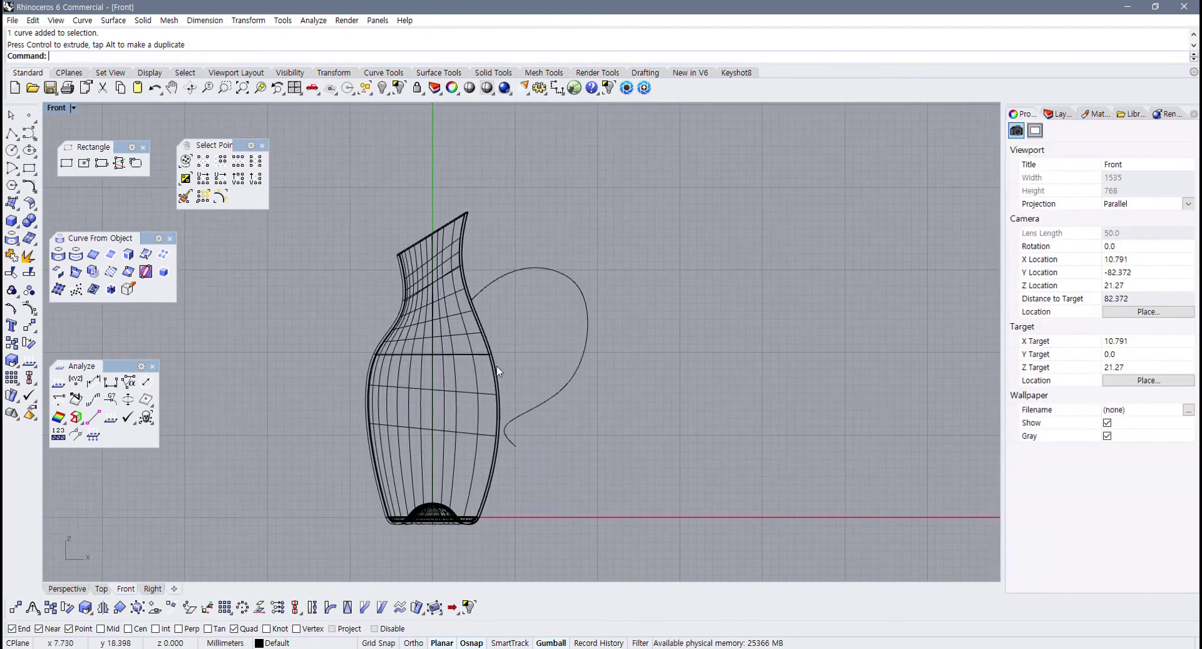
scroll(636, 413, up, 2)
scroll(579, 376, up, 3)
Step: Show the handle curve's control points and reshape its lower hook by moving the last three points
click(532, 331)
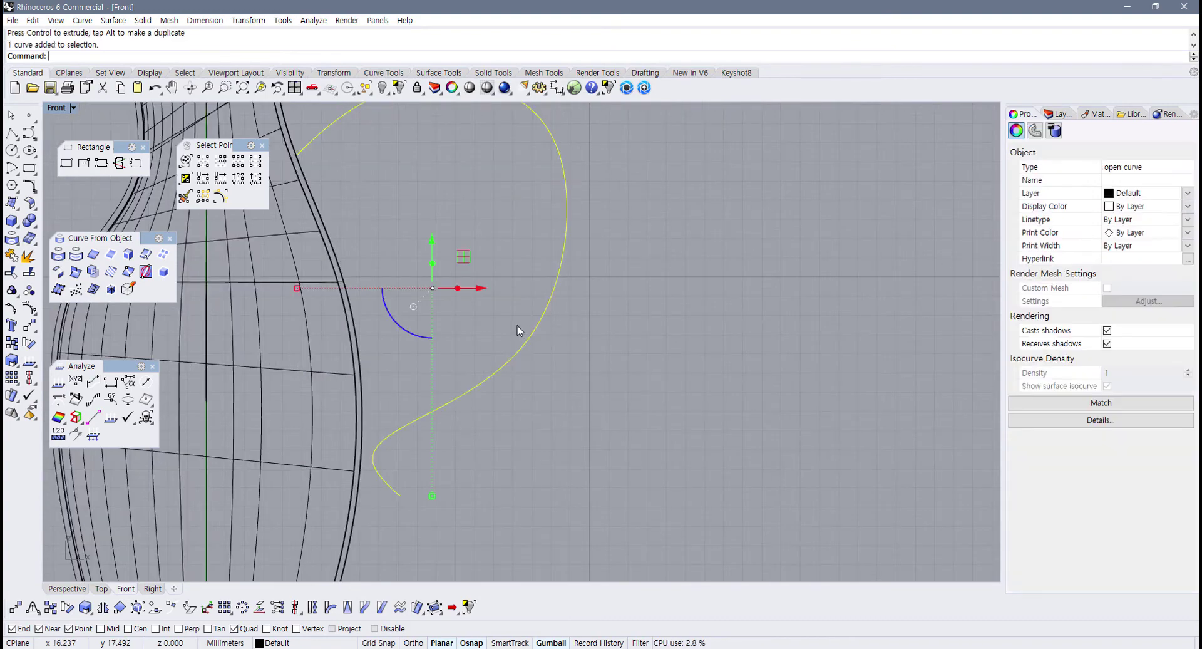
scroll(532, 376, down, 4)
scroll(459, 408, up, 3)
key(F10)
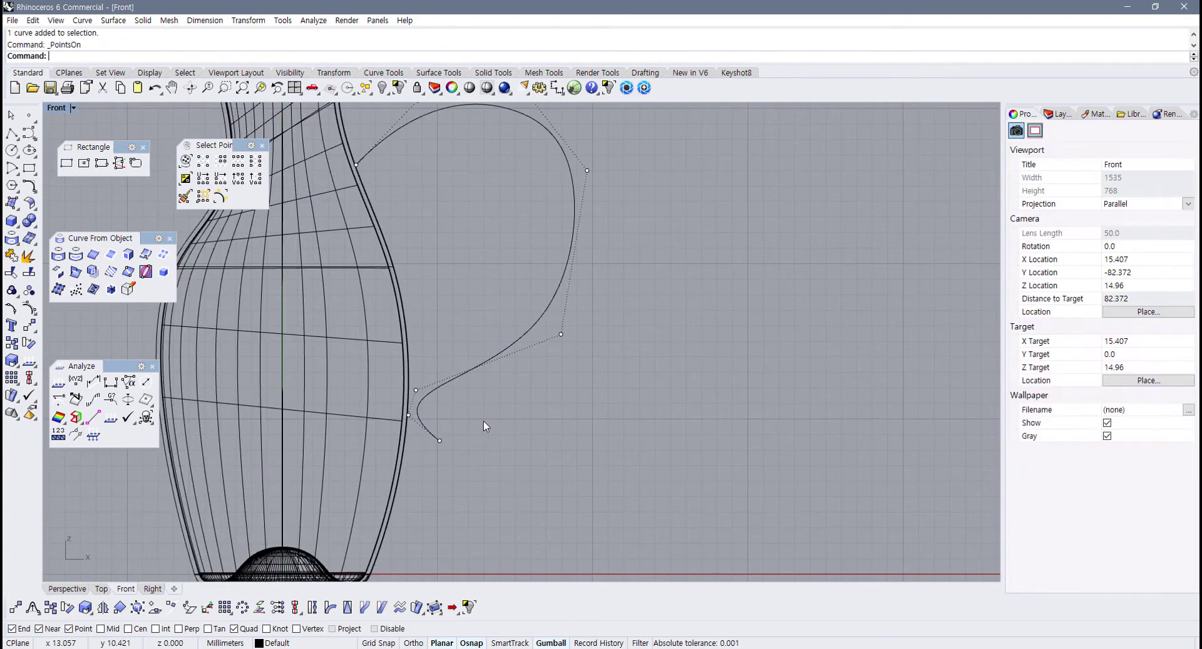
click(440, 440)
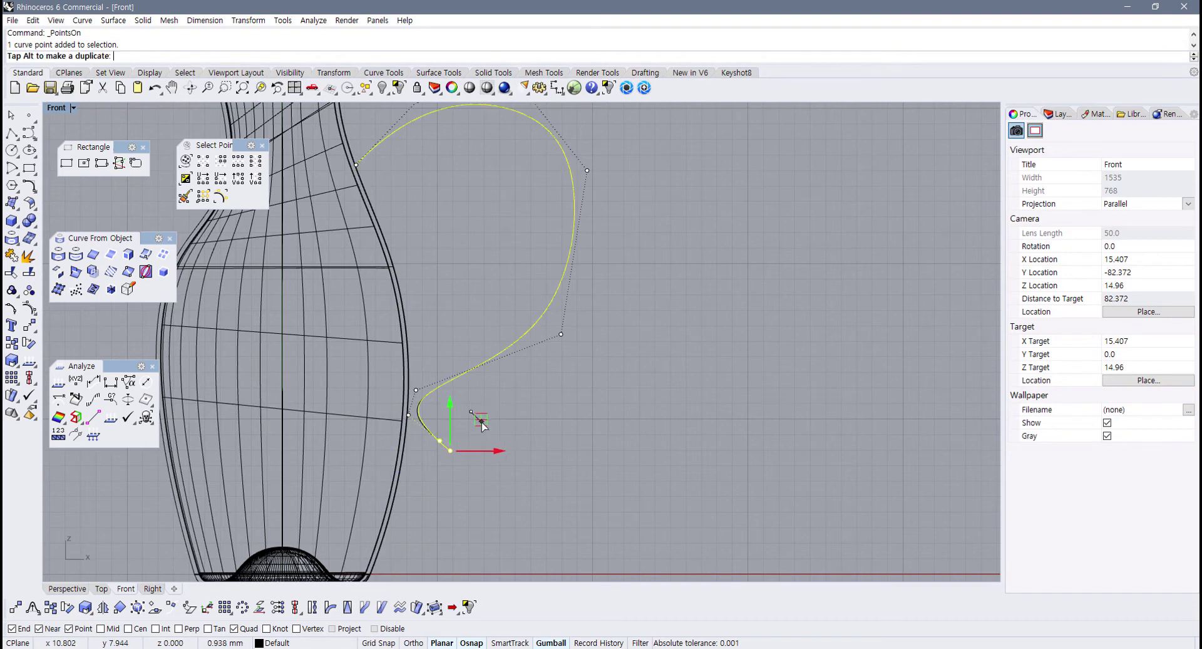
click(415, 419)
click(458, 449)
scroll(438, 399, up, 3)
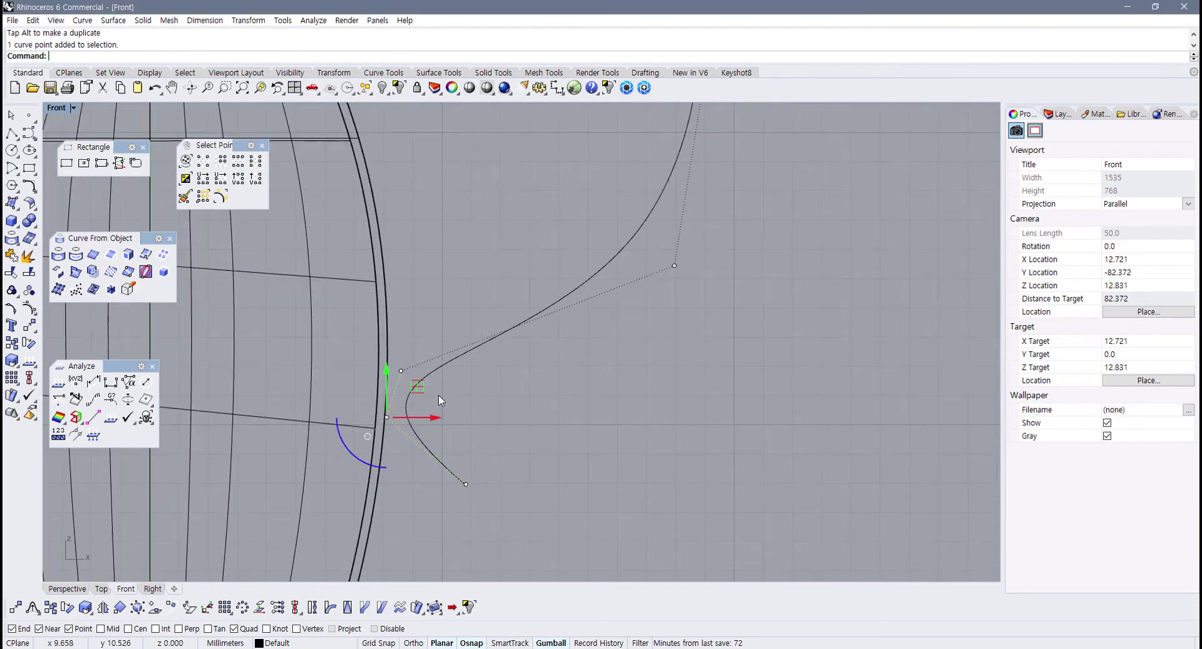
drag(422, 386, 430, 363)
click(400, 372)
click(423, 348)
Step: Delete the outer of the two control points above the handle curve's upper arch
scroll(551, 408, down, 3)
right_drag(603, 229, 603, 274)
drag(571, 247, 600, 158)
drag(442, 211, 497, 162)
drag(529, 208, 591, 153)
key(Delete)
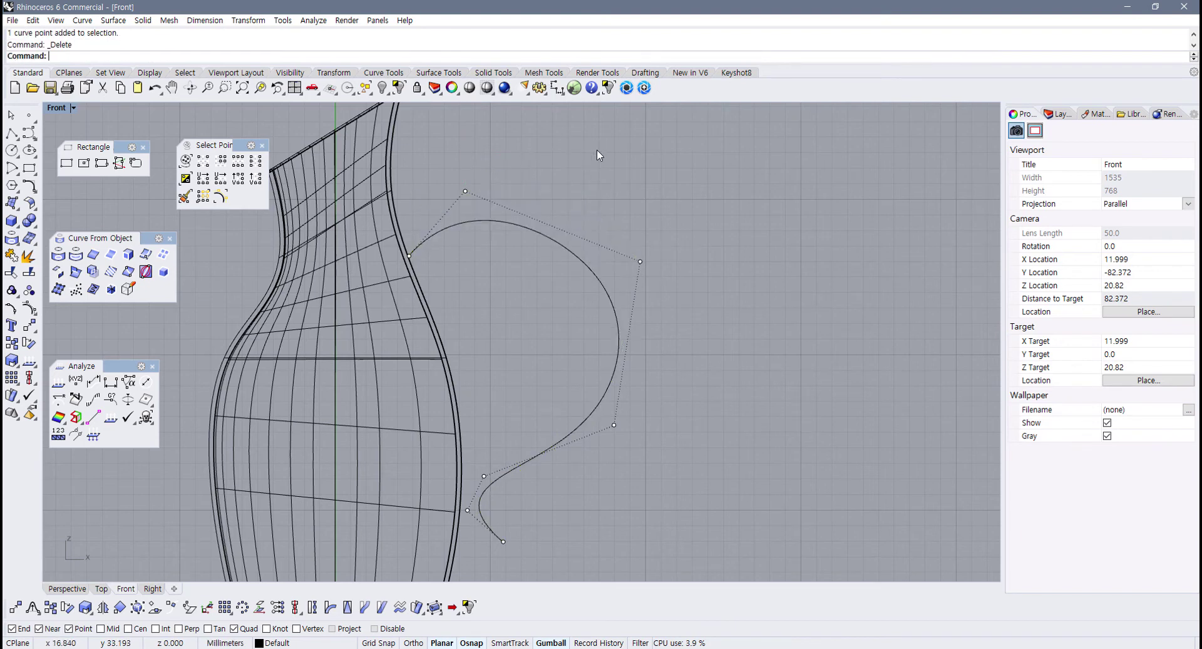
Step: Move the handle curve's two upper control points up and outward, away from the vase
drag(448, 178, 550, 207)
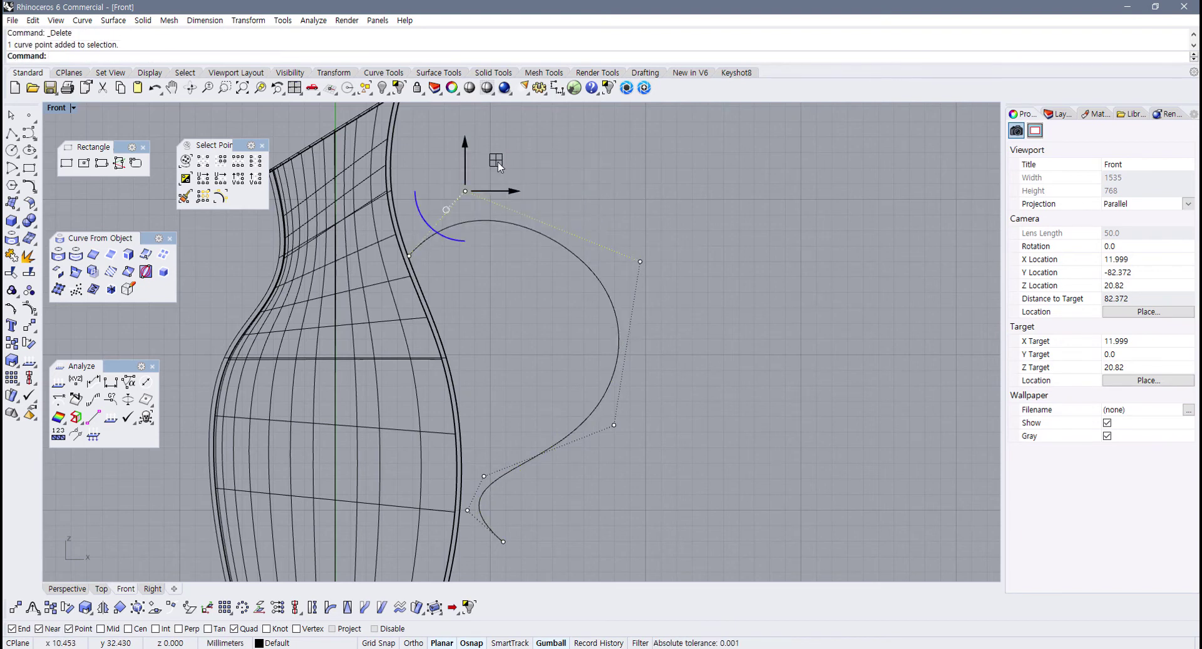
drag(496, 161, 531, 140)
click(640, 261)
drag(671, 230, 690, 216)
key(Escape)
scroll(626, 301, down, 4)
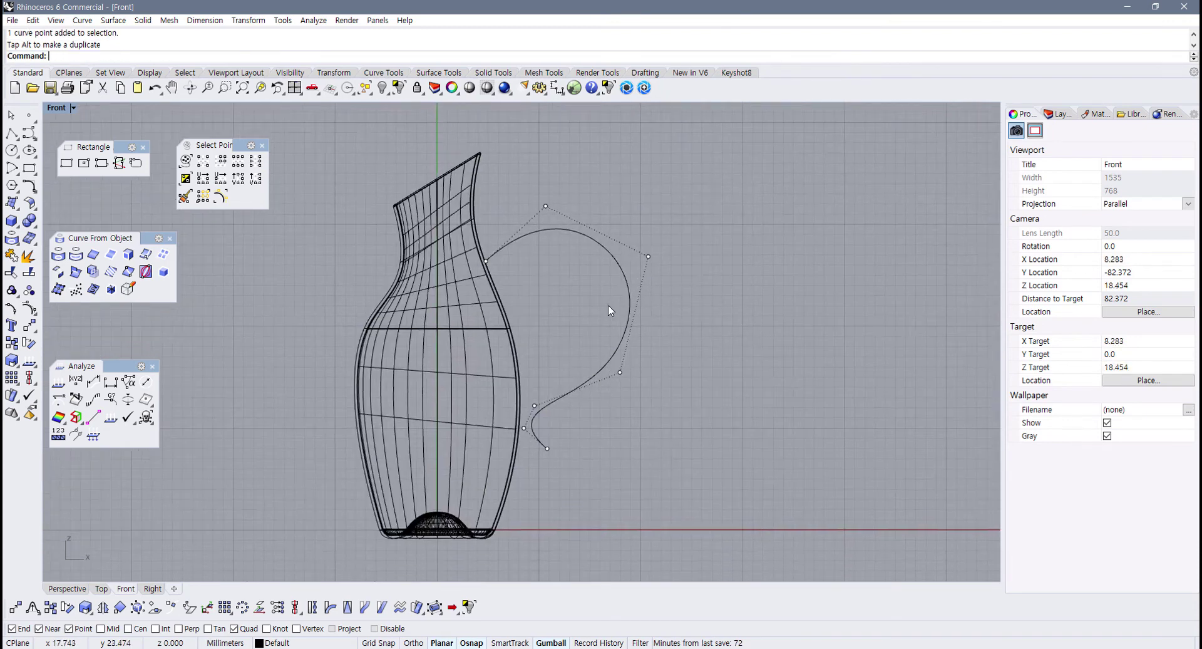
Step: Shift the handle curve's lower outer control point slightly inward and down, and turn off the control points
drag(629, 366, 636, 383)
drag(651, 341, 639, 347)
key(Escape)
scroll(622, 337, up, 2)
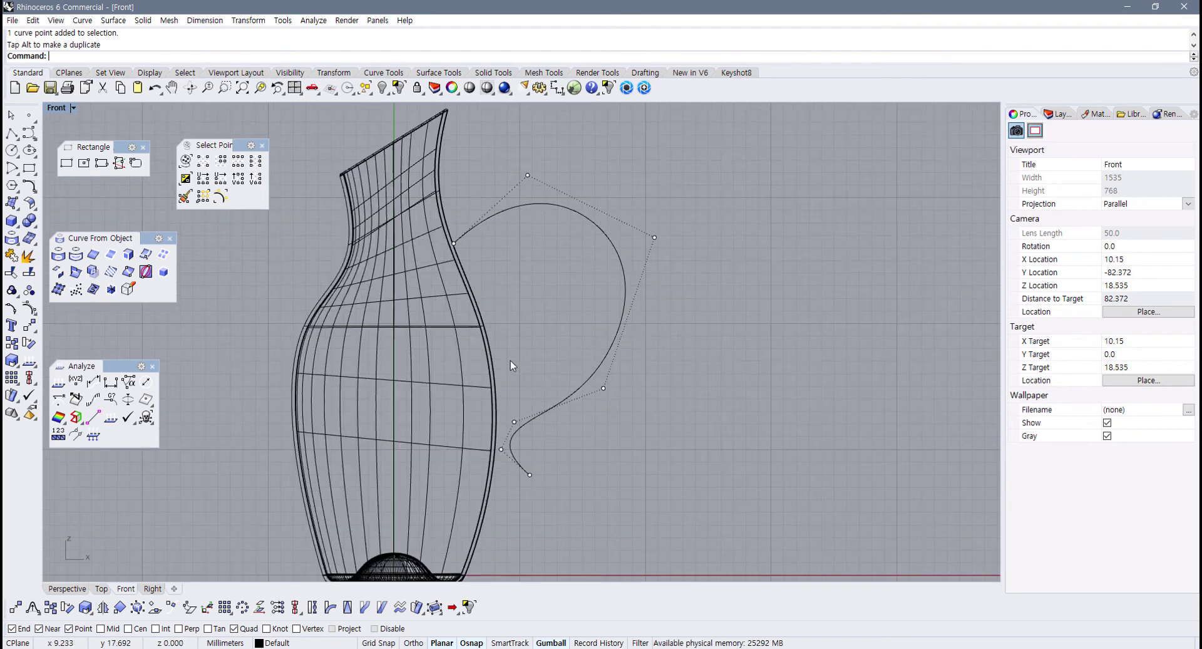
scroll(519, 418, up, 4)
right_drag(532, 442, 529, 376)
drag(517, 455, 575, 416)
click(661, 404)
scroll(649, 382, down, 4)
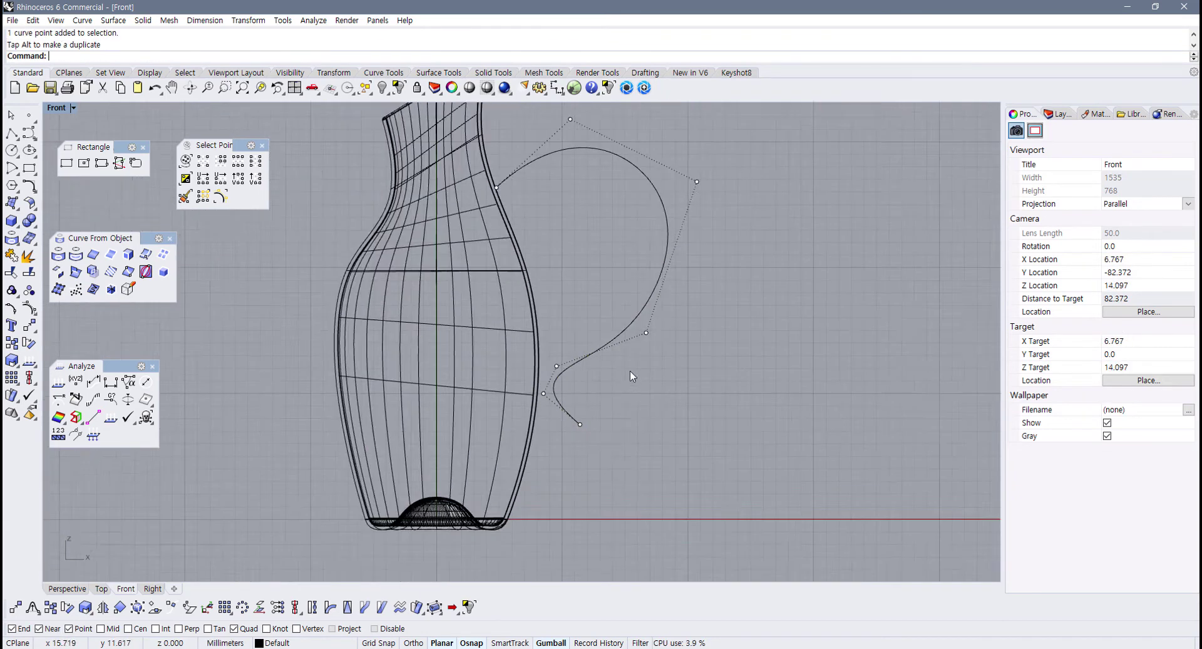
right_drag(629, 371, 577, 426)
key(Escape)
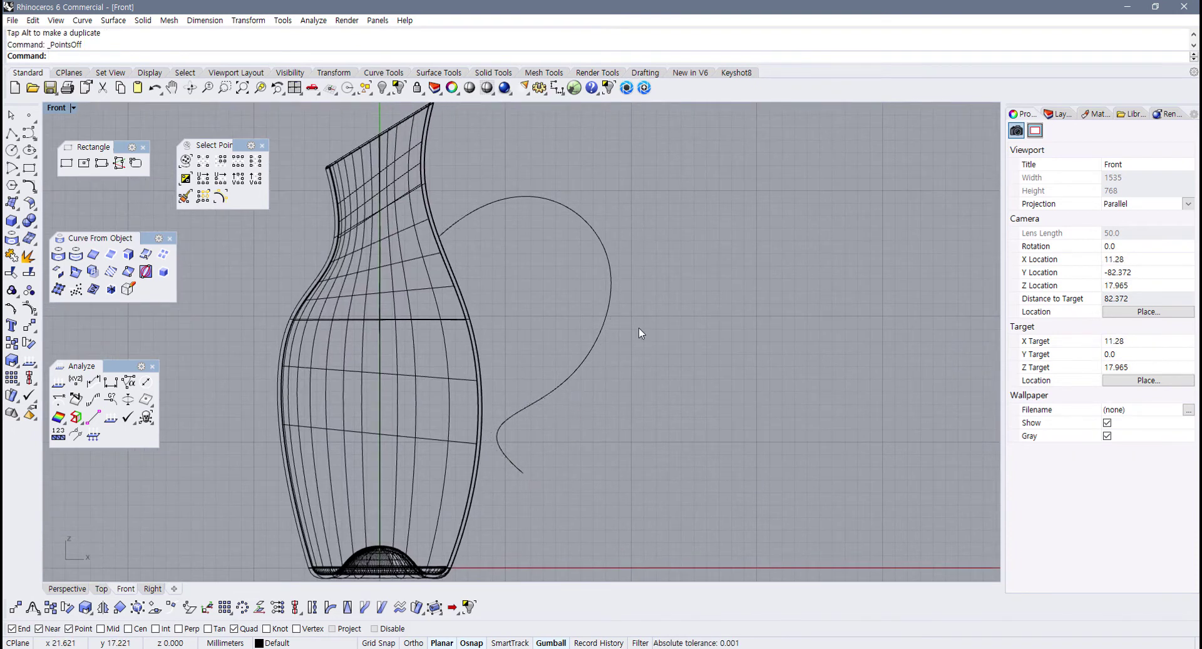
drag(650, 290, 576, 262)
click(501, 229)
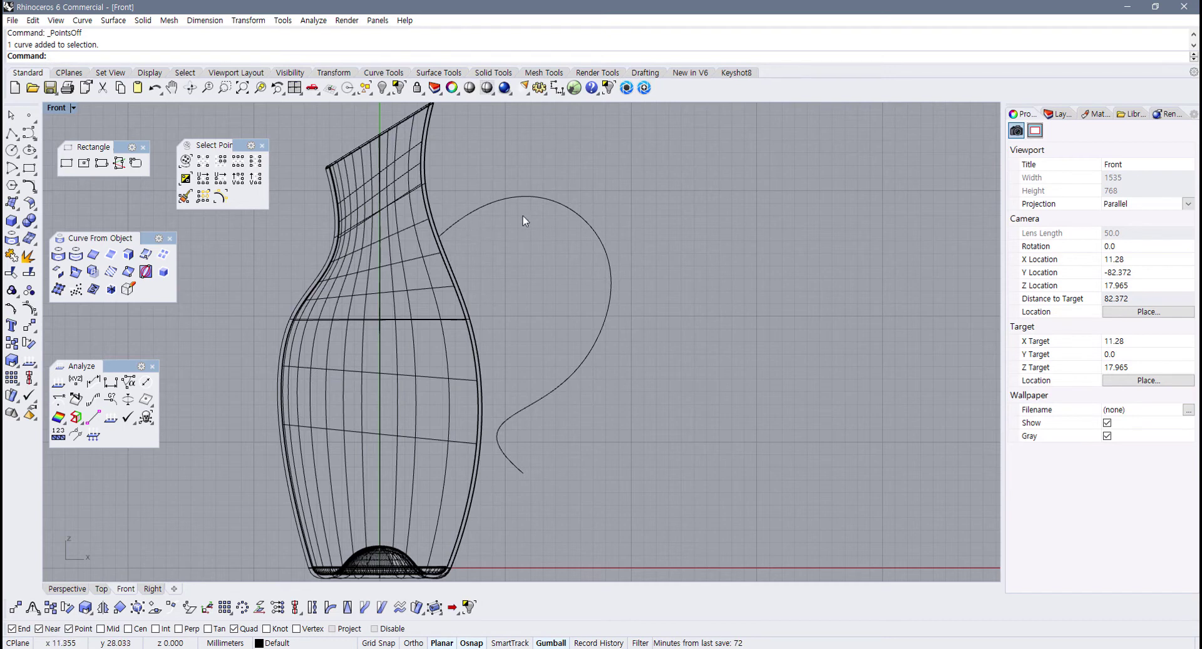
right_drag(534, 214, 540, 241)
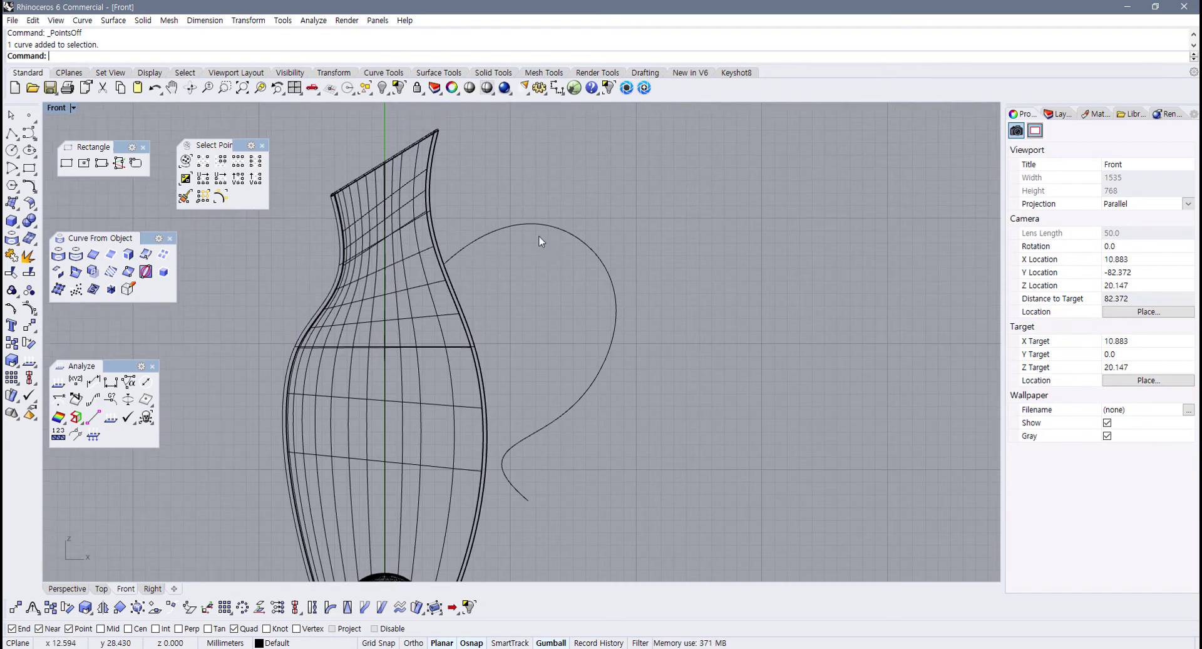
click(29, 133)
scroll(442, 258, up, 10)
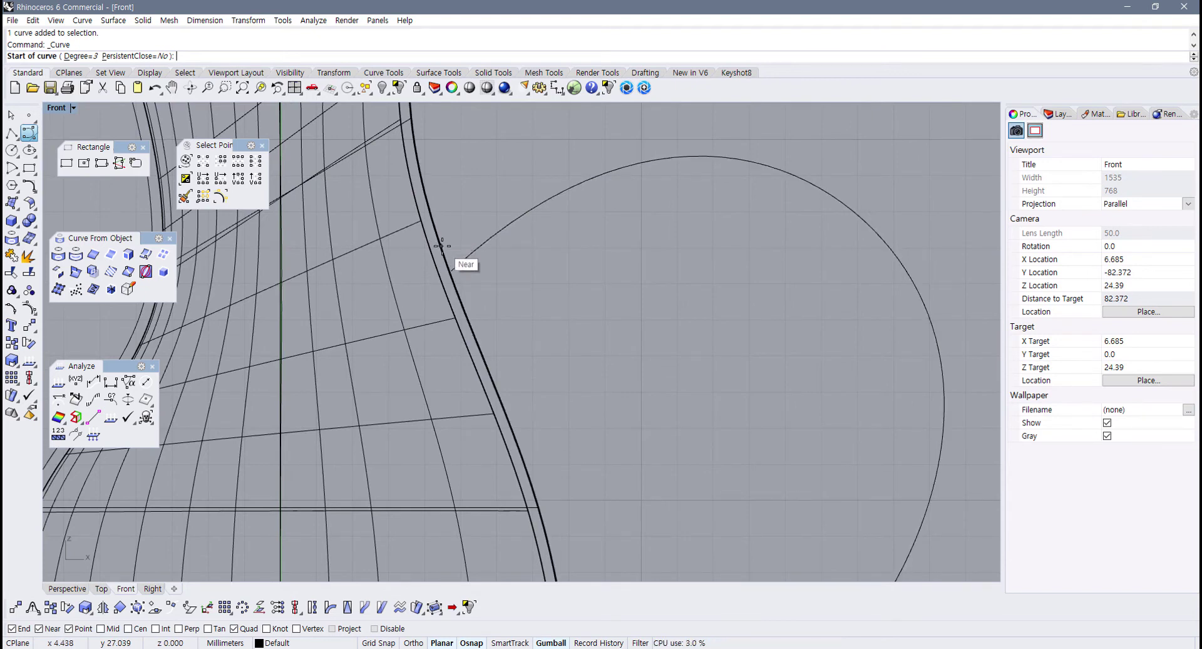
scroll(441, 246, up, 3)
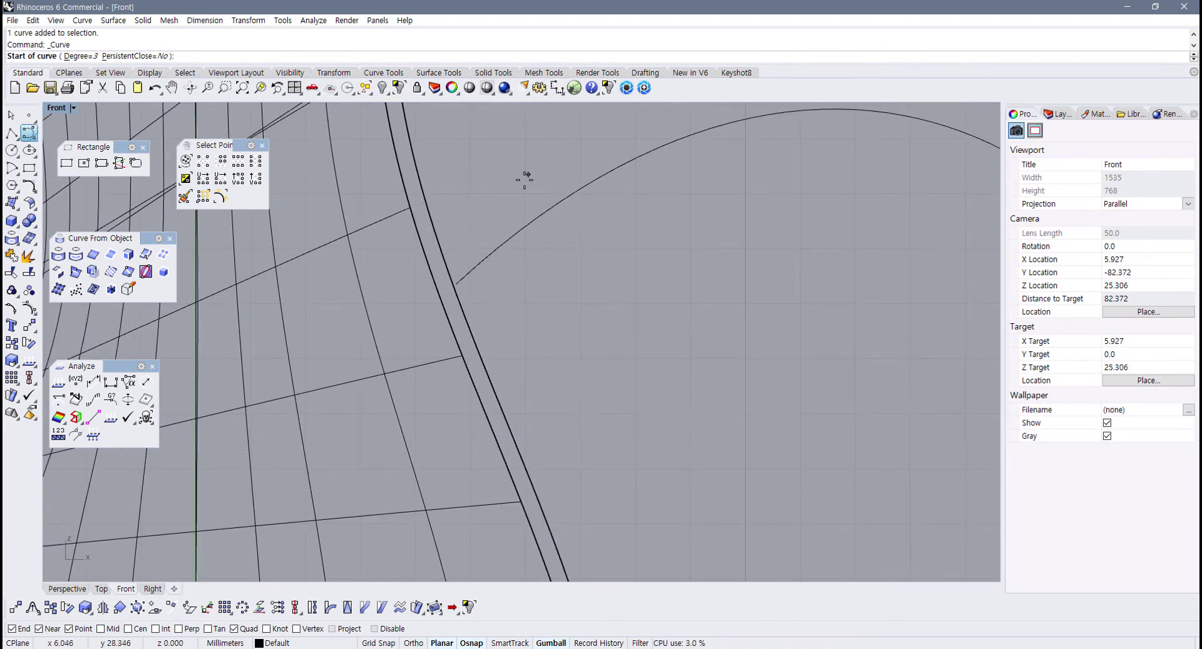
scroll(463, 210, down, 2)
scroll(449, 215, up, 2)
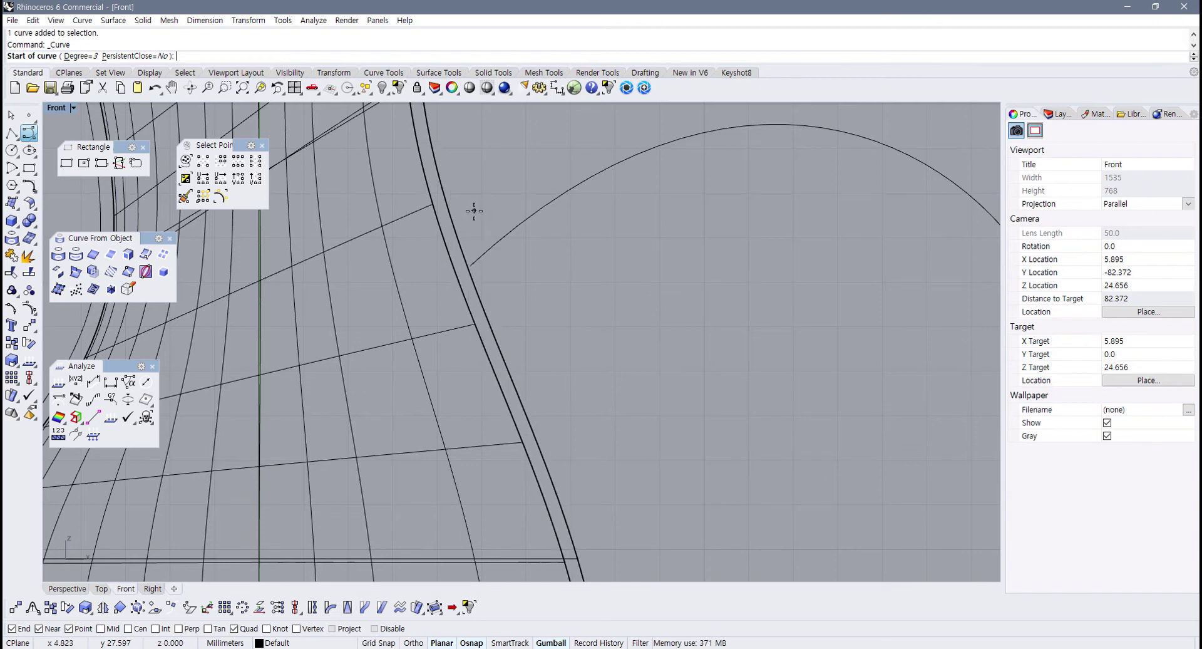
right_drag(474, 211, 438, 223)
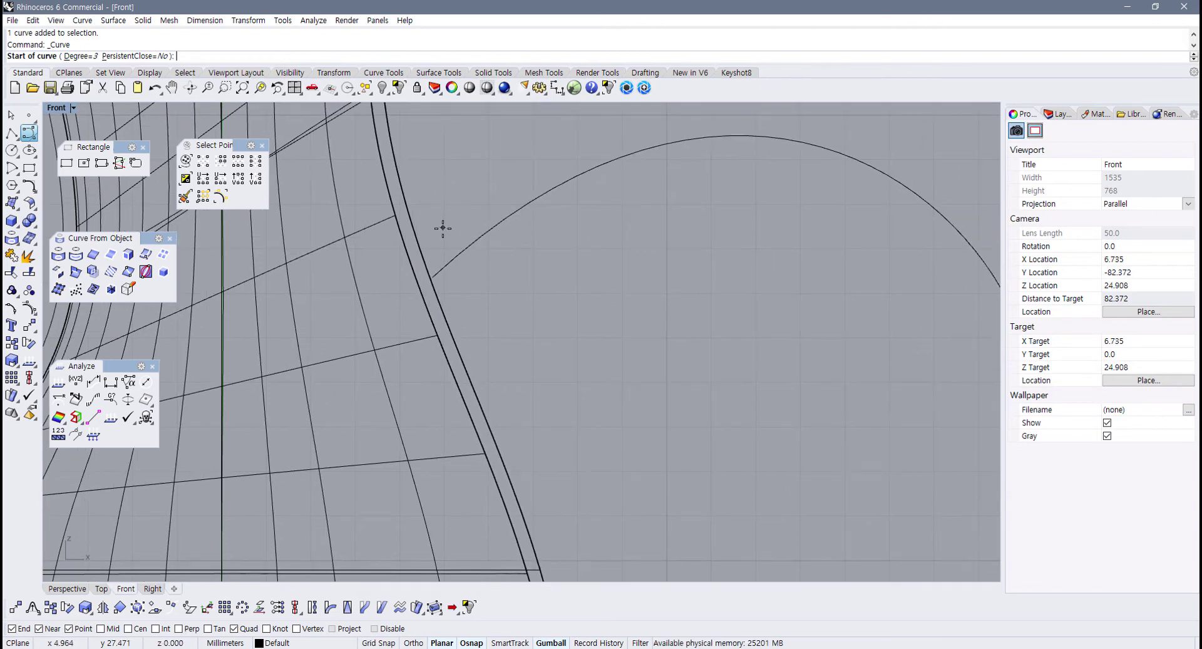
key(Escape)
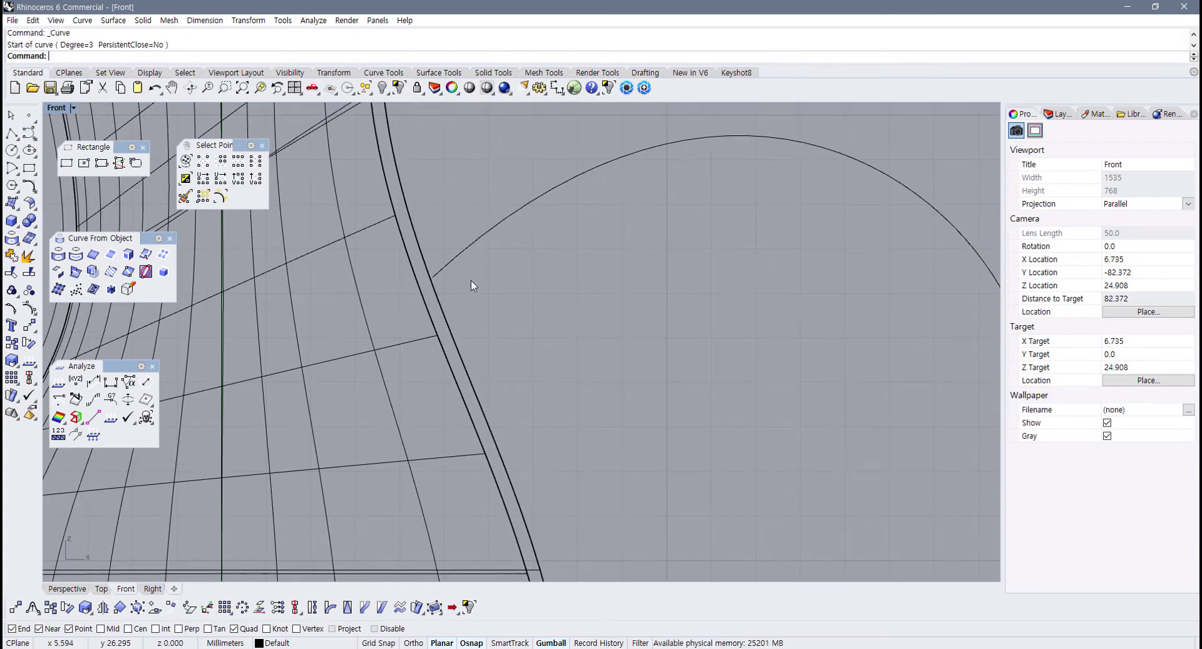
Step: Disable object snaps and start a degree 3 control-point curve at the vase's shoulder, arching above the handle curve with a small thumb notch
click(374, 629)
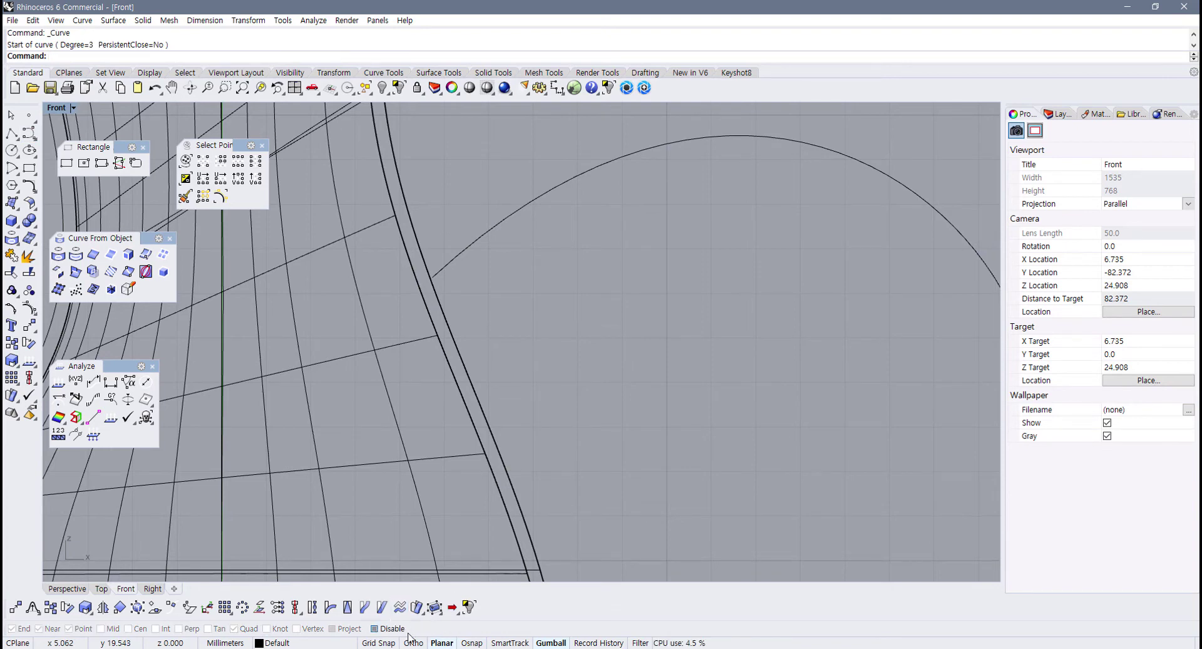
click(29, 133)
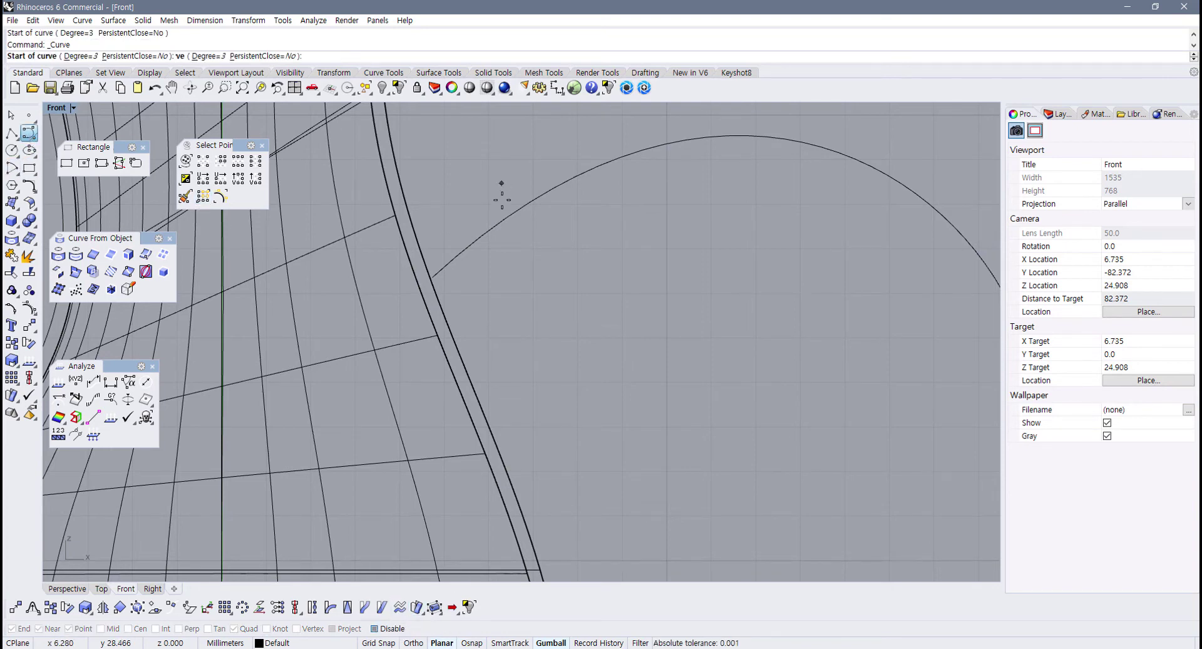
scroll(502, 193, up, 2)
scroll(388, 319, down, 2)
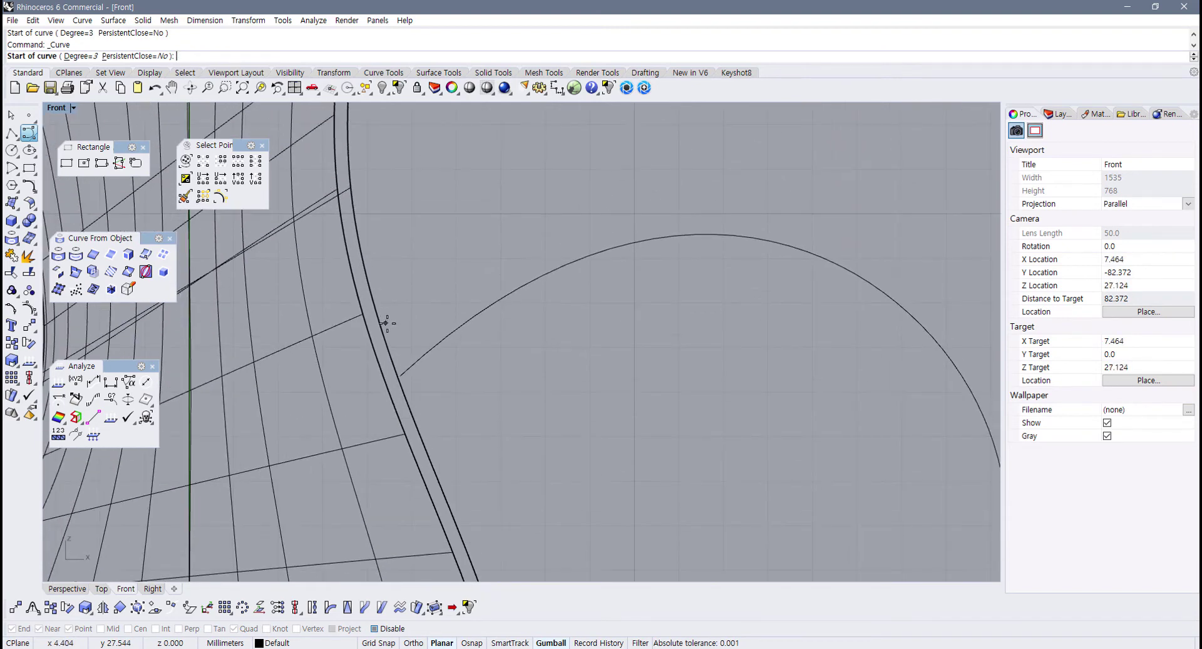
click(386, 322)
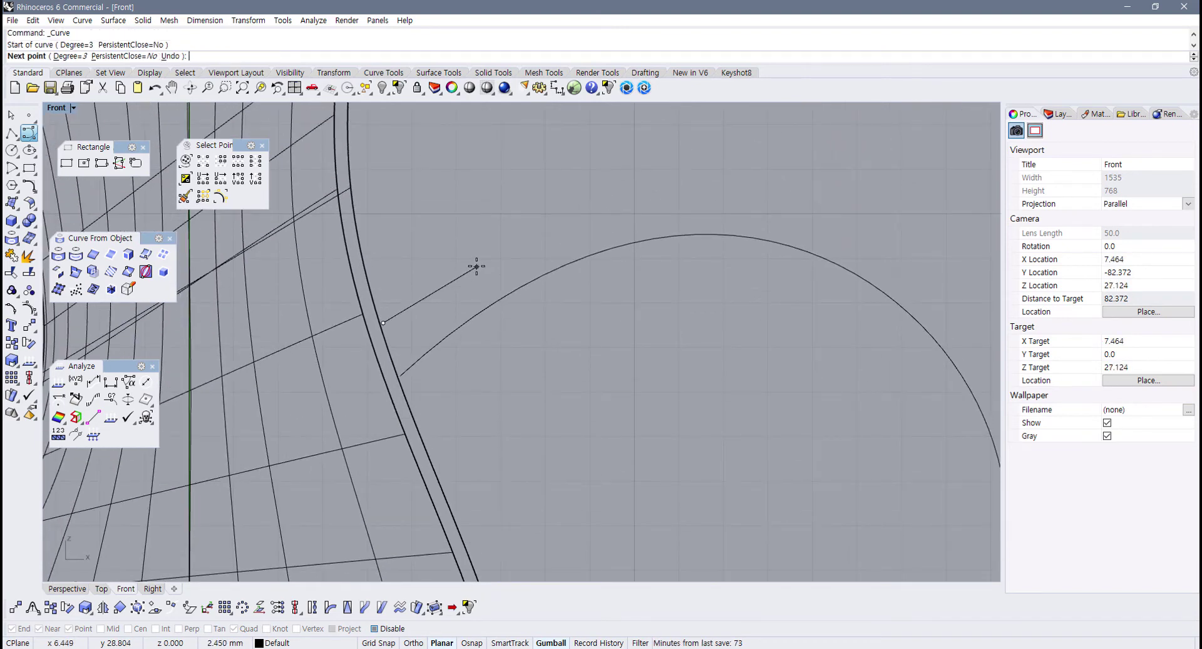
click(514, 241)
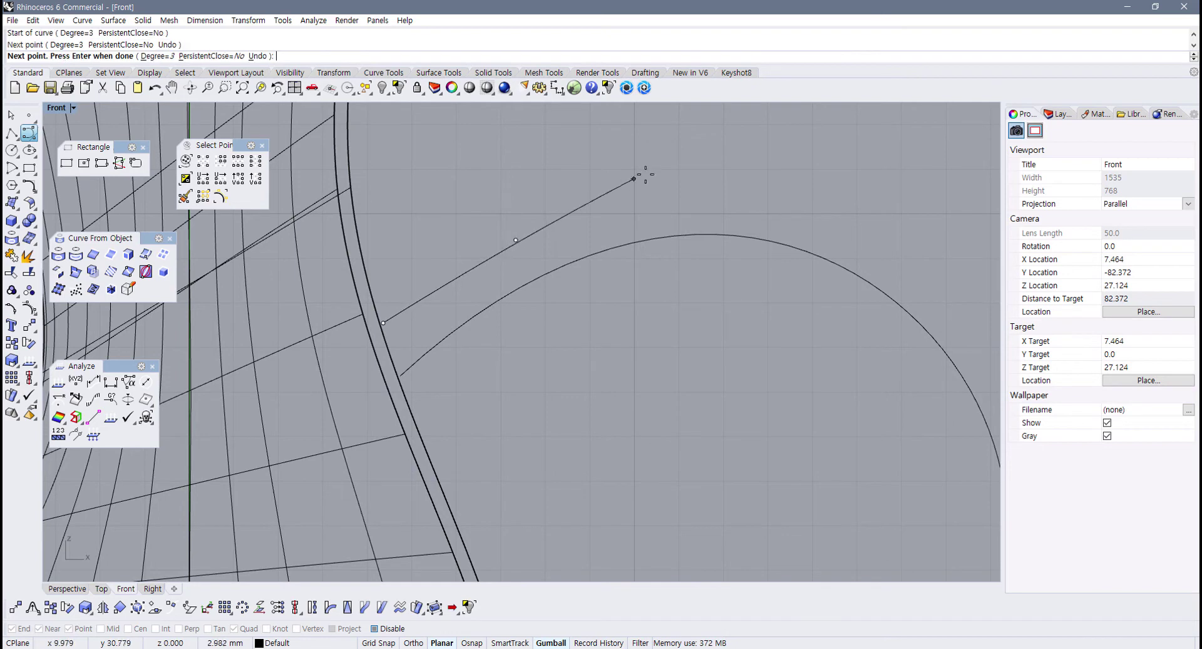
scroll(611, 201, down, 2)
click(579, 195)
click(700, 185)
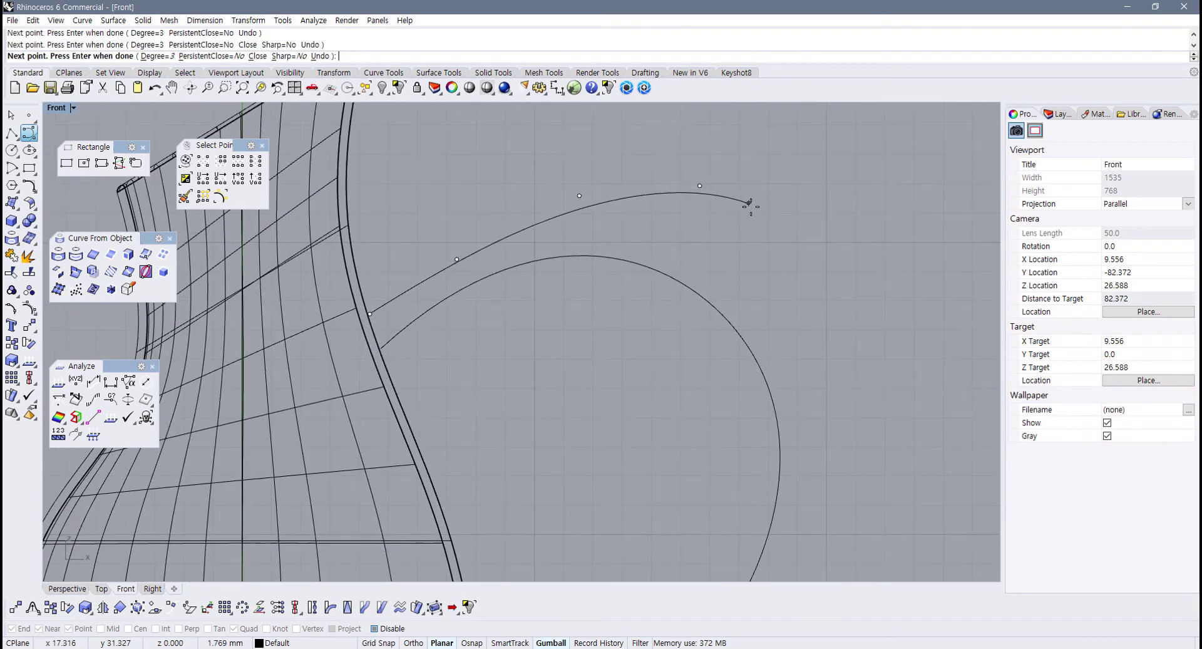
click(712, 251)
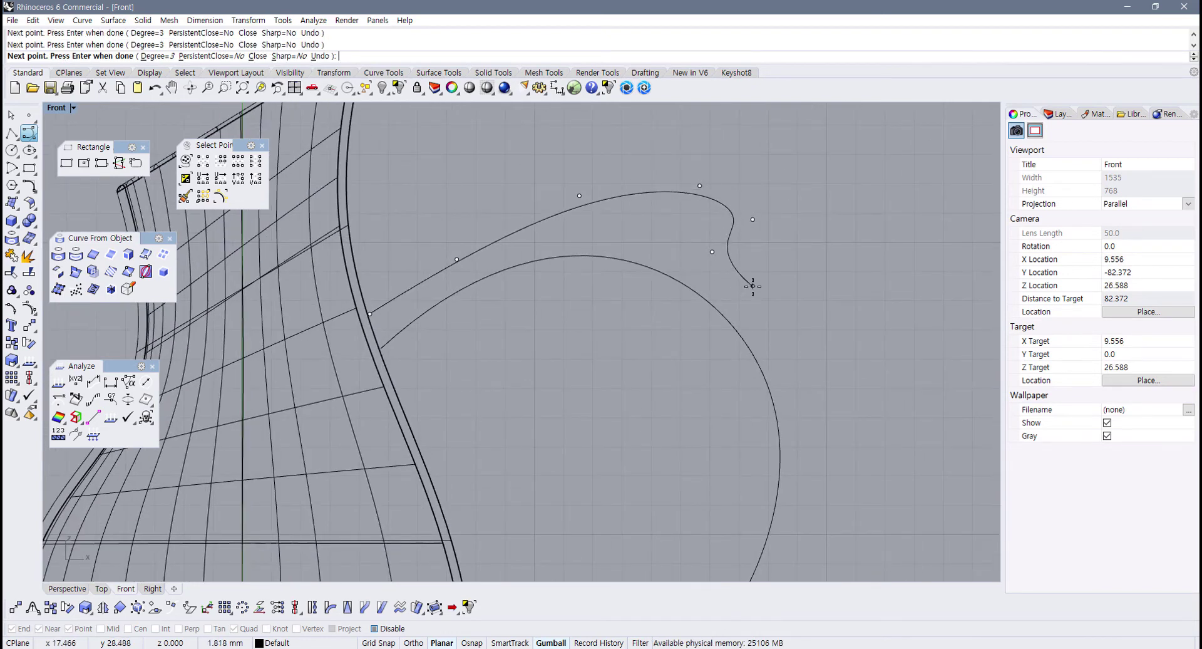
click(752, 286)
scroll(784, 333, down, 2)
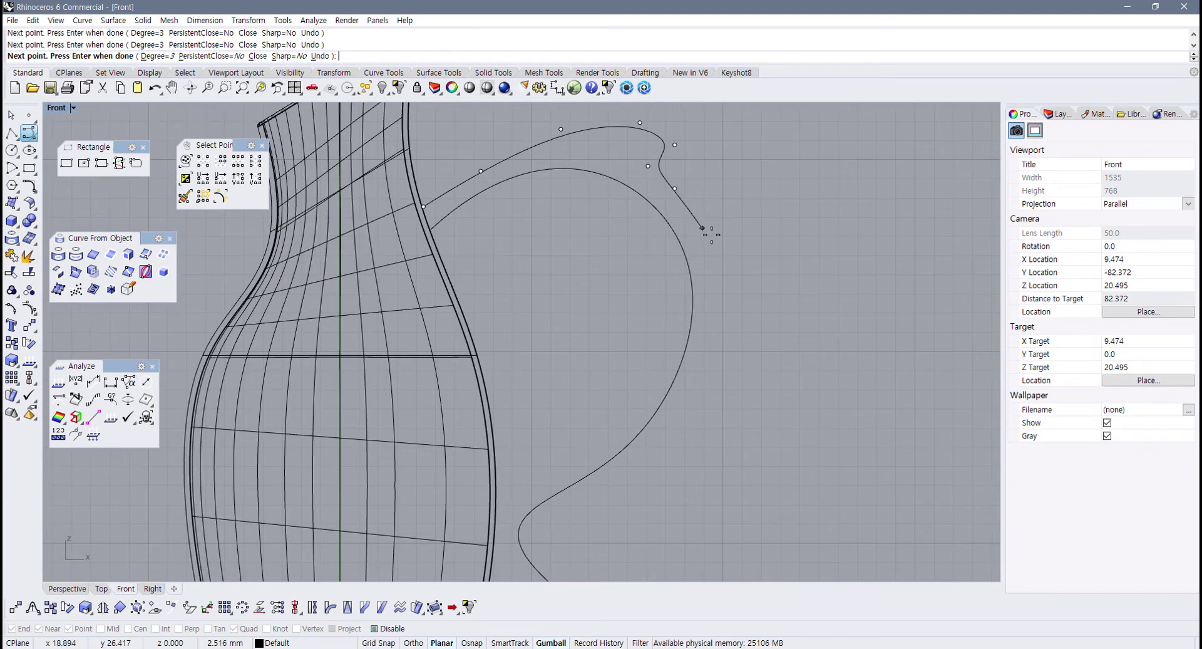
Step: Continue the outer curve down alongside the inner handle curve, follow its lower hook, and finish the curve
click(730, 264)
right_drag(724, 360, 700, 290)
click(687, 335)
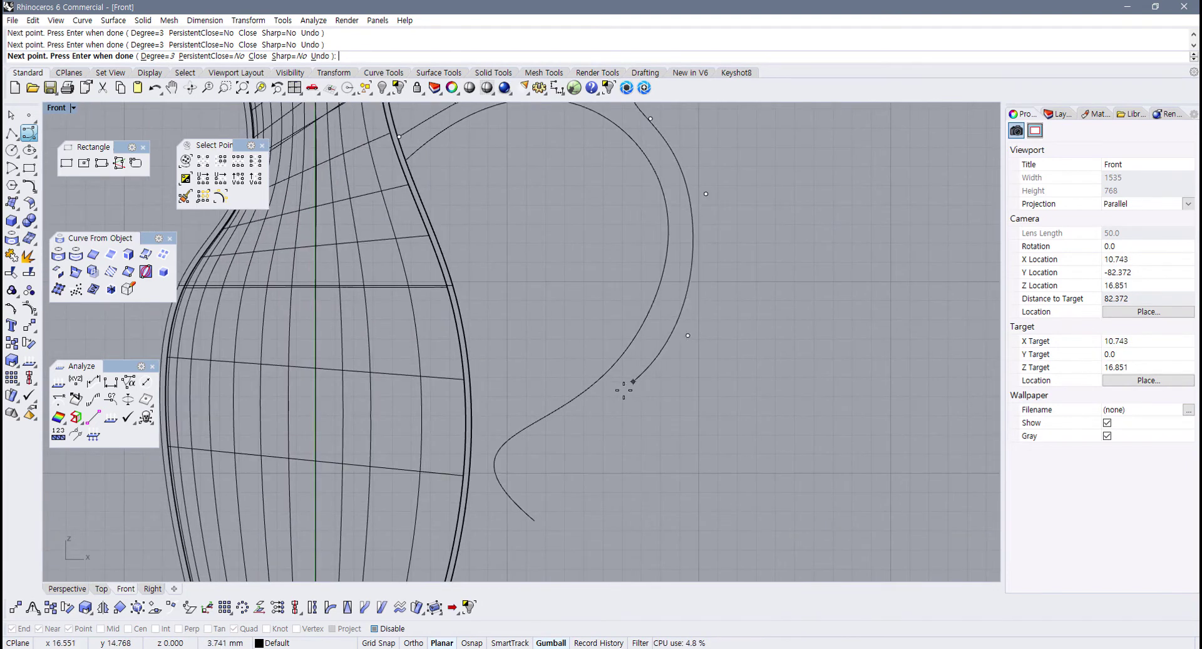
click(606, 418)
scroll(550, 421, up, 4)
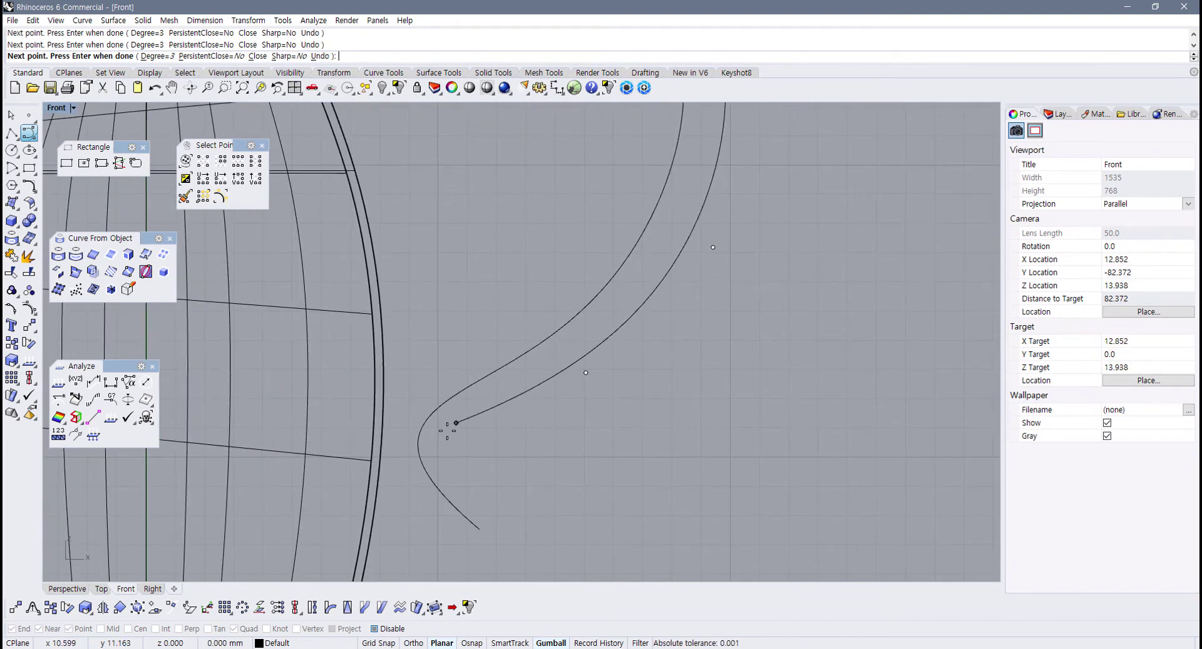
click(456, 422)
click(446, 448)
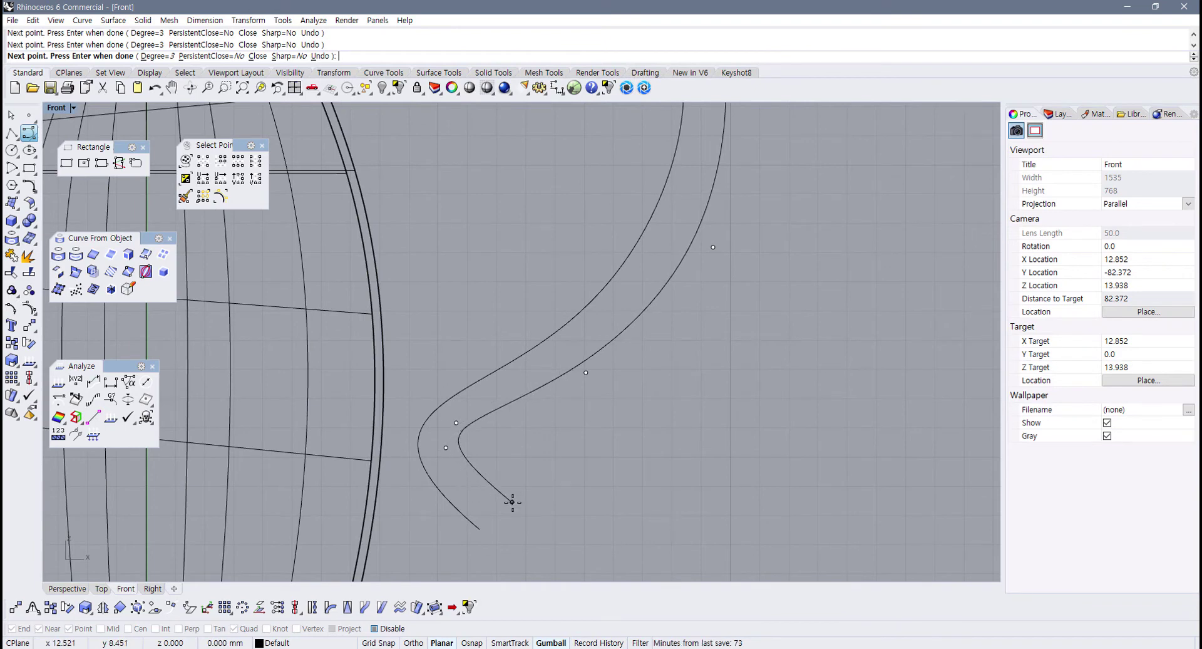
right_click(512, 502)
Step: Show the outer curve's control points and move the two points at its lower hook to round the bend
scroll(614, 441, down, 8)
right_drag(618, 436, 550, 467)
scroll(563, 454, up, 4)
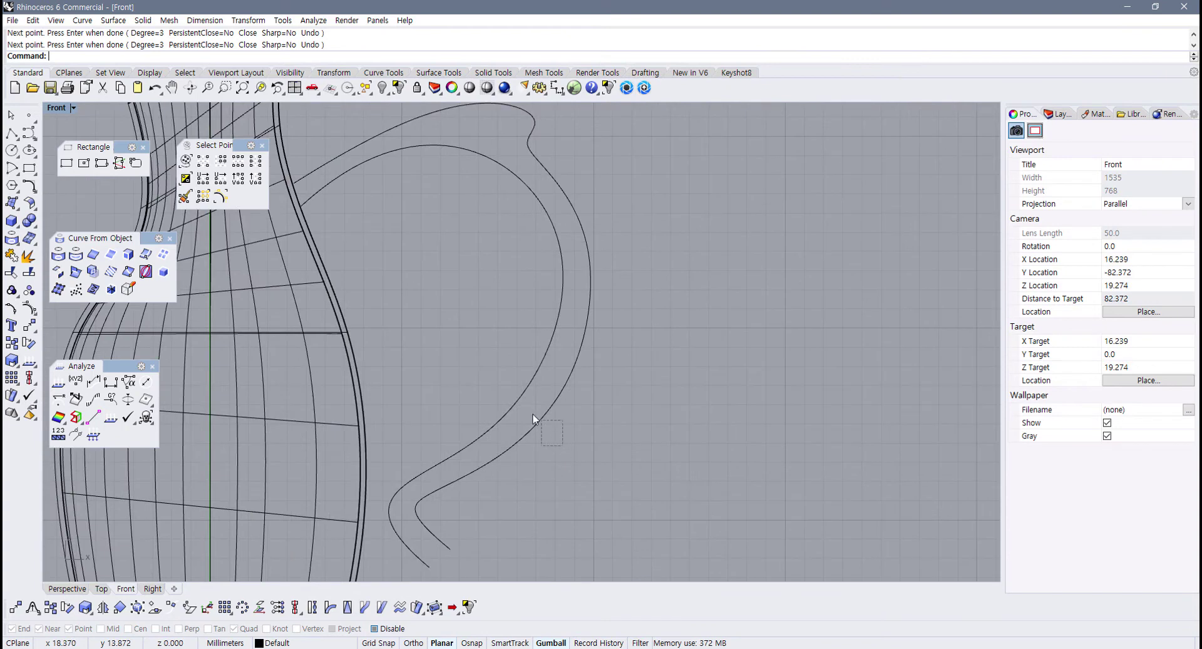
drag(534, 418, 536, 420)
key(F10)
right_drag(484, 500, 479, 454)
scroll(448, 460, up, 4)
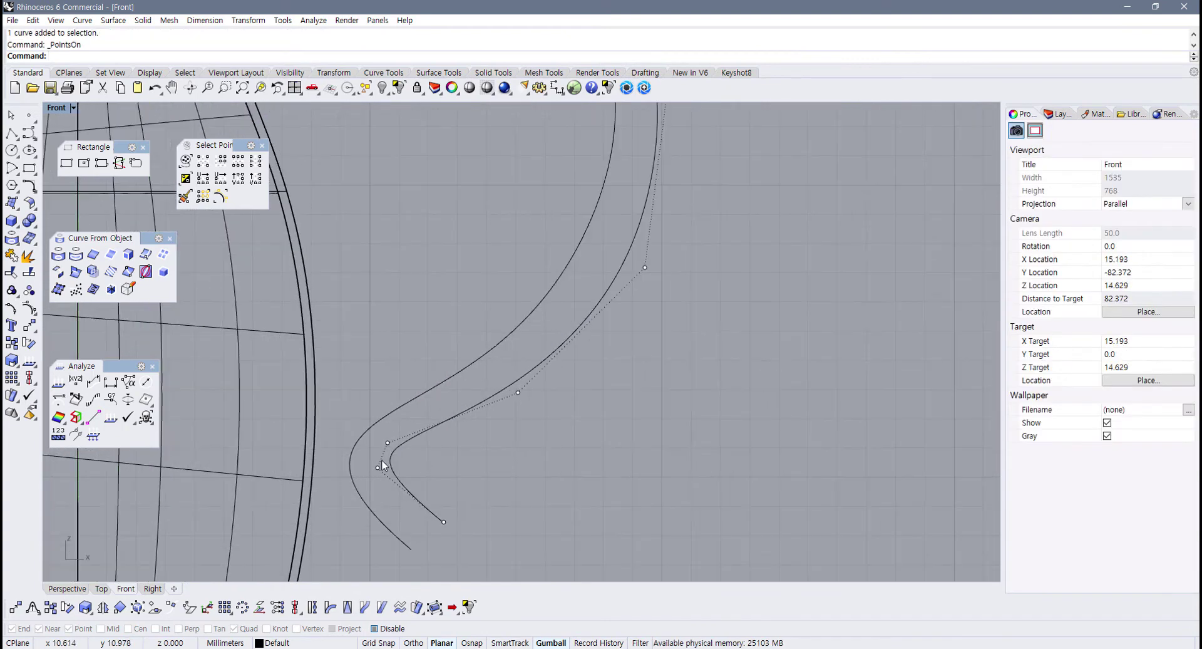
drag(378, 467, 385, 488)
click(407, 440)
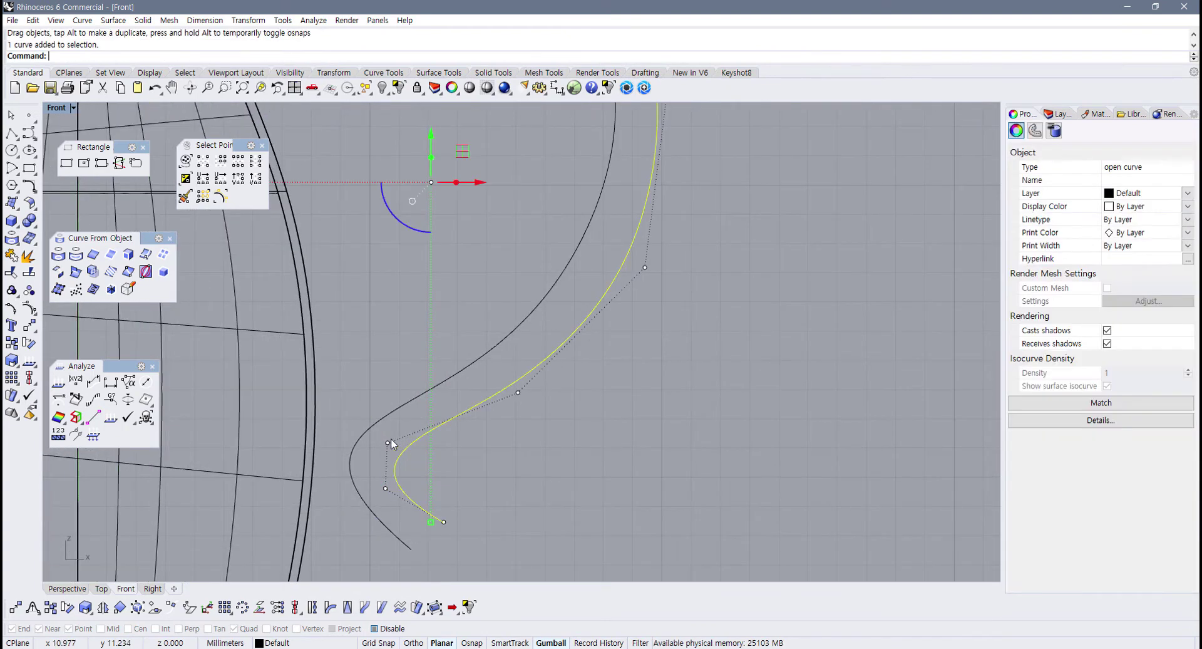
scroll(401, 439, up, 2)
drag(370, 435, 411, 475)
drag(415, 419, 407, 421)
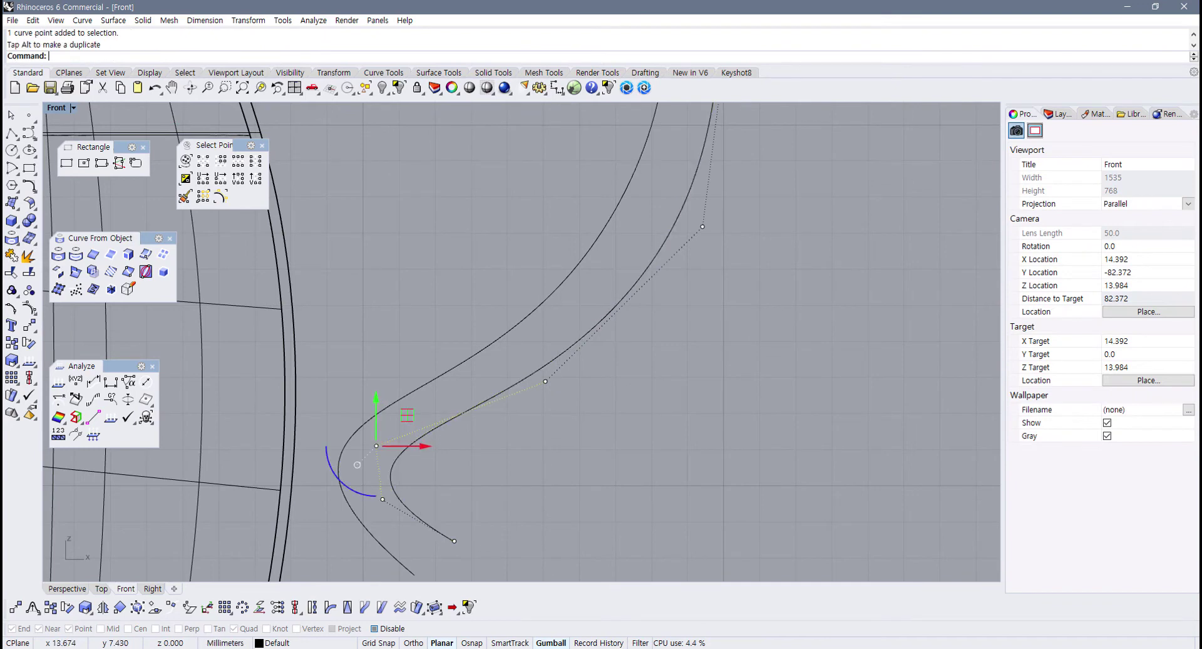
Step: Turn off the Gumball and adjust the outer curve's two control points above the lower hook
click(556, 643)
scroll(550, 482, down, 2)
right_drag(537, 421, 543, 470)
drag(526, 424, 599, 487)
drag(541, 442, 540, 441)
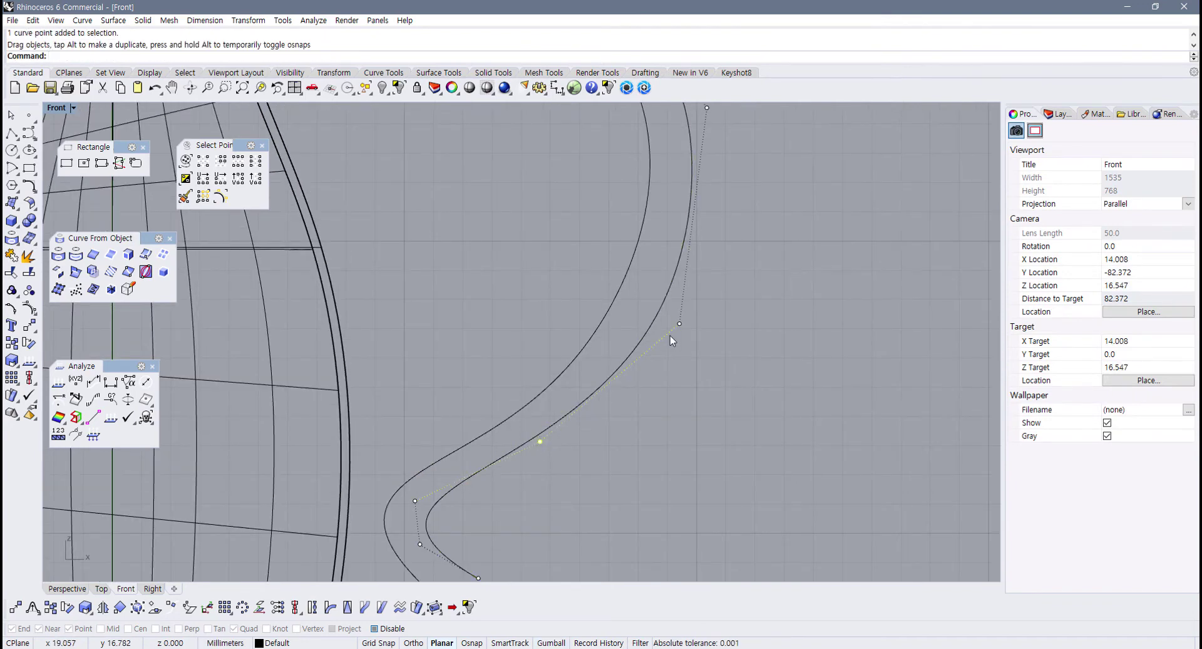
drag(679, 323, 674, 307)
Step: Smooth the outer curve below the thumb notch by moving its outermost side point and the two points at the notch
scroll(678, 313, down, 4)
right_drag(678, 313, 655, 366)
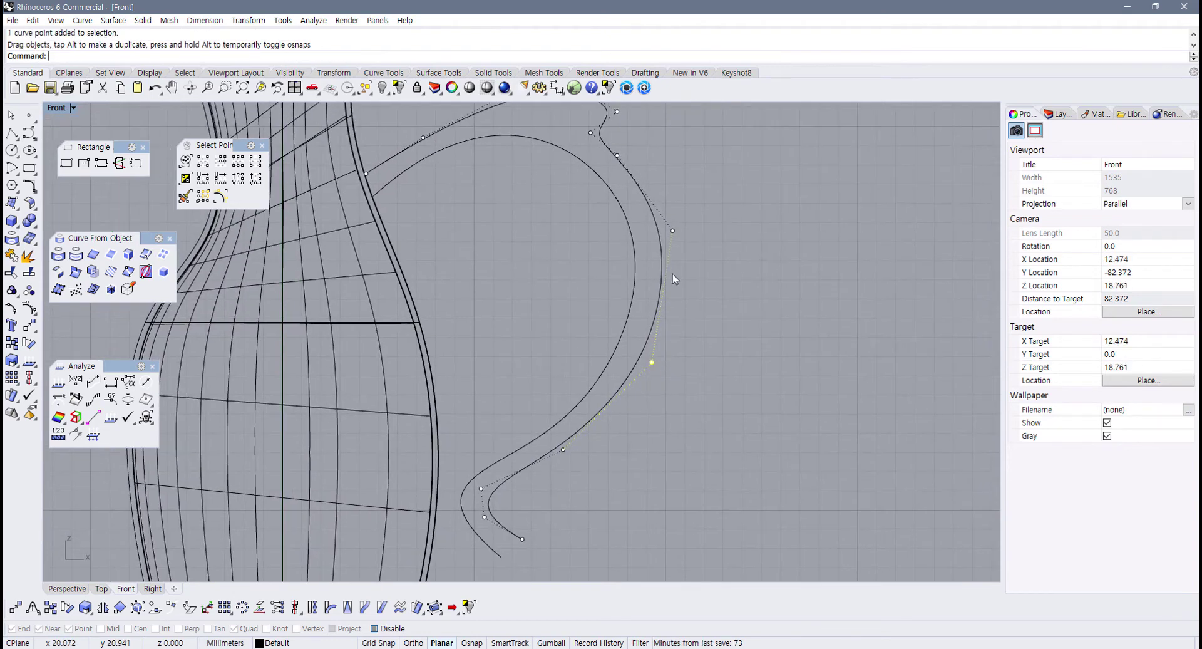
drag(673, 231, 678, 226)
right_drag(629, 202, 632, 304)
drag(620, 256, 628, 254)
right_drag(602, 236, 614, 290)
scroll(614, 287, up, 4)
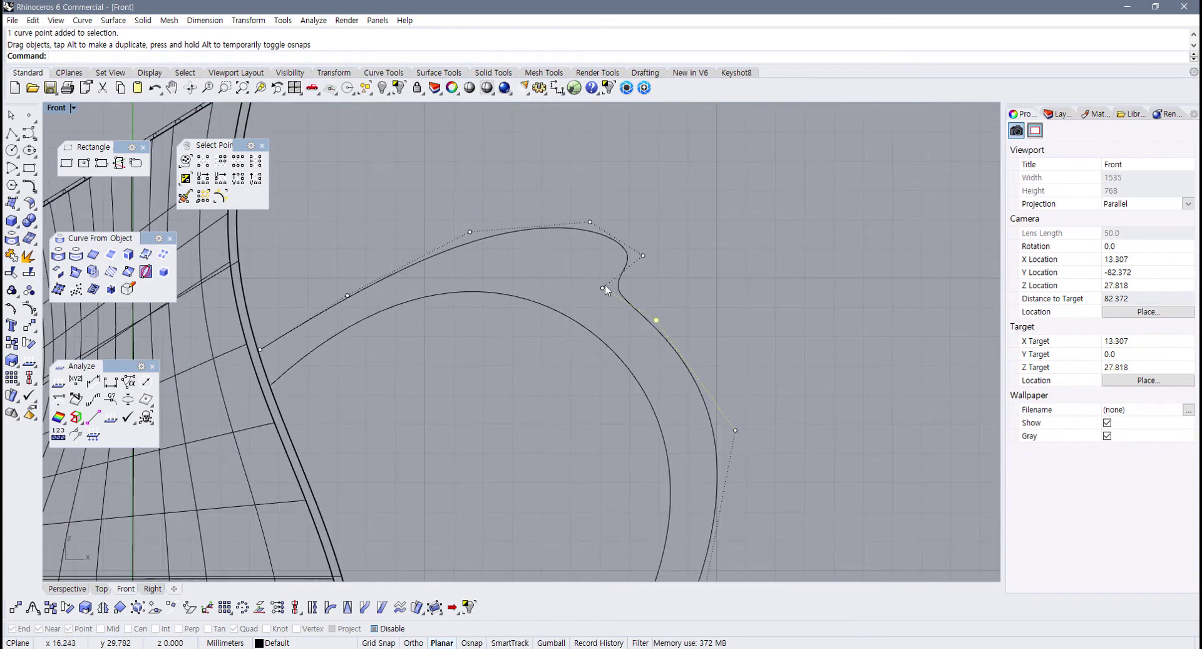
mouse_move(602, 288)
mouse_down()
mouse_move(616, 288)
mouse_move(603, 279)
mouse_up()
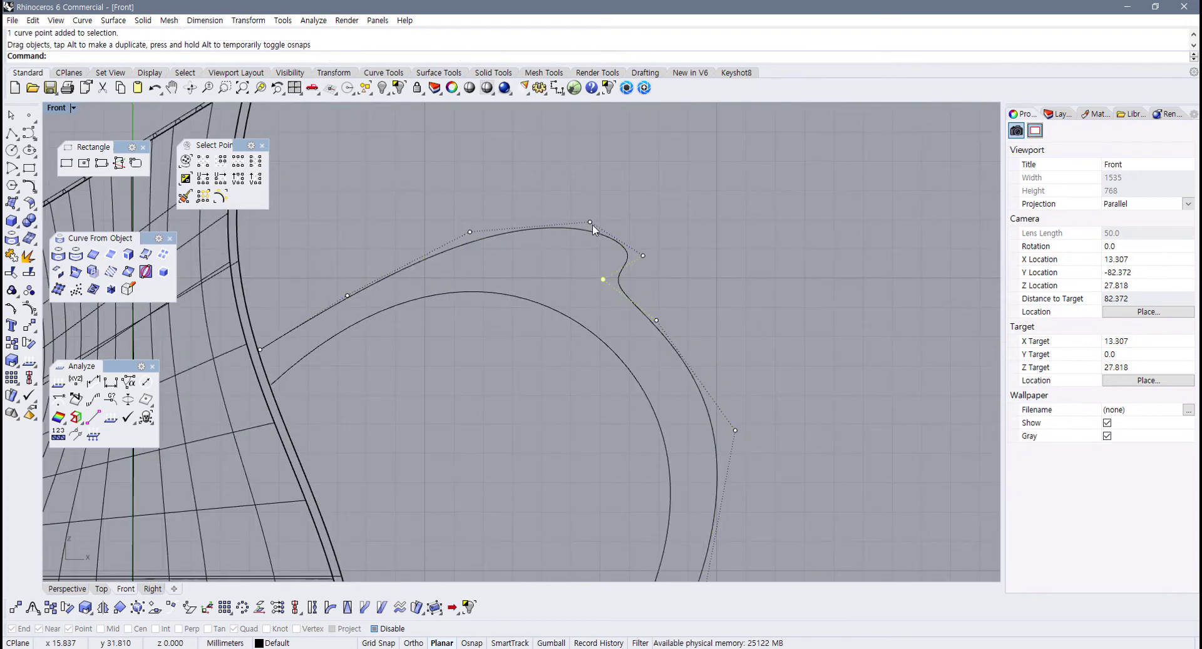
Step: Reshape the outer curve's upper arch by moving its crest and arch points and raising its start point along the vase's edge
drag(591, 222, 601, 216)
right_drag(408, 284, 464, 285)
scroll(414, 302, up, 2)
drag(400, 295, 385, 281)
right_drag(338, 347, 372, 359)
drag(327, 374, 320, 360)
click(419, 292)
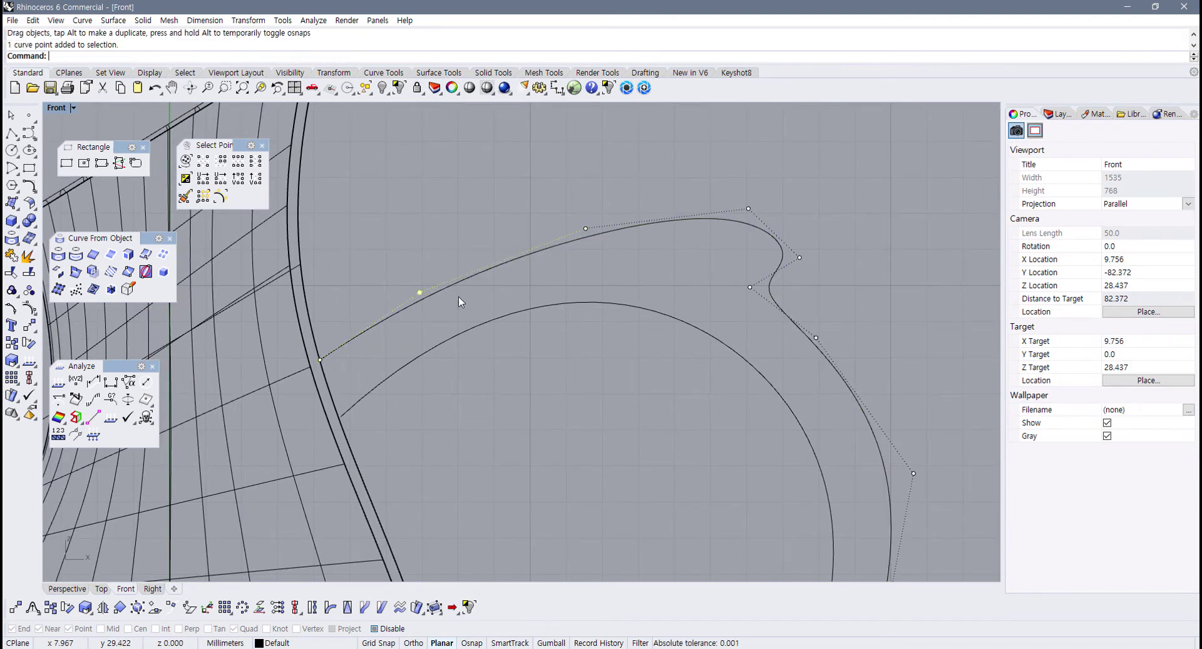
drag(425, 294, 416, 280)
scroll(419, 362, up, 2)
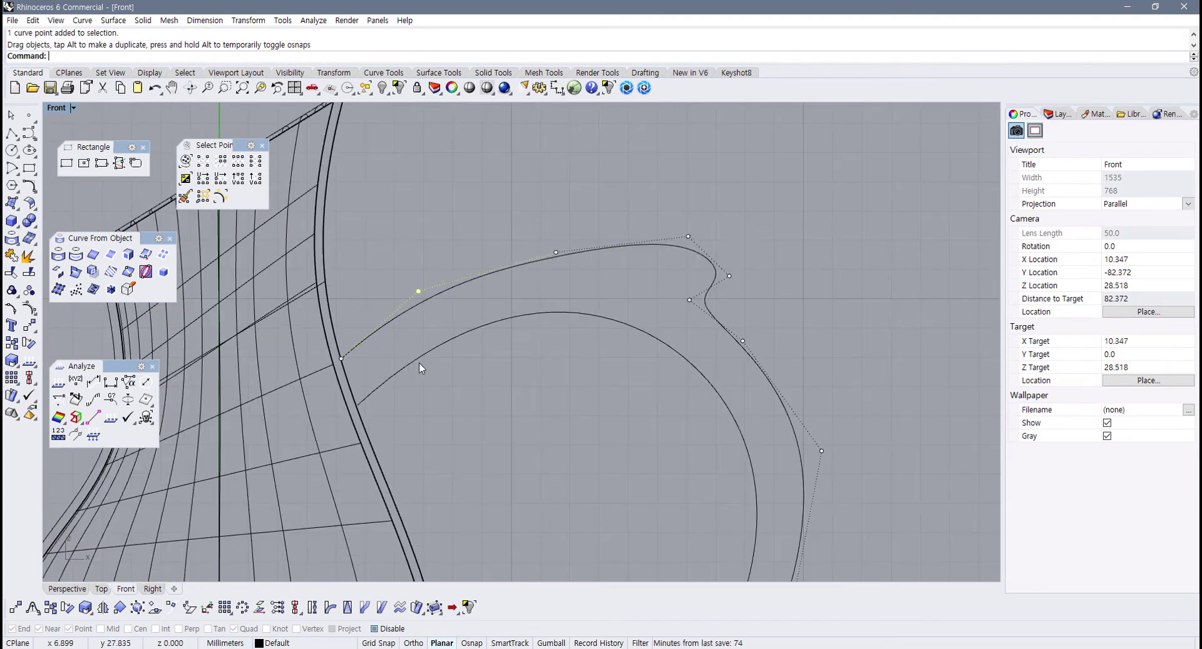
Step: Show the inner handle curve's control points and move its upper arch point slightly up and outward
scroll(501, 402, down, 8)
right_drag(528, 415, 503, 338)
click(589, 275)
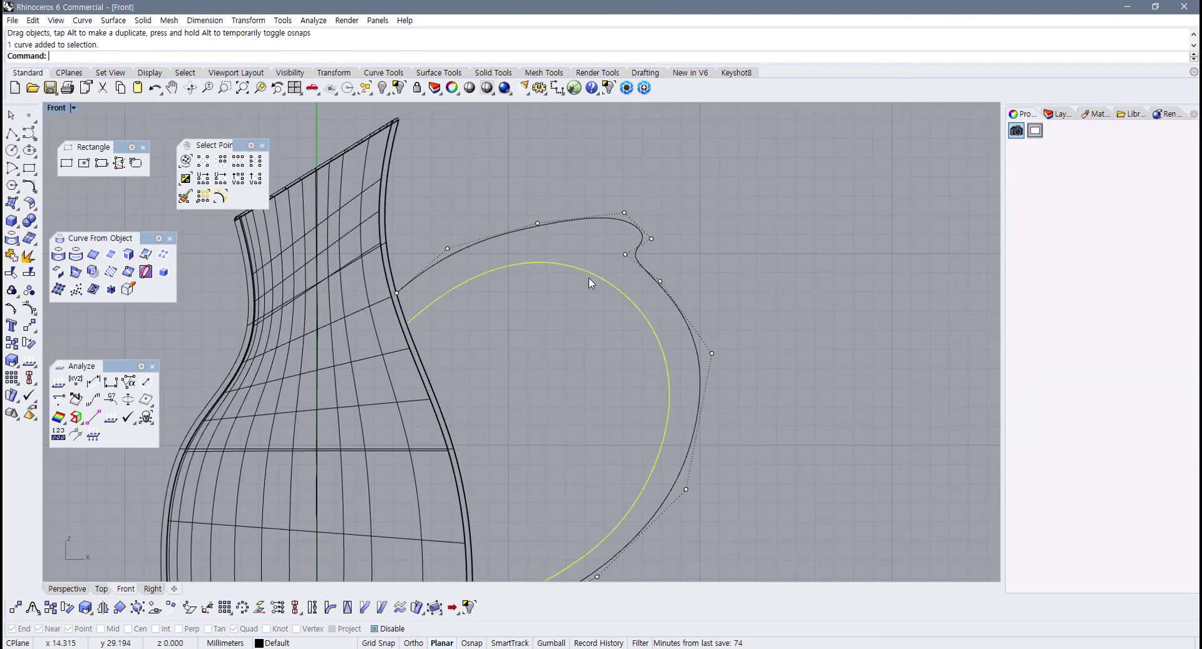
key(F10)
drag(521, 220, 529, 210)
scroll(535, 269, down, 5)
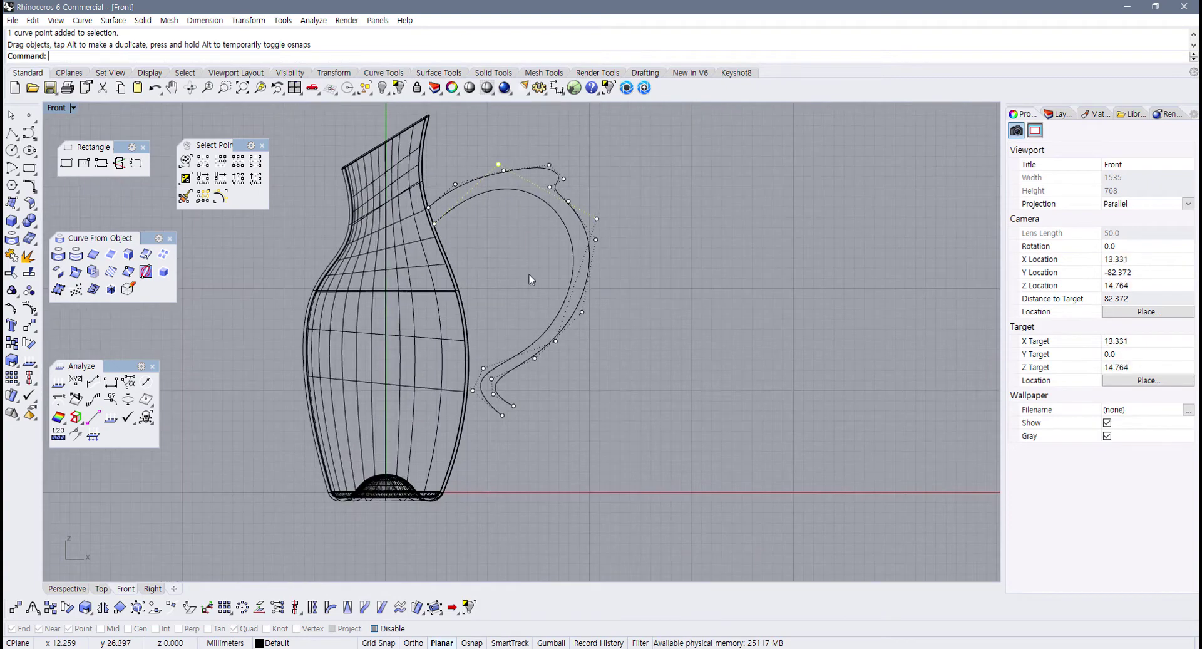
Step: Slide the inner curve's start point down the vase's edge, and lower its outer side point and upper arch point slightly
scroll(529, 277, up, 2)
scroll(532, 364, up, 6)
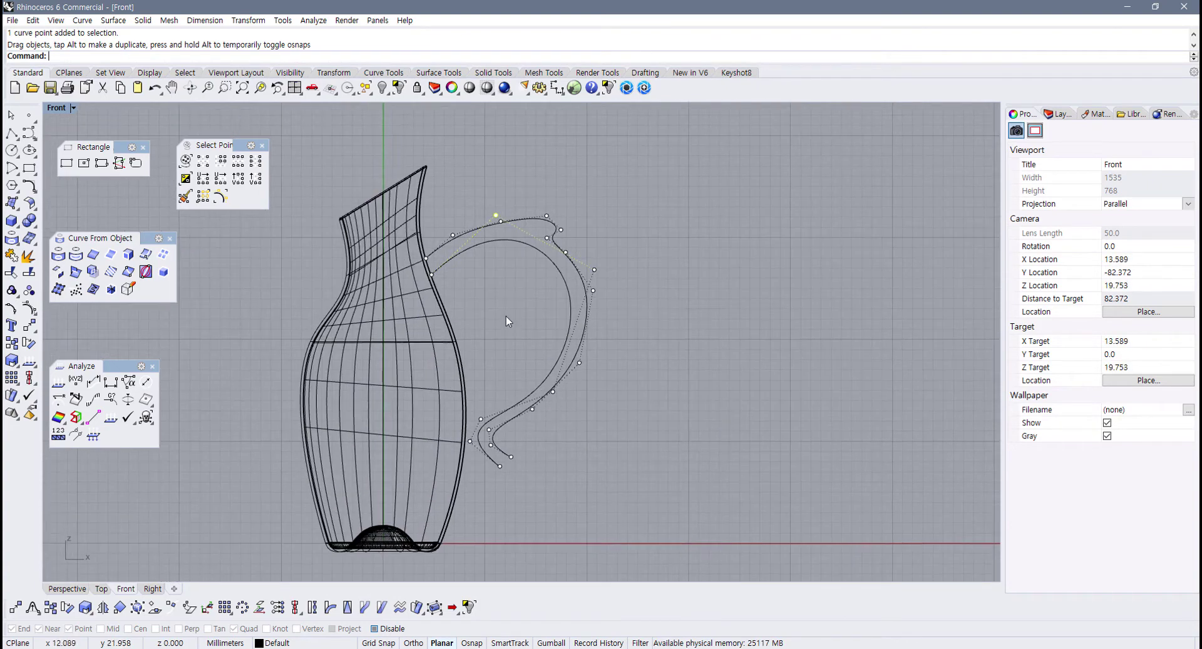
drag(411, 321, 415, 338)
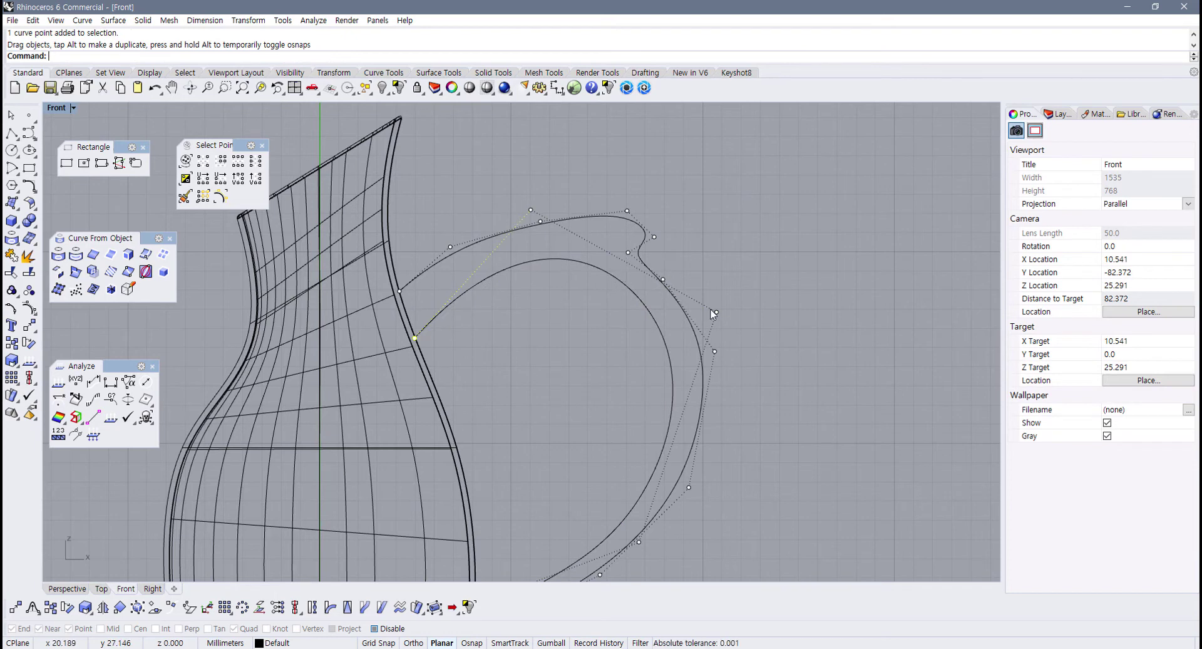
drag(716, 312, 708, 332)
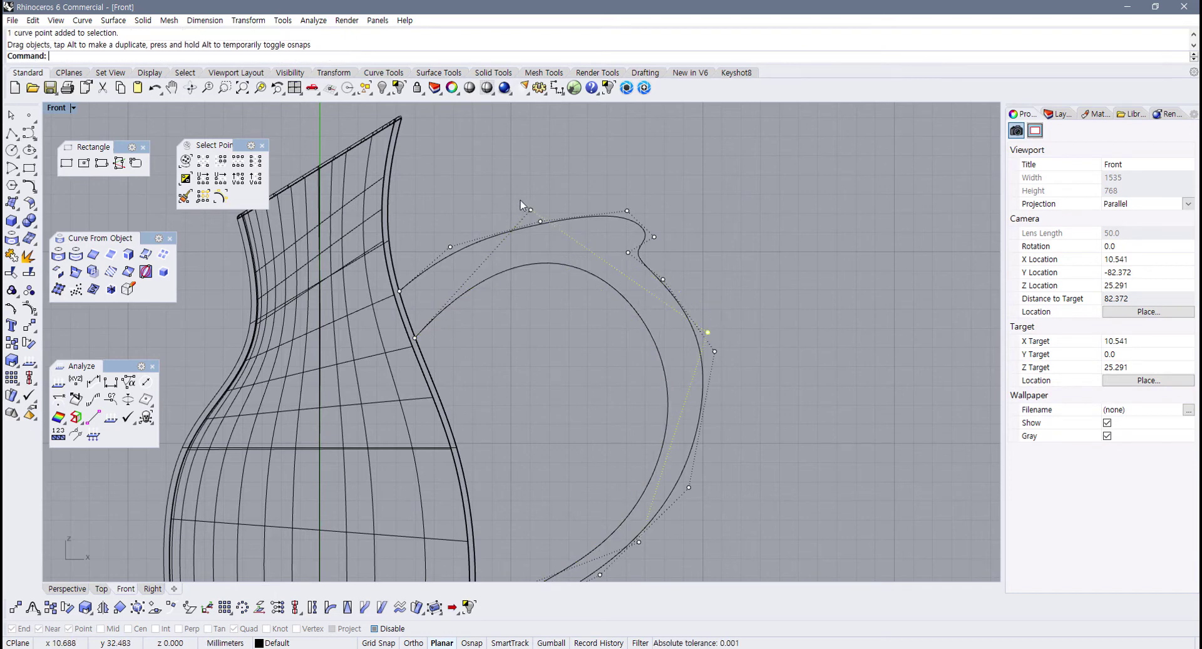
drag(529, 209, 530, 216)
Step: Move the inner curve's control point above the lower hook up and slightly toward the vase
right_drag(602, 335, 555, 200)
scroll(526, 410, up, 2)
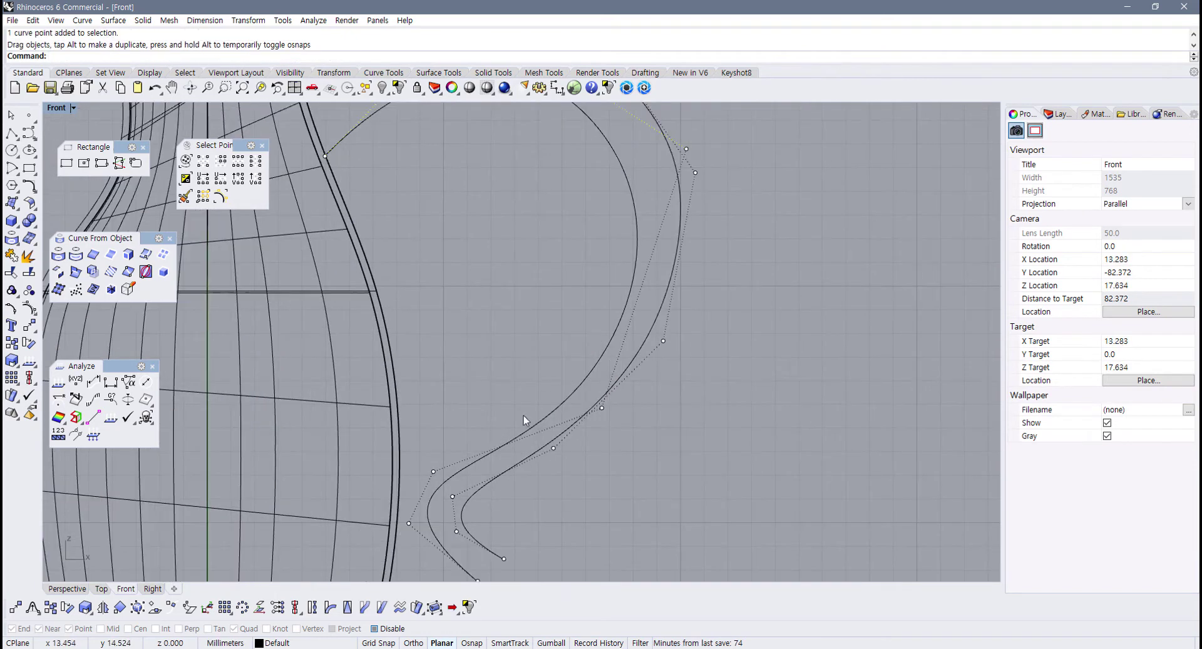
right_drag(523, 415, 523, 357)
click(434, 416)
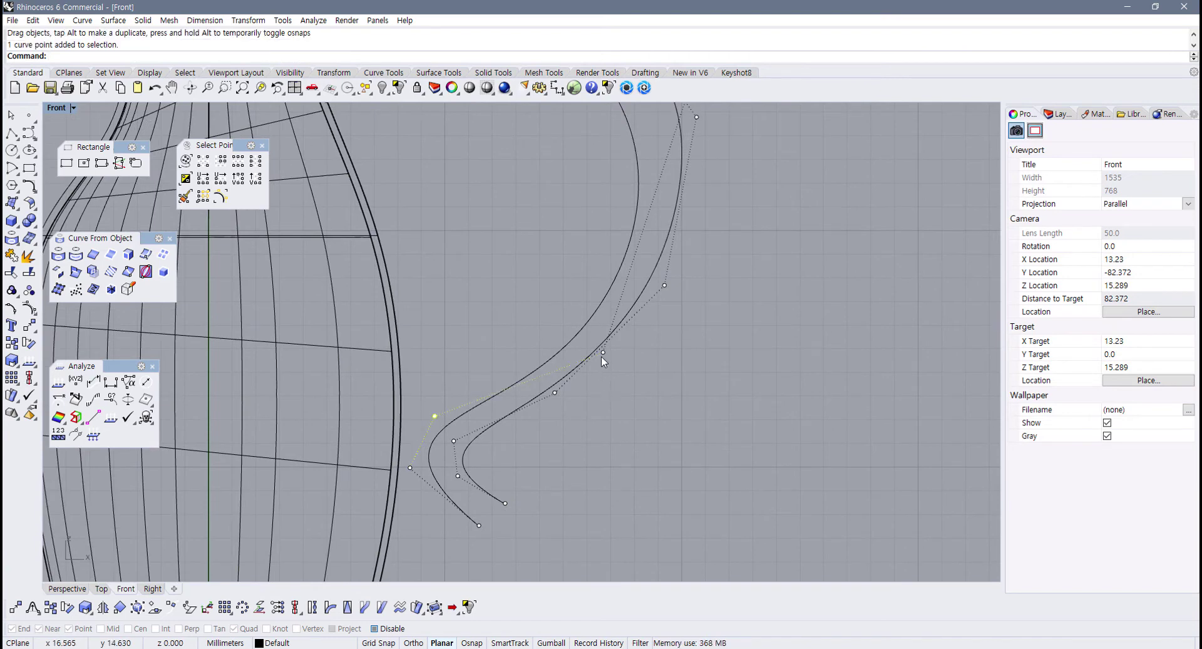
drag(602, 353, 592, 329)
click(629, 380)
scroll(626, 383, down, 6)
right_drag(595, 416, 573, 437)
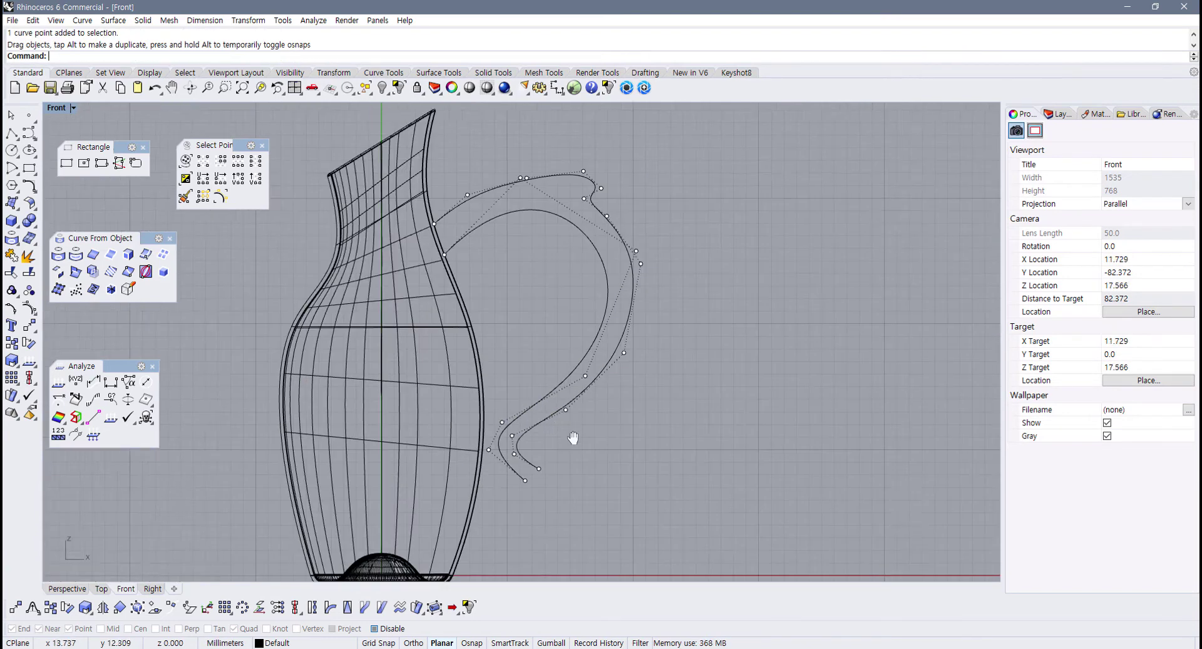
Step: Narrow the handle's lower end by moving the outer curve's two hook points and end point, and hide the control points
scroll(539, 471, up, 5)
drag(496, 429, 512, 430)
drag(489, 379, 512, 377)
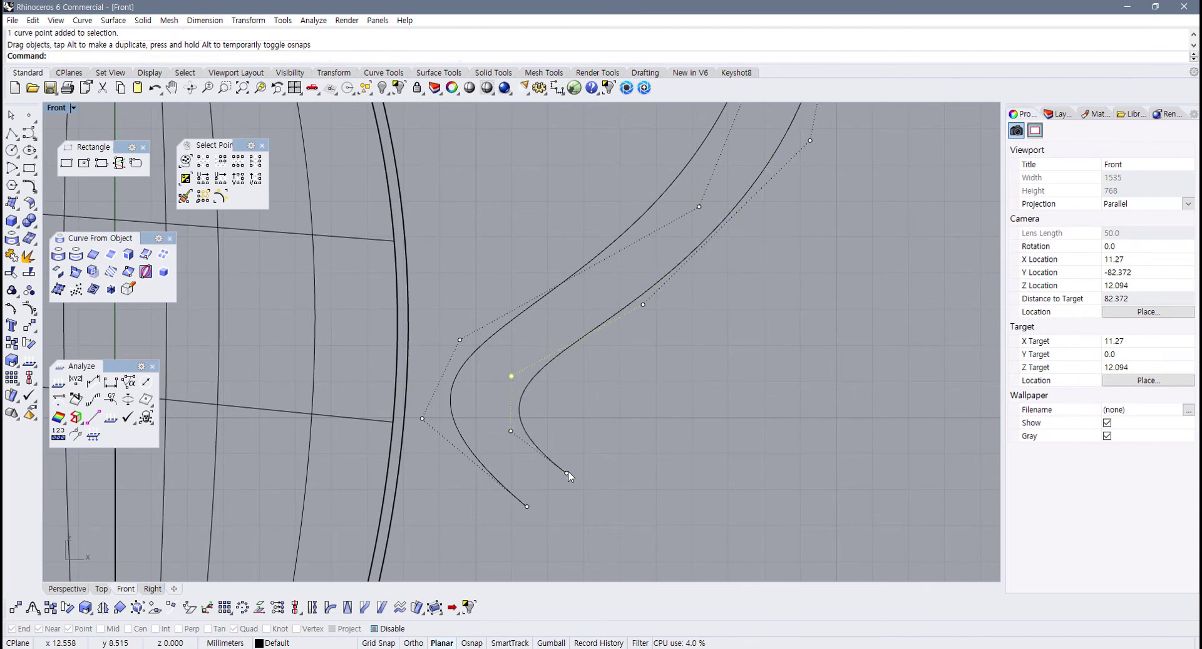
drag(567, 473, 556, 477)
click(638, 462)
scroll(638, 462, down, 6)
right_drag(617, 468, 574, 458)
scroll(566, 505, down, 6)
scroll(597, 439, down, 6)
scroll(598, 477, up, 4)
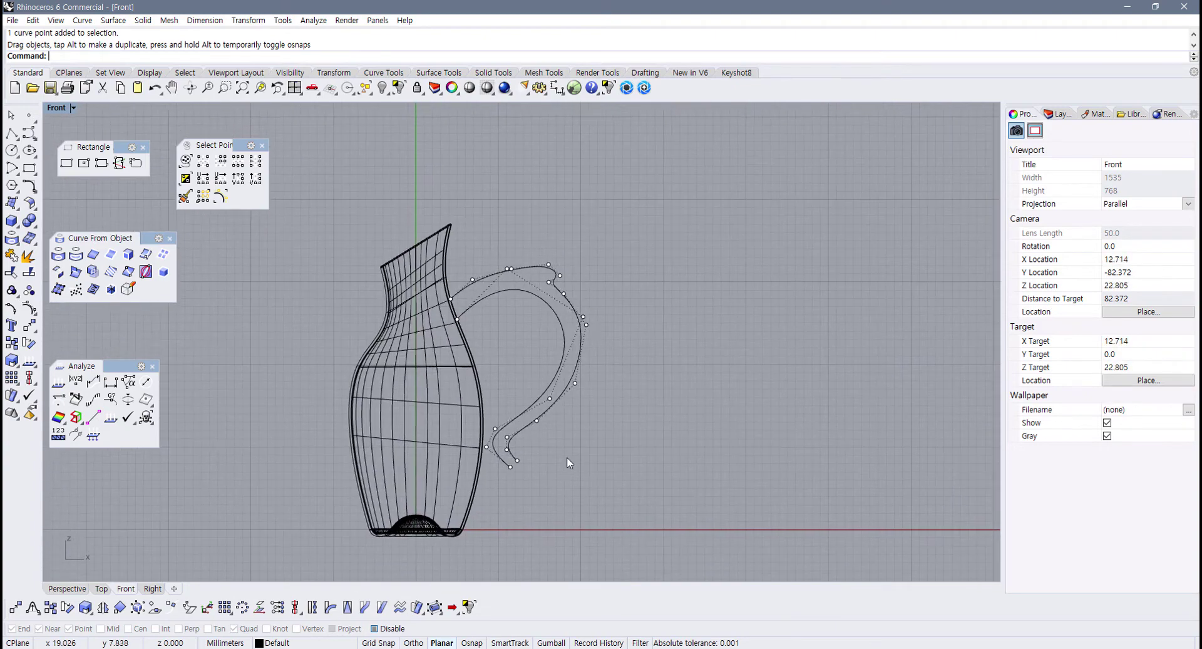
scroll(551, 453, up, 2)
key(F11)
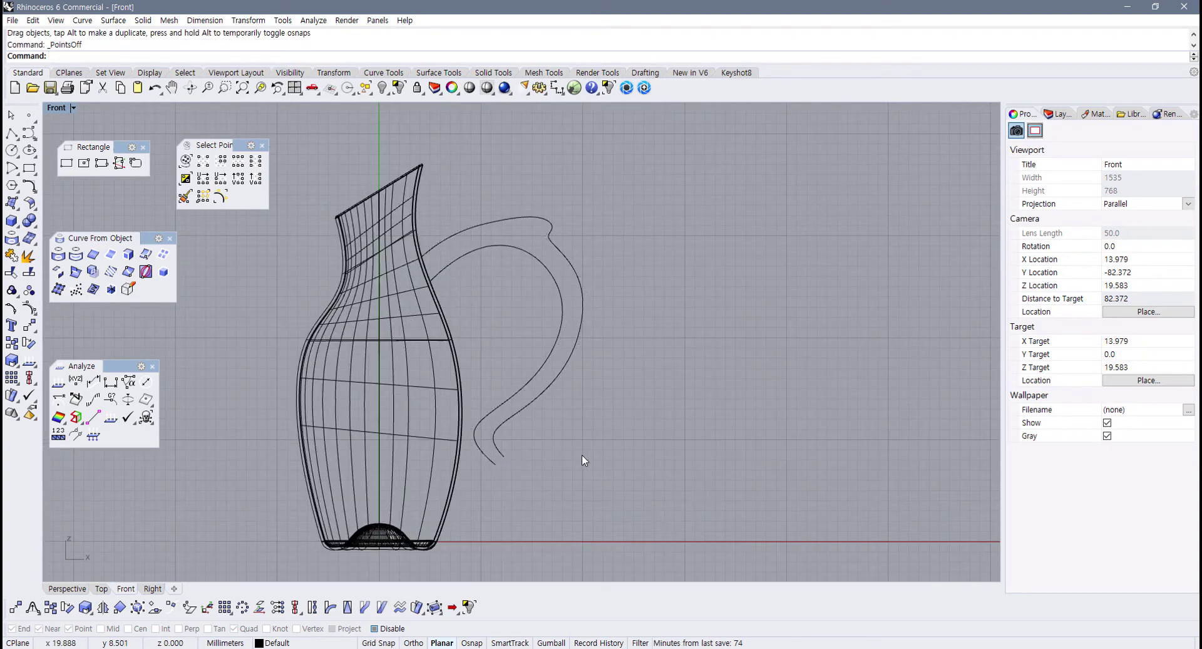
Step: Select both handle curves, turn on the Gumball, scale them narrower horizontally and shift them toward the vase
drag(581, 453, 526, 338)
click(552, 639)
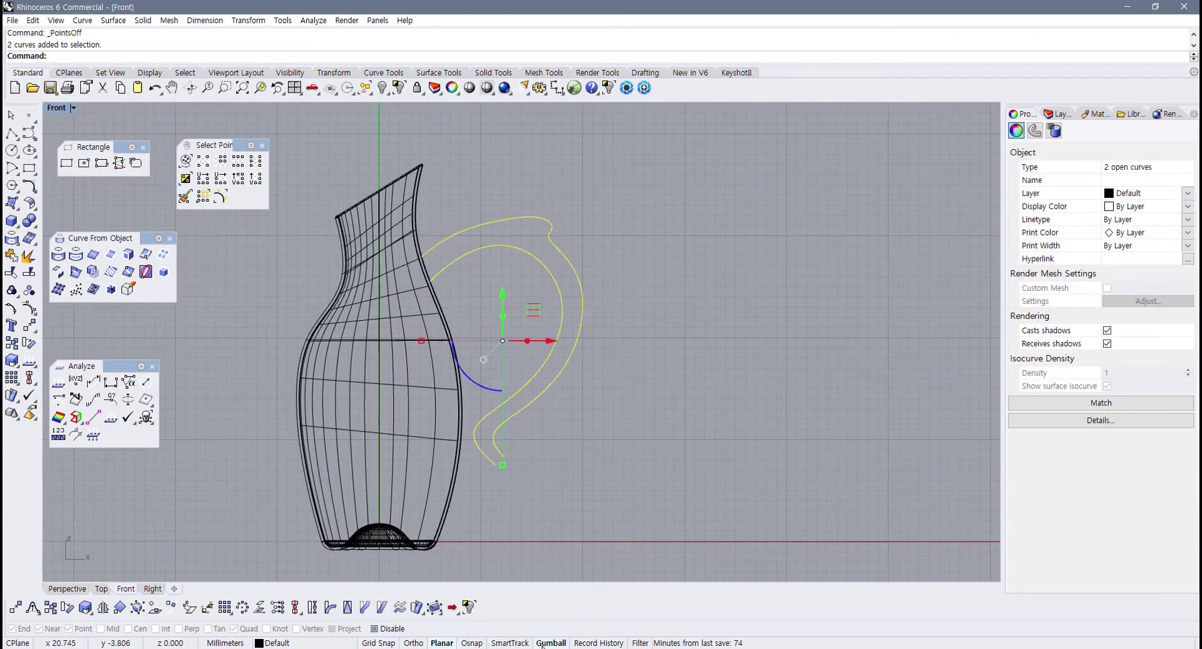
drag(422, 340, 432, 338)
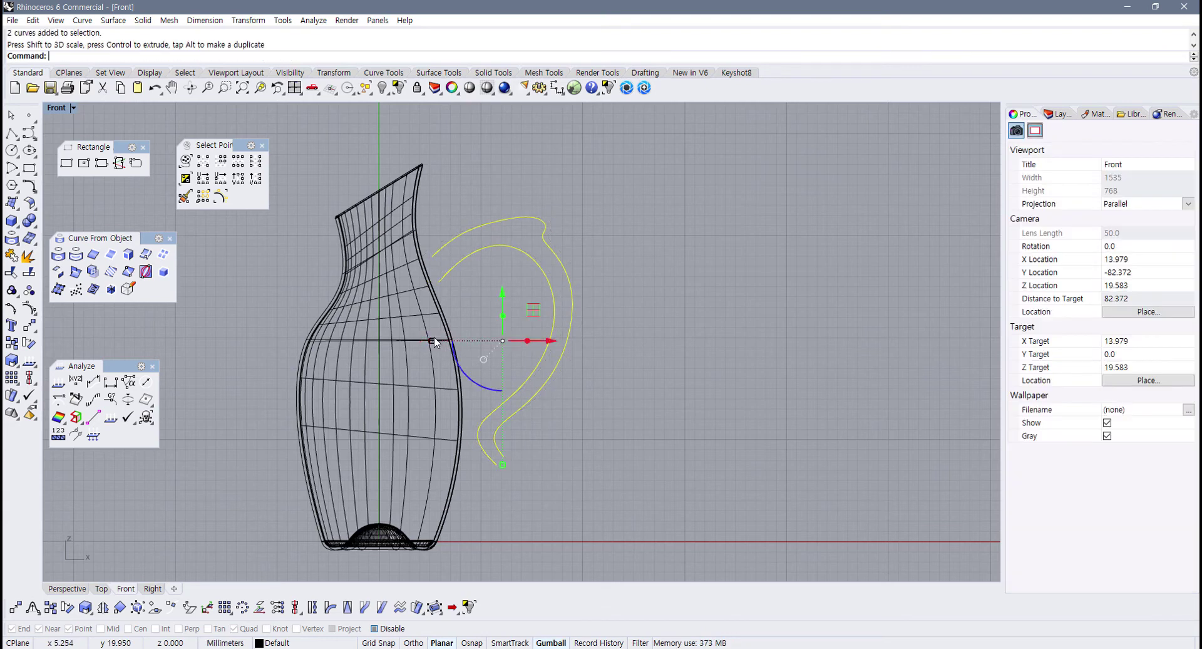
mouse_move(536, 341)
mouse_down()
mouse_move(515, 341)
mouse_move(527, 343)
mouse_up()
click(643, 375)
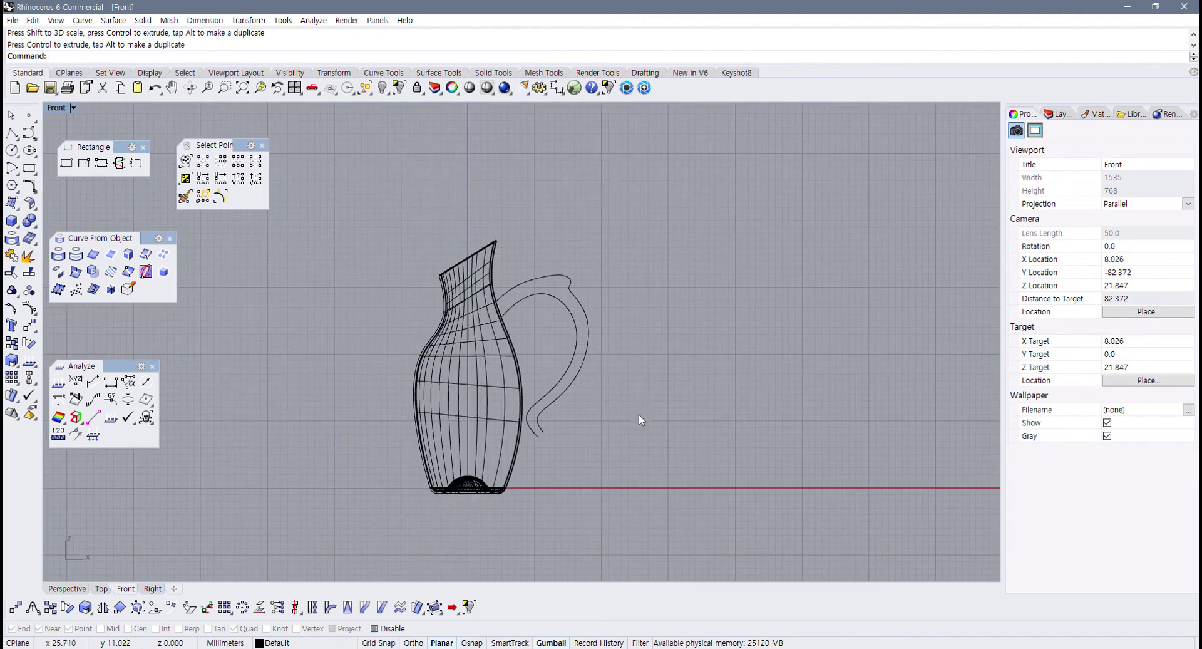
Step: Show the outer curve's control points and move its start point horizontally into the thickness of the vase wall
scroll(638, 411, up, 1)
scroll(500, 294, up, 3)
scroll(476, 299, up, 4)
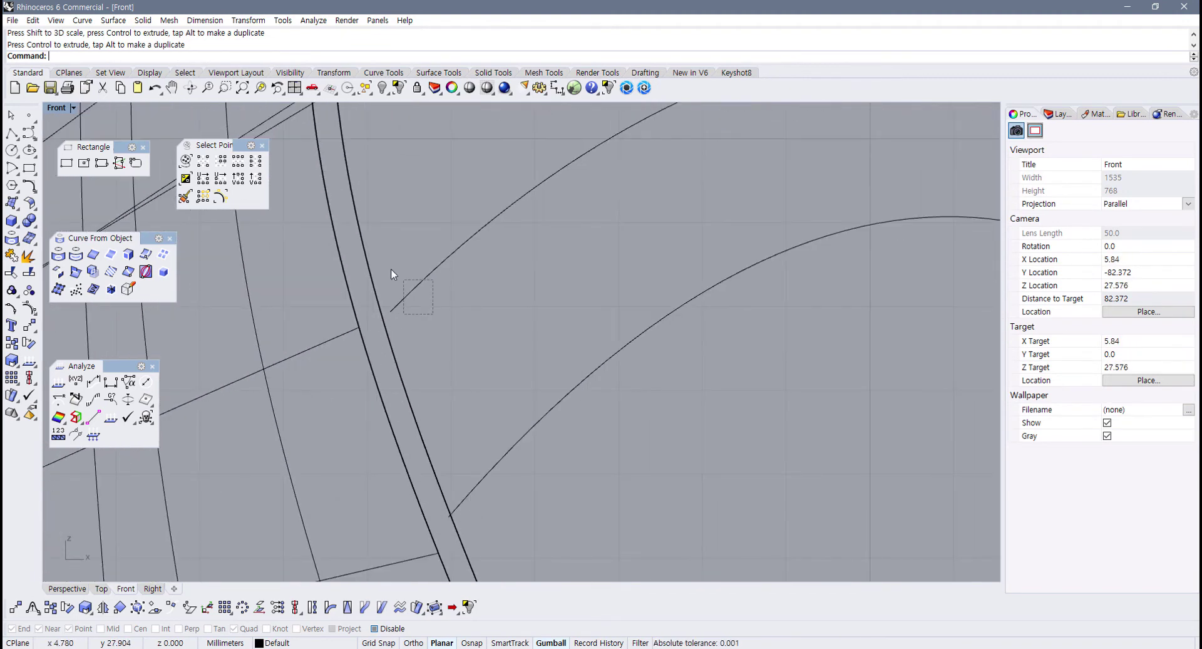
drag(393, 274, 389, 280)
scroll(370, 319, up, 1)
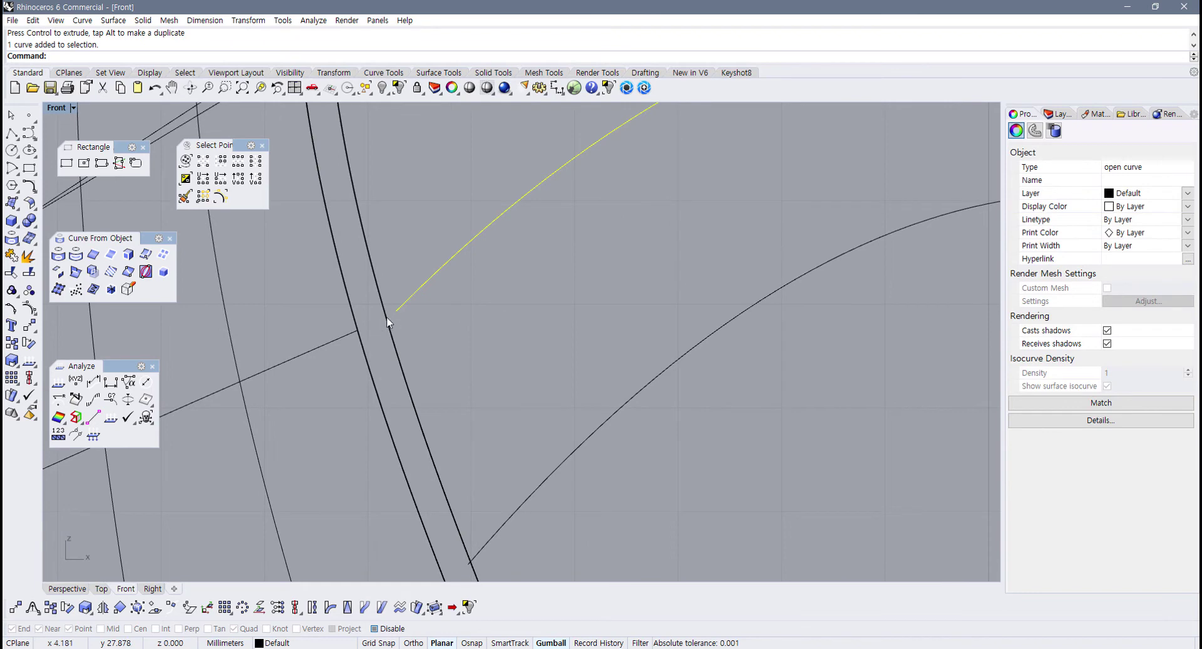
key(F10)
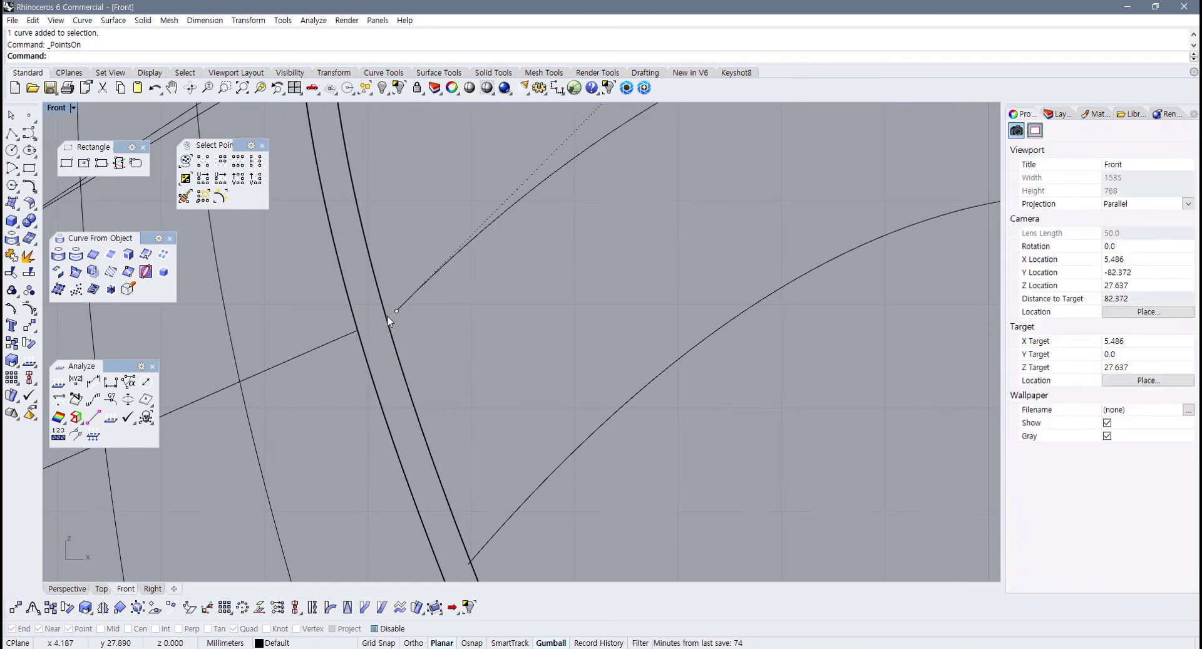
scroll(388, 295, up, 4)
drag(372, 300, 401, 310)
scroll(413, 326, down, 6)
right_drag(428, 433, 432, 327)
scroll(438, 340, up, 4)
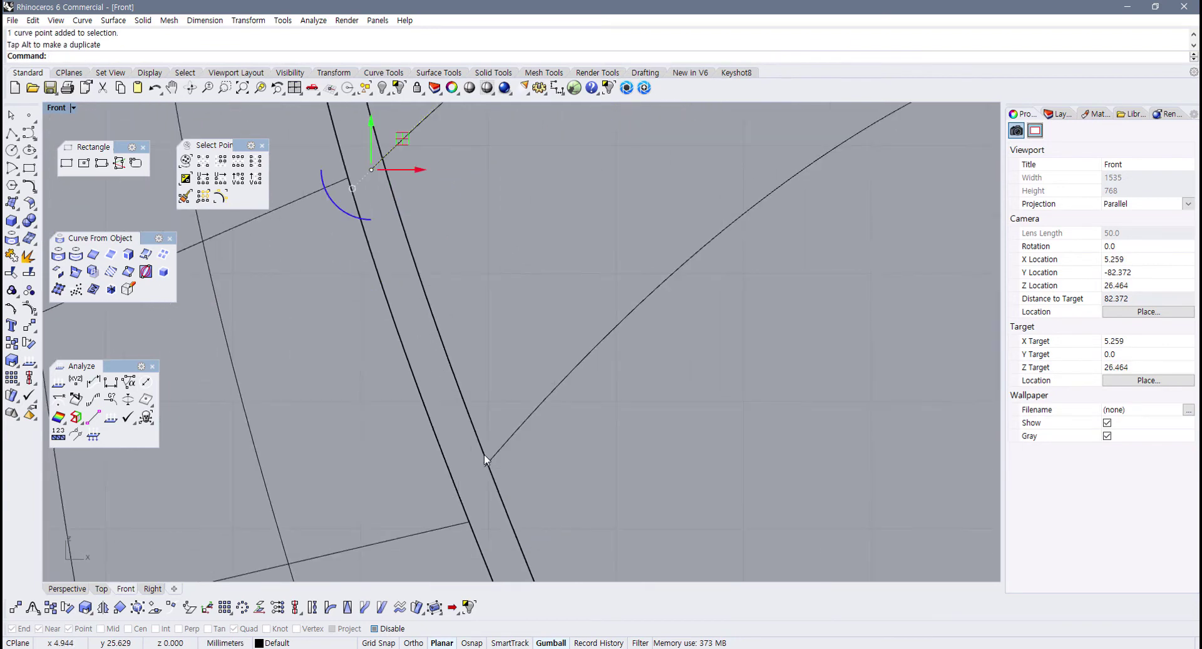
Step: Show the inner curve's control points, move its start point slightly into the vase wall, and hide all control points
click(481, 467)
click(491, 461)
key(F10)
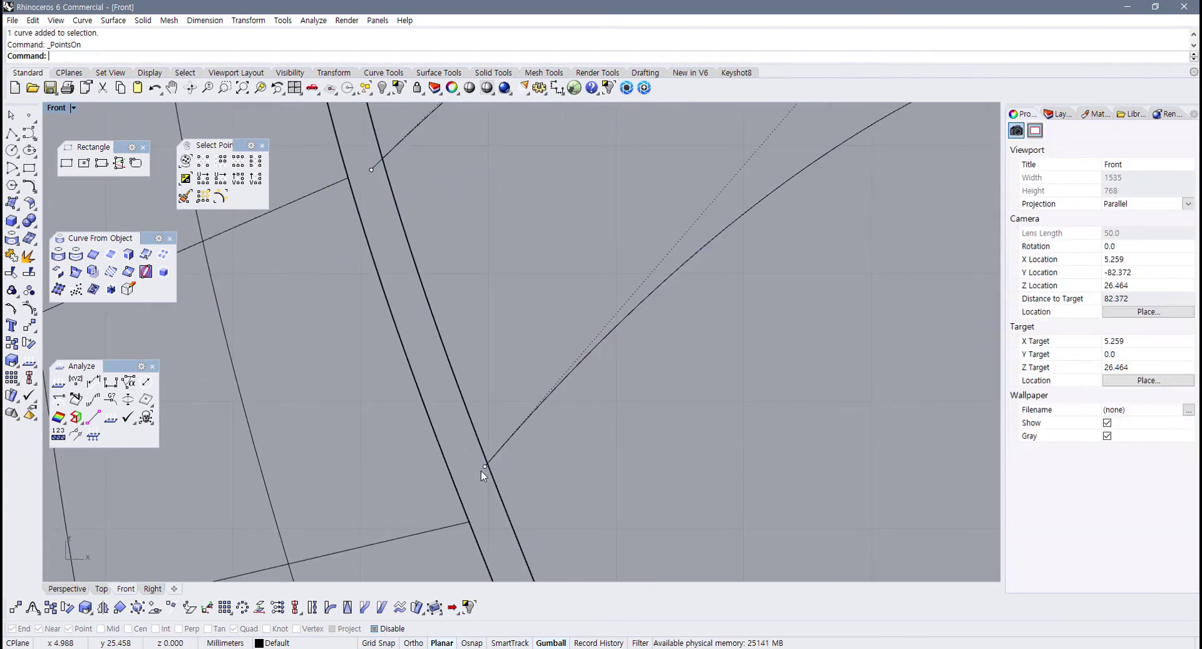
drag(496, 500, 498, 503)
drag(515, 437, 505, 448)
key(Escape)
scroll(601, 438, down, 10)
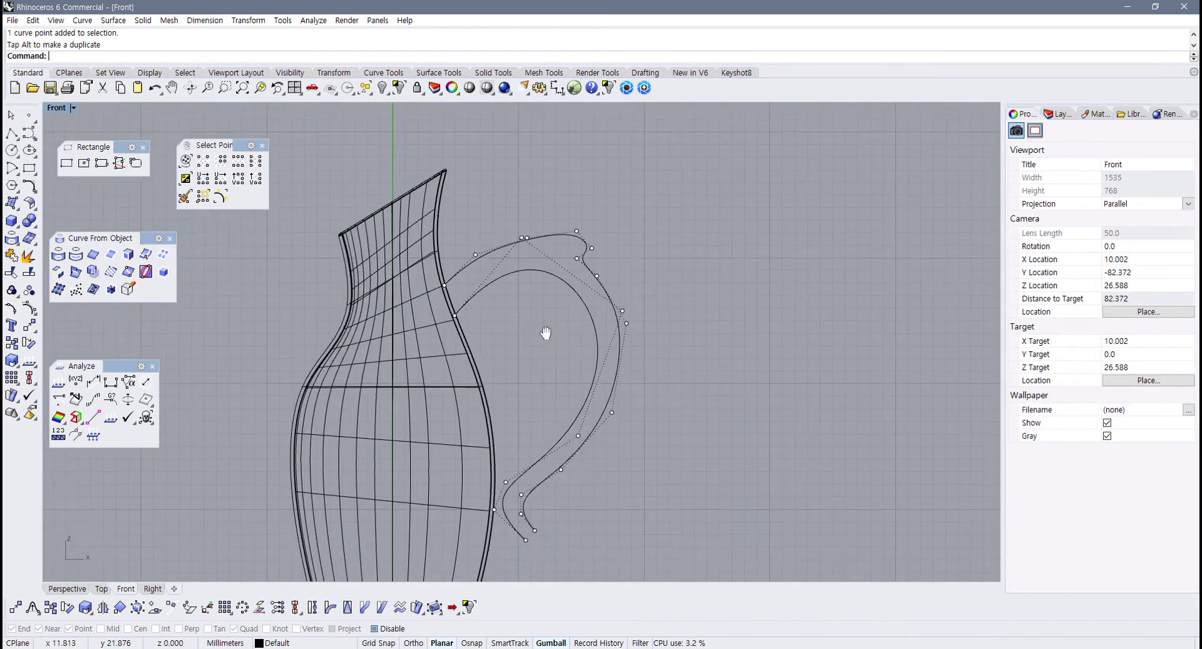
scroll(533, 363, up, 2)
key(F11)
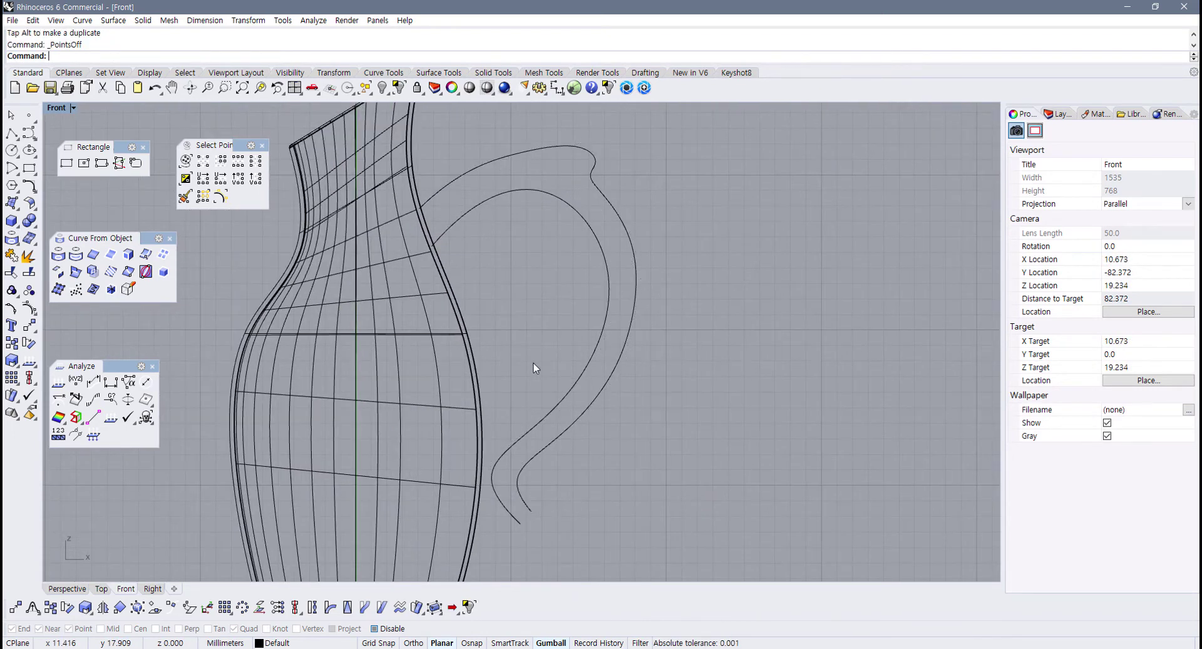
Step: Draw a vertical diameter circle between the two handle curves' start points at the vase, with only End and Near snaps active
scroll(483, 269, up, 6)
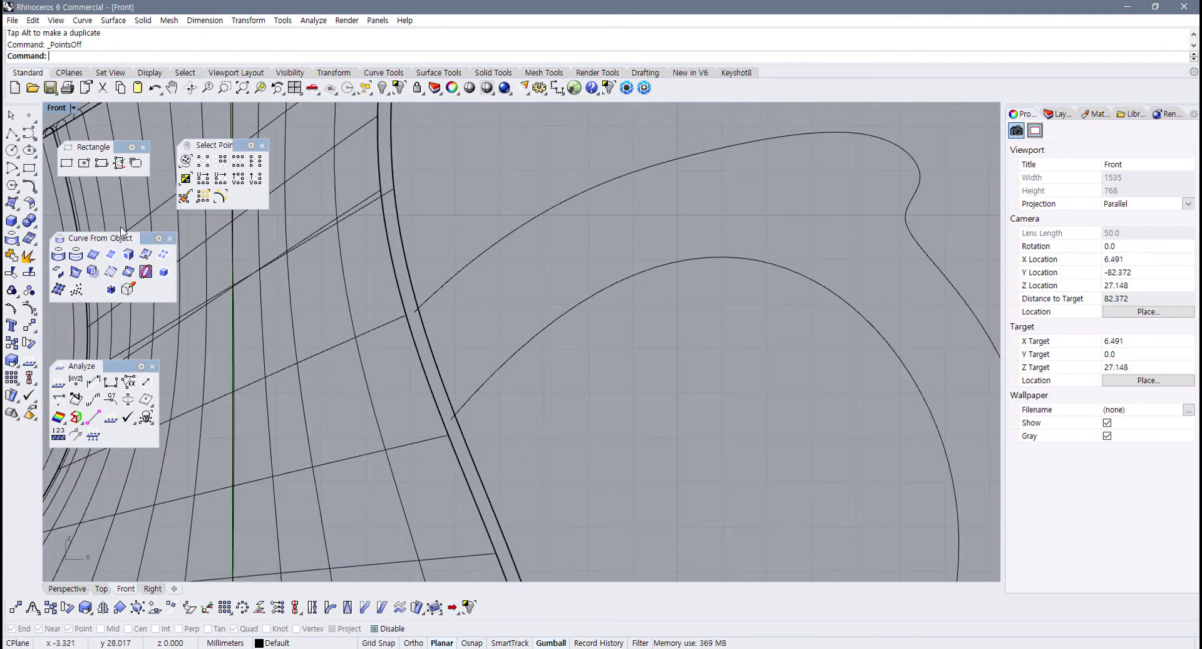
click(14, 151)
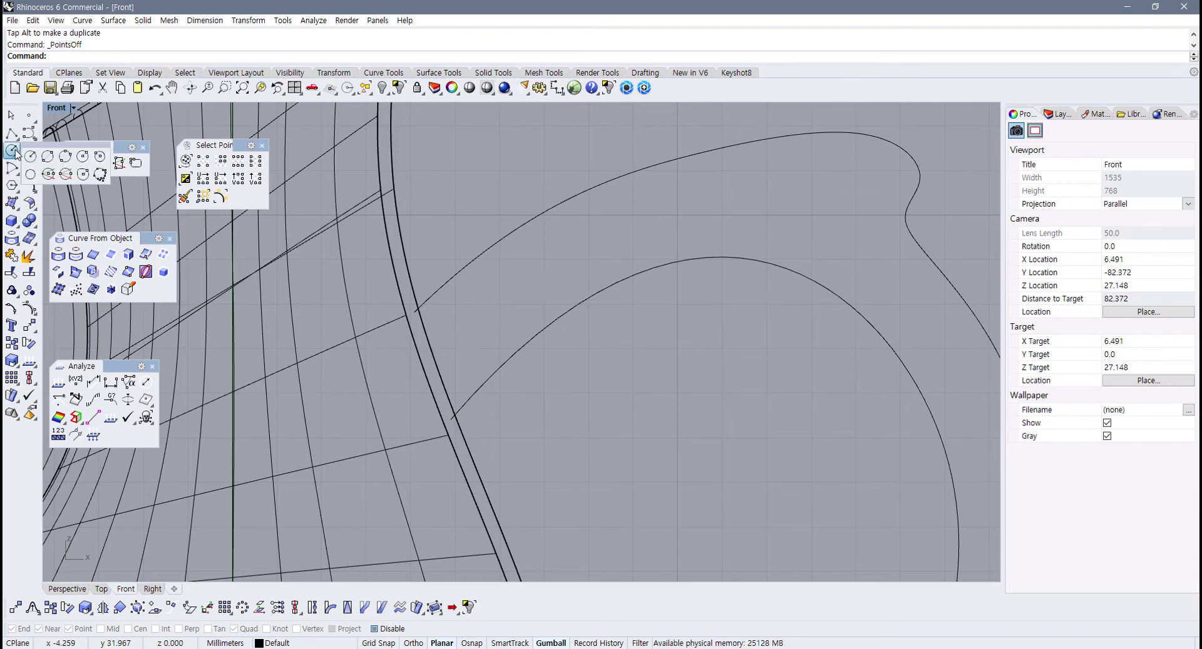
drag(53, 147, 477, 140)
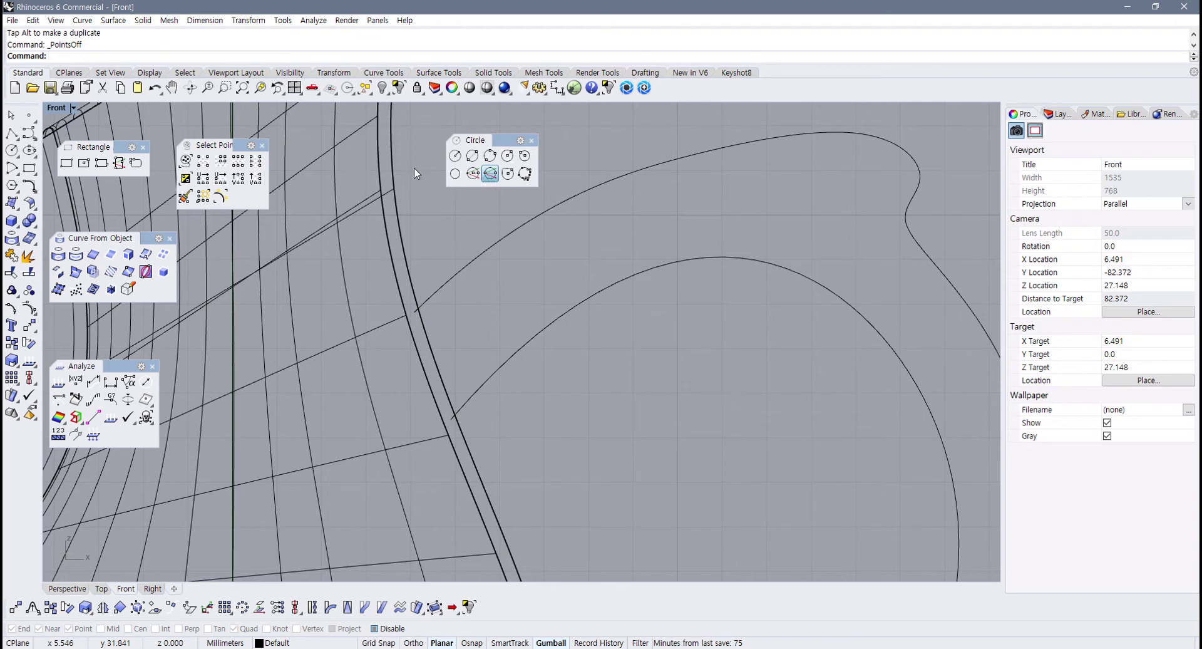
double_click(53, 108)
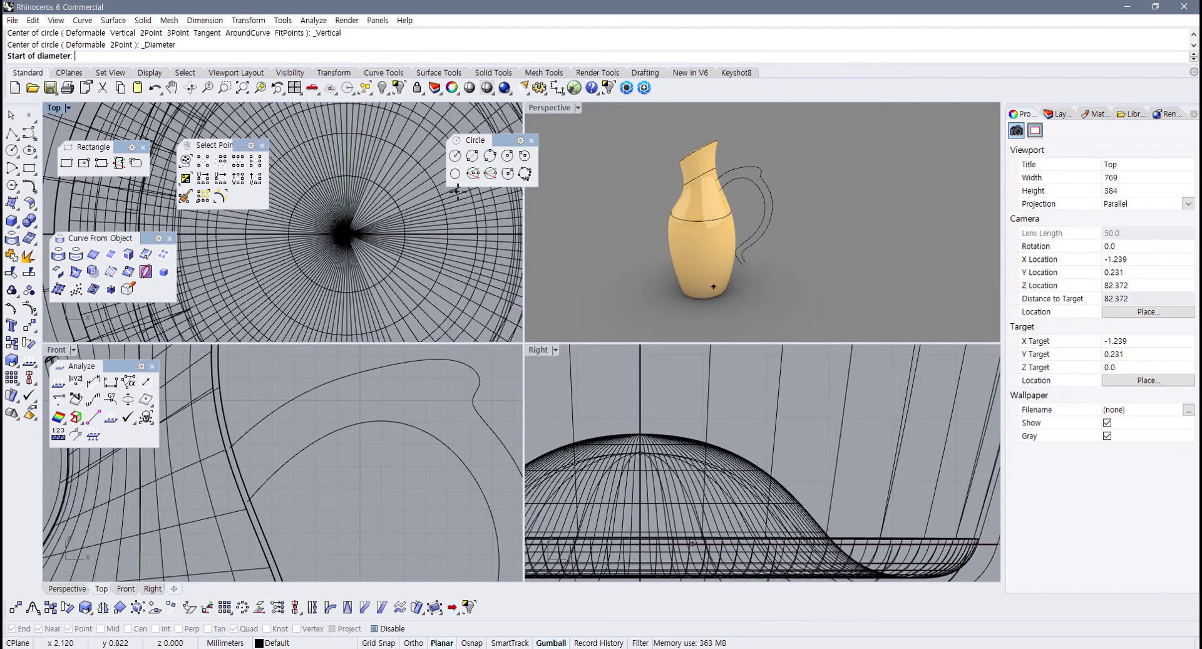
right_drag(439, 226, 381, 220)
double_click(57, 350)
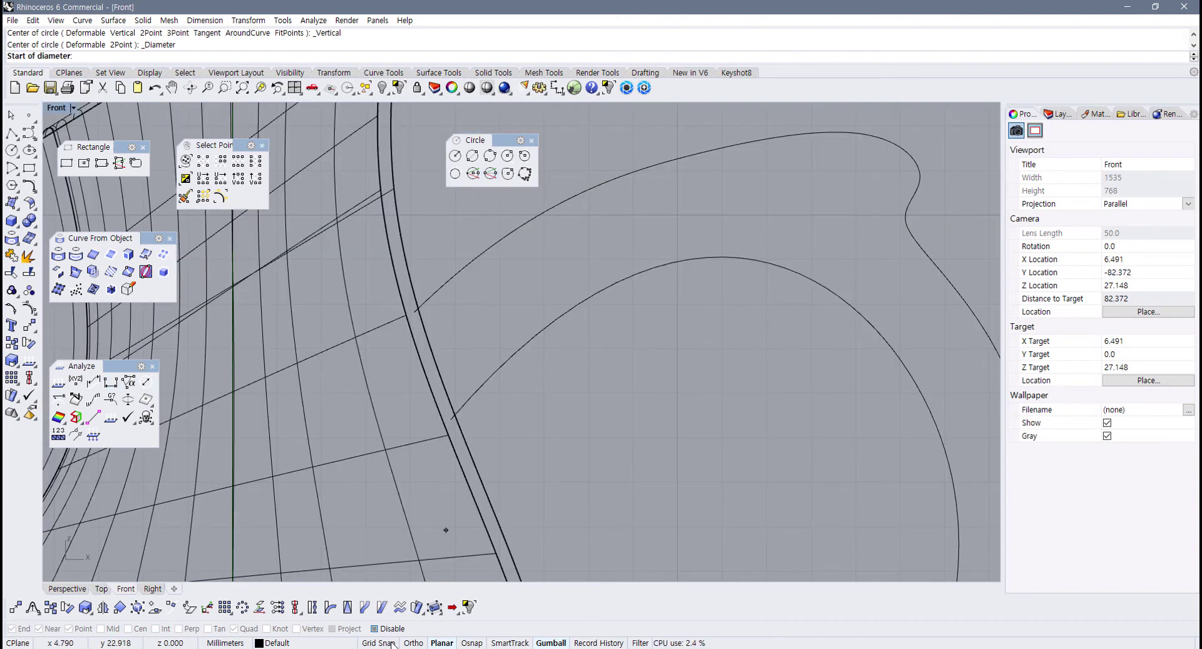
click(375, 629)
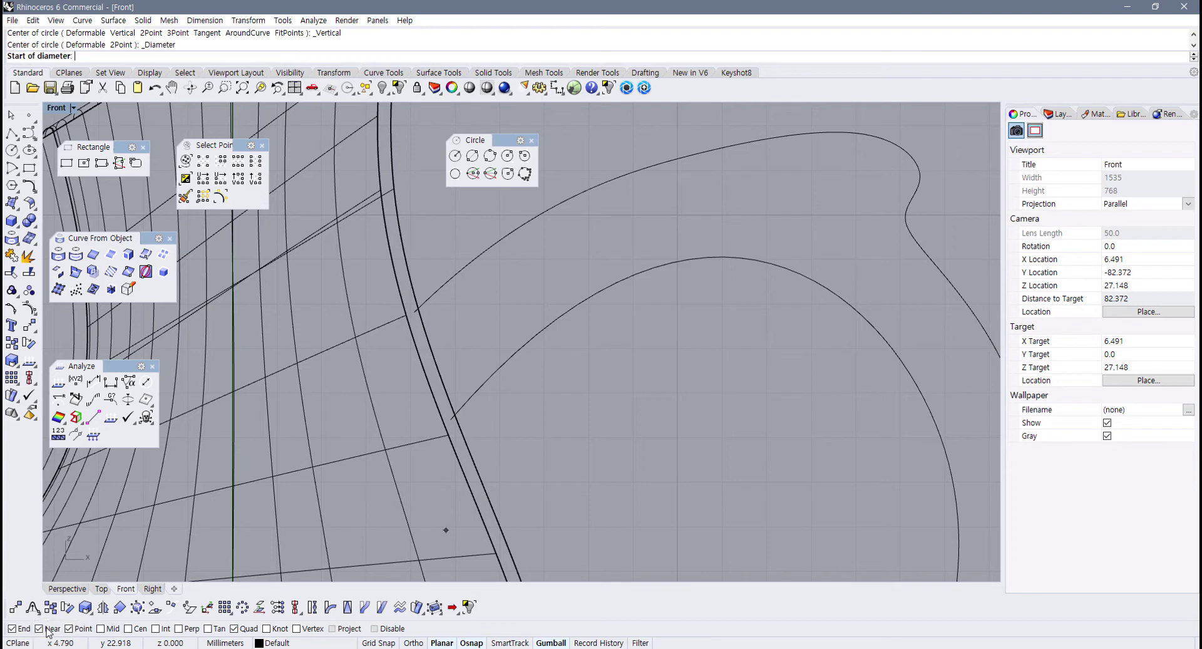
click(69, 628)
click(235, 628)
scroll(418, 310, up, 3)
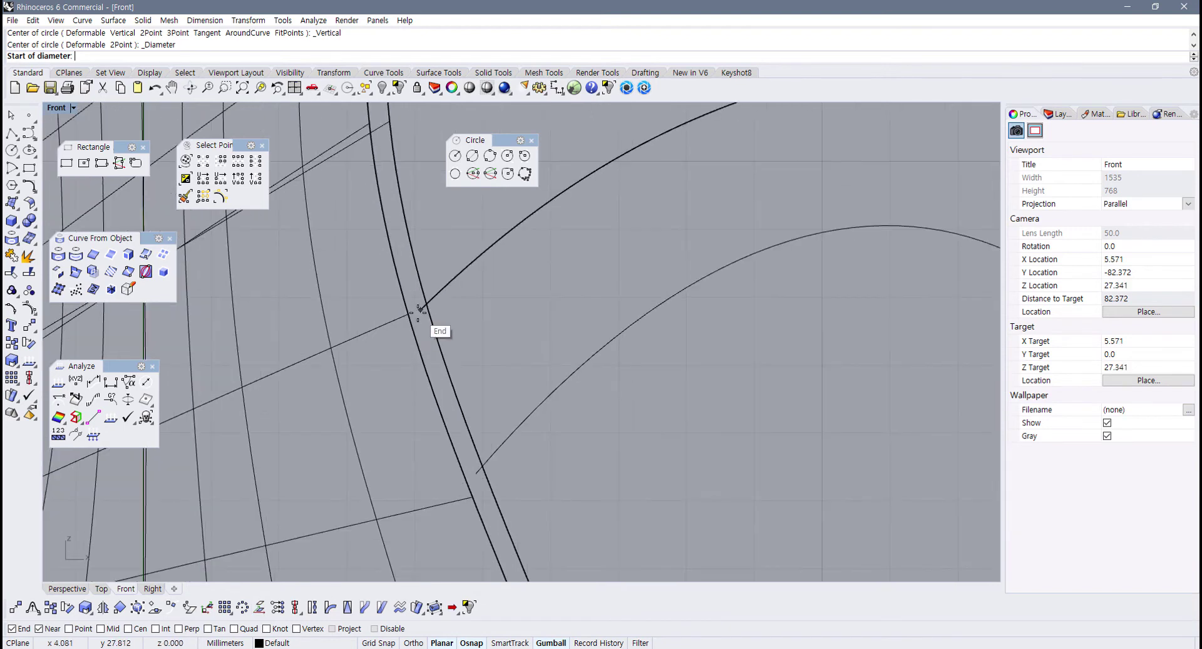
click(419, 309)
click(471, 465)
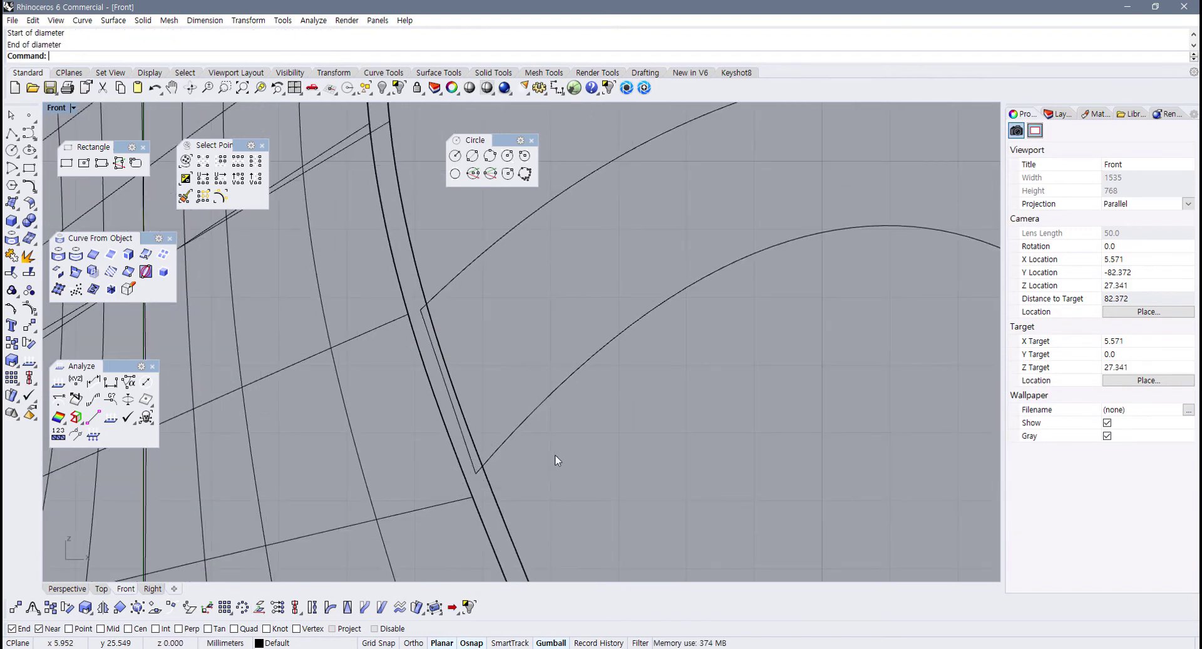
Step: Draw a second vertical diameter circle across the handle's upper arch, between the outer and inner curves
right_drag(606, 372, 452, 439)
scroll(452, 440, down, 8)
right_click(534, 368)
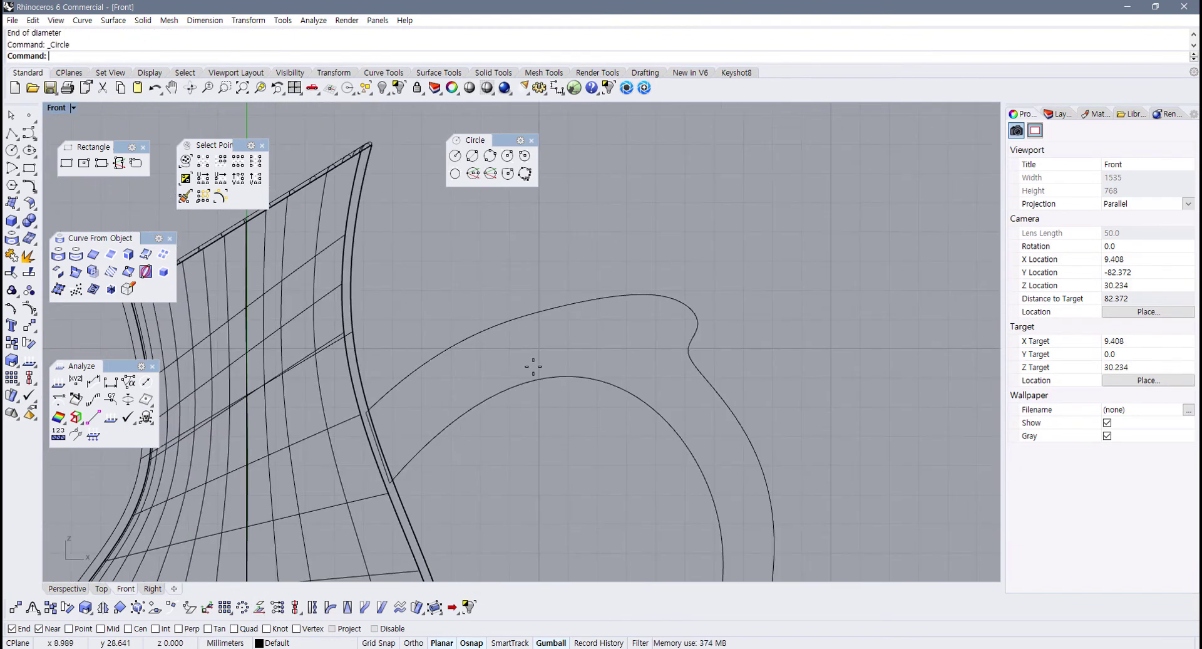
click(502, 324)
click(525, 382)
scroll(531, 387, up, 1)
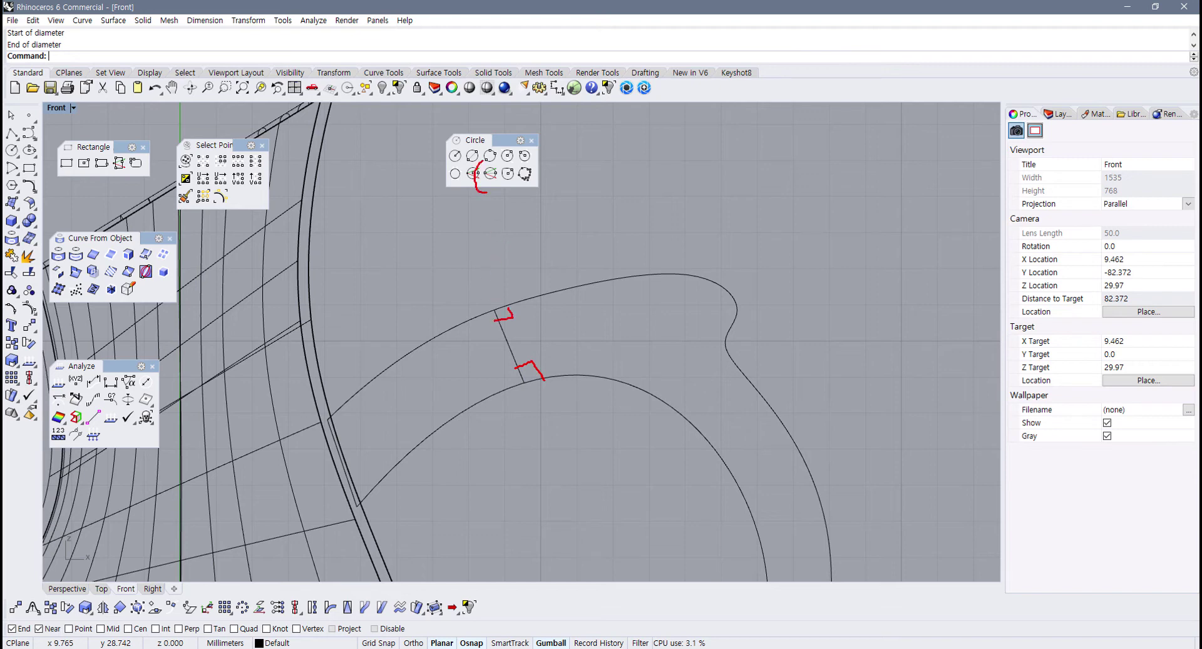
key(Escape)
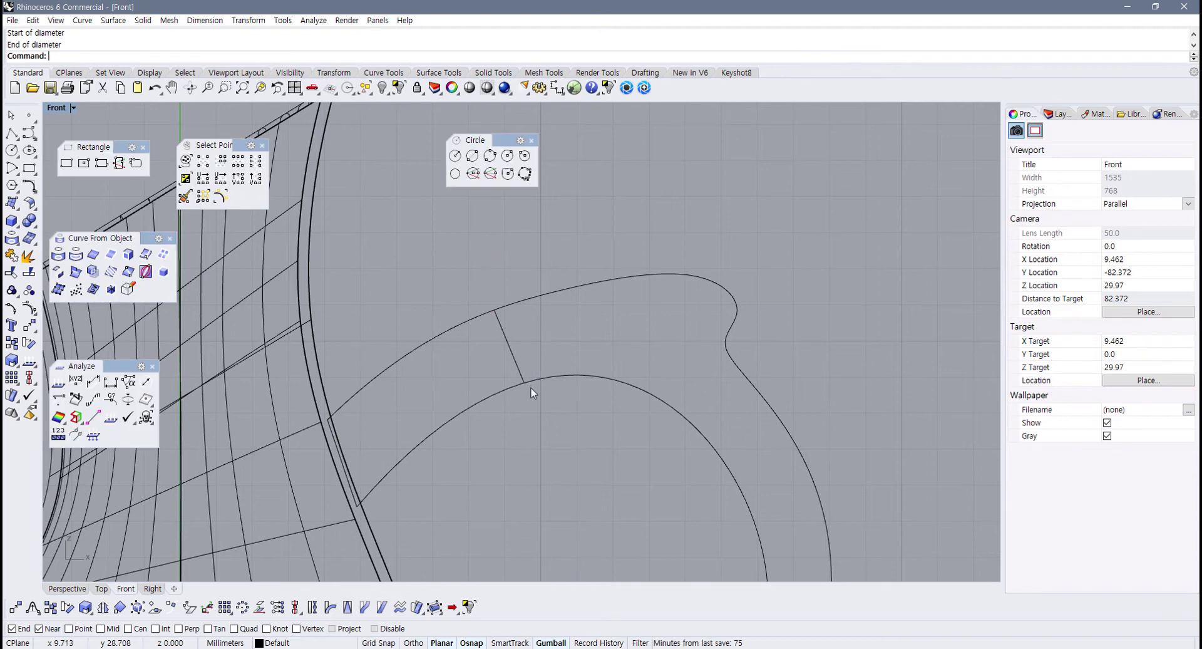
Step: Draw a vertical diameter circle from the rounded tip above the thumb notch to the inner curve
click(494, 178)
right_drag(656, 322, 575, 289)
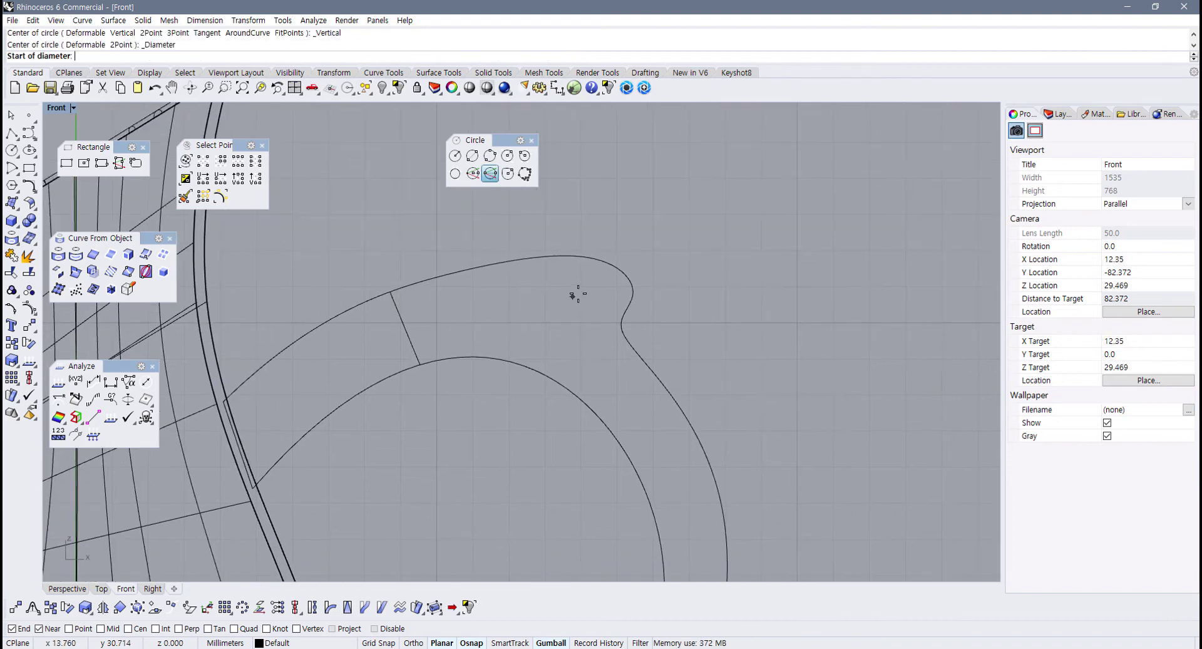
click(616, 268)
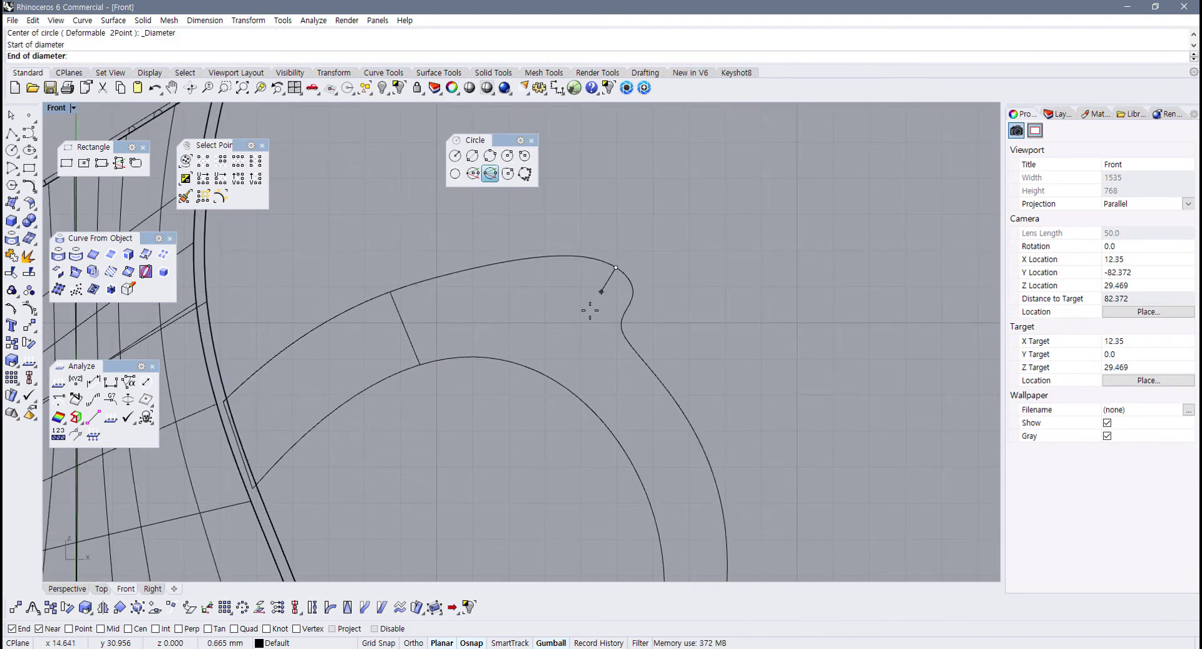
click(548, 375)
Step: Draw a vertical diameter circle across the outermost side of the handle, from the inner curve to the outer curve
scroll(662, 428, down, 4)
right_drag(662, 428, 559, 258)
right_click(559, 263)
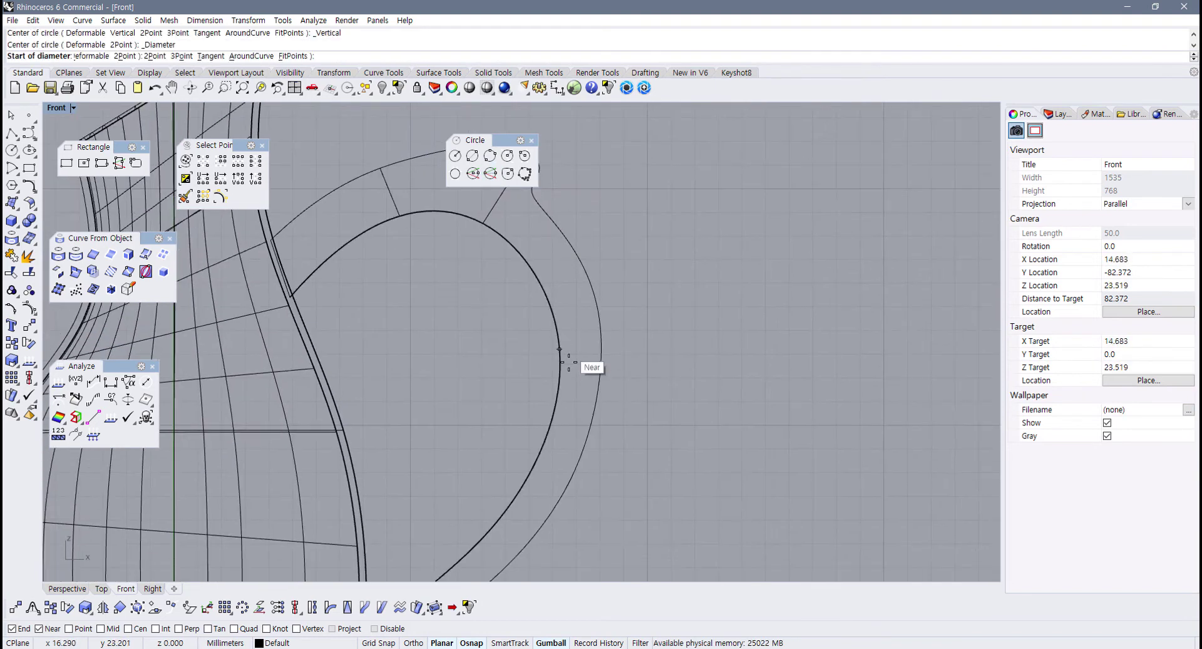
click(559, 372)
click(596, 377)
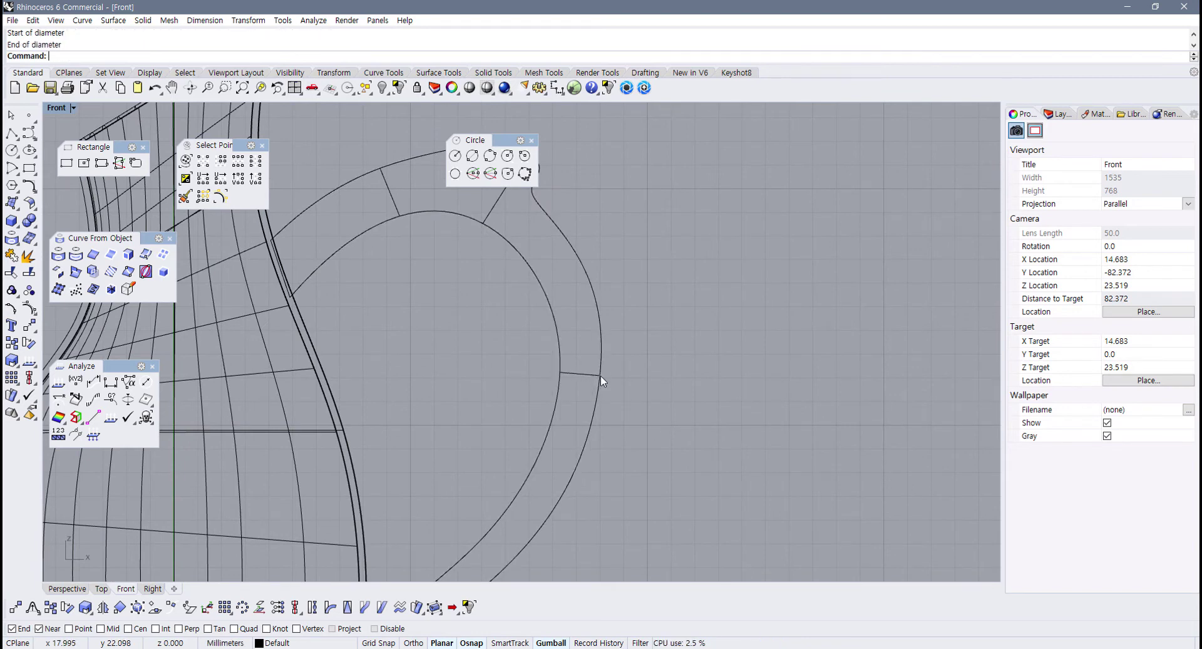
Step: Draw a vertical diameter circle across the handle's lower bend, from one profile curve to the other
scroll(588, 338, down, 3)
scroll(487, 404, up, 3)
right_click(487, 404)
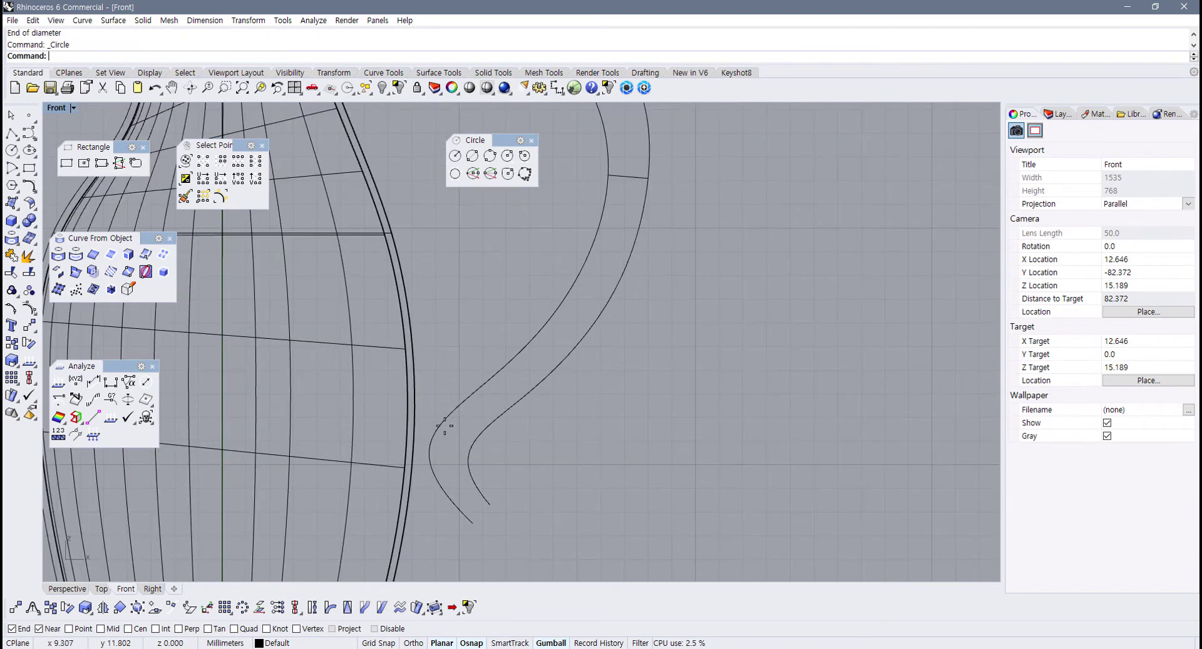
click(430, 460)
click(468, 461)
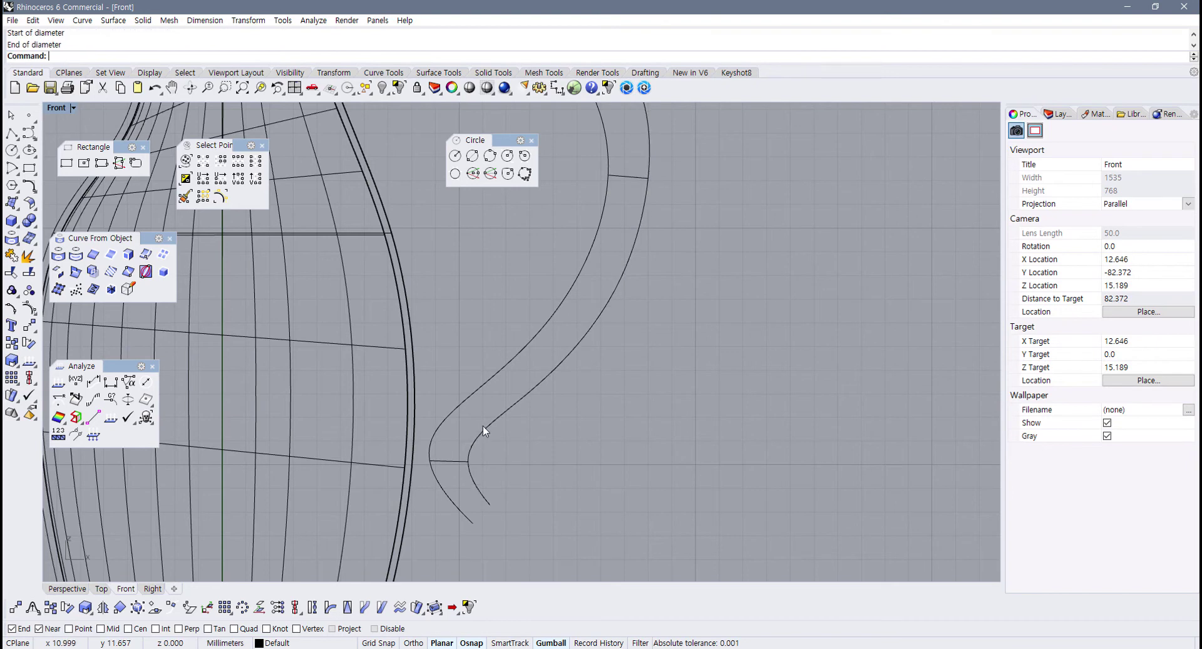
Step: Draw a vertical diameter circle across the sloping part of the handle just above the lower bend
right_drag(525, 363, 579, 304)
right_click(526, 360)
click(519, 351)
click(546, 377)
scroll(516, 419, up, 4)
Step: Draw a vertical diameter circle between the lower endpoints of the two handle curves and end the circle command
right_click(519, 418)
scroll(525, 413, up, 6)
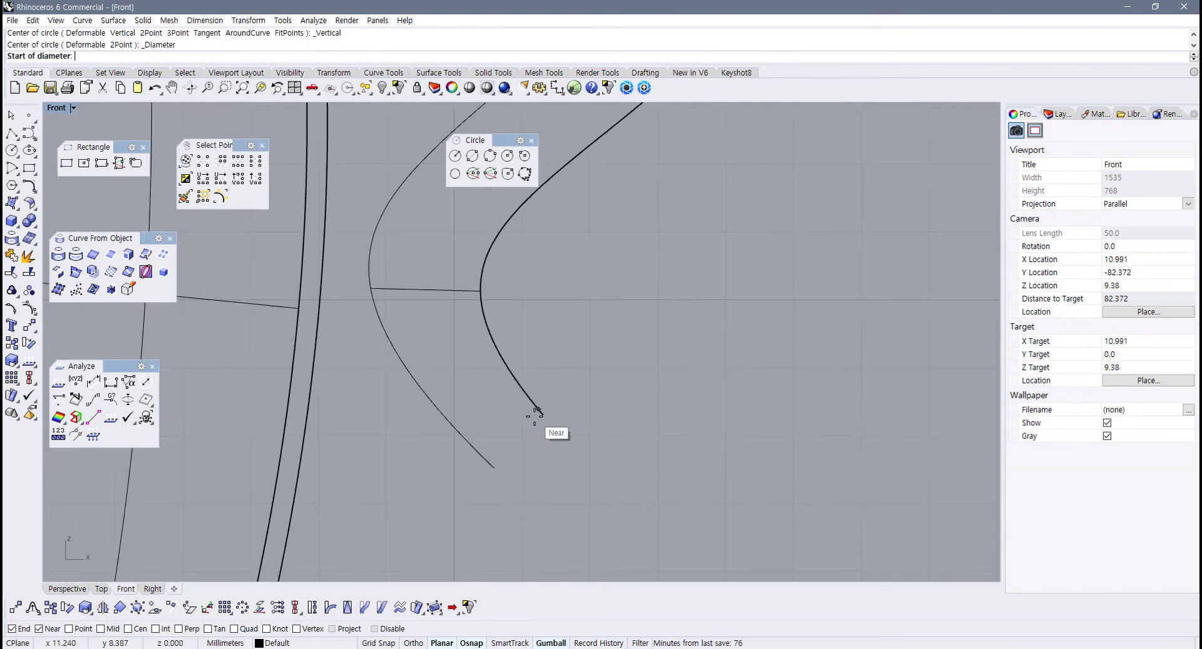
click(541, 413)
click(496, 466)
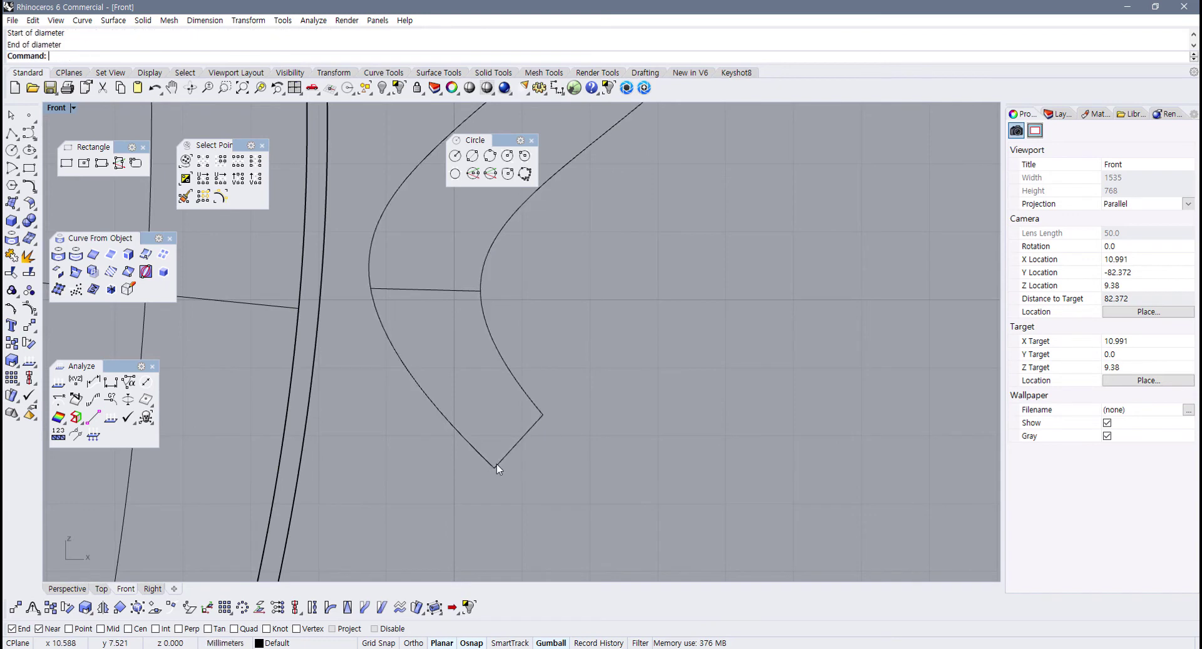
right_click(599, 417)
scroll(598, 418, down, 5)
key(Escape)
Step: Examine the section circles along the handle in the four-viewport layout from above and in perspective
scroll(611, 415, down, 10)
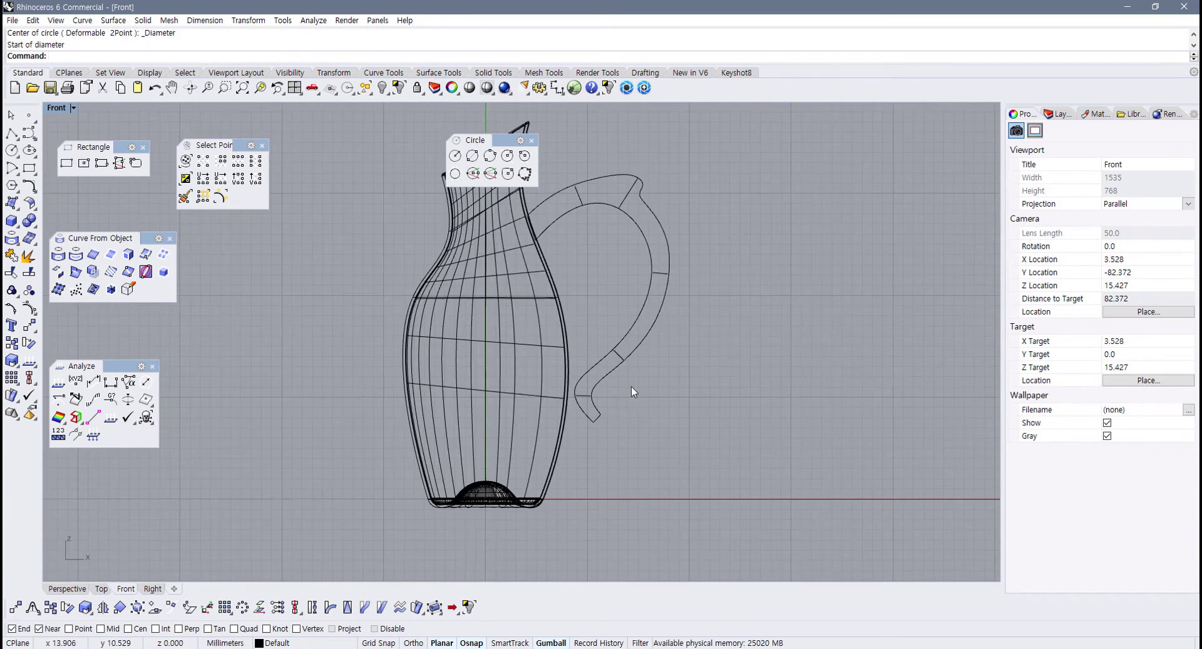
right_drag(631, 386, 540, 476)
scroll(485, 294, up, 5)
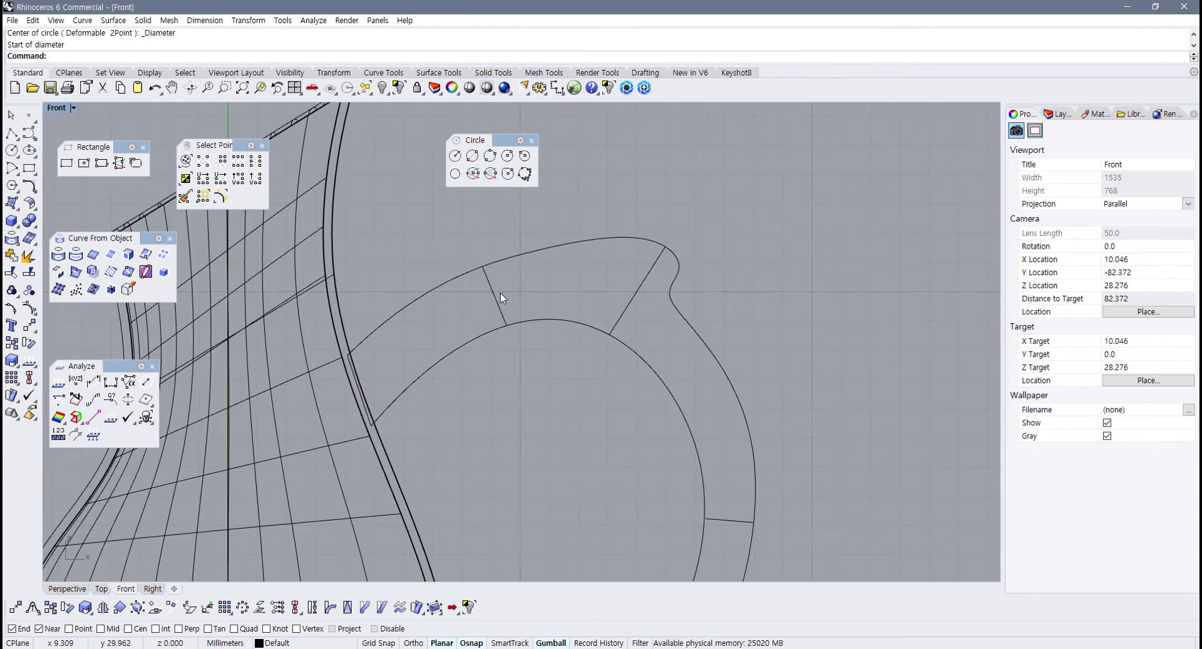
double_click(56, 108)
right_drag(732, 203, 748, 220)
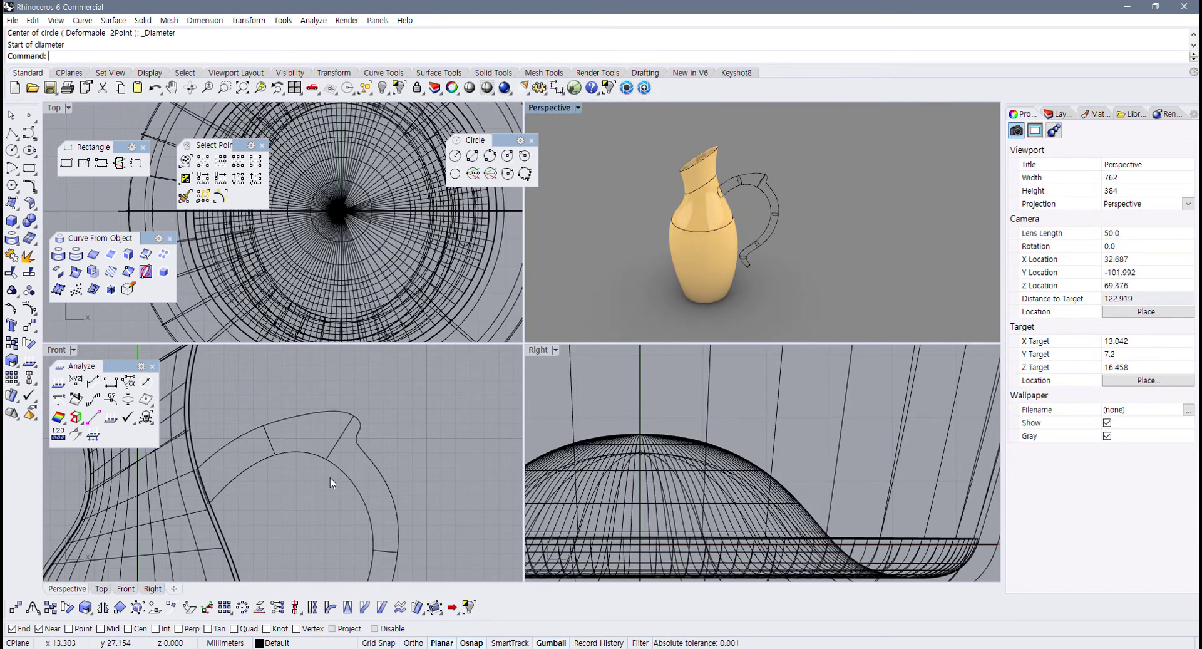
scroll(347, 305, down, 8)
right_drag(391, 284, 283, 253)
right_drag(715, 204, 601, 219)
scroll(720, 235, up, 8)
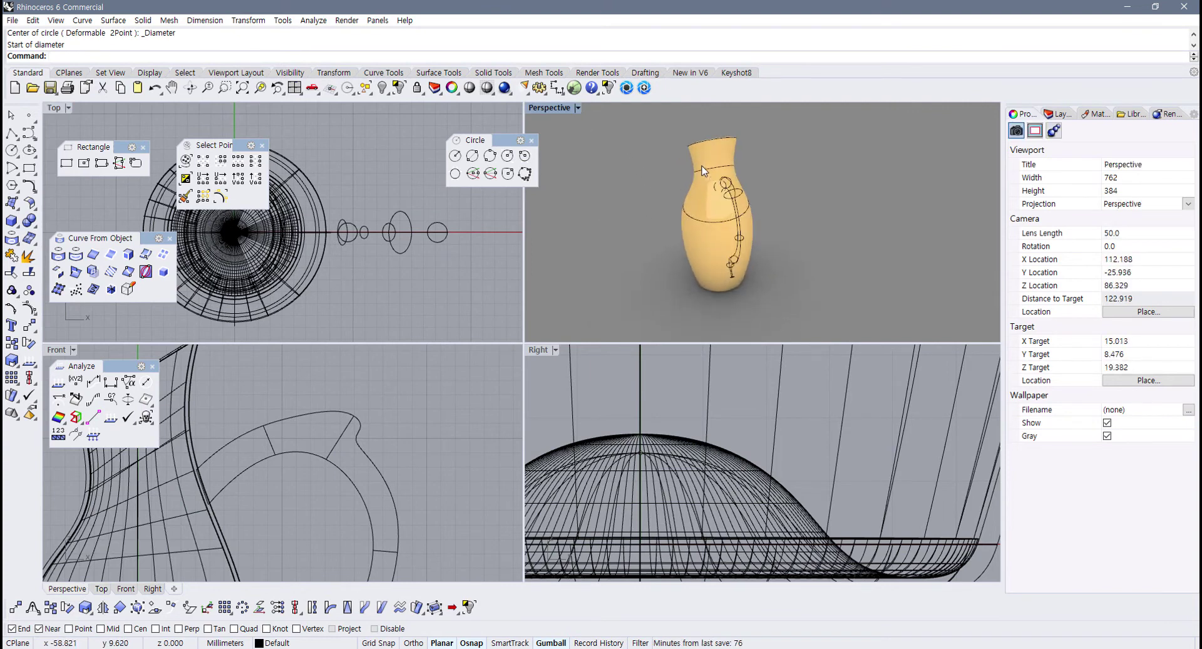
Step: Try stretching the thumb-notch circle along Y in the Top view, and undo the gumball scaling
click(404, 250)
scroll(751, 464, down, 6)
scroll(751, 463, up, 3)
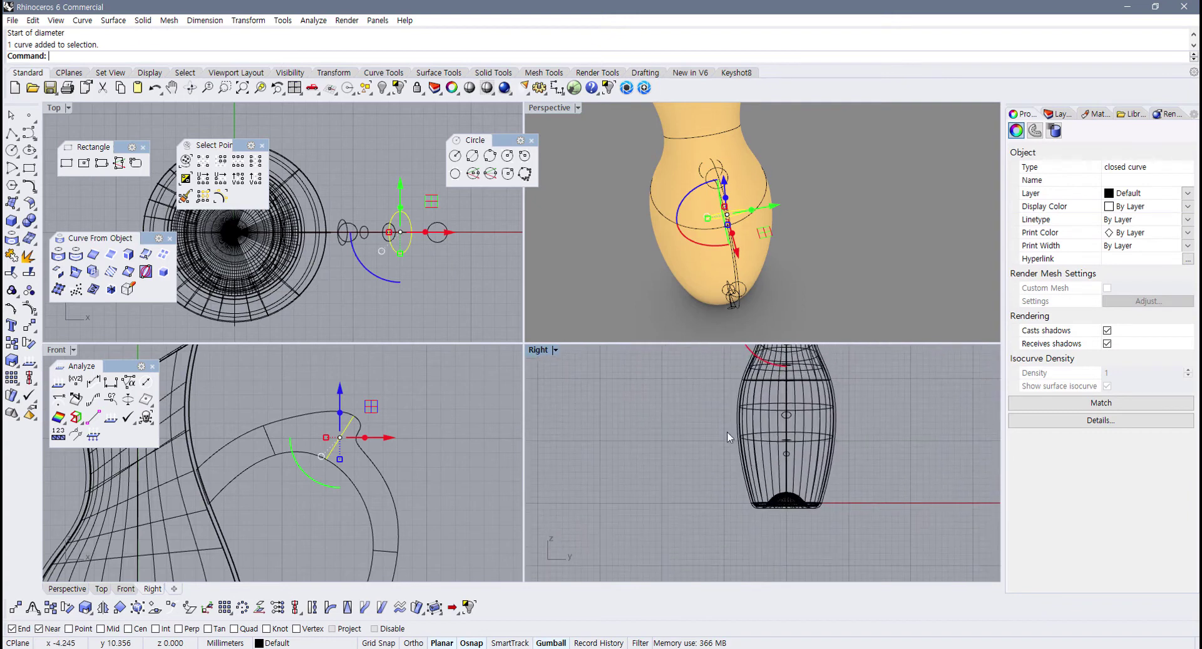
scroll(382, 225, up, 2)
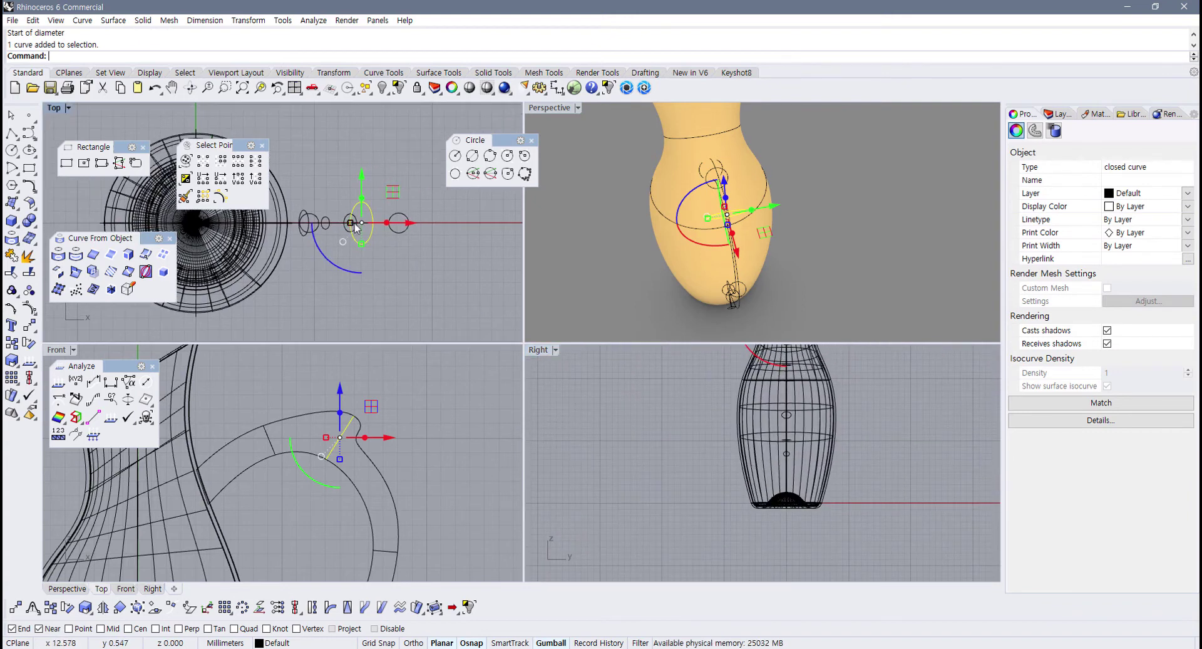
drag(367, 255, 367, 270)
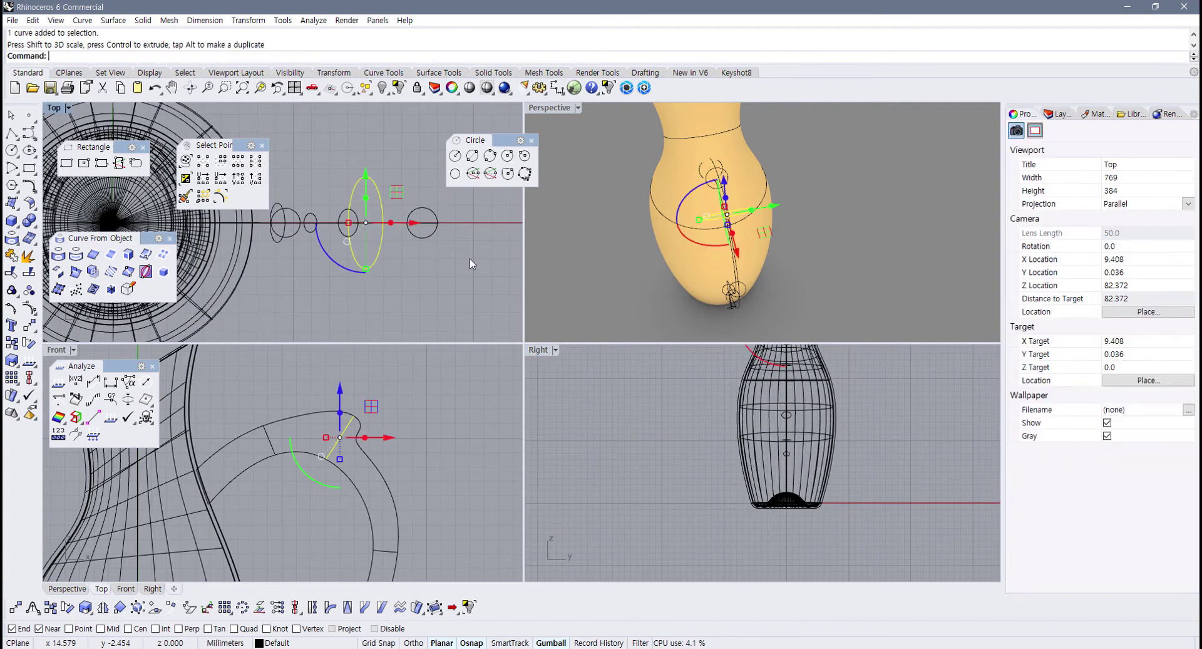
right_drag(755, 242, 790, 181)
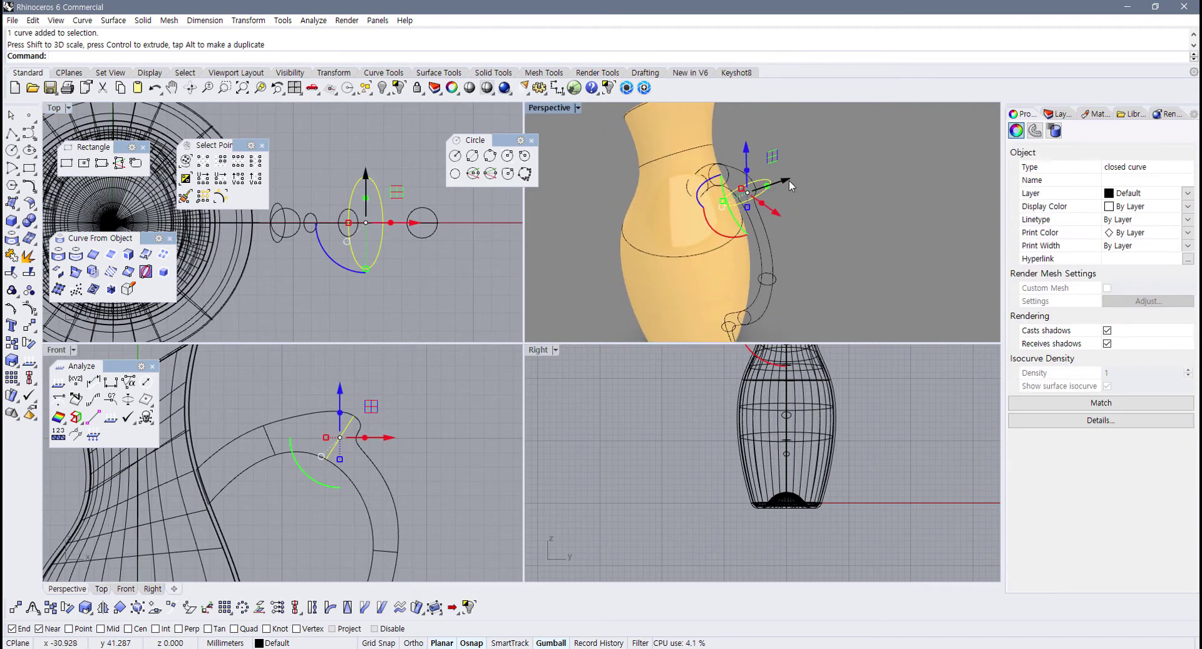
key(ctrl+z)
Step: Maximize the Perspective viewport, turn the view toward the handle and set its display mode to Shaded
double_click(558, 106)
key(Escape)
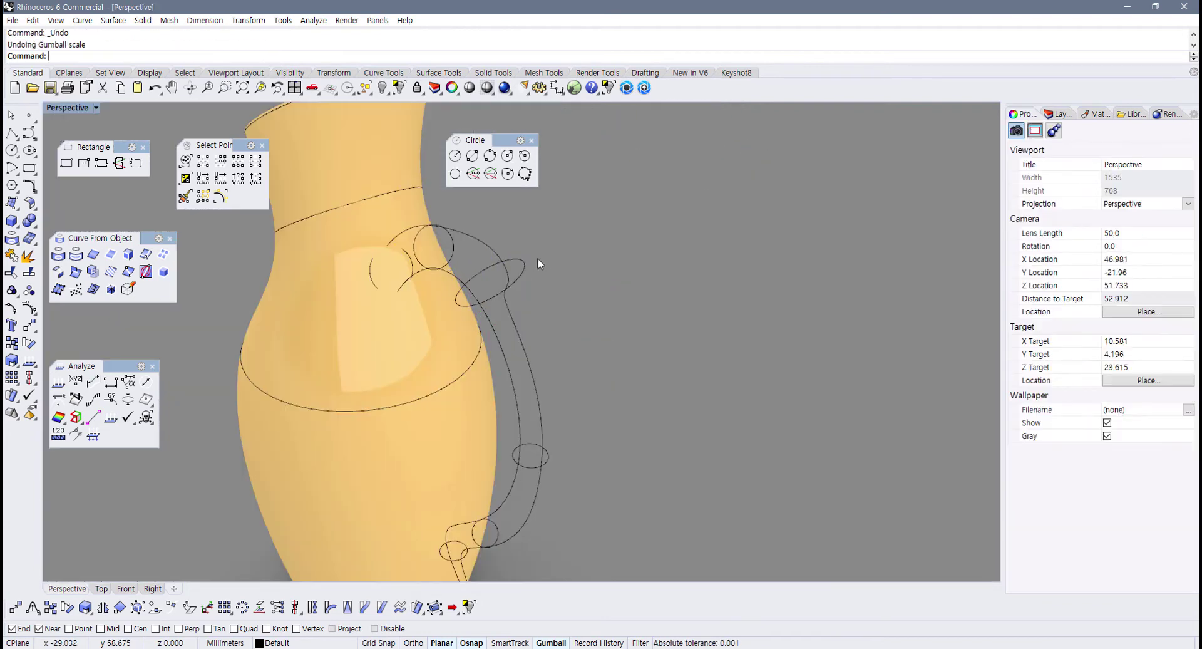
right_drag(537, 258, 609, 294)
click(95, 108)
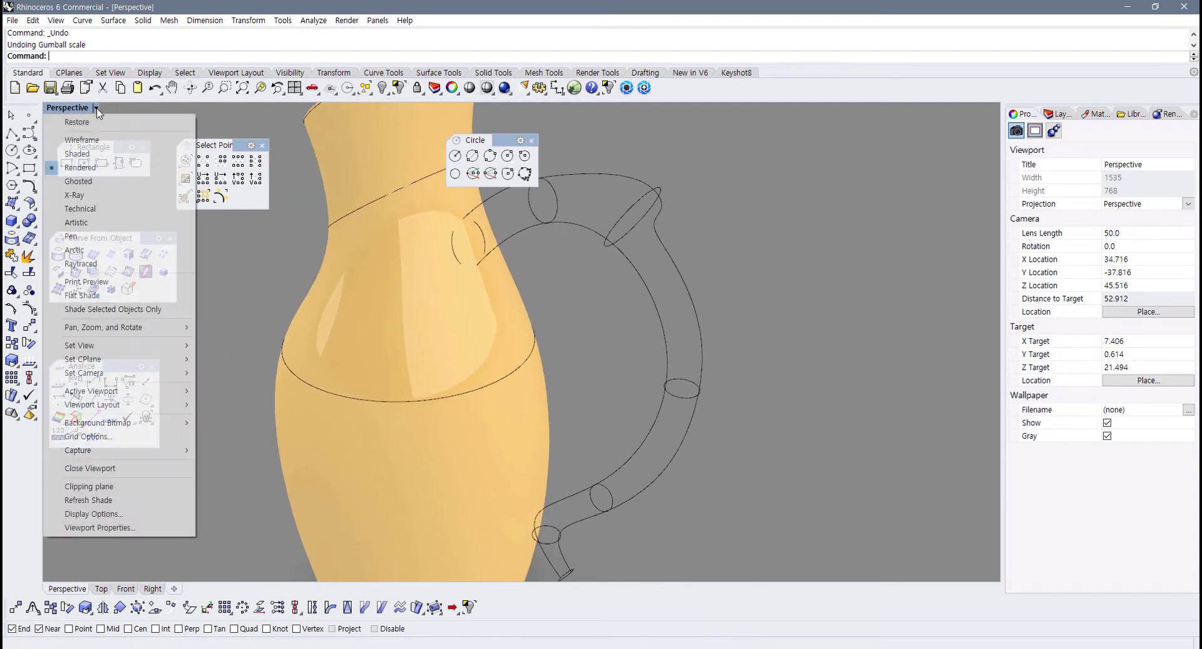
click(69, 153)
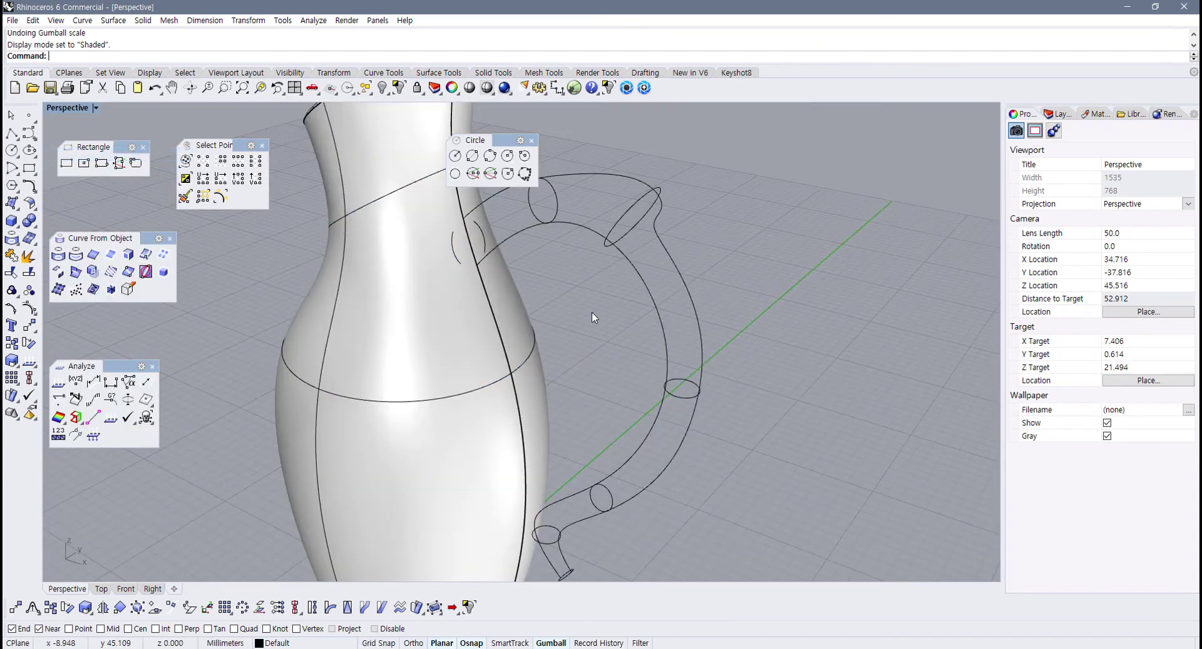
Step: Enable Record History for the next command, leaving Always Record History off and Update Children on
right_click(599, 645)
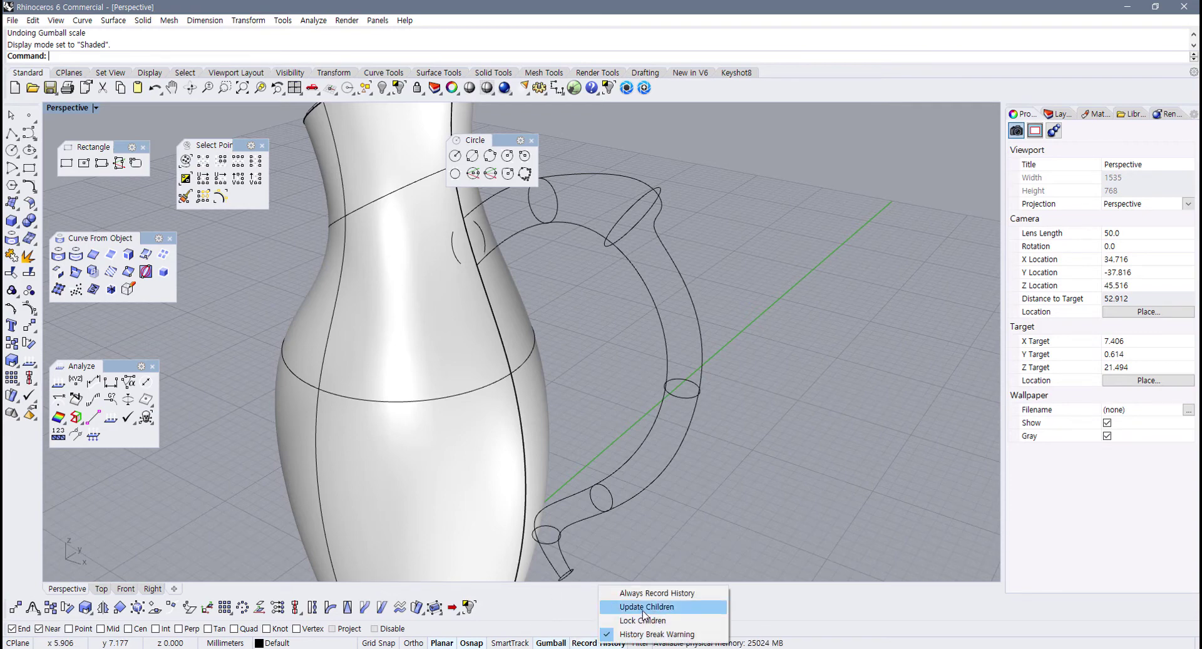
click(618, 613)
right_click(605, 644)
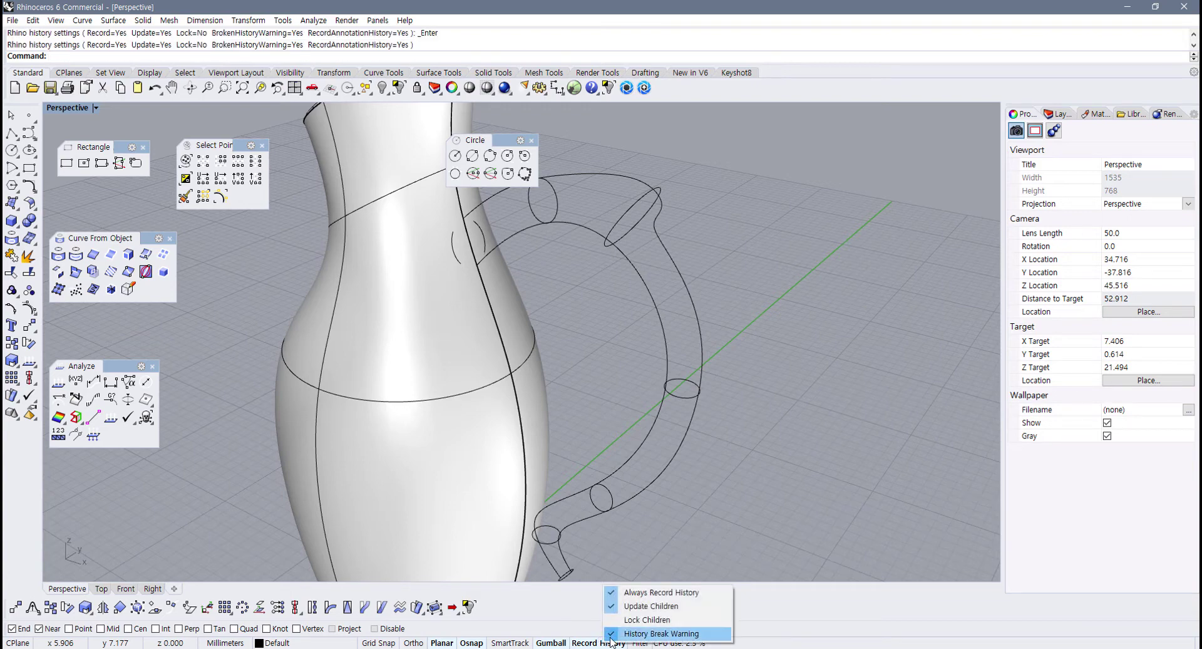
click(632, 591)
right_click(603, 643)
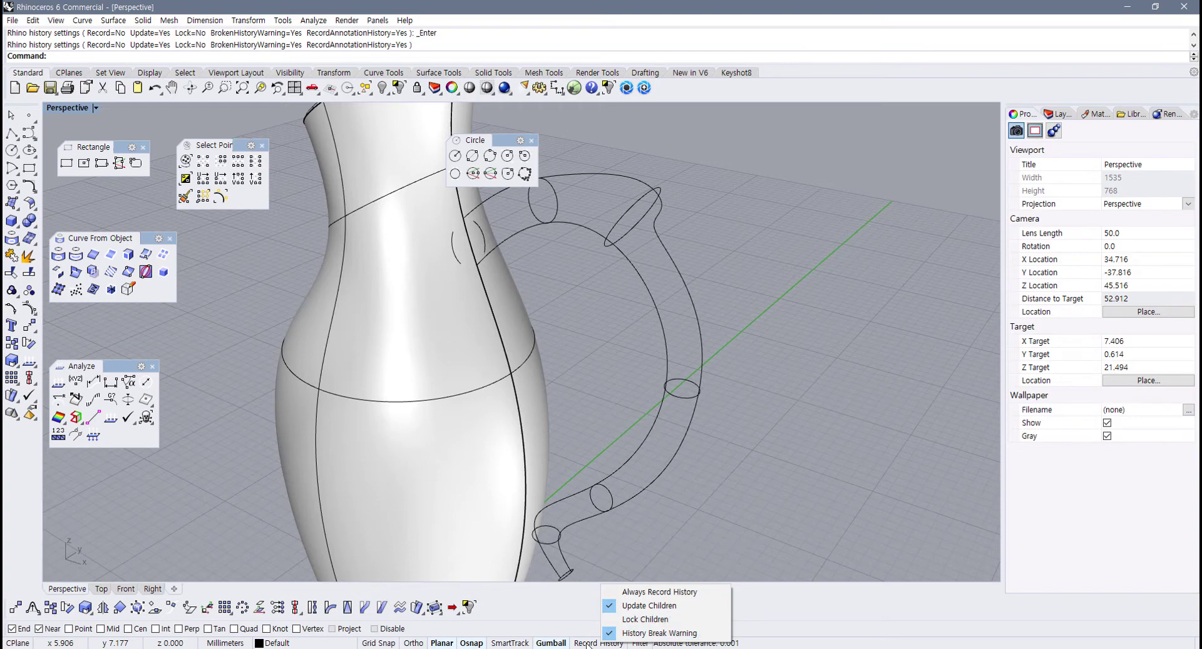
click(594, 643)
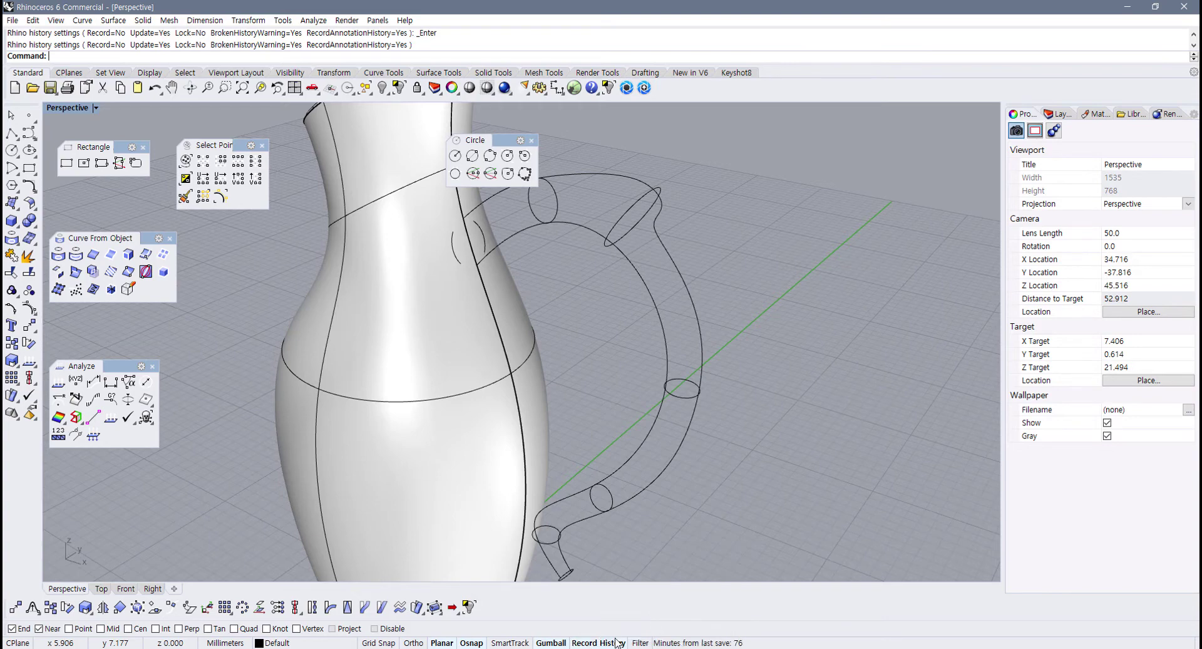
Step: Pick the handle's inner and outer profile curves as the rails of a two-rail sweep
click(438, 72)
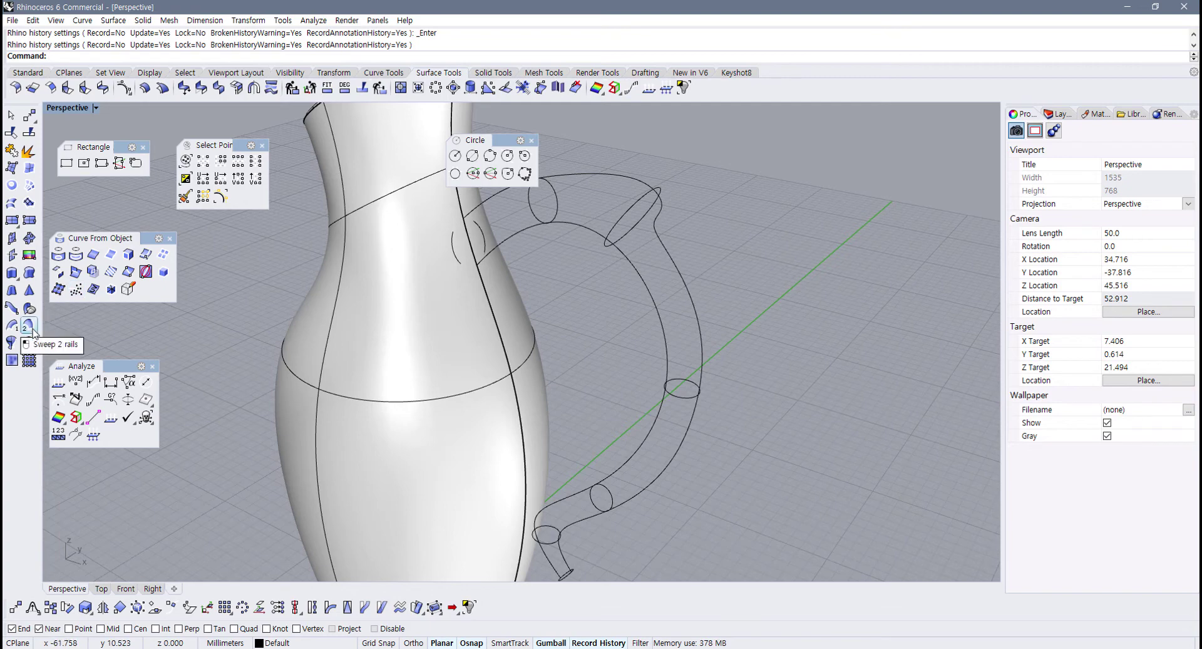
click(32, 328)
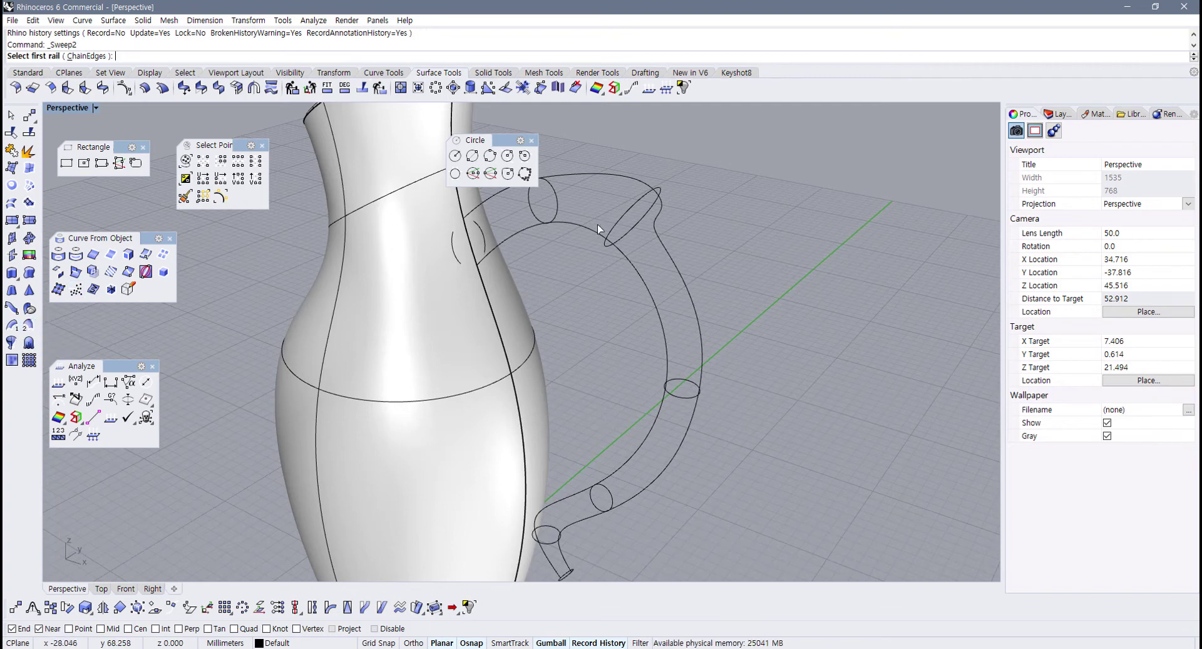
click(511, 241)
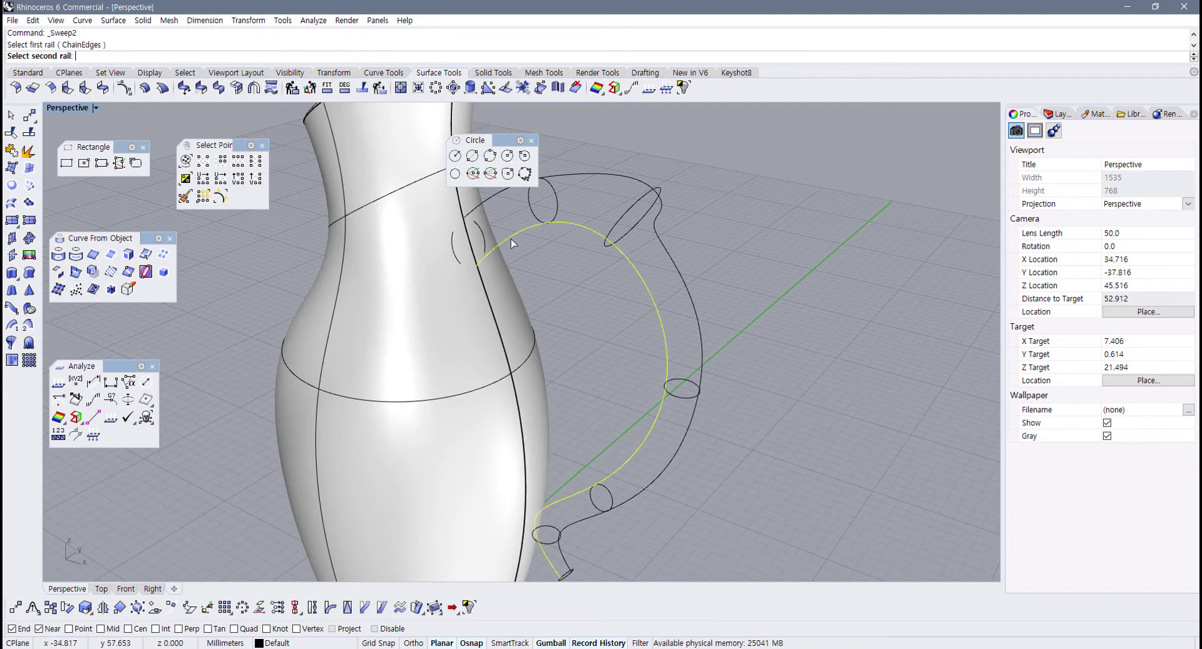
click(488, 207)
Step: Create the sweep through all the circles from the vase to the handle's lower end, without changing the cross sections
click(482, 230)
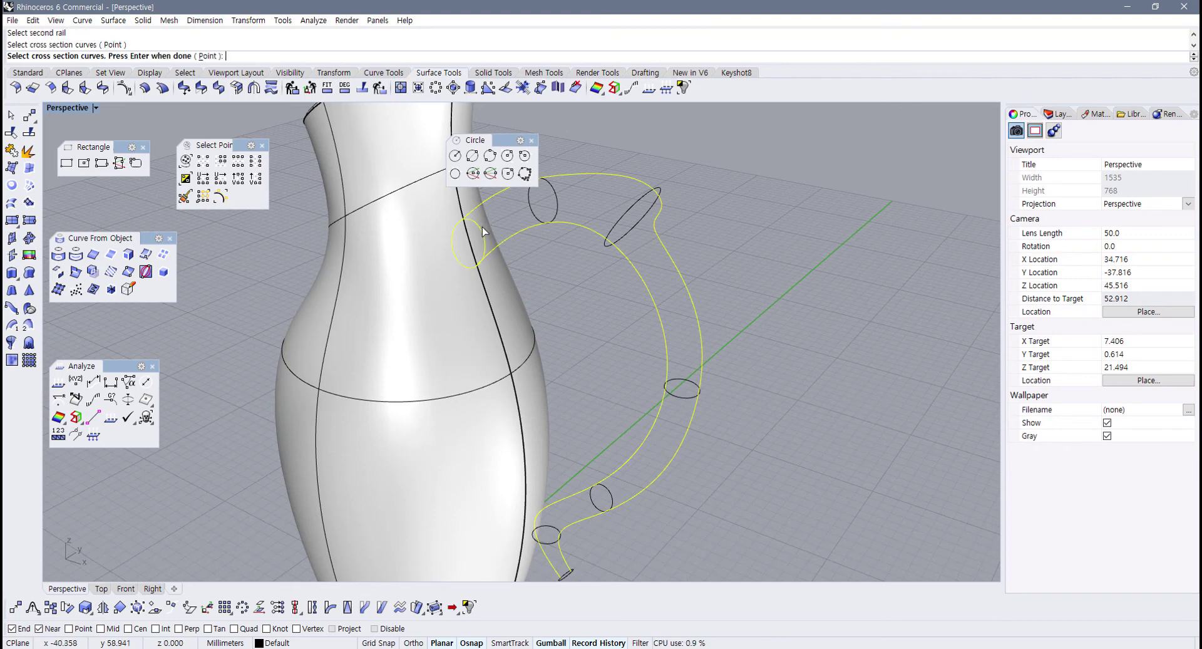
click(534, 212)
click(624, 234)
click(684, 396)
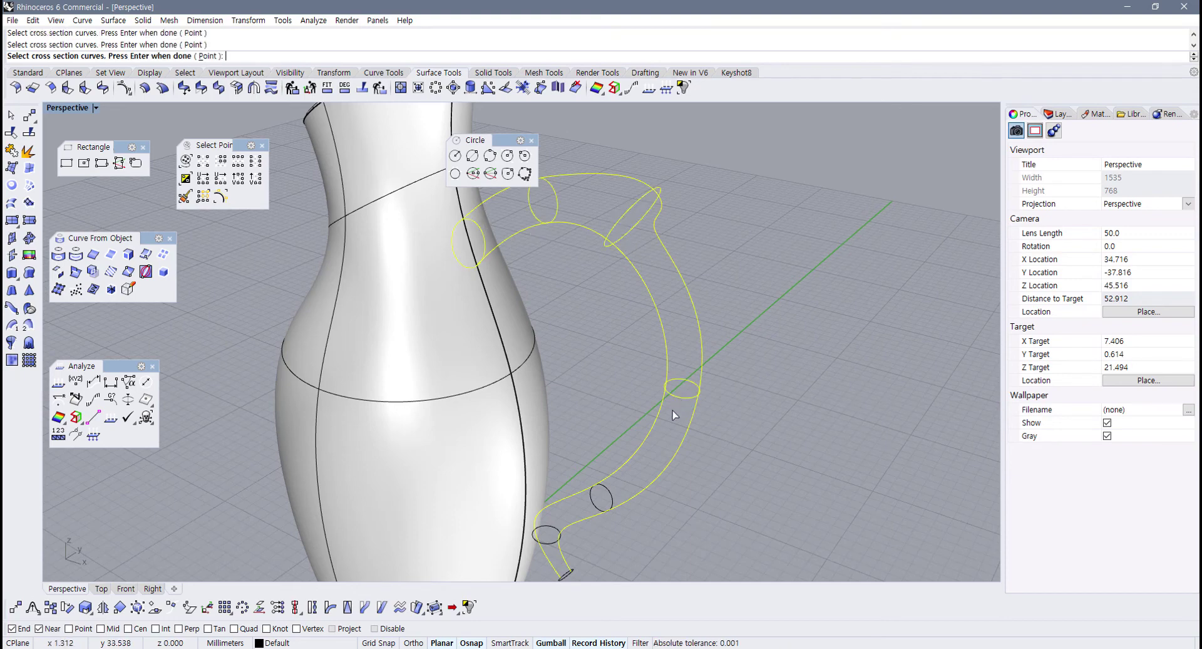
click(600, 507)
click(552, 544)
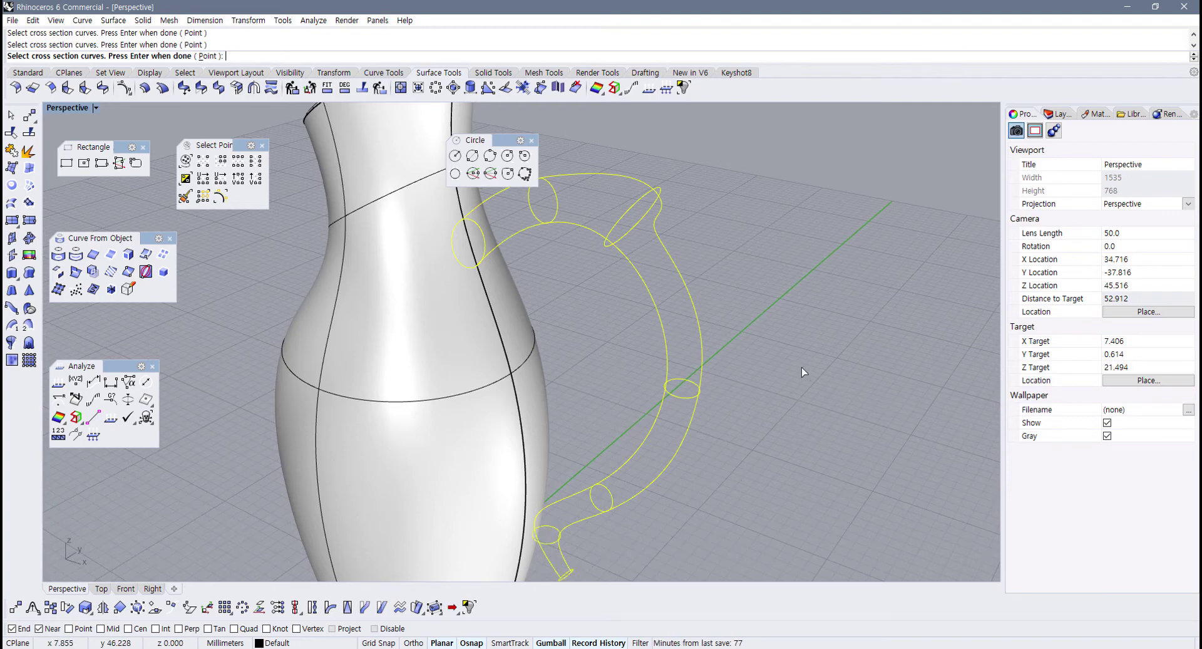
key(Return)
key(Return)
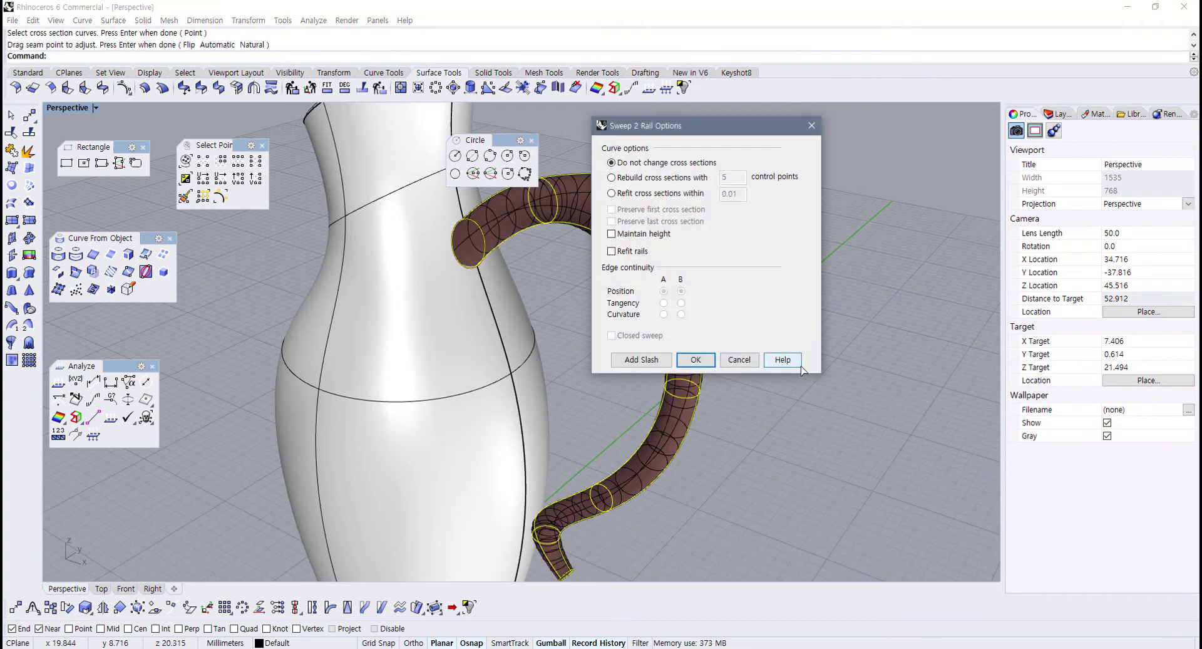
click(696, 359)
Step: Move the floating Circle palette clear of the handle and inspect the swept handle surface from several angles
drag(482, 139, 837, 141)
right_drag(751, 282, 727, 328)
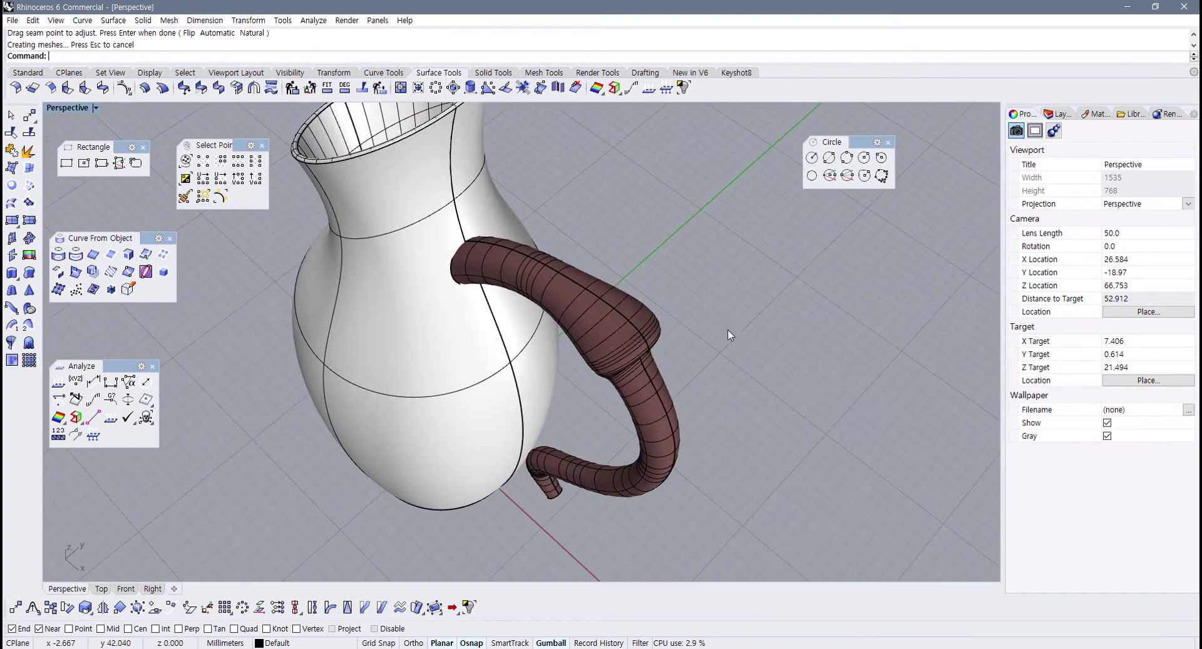
click(561, 293)
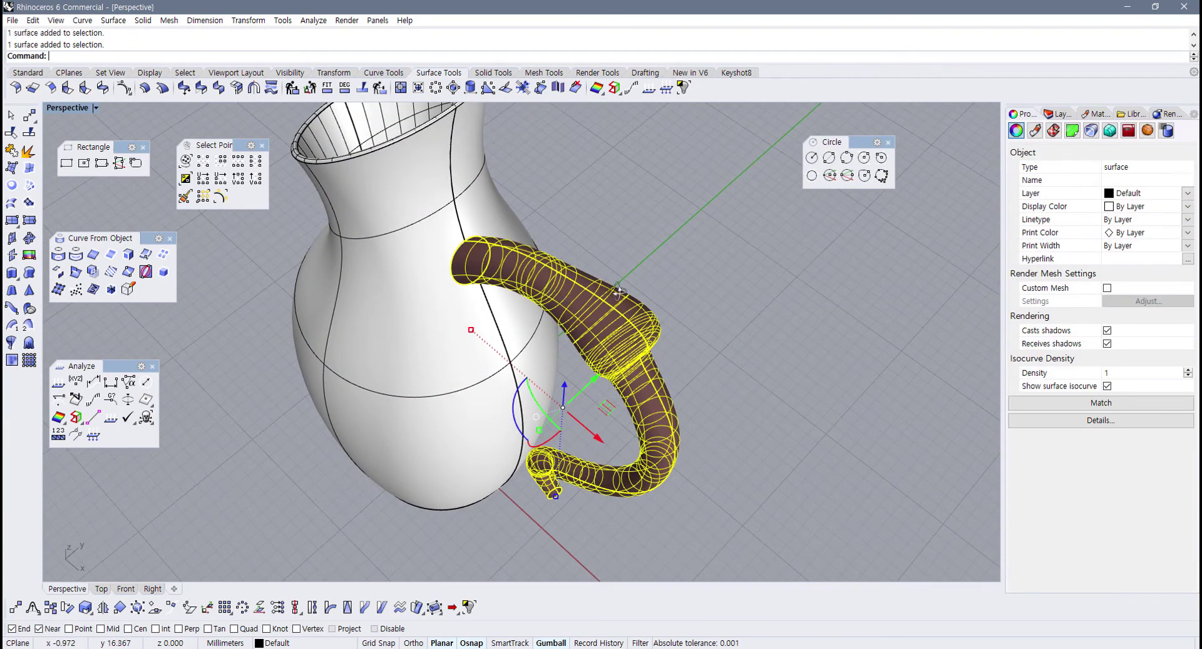
right_drag(618, 292, 692, 250)
click(592, 294)
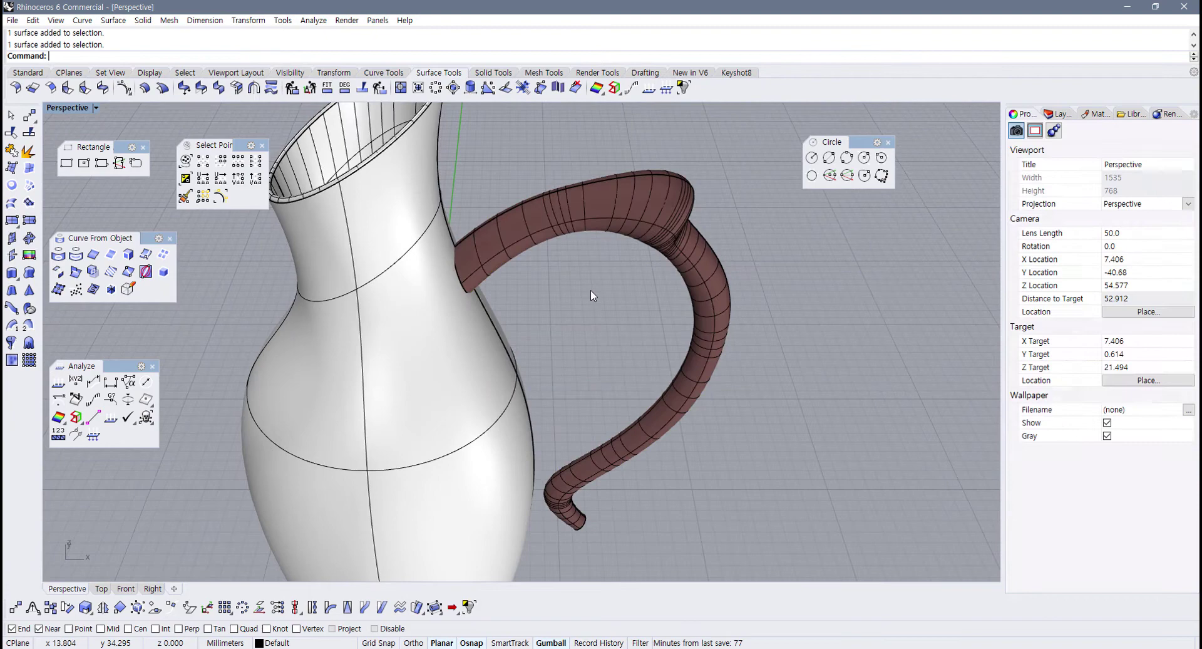
Step: Widen the section circle on the handle's upper arch sideways along Y to reshape the history-linked sweep
click(577, 224)
right_drag(659, 340, 421, 303)
scroll(466, 313, up, 5)
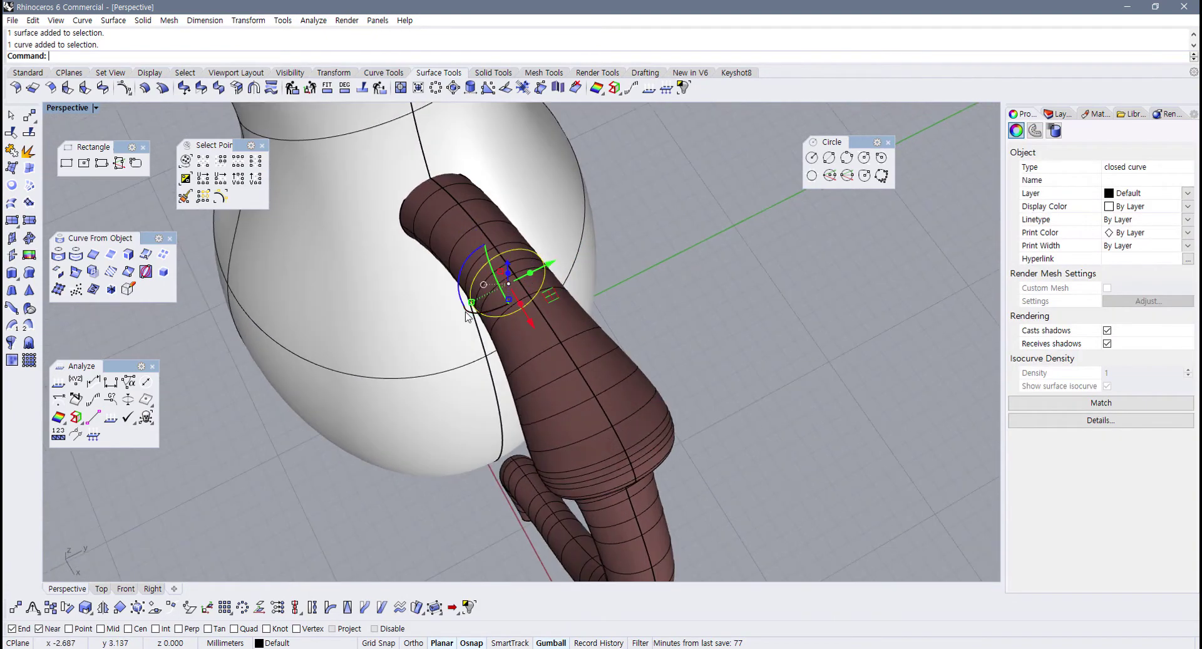
scroll(466, 316, up, 2)
drag(462, 322, 448, 324)
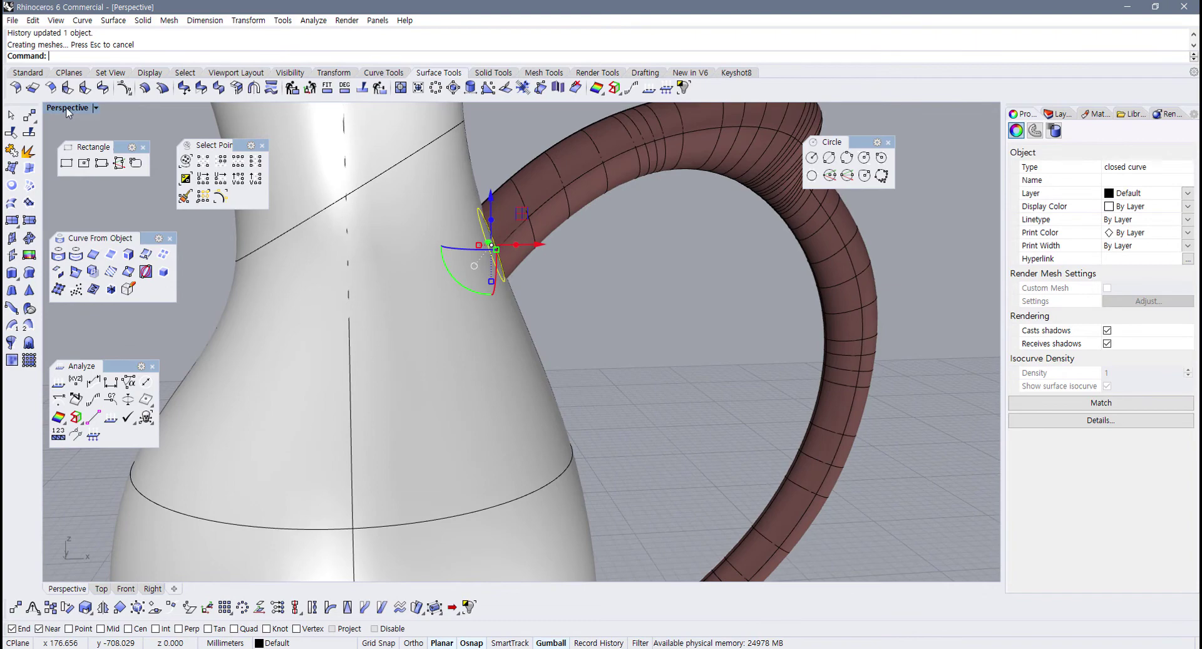
Step: Examine the upper junction between the handle and the vase wall up close in the Front and Perspective views
double_click(68, 108)
scroll(373, 419, up, 6)
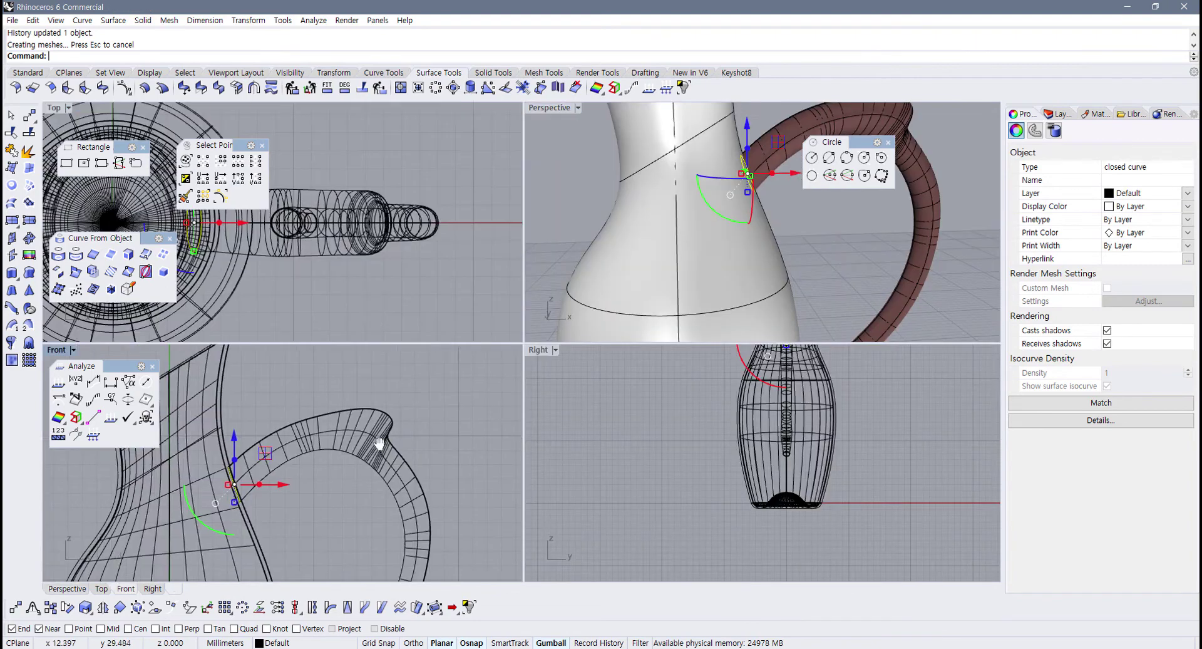
scroll(367, 412, up, 2)
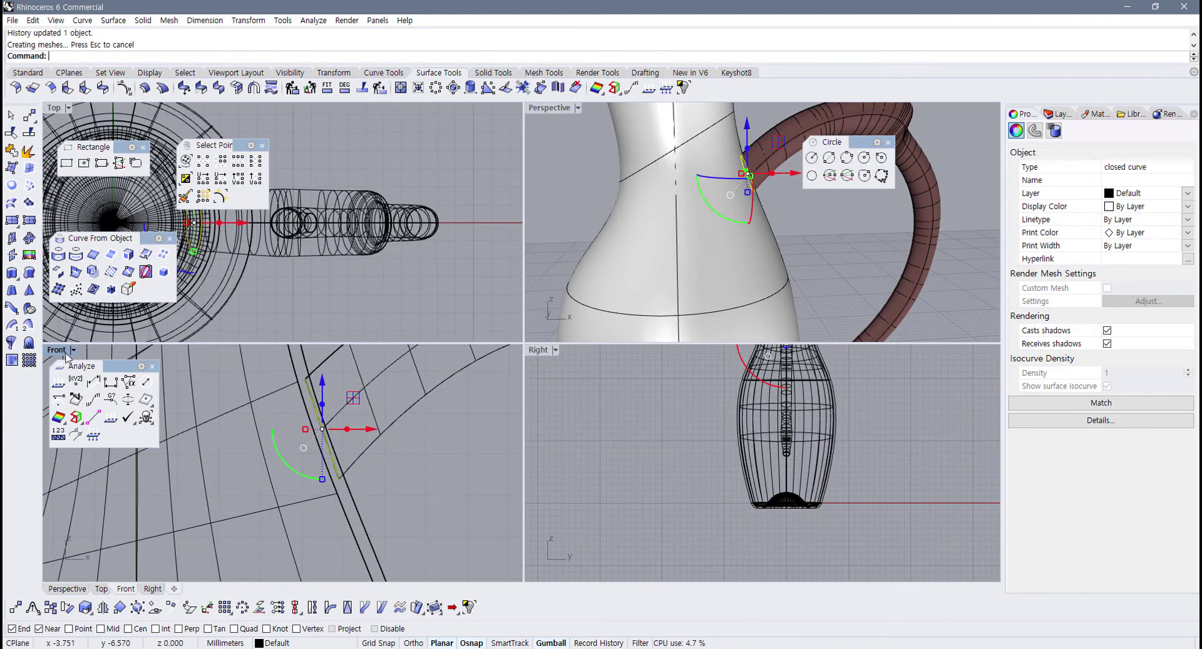
click(842, 231)
scroll(760, 169, up, 14)
right_drag(670, 241, 712, 234)
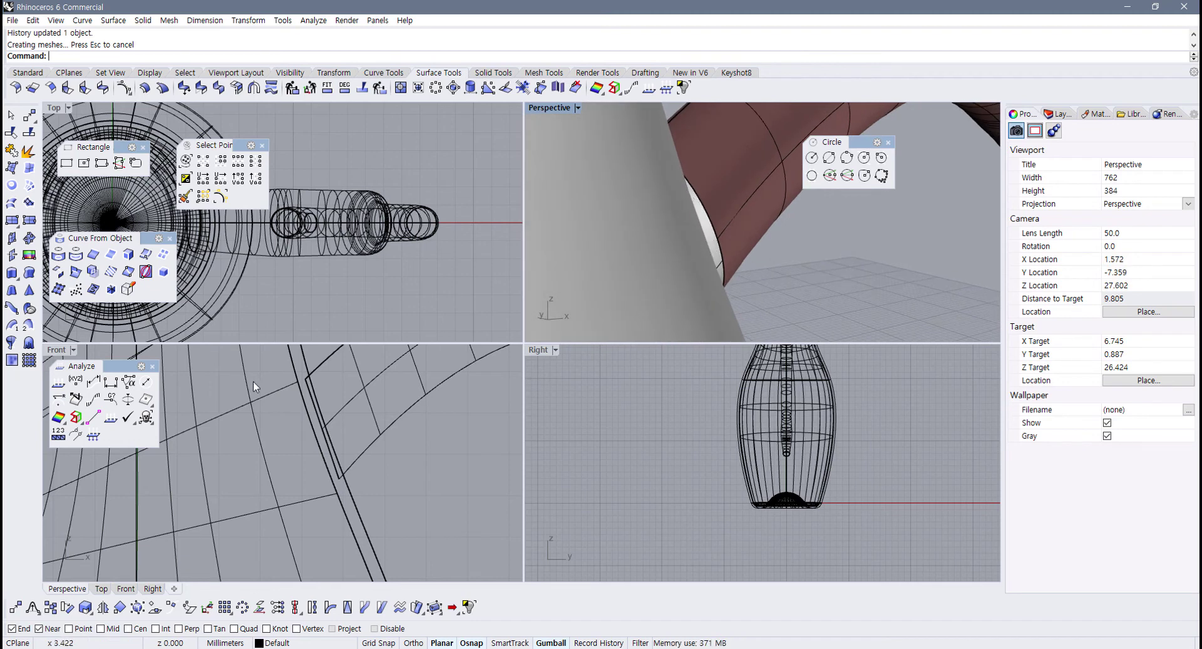
double_click(55, 352)
scroll(442, 335, down, 5)
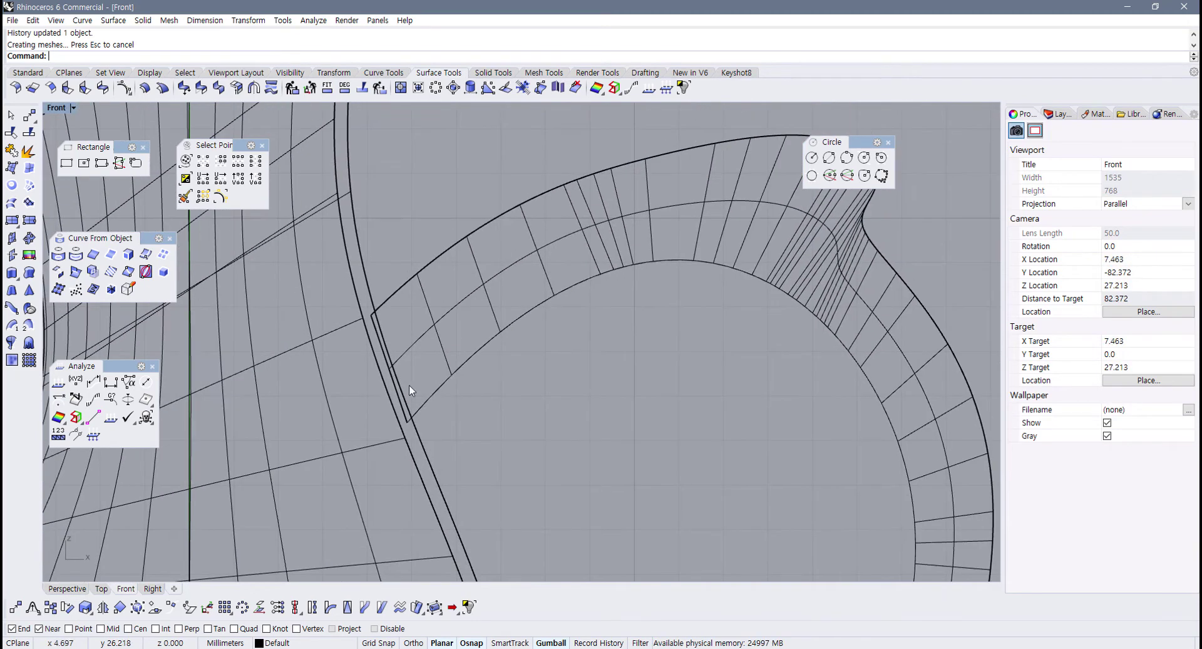
Step: Try to extend the handle's inner rail curve into the vase wall by moving its end control point, and undo the move
click(426, 395)
click(471, 435)
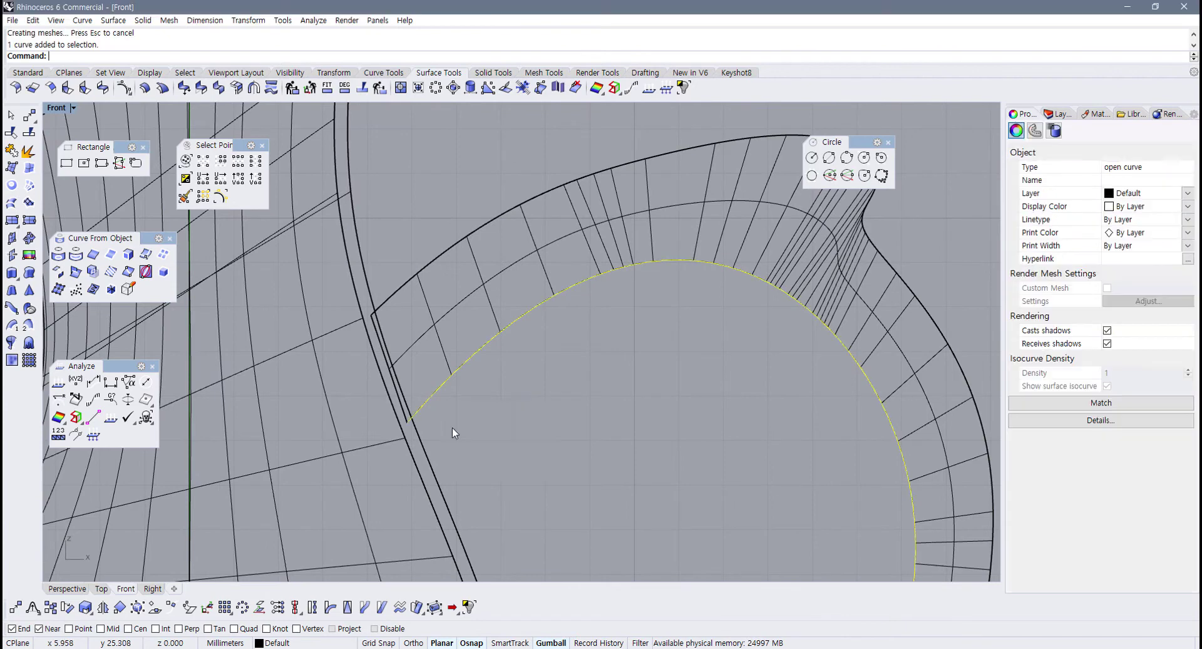
scroll(376, 413, up, 2)
key(F10)
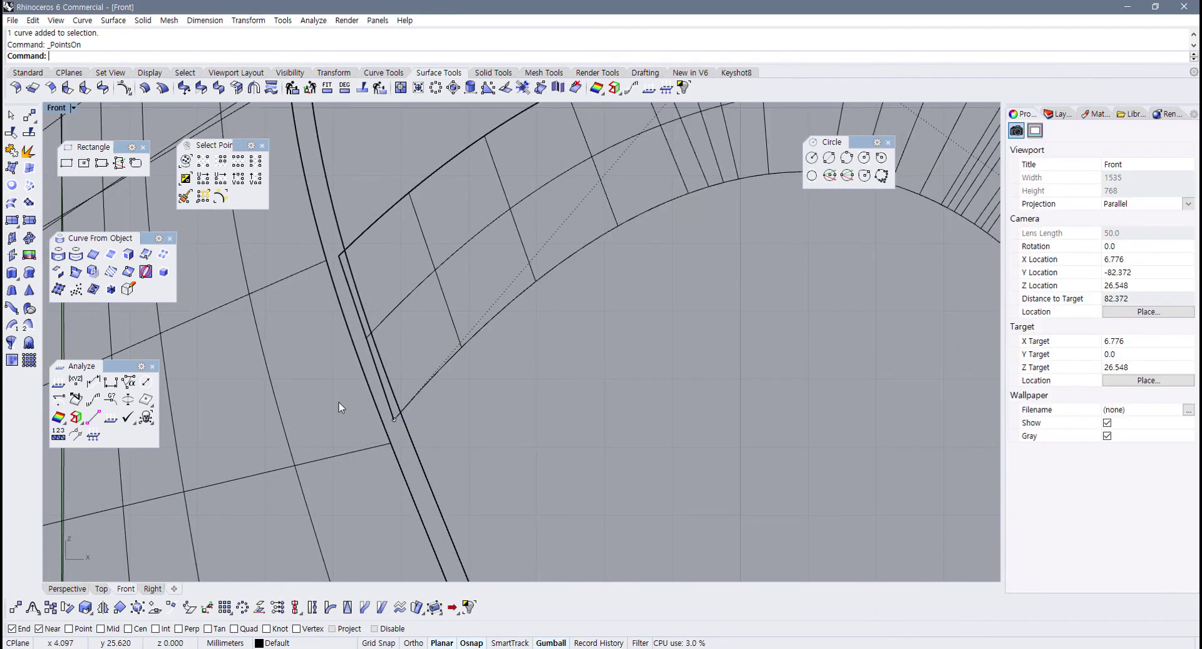
click(394, 419)
drag(425, 389, 414, 422)
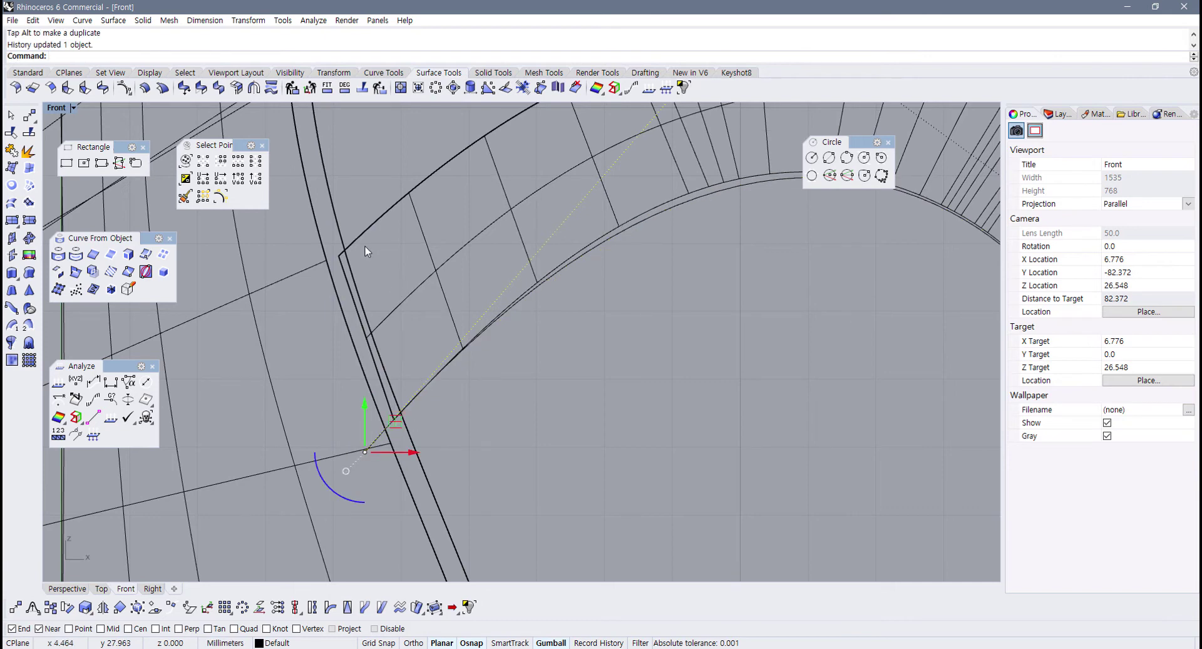
key(ctrl+z)
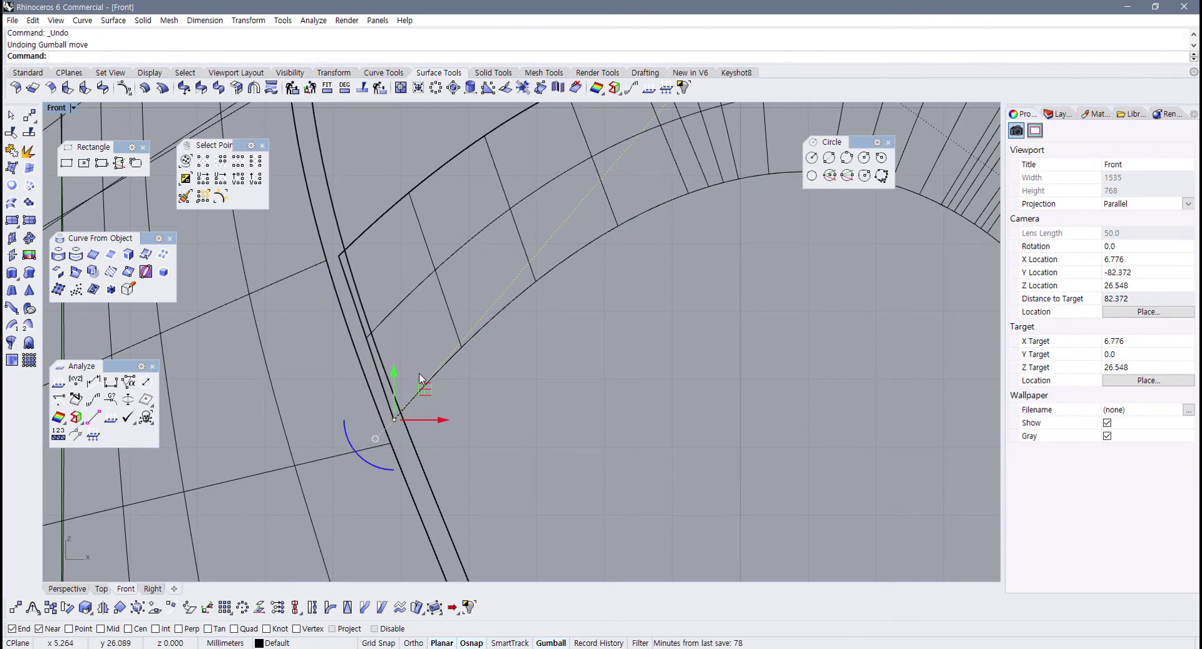
key(F11)
Step: Move the section circle at the handle's upper end in the Front view so that it sits inside the vase wall
click(377, 377)
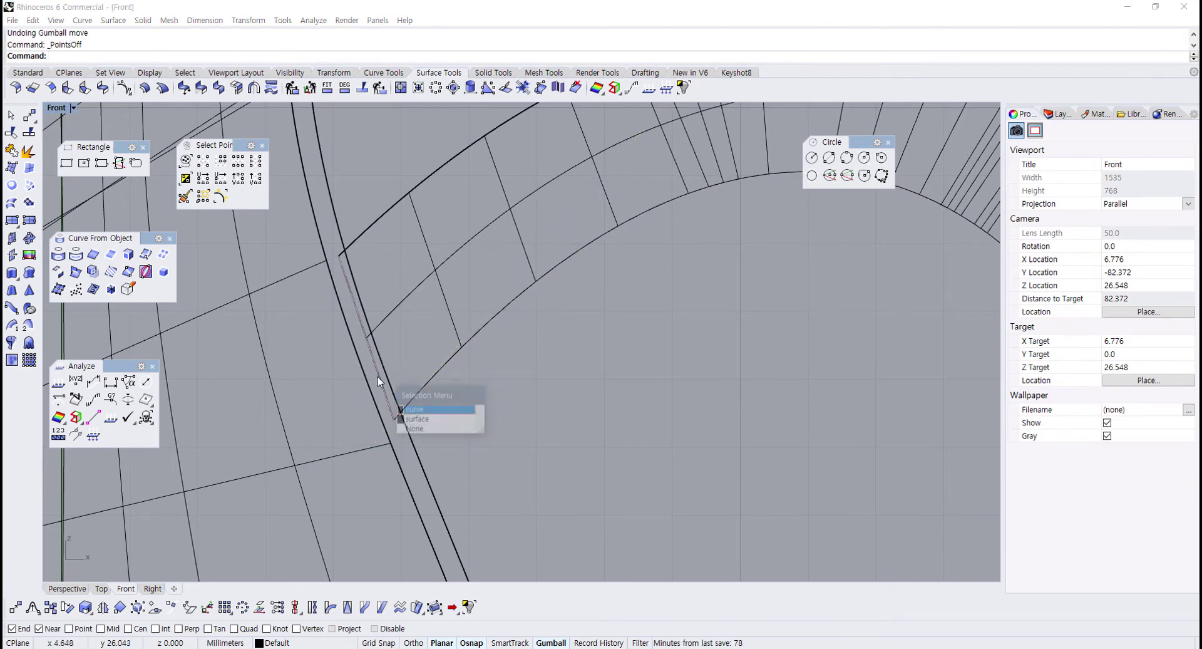
click(415, 410)
drag(399, 307, 371, 345)
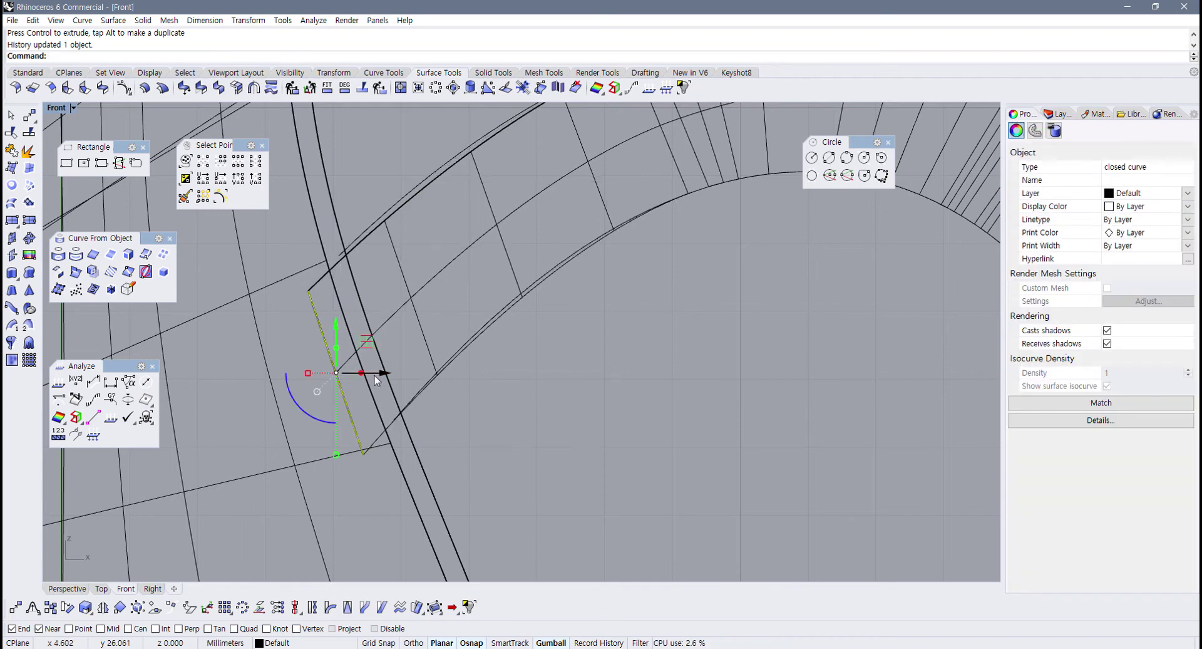
Step: In the Perspective view, widen the section circle at the handle's upper end along Y
double_click(62, 109)
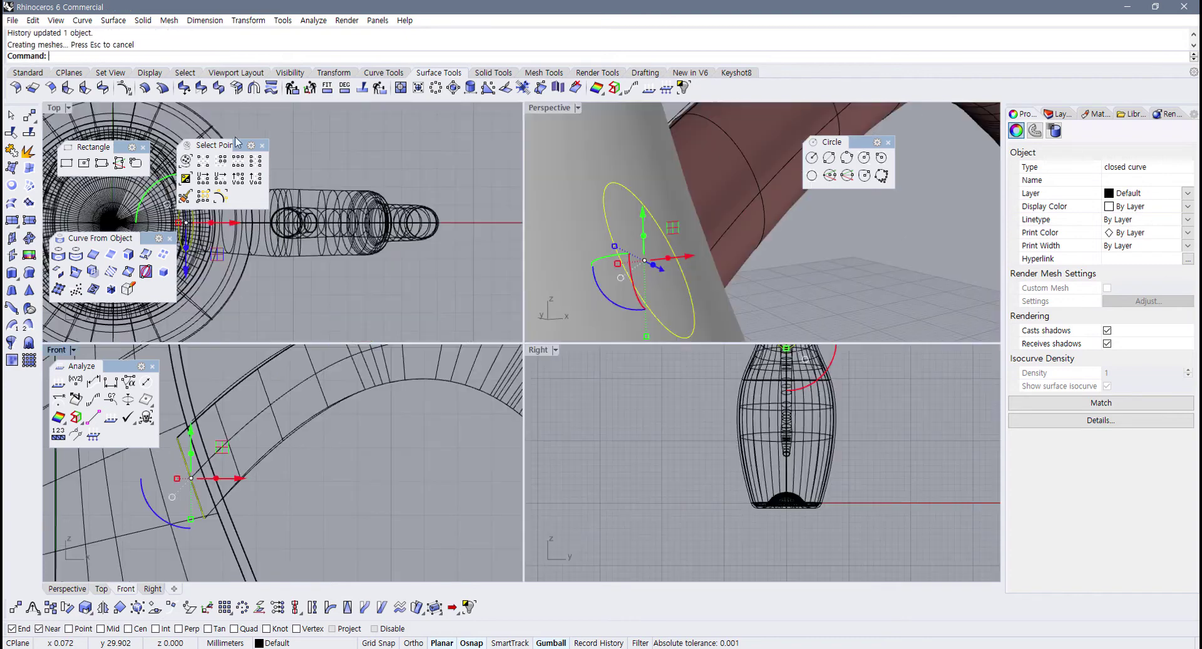
double_click(551, 111)
scroll(556, 235, down, 12)
right_drag(553, 238, 462, 303)
mouse_move(529, 272)
right_down()
mouse_move(478, 293)
mouse_move(465, 308)
mouse_move(480, 314)
right_up()
scroll(478, 295, up, 4)
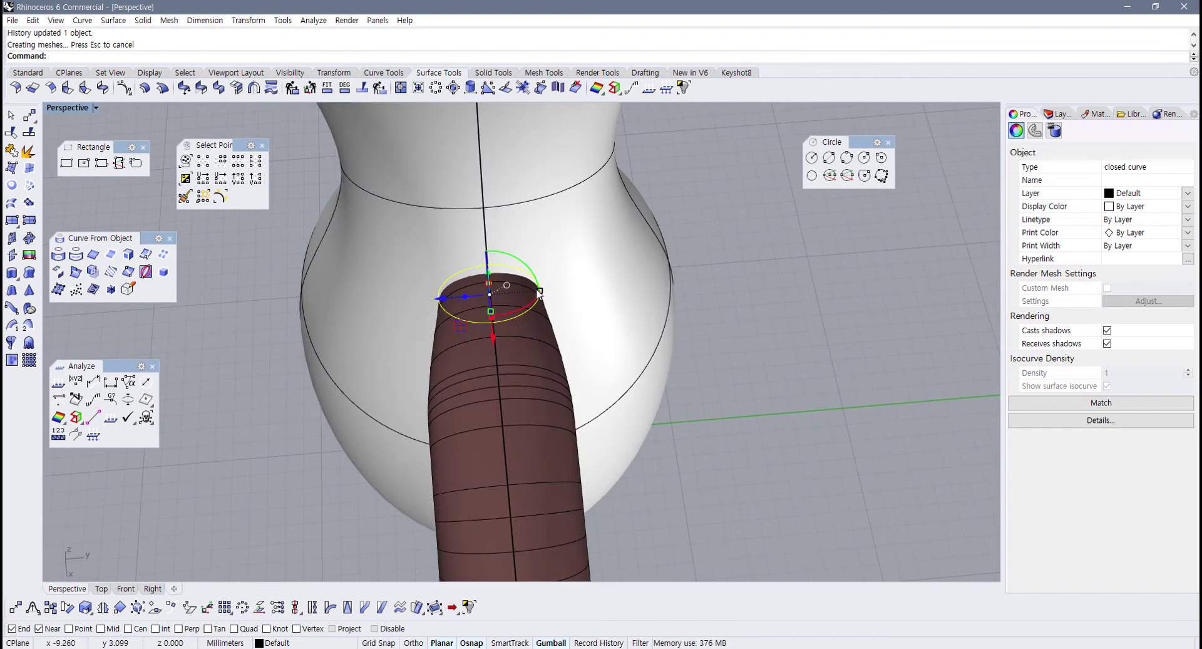
drag(539, 293, 557, 290)
Step: Widen the section circle on the handle's outer vertical part sideways along Y
scroll(573, 284, down, 4)
right_drag(581, 281, 584, 211)
drag(576, 204, 750, 385)
right_drag(690, 326, 551, 358)
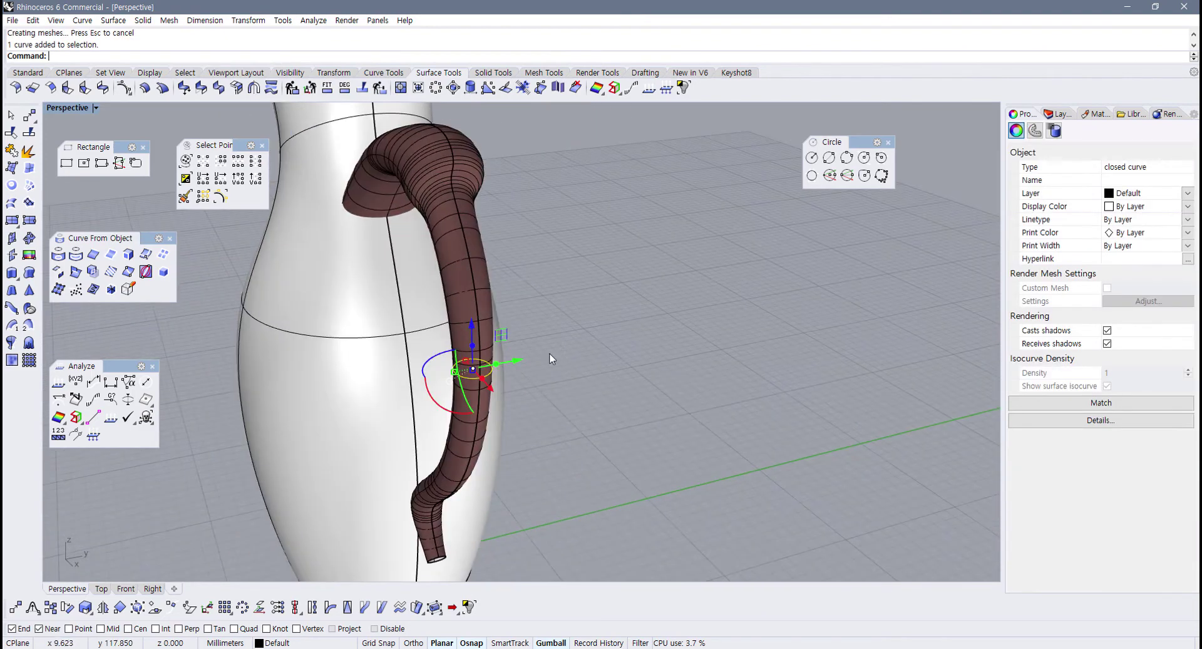
drag(454, 372, 442, 373)
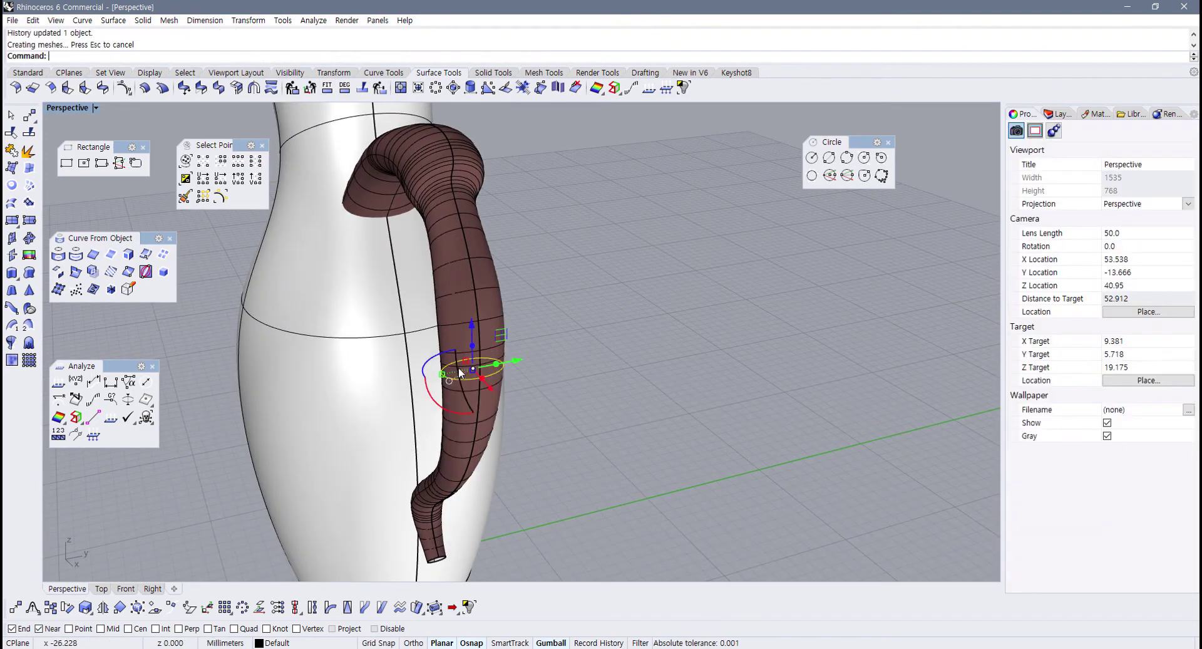
Step: Widen the section circle on the handle's upper arch along Y
right_drag(462, 370, 591, 328)
drag(567, 237, 715, 108)
right_drag(692, 157, 438, 332)
drag(468, 374, 455, 379)
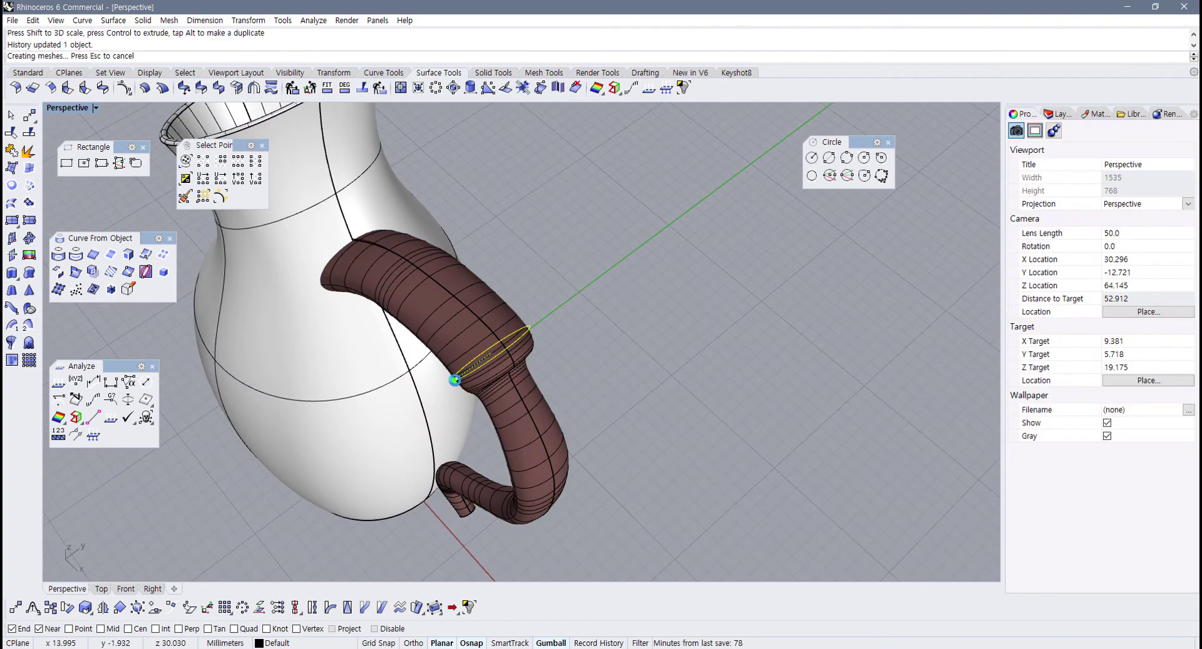
Step: Widen the section circle just above the handle's lower bend sideways along Y
right_drag(462, 376, 564, 290)
drag(559, 290, 743, 454)
right_drag(707, 448, 604, 335)
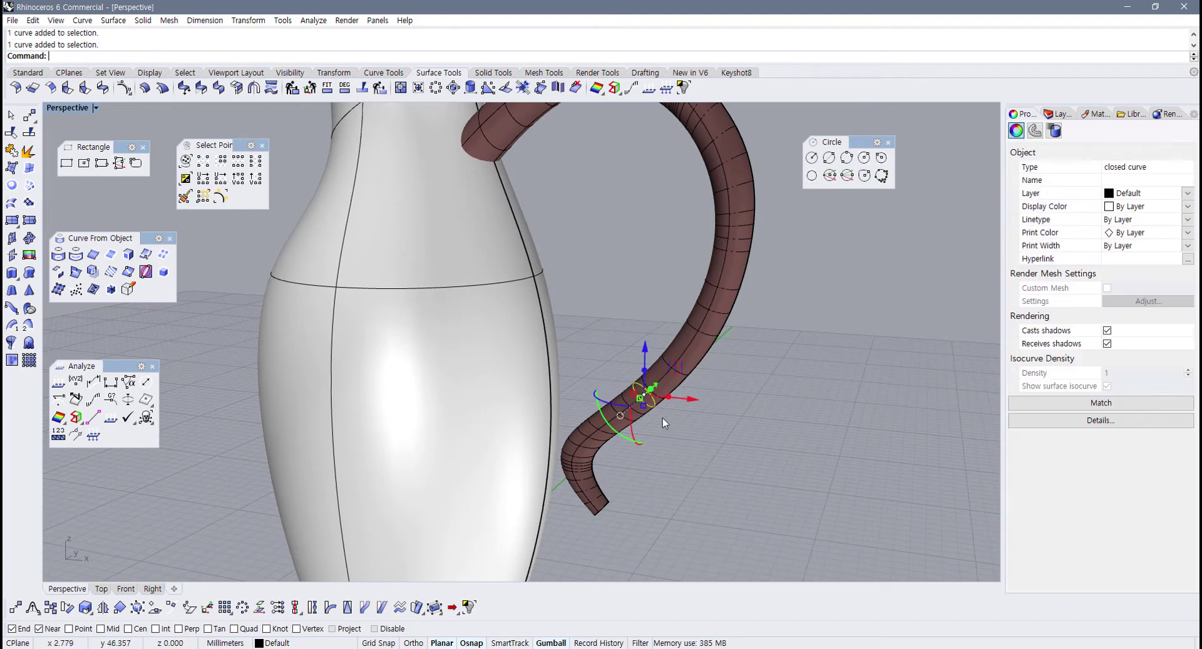
scroll(662, 418, up, 2)
right_drag(662, 418, 553, 446)
drag(565, 429, 556, 432)
right_drag(583, 442, 508, 395)
drag(508, 396, 506, 396)
Step: Fine-tune the Y width of the arch's section circle again after checking the handle from several angles
click(651, 452)
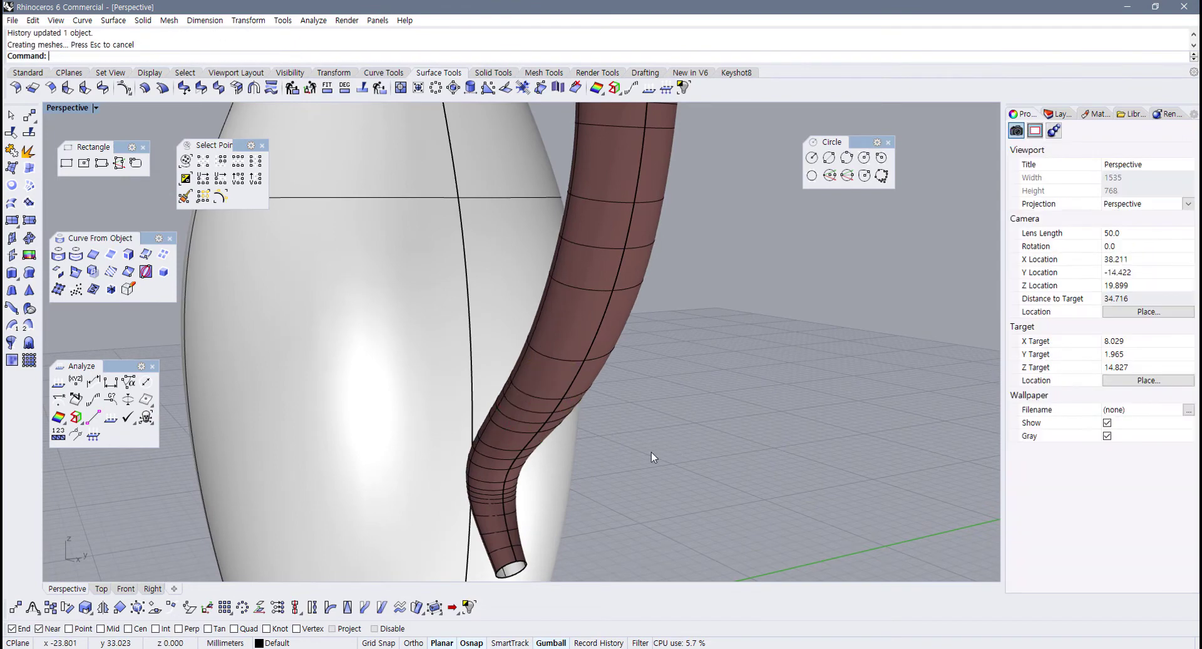
right_drag(651, 452, 626, 407)
shift+right_drag(626, 407, 558, 397)
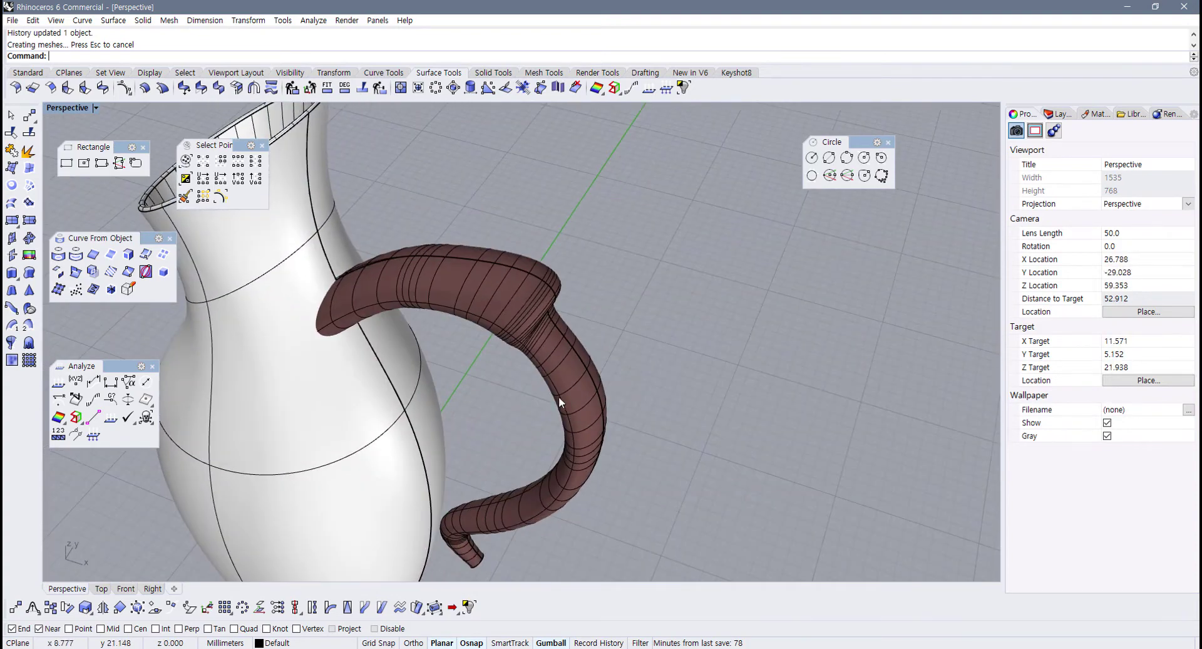
click(548, 279)
right_drag(596, 311, 501, 363)
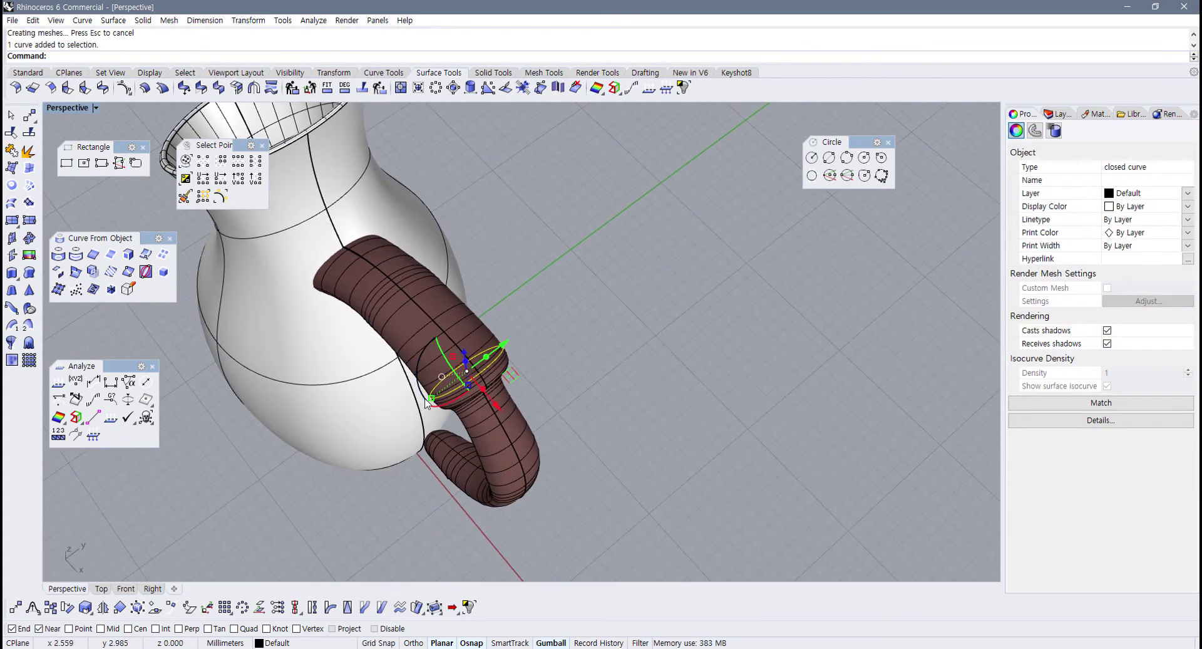
drag(432, 397, 432, 400)
right_drag(432, 400, 684, 280)
drag(691, 285, 699, 288)
Step: Select the two section circles nearest the upper junction with the vase and adjust their width together along Y
drag(684, 509, 563, 419)
right_drag(694, 459, 541, 544)
drag(230, 337, 505, 451)
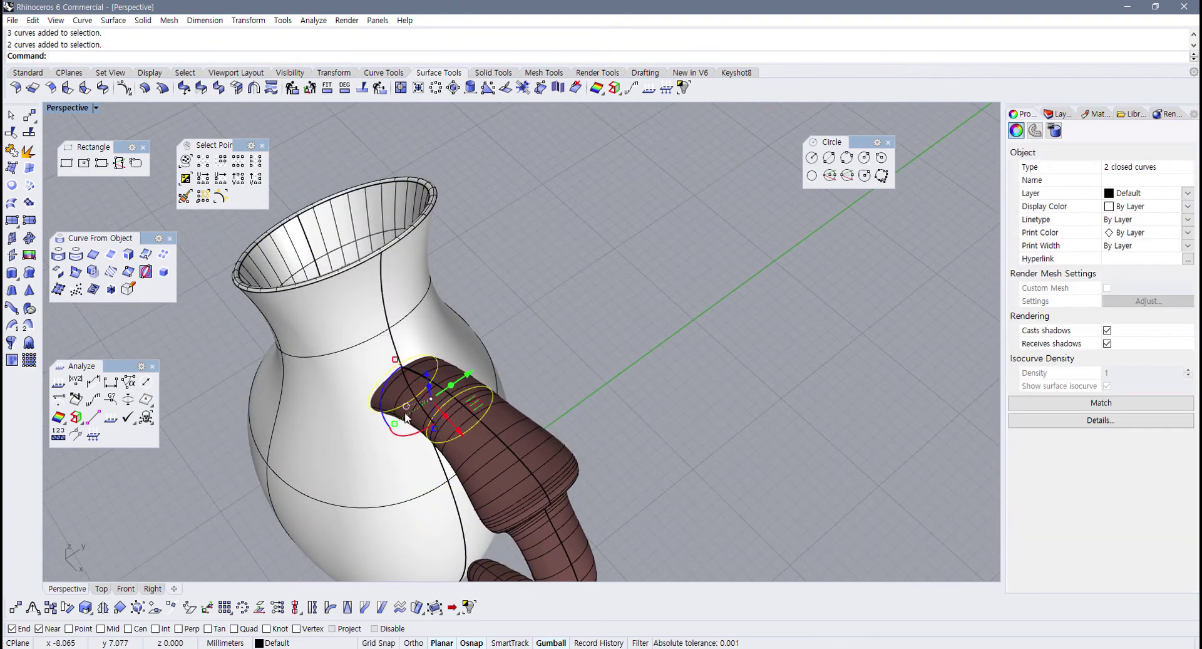
right_drag(404, 423, 555, 355)
drag(603, 374, 596, 380)
Step: Adjust the Y width of the second section circle from the vase to smooth the handle's upper stretch
drag(597, 245, 666, 384)
right_drag(666, 384, 673, 448)
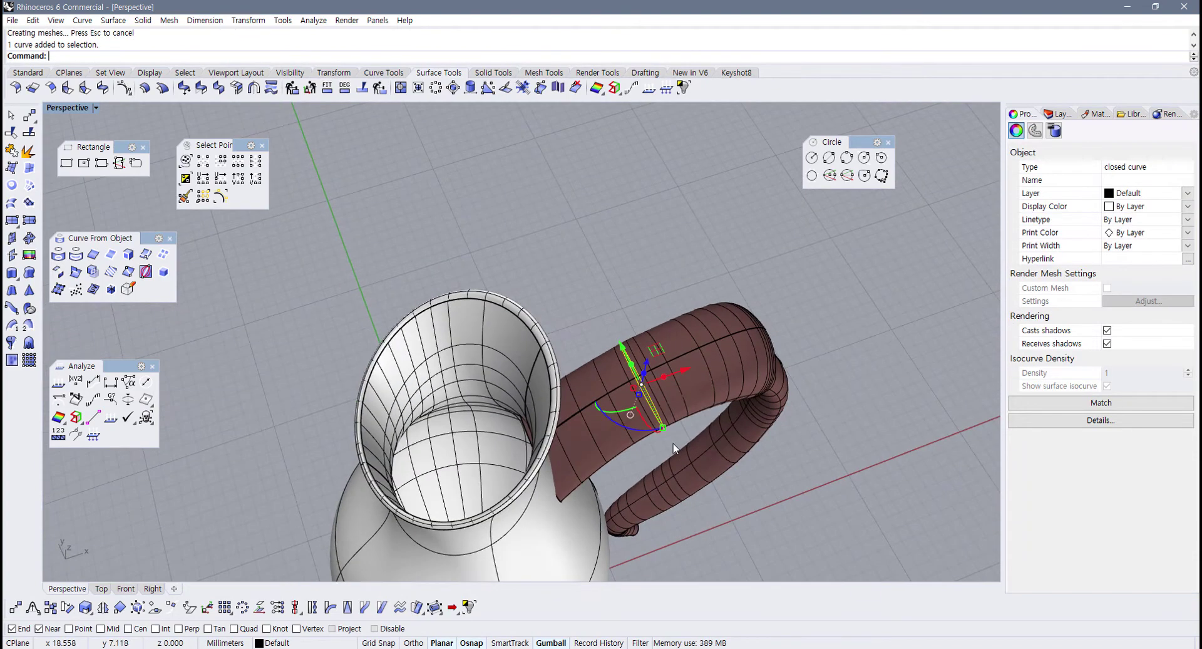
drag(664, 428, 669, 436)
click(571, 231)
right_drag(589, 321, 684, 336)
drag(608, 314, 709, 463)
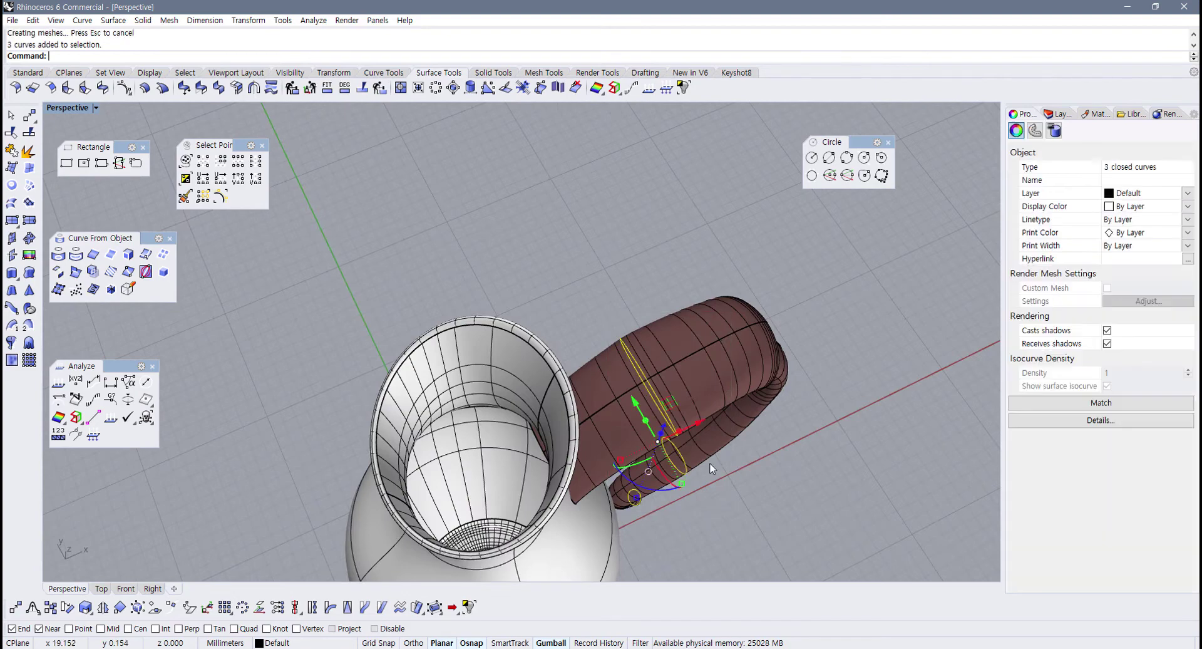
right_drag(647, 365, 616, 280)
drag(588, 266, 670, 368)
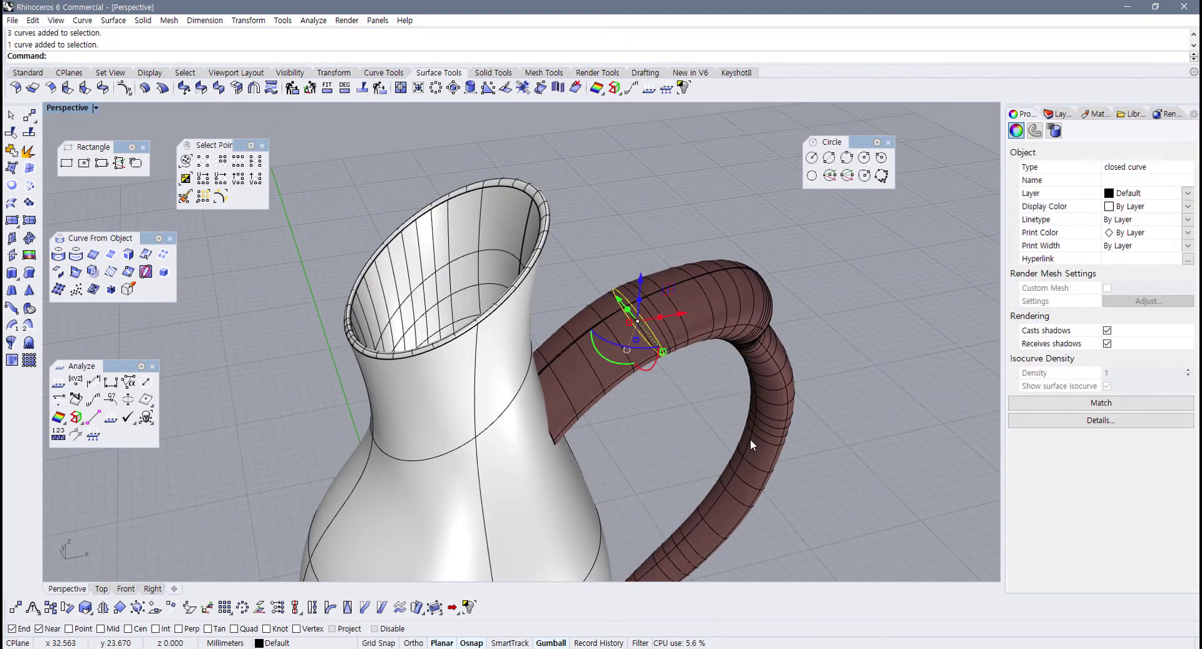
right_drag(720, 346, 703, 390)
drag(705, 360, 695, 352)
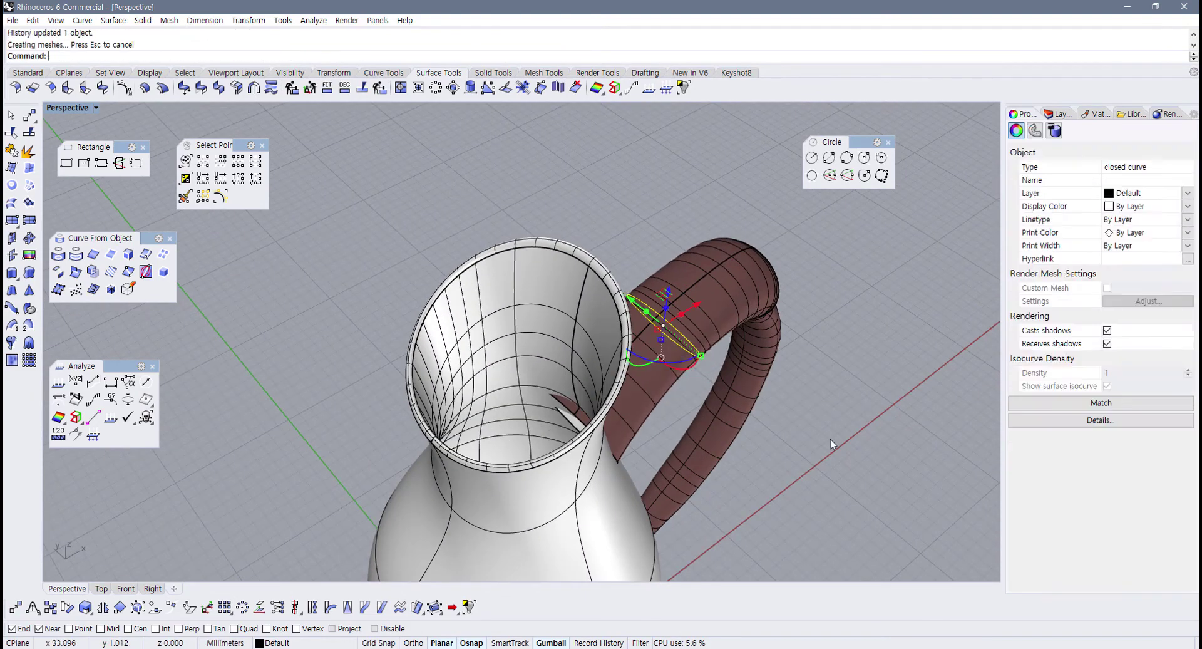
Step: Shift the section circle at the handle's upper end slightly deeper into the vase wall
right_drag(830, 439, 655, 314)
scroll(646, 269, up, 6)
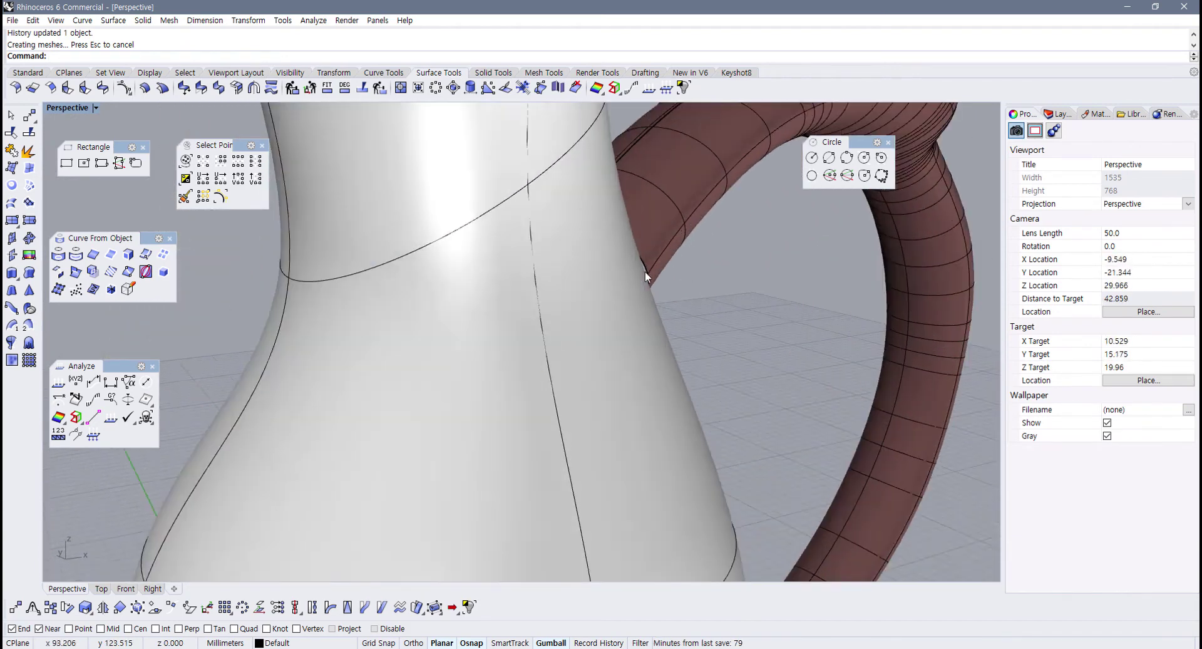
click(643, 271)
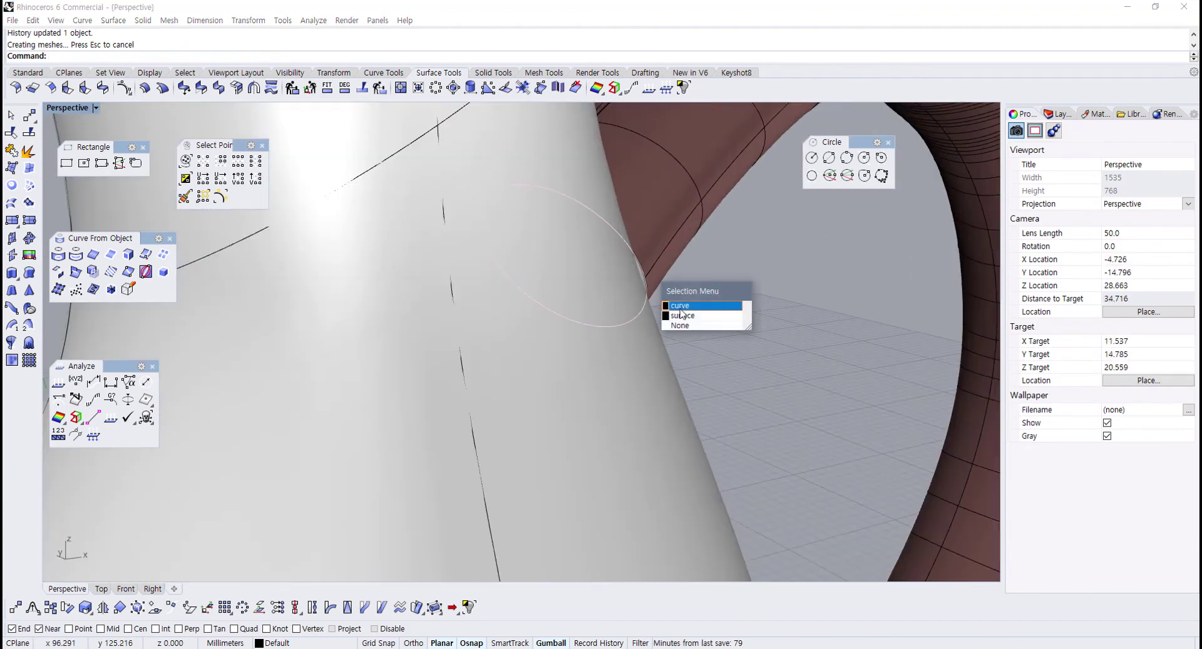
click(684, 313)
right_drag(683, 313, 338, 350)
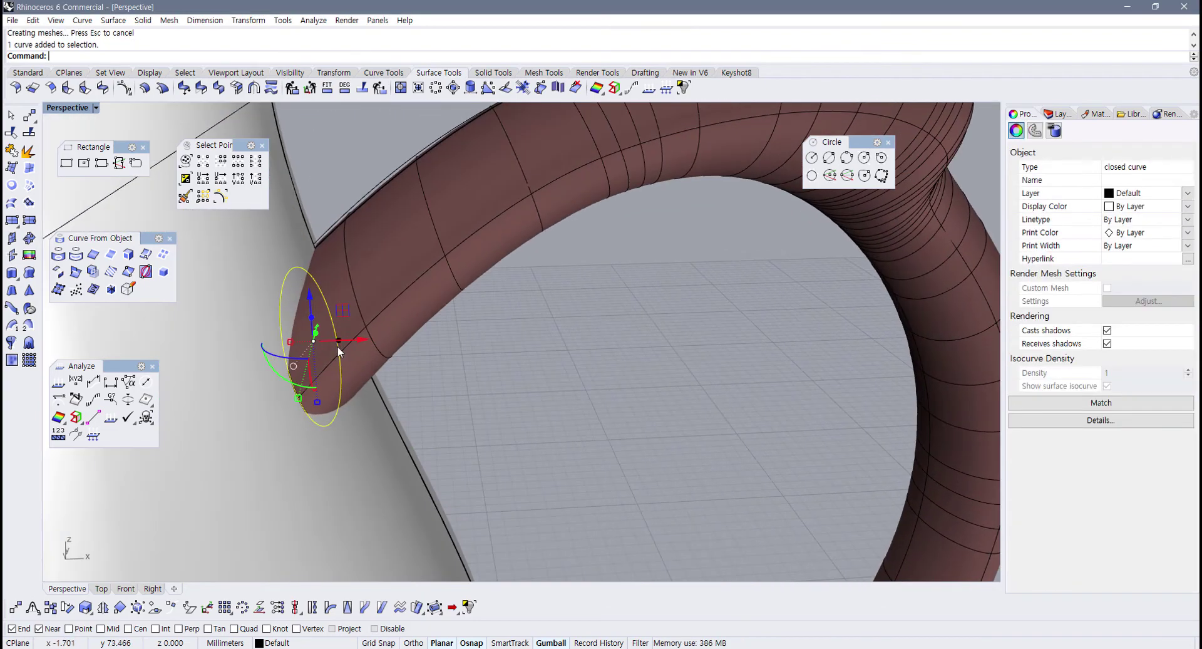
drag(344, 312, 335, 316)
click(433, 375)
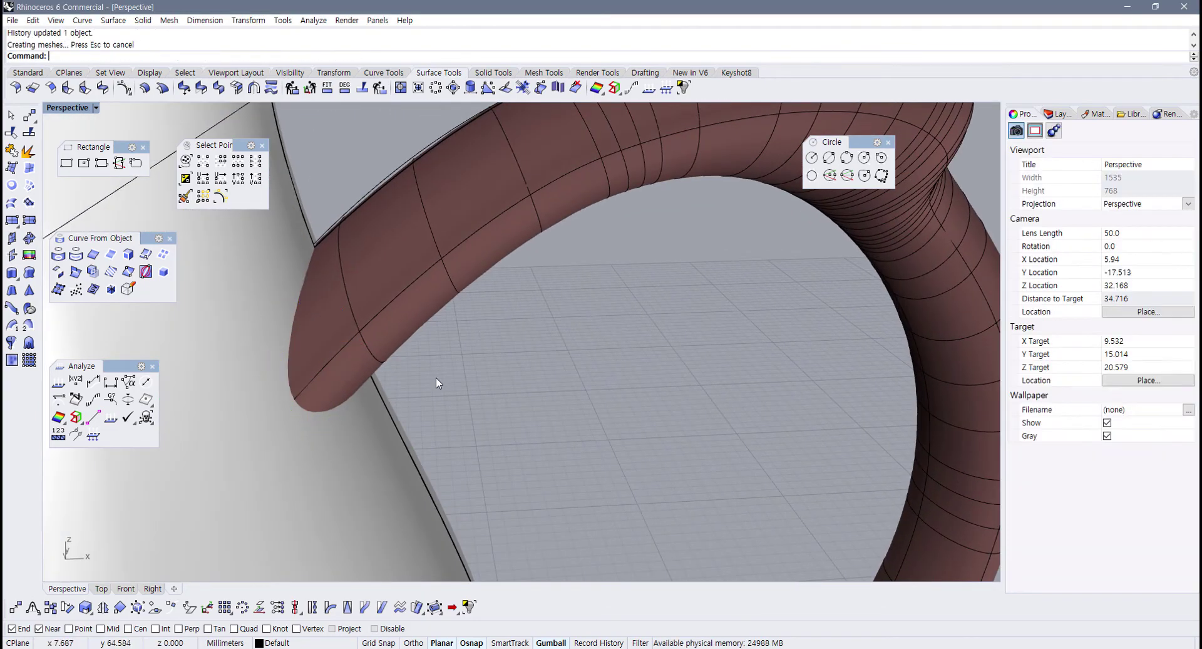
Step: Review the overall proportions of the vase and handle in the Perspective view and the four-view layout
right_drag(436, 377, 464, 361)
scroll(465, 363, down, 6)
right_drag(522, 334, 542, 411)
scroll(490, 330, down, 6)
double_click(74, 113)
mouse_move(261, 427)
right_down()
mouse_move(267, 460)
mouse_move(272, 443)
right_up()
right_drag(713, 250, 697, 221)
scroll(708, 220, up, 4)
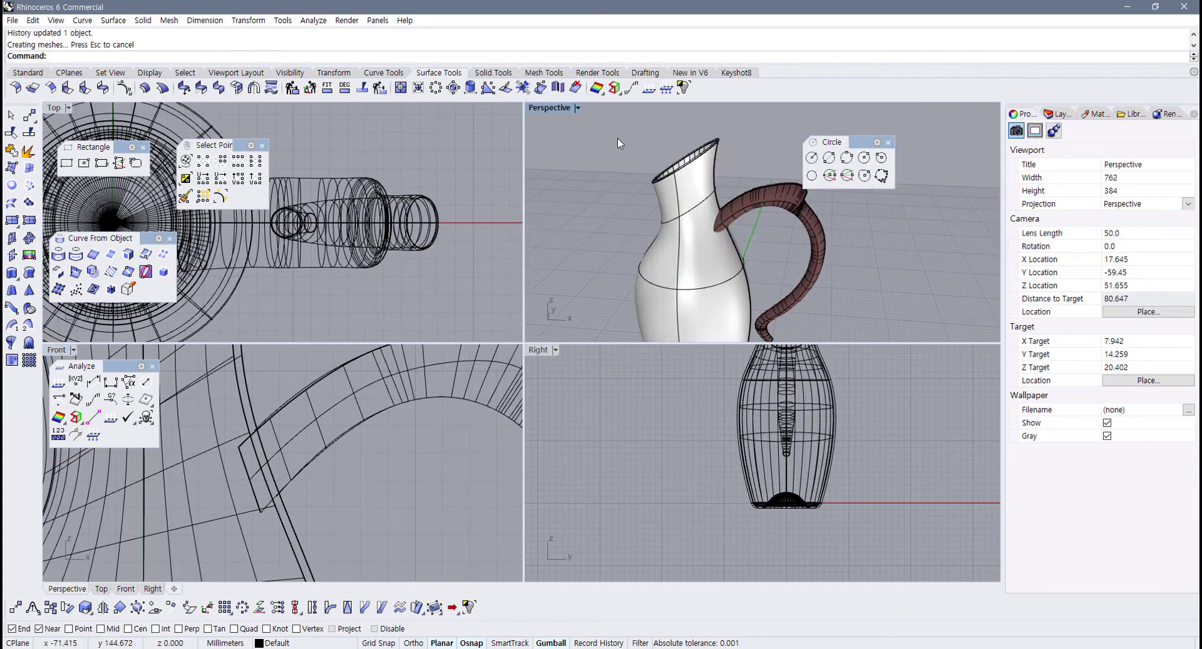
Step: Examine the reshaped handle surface and its upper junction with the vase from several angles in Perspective
double_click(549, 108)
click(550, 295)
right_drag(518, 338, 410, 277)
click(523, 342)
scroll(572, 291, up, 2)
scroll(571, 291, up, 2)
click(540, 189)
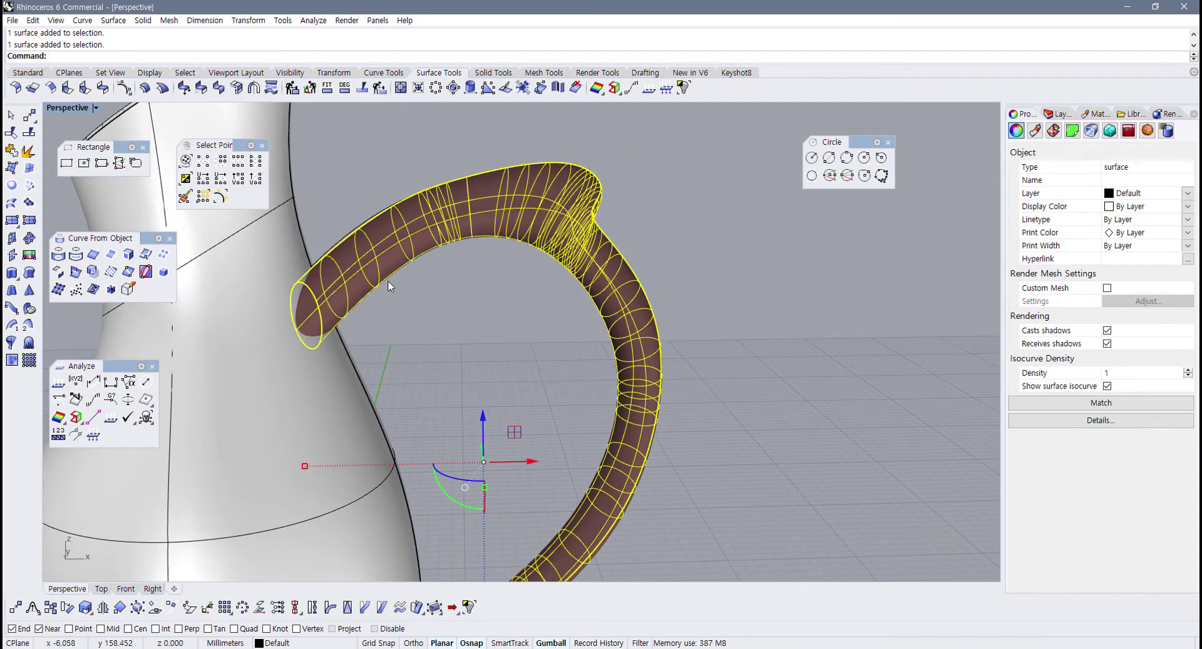
click(415, 298)
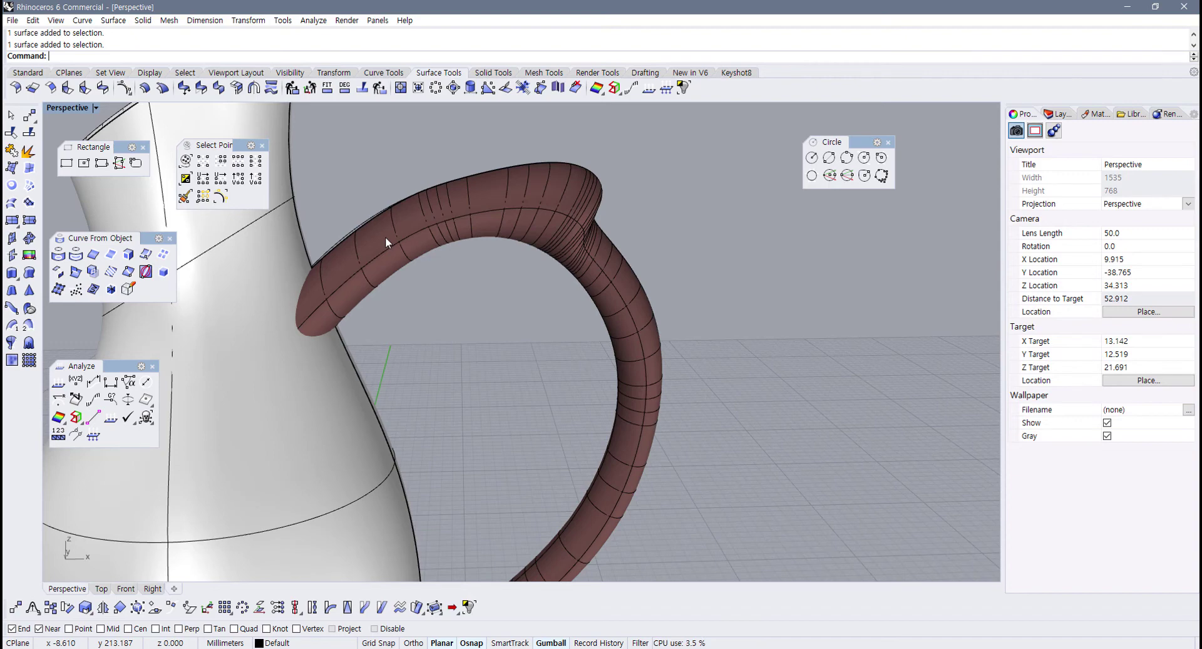
click(385, 237)
click(378, 300)
shift+right_drag(389, 332, 457, 351)
right_drag(439, 297, 482, 307)
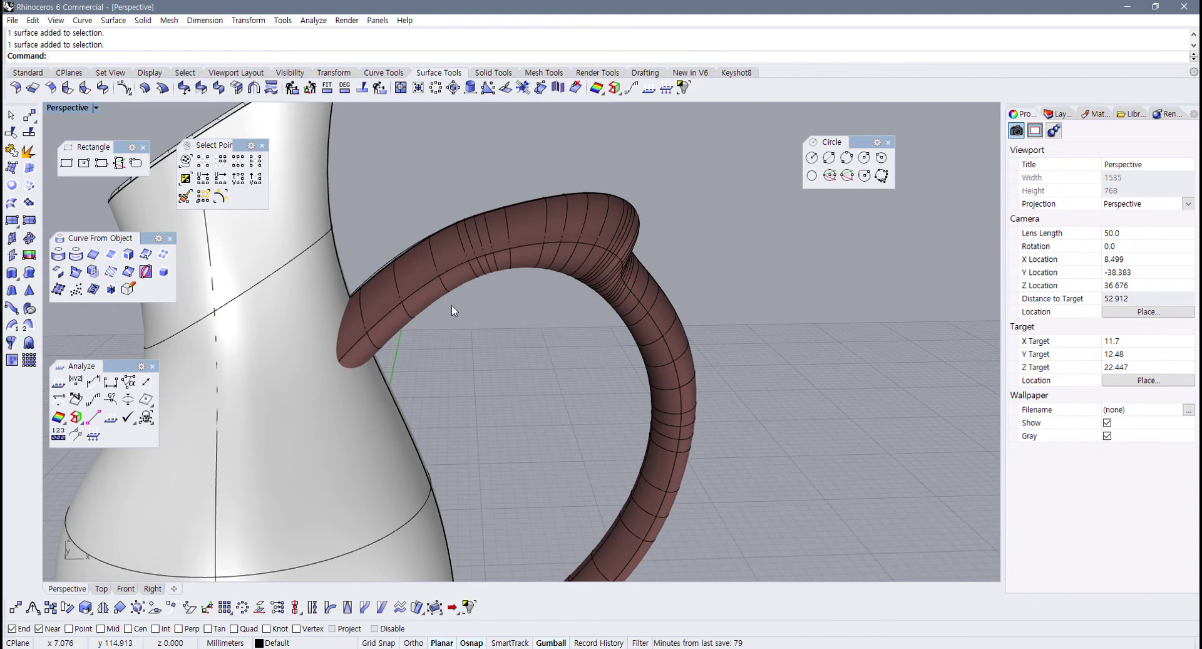
click(440, 270)
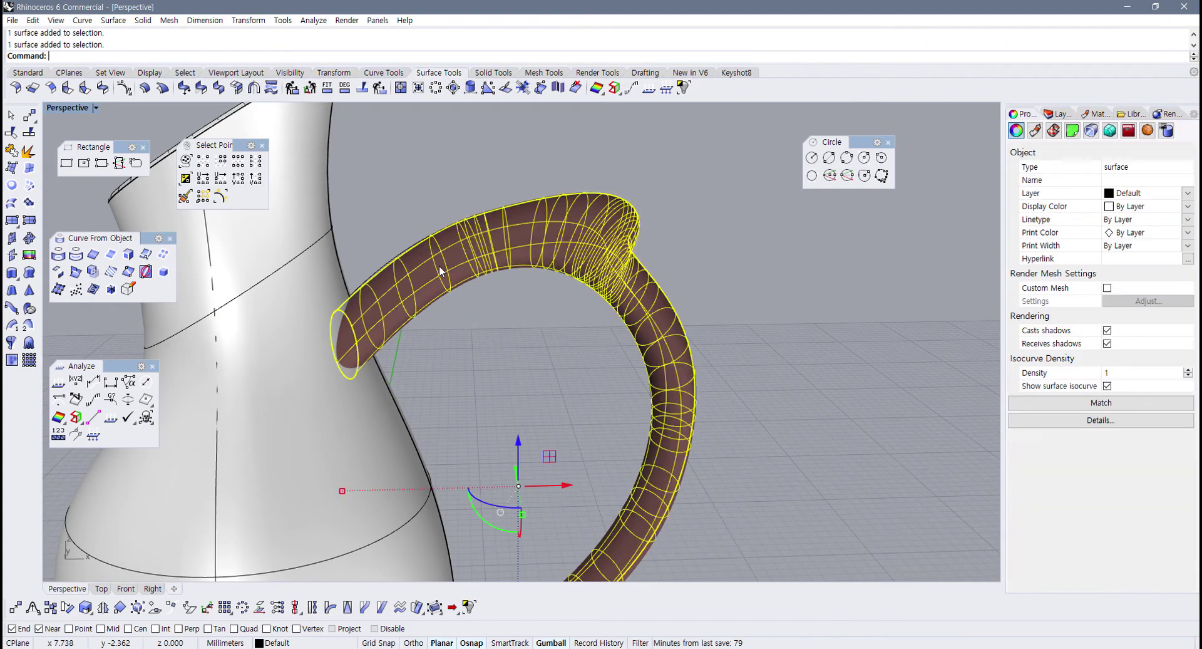
click(464, 313)
right_drag(465, 313, 425, 348)
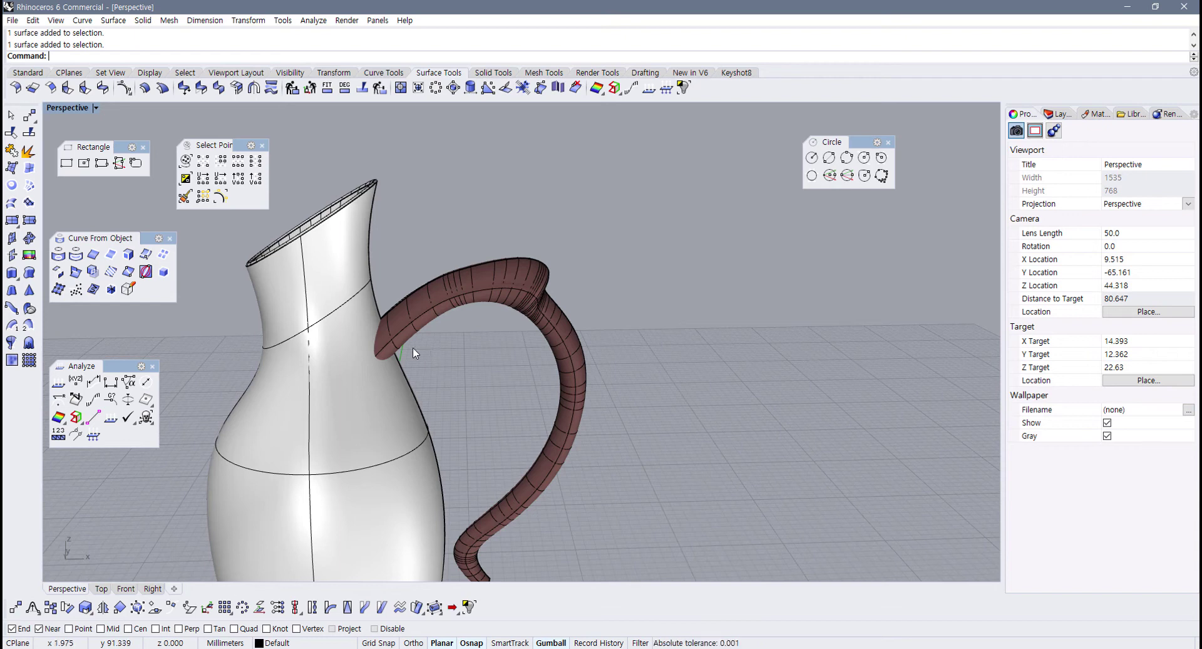
right_drag(396, 325, 441, 330)
scroll(441, 330, up, 2)
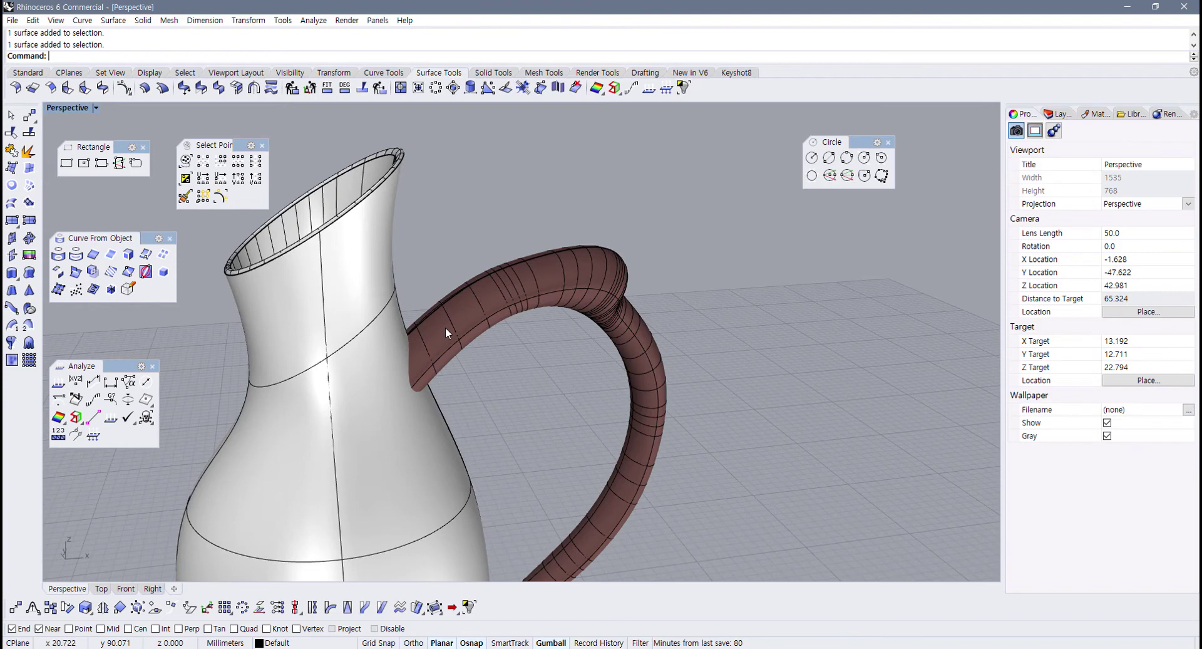
Step: Create a rectangular plane surface from two corners in the Top view, beside the vase's handle
double_click(65, 107)
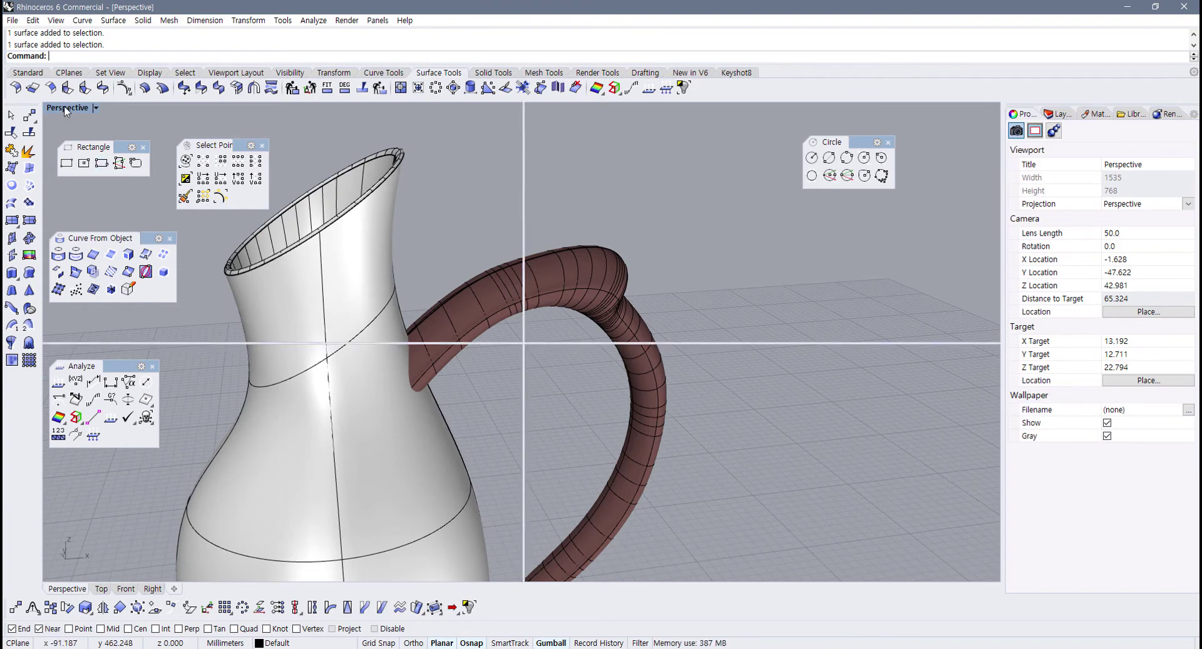
scroll(243, 234, down, 3)
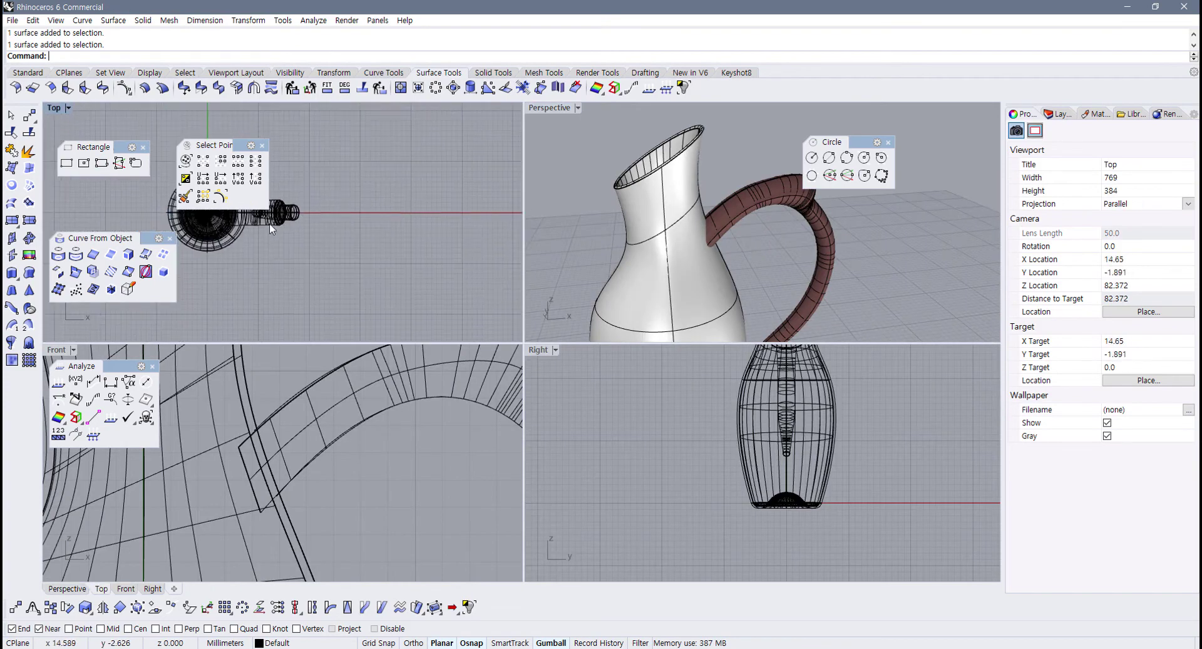
click(27, 72)
click(13, 203)
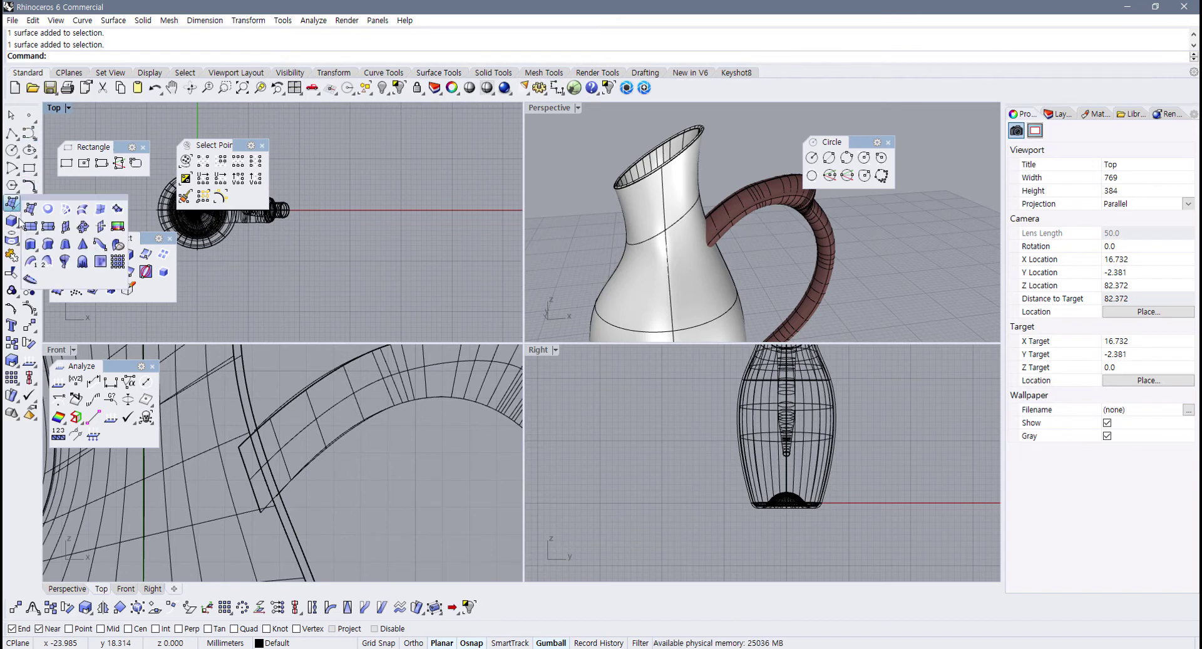
click(30, 226)
click(338, 178)
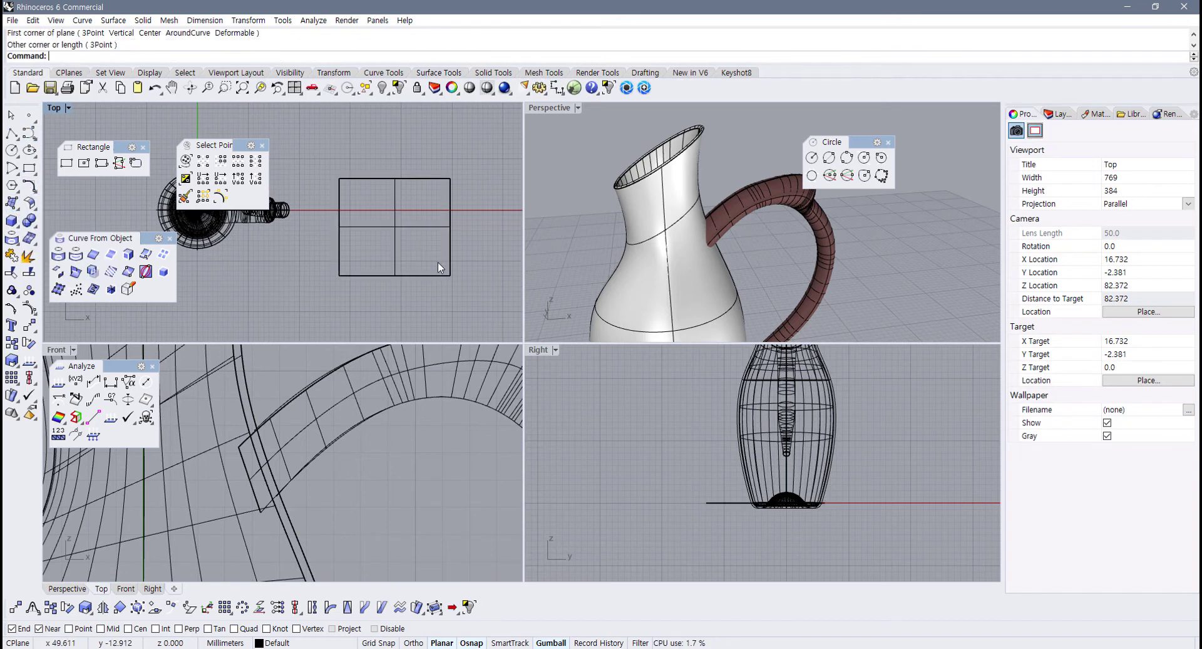
Step: Inspect the plane surface from above and below in Perspective to compare its front and back faces
click(450, 276)
double_click(549, 108)
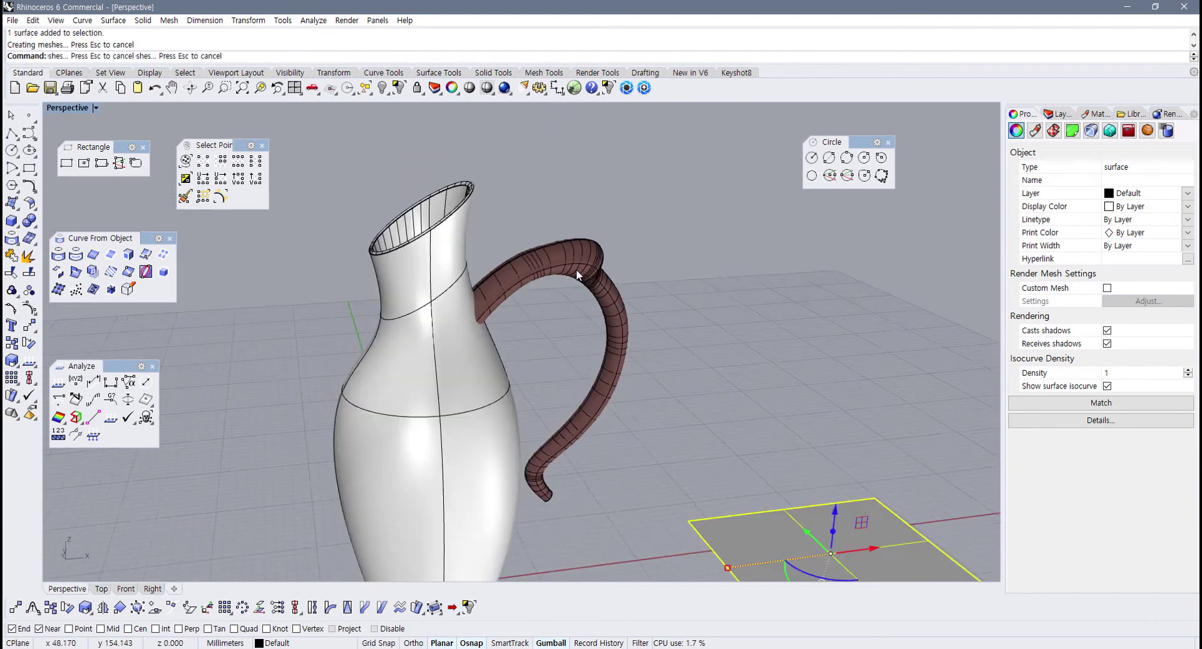
key(Escape)
scroll(714, 352, down, 4)
shift+right_drag(733, 407, 634, 233)
scroll(599, 350, up, 4)
scroll(581, 376, up, 6)
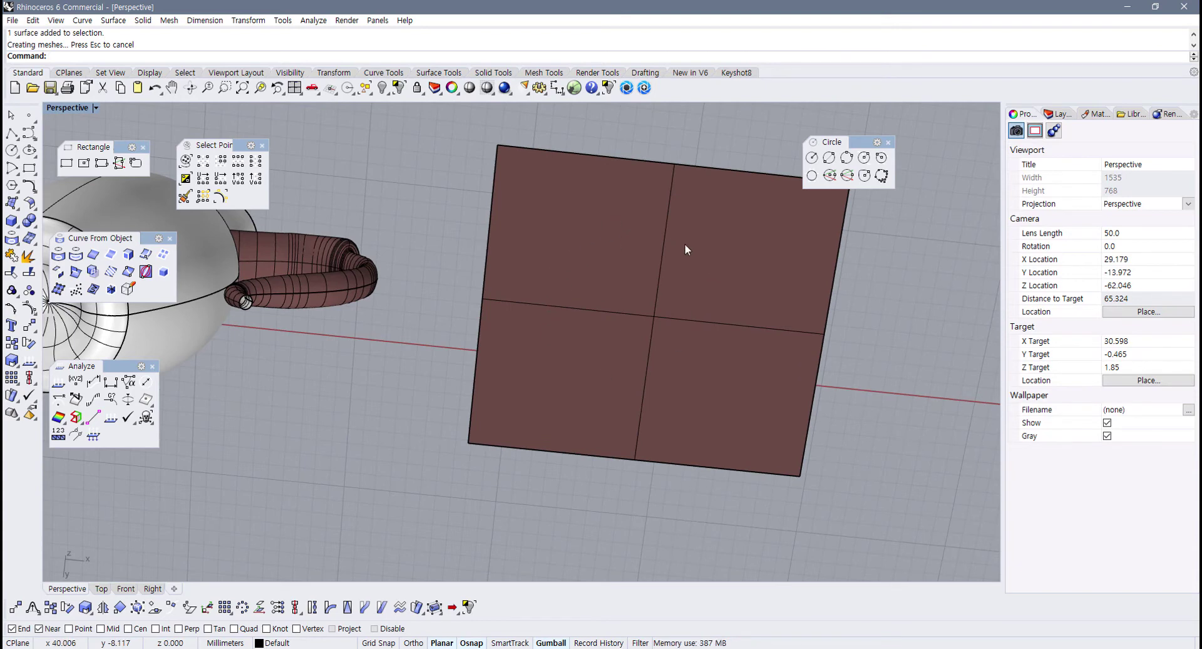
right_drag(618, 220, 649, 422)
scroll(709, 399, down, 4)
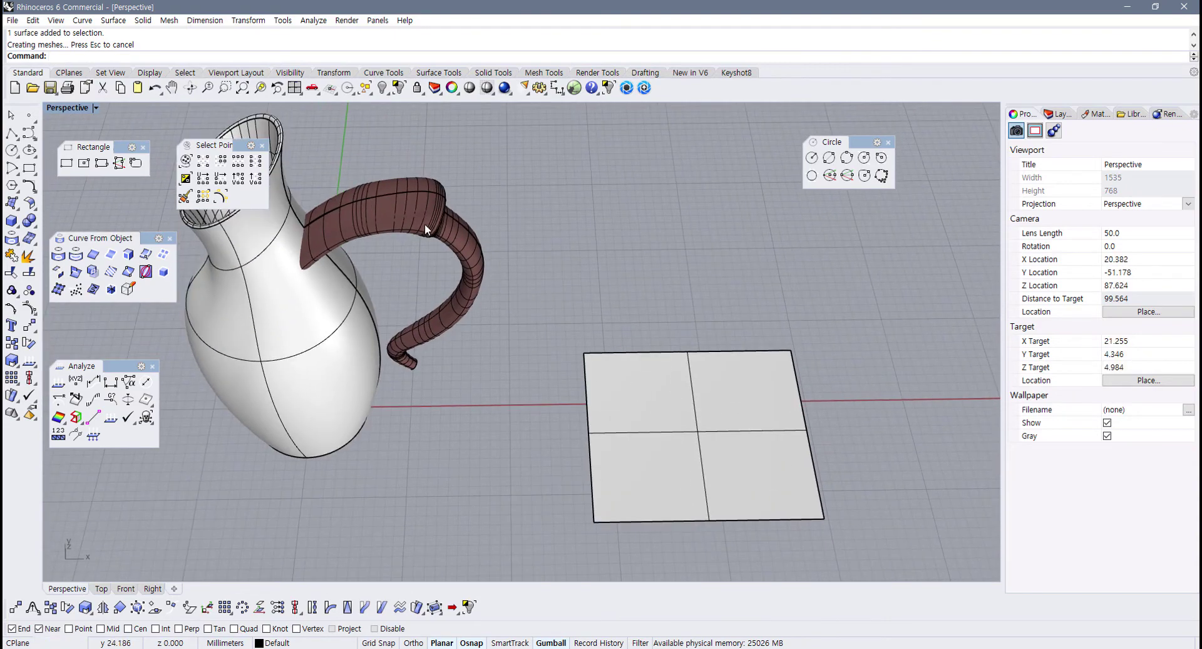
Step: Flip the handle surface's normal direction and accept that this breaks its history link
click(425, 224)
shift+right_drag(419, 236, 463, 289)
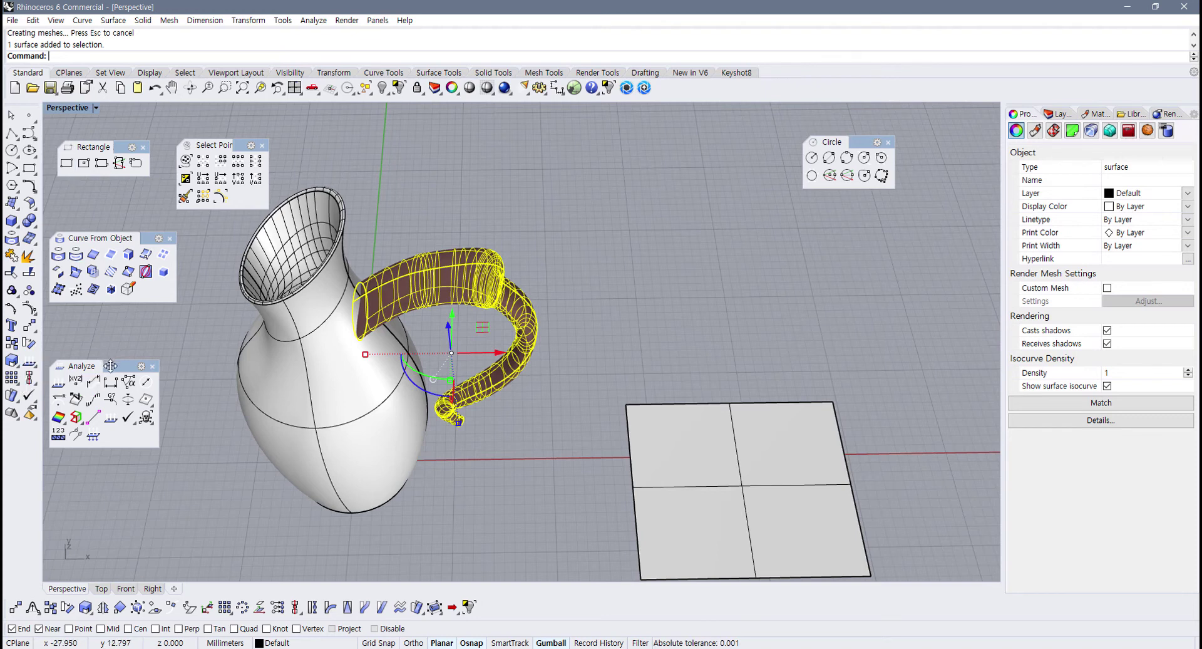
drag(110, 363, 119, 435)
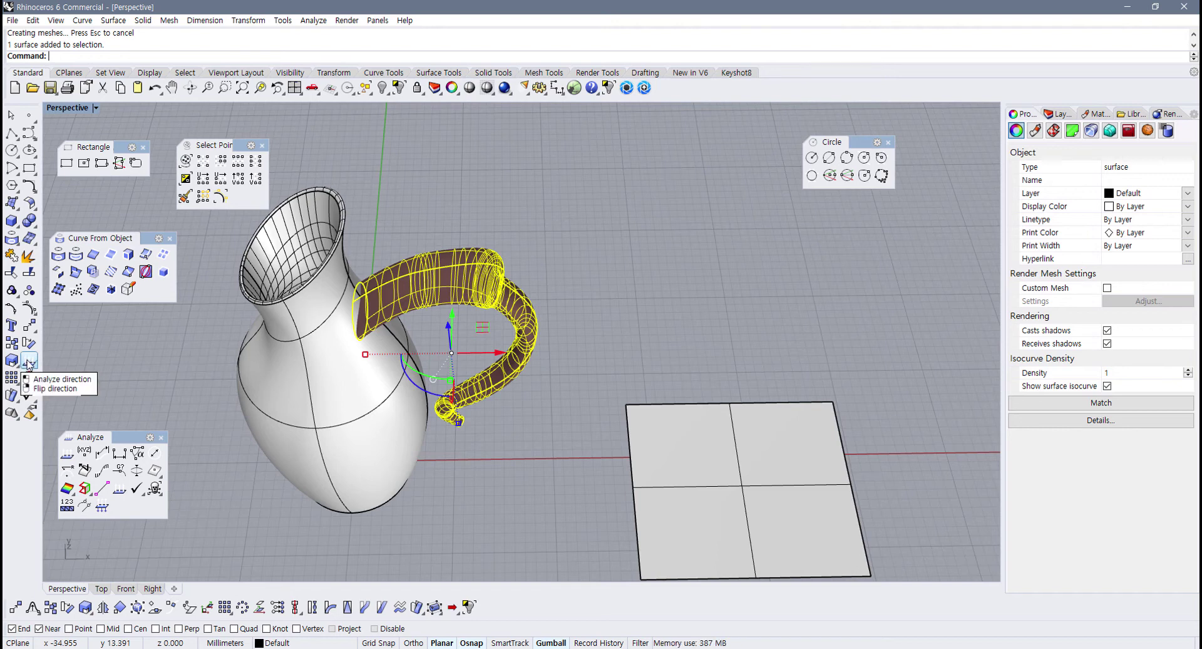
right_click(28, 363)
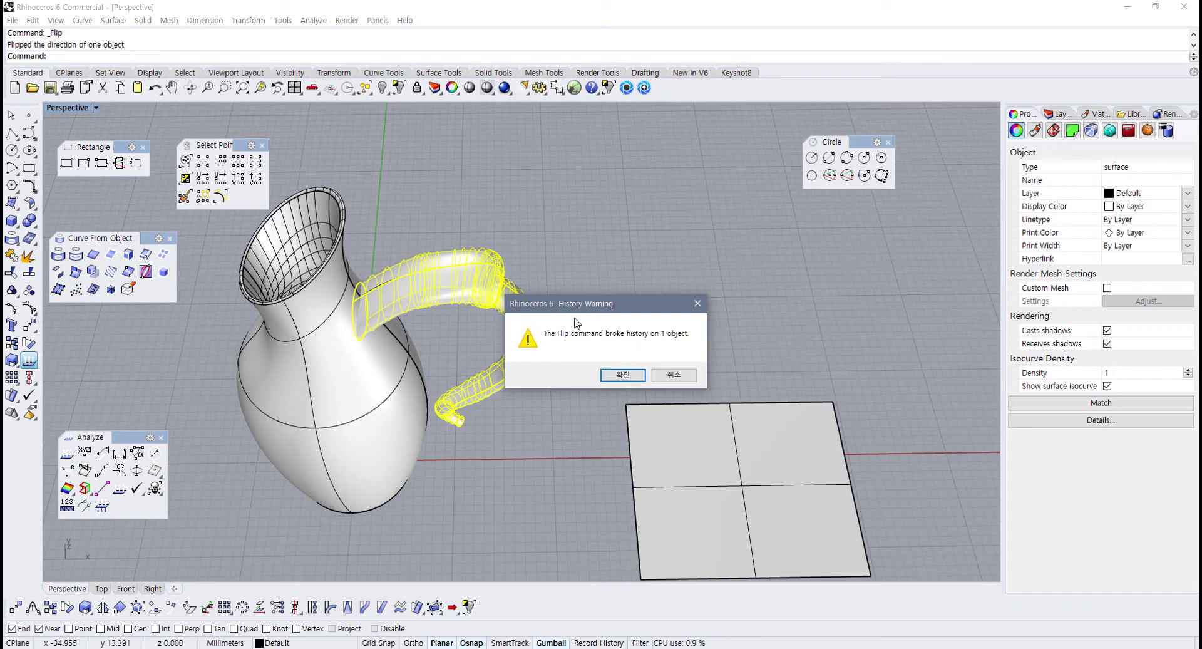
click(623, 376)
click(567, 361)
Step: Examine the shading of the flipped handle and its upper junction from several angles in Perspective
right_drag(563, 358, 452, 236)
scroll(452, 236, up, 3)
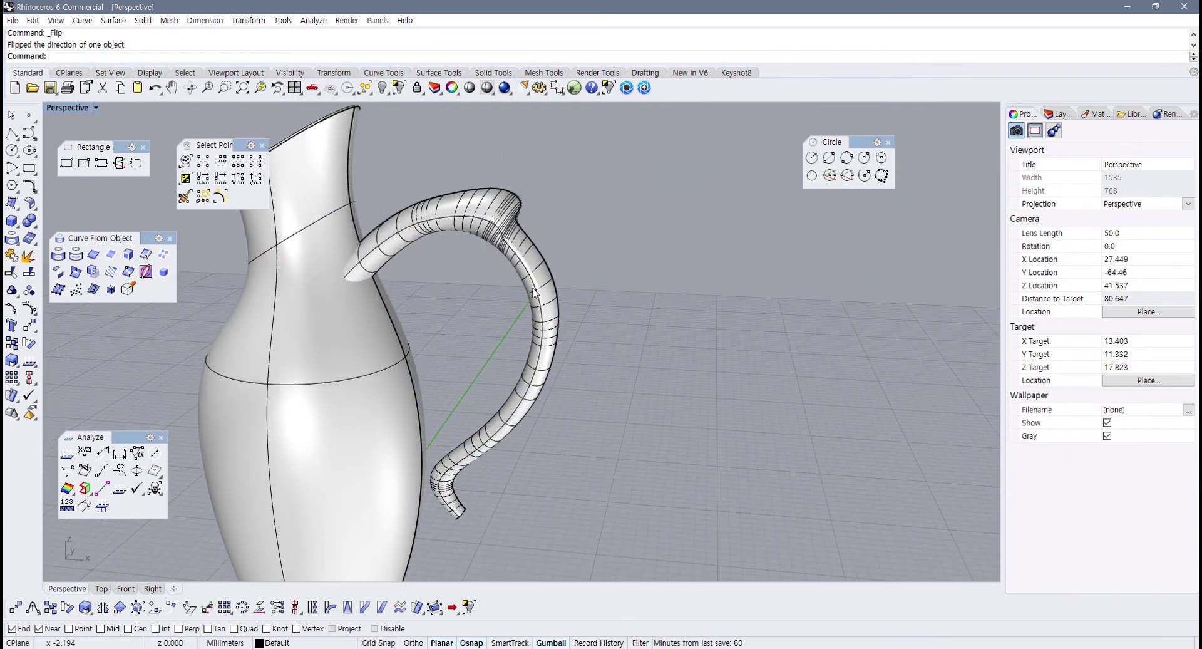
scroll(531, 293, down, 4)
right_drag(543, 311, 585, 319)
scroll(553, 269, up, 3)
scroll(554, 271, up, 3)
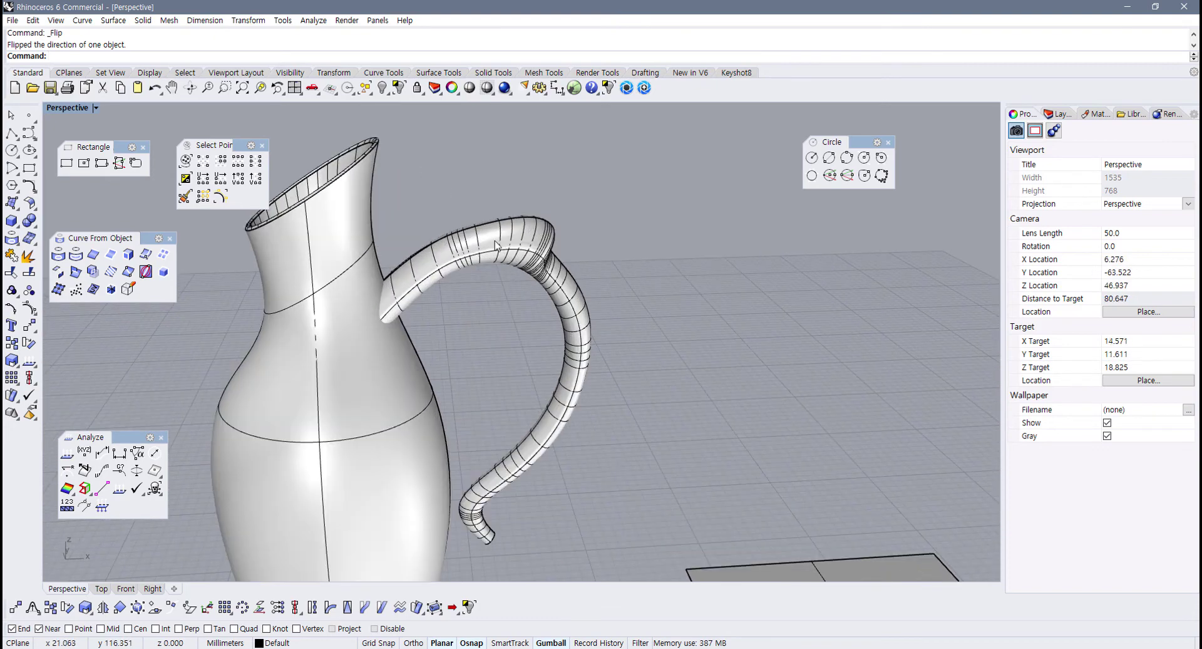
click(515, 250)
click(588, 206)
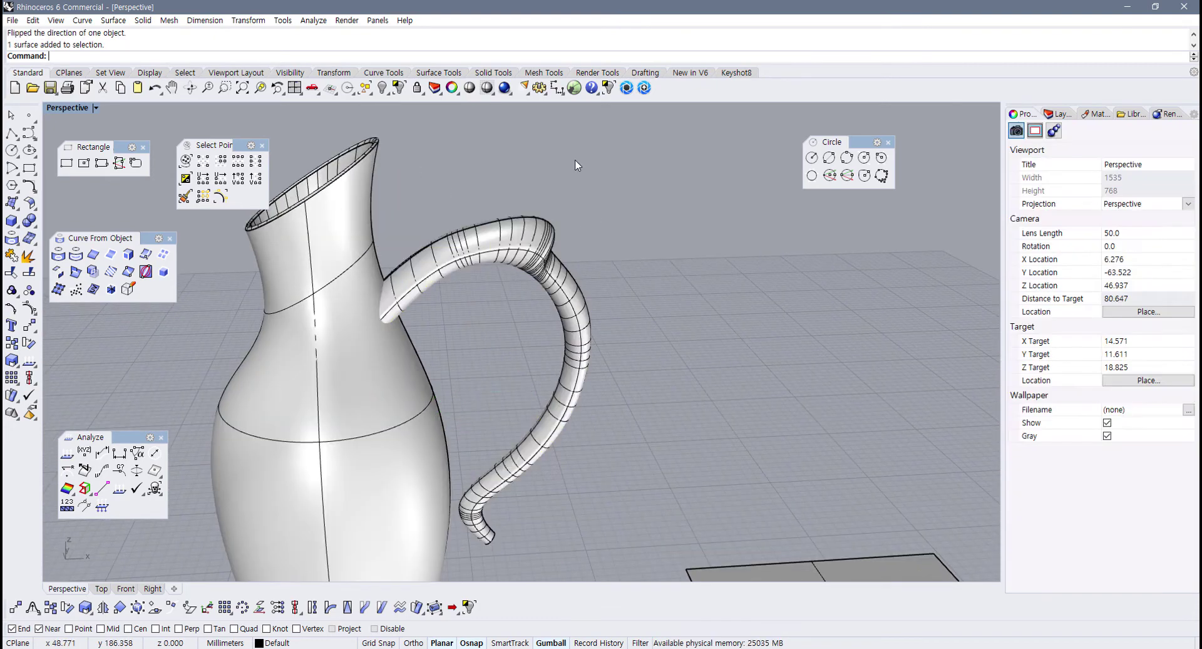
Step: Review the Shaded display mode's backface setting and single backface color in the Rhino options
click(538, 87)
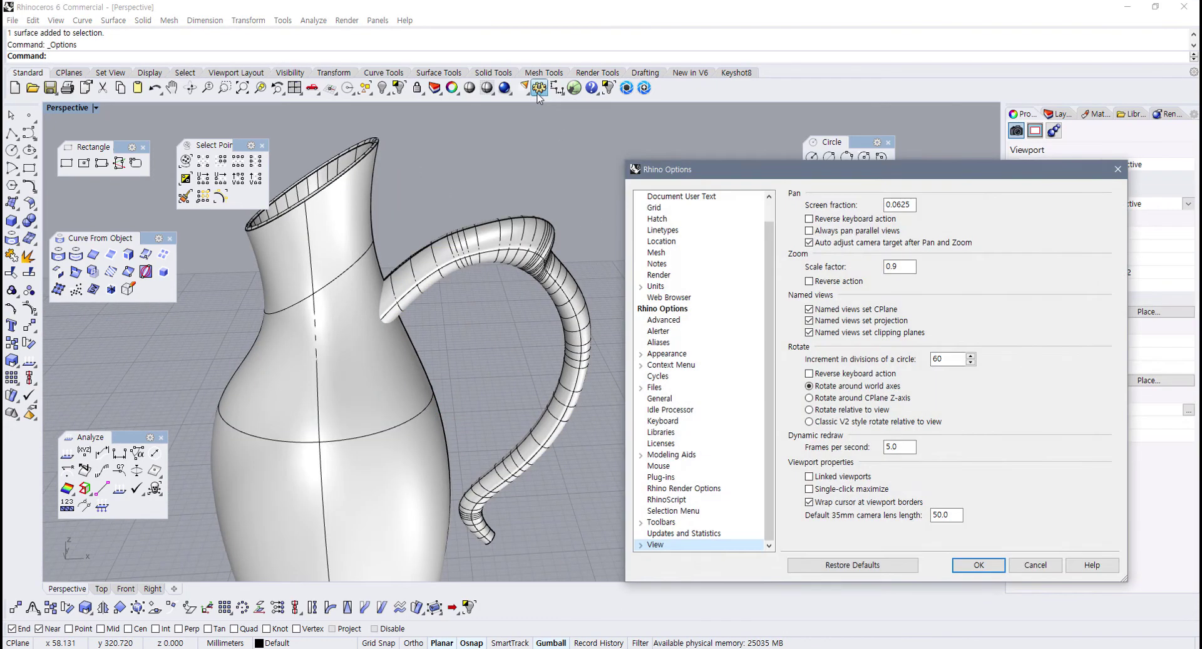
drag(704, 171, 412, 126)
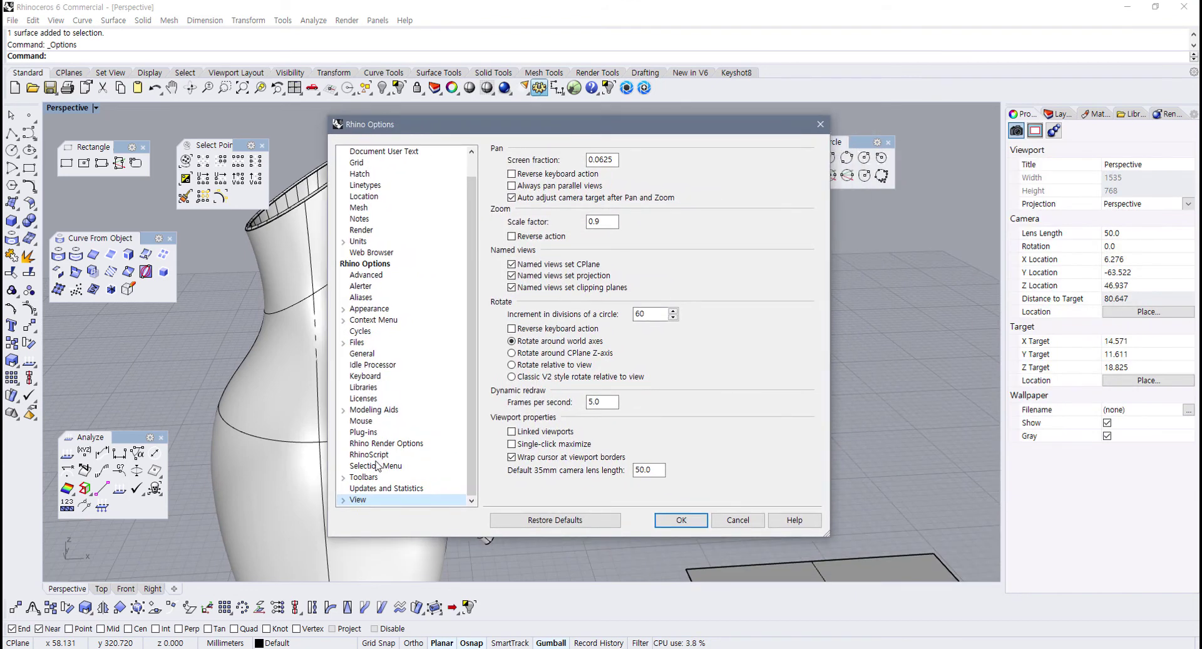
click(344, 500)
click(369, 489)
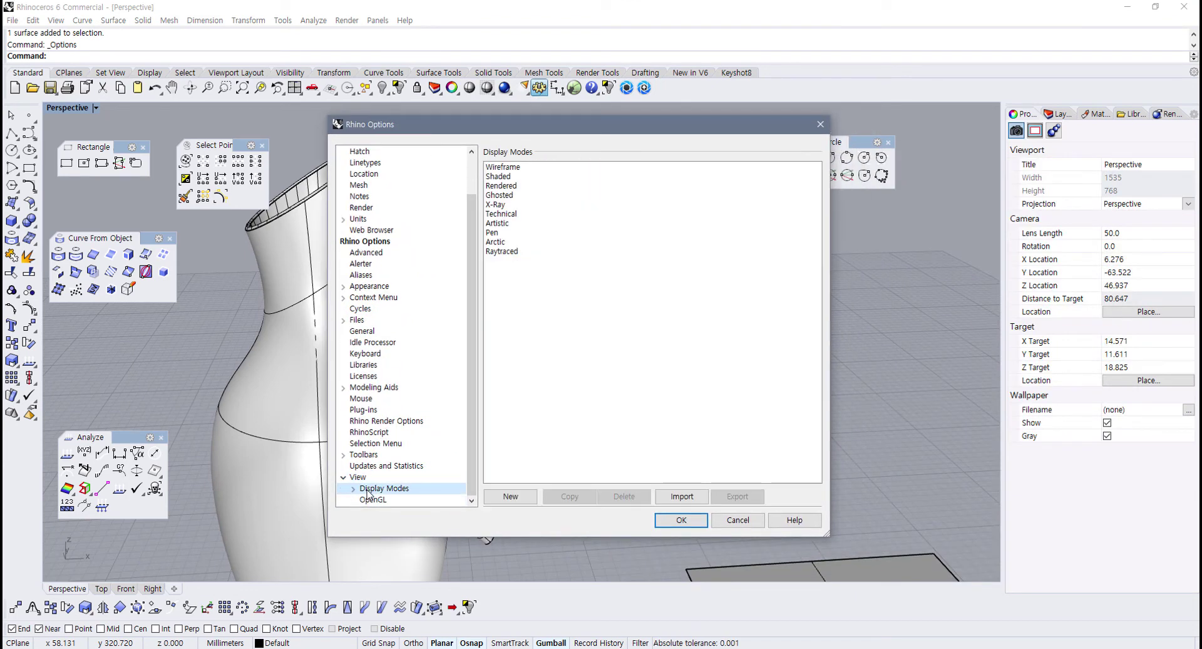
click(354, 490)
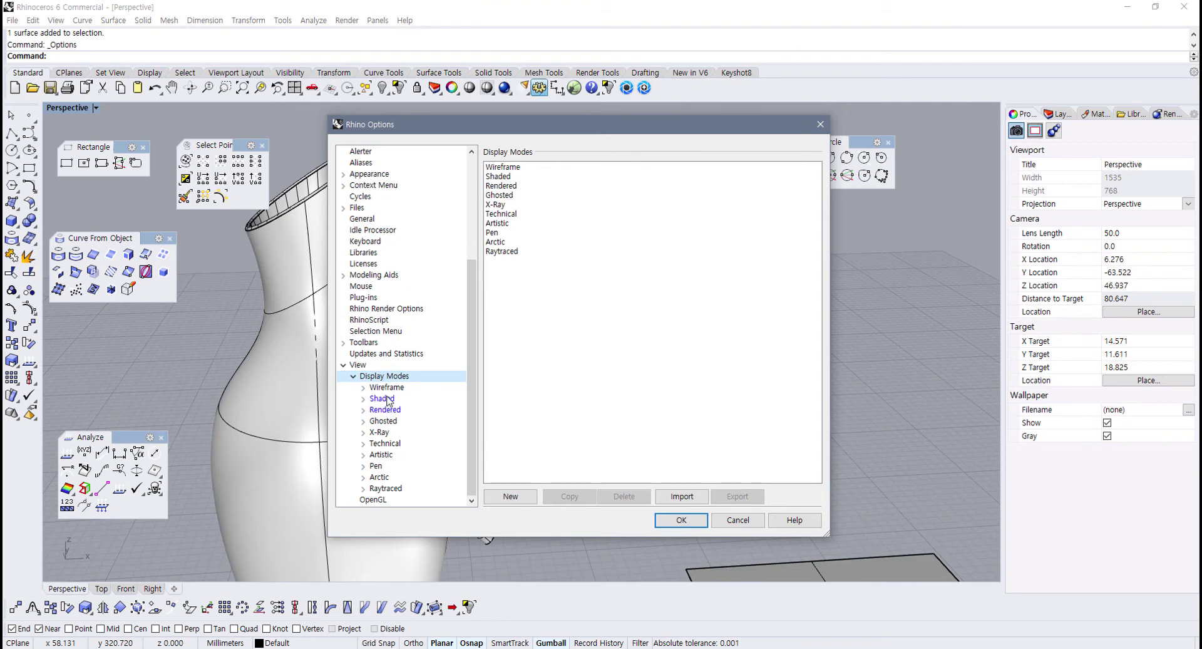
click(387, 402)
scroll(645, 458, down, 5)
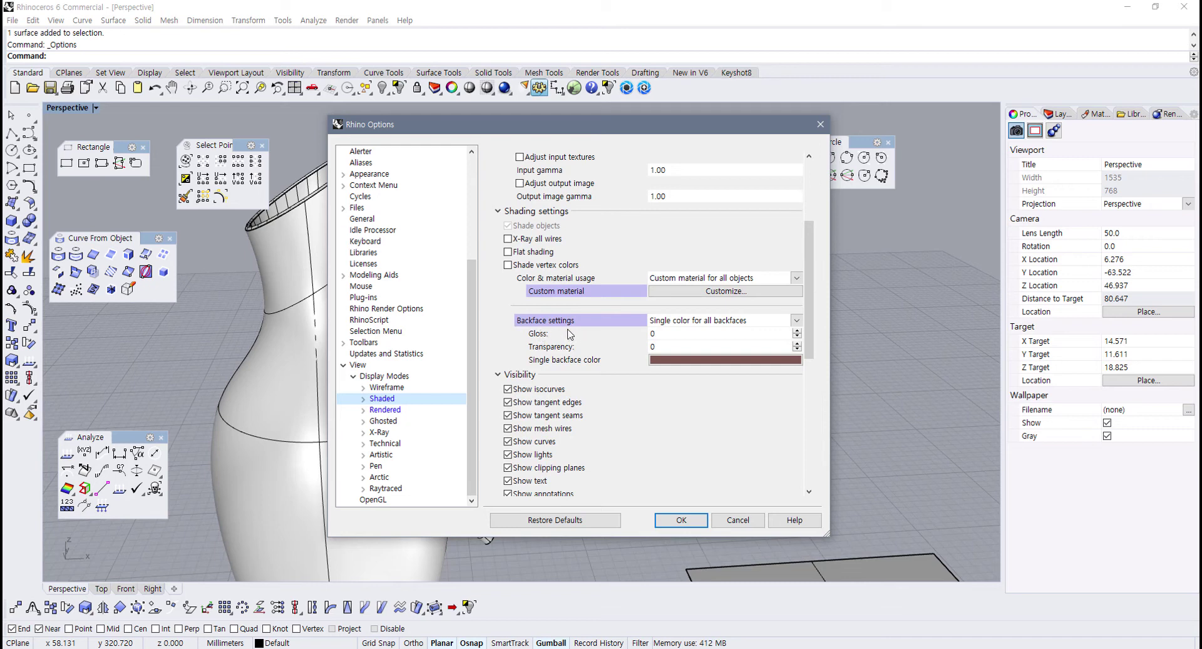
click(779, 321)
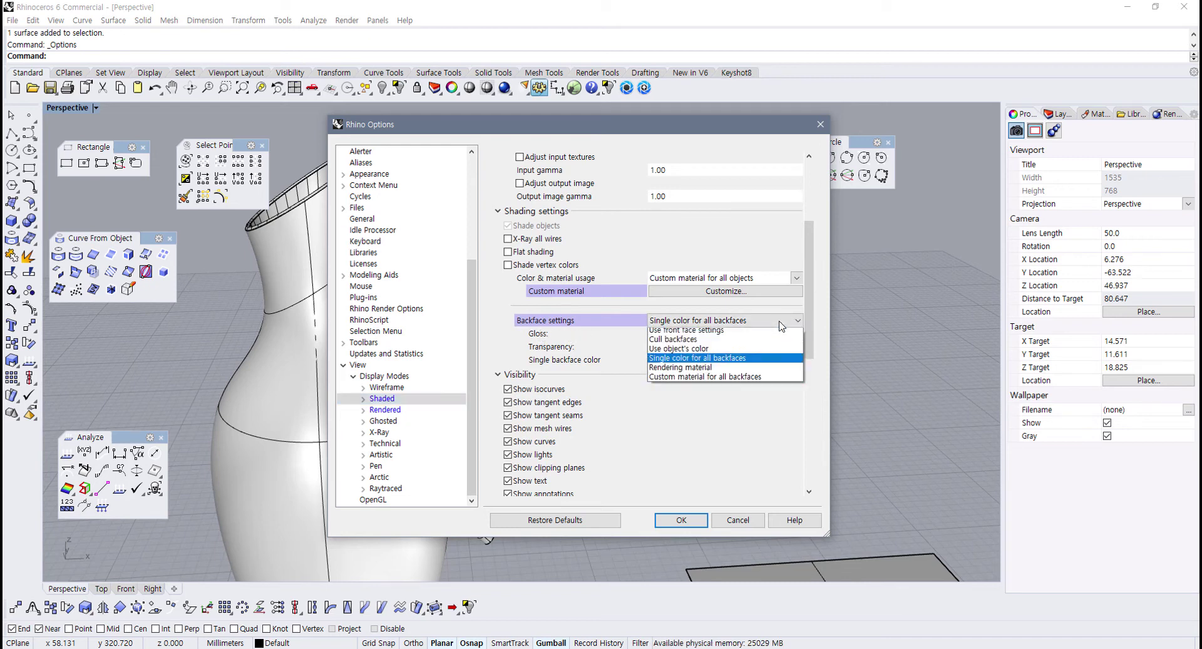
click(679, 362)
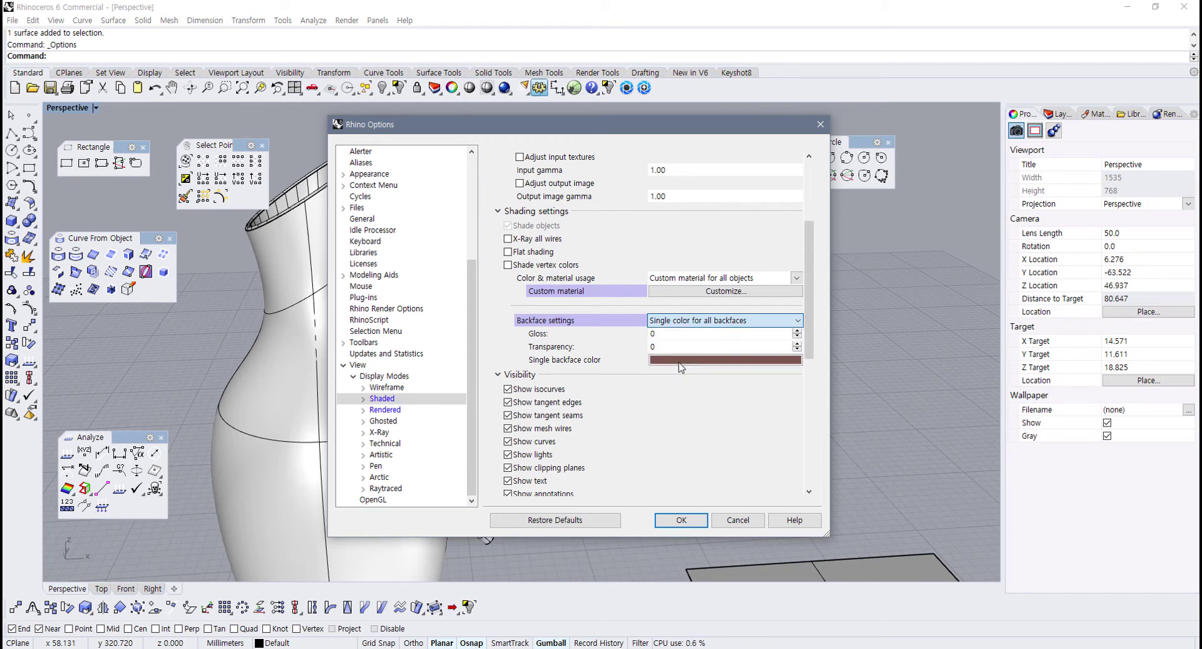
click(740, 362)
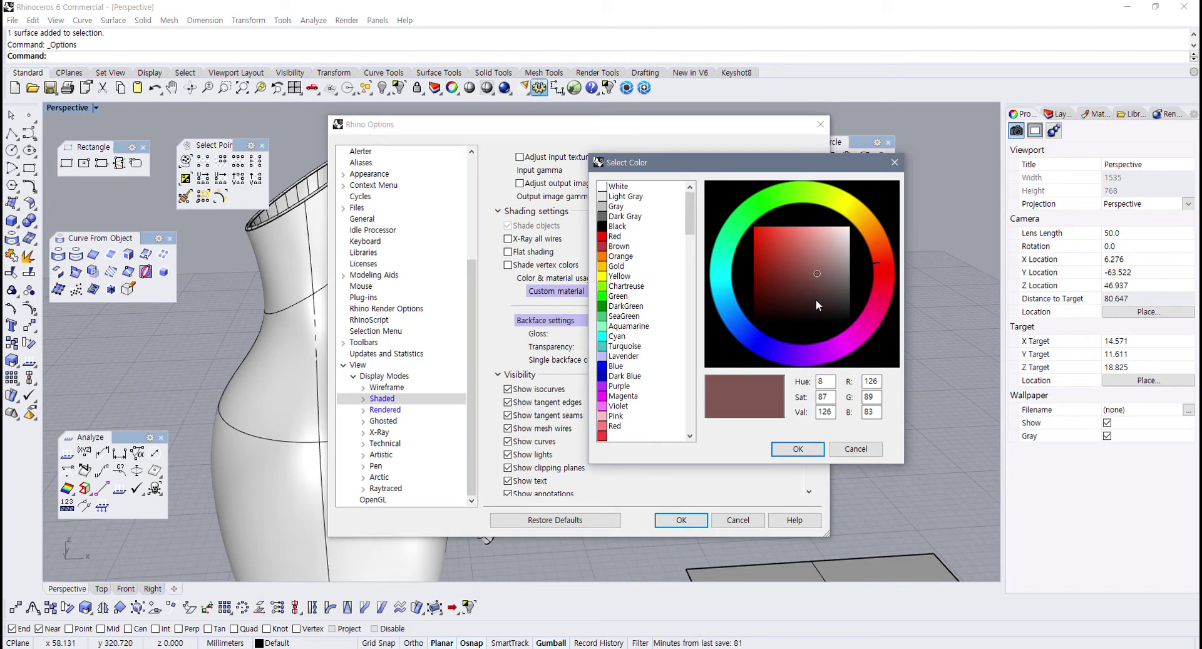
click(811, 451)
click(681, 520)
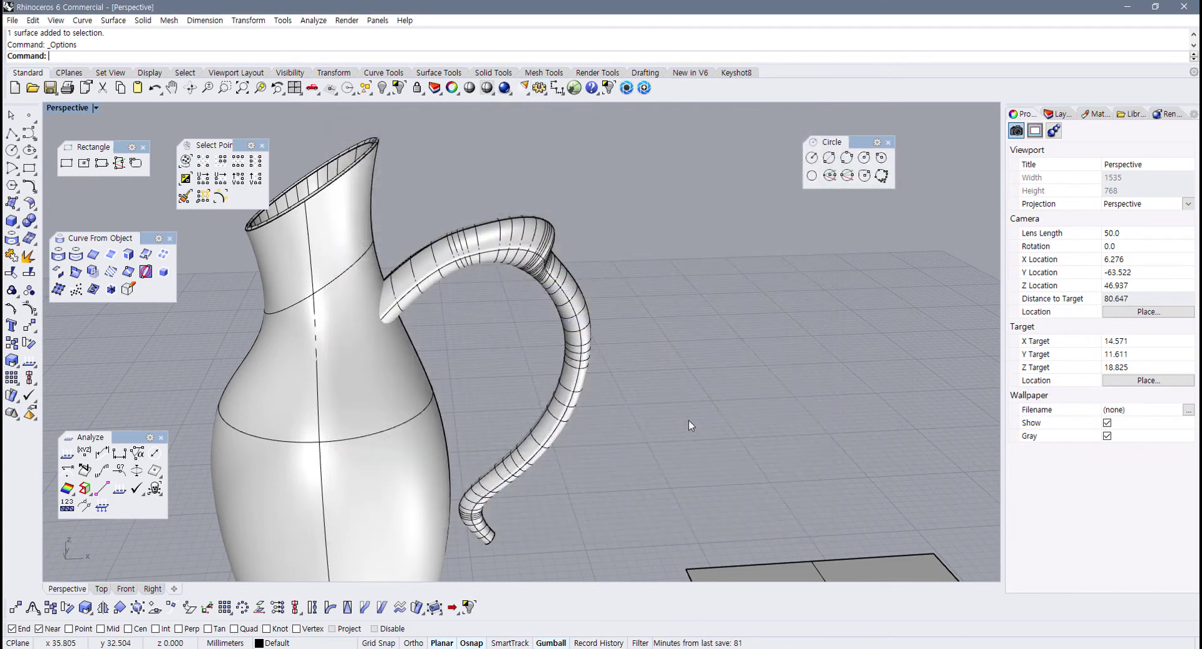
Step: Delete the rectangular plane surface beside the vase
scroll(713, 536, down, 3)
click(601, 415)
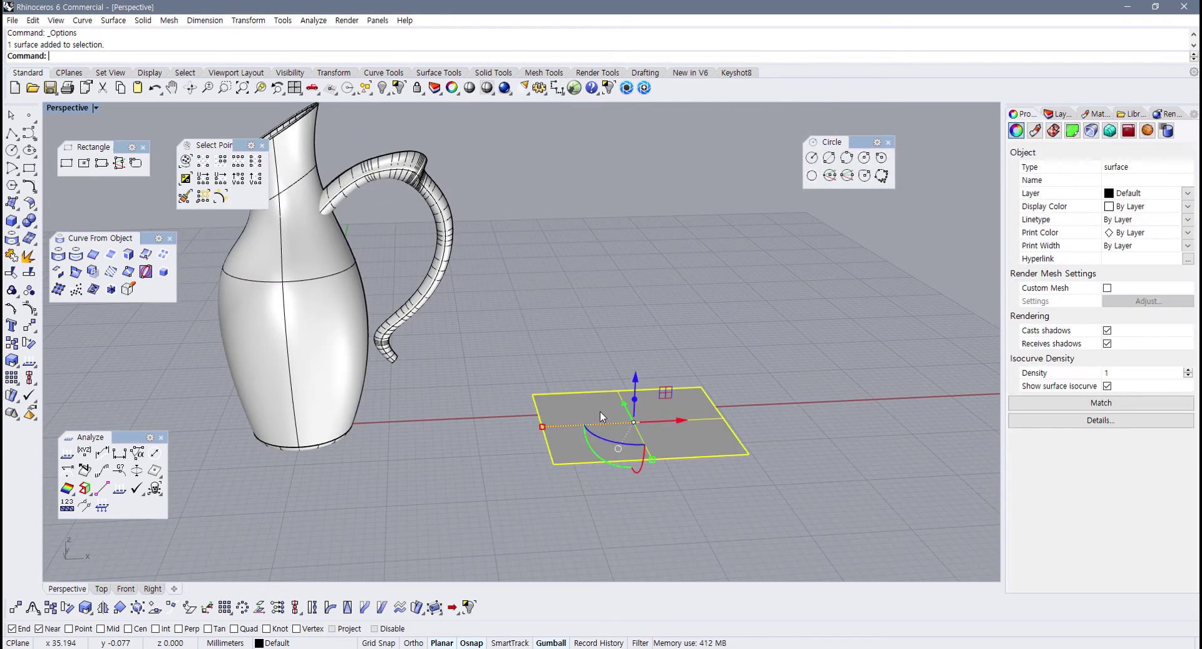
key(Delete)
Step: Check the vase body and handle as separate objects and examine their upper junction in Perspective
shift+right_drag(374, 217, 499, 370)
scroll(470, 431, up, 4)
click(408, 413)
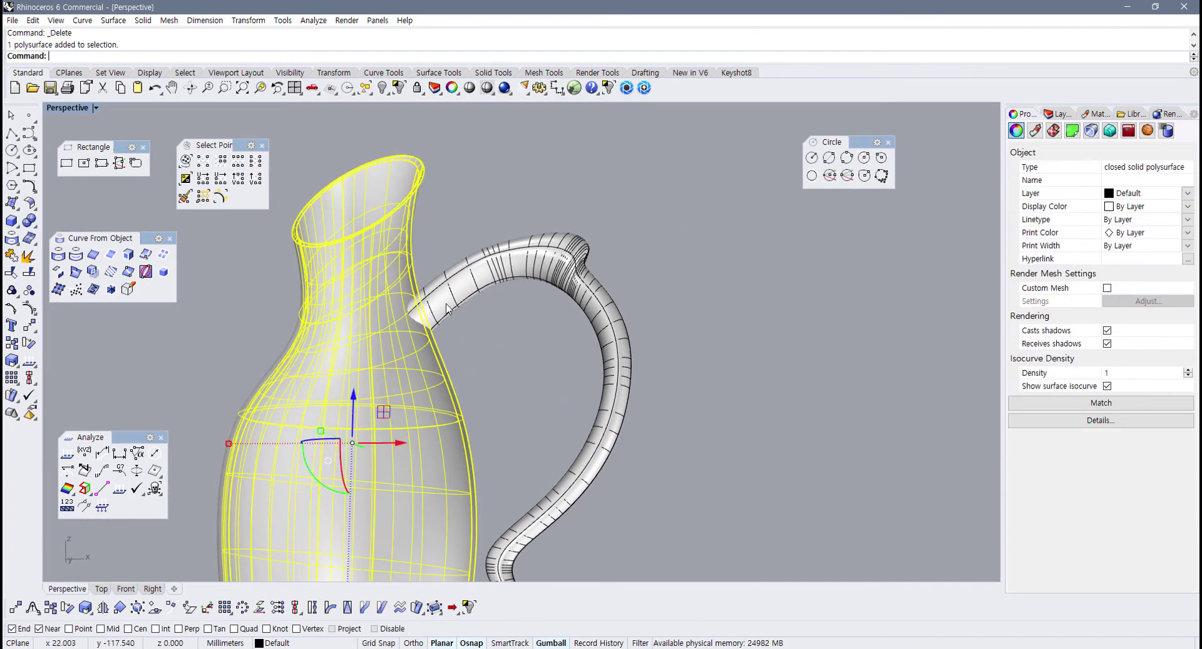
click(462, 299)
click(468, 336)
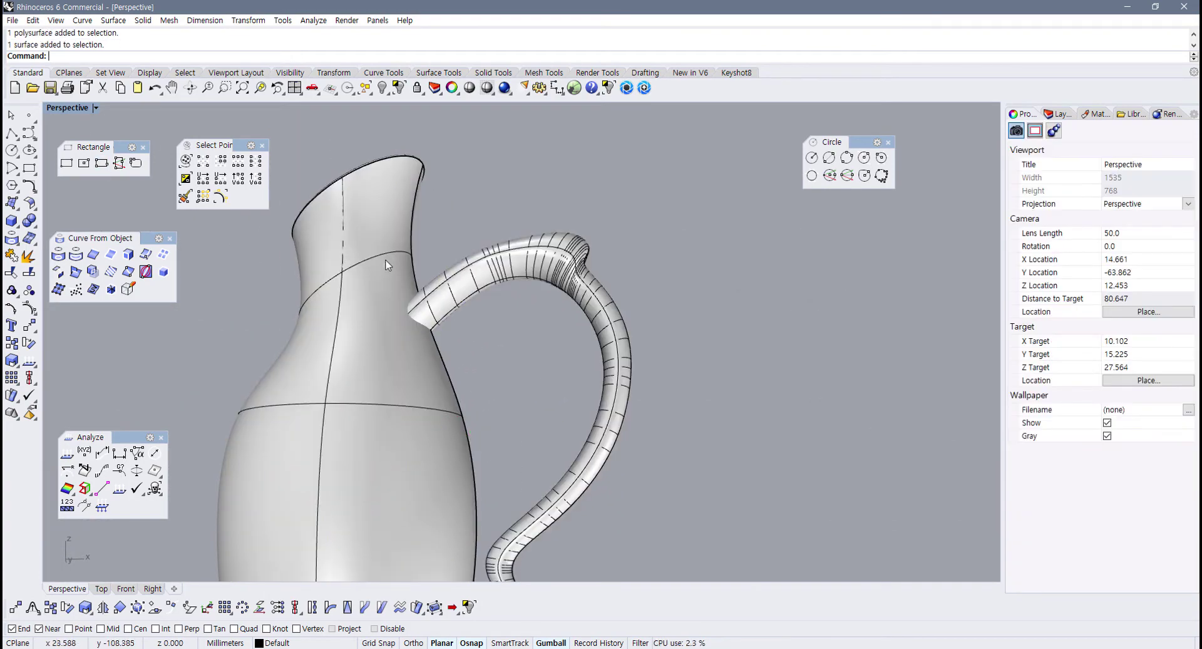
right_drag(425, 300, 383, 284)
scroll(438, 322, down, 4)
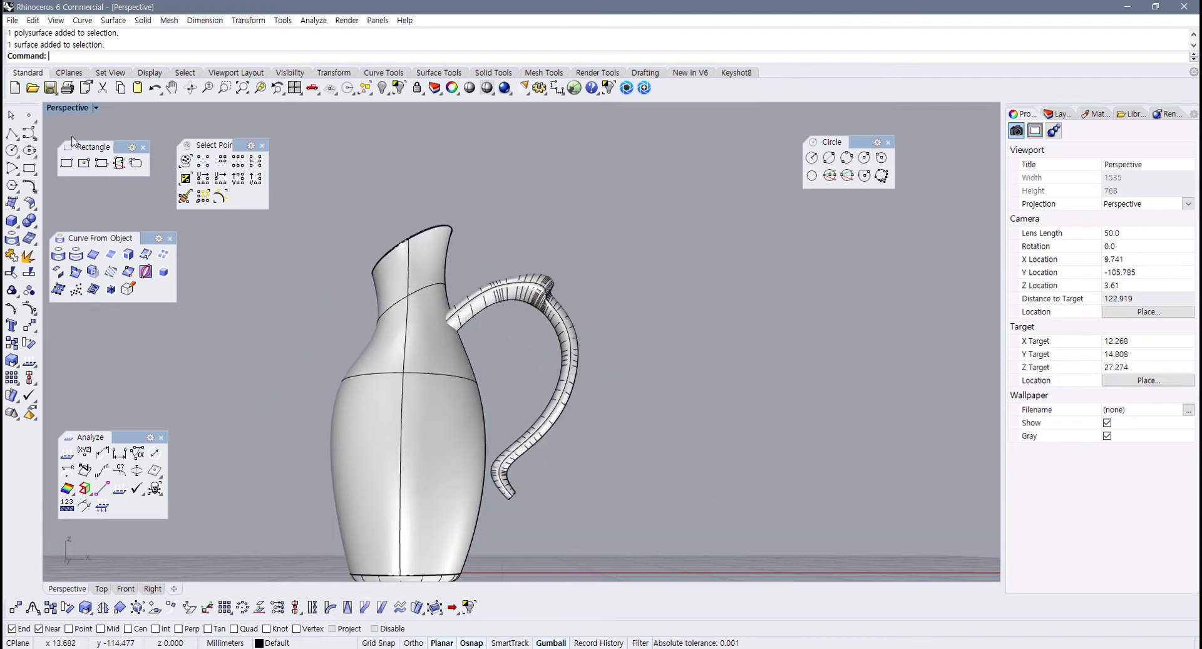
Step: With object snaps disabled, draw a four-point degree-3 curve in the Front view, between the vase wall's two outlines across the handle's upper end
double_click(70, 108)
scroll(260, 470, up, 3)
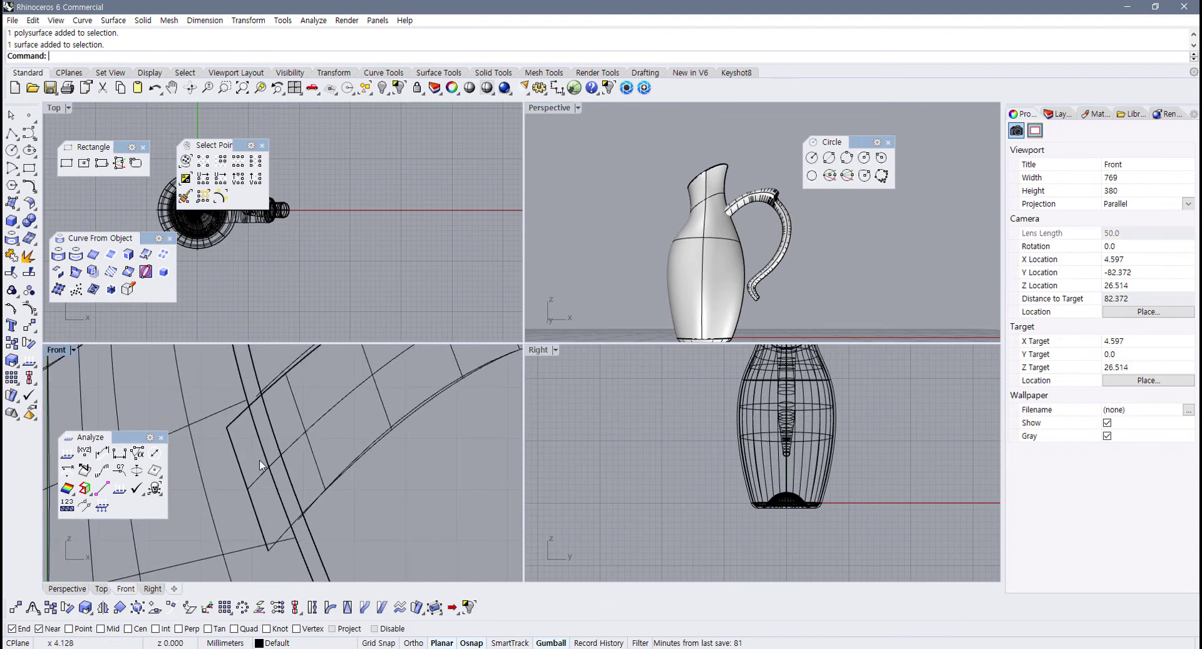
double_click(55, 350)
scroll(321, 336, down, 2)
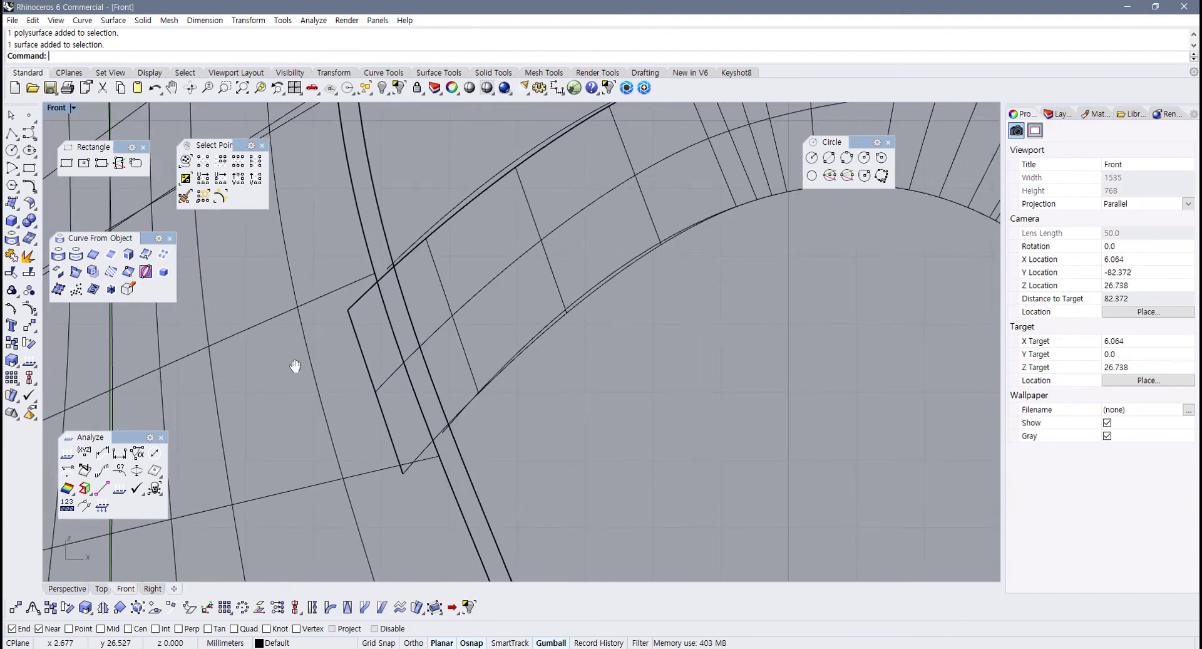
click(31, 133)
scroll(397, 318, up, 3)
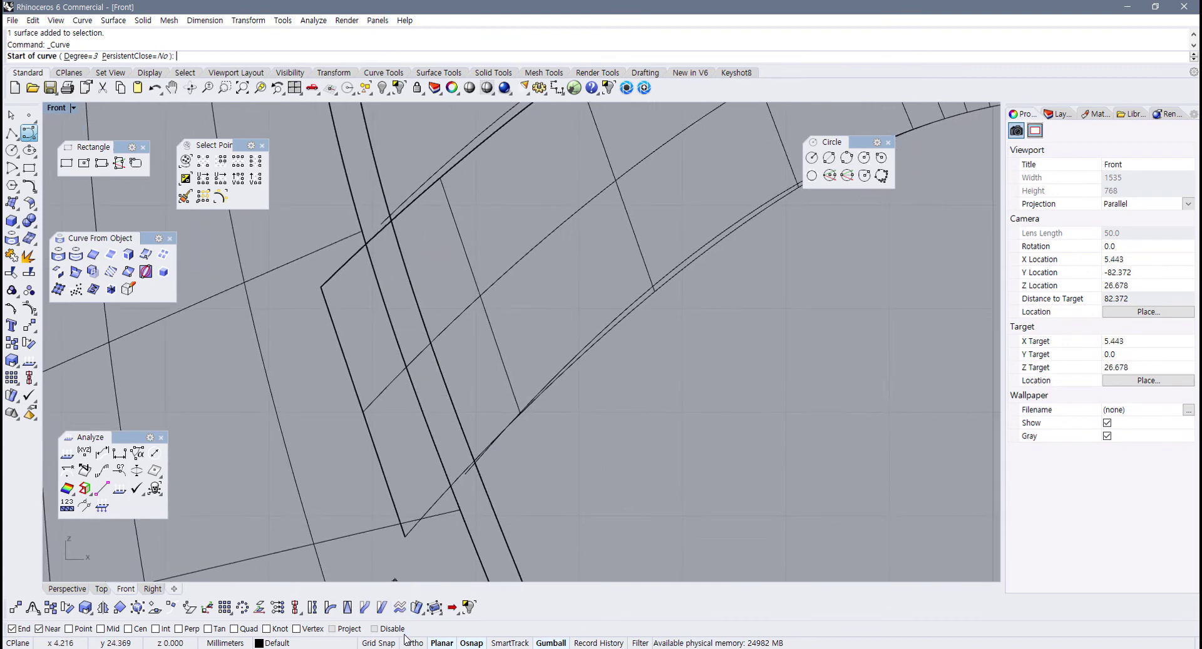
click(376, 629)
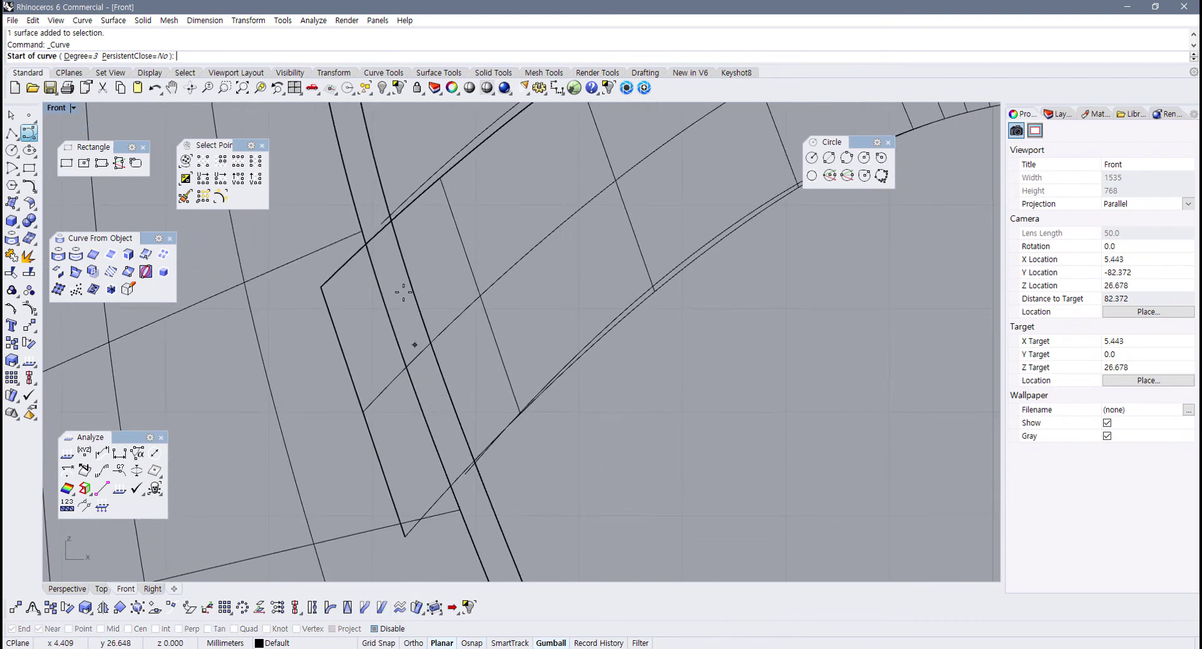
click(360, 169)
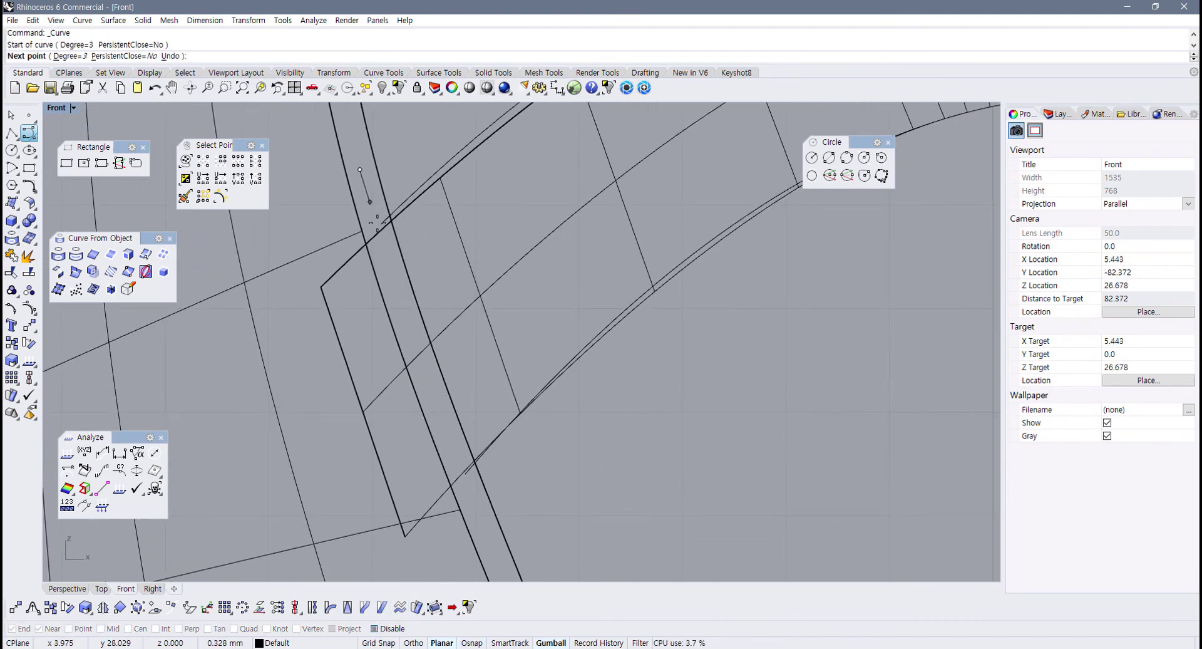
click(387, 264)
click(433, 403)
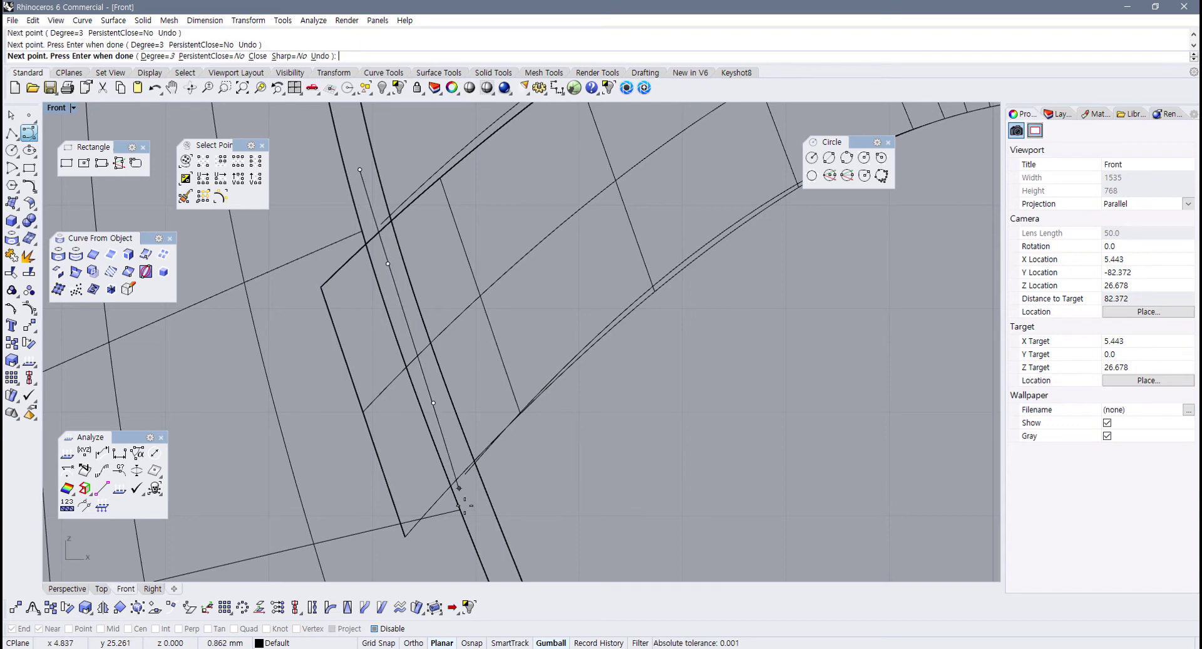
click(481, 529)
key(Return)
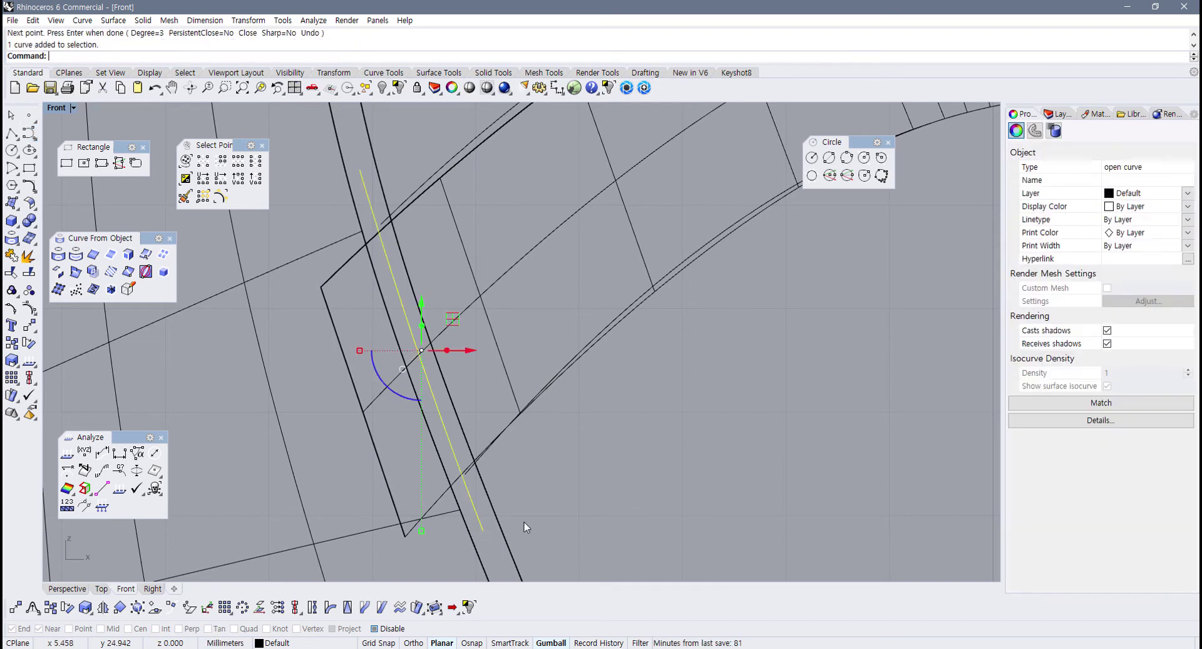
Step: Split the handle surface at its upper end, using the curve drawn inside the vase wall as the cutting object
scroll(526, 528, down, 1)
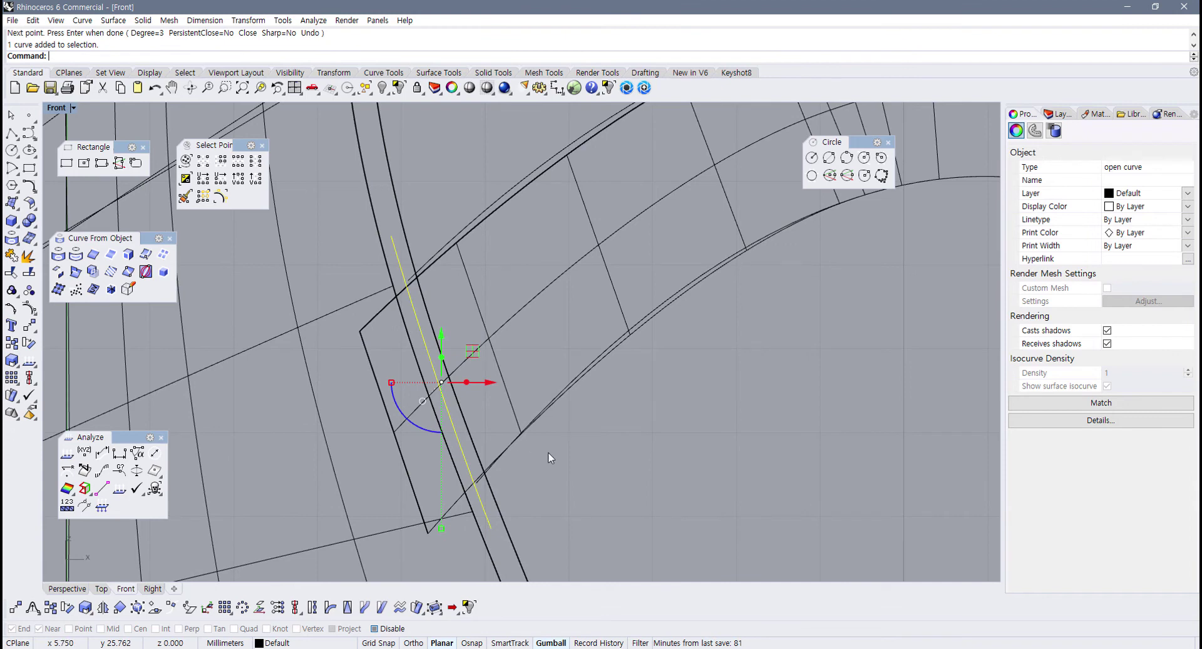
key(Escape)
click(451, 501)
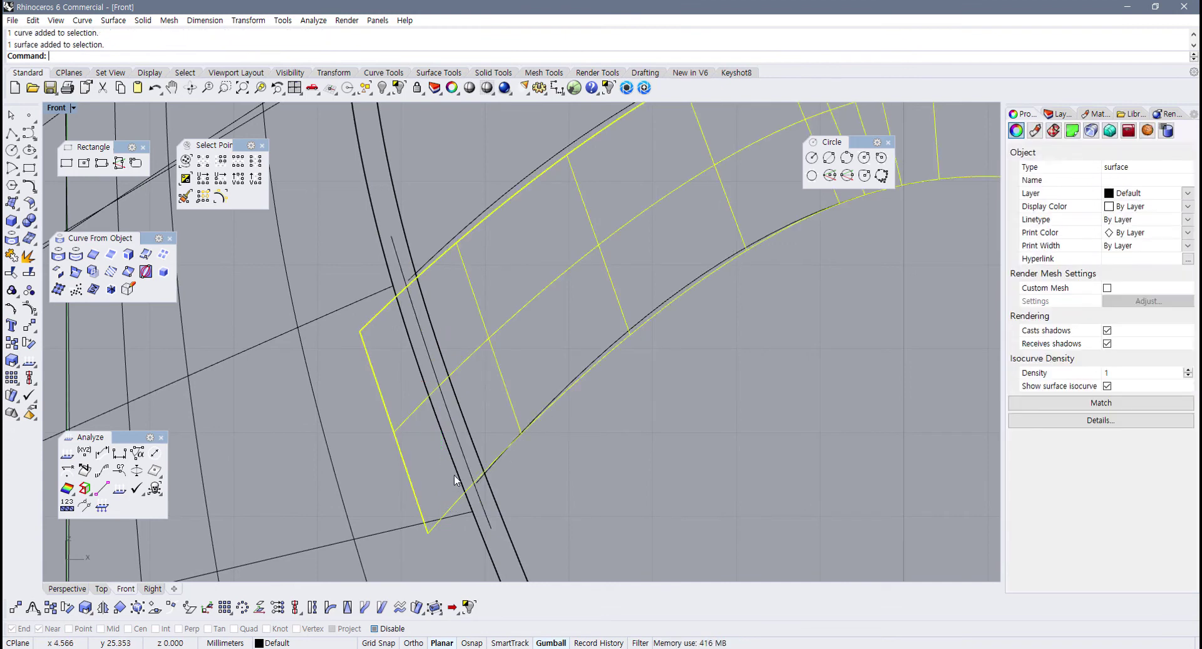
scroll(458, 479, up, 2)
scroll(438, 457, down, 3)
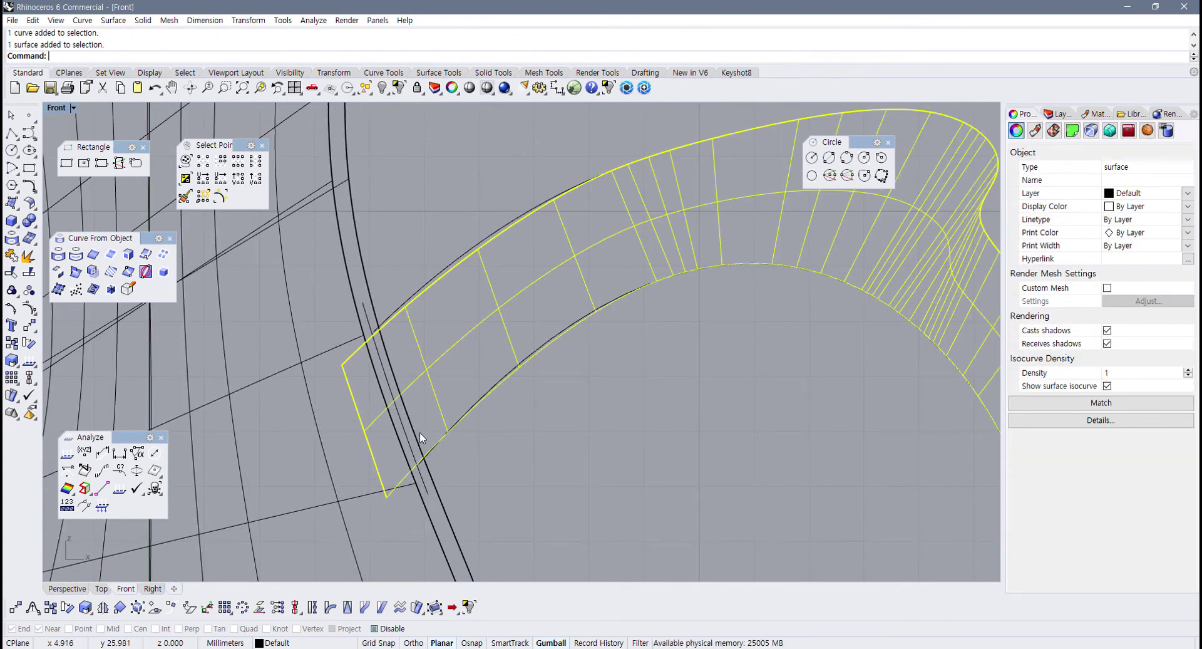
scroll(419, 432, up, 1)
right_drag(426, 439, 447, 433)
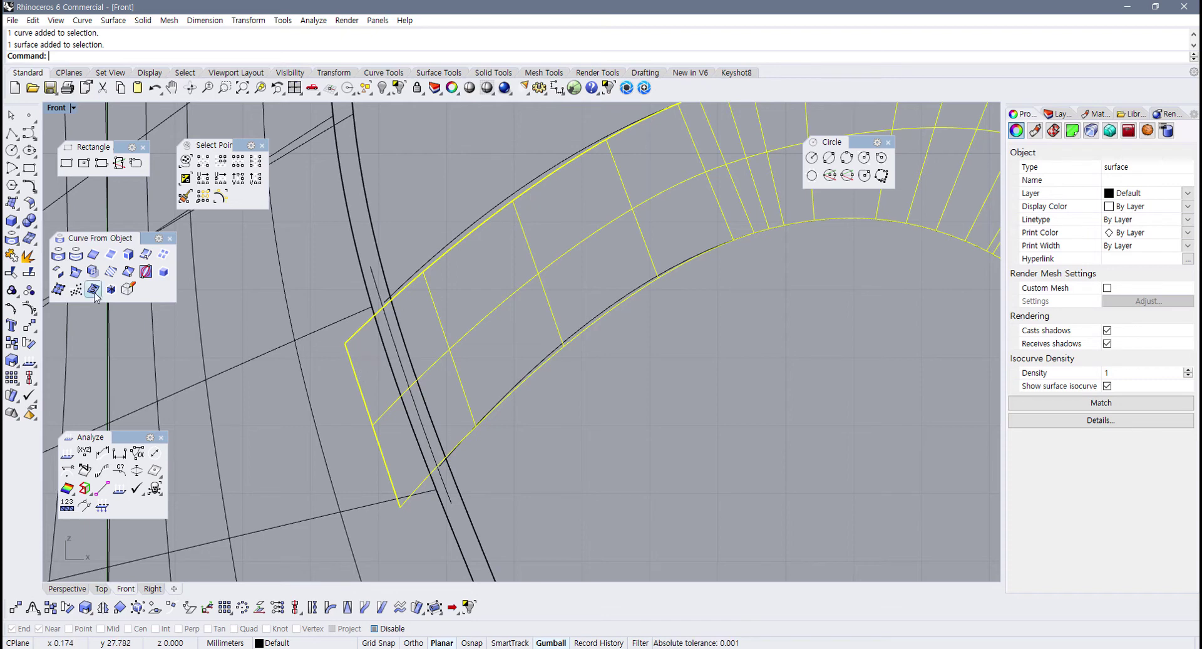
click(28, 272)
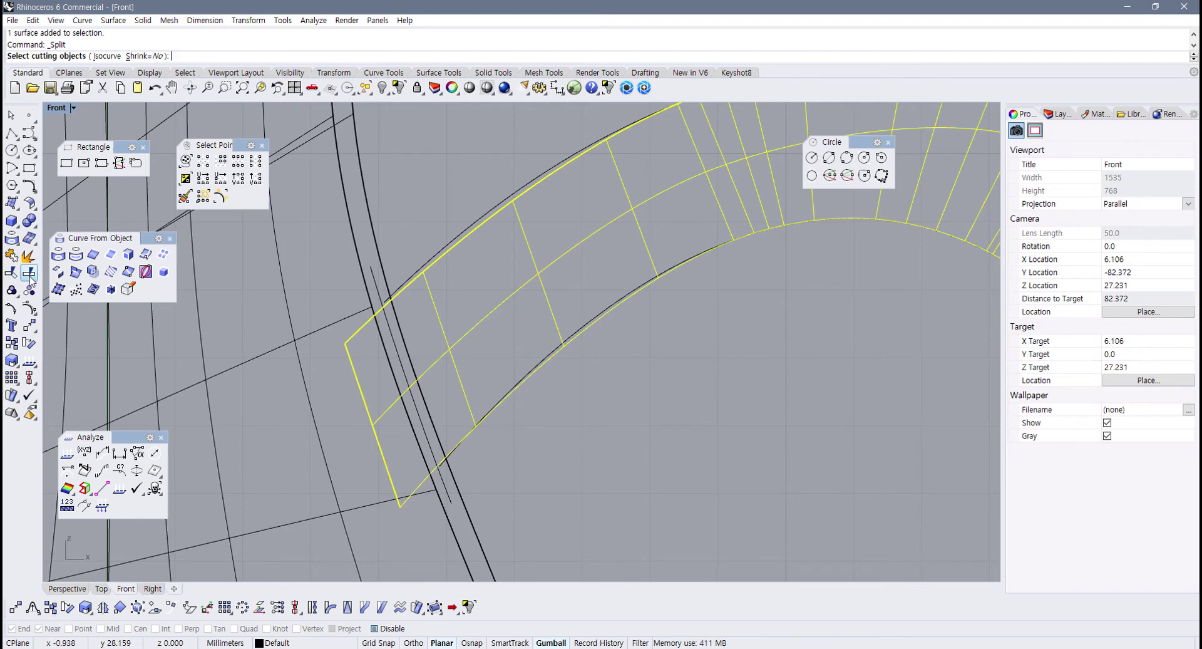
click(375, 269)
right_click(572, 374)
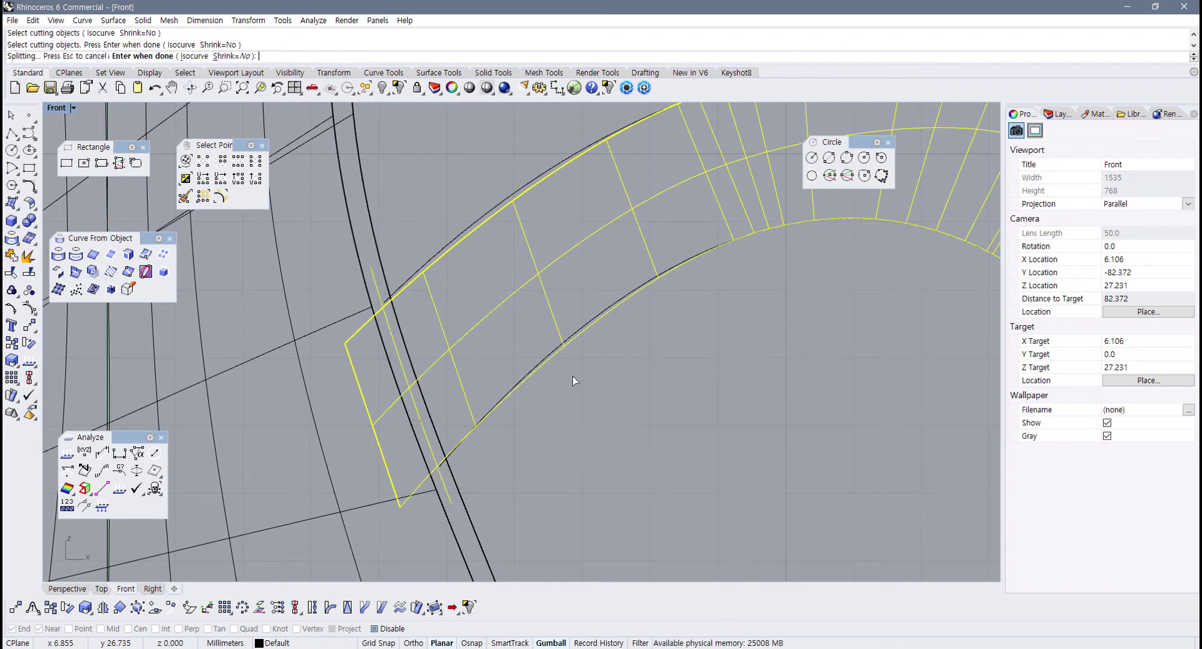
Step: Complete the split and delete the handle's cut-off end piece inside the vase
click(381, 437)
click(389, 432)
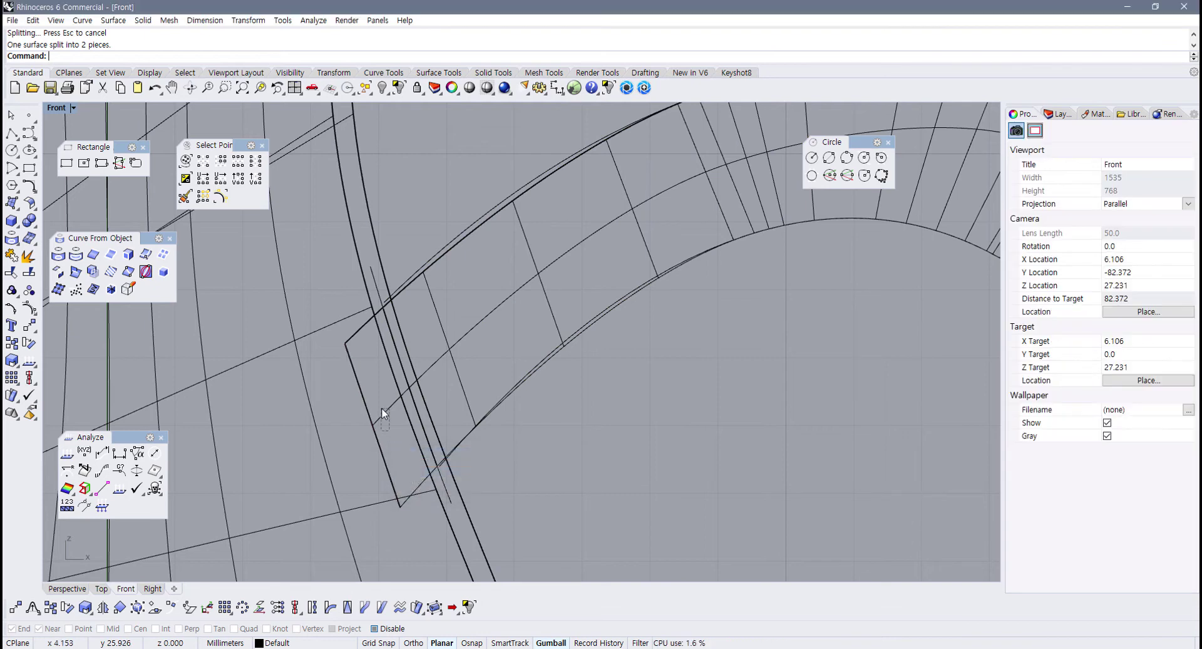
click(382, 410)
key(Delete)
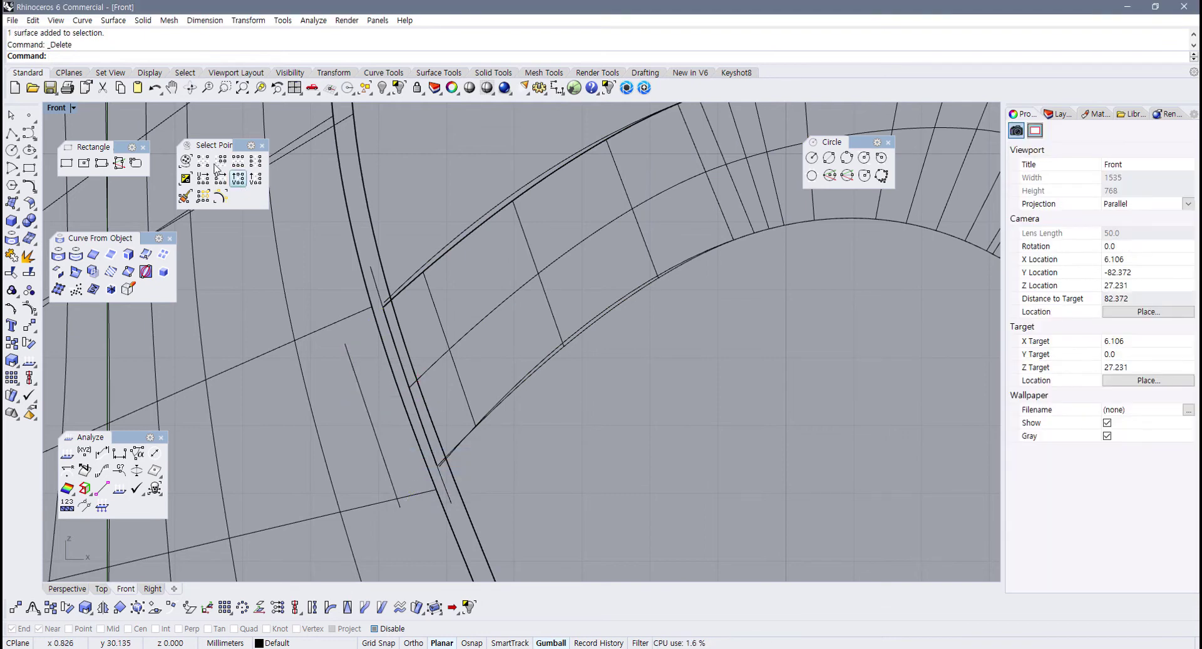
Step: Try to Boolean-union the shortened handle with the vase body in Perspective
double_click(65, 109)
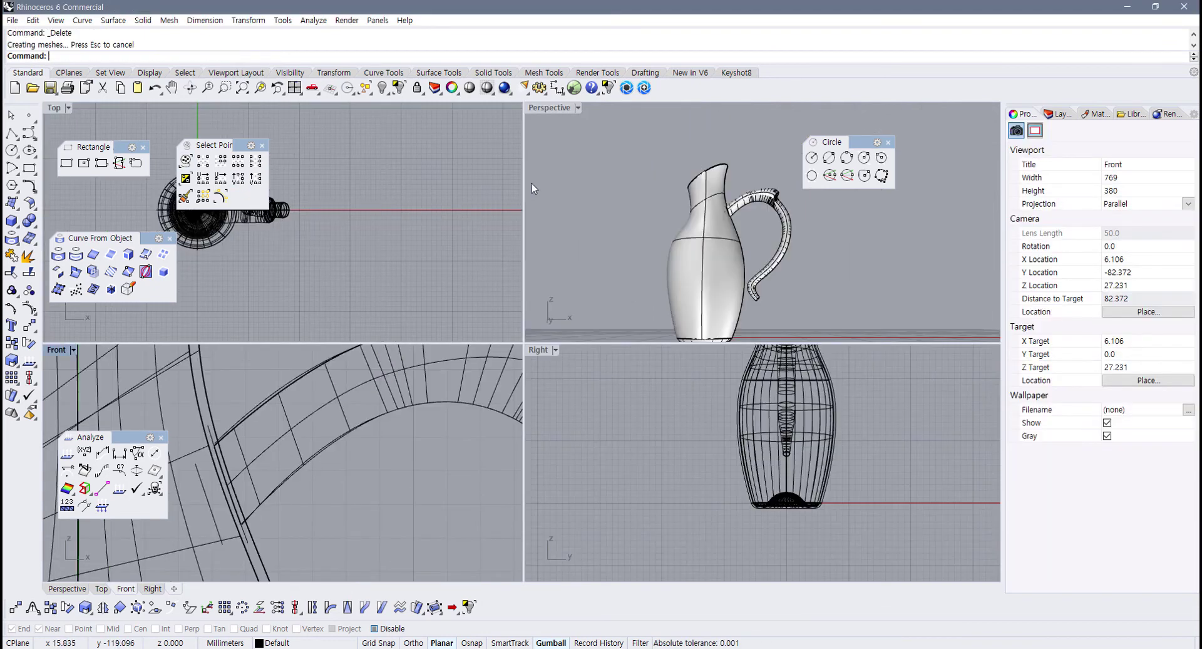
double_click(543, 111)
right_drag(554, 168, 468, 309)
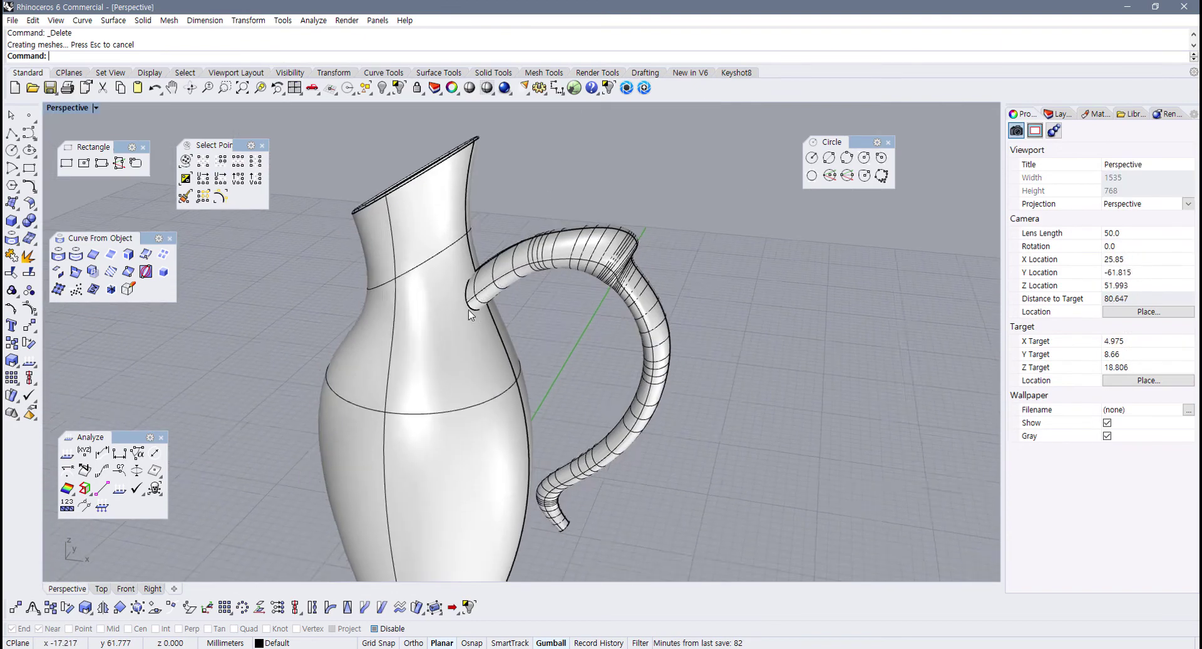
scroll(399, 360, up, 10)
scroll(400, 361, down, 10)
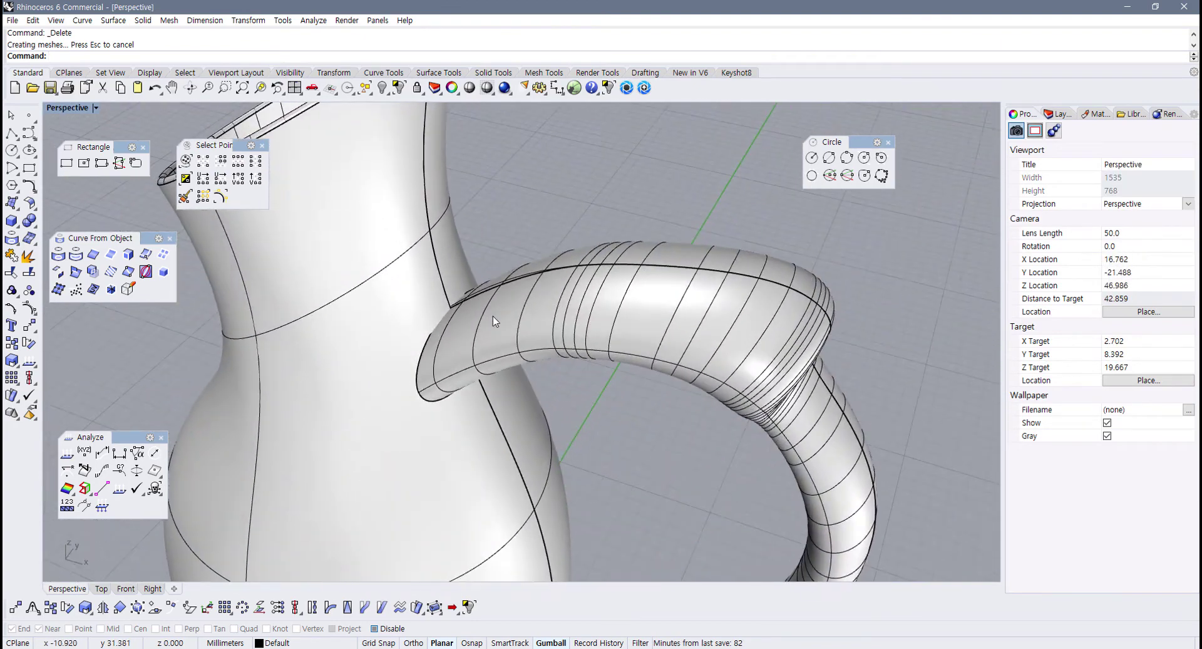
click(493, 315)
shift+click(383, 326)
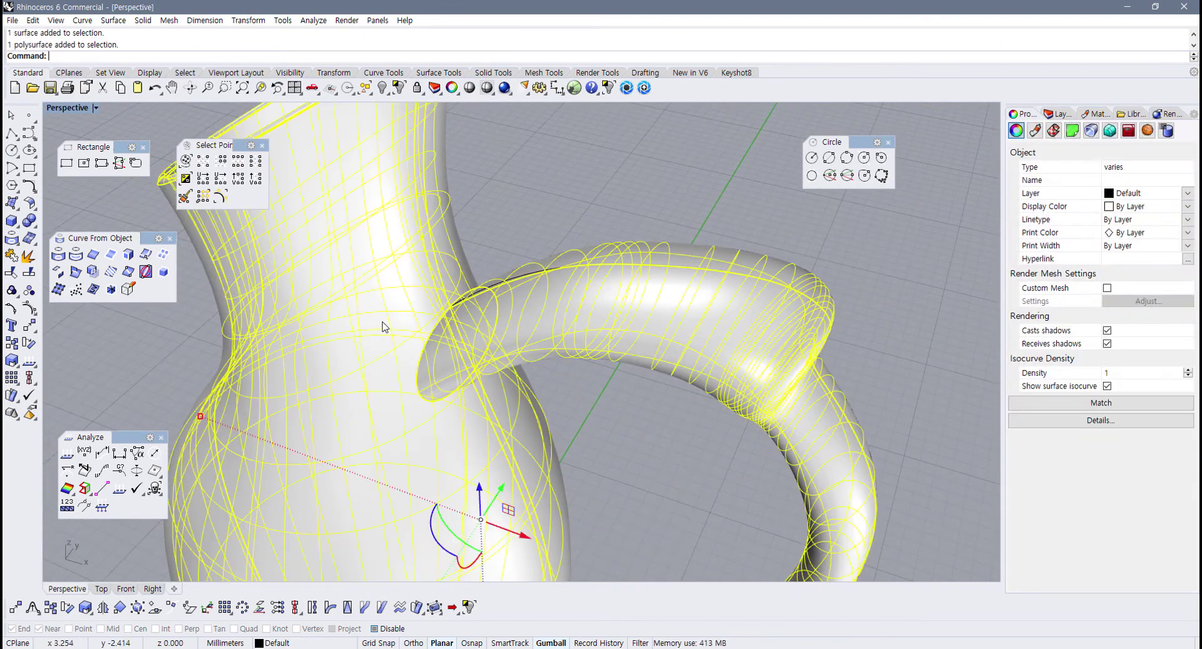
click(29, 221)
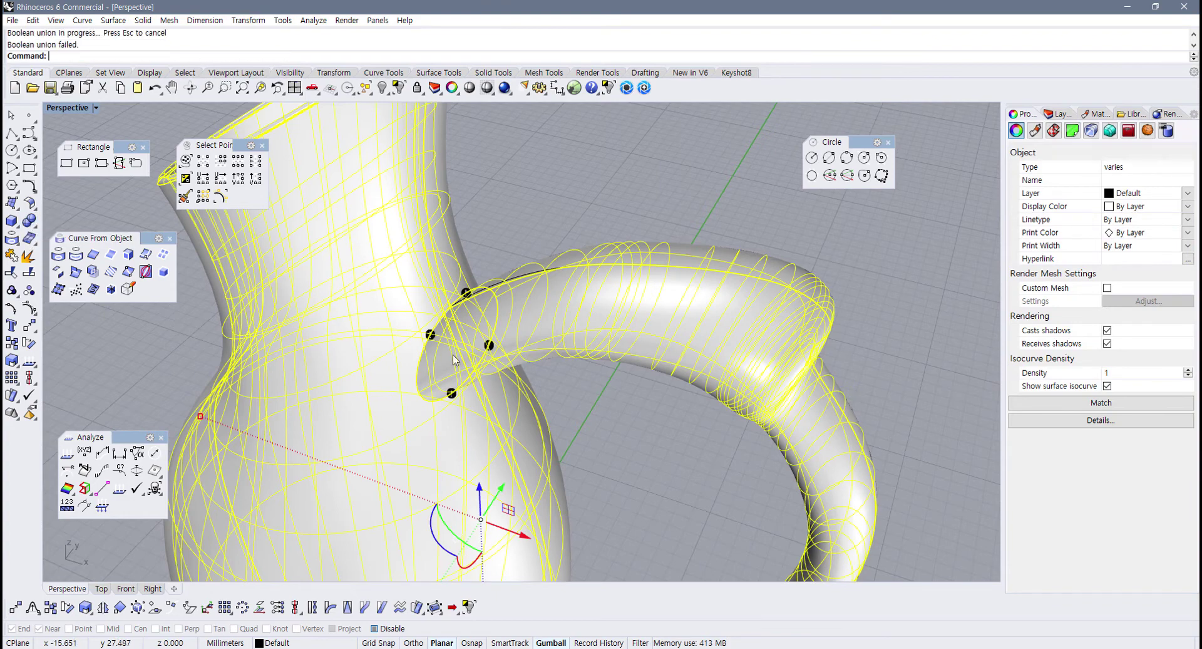
Step: Examine the marked points around the handle's upper junction with the vase at close range
click(596, 446)
right_drag(595, 445, 556, 348)
right_drag(555, 348, 428, 305)
scroll(383, 251, up, 4)
scroll(388, 287, up, 4)
right_drag(372, 285, 484, 335)
right_drag(486, 346, 515, 381)
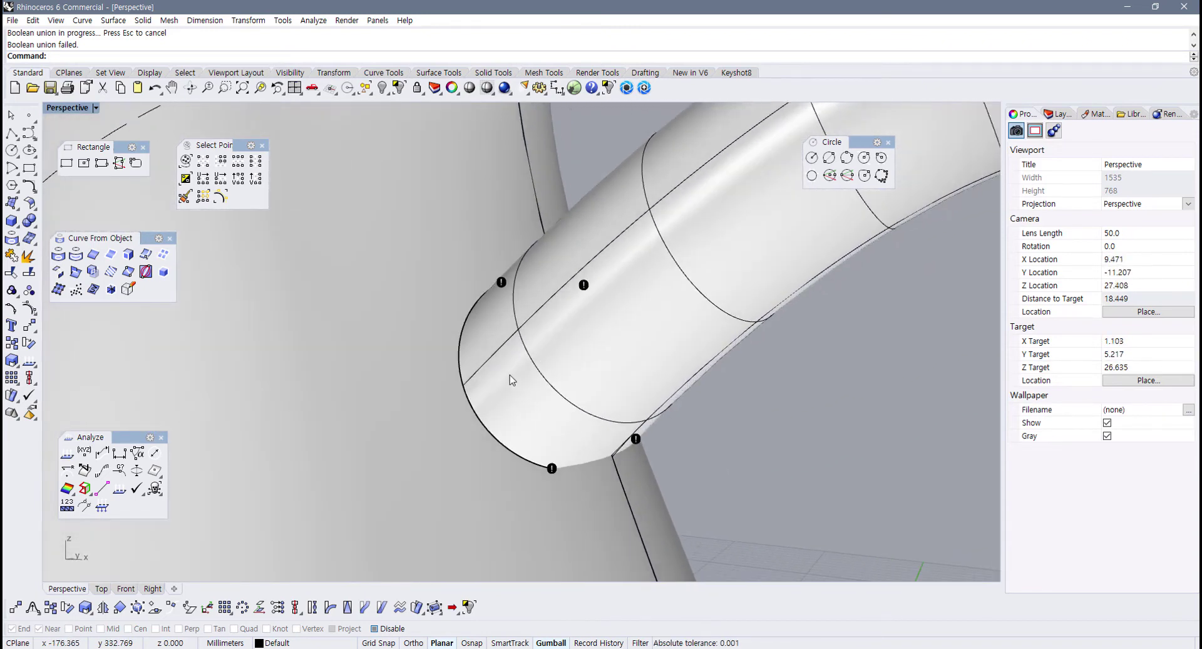
Step: Undo the Boolean union, the deletion of the end piece and the split of the handle
key(ctrl+z)
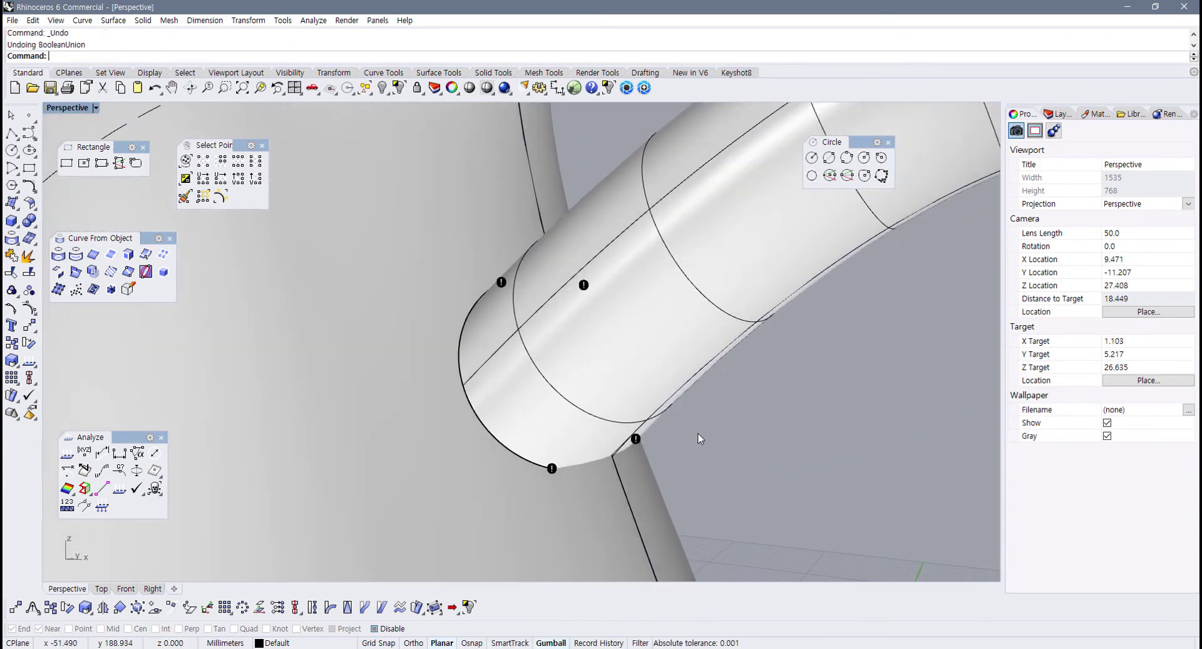
key(ctrl+z)
click(717, 446)
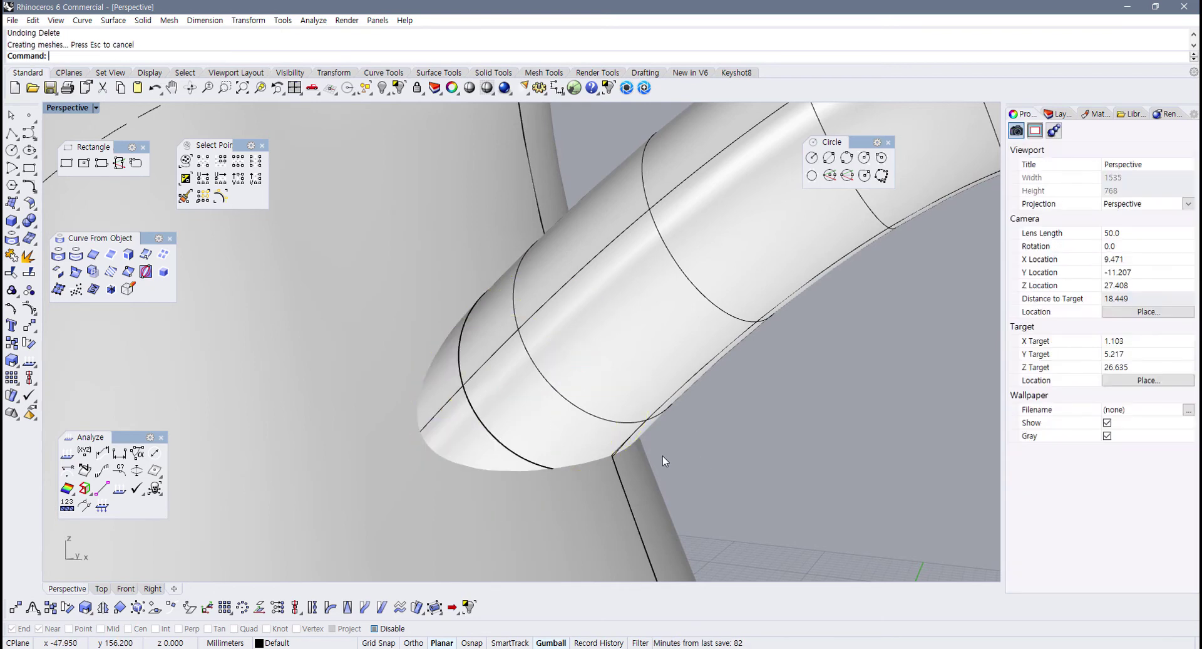
right_drag(718, 446, 625, 403)
key(ctrl+z)
Step: Delete the cutting curve drawn inside the vase wall in the Front view and return to the maximized Perspective view
click(587, 392)
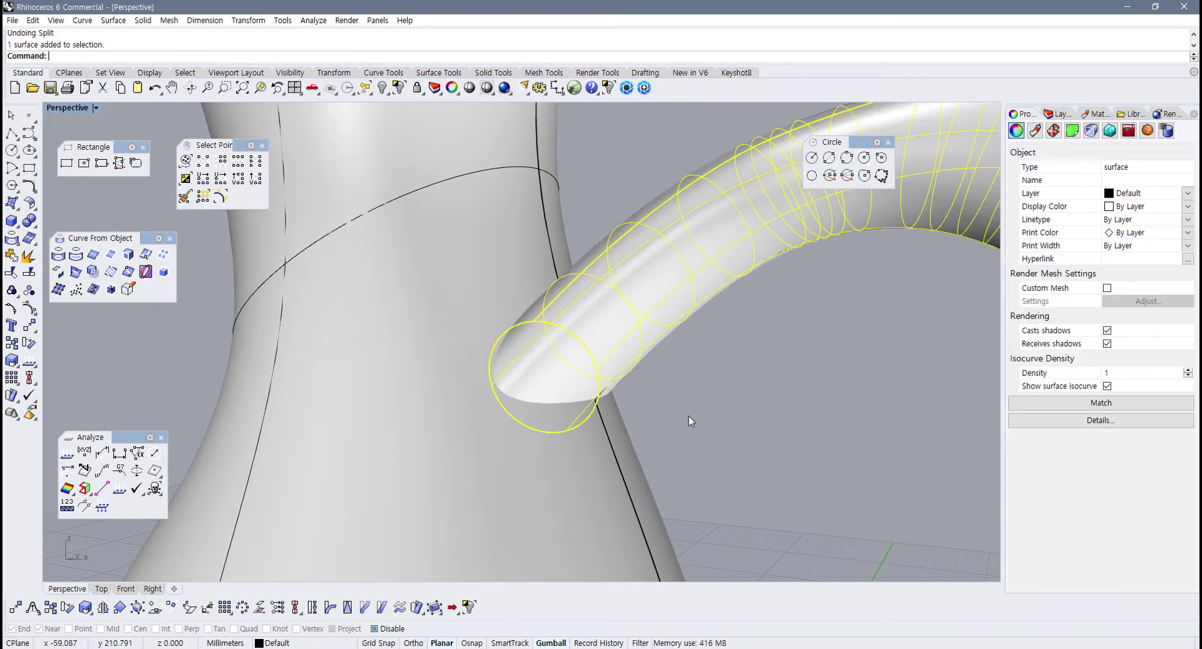
double_click(84, 110)
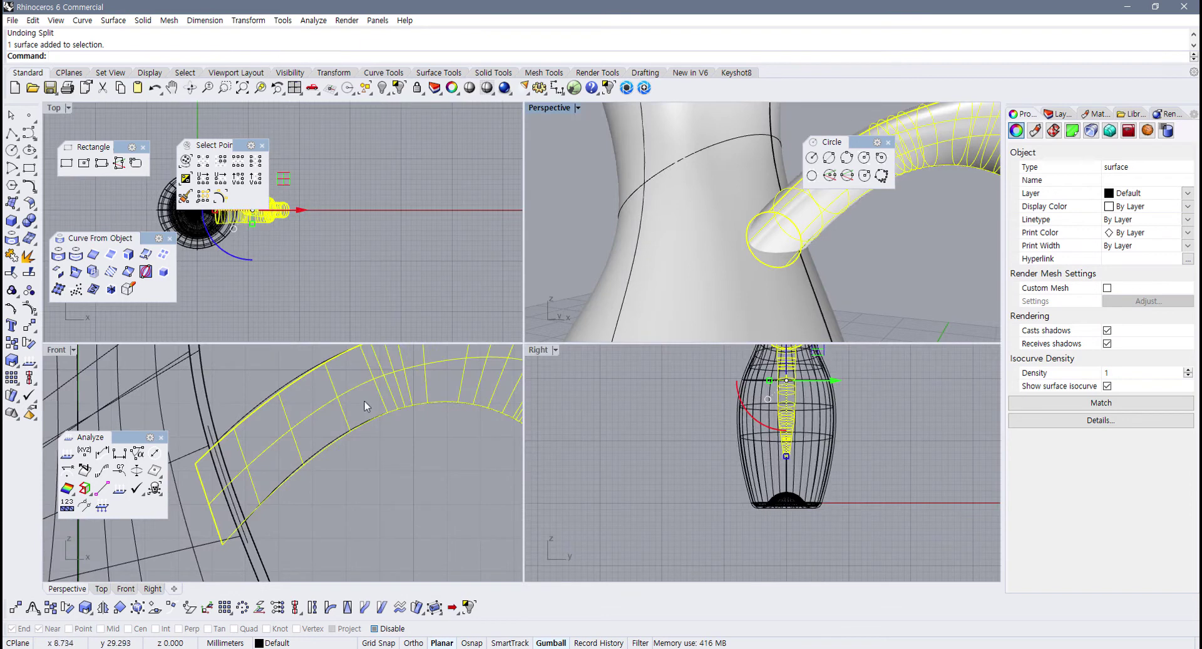
click(217, 440)
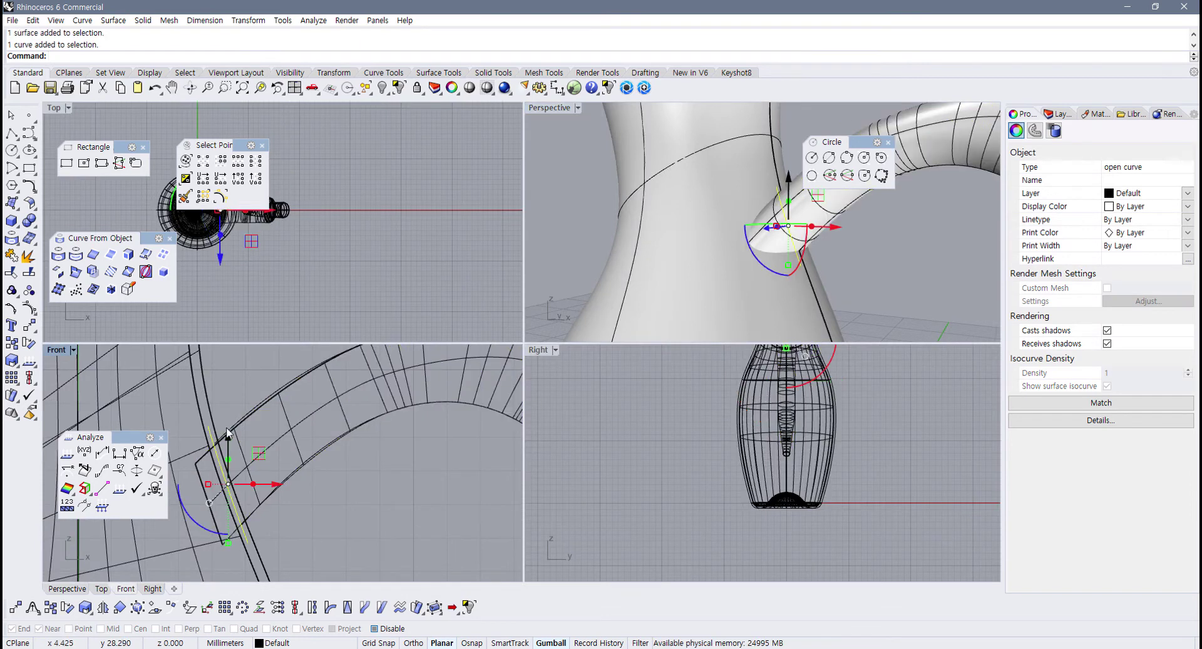
key(Delete)
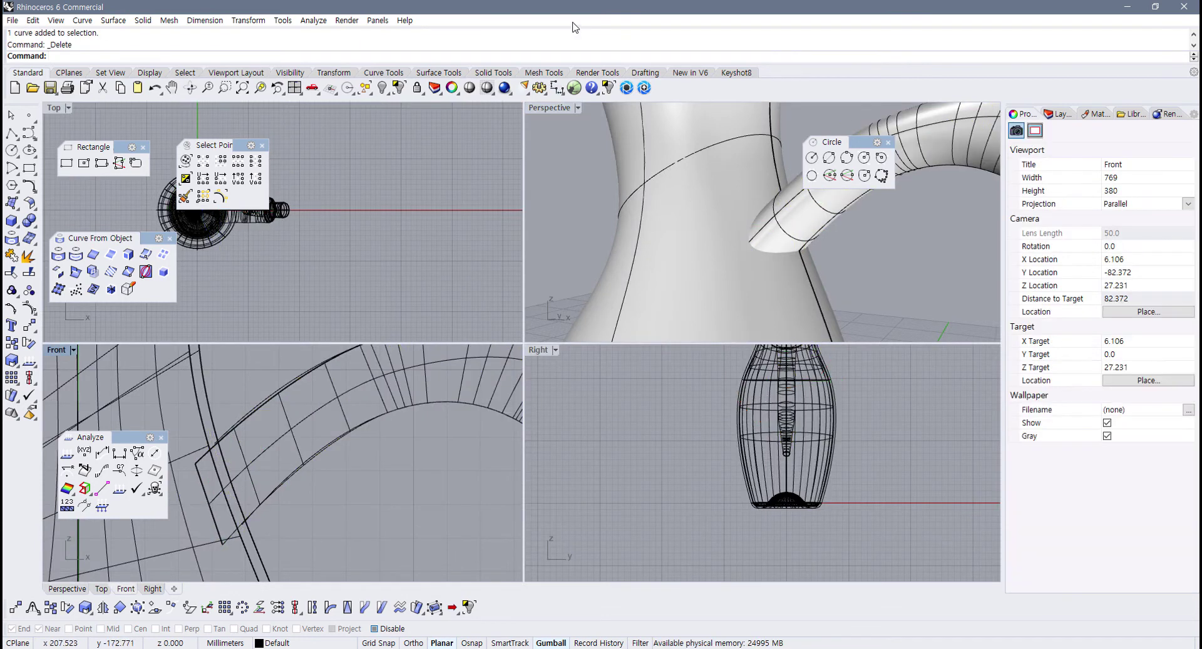
double_click(538, 111)
right_drag(533, 251, 458, 313)
click(400, 346)
shift+click(483, 287)
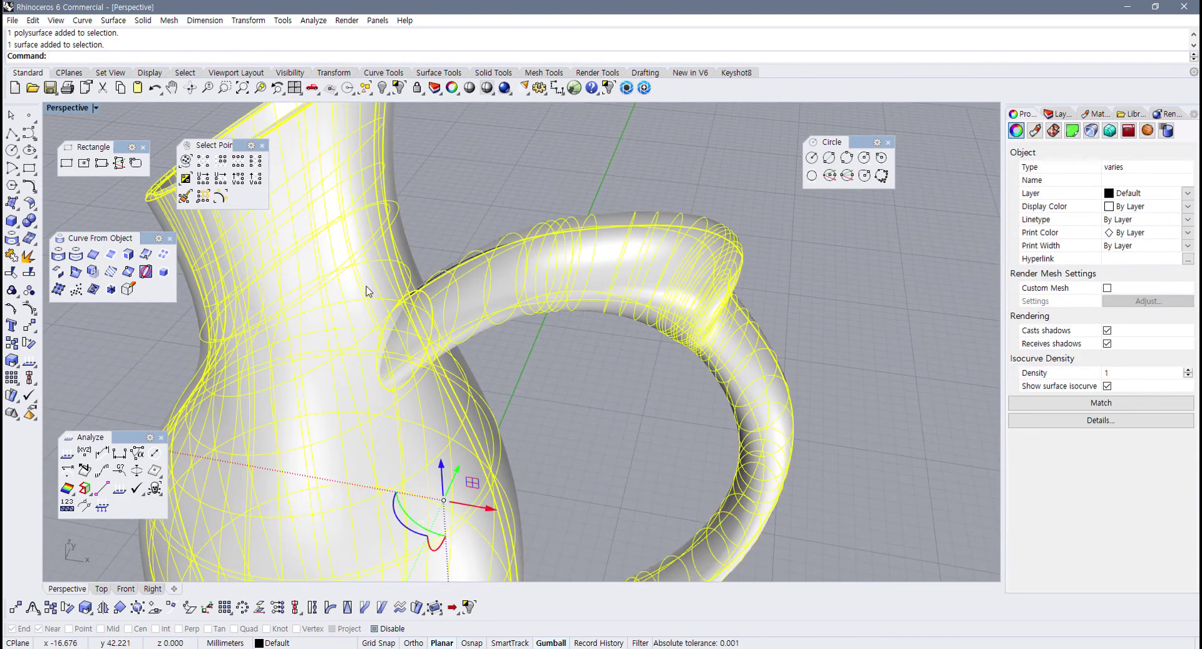
click(428, 259)
click(470, 294)
shift+click(406, 284)
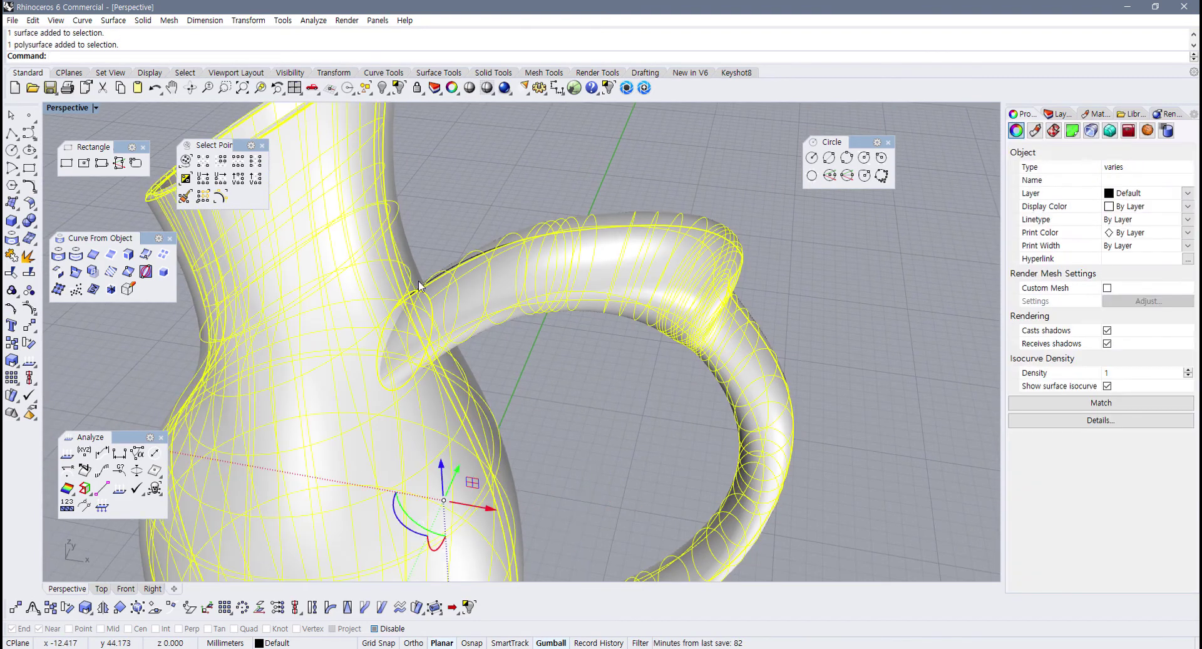
key(Escape)
Step: Create the intersection curves between the handle surface and the vase body with Object Intersection
click(442, 292)
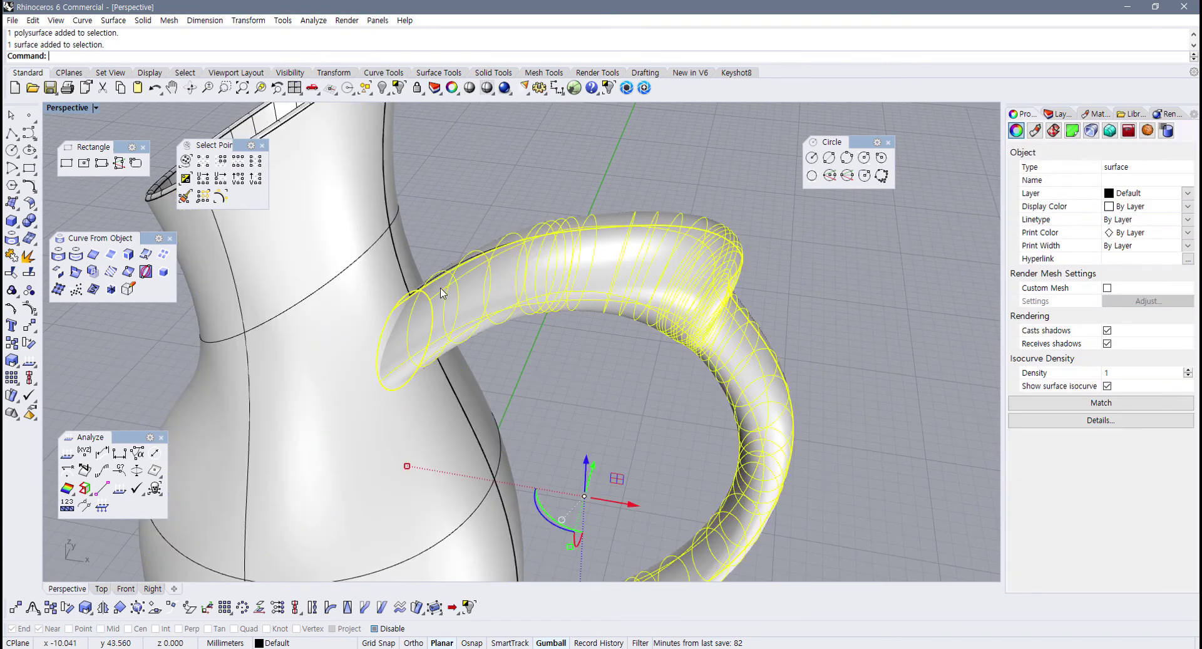
shift+click(394, 281)
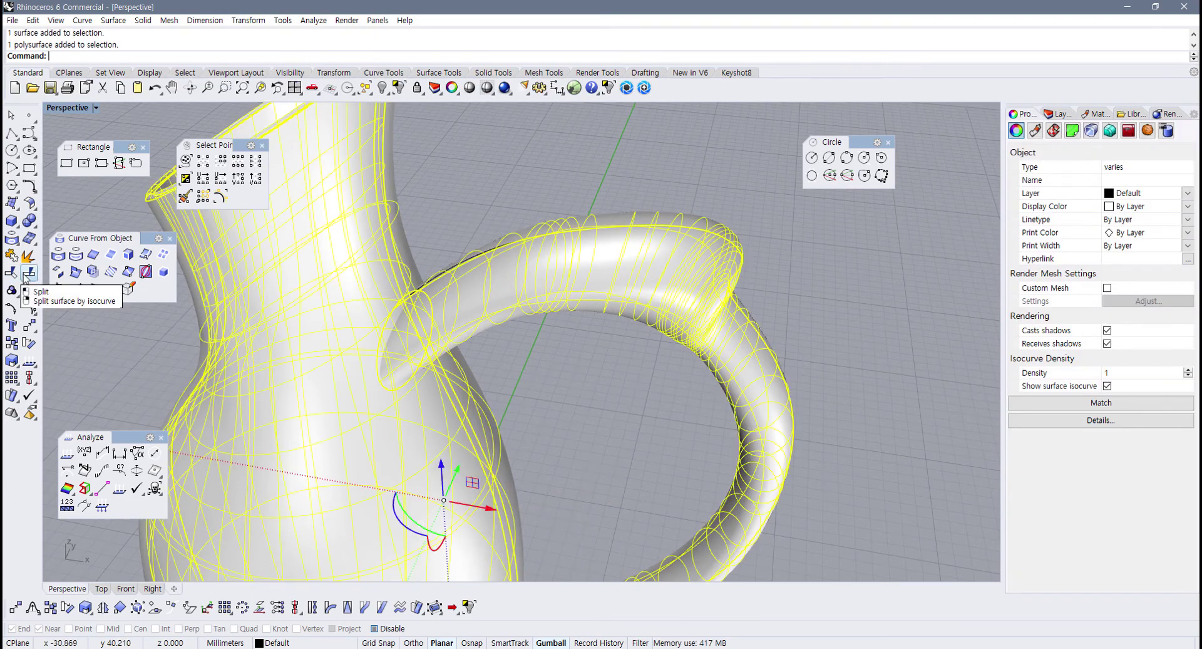
click(13, 241)
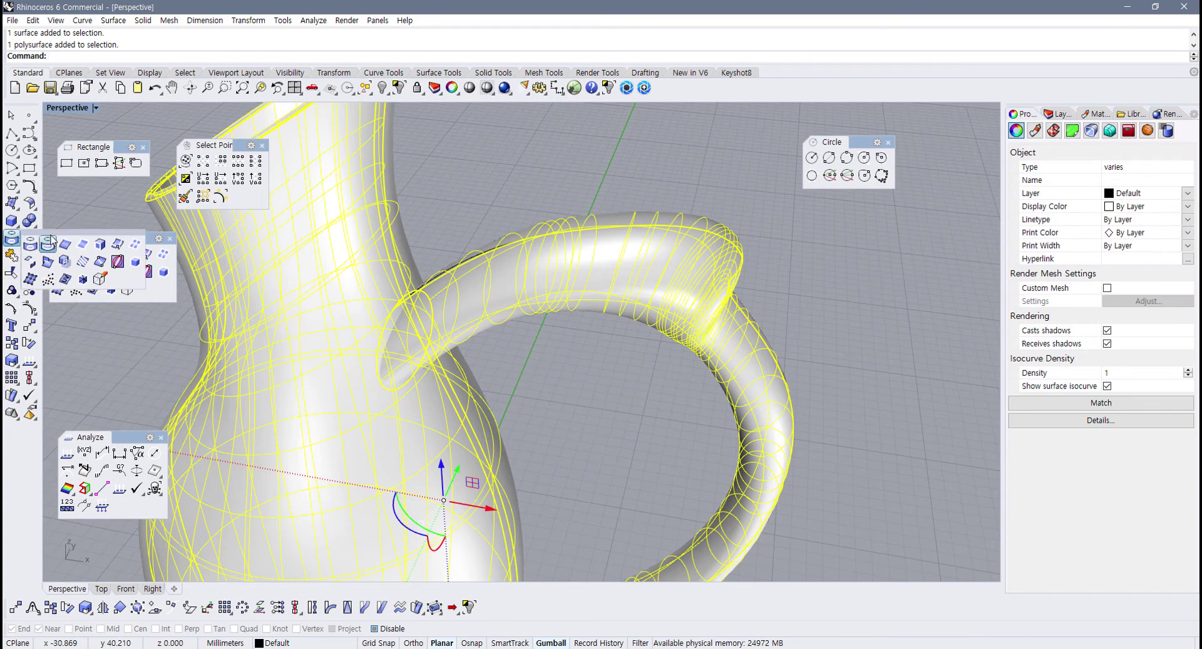
drag(48, 234, 435, 141)
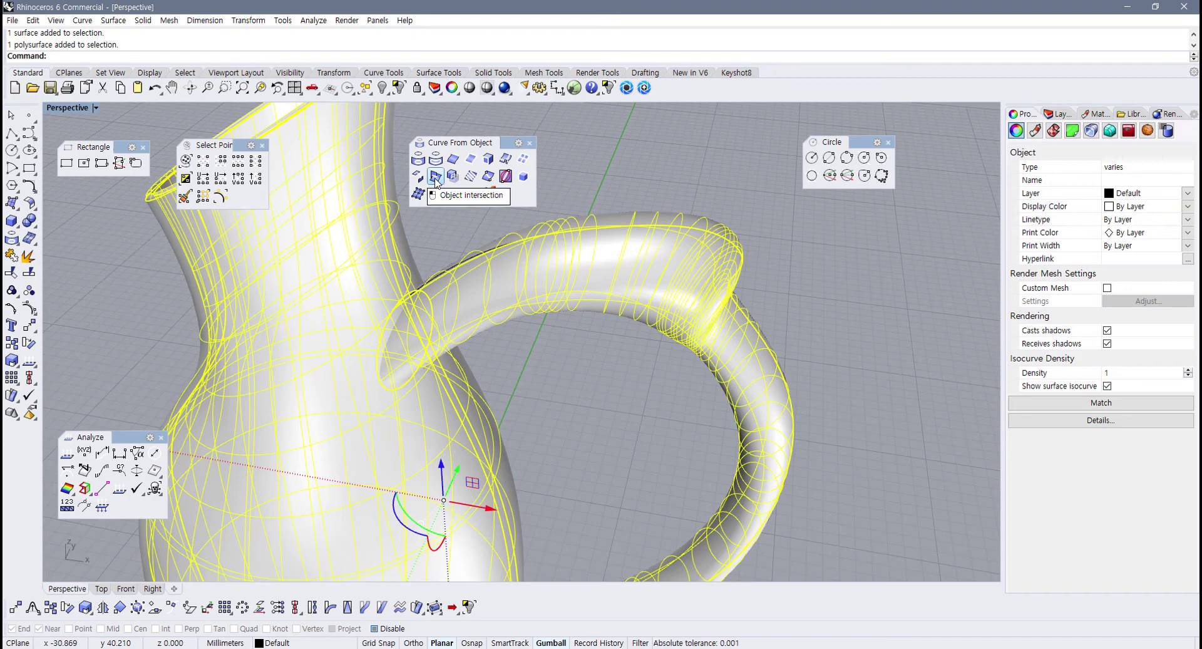
click(436, 178)
key(Escape)
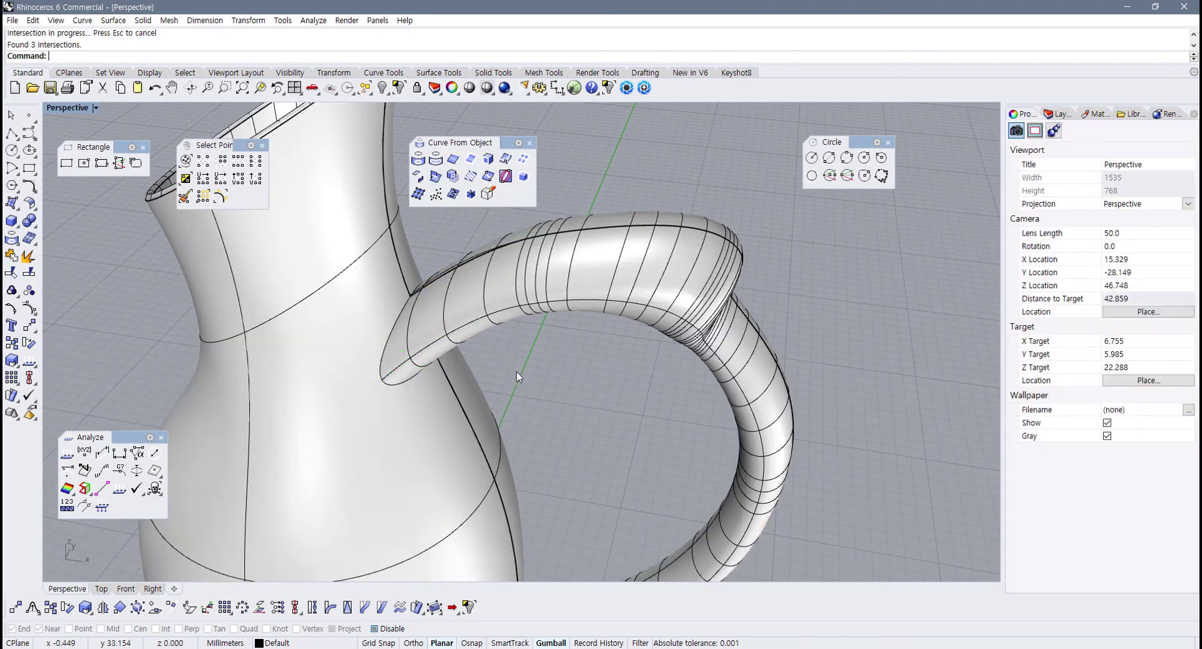
Step: Select the closed intersection curve on the vase's outer wall and examine it around the handle's upper end
scroll(413, 346, up, 3)
click(390, 325)
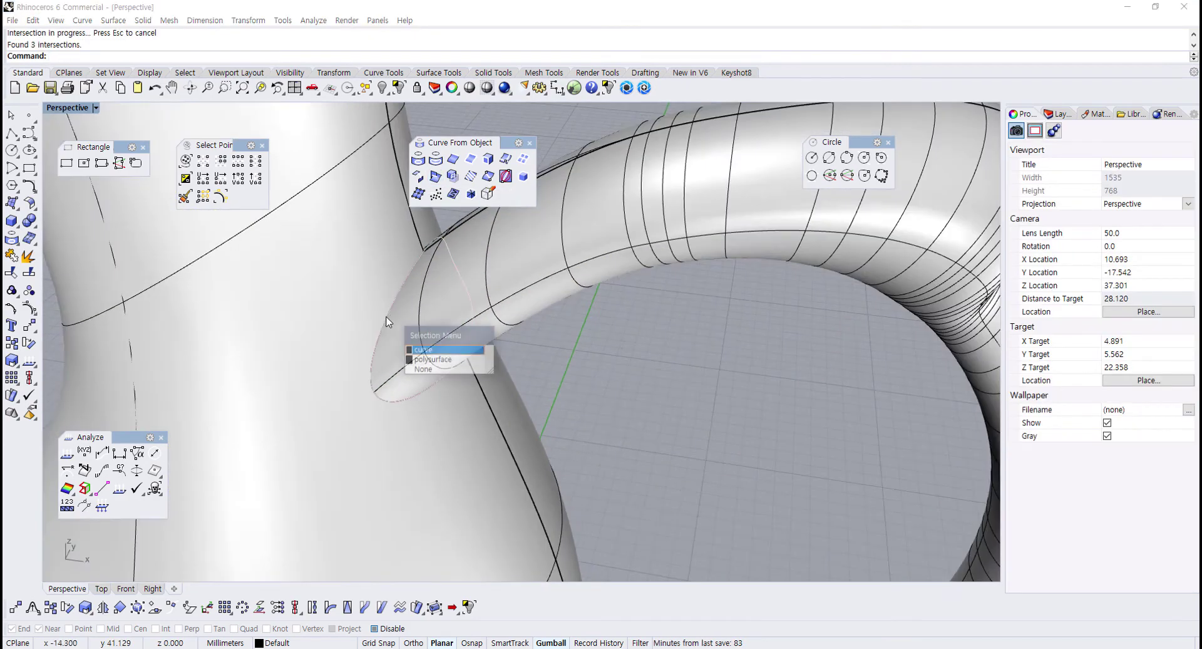
click(430, 350)
scroll(431, 354, down, 5)
right_drag(431, 354, 188, 369)
right_drag(294, 382, 362, 452)
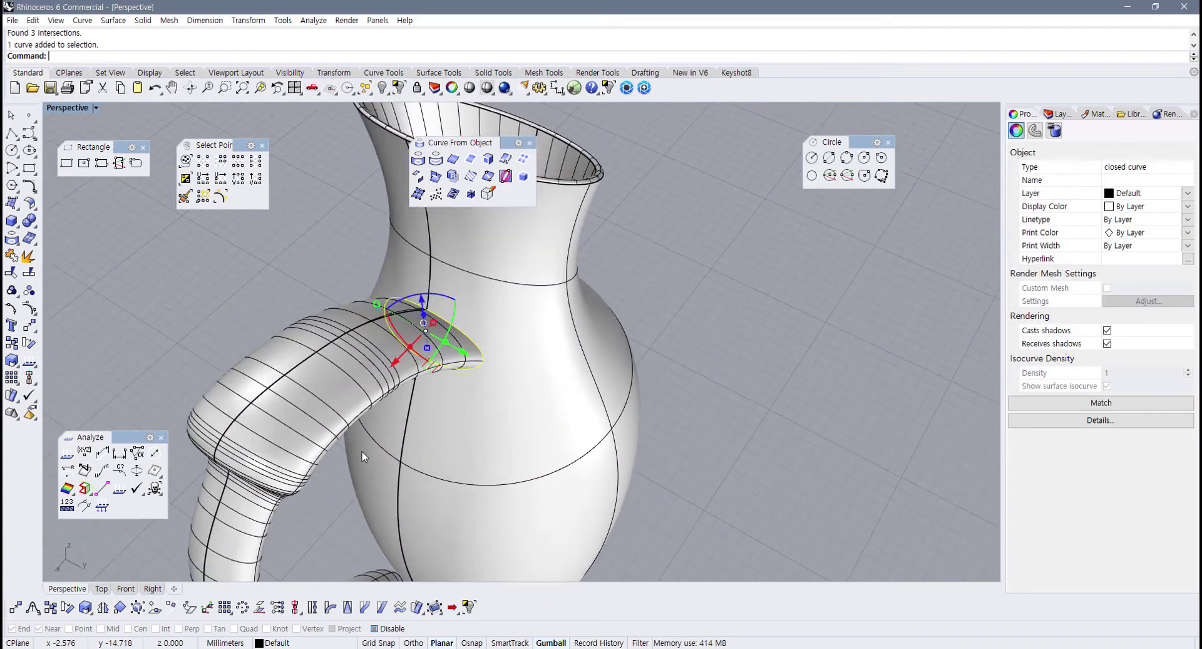
scroll(440, 345, up, 4)
right_drag(441, 343, 652, 302)
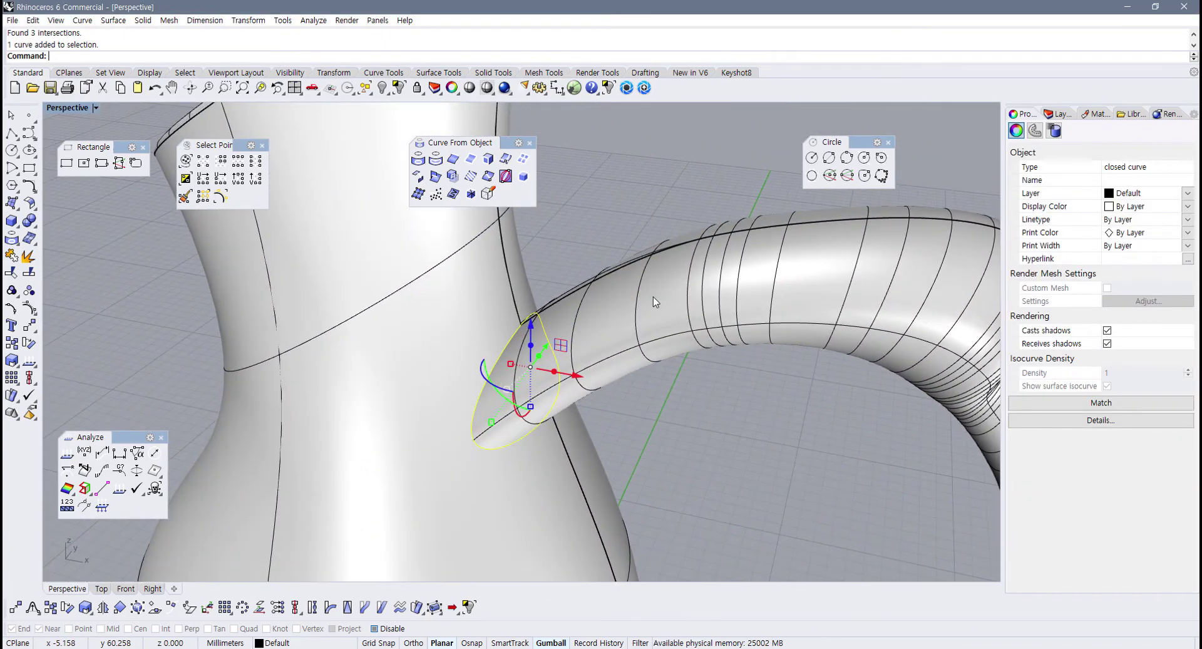
click(667, 412)
Step: Split the handle surface at its upper end, using the closed intersection curve on the vase's outer wall as the cutting object
right_drag(622, 400, 479, 328)
click(524, 321)
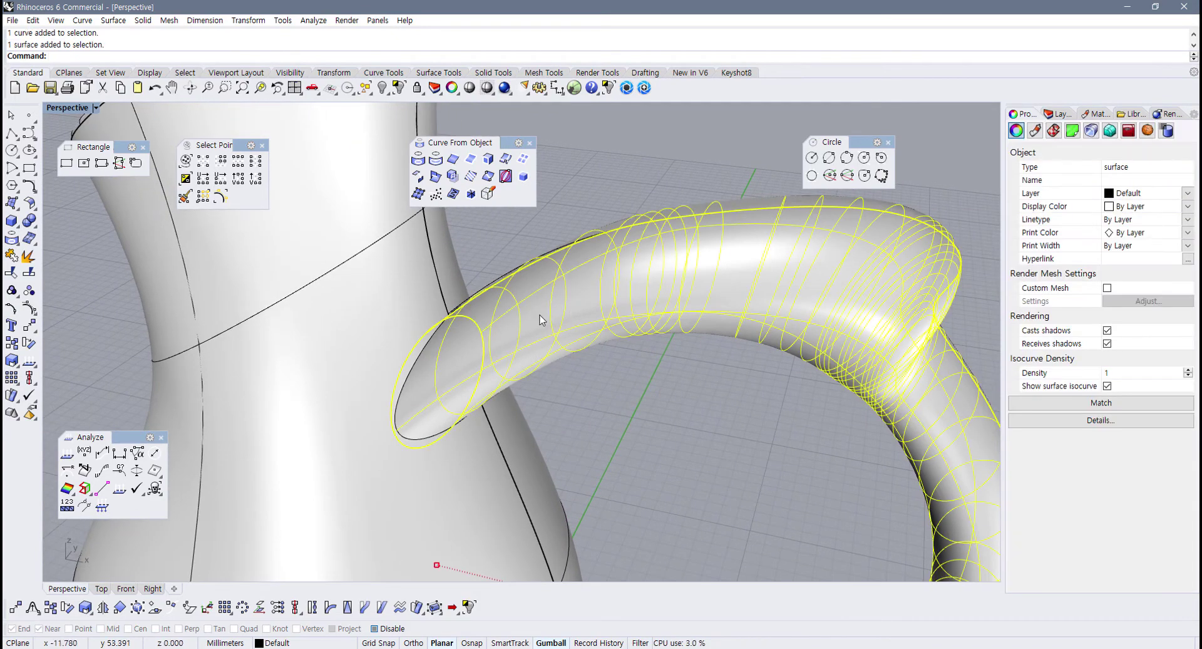
click(28, 274)
scroll(399, 378, up, 2)
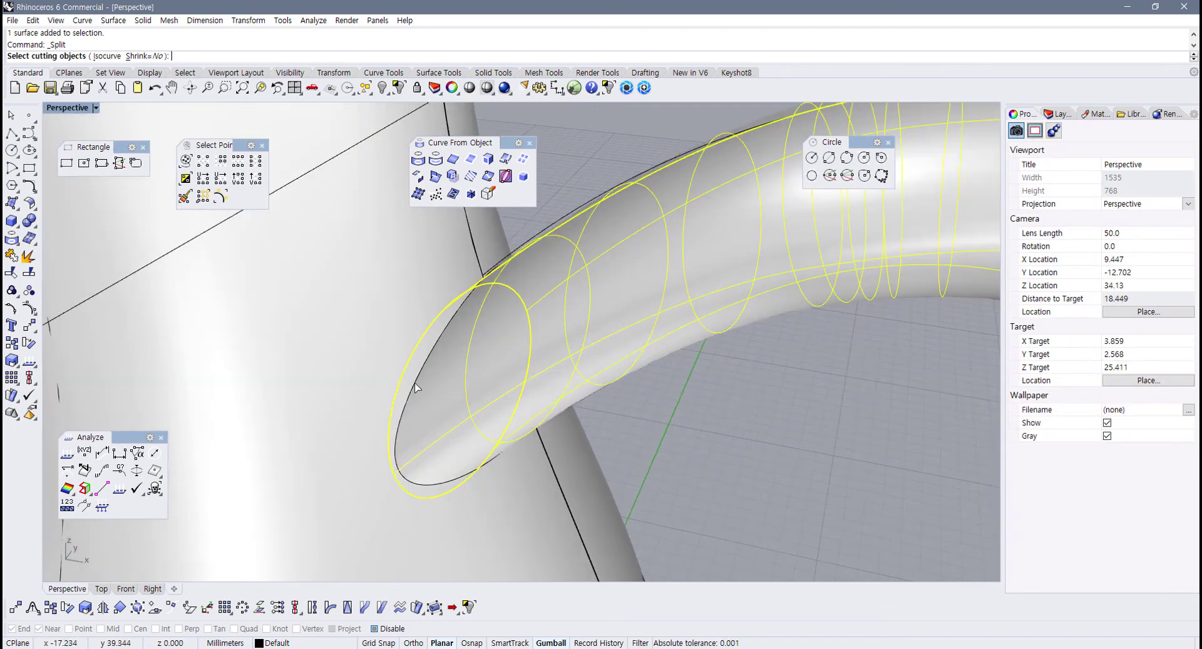
click(416, 380)
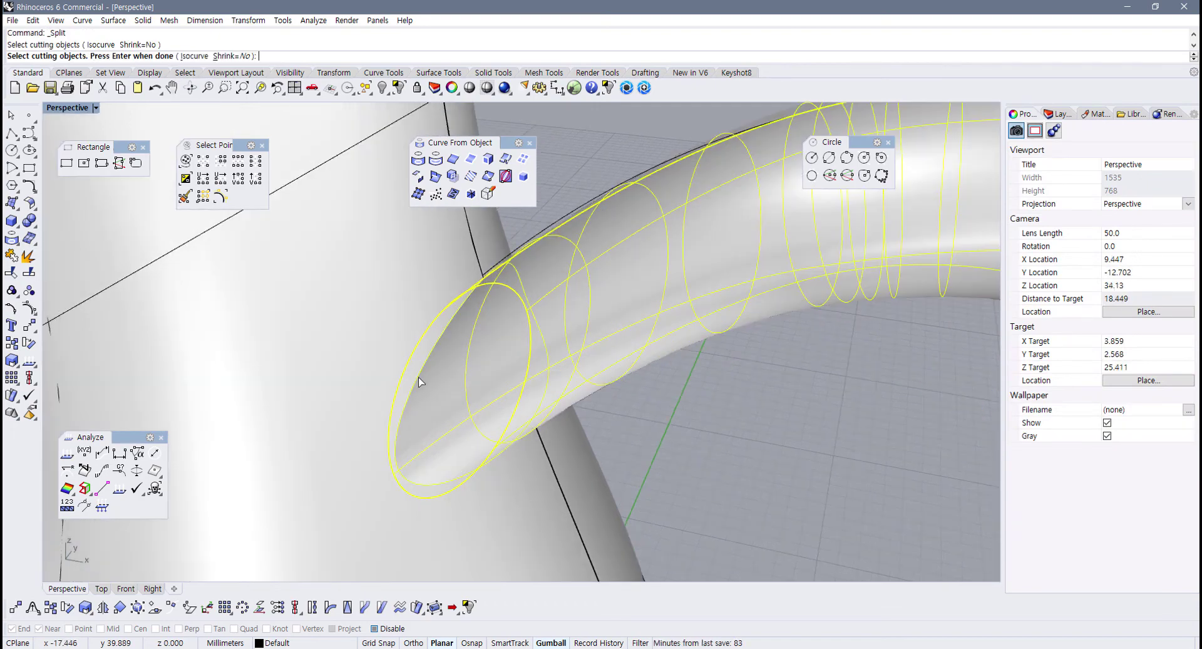
key(Return)
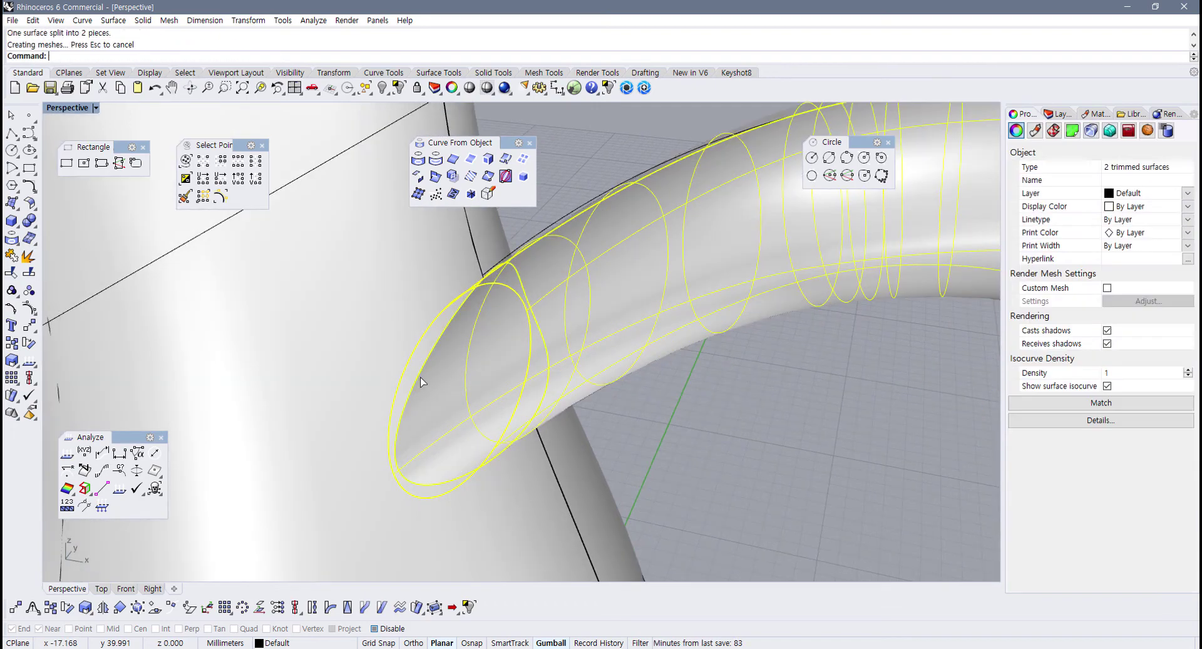
Step: In the Front view, delete the trimmed handle piece that projects inside the vase beyond the intersection curve
double_click(70, 110)
scroll(214, 467, up, 6)
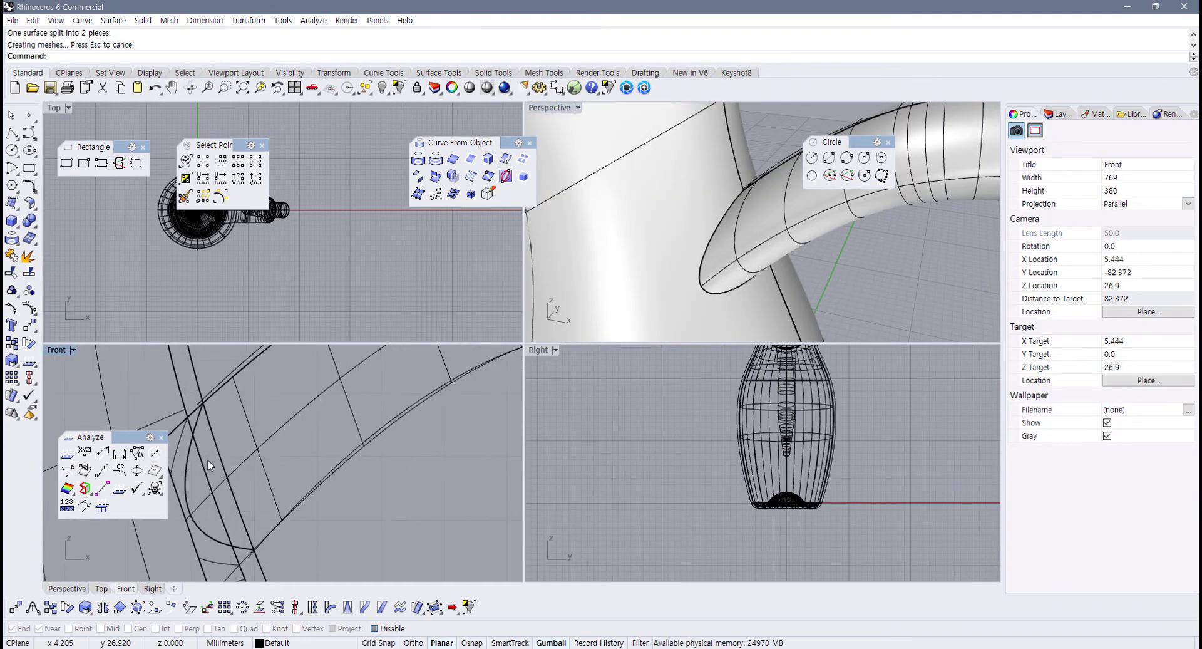
right_drag(208, 460, 303, 430)
click(278, 418)
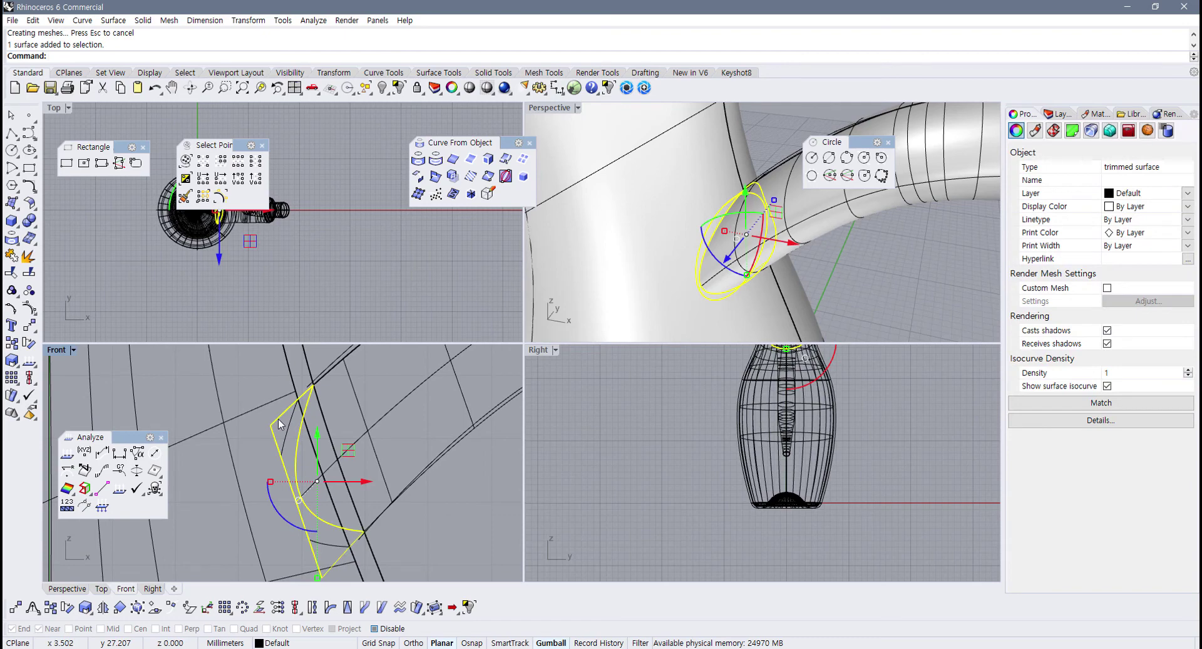
key(Delete)
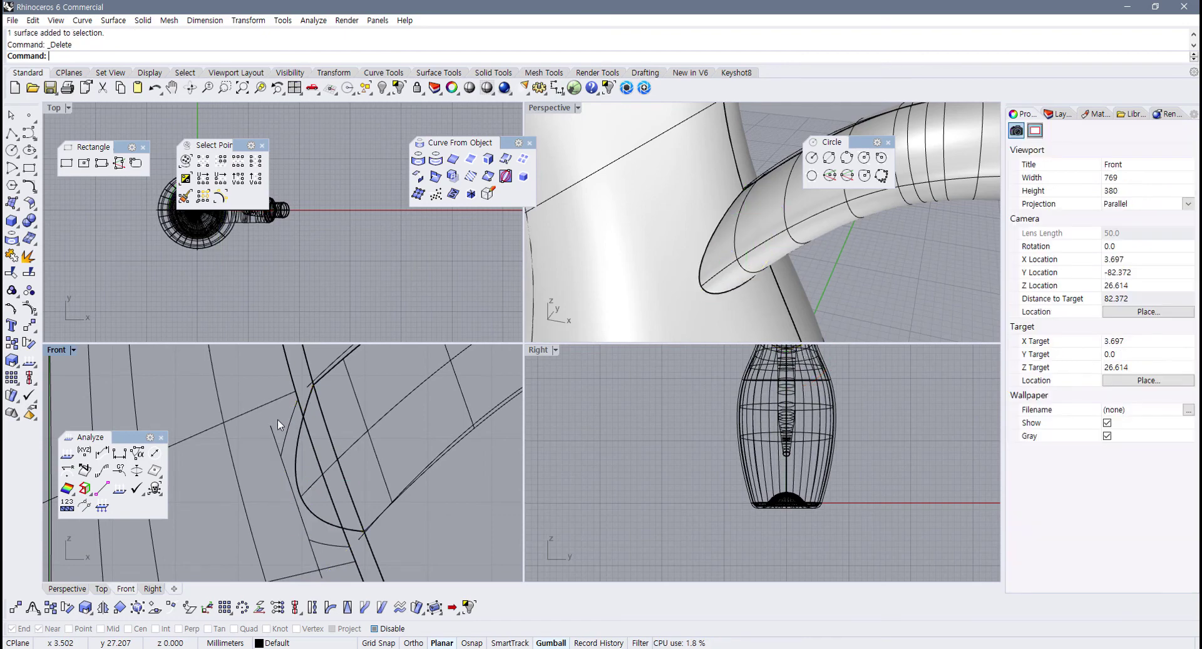
Step: Check the trimmed upper end of the handle against the vase wall in Perspective and examine the handle's lower end
double_click(555, 108)
scroll(521, 298, down, 3)
click(485, 375)
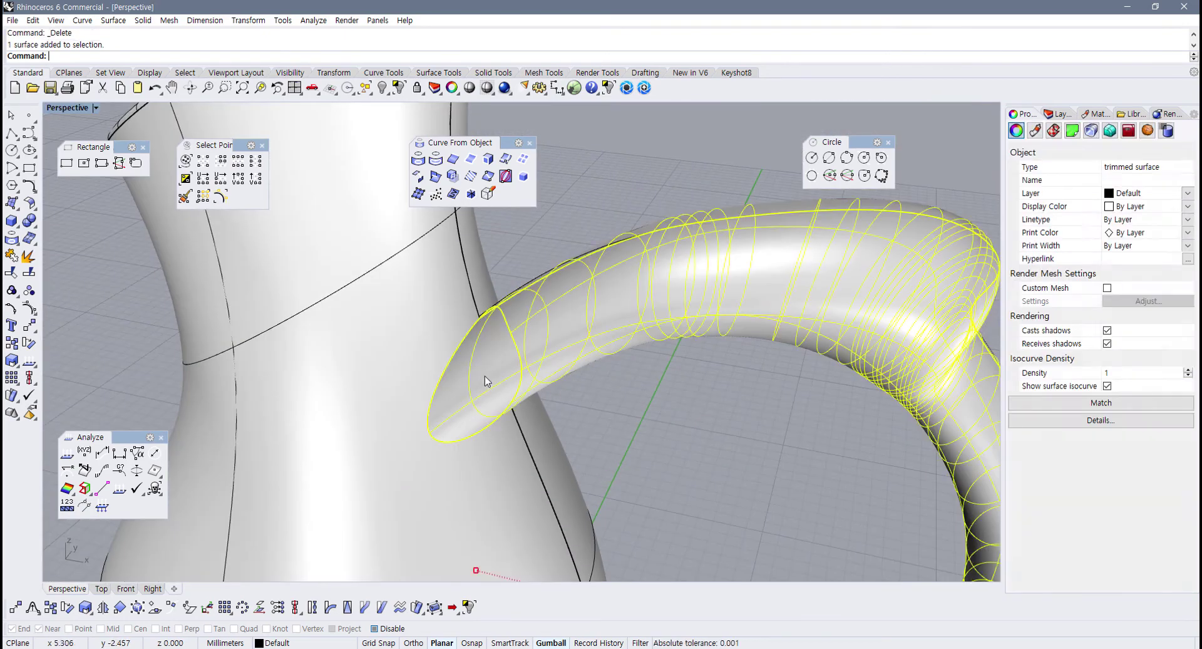
click(614, 467)
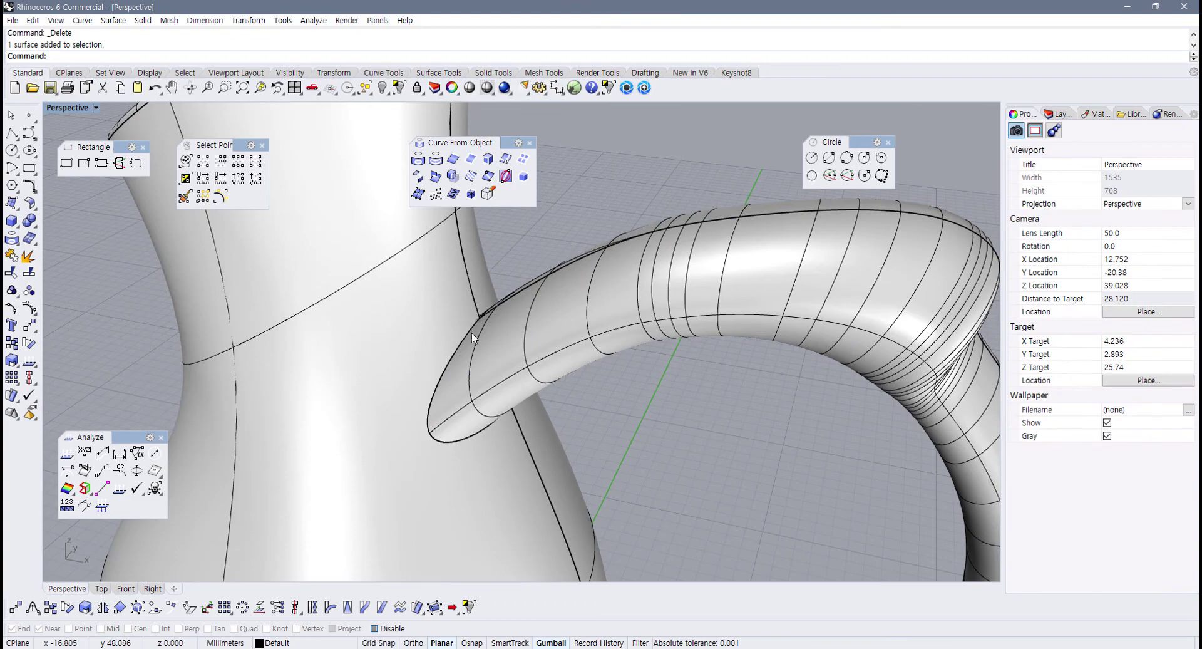
right_drag(472, 332, 526, 276)
scroll(511, 335, down, 6)
shift+right_drag(608, 384, 564, 289)
scroll(550, 450, down, 4)
right_drag(549, 450, 488, 395)
shift+right_drag(557, 463, 491, 389)
right_drag(494, 438, 492, 416)
scroll(490, 480, up, 4)
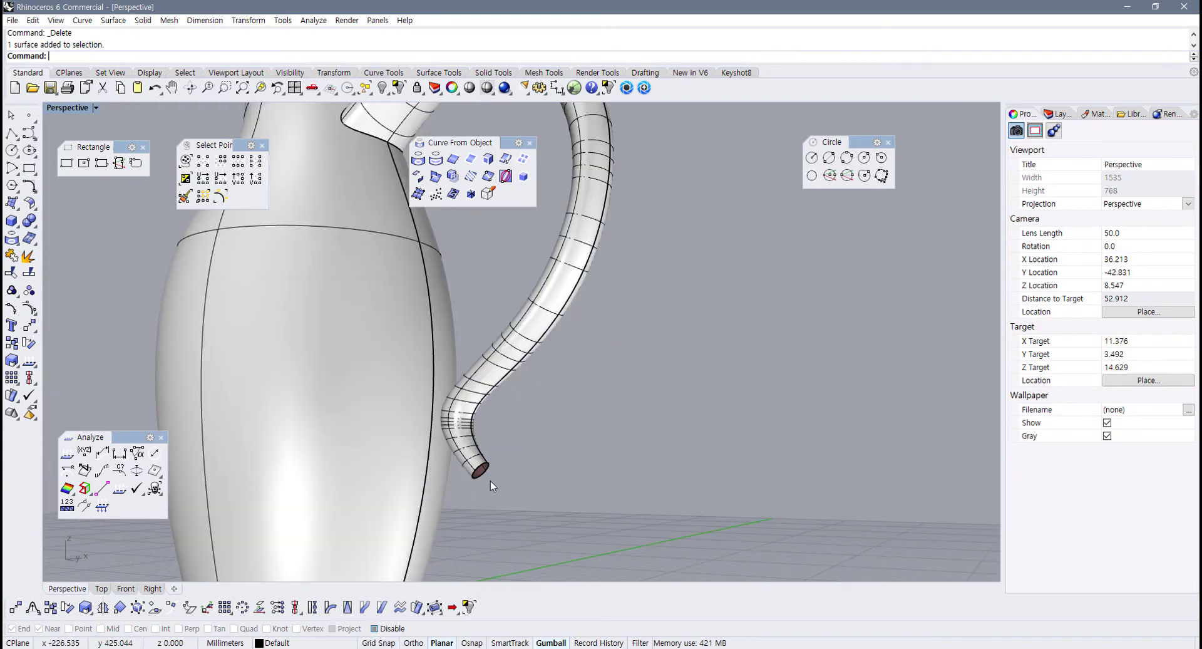
scroll(490, 480, up, 8)
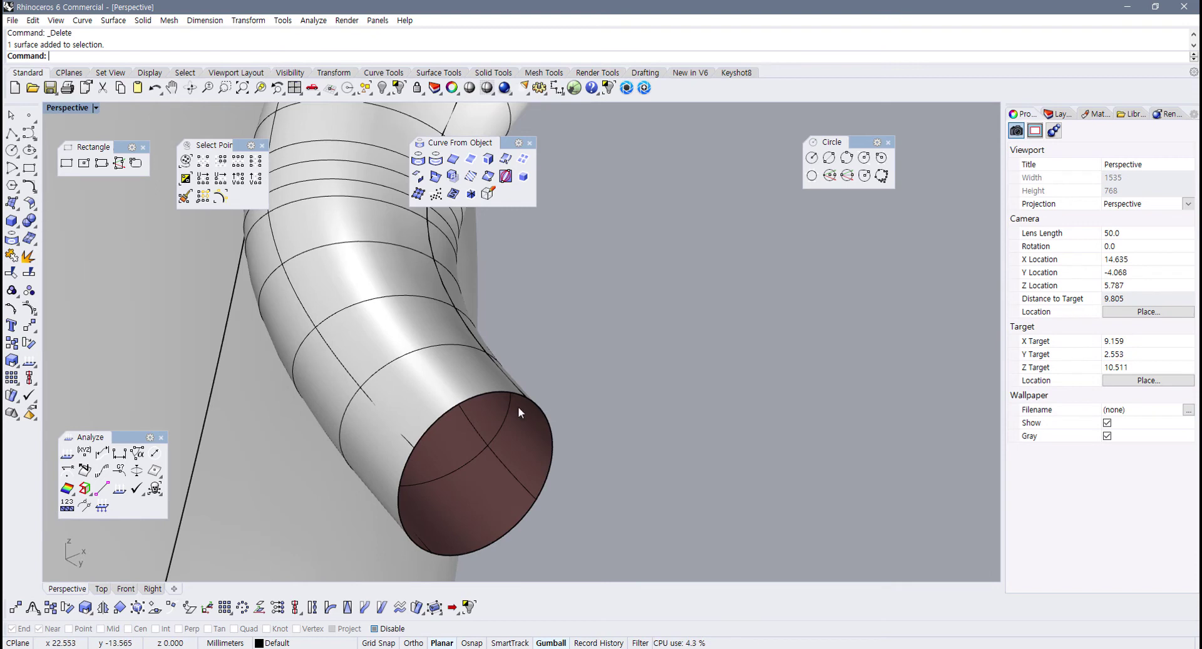
Step: Select the closed curve around the open lower end of the handle and examine where that end sits relative to the vase body
click(537, 411)
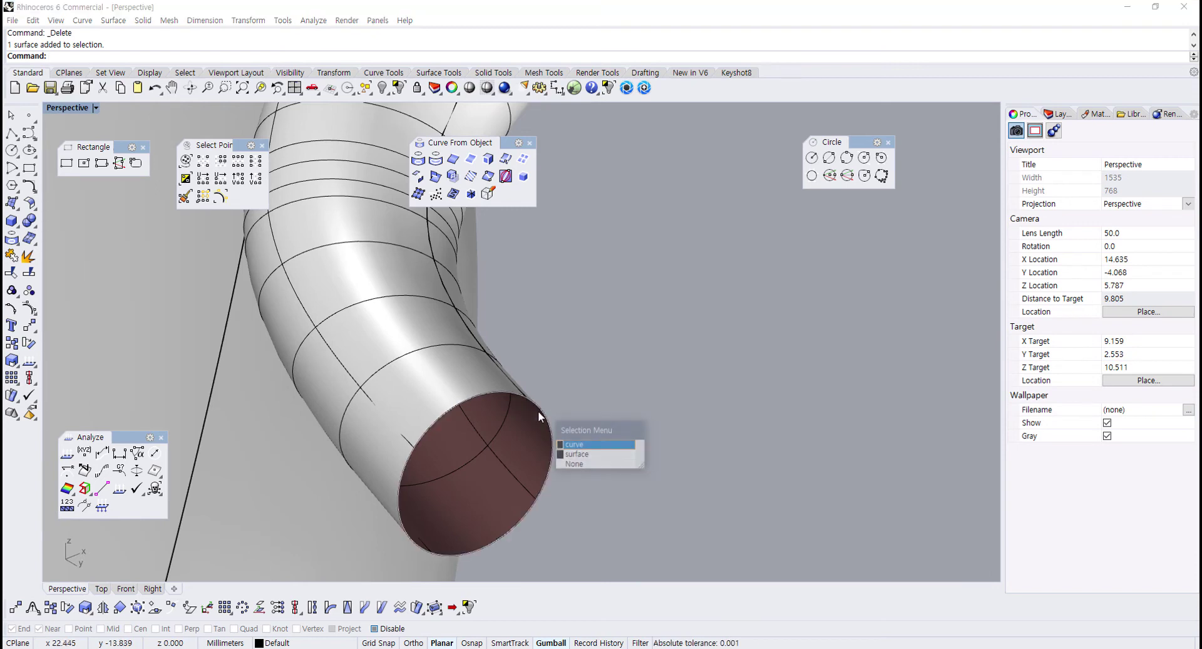
click(581, 447)
scroll(580, 439, down, 10)
right_drag(513, 432, 463, 338)
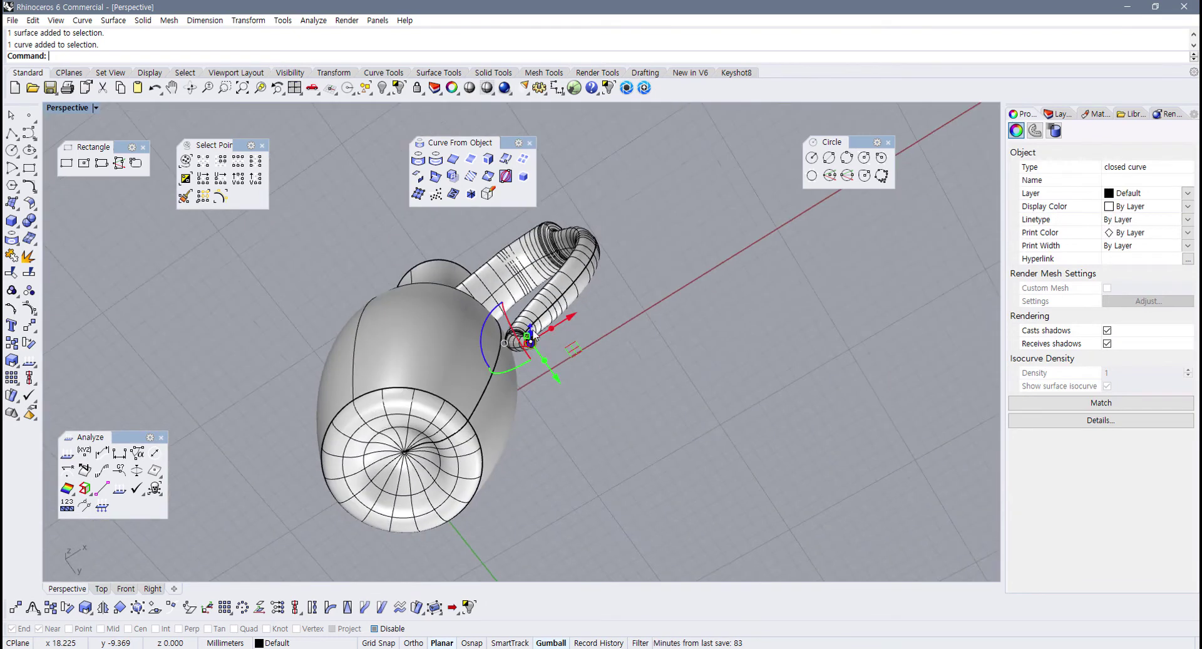
scroll(395, 464, up, 4)
right_drag(595, 306, 585, 357)
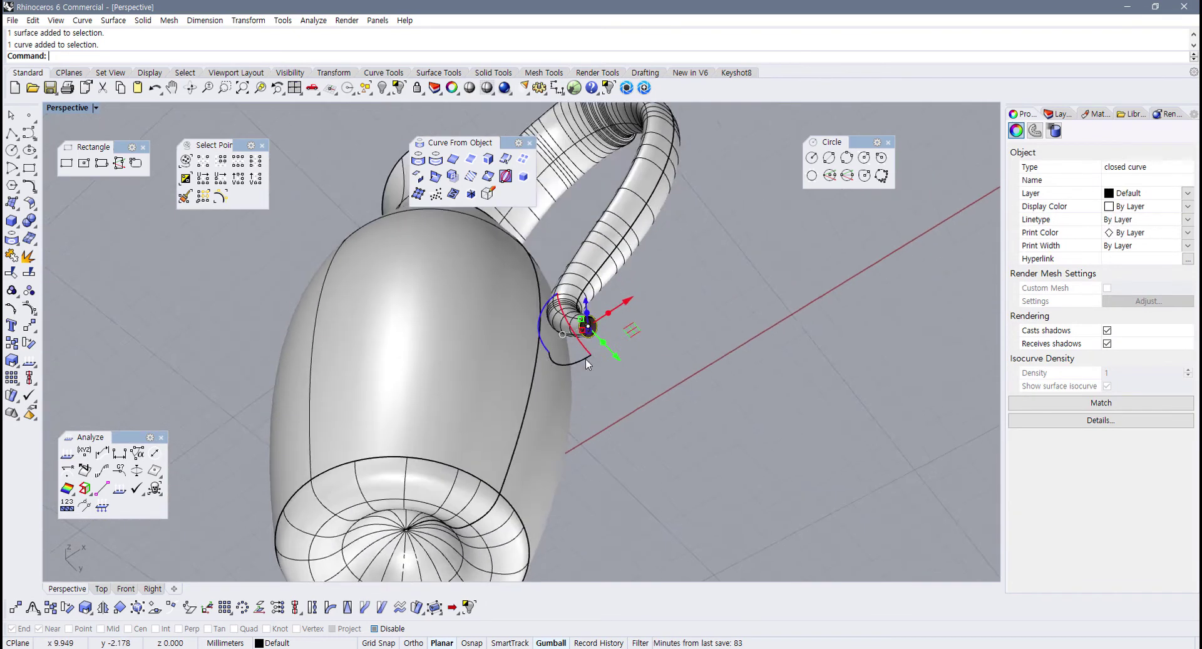
scroll(587, 344, up, 5)
right_drag(566, 291, 547, 318)
scroll(548, 318, up, 4)
right_drag(478, 361, 497, 387)
scroll(471, 394, up, 3)
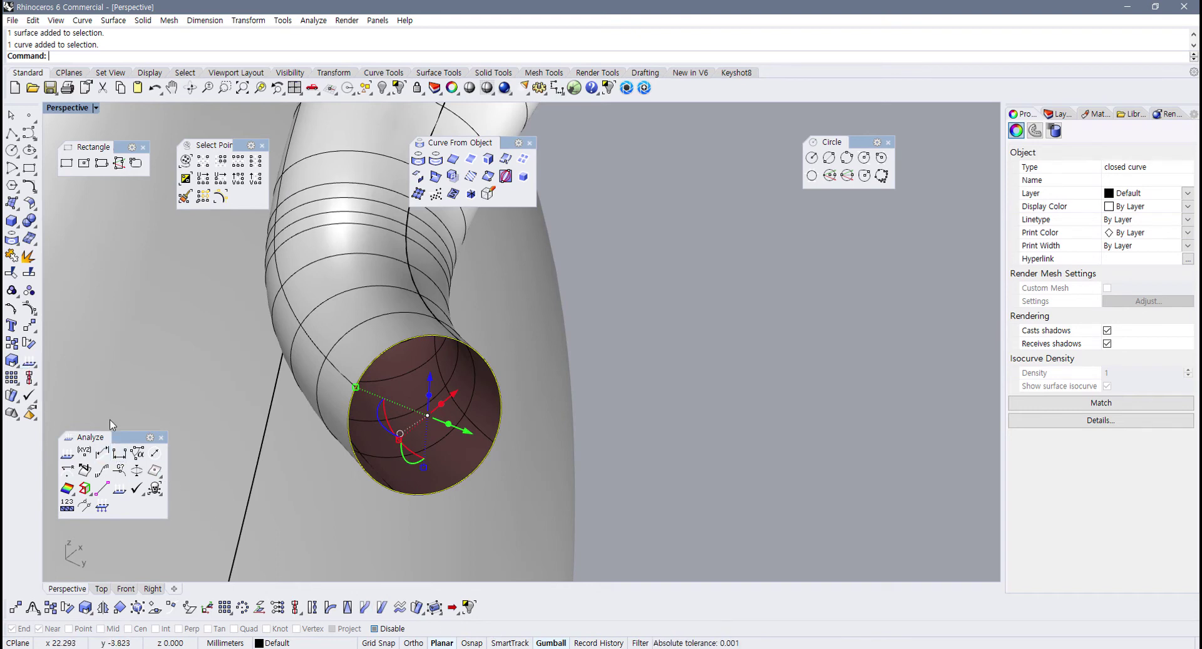
Step: Mark the area centroid of the selected closed curve at the handle's lower end, and turn off Gumball to view the point unobstructed
drag(116, 436, 111, 403)
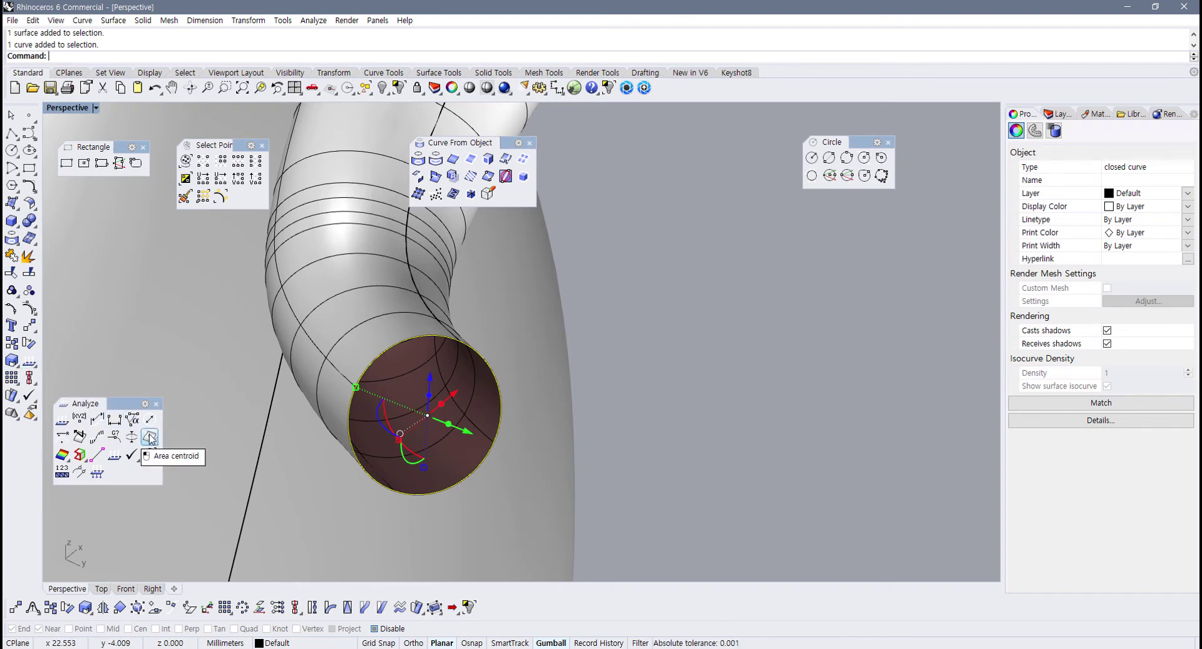
click(151, 438)
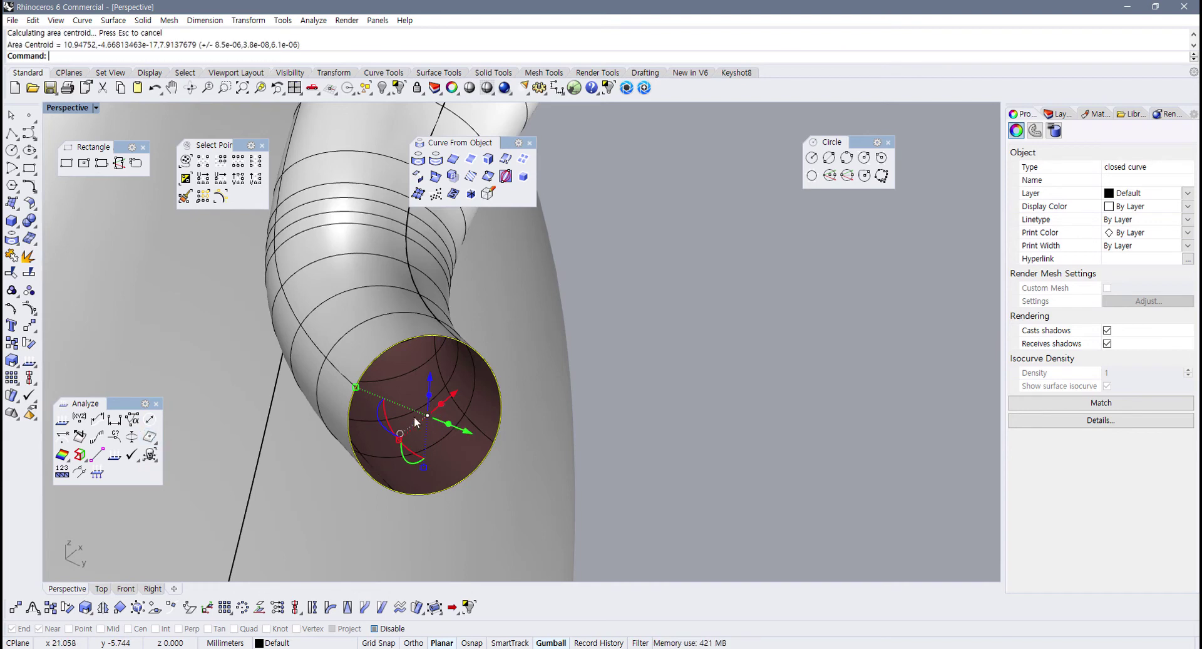
click(550, 642)
right_drag(455, 434, 650, 404)
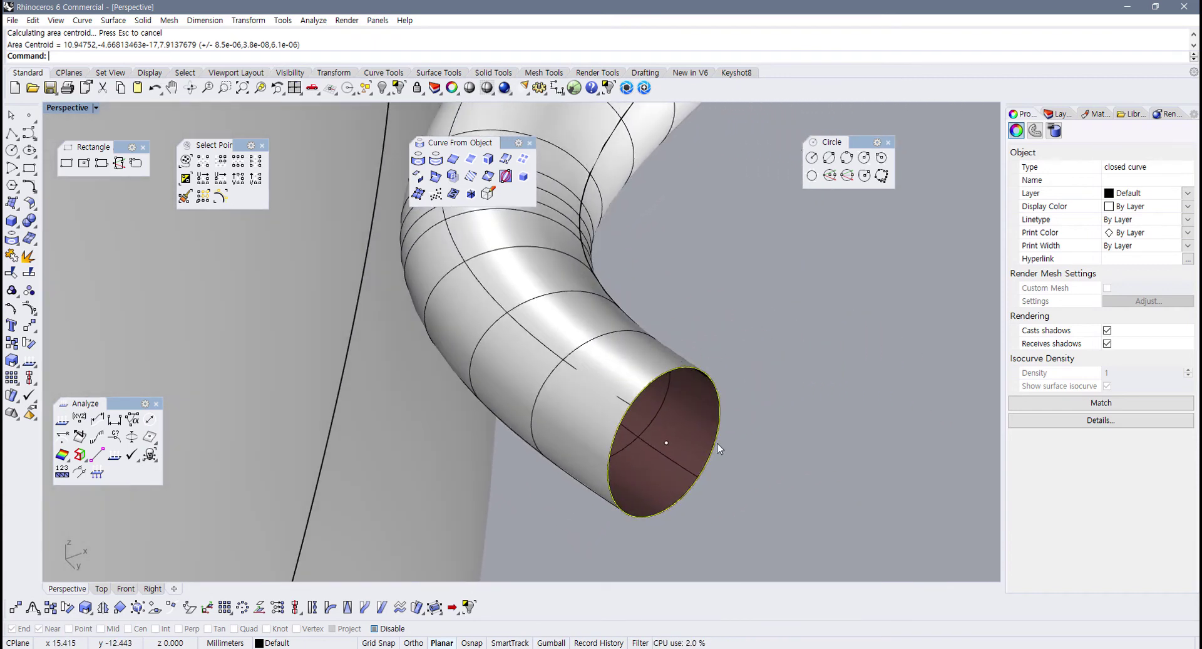